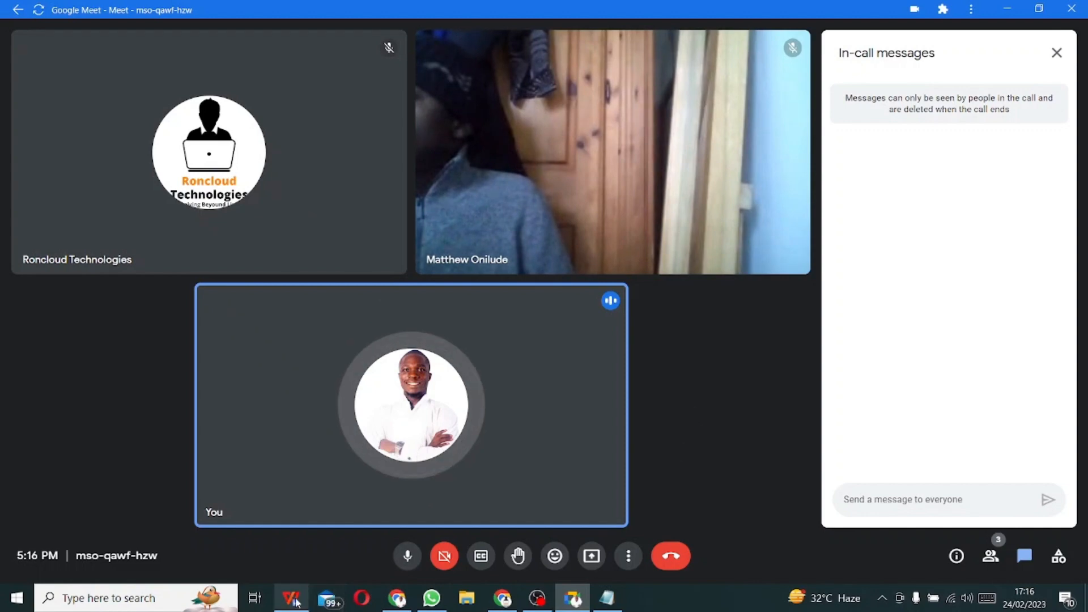
# - From the Google Meet call, choose to present your entire screen and pick the screen to share
pyautogui.click(293, 599)
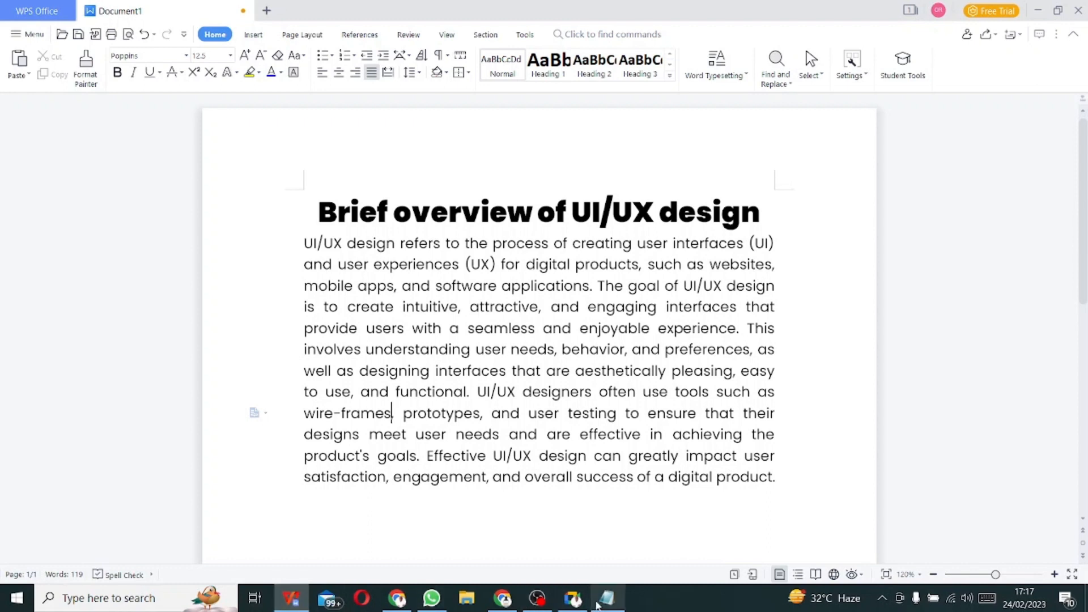
pyautogui.click(563, 608)
pyautogui.click(594, 555)
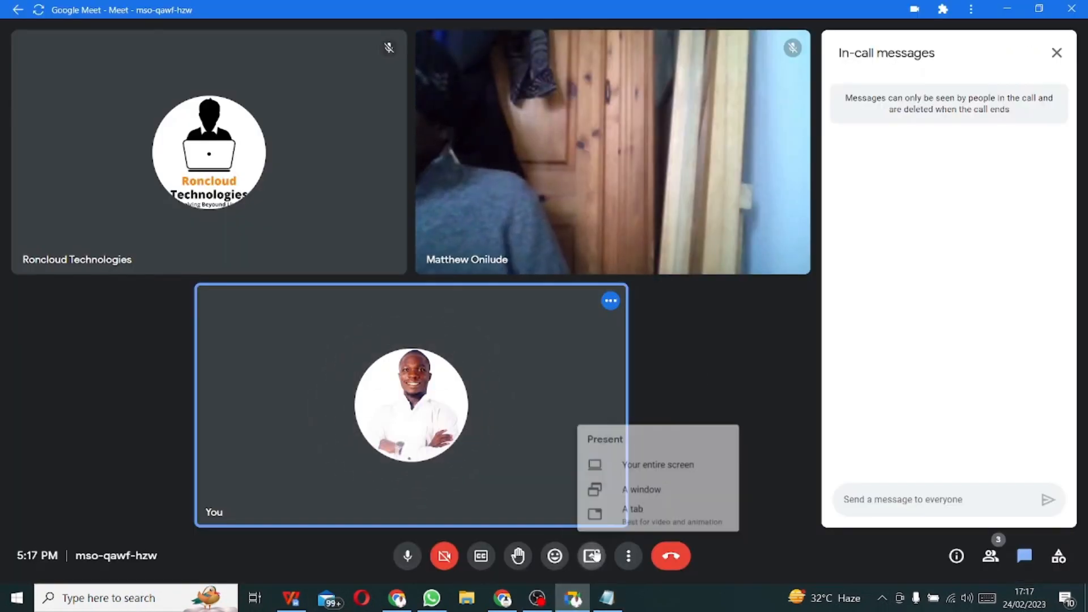
pyautogui.click(665, 459)
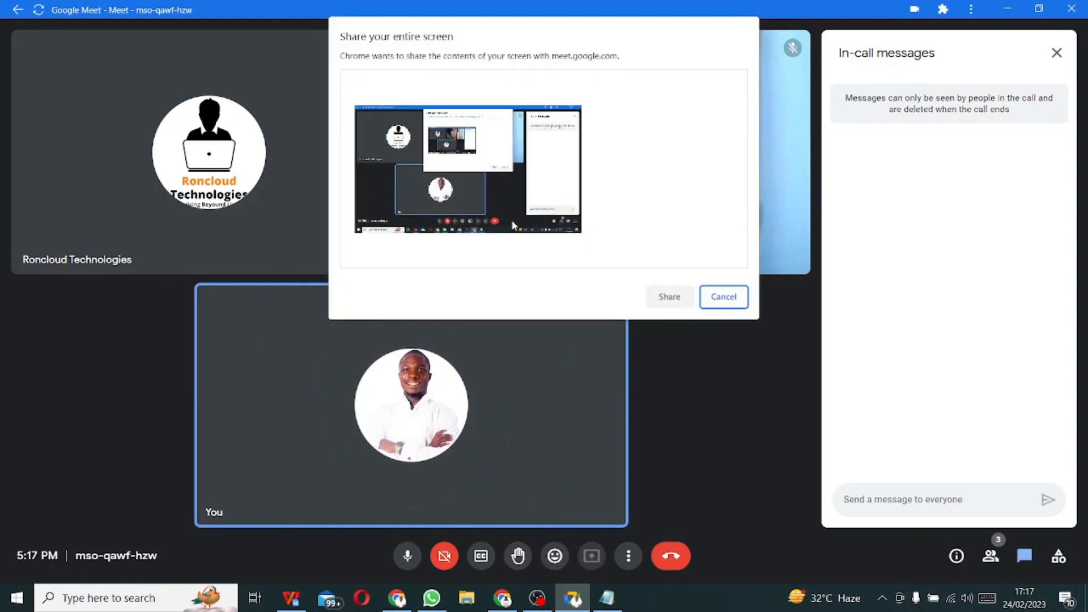
pyautogui.click(505, 213)
# - Share the entire screen, ignore the infinity-mirror warning, then bring WPS Writer forward and hide the sharing bar
pyautogui.click(680, 298)
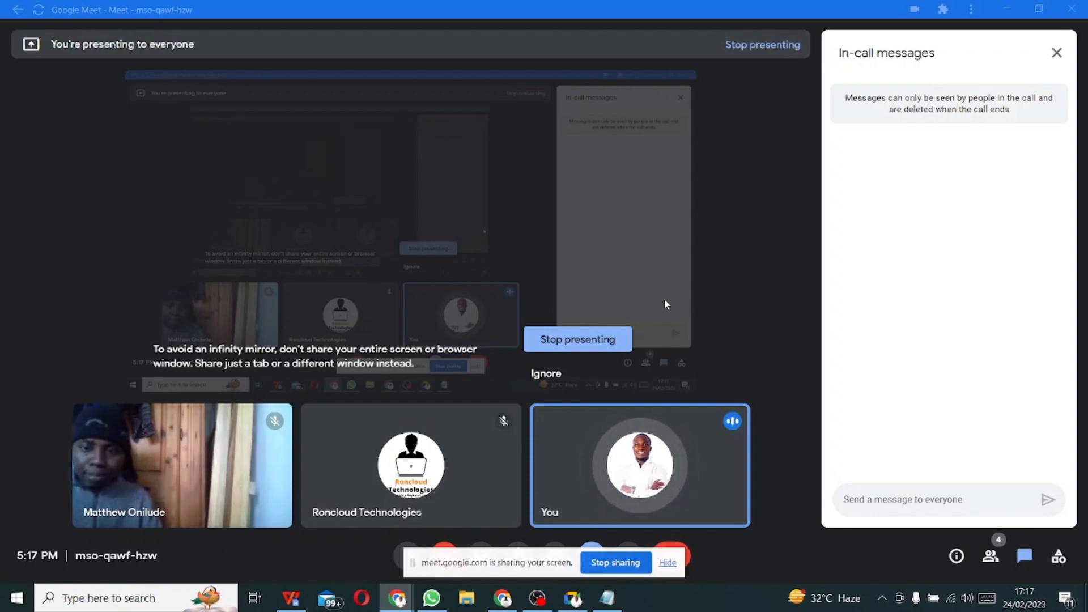
pyautogui.click(549, 375)
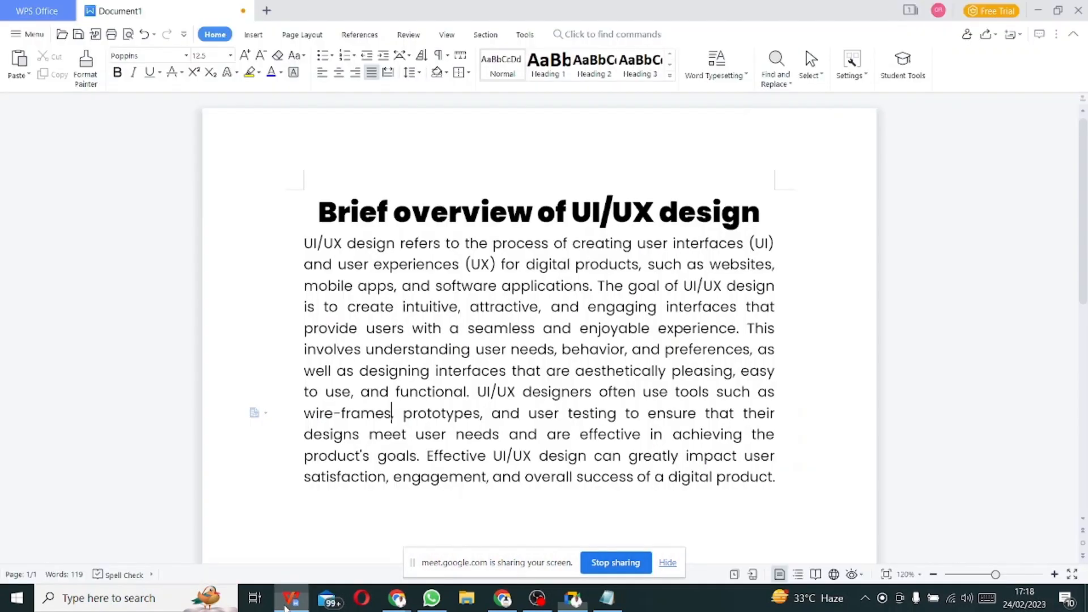
pyautogui.hotkey('alt', 'Tab')
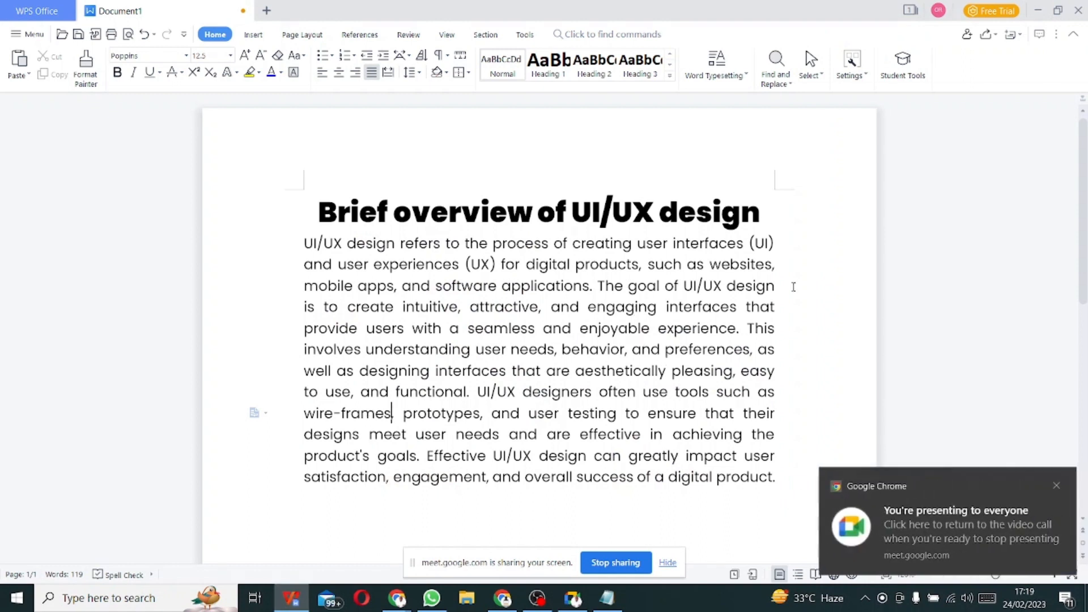
pyautogui.click(673, 562)
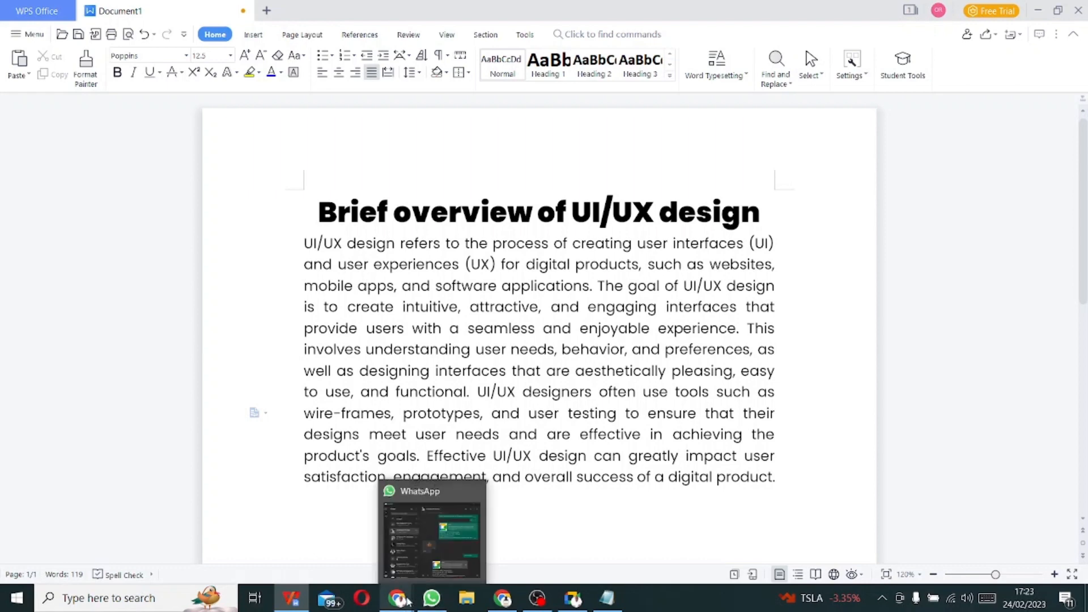
pyautogui.moveTo(399, 605)
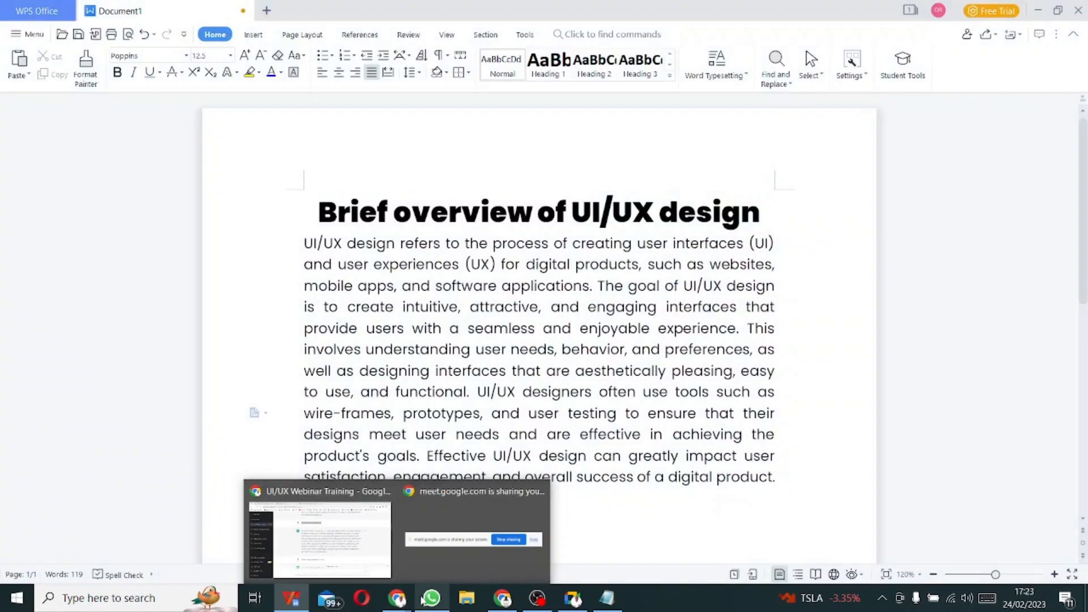
# - Glance at the ChatGPT and Google Meet windows, then return to the Figma pricing page
pyautogui.click(328, 546)
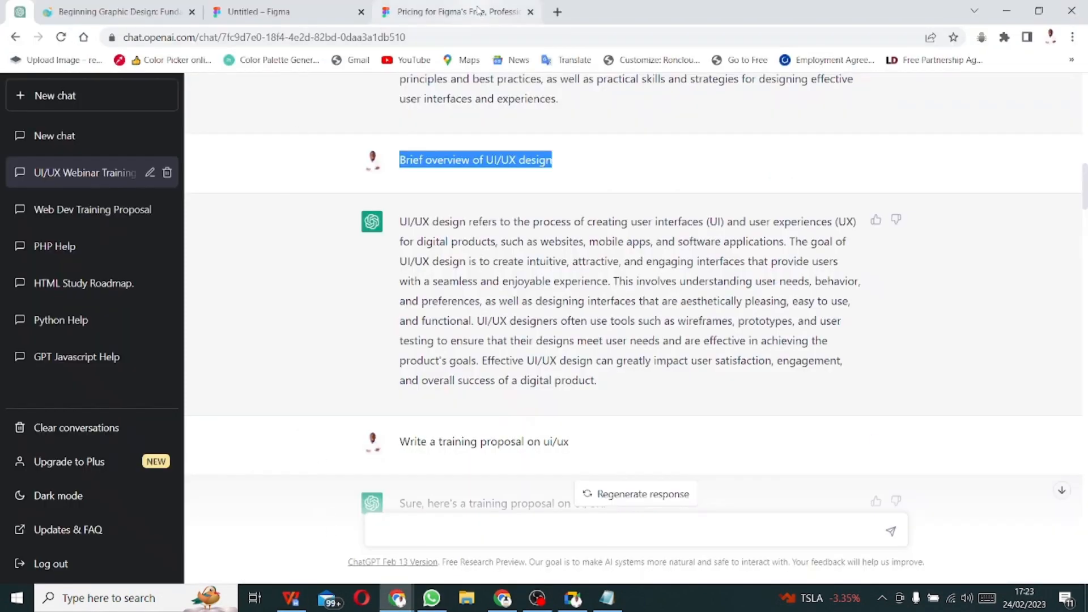
pyautogui.click(454, 11)
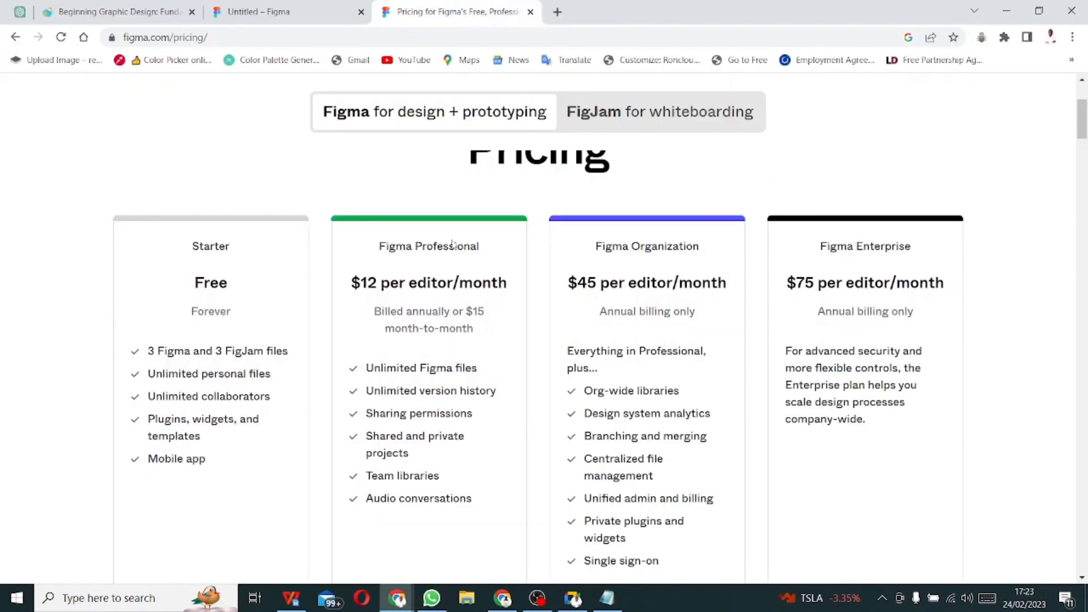
pyautogui.click(504, 604)
pyautogui.moveTo(395, 605)
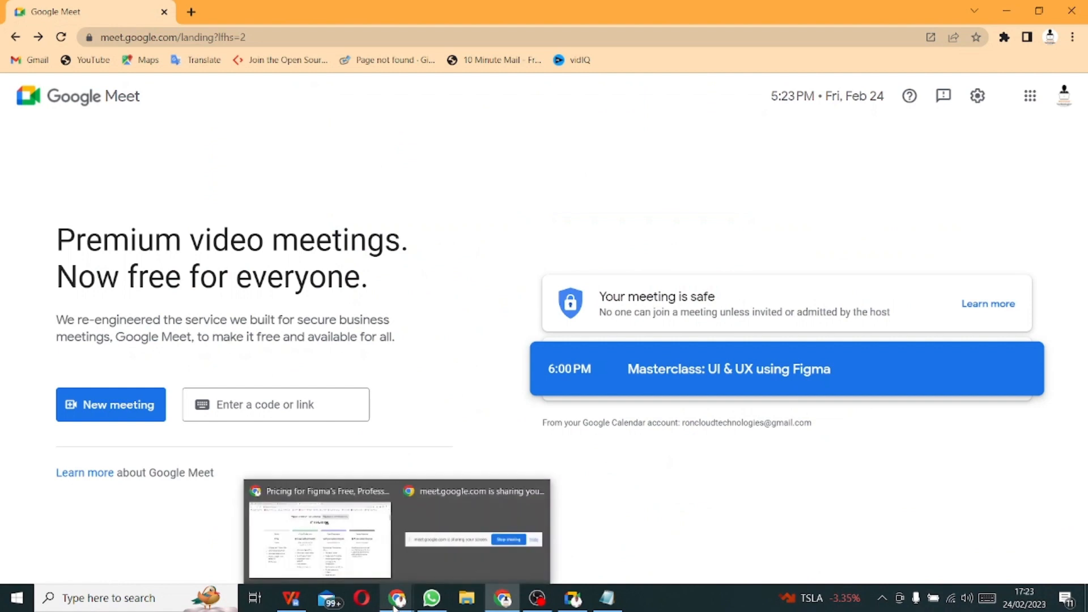
pyautogui.click(369, 541)
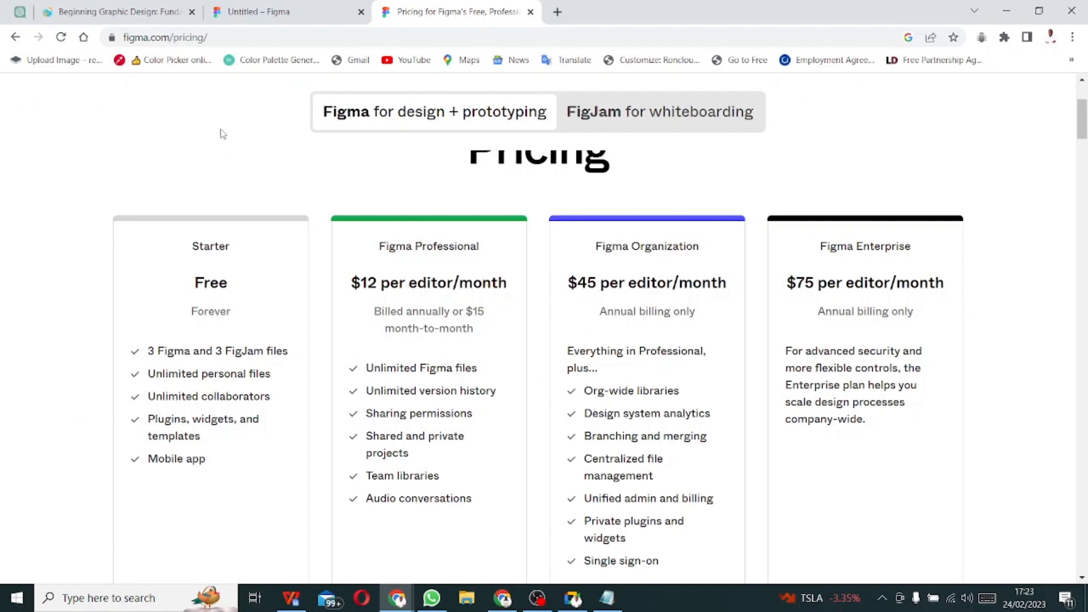
# - Switch to the Beginning Graphic Design tab and read through the Fundamentals of Design lesson to its footer
pyautogui.click(147, 13)
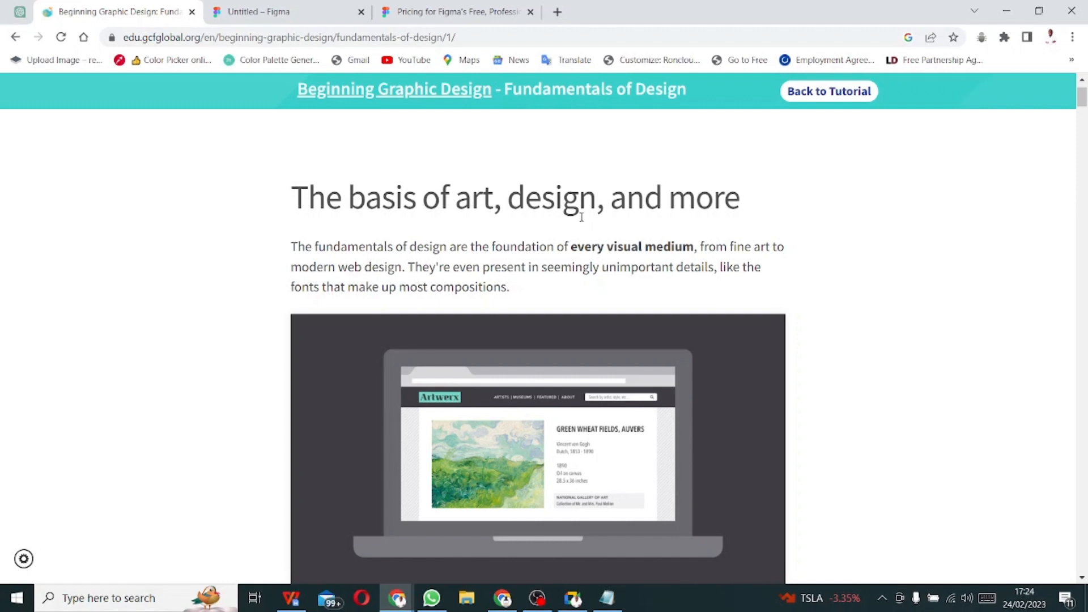
pyautogui.scroll(-15, 581, 218)
pyautogui.scroll(-10, 585, 221)
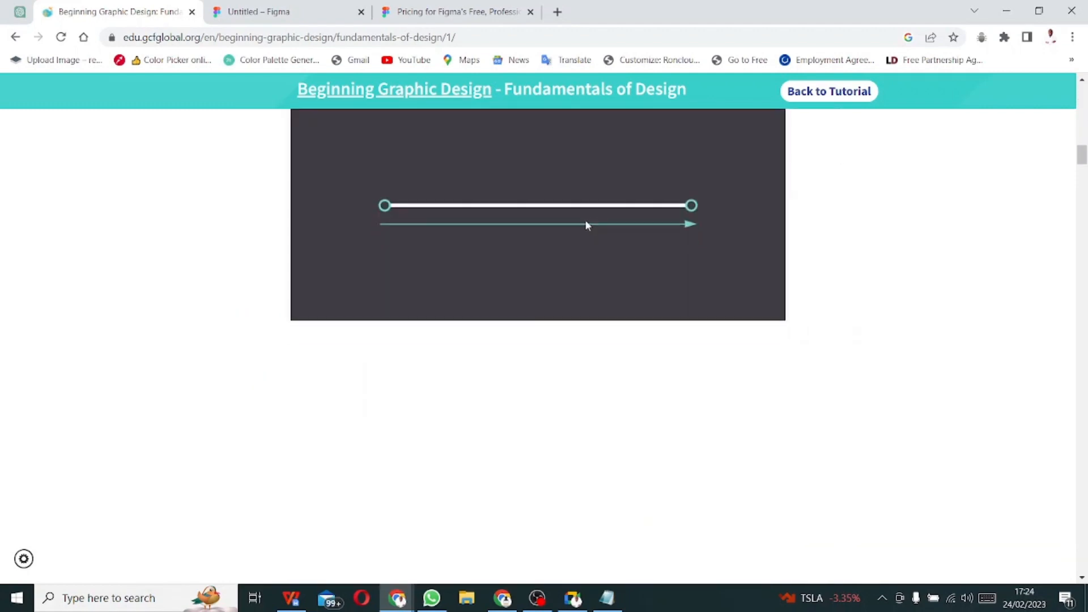
pyautogui.scroll(4, 585, 221)
pyautogui.scroll(6, 587, 221)
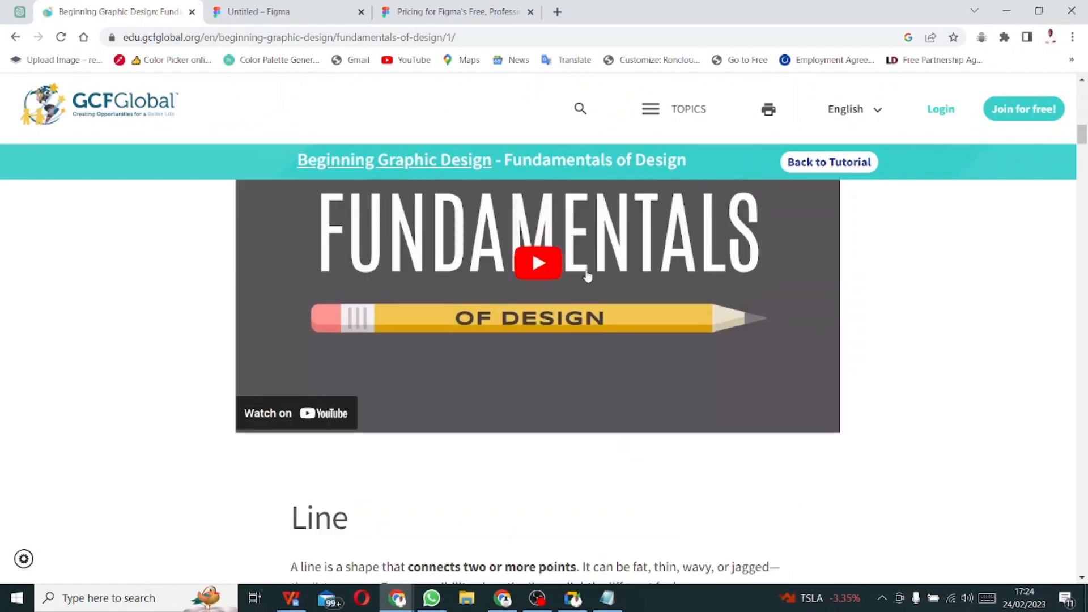
pyautogui.scroll(-13, 614, 390)
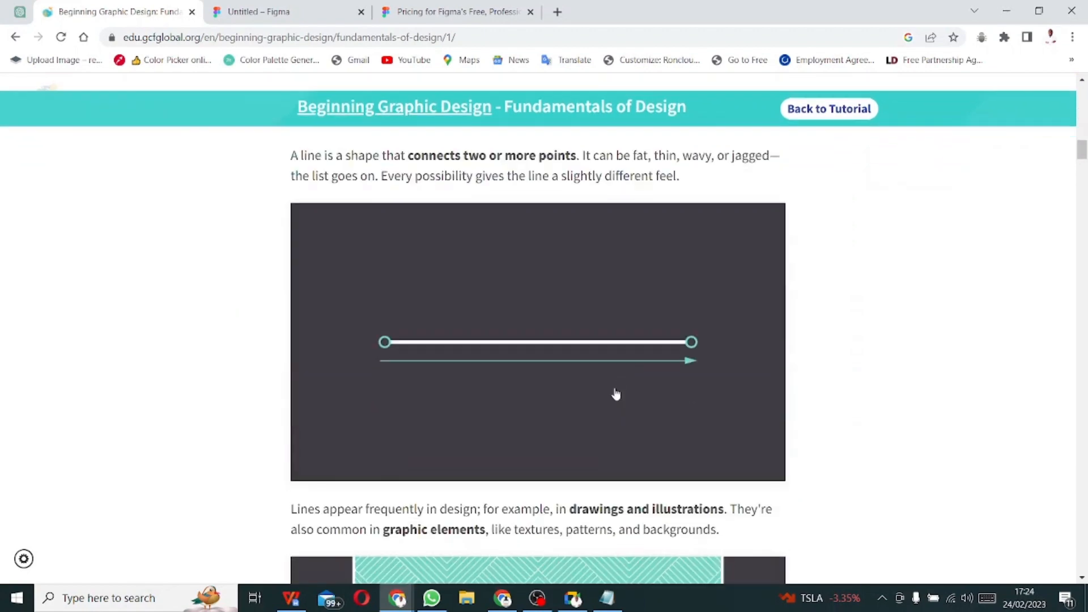
pyautogui.scroll(-5, 616, 393)
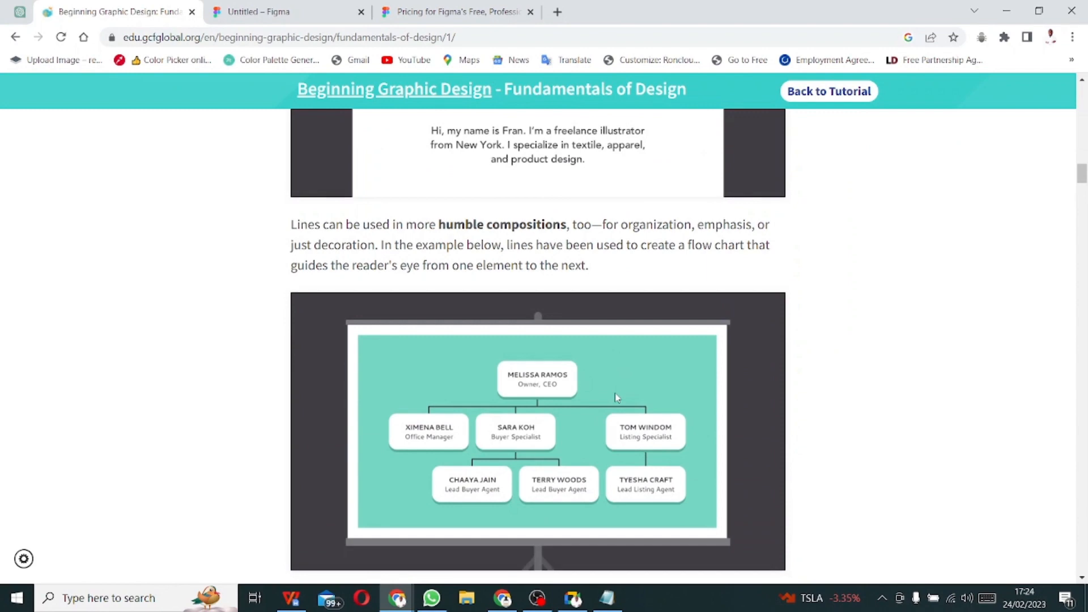
pyautogui.scroll(-20, 616, 397)
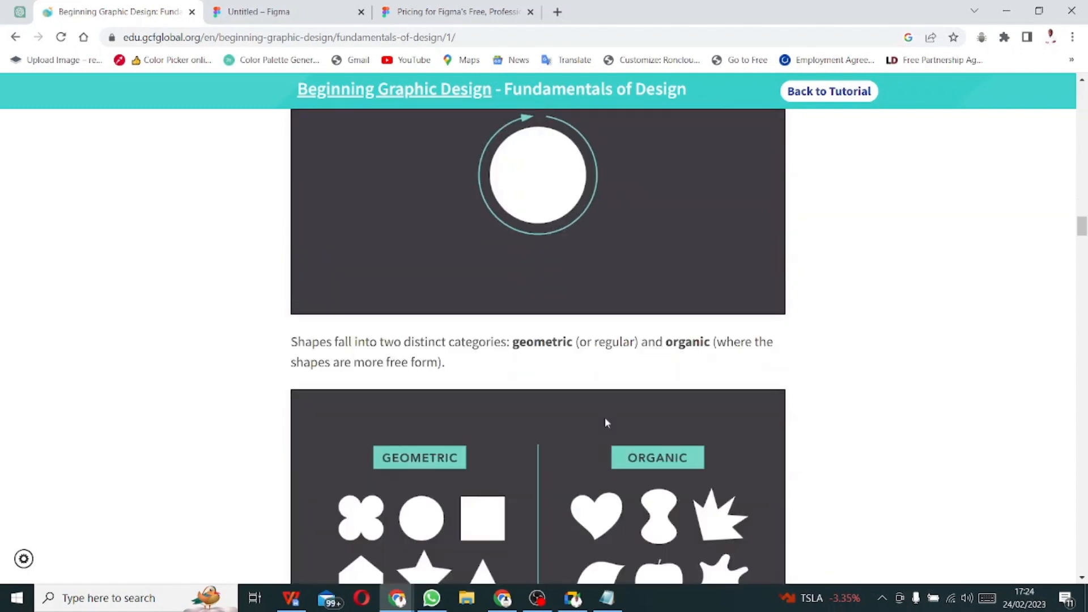
pyautogui.scroll(-5, 603, 335)
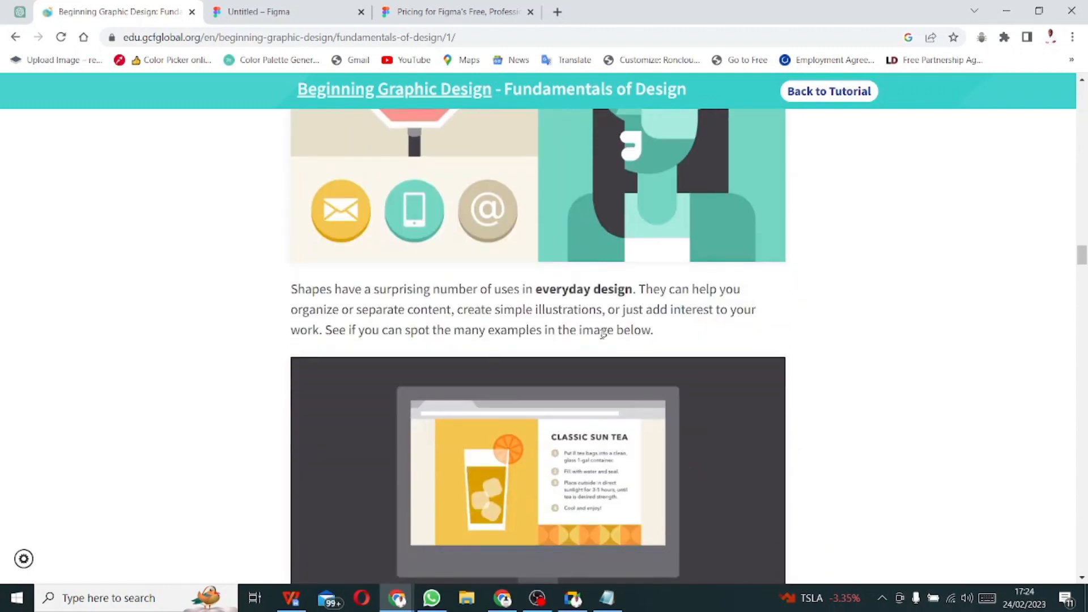
pyautogui.scroll(-17, 603, 333)
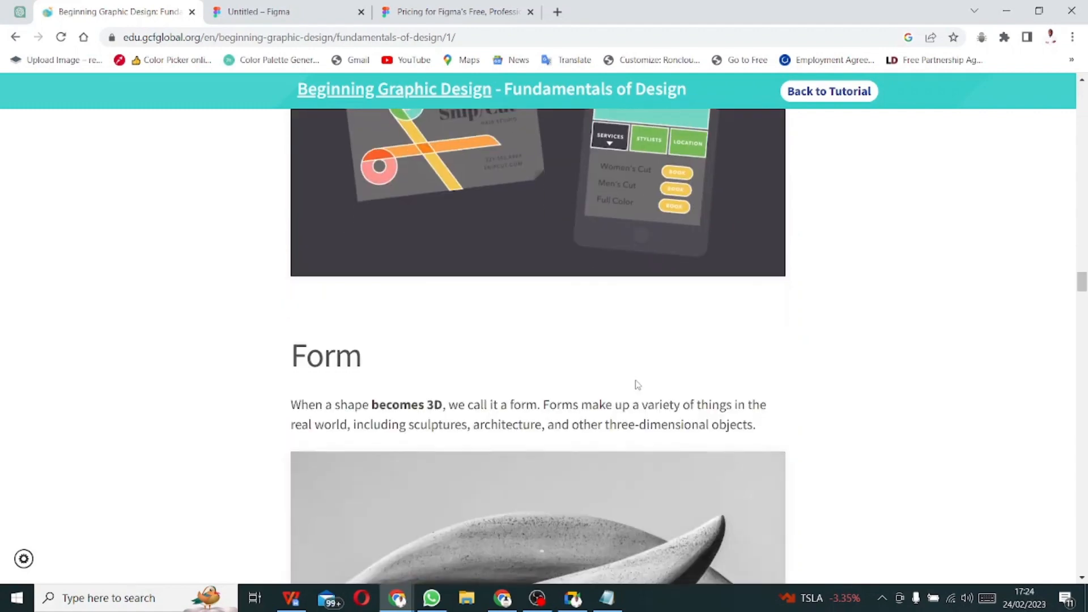
pyautogui.scroll(-20, 620, 364)
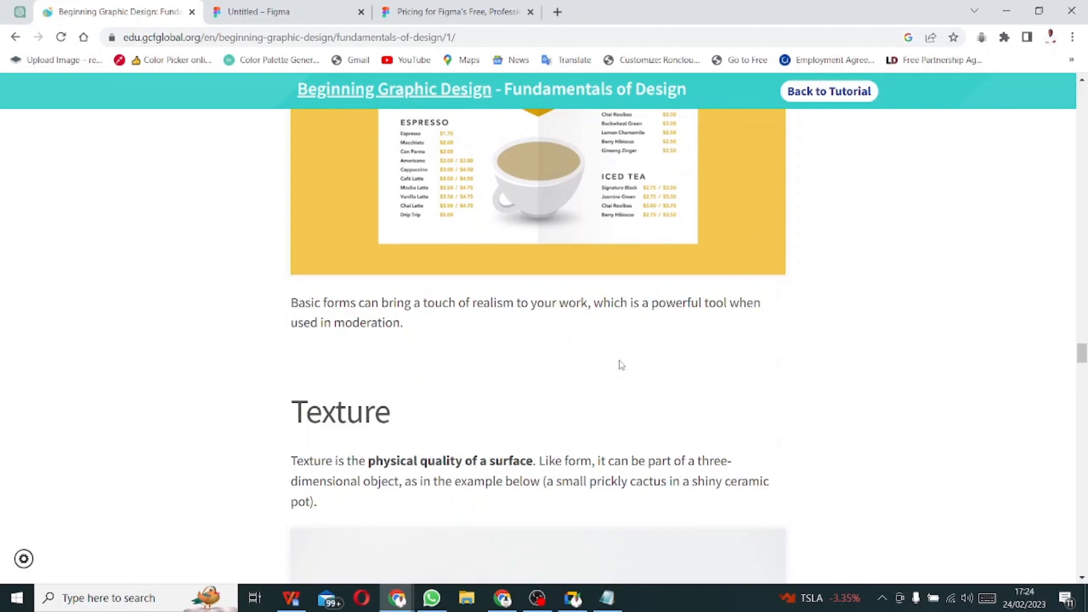
pyautogui.scroll(-15, 618, 363)
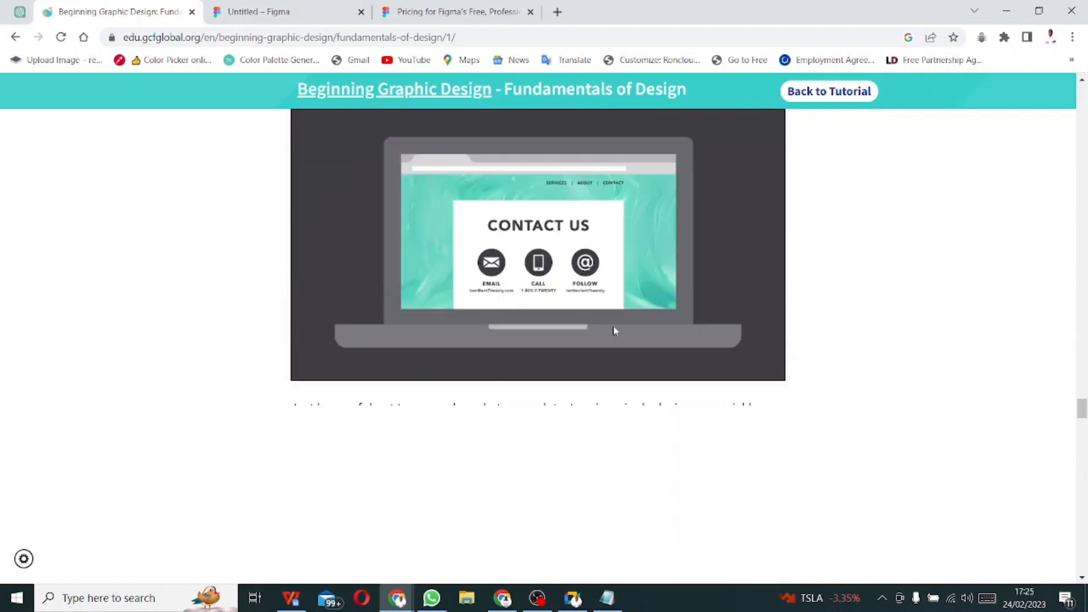
pyautogui.scroll(-10, 618, 317)
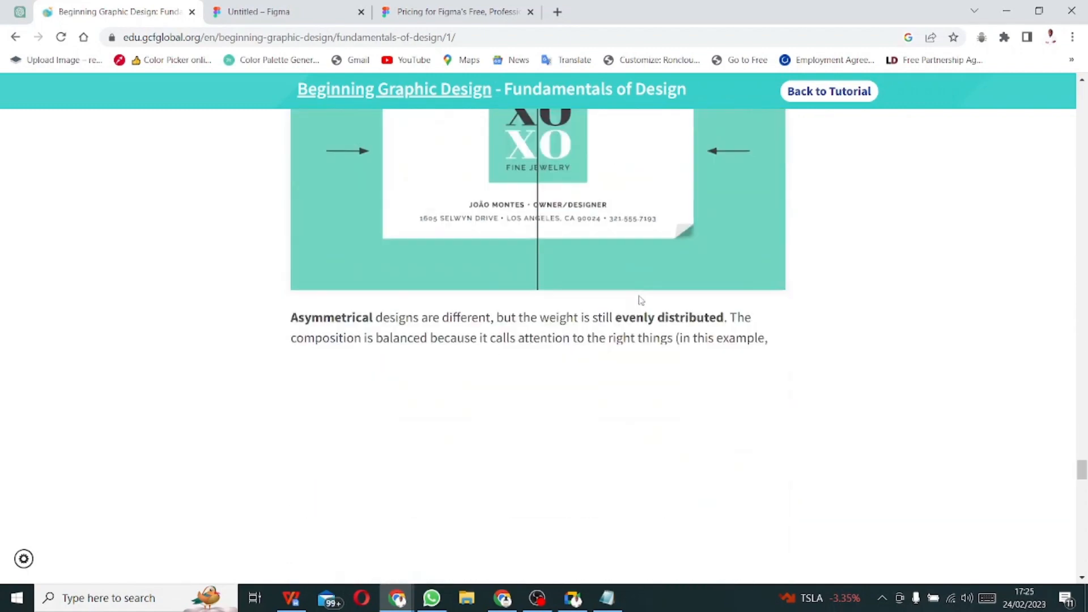
pyautogui.scroll(-15, 641, 297)
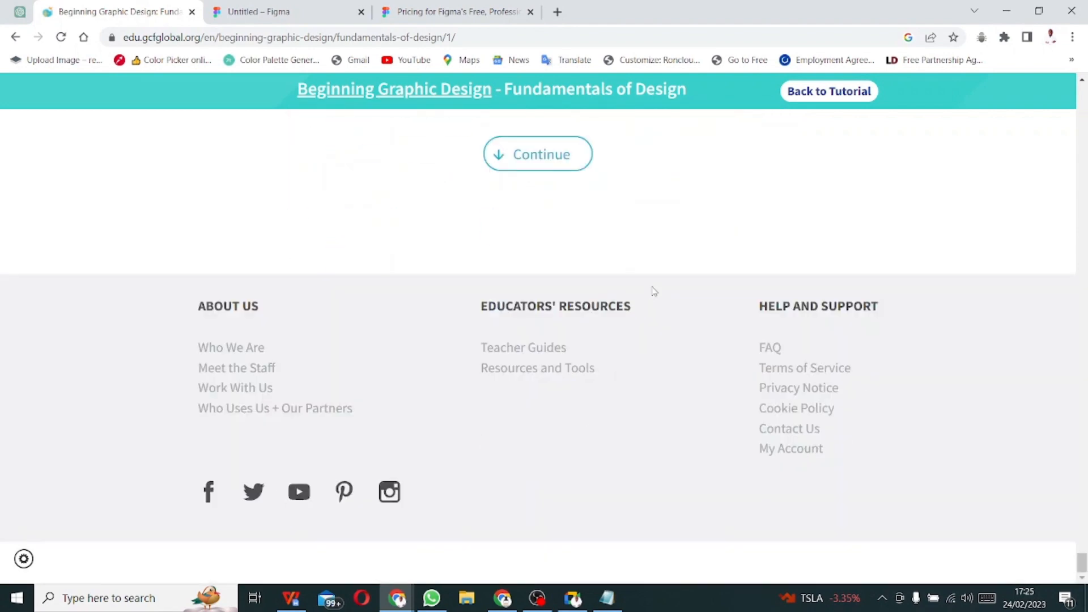
# - Scroll back up the lesson to its opening heading, 'The basis of art, design, and more'
pyautogui.scroll(5, 595, 359)
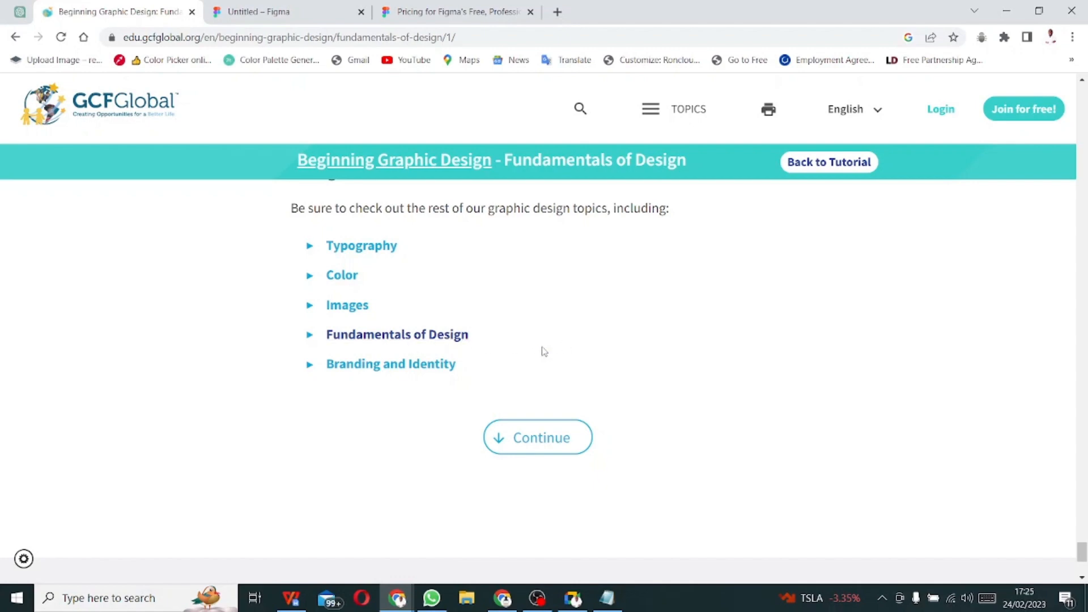
pyautogui.scroll(6, 589, 351)
pyautogui.scroll(20, 589, 351)
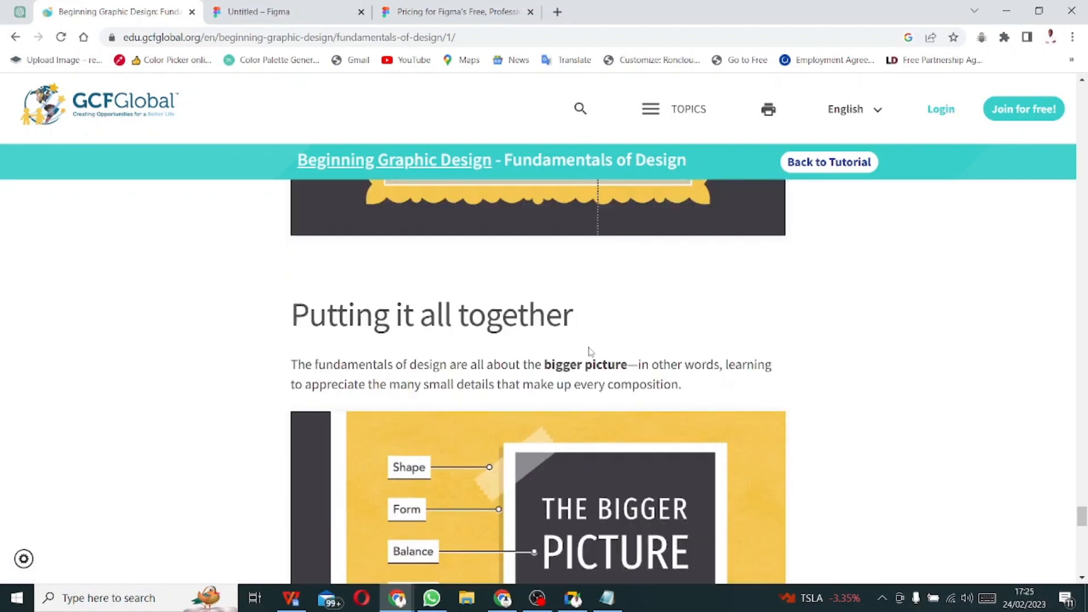
pyautogui.scroll(20, 576, 339)
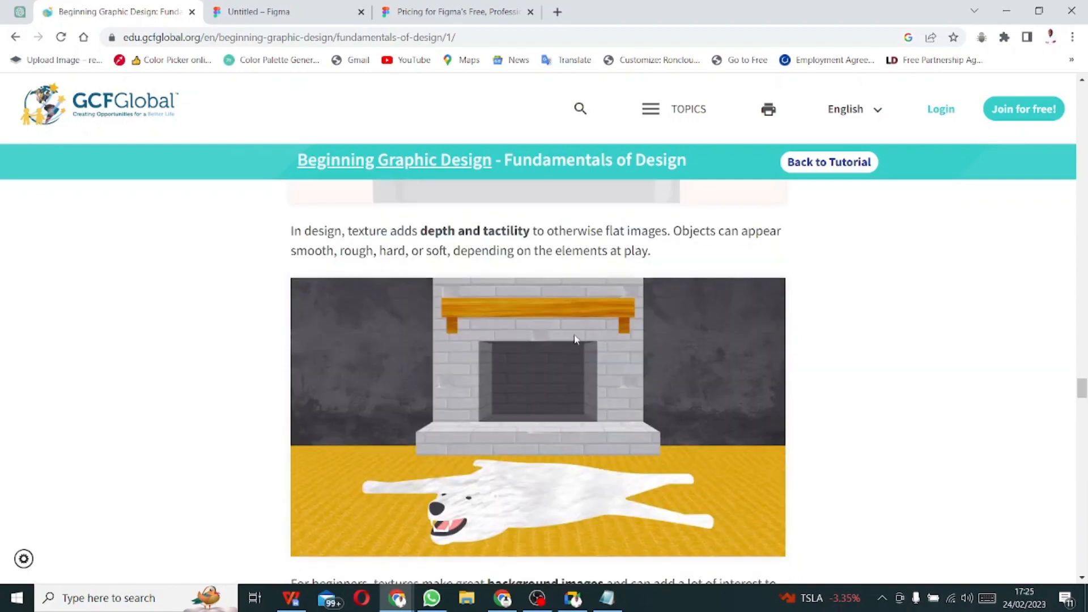
pyautogui.scroll(20, 575, 339)
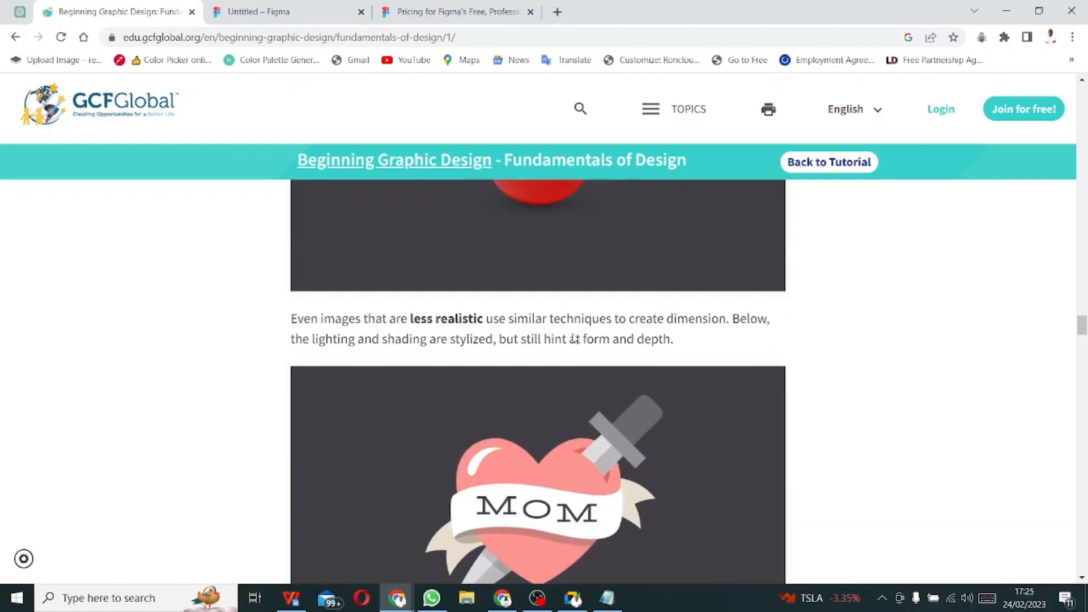
pyautogui.scroll(20, 574, 339)
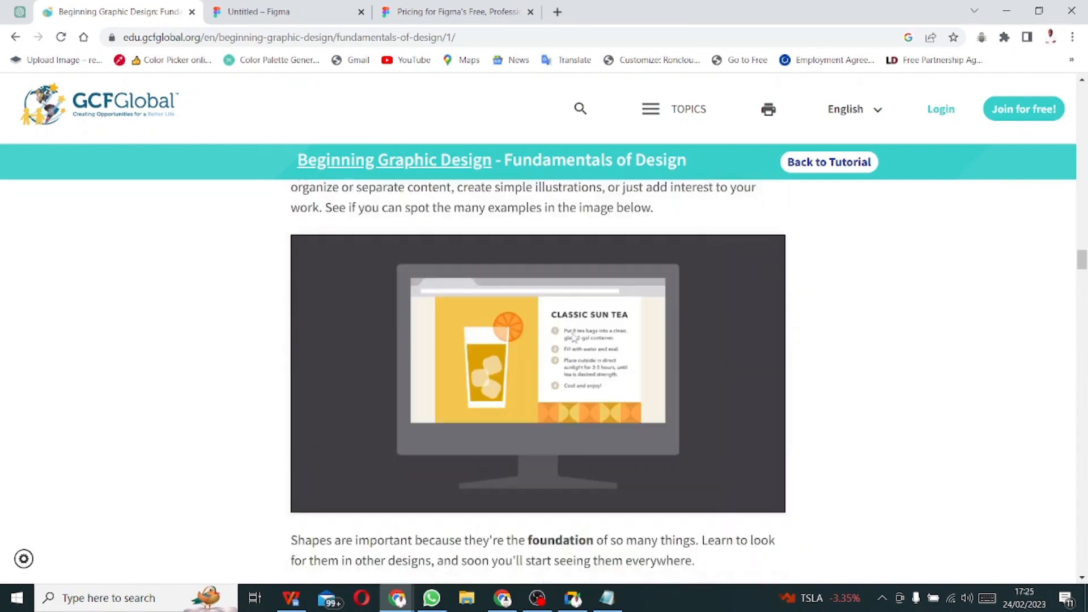
pyautogui.scroll(20, 572, 337)
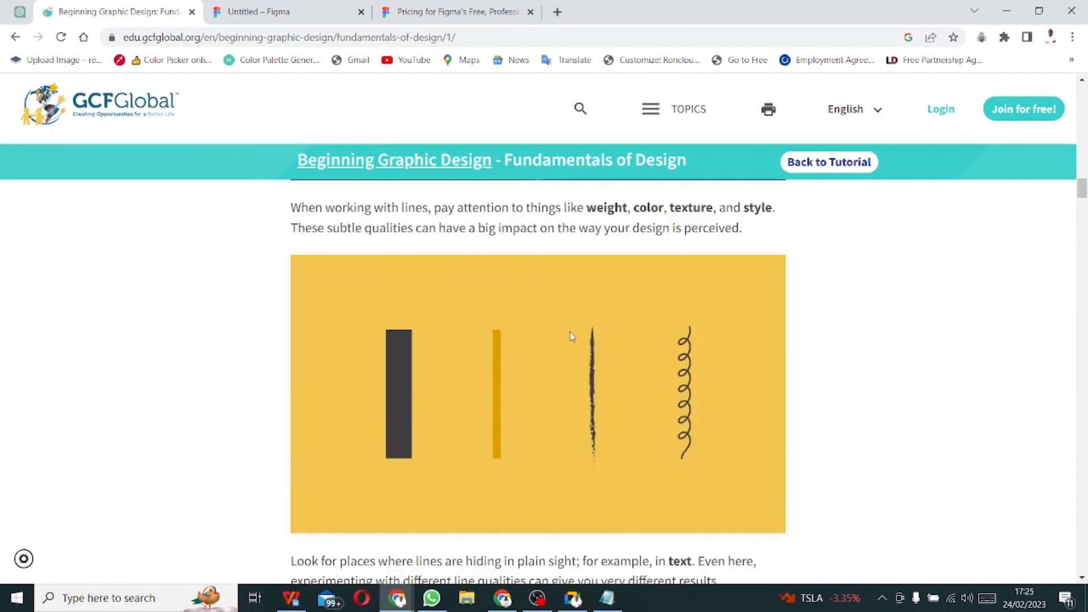
pyautogui.scroll(20, 571, 336)
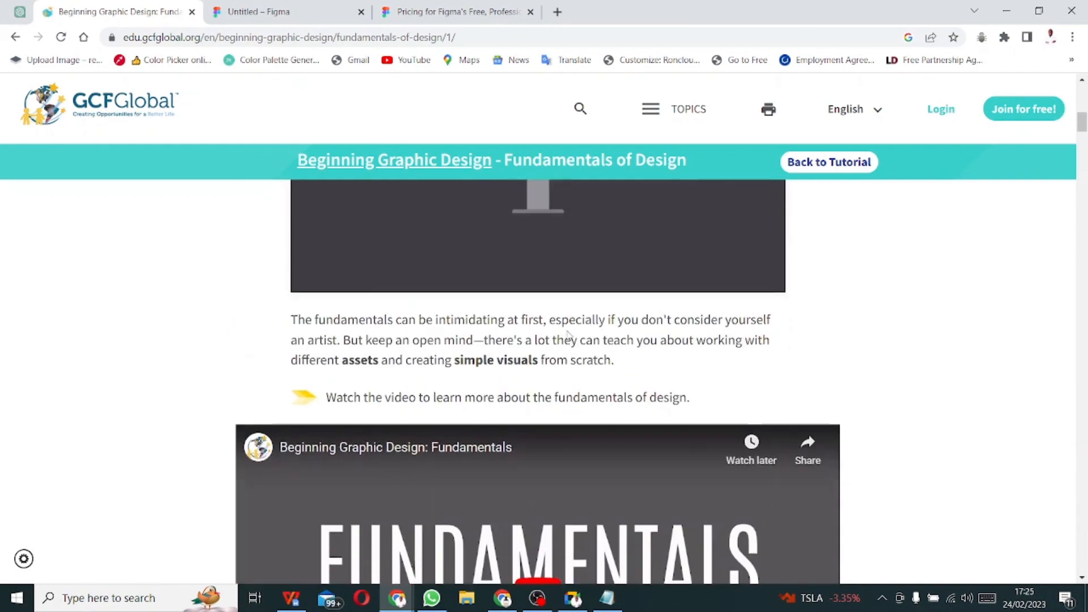
pyautogui.scroll(-5, 569, 336)
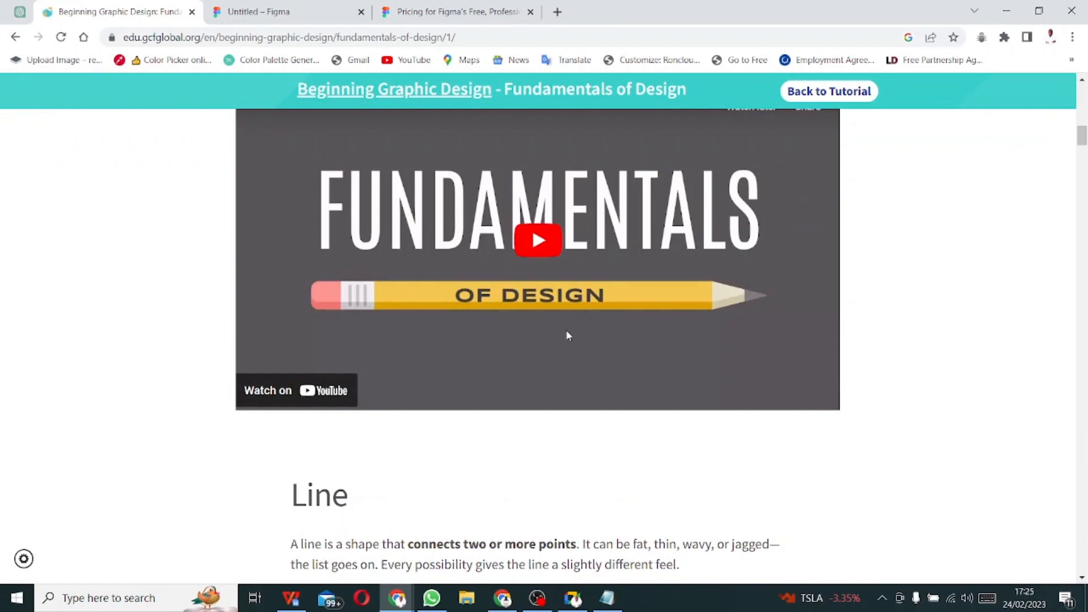
pyautogui.scroll(4, 568, 335)
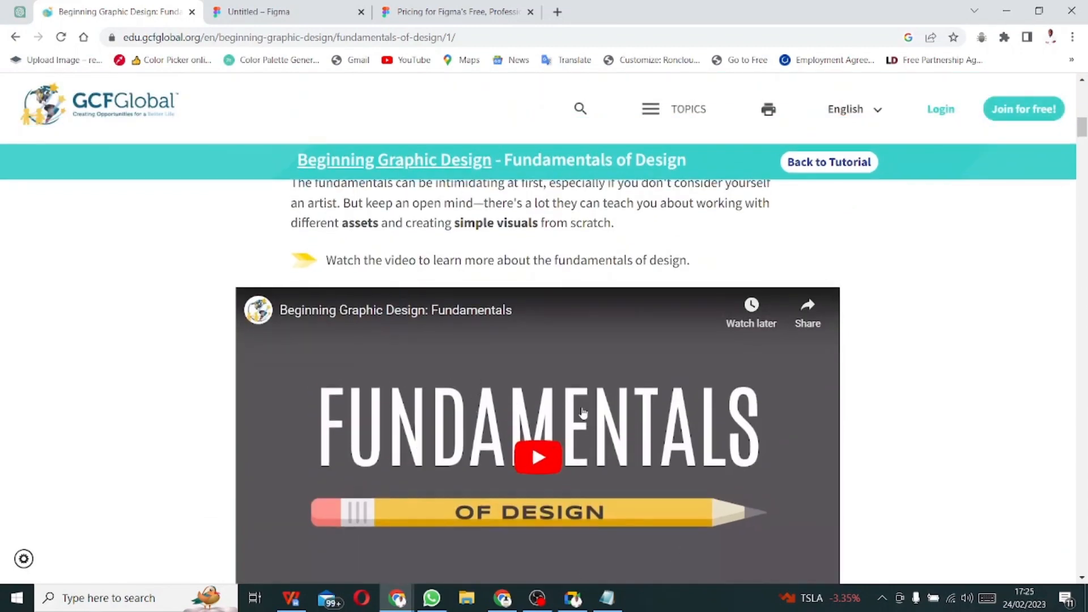
pyautogui.scroll(18, 568, 485)
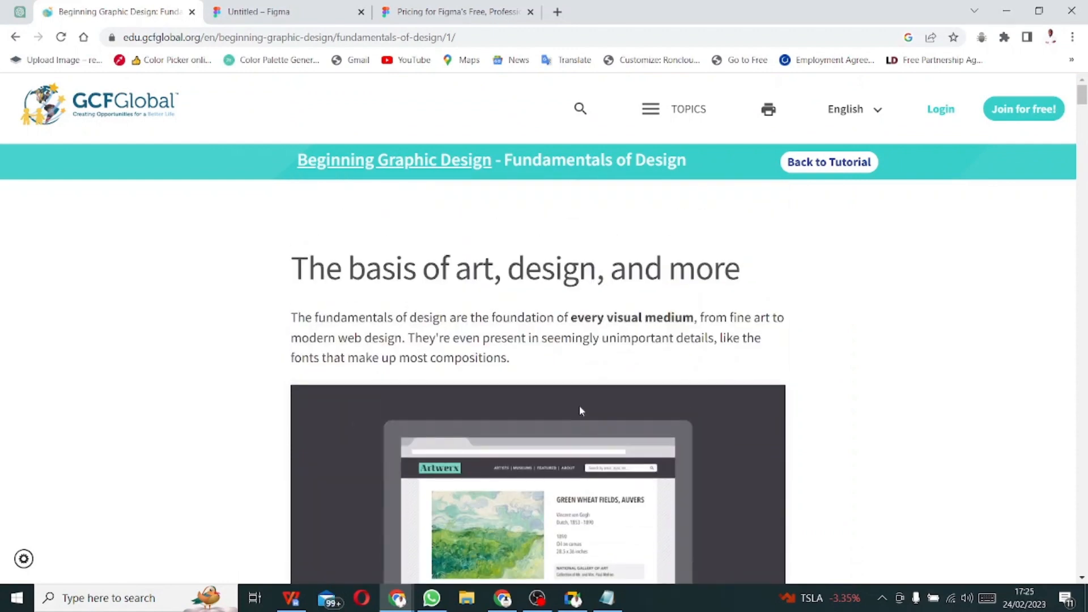
pyautogui.scroll(-6, 595, 389)
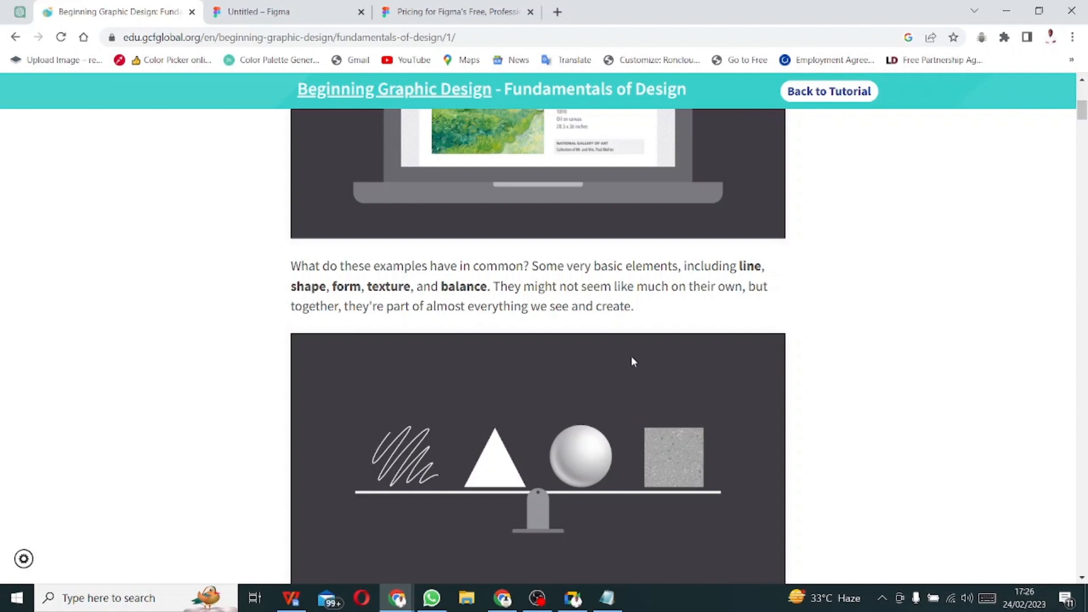
pyautogui.scroll(6, 633, 361)
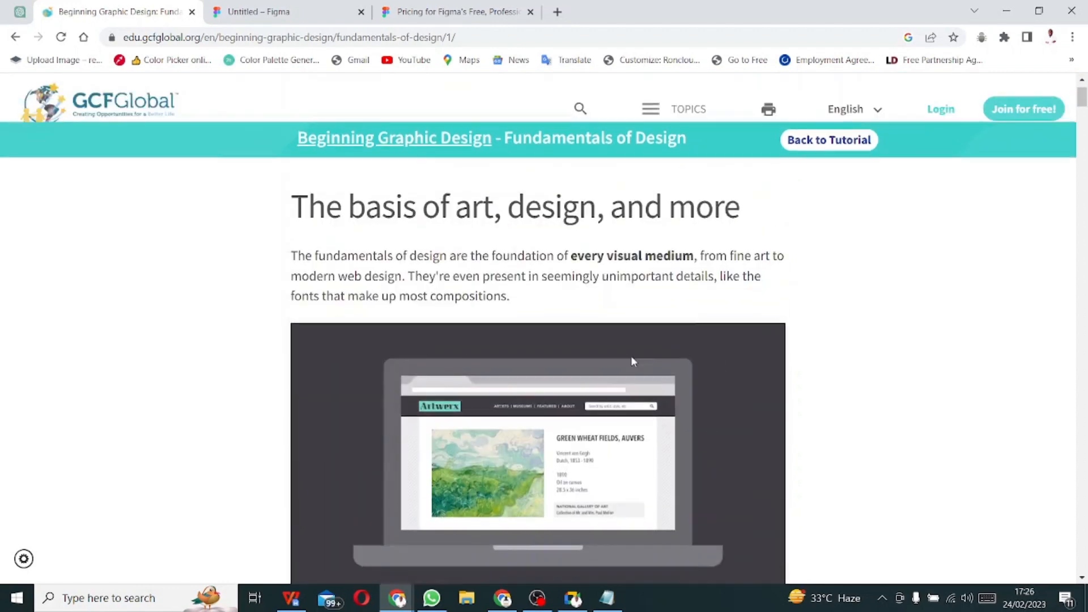
pyautogui.scroll(-1, 634, 361)
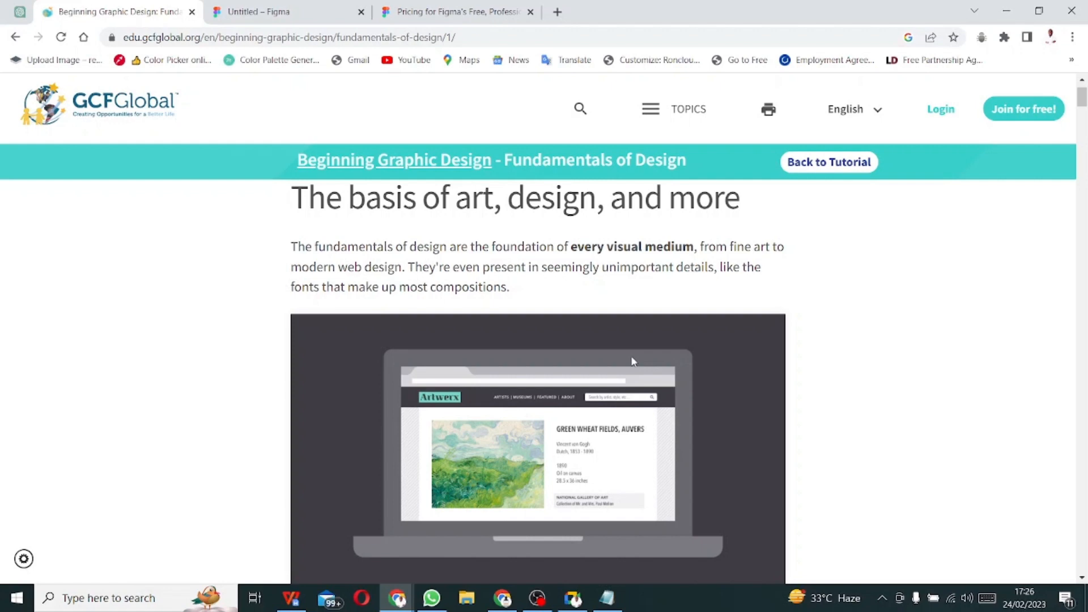
# - Scroll down the lesson to the closing links for Typography, Color, Images, and Branding and Identity
pyautogui.scroll(-4, 634, 357)
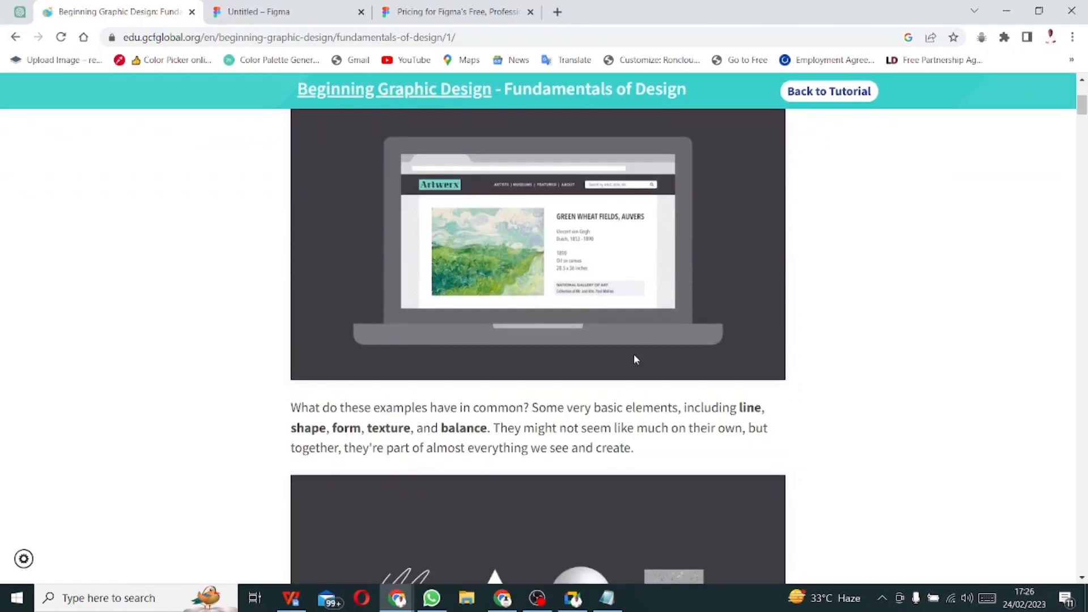
pyautogui.scroll(4, 638, 349)
pyautogui.scroll(-4, 646, 344)
pyautogui.scroll(-1, 717, 434)
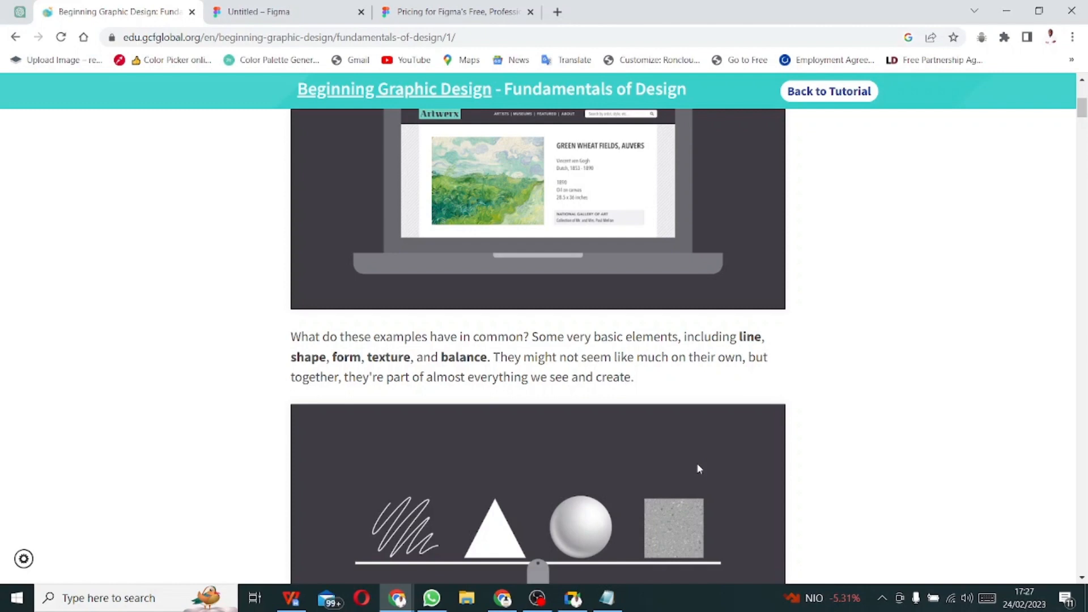
pyautogui.scroll(-2, 699, 468)
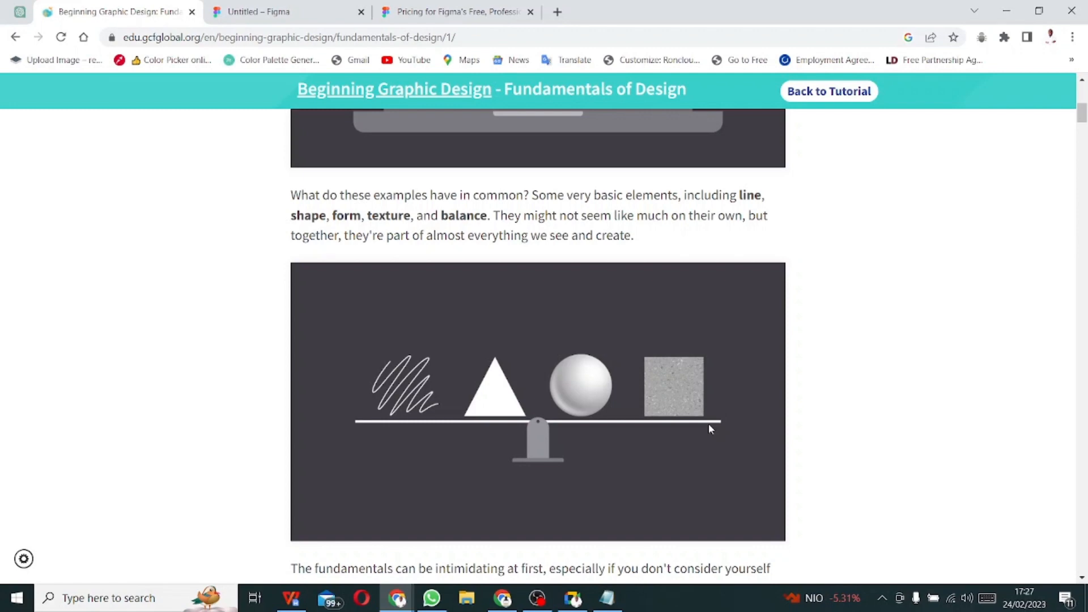
pyautogui.scroll(-15, 708, 426)
pyautogui.scroll(-20, 705, 417)
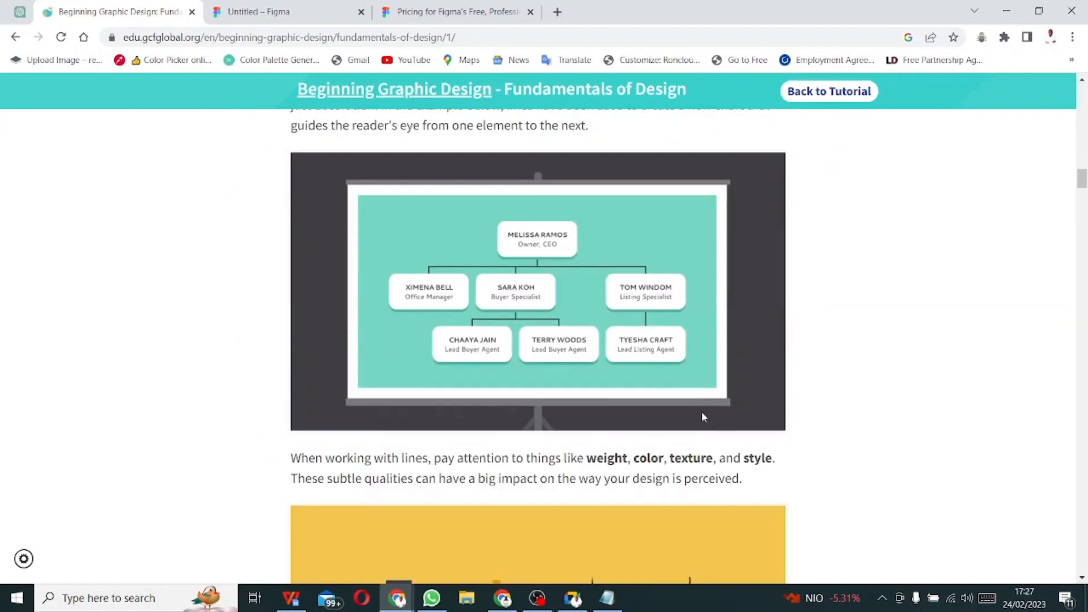
pyautogui.scroll(-10, 703, 406)
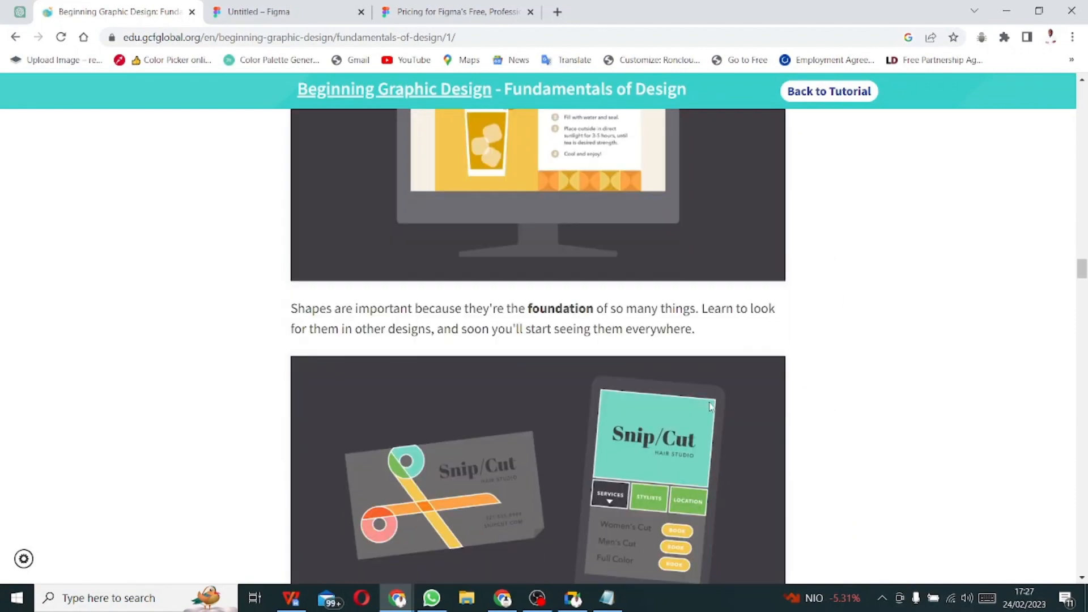
pyautogui.scroll(10, 706, 404)
pyautogui.scroll(-18, 709, 400)
pyautogui.scroll(-20, 713, 404)
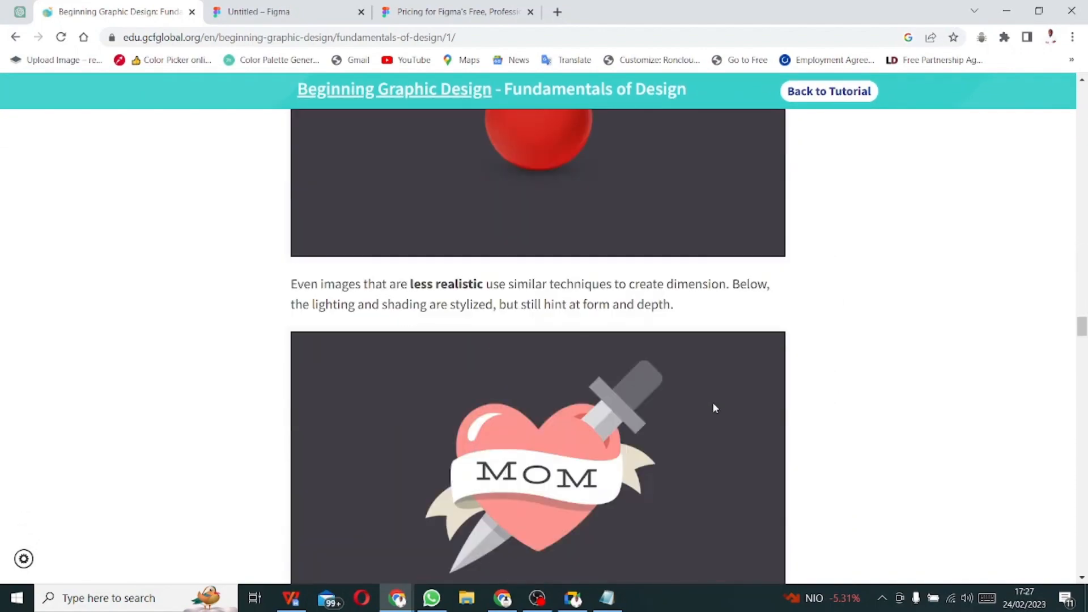
pyautogui.scroll(-20, 723, 397)
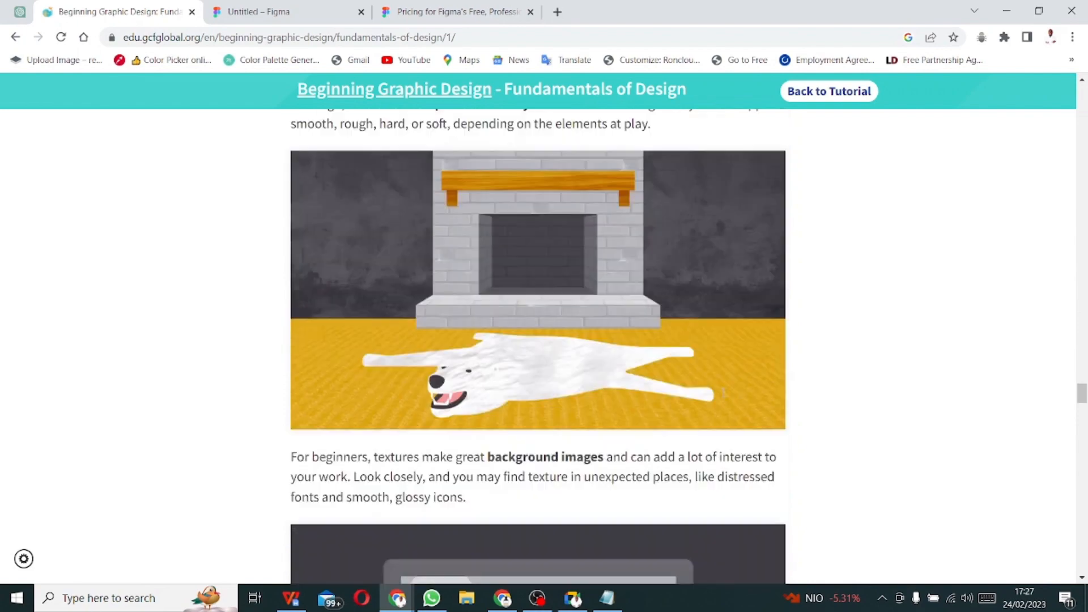
pyautogui.scroll(-20, 727, 397)
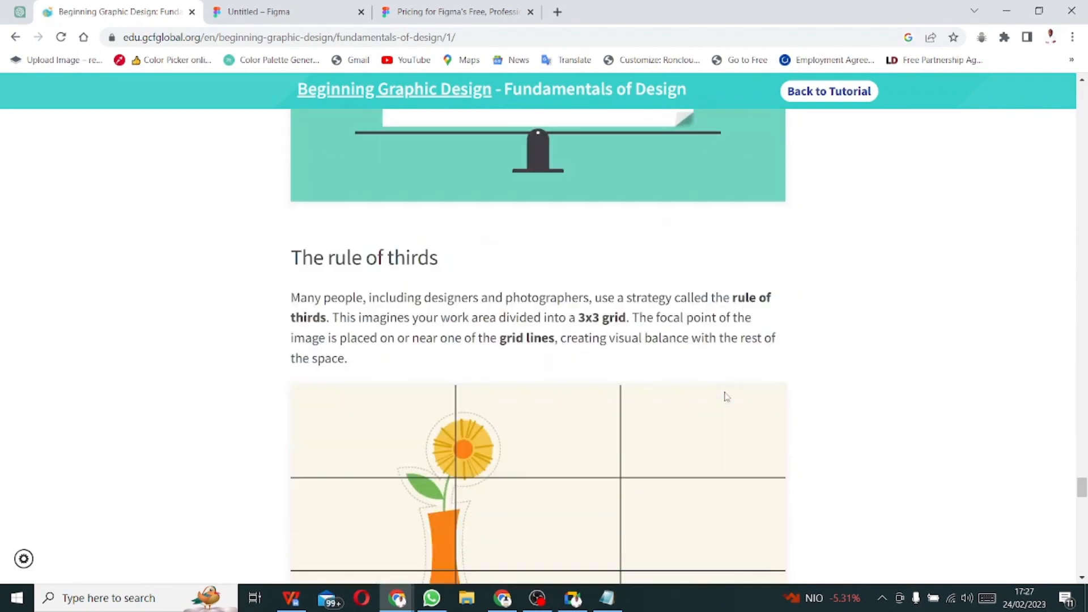
pyautogui.scroll(5, 728, 397)
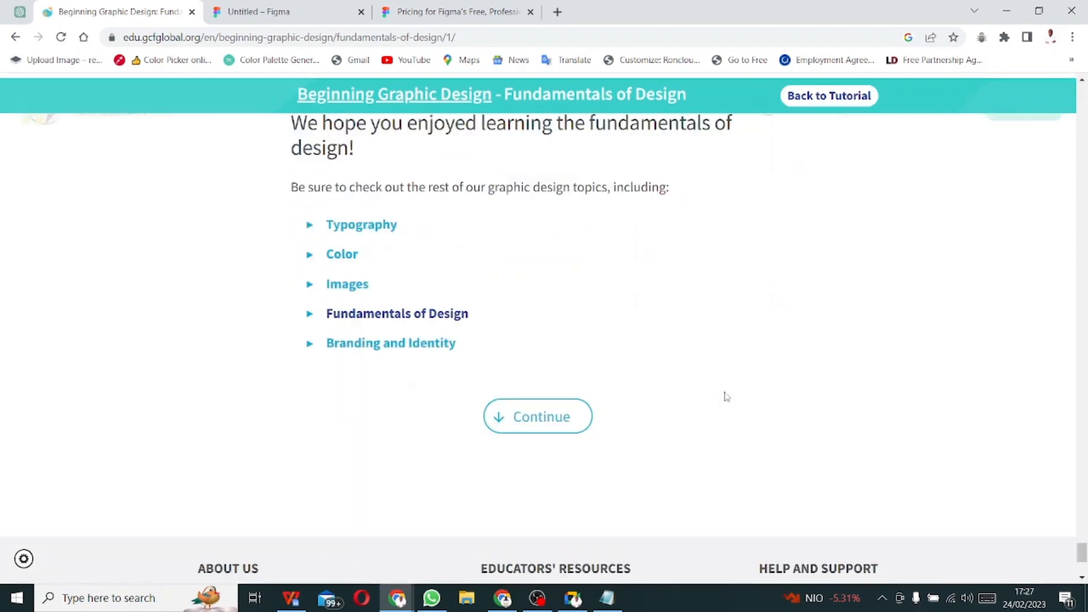
# - Open the Color lesson from the topic list and scroll to its traffic-light illustration
pyautogui.click(351, 458)
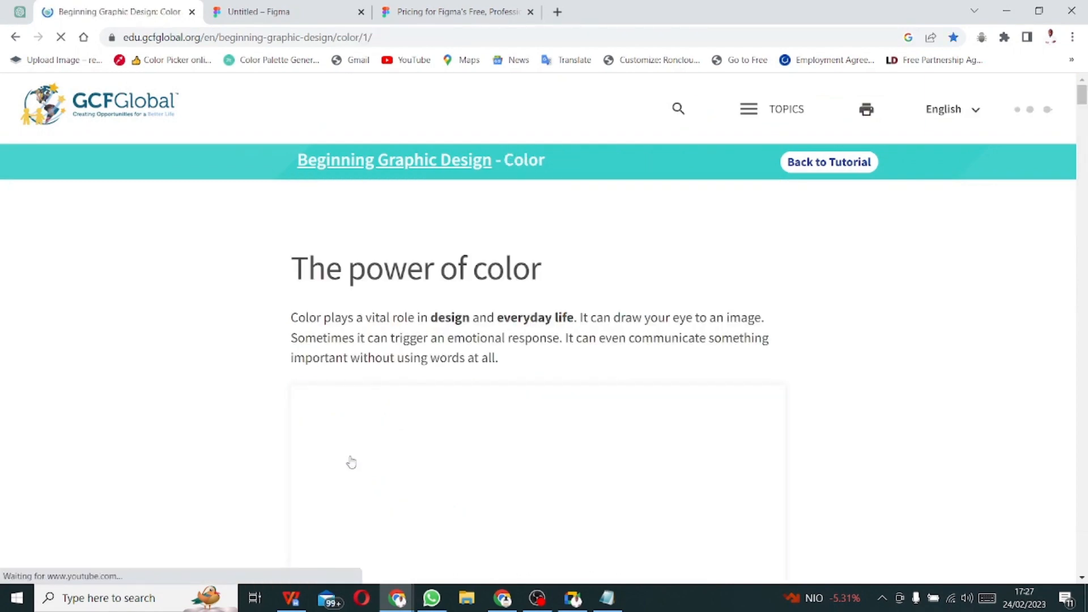
pyautogui.scroll(-2, 581, 433)
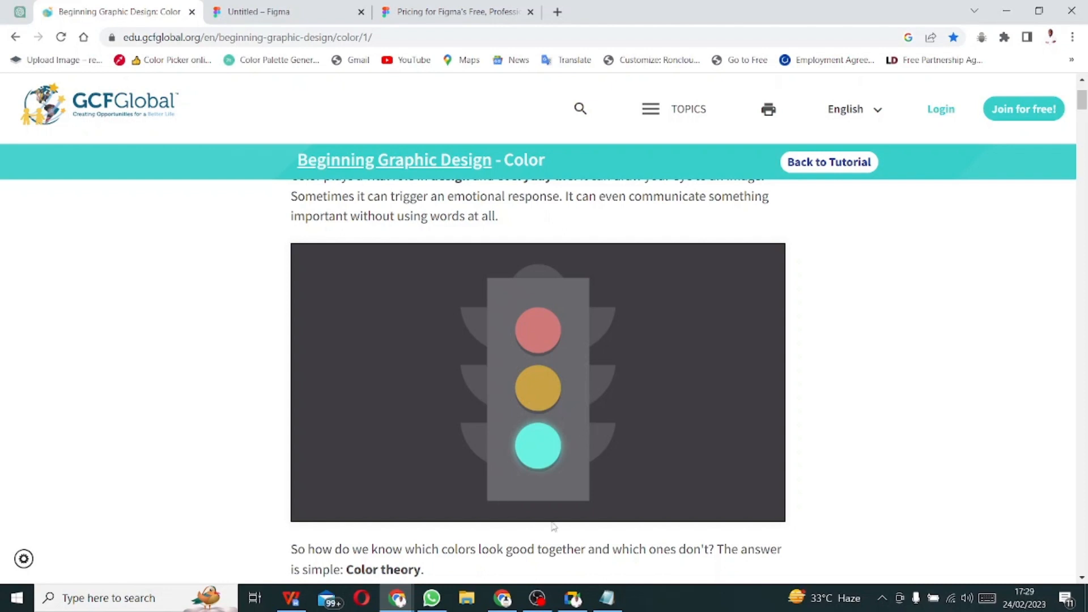
pyautogui.moveTo(578, 606)
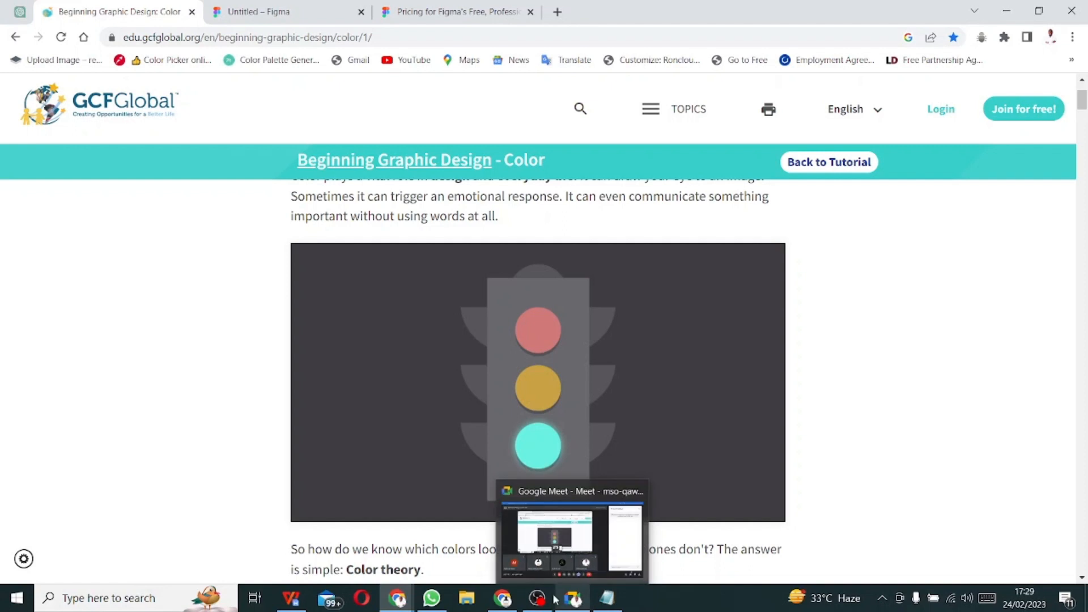
pyautogui.moveTo(416, 598)
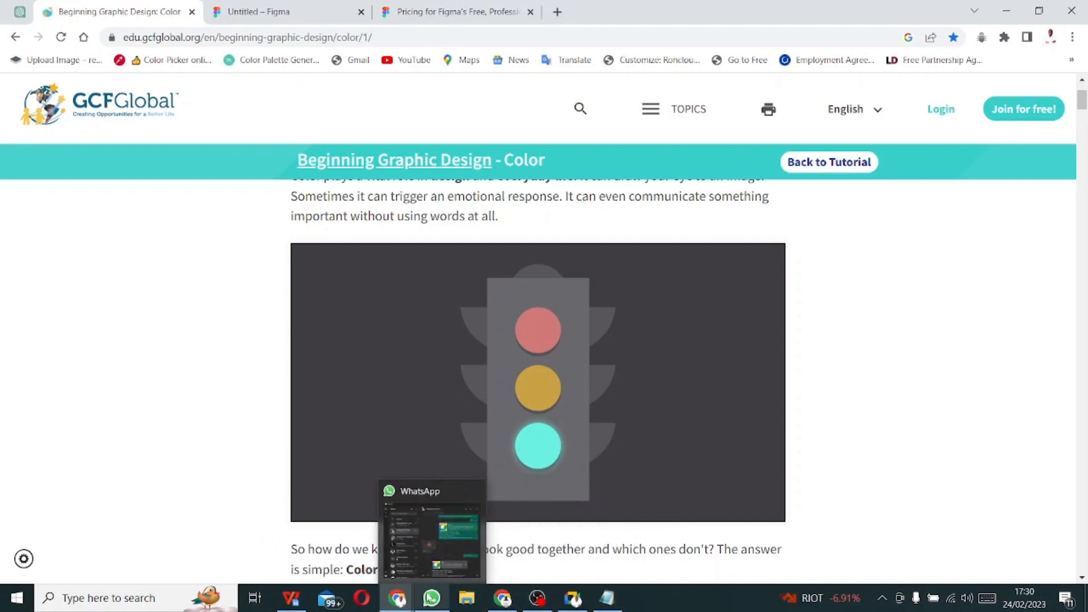
# - In the overview document, add the line 'LO-FI -Low Fidelity' below the paragraph
pyautogui.click(294, 602)
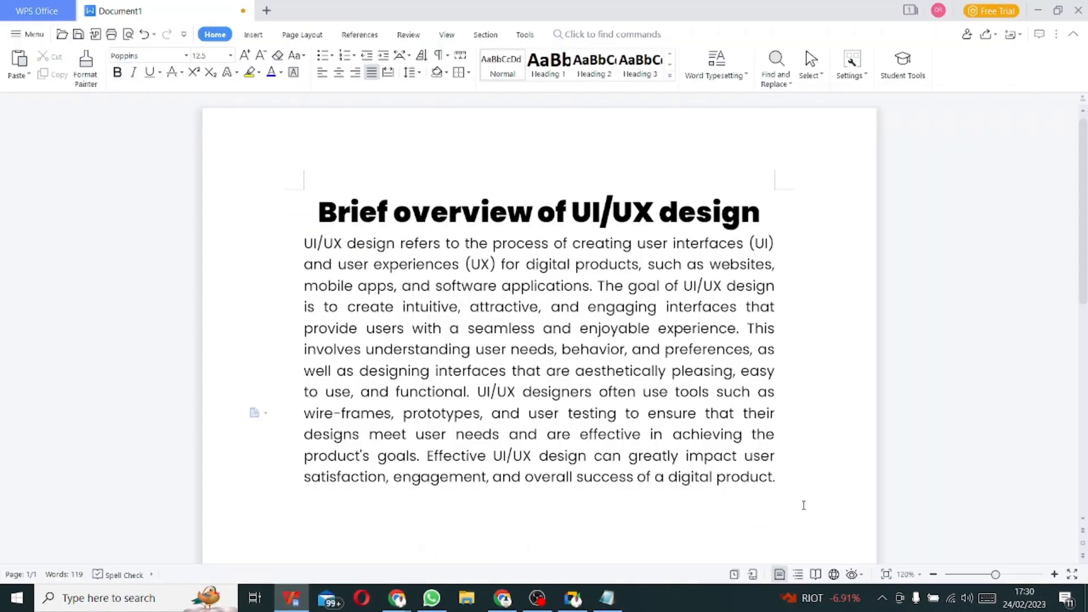
pyautogui.click(804, 504)
pyautogui.click(800, 482)
pyautogui.press('Return')
pyautogui.press('Return')
pyautogui.write('LO-FI -')
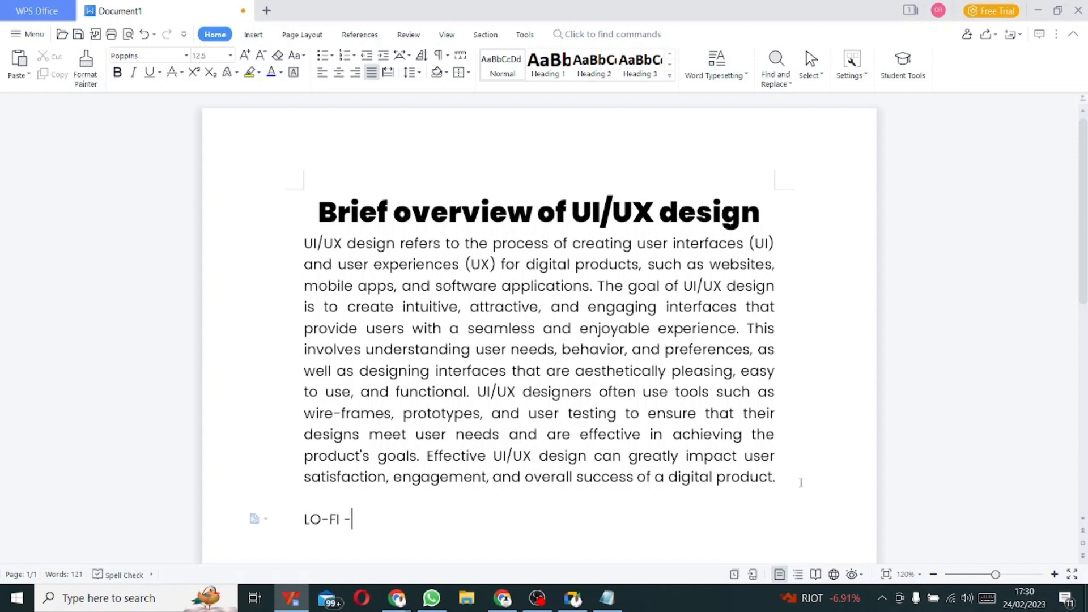
pyautogui.write('Low Fidelity')
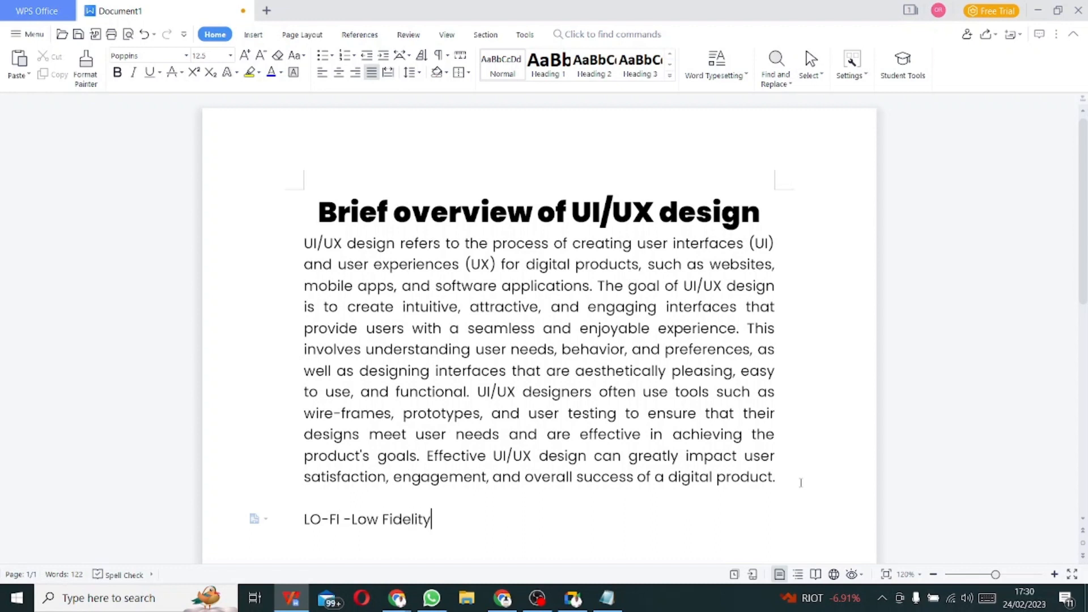
pyautogui.press('Return')
# - Type the next line, 'MI-FI - Mid Fidelity', correcting typos along the way
pyautogui.write('MI-FI')
pyautogui.press('Down')
pyautogui.write('- Middle')
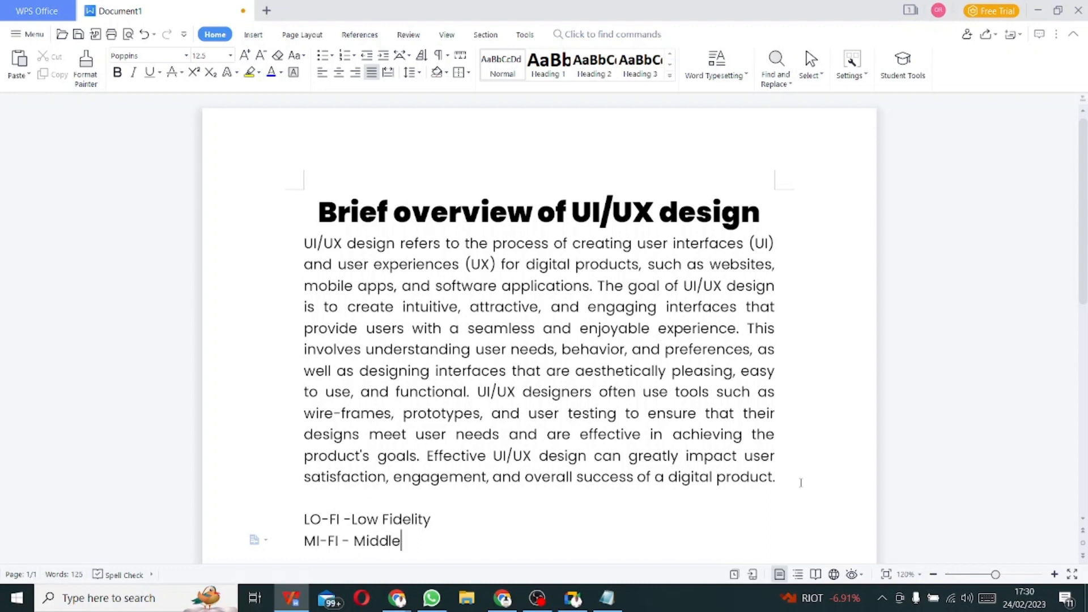
pyautogui.press('BackSpace')
pyautogui.press('BackSpace')
pyautogui.press('BackSpace')
pyautogui.write('Fo')
pyautogui.press('BackSpace')
pyautogui.write('idelity')
pyautogui.press('BackSpace')
pyautogui.press('BackSpace')
pyautogui.press('BackSpace')
pyautogui.write('ity')
# - Add 'HI-FI - High Fidelity', then insert a blank line below the LO-FI line
pyautogui.press('Return')
pyautogui.write('HI')
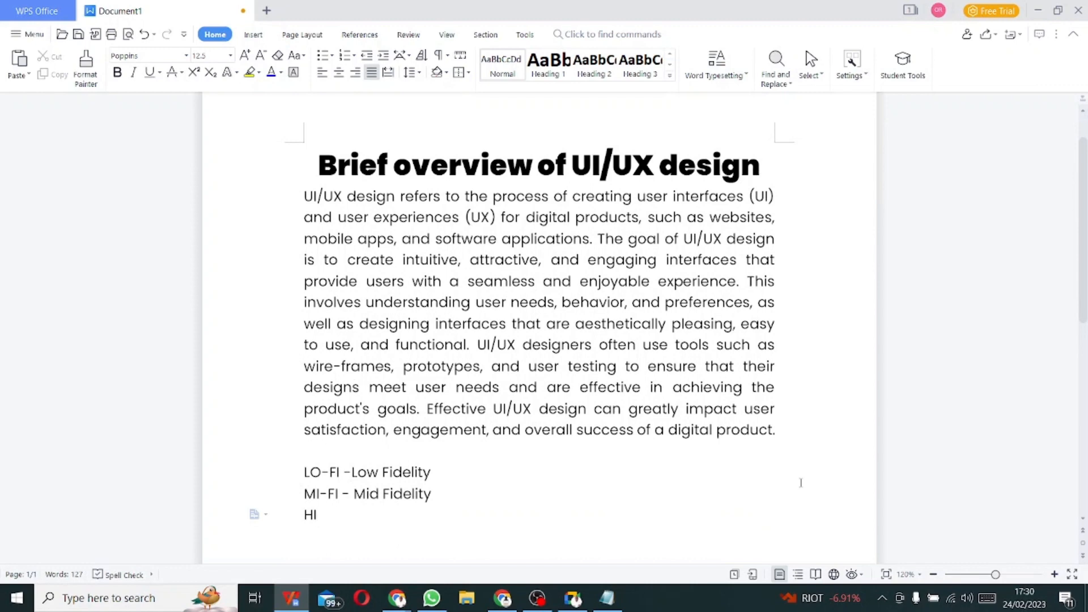
pyautogui.write('-FI - Ho')
pyautogui.press('BackSpace')
pyautogui.write('igh Fid')
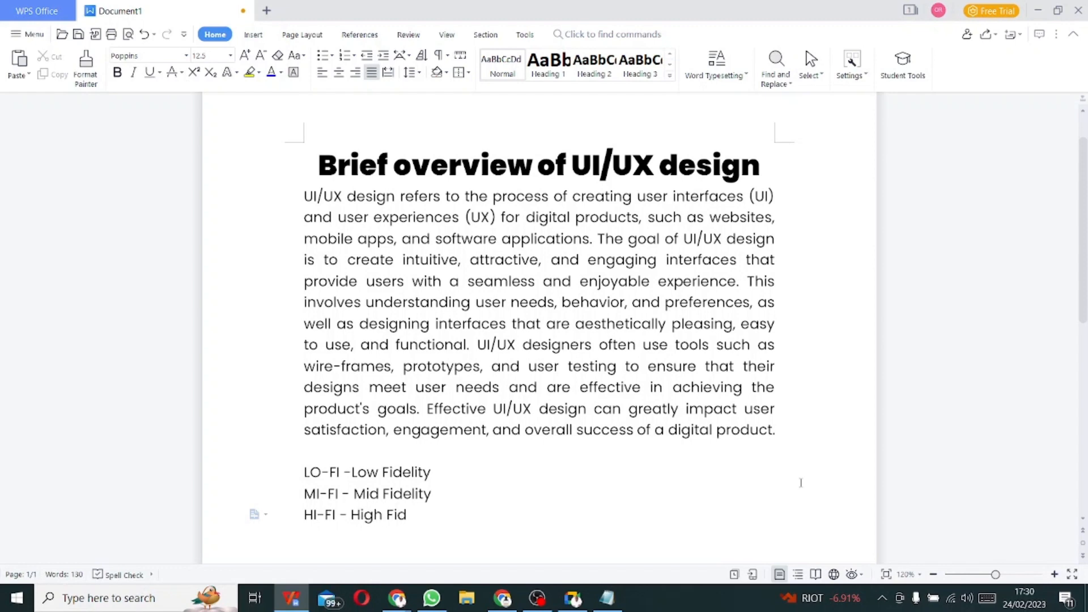
pyautogui.write('elity')
pyautogui.press('Up')
pyautogui.press('Up')
pyautogui.press('Return')
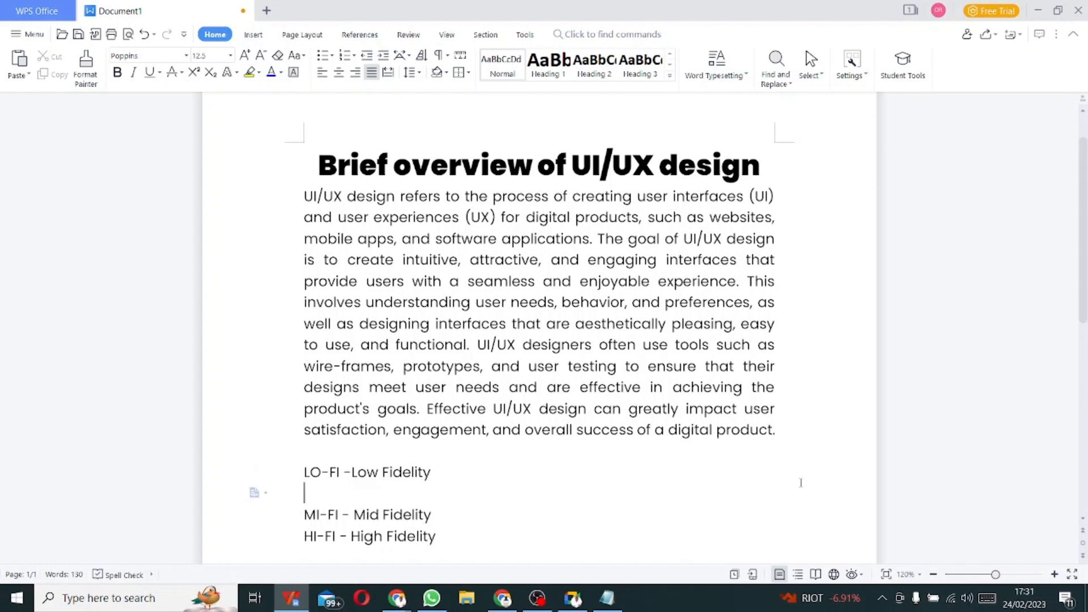
pyautogui.press('Tab')
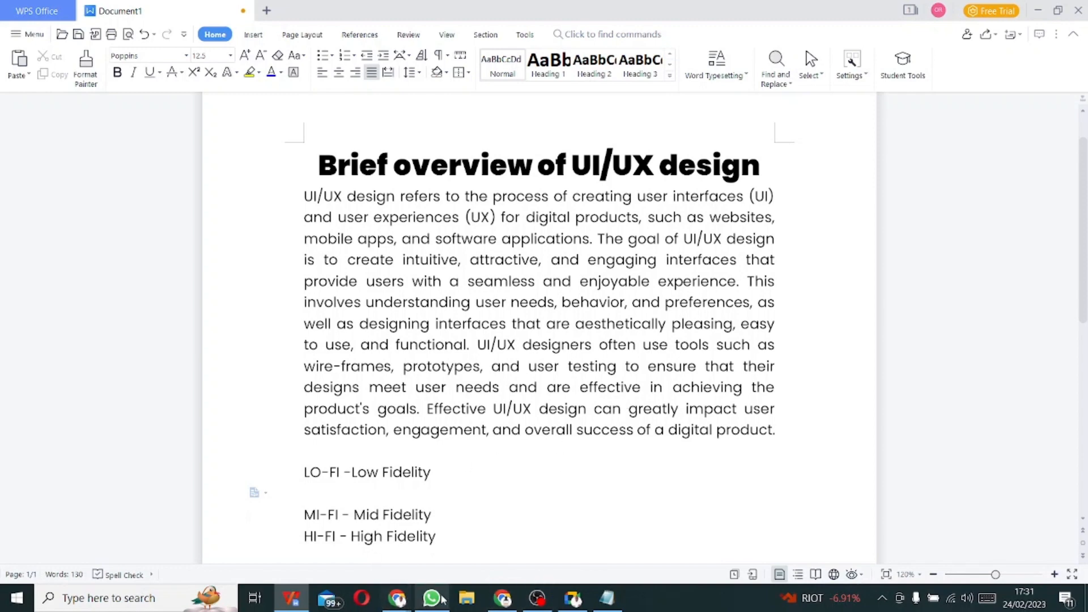
# - Browse the This PC folders in File Explorer, then return to the document's LO-FI line
pyautogui.click(466, 602)
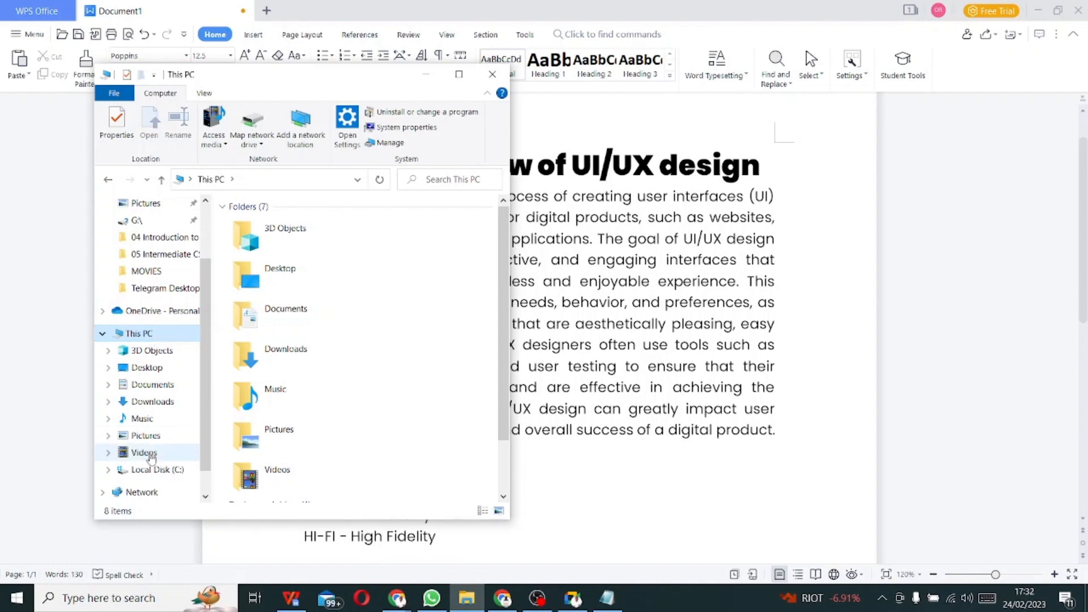
pyautogui.scroll(-1, 185, 491)
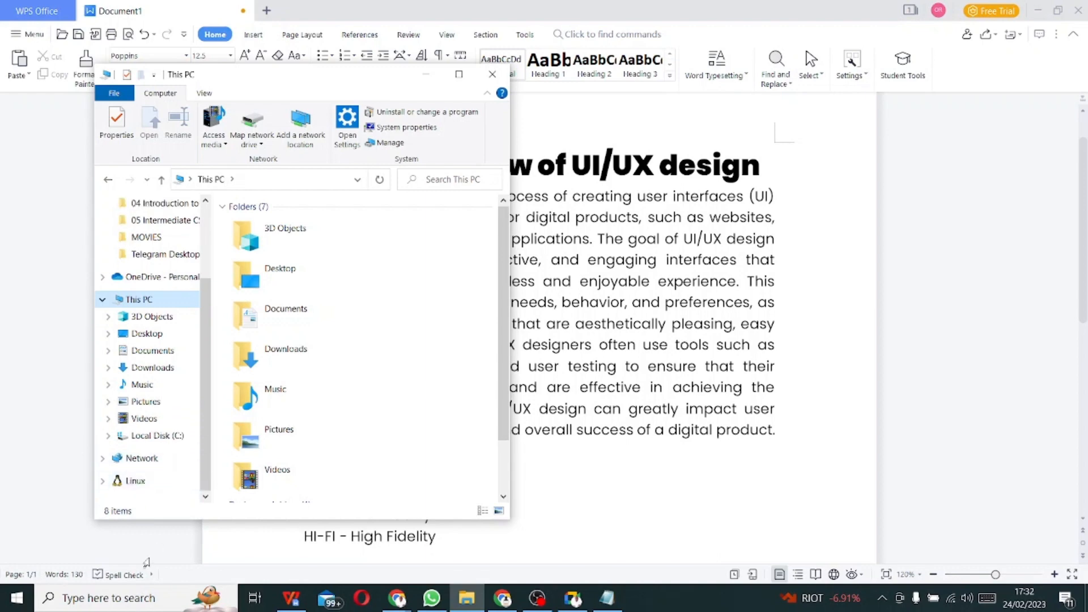
pyautogui.click(57, 482)
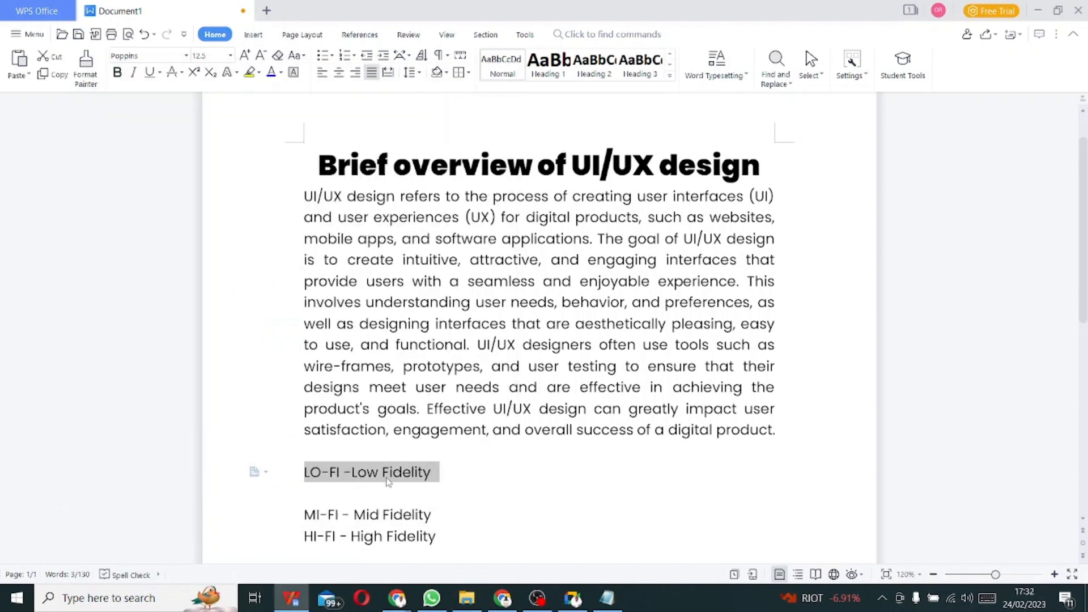
# - Deselect the LO-FI line, bring up the Chrome window with the GCF Color lesson, and switch to the Figma pricing tab
pyautogui.click(458, 481)
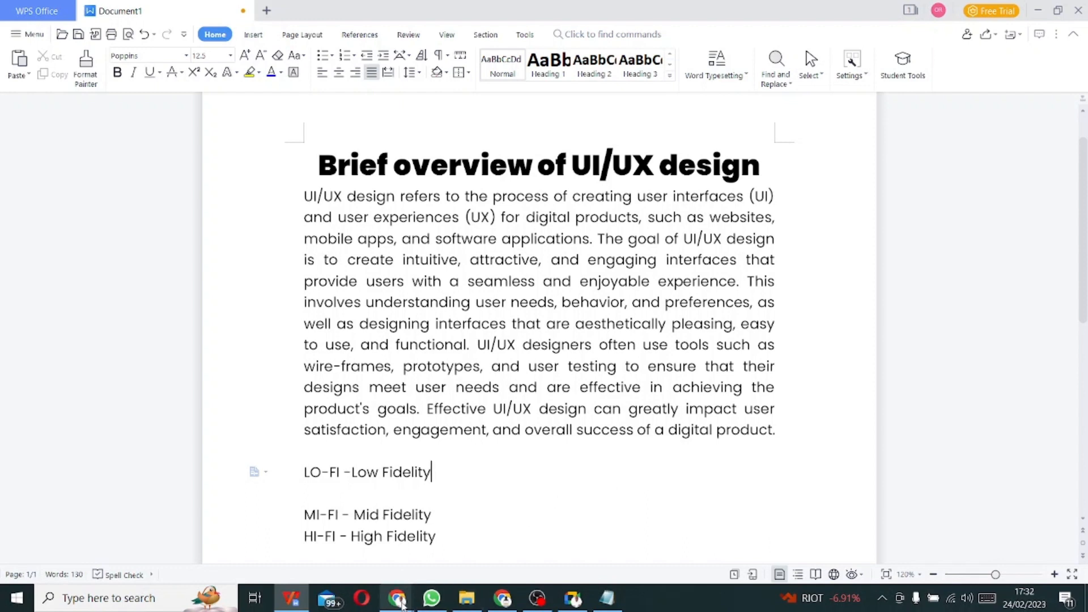
pyautogui.moveTo(398, 598)
pyautogui.click(344, 548)
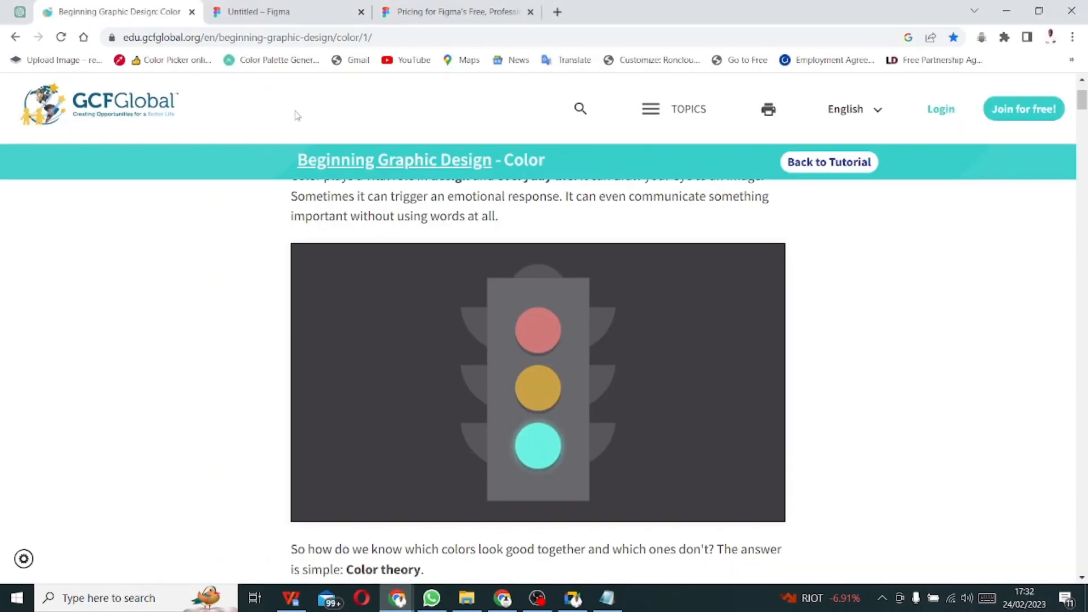
pyautogui.click(374, 6)
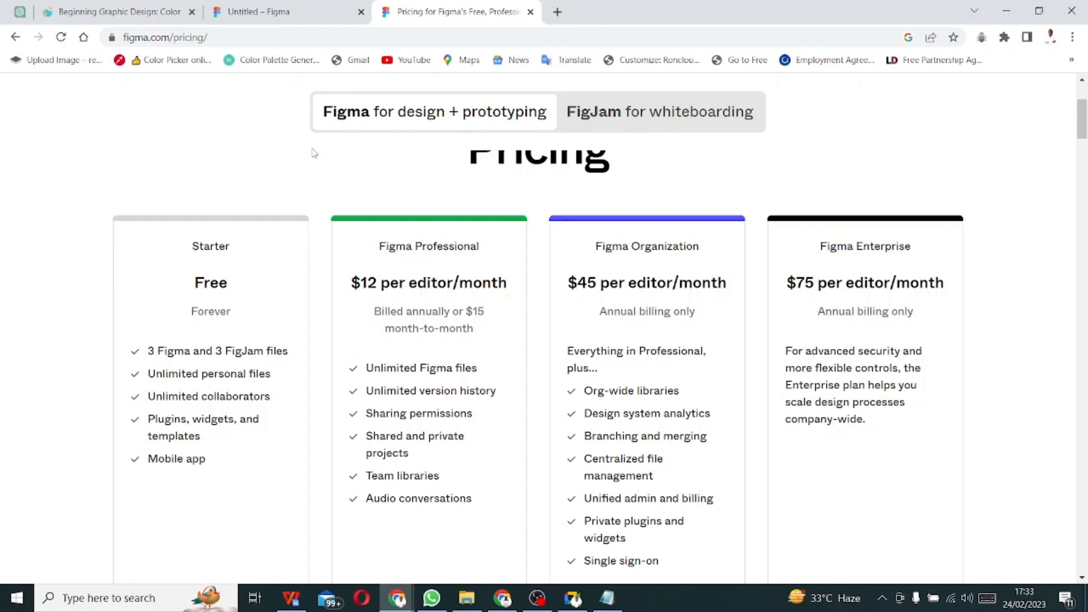
# - Scroll through the Starter, Professional, Organization and Enterprise plan cards to review Starter's features
pyautogui.scroll(3, 437, 274)
pyautogui.scroll(-3, 431, 280)
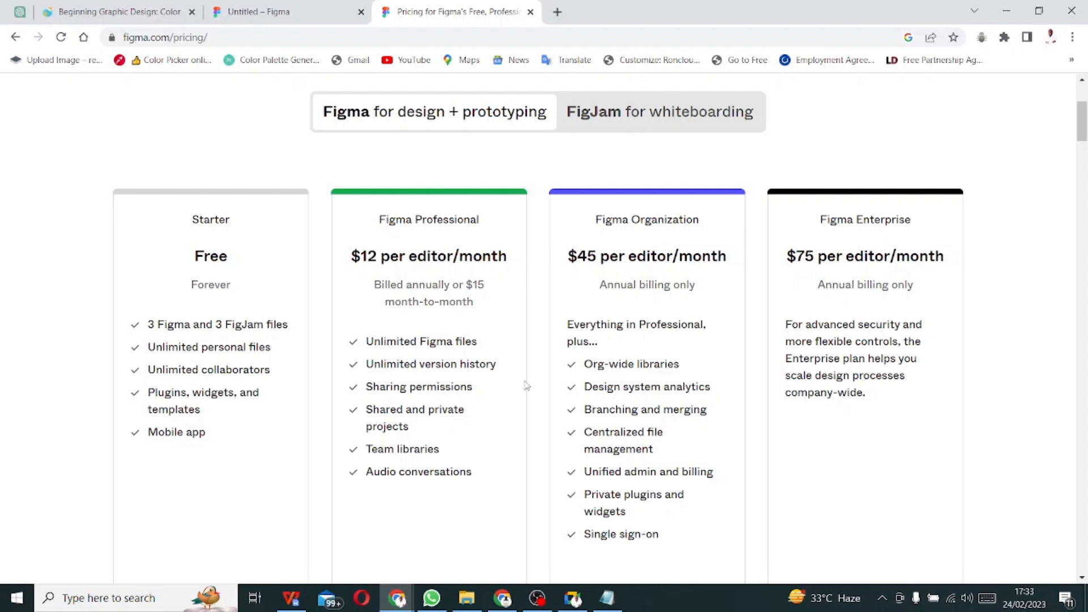
pyautogui.scroll(-1, 513, 385)
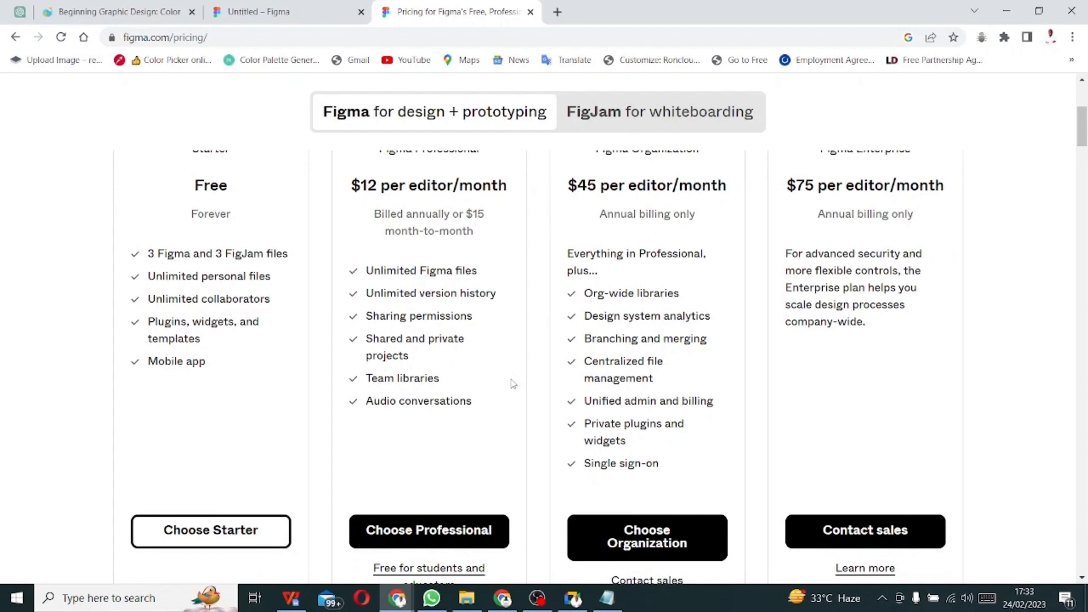
pyautogui.scroll(2, 512, 384)
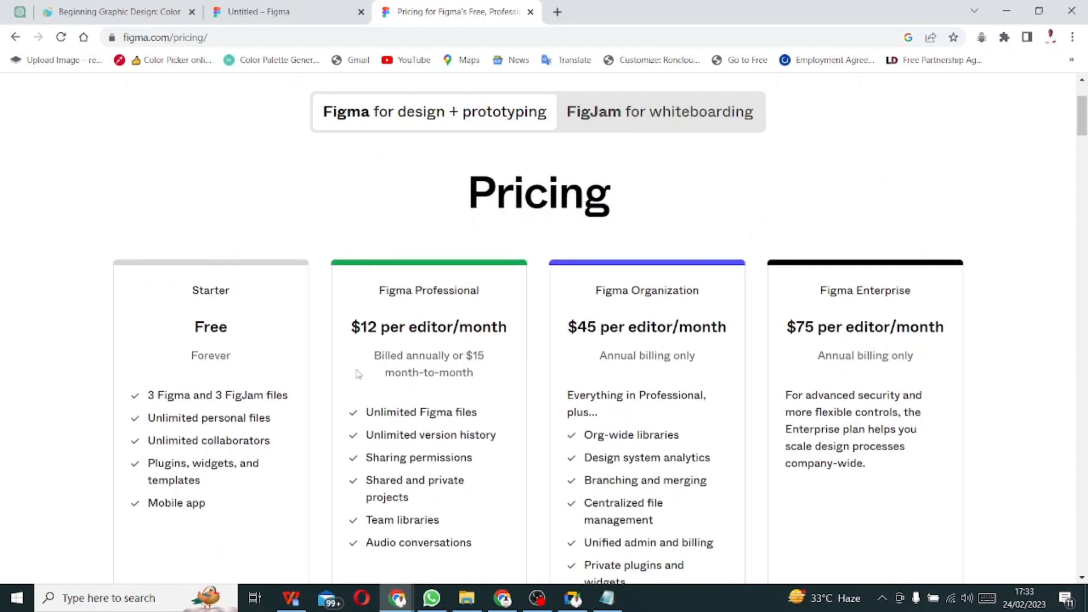
pyautogui.scroll(-4, 347, 369)
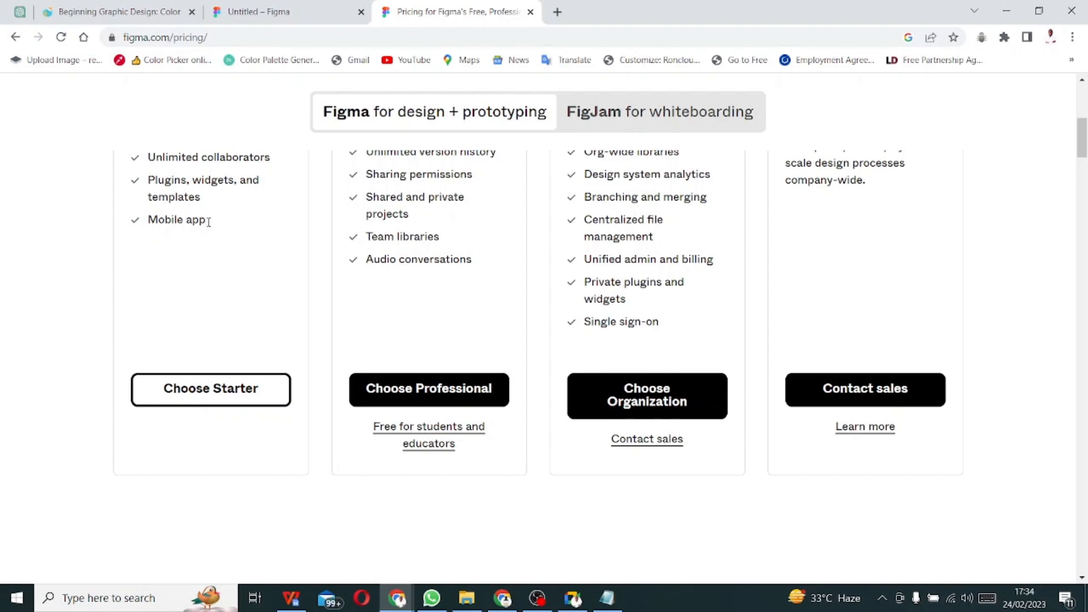
# - Go back to Recents and delete the blank Untitled draft from the file list
pyautogui.click(273, 14)
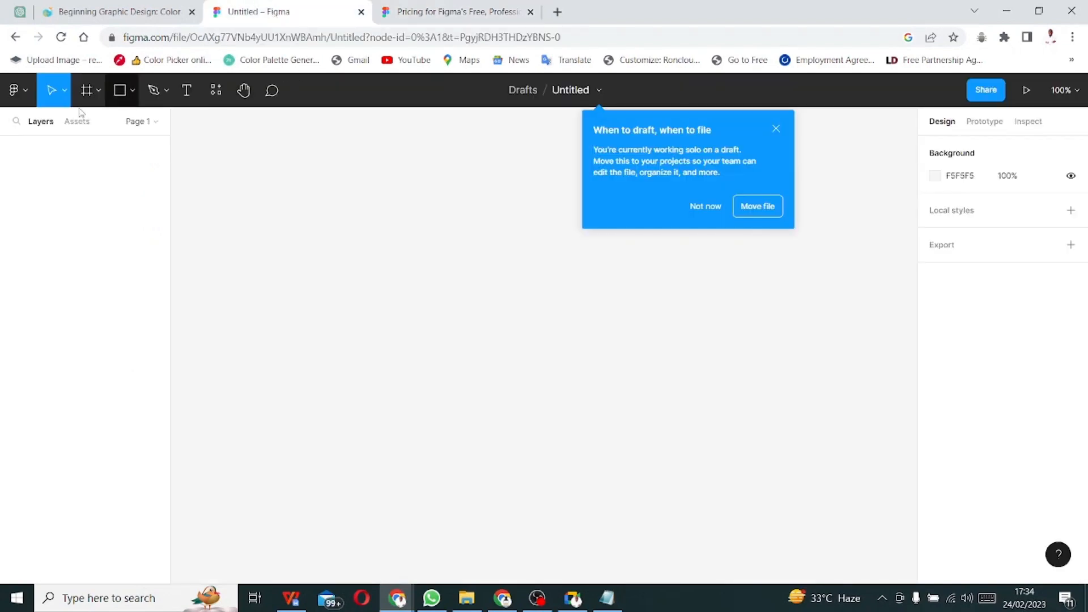
pyautogui.click(17, 40)
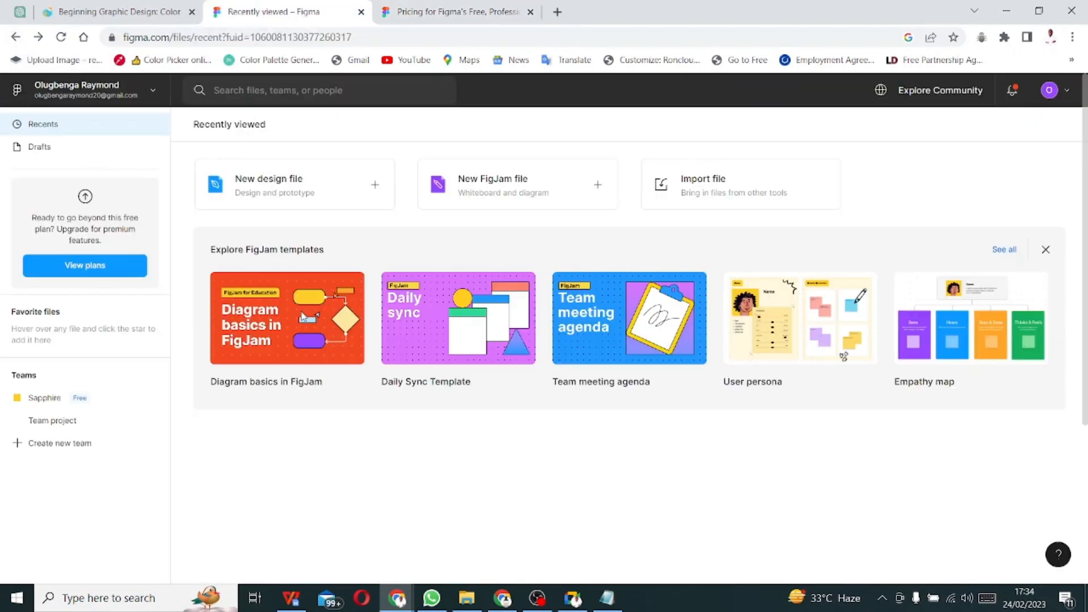
pyautogui.scroll(-1, 327, 460)
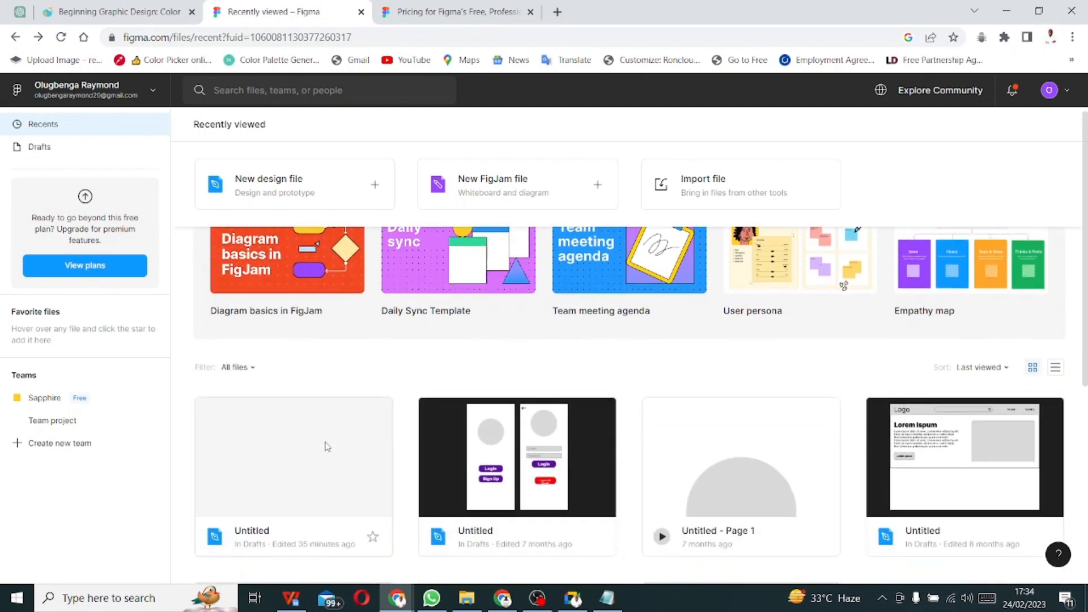
pyautogui.rightClick(281, 451)
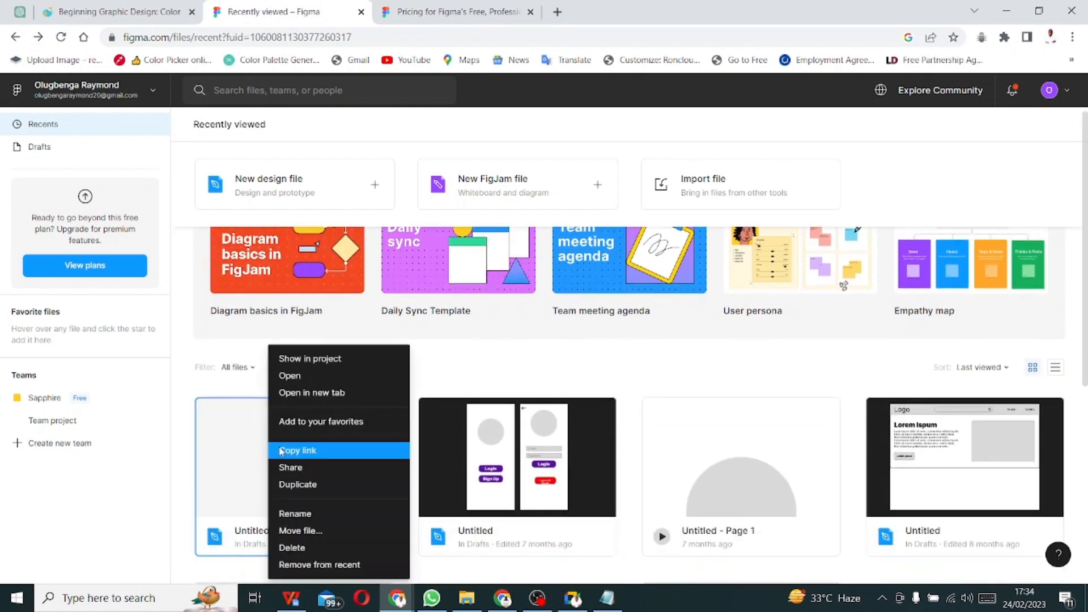
pyautogui.click(335, 547)
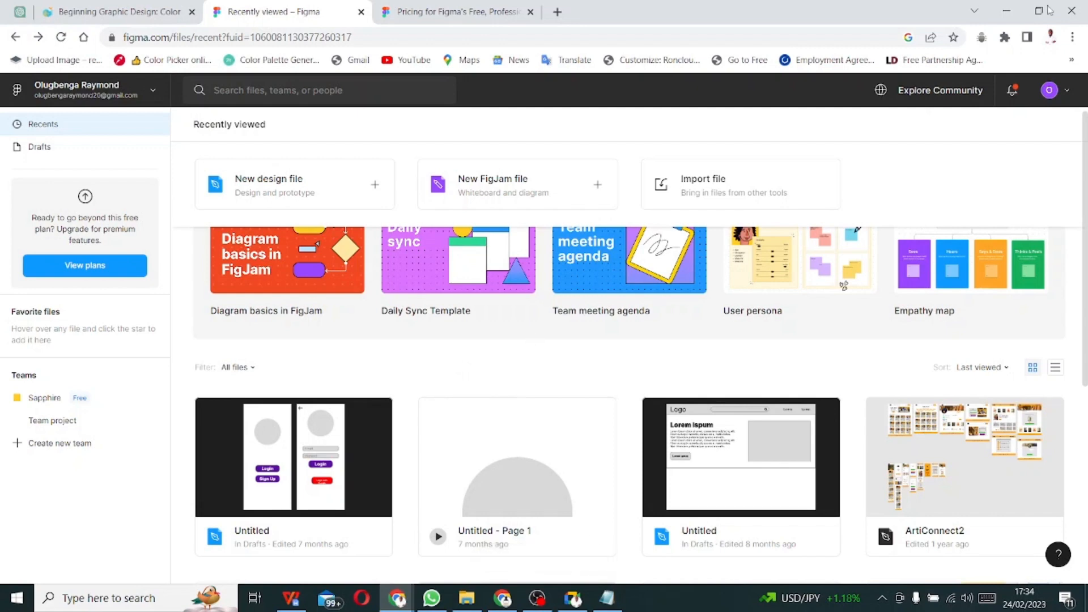
# - Open a new Chrome window under another profile and load figma.com
pyautogui.click(1051, 37)
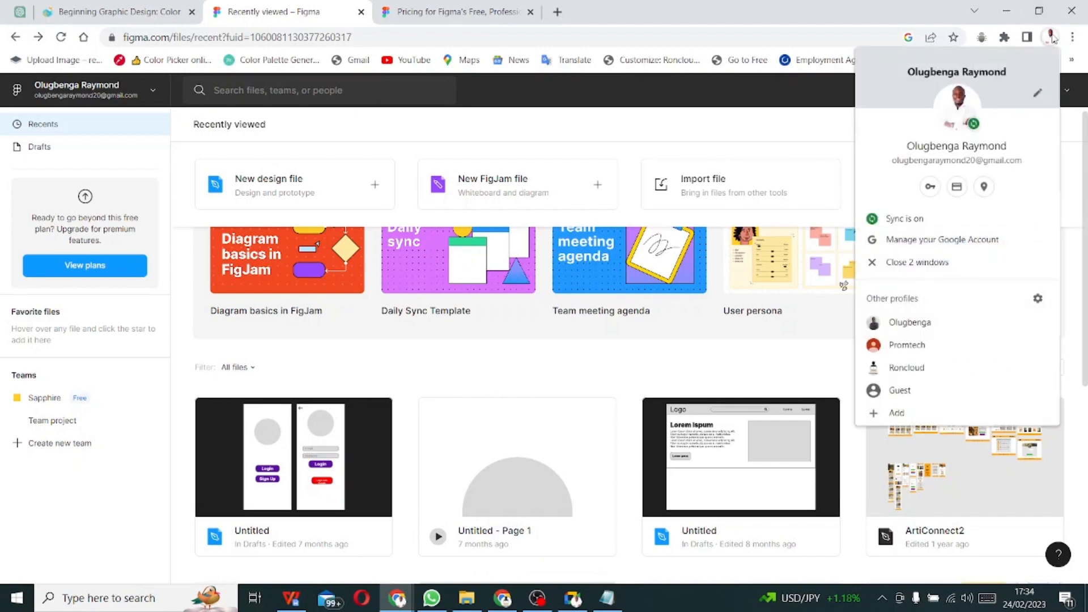
pyautogui.click(937, 323)
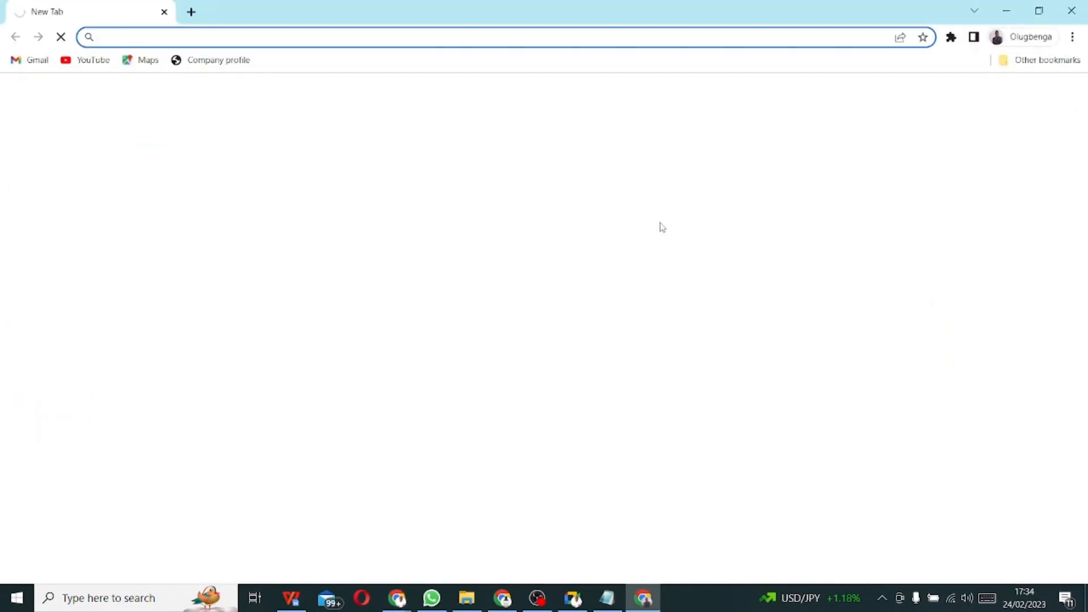
pyautogui.write('figm')
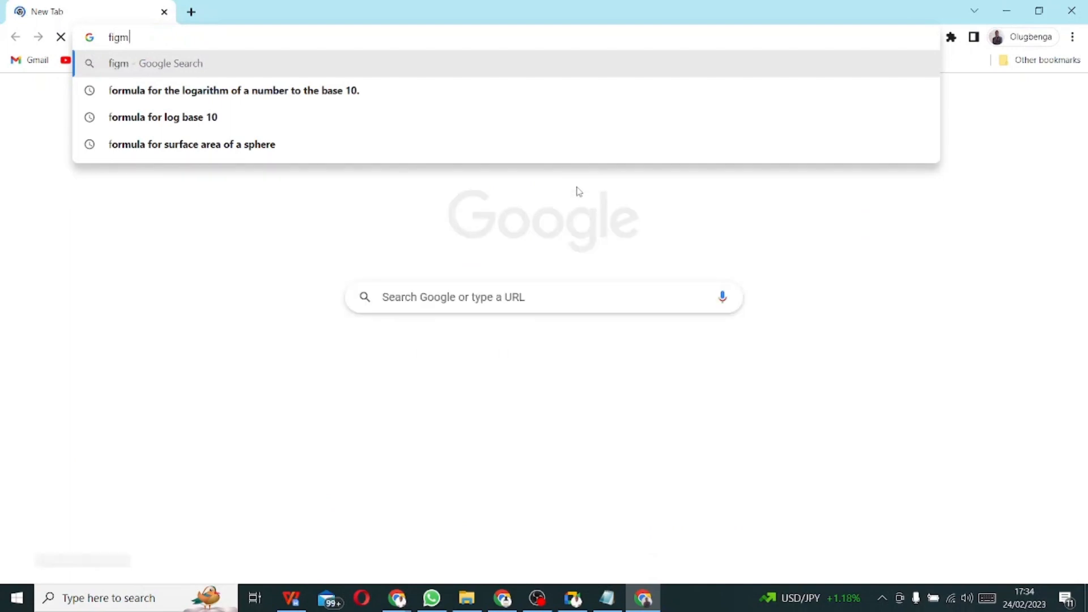
pyautogui.write('a.com')
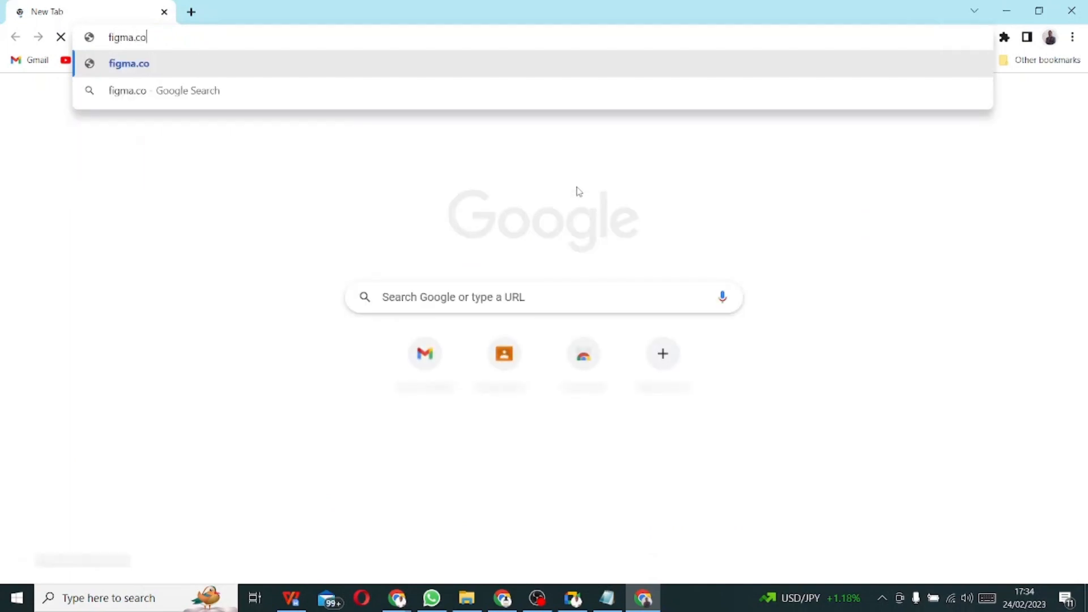
pyautogui.press('Return')
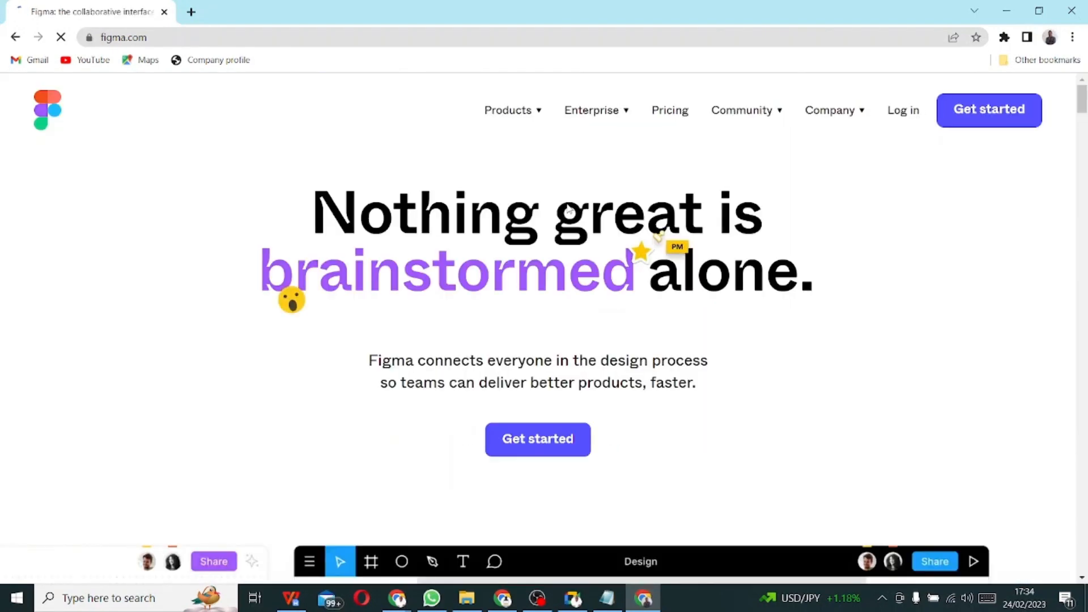
# - Browse the figma.com home page and open the Get started sign-up dialog
pyautogui.scroll(-2, 567, 219)
pyautogui.scroll(1, 562, 231)
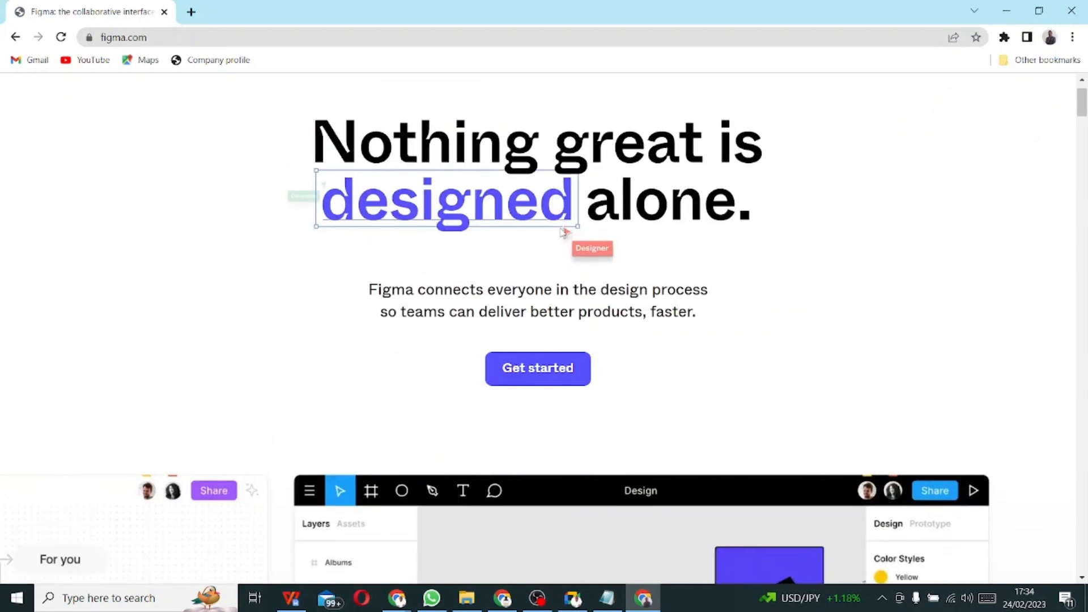
pyautogui.scroll(-2, 562, 233)
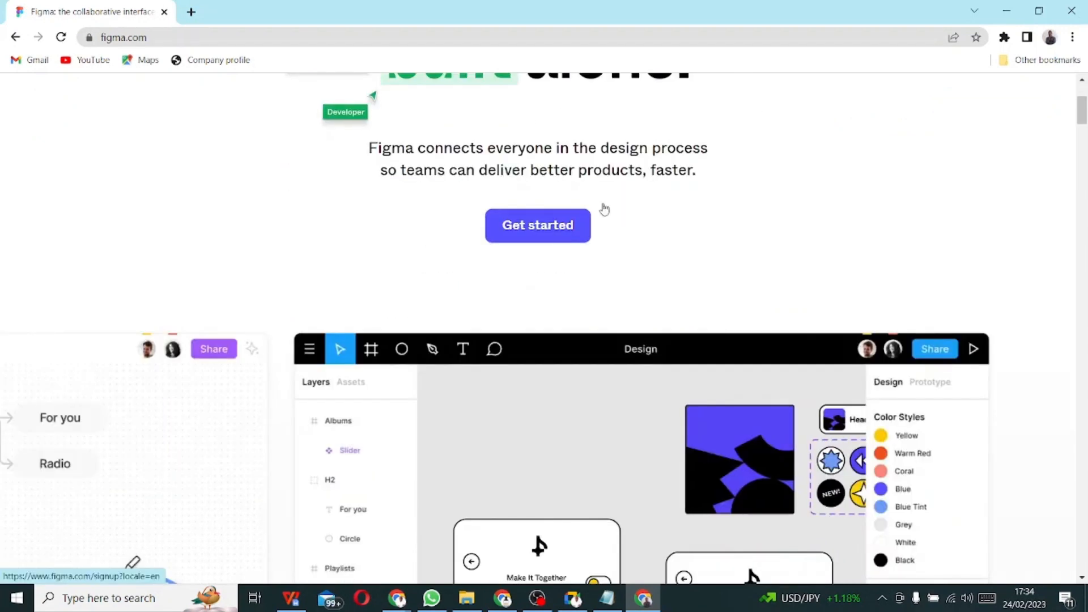
pyautogui.scroll(3, 605, 210)
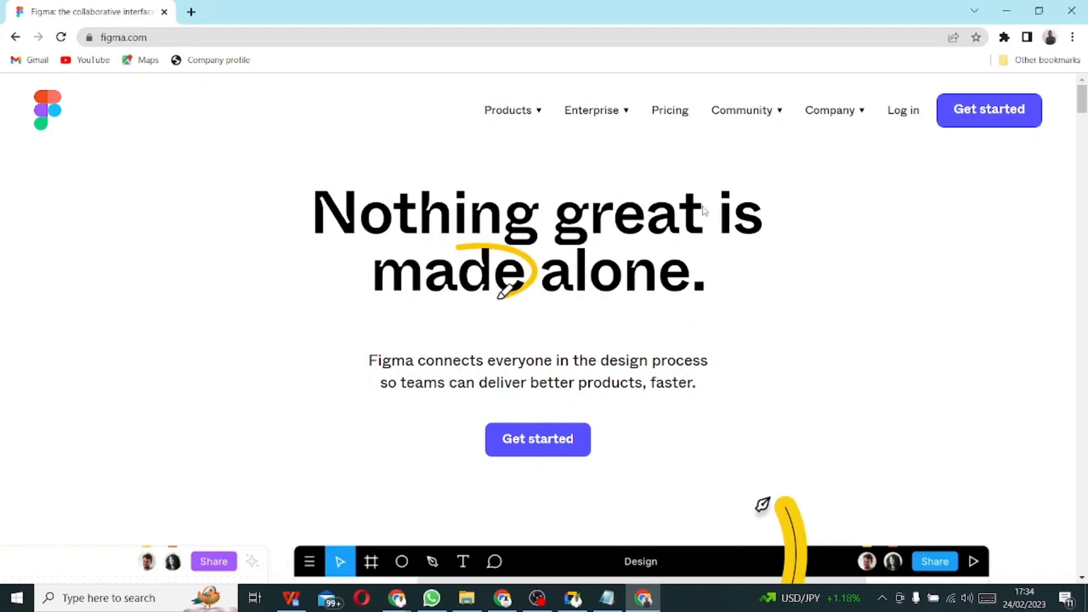
pyautogui.click(535, 453)
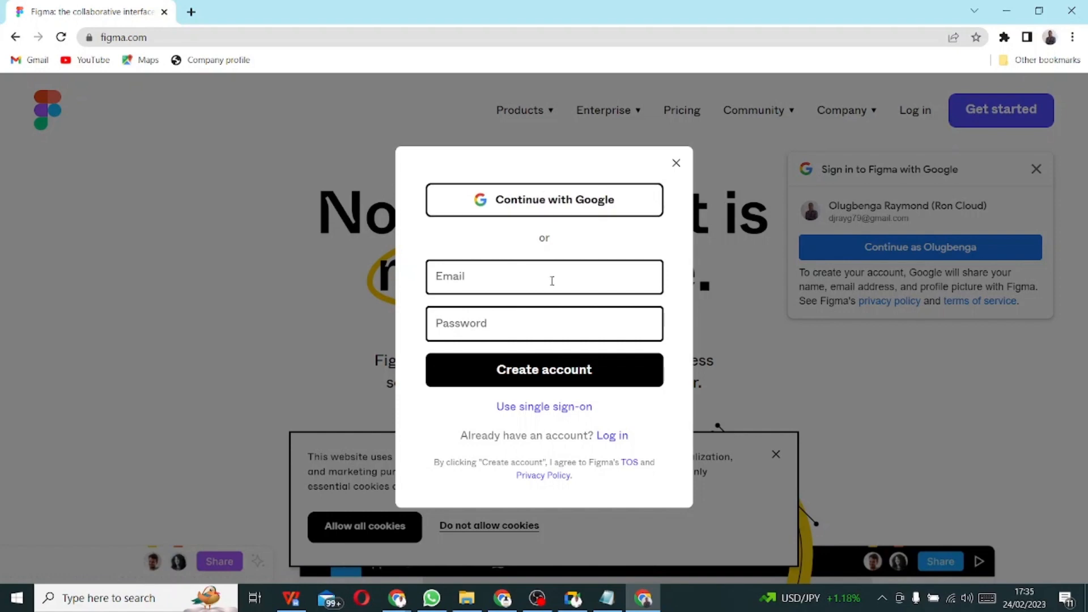
# - Sign up with Google as a Student or educator using Figma for teaching or a class
pyautogui.click(540, 201)
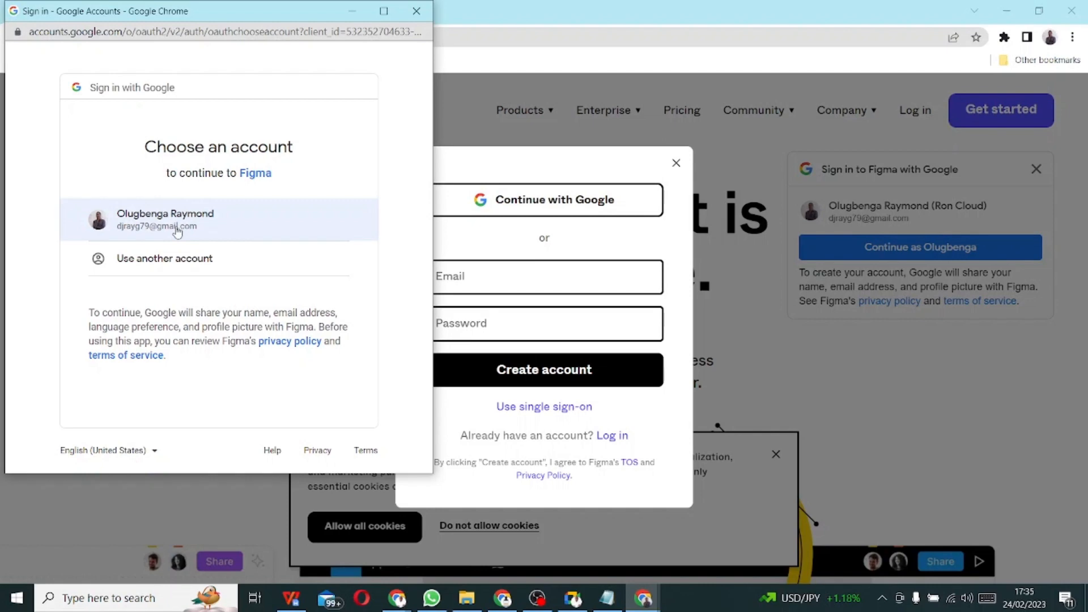
pyautogui.click(178, 229)
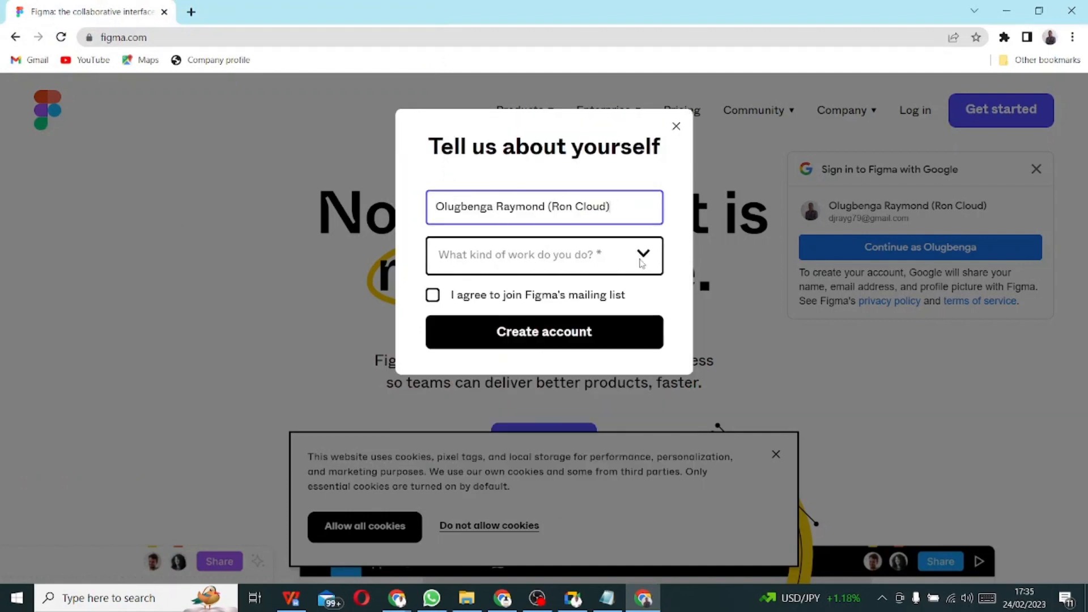
pyautogui.click(643, 257)
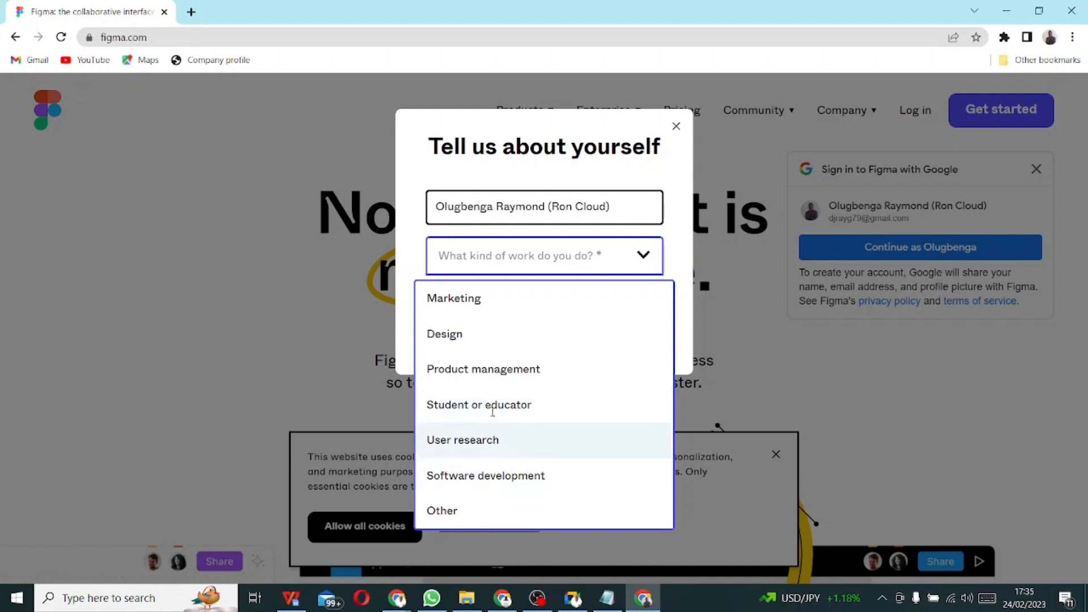
pyautogui.click(502, 406)
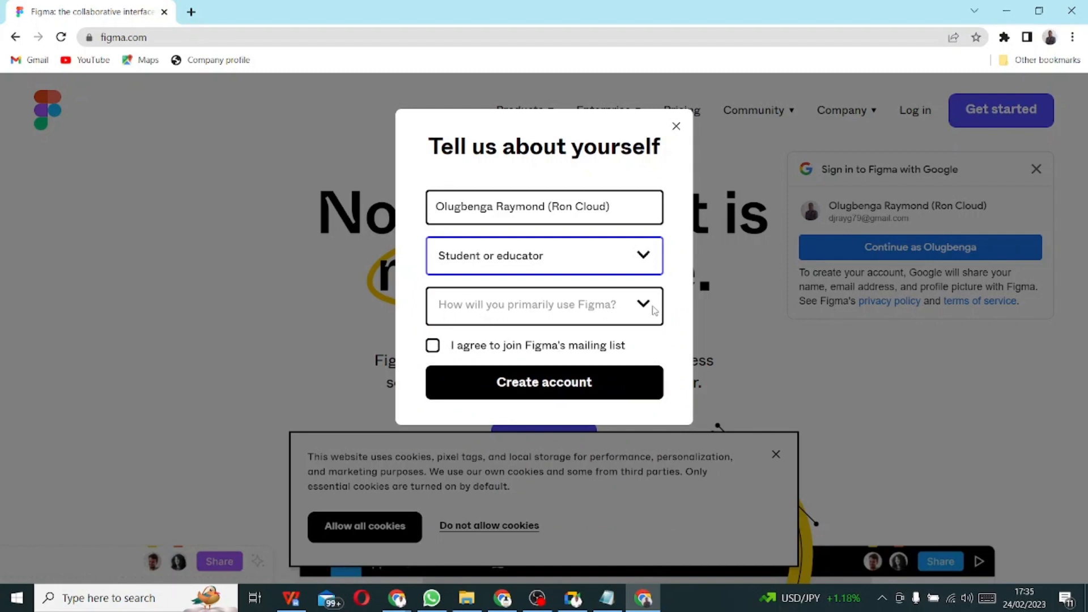
pyautogui.click(655, 310)
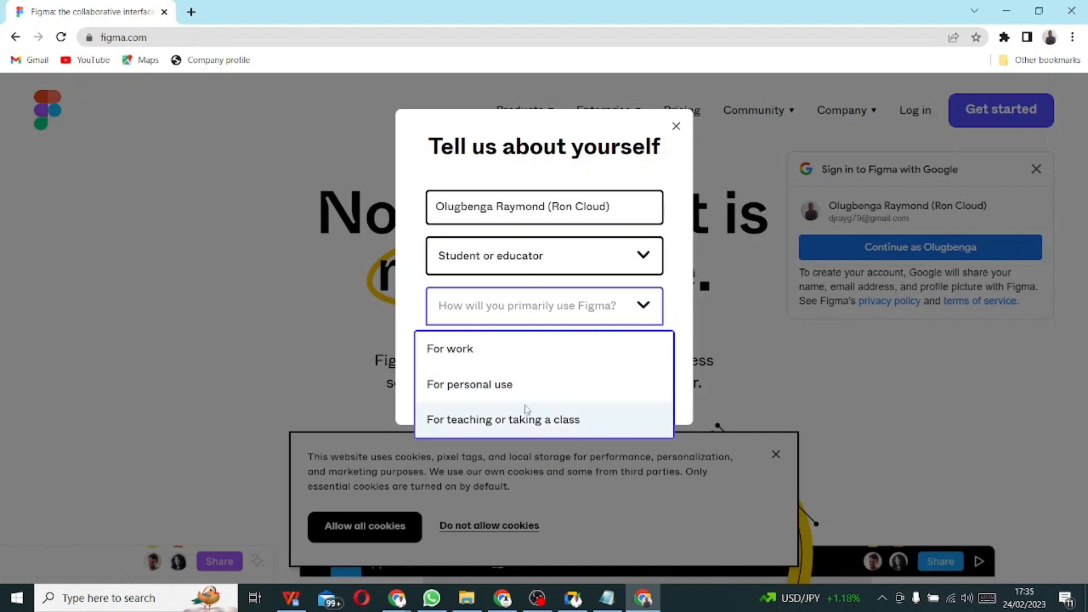
pyautogui.click(532, 421)
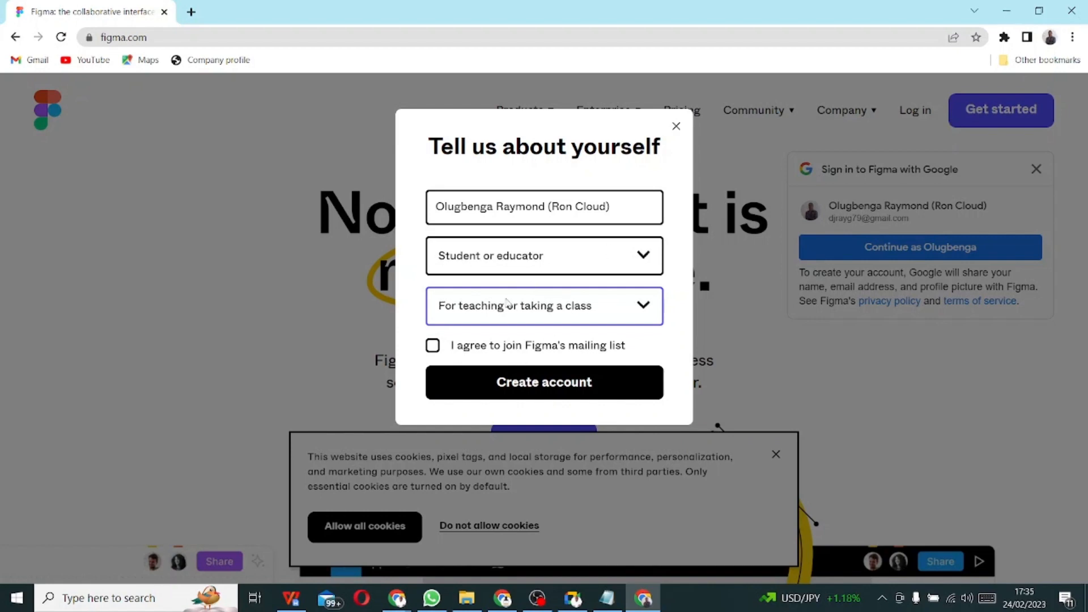
pyautogui.click(537, 390)
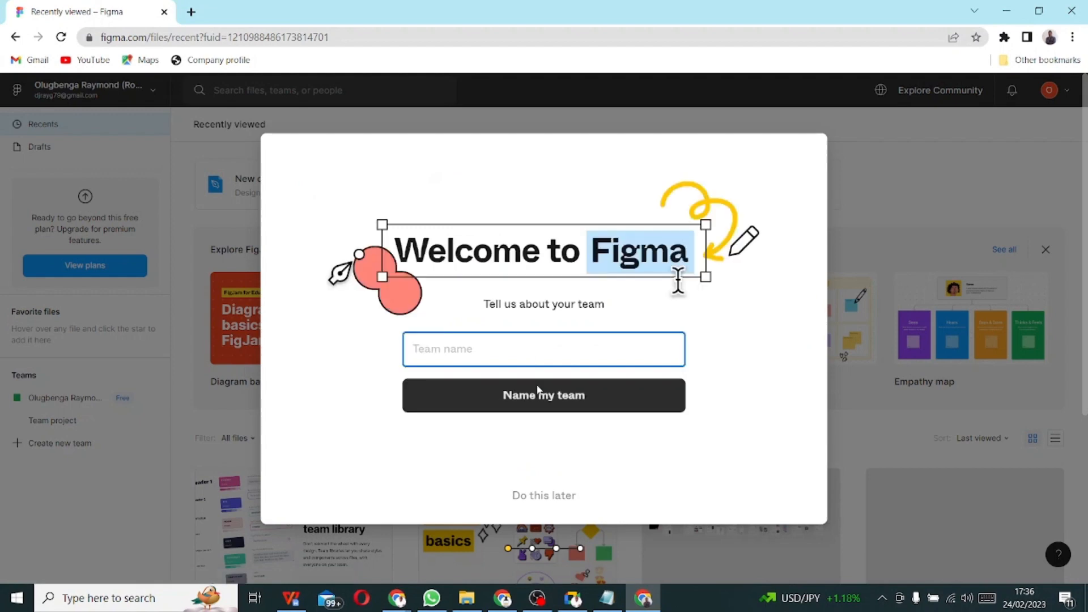
# - Name the new Figma team 'Fireup'
pyautogui.rightClick(852, 176)
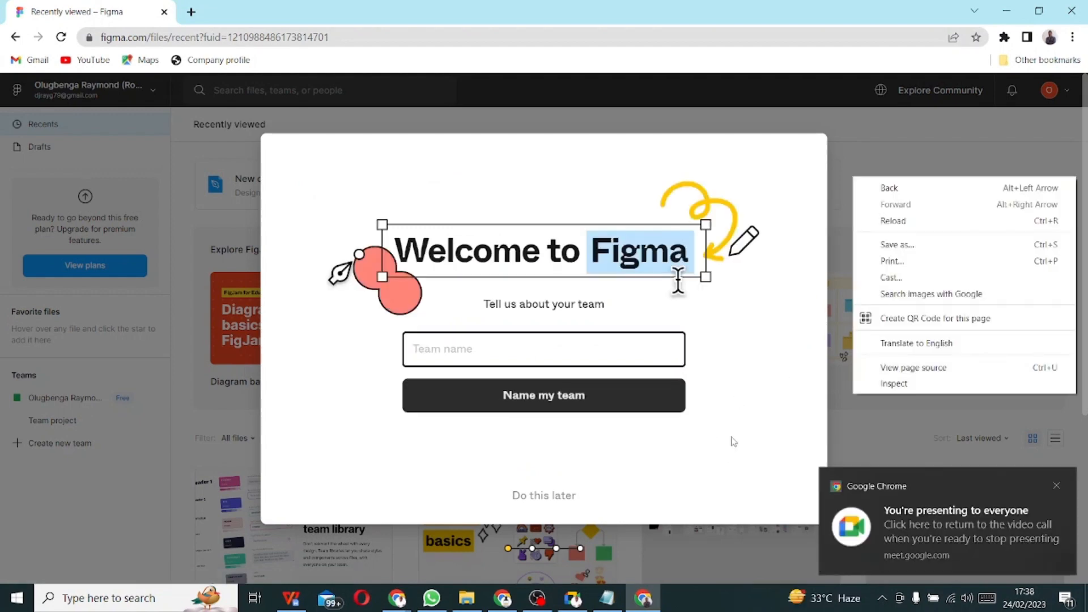
pyautogui.click(752, 355)
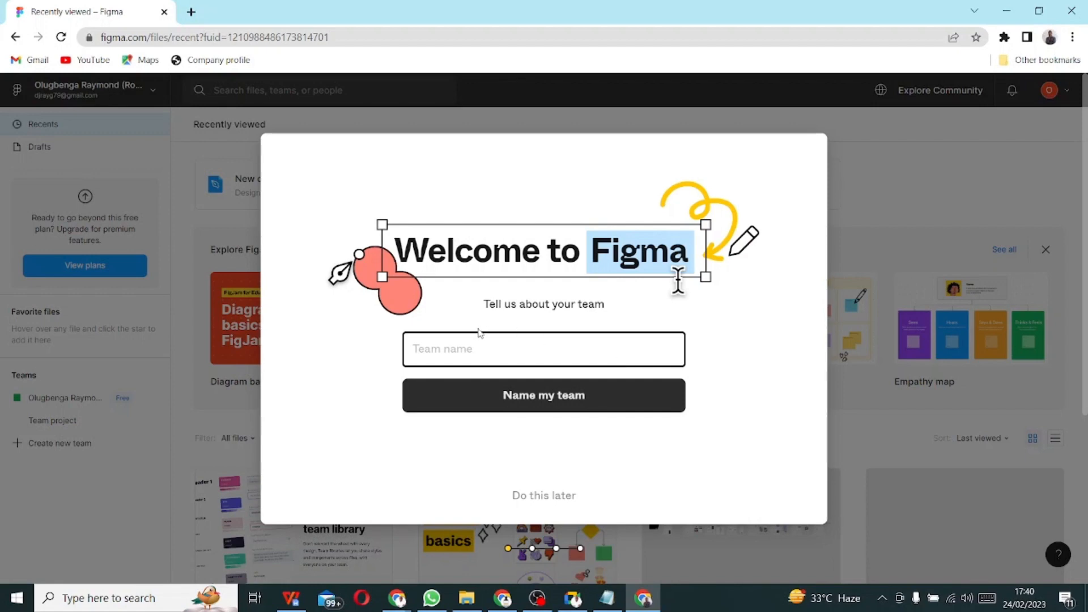
pyautogui.click(499, 350)
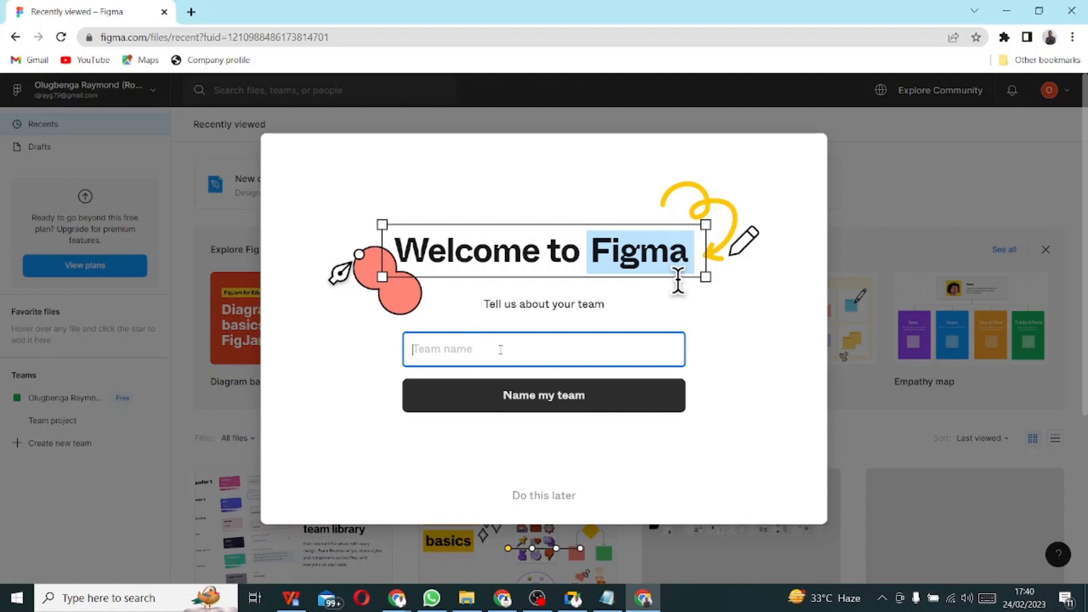
pyautogui.write('Fireup')
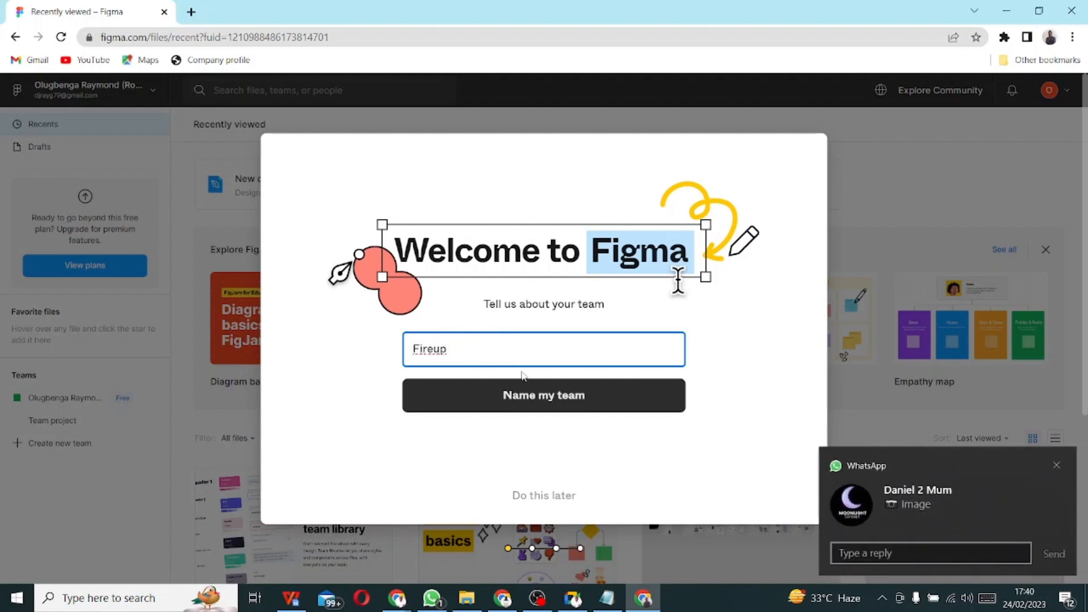
pyautogui.click(535, 403)
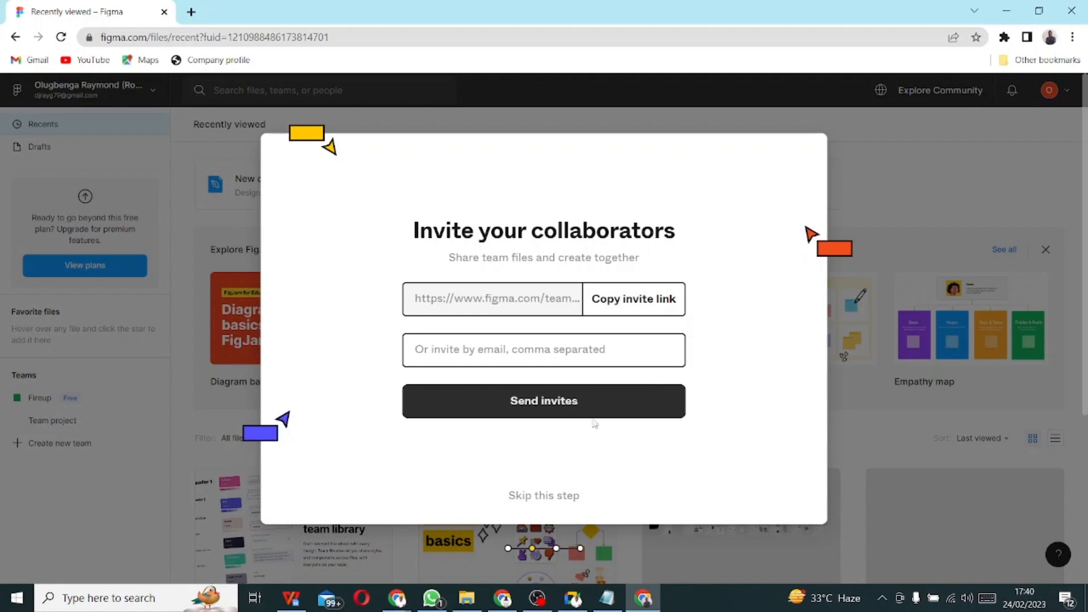
# - Copy the Fireup team invite link and enter a collaborator's e-mail address in the invite field
pyautogui.click(627, 309)
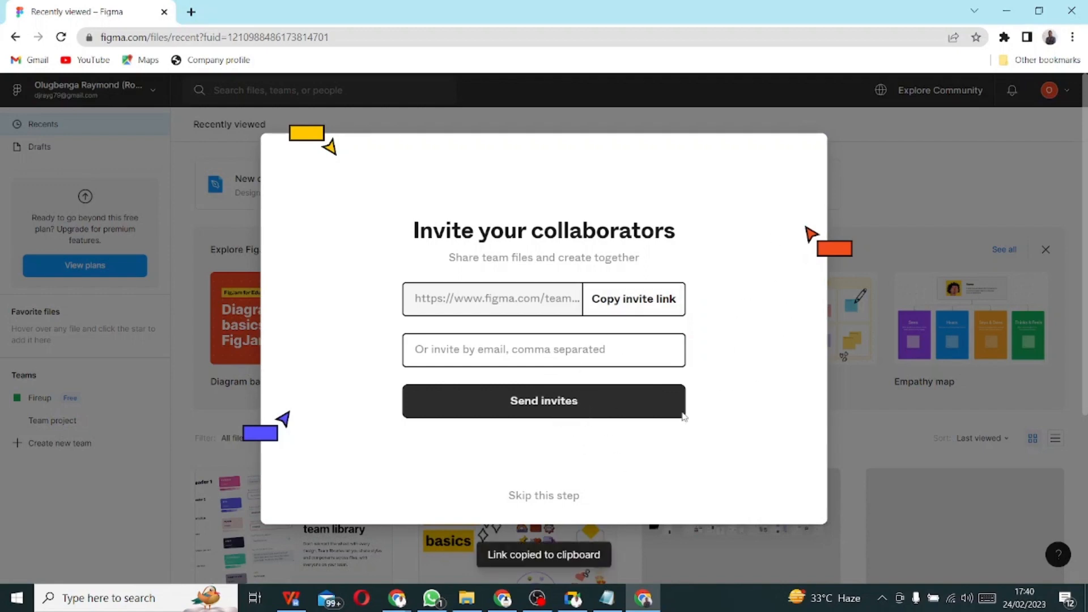
pyautogui.click(604, 406)
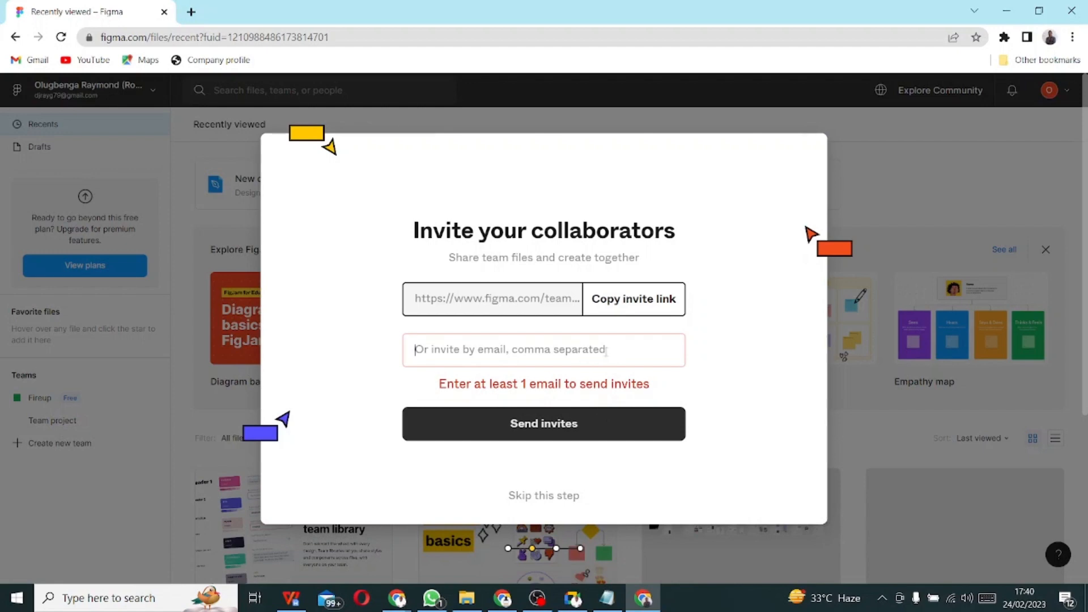
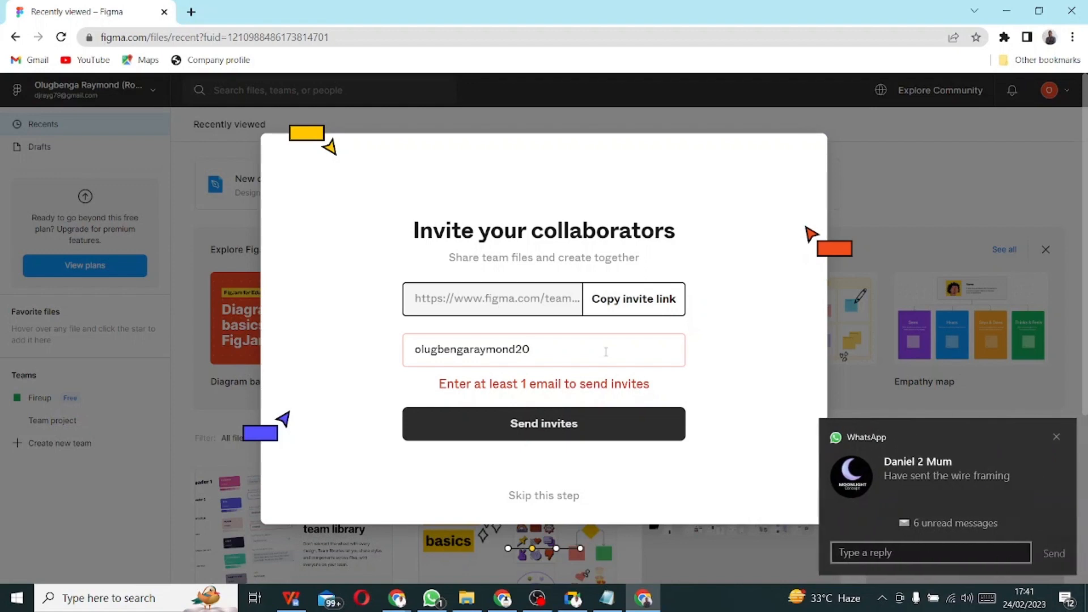
# - Send the invite, keep the free Starter plan, and skip the getting-started choices and tour
pyautogui.click(572, 428)
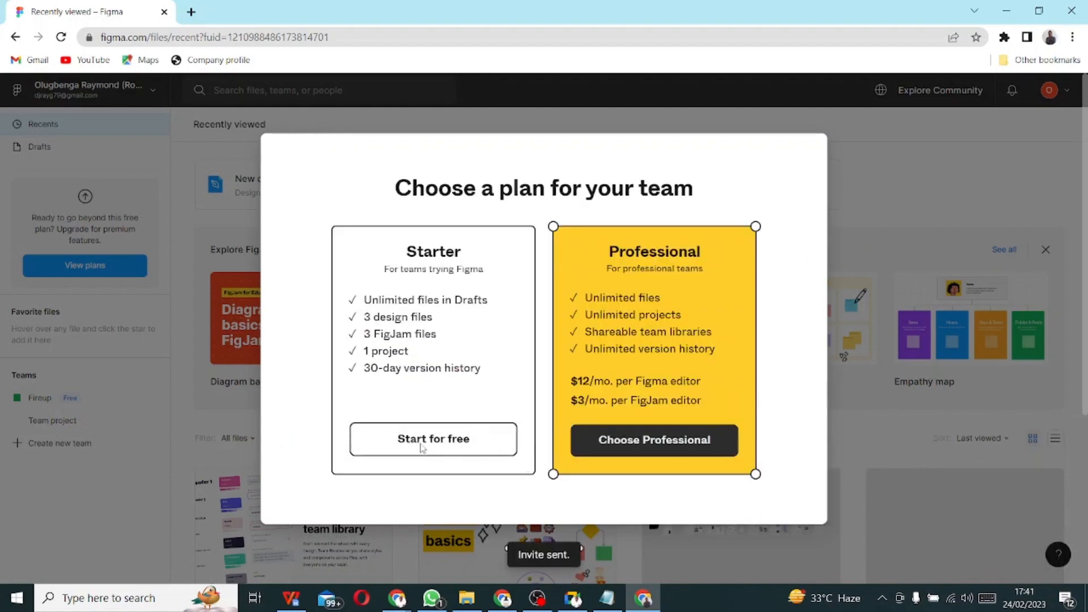
pyautogui.click(422, 448)
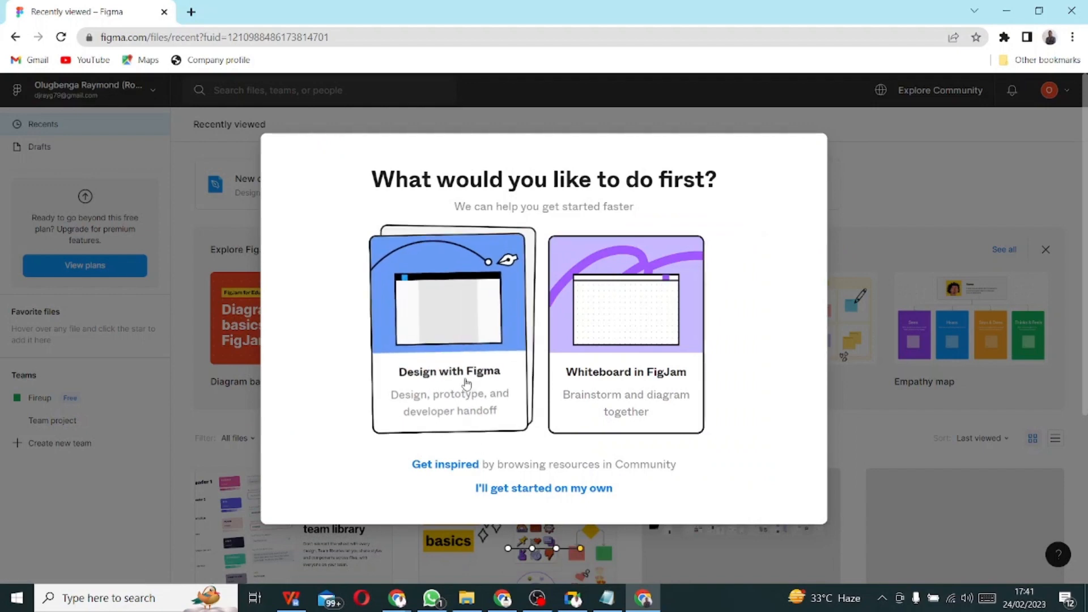
pyautogui.click(554, 488)
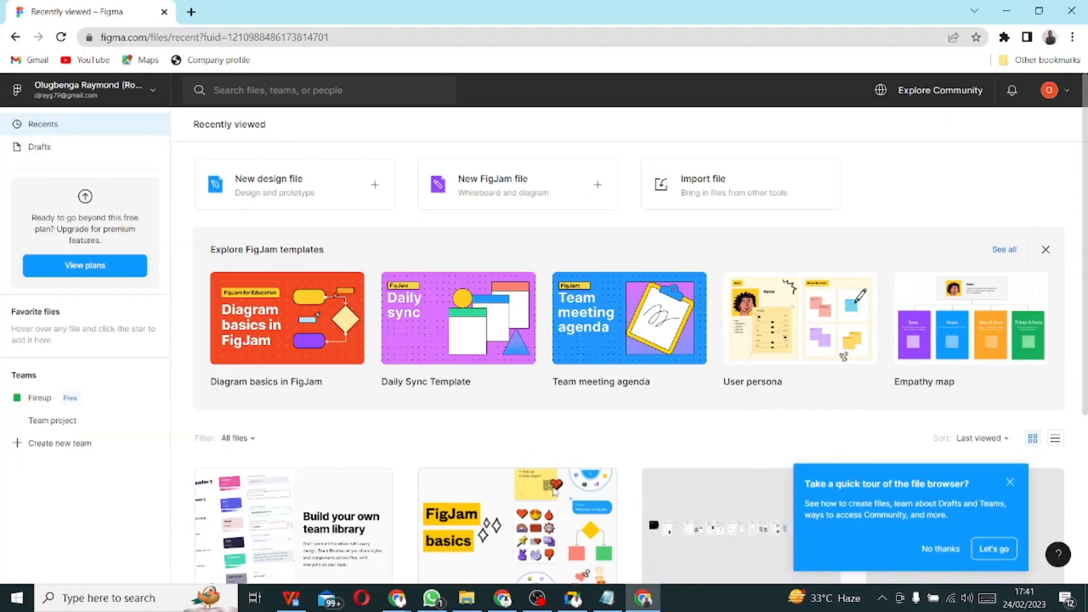
pyautogui.click(940, 545)
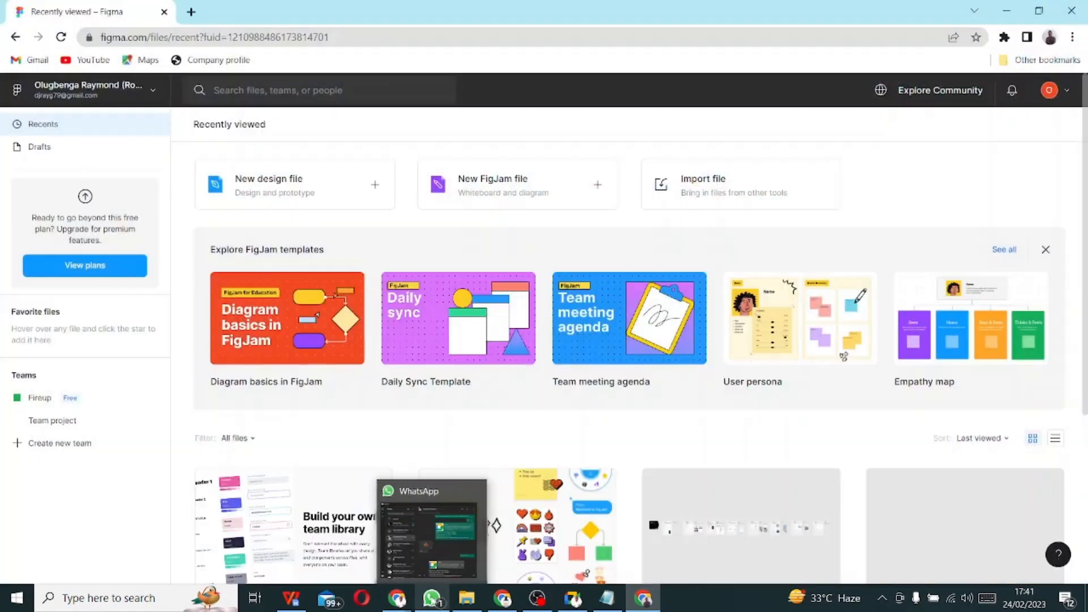
# - Open the wire-framing chat in WhatsApp, preview an image, and cancel a single-image save
pyautogui.click(432, 598)
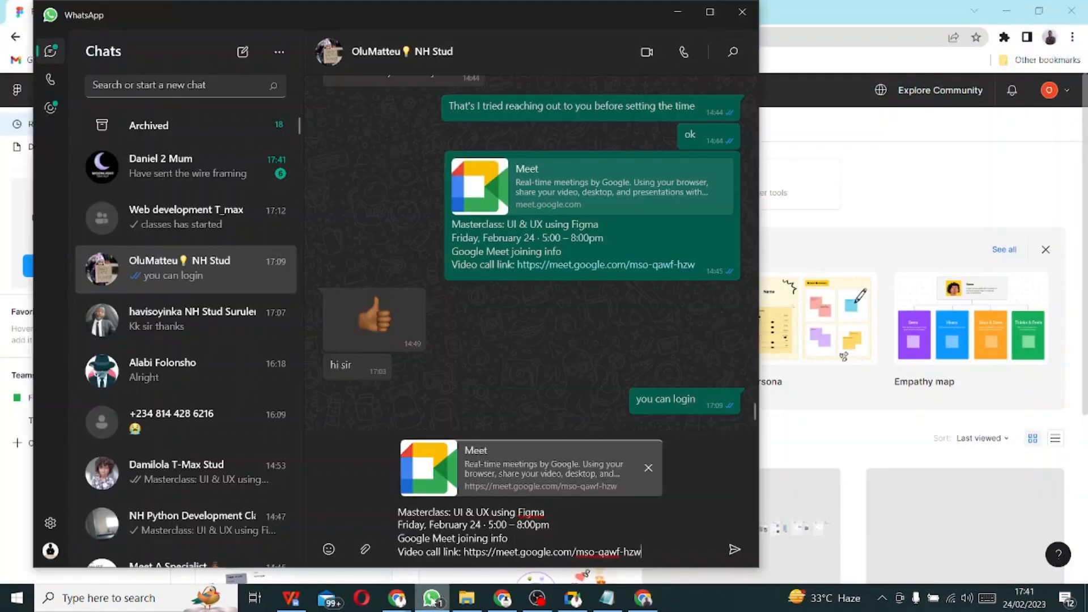
pyautogui.click(190, 172)
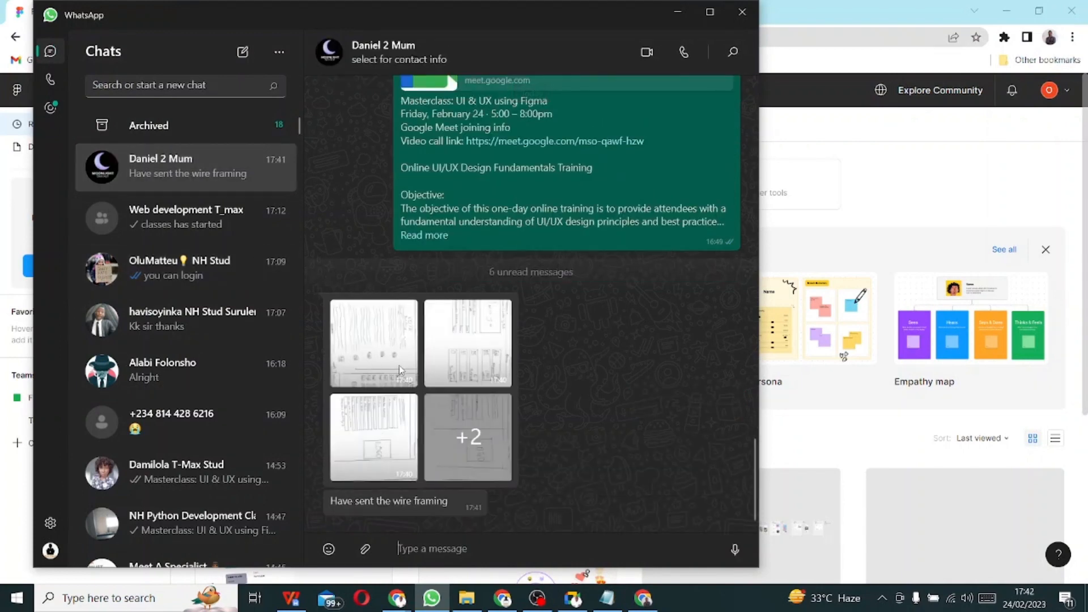
pyautogui.click(362, 340)
pyautogui.press('Escape')
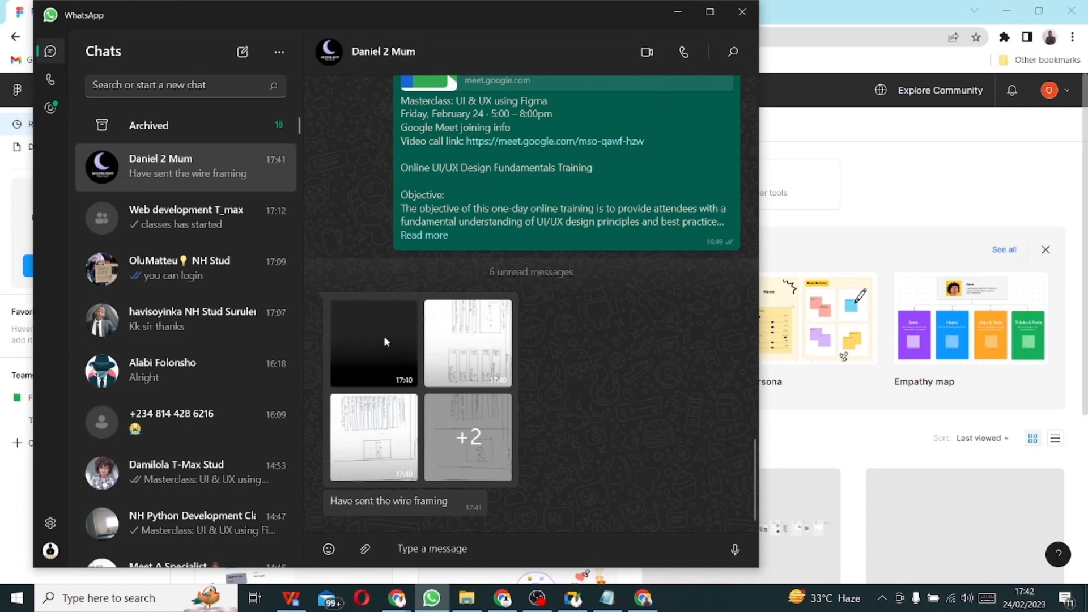
pyautogui.rightClick(458, 376)
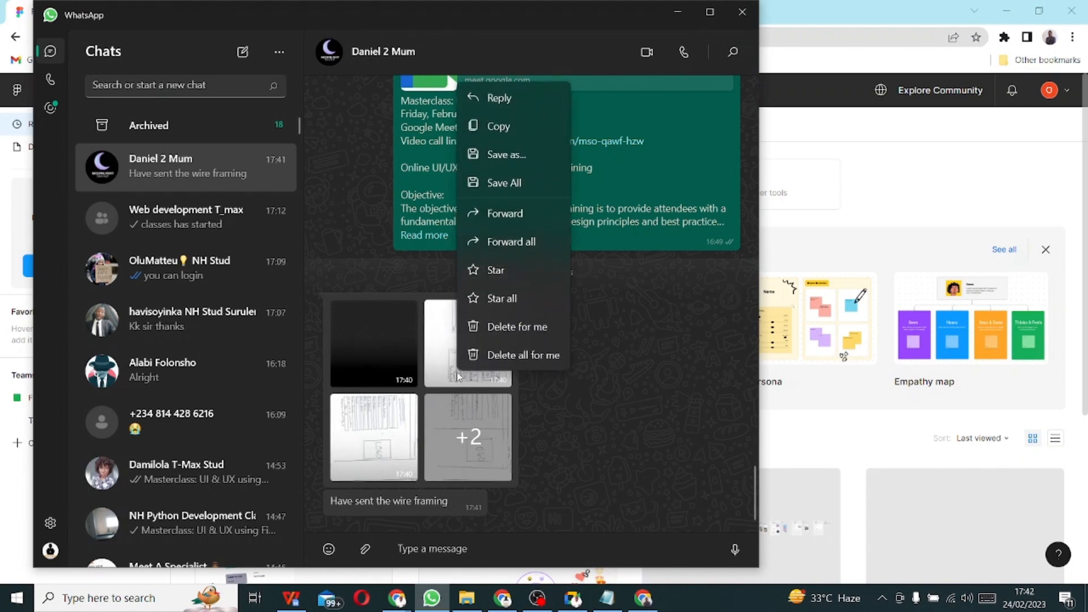
pyautogui.click(506, 158)
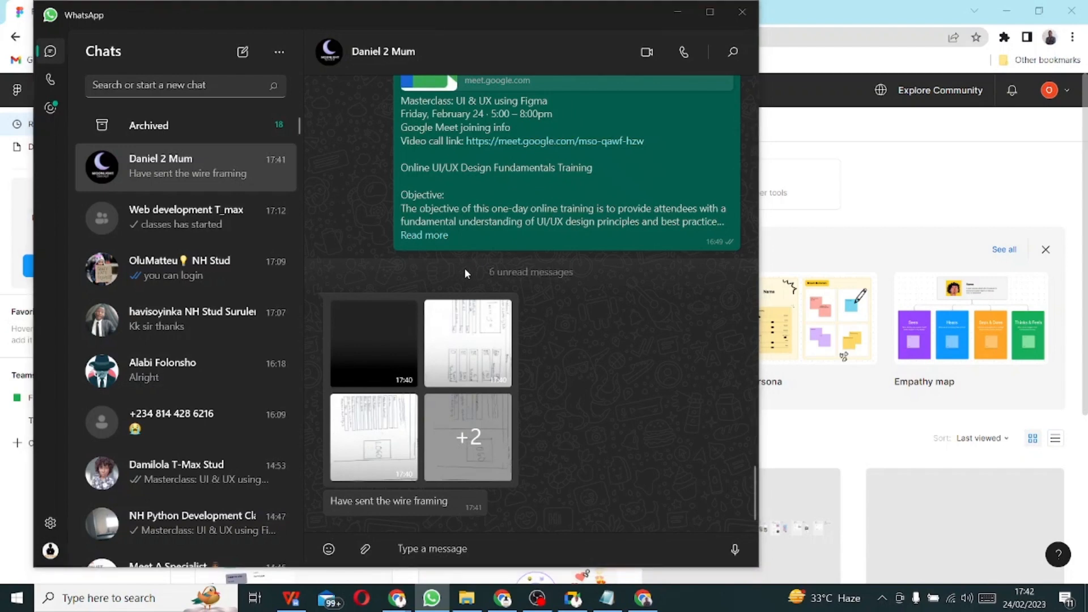
pyautogui.click(560, 11)
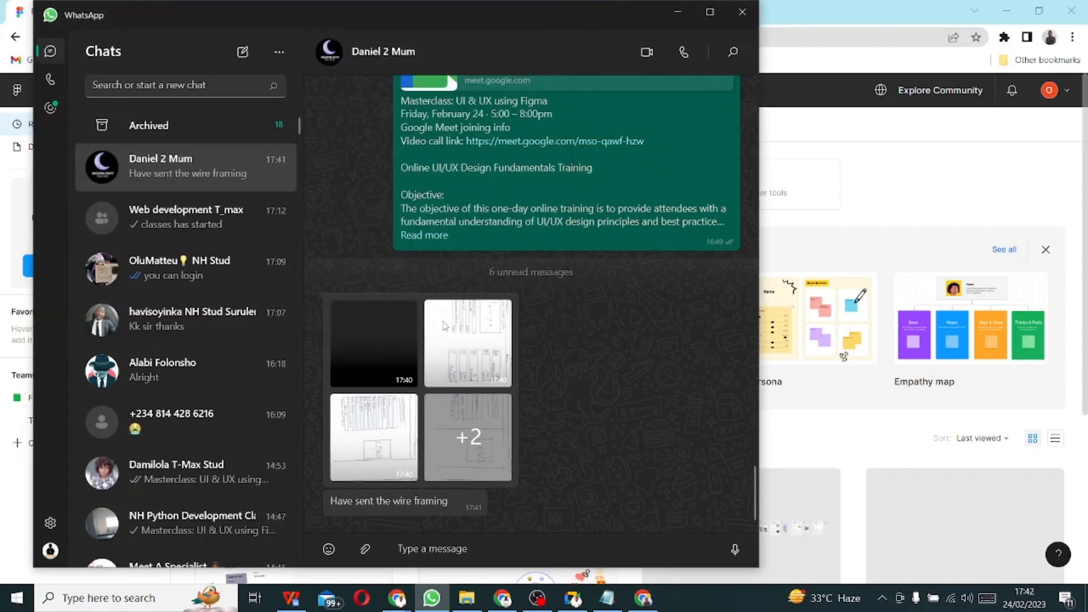
# - Save all five album wireframe images into the Pictures folder
pyautogui.rightClick(452, 352)
pyautogui.click(525, 166)
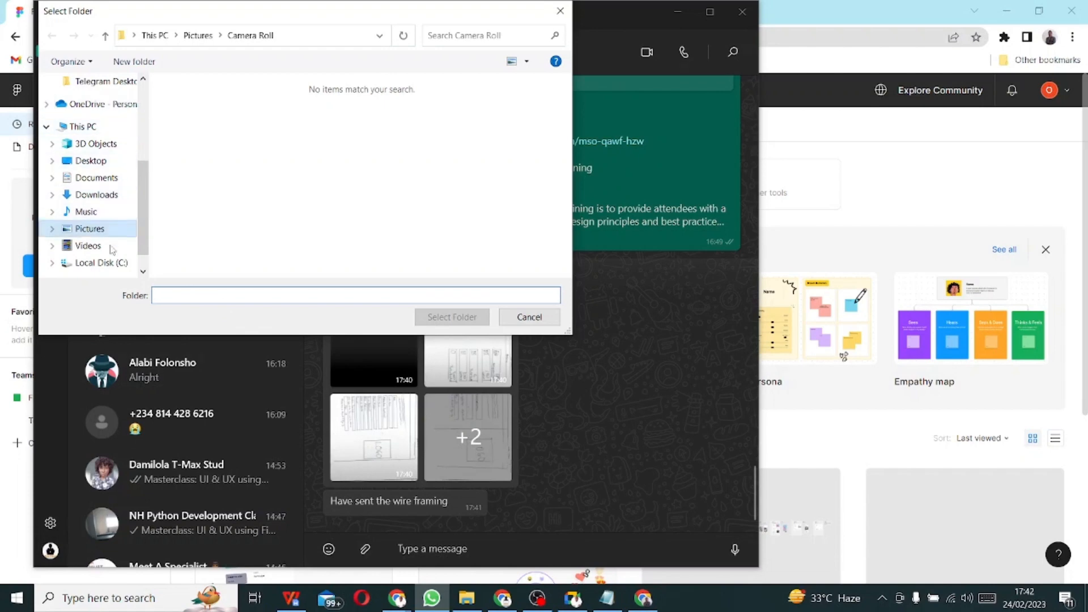
pyautogui.scroll(3, 96, 227)
pyautogui.scroll(-2, 96, 227)
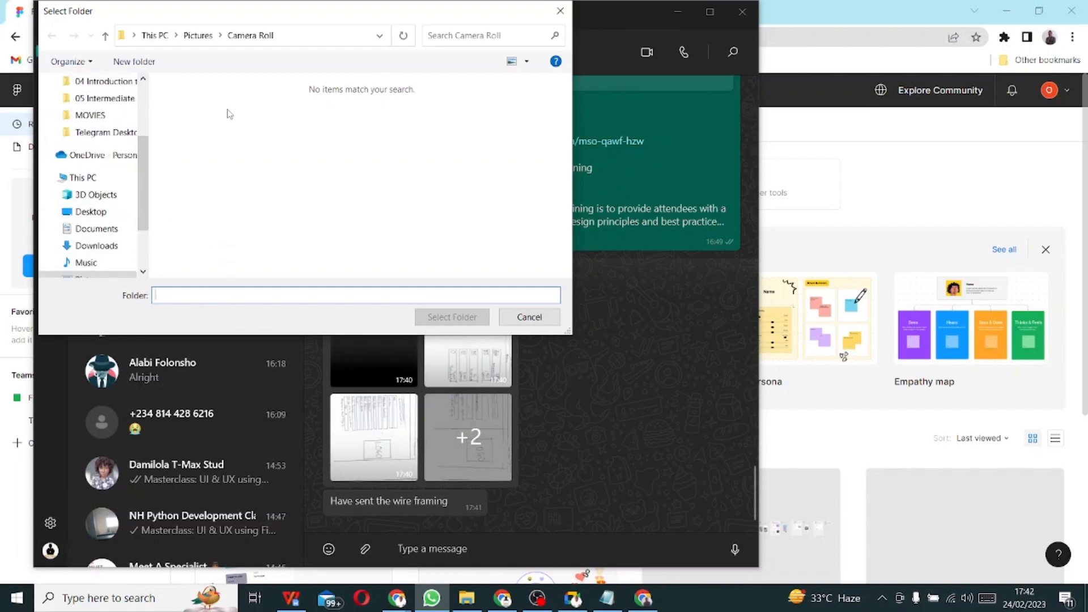
pyautogui.click(210, 38)
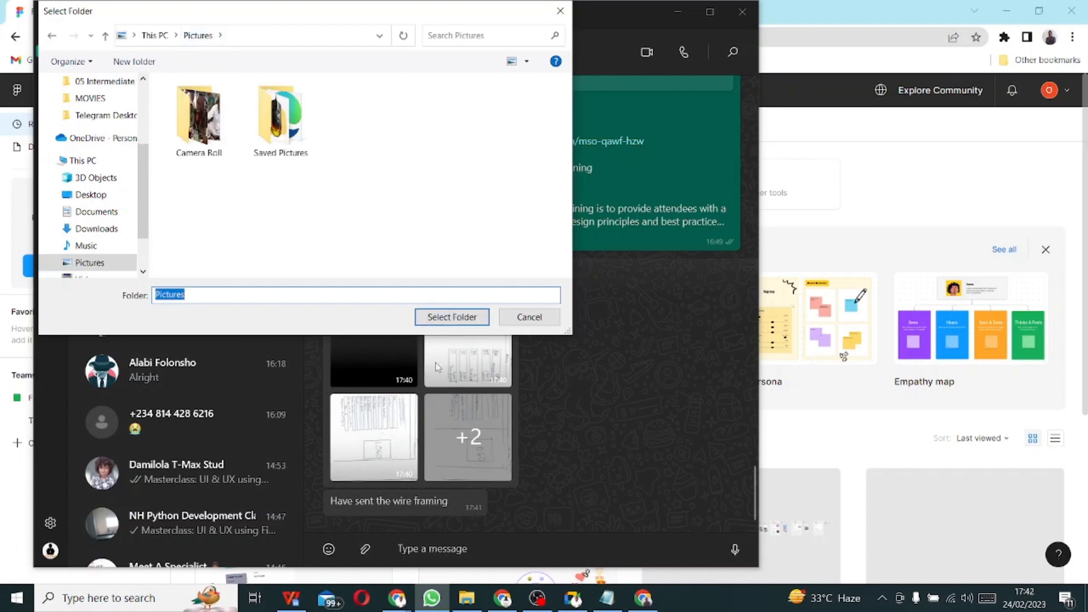
pyautogui.click(452, 317)
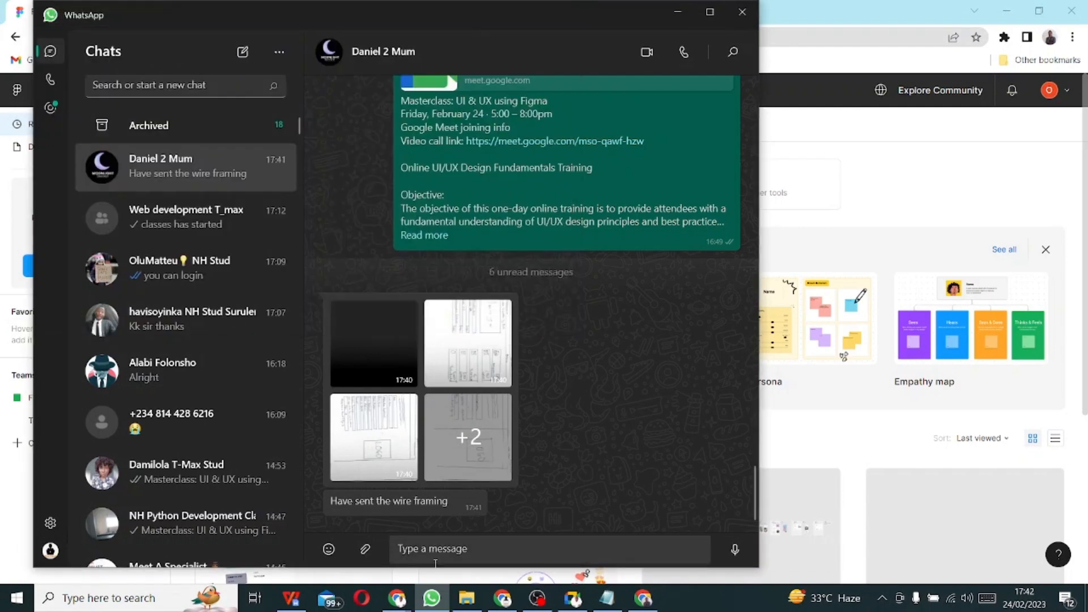
pyautogui.click(466, 598)
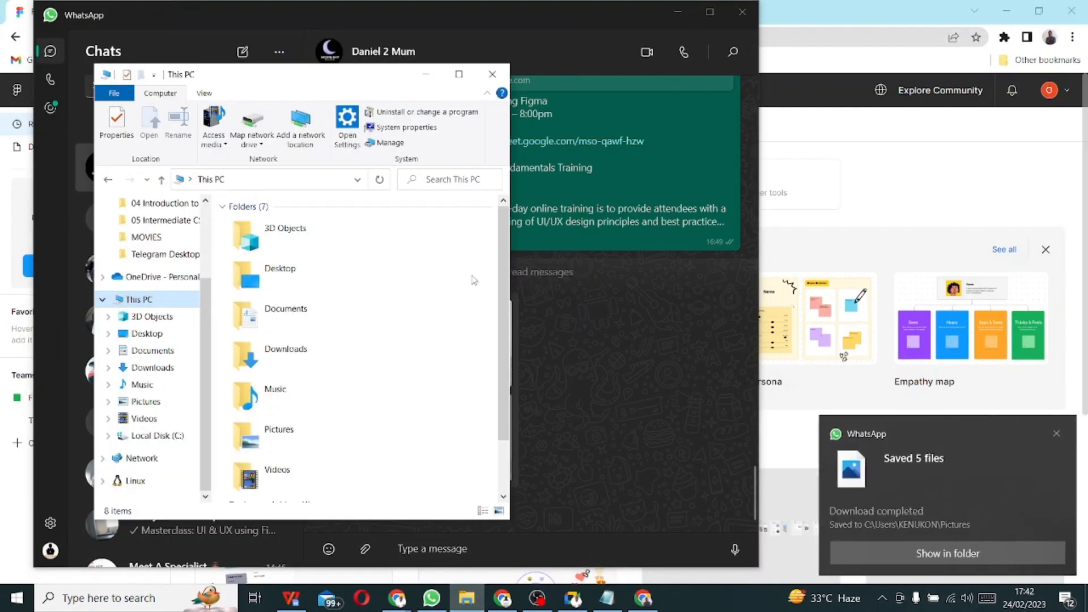
# - Open IMG-20230224-WA0101.jpg from the Pictures folder in the image viewer
pyautogui.click(145, 404)
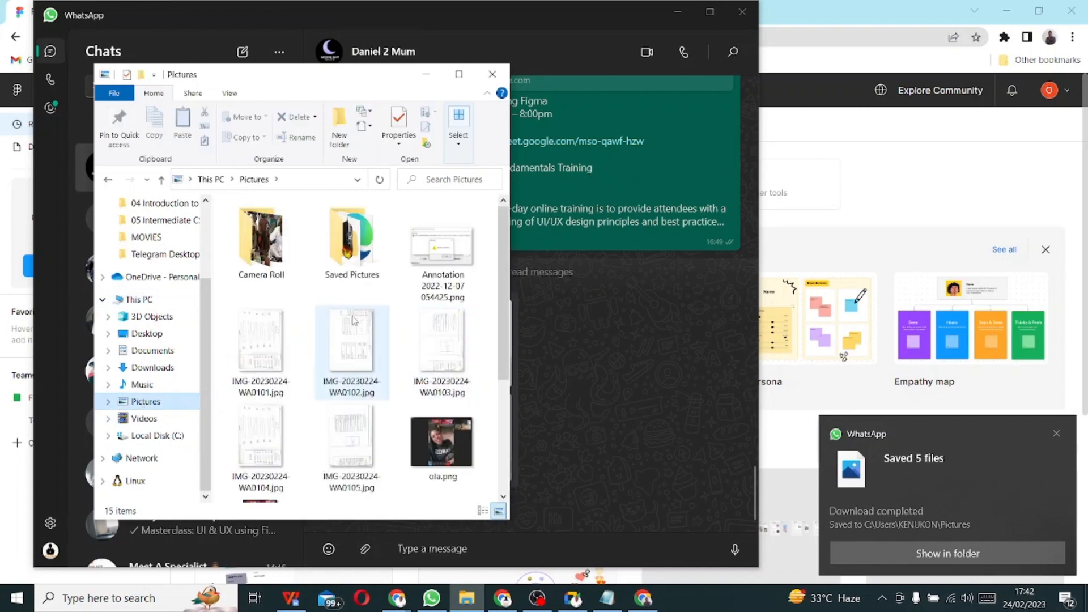
pyautogui.scroll(-3, 352, 340)
pyautogui.scroll(3, 351, 438)
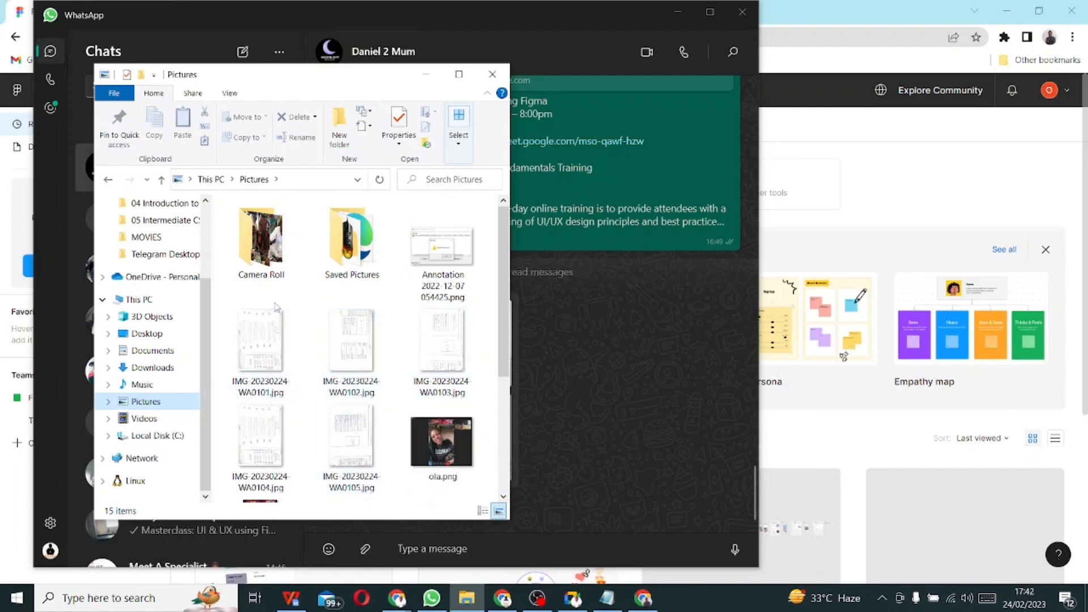
pyautogui.doubleClick(261, 325)
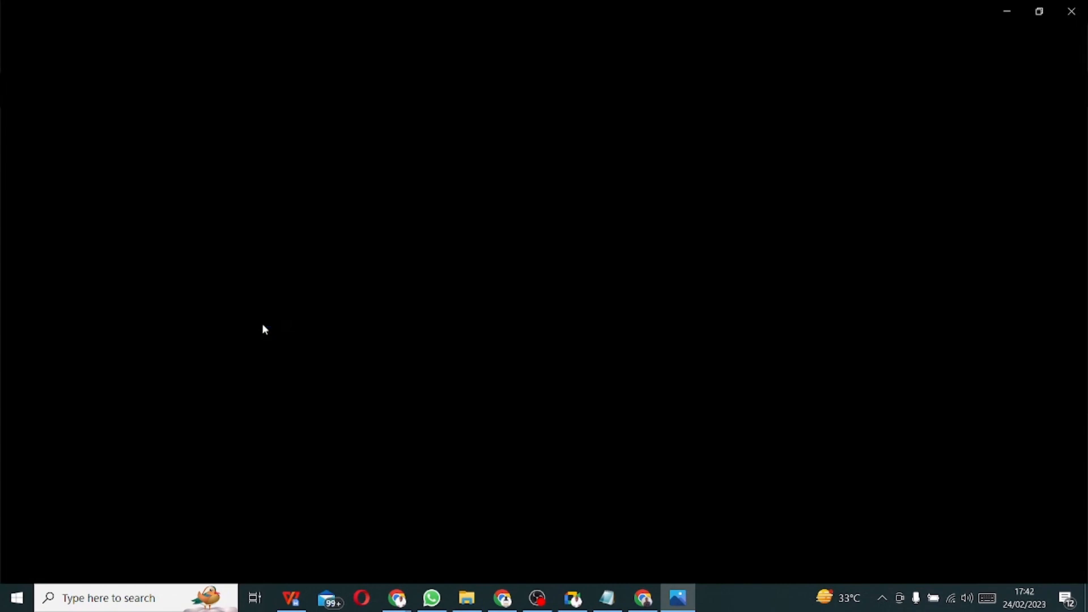
# - Return to Photos and page forward through the hand-drawn voting-app wireframes
pyautogui.click(466, 598)
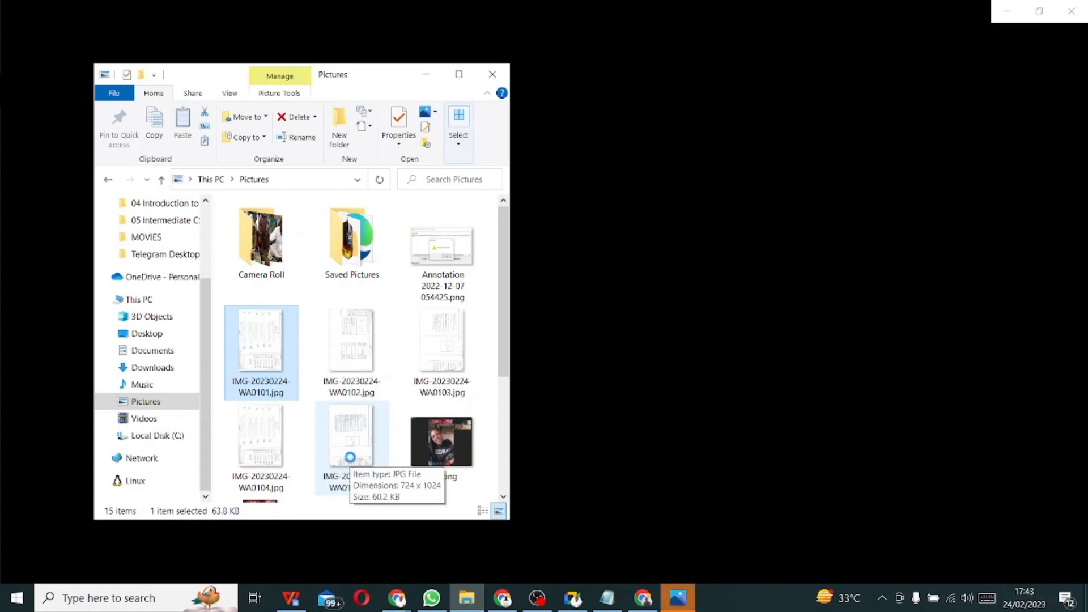
pyautogui.click(678, 598)
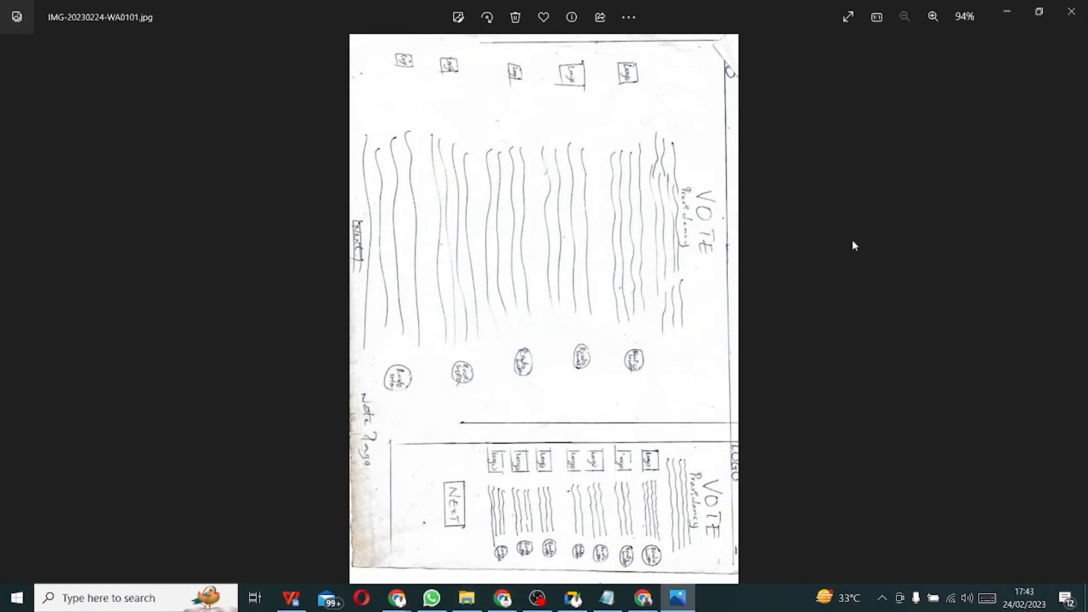
pyautogui.press('Right')
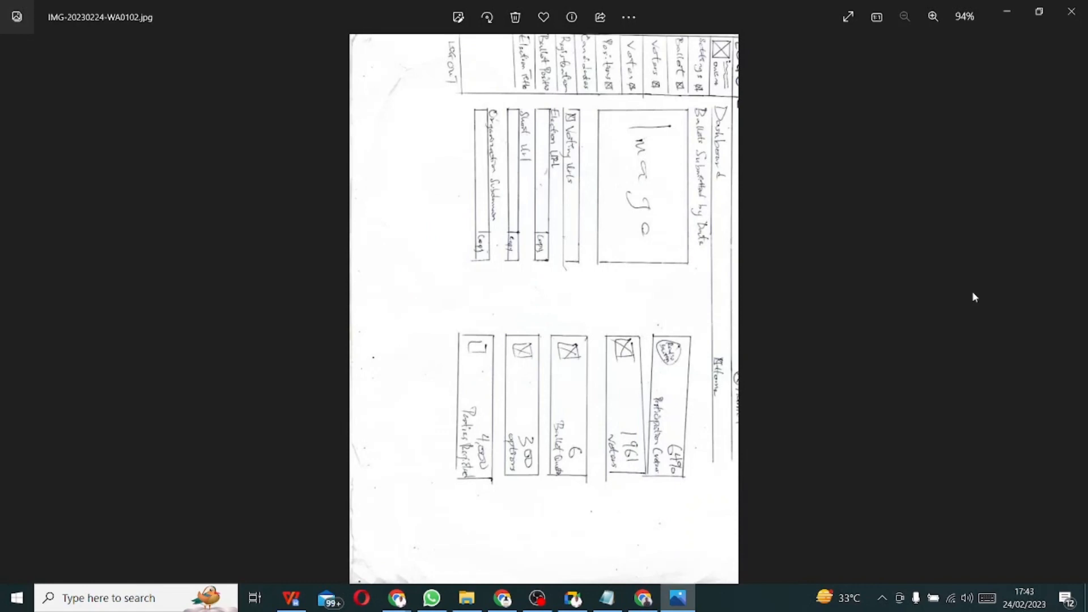
pyautogui.press('Right')
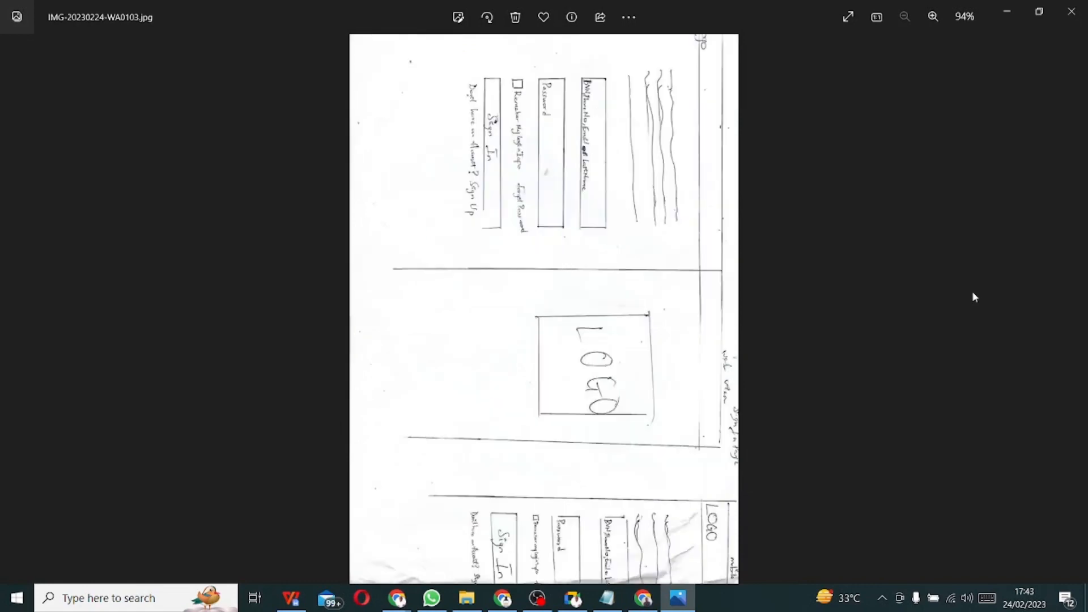
pyautogui.press('Right')
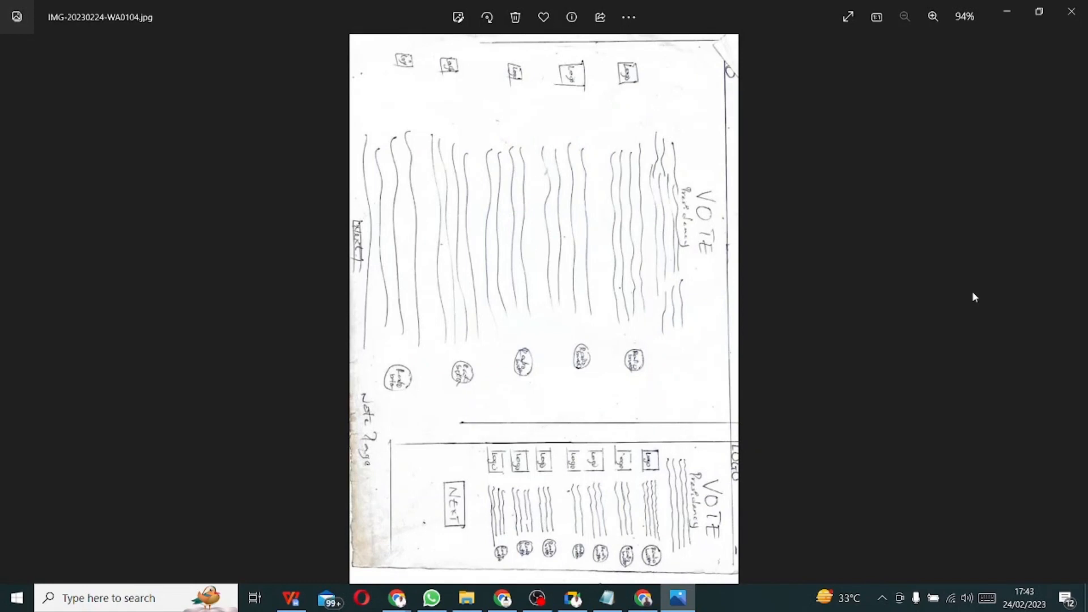
pyautogui.press('Right')
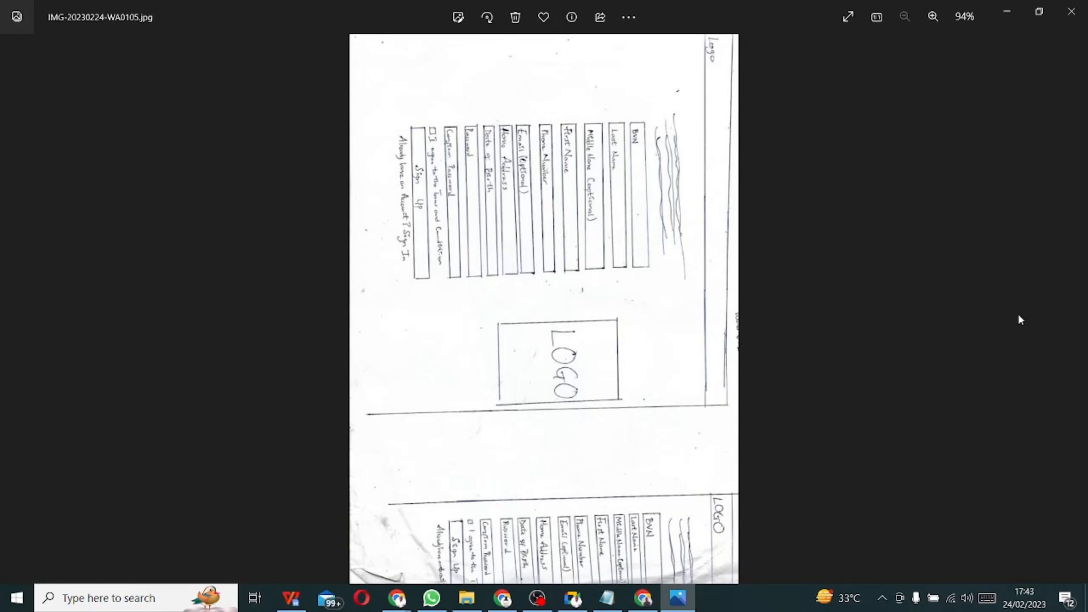
# - Page back through the sketches and settle on the dashboard sketch IMG-20230224-WA0102.jpg
pyautogui.press('Right')
pyautogui.press('Right')
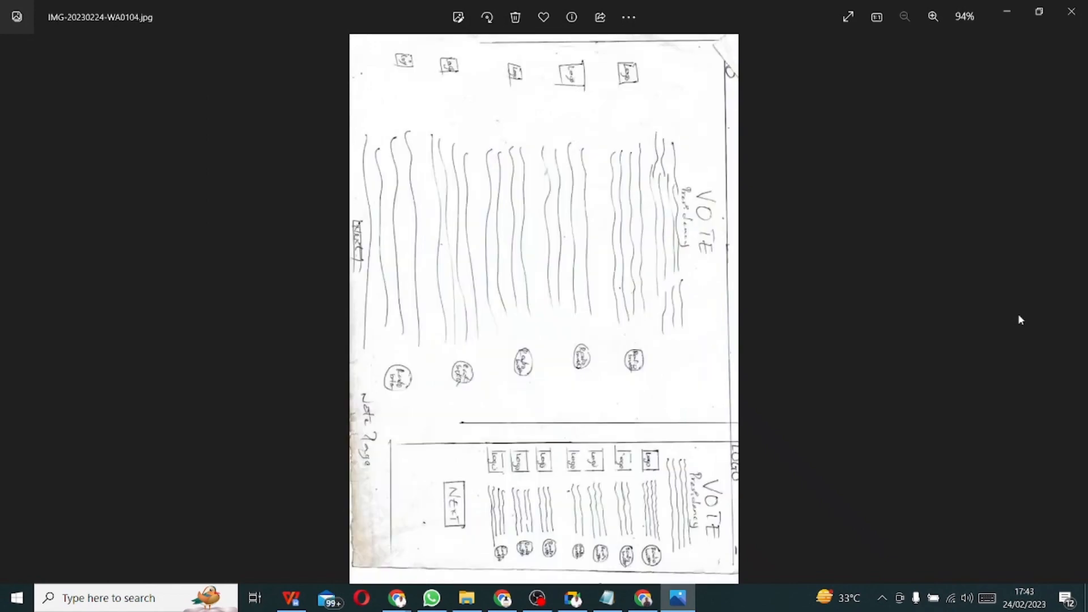
pyautogui.press('Left')
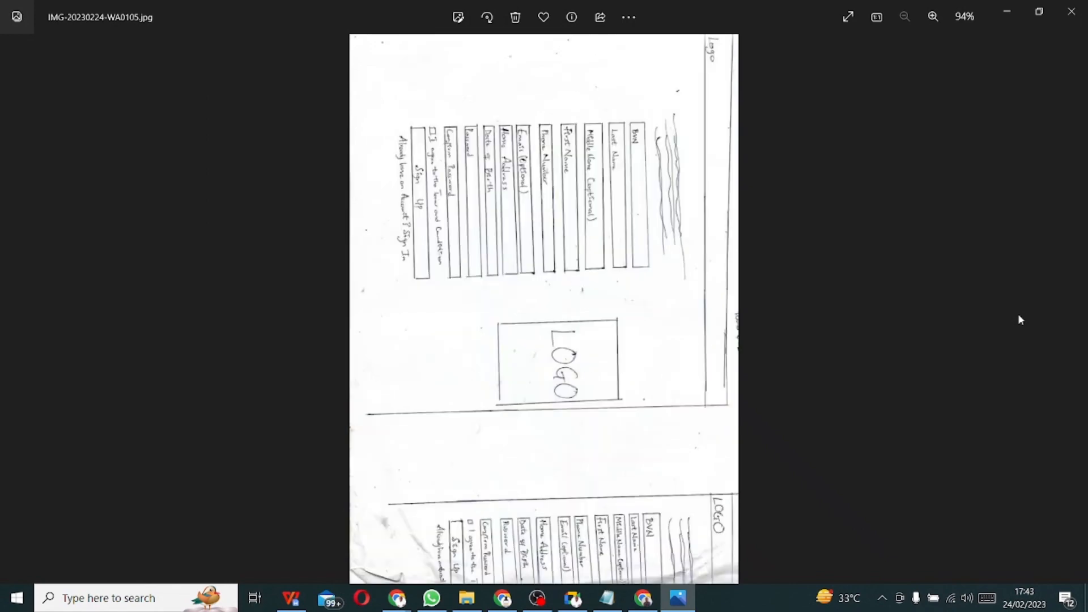
pyautogui.press('Left')
pyautogui.press('Left')
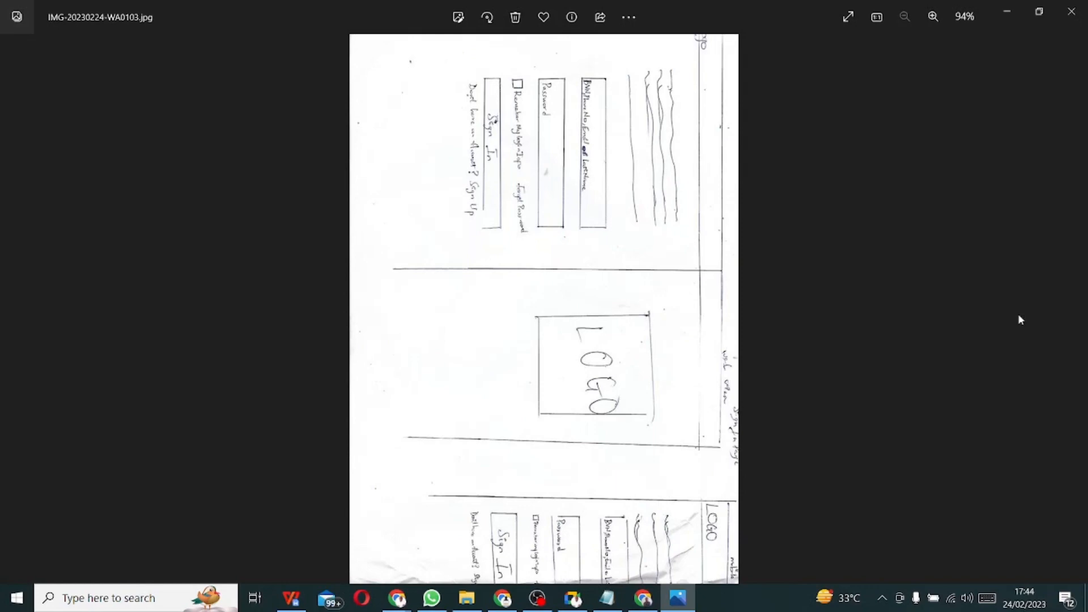
pyautogui.press('Left')
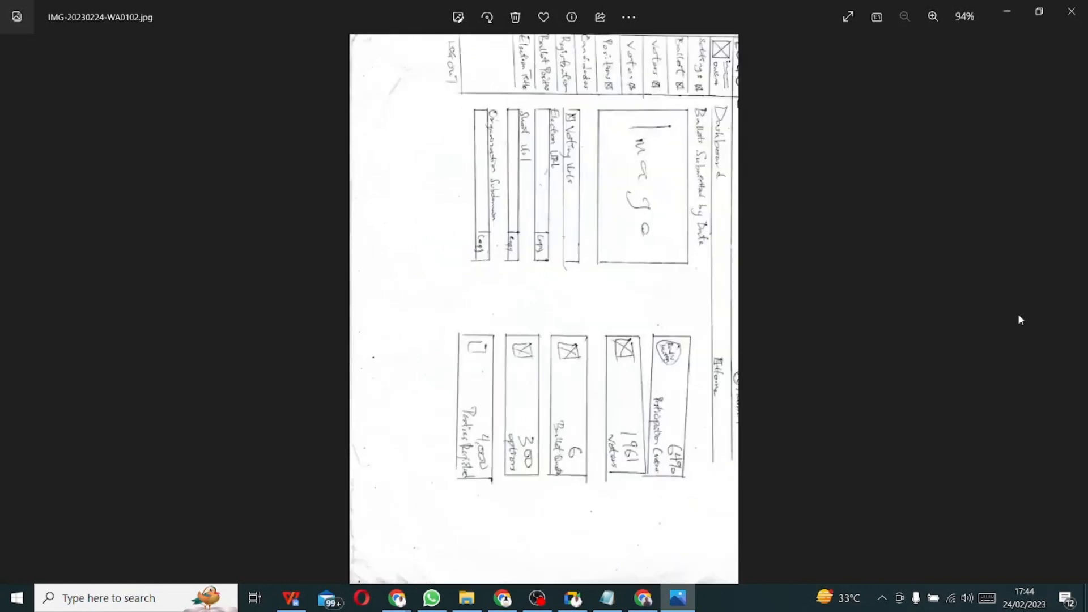
pyautogui.press('Left')
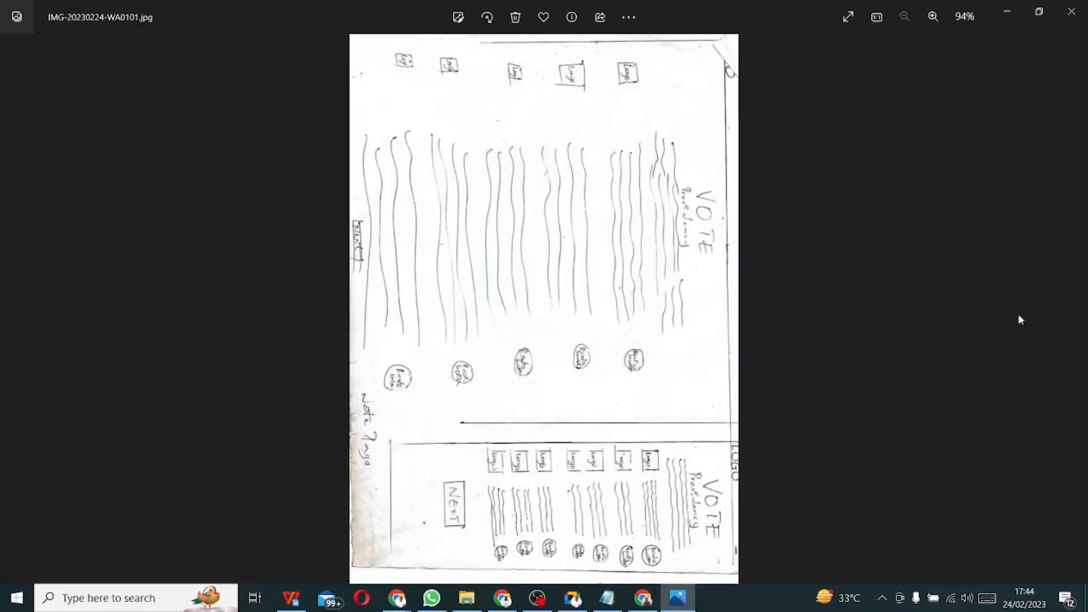
pyautogui.press('Right')
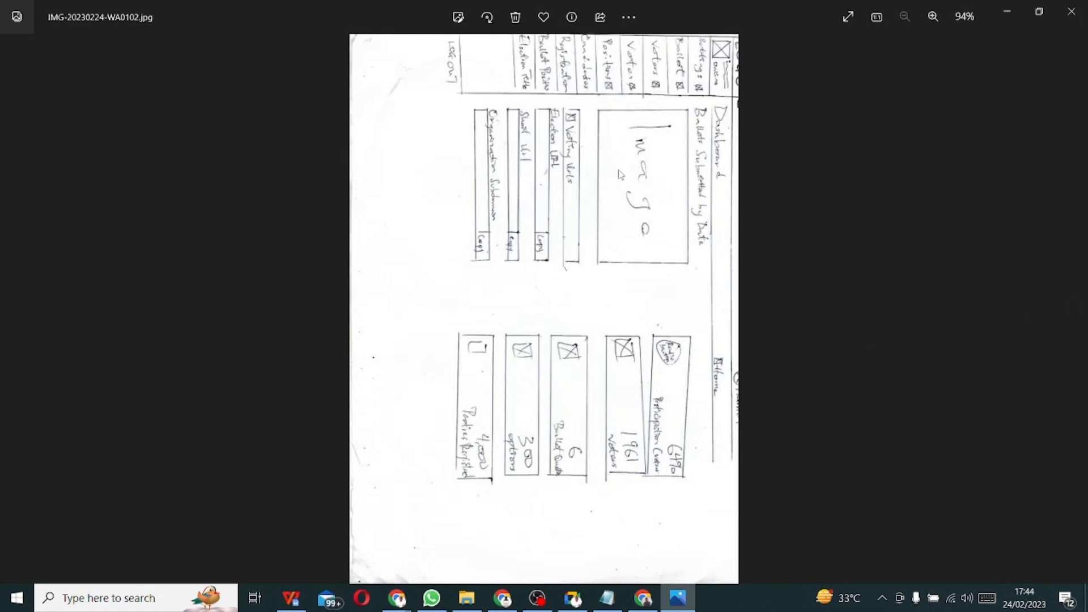
# - Rotate the dashboard sketch in Photos until it reads upright
pyautogui.rightClick(823, 223)
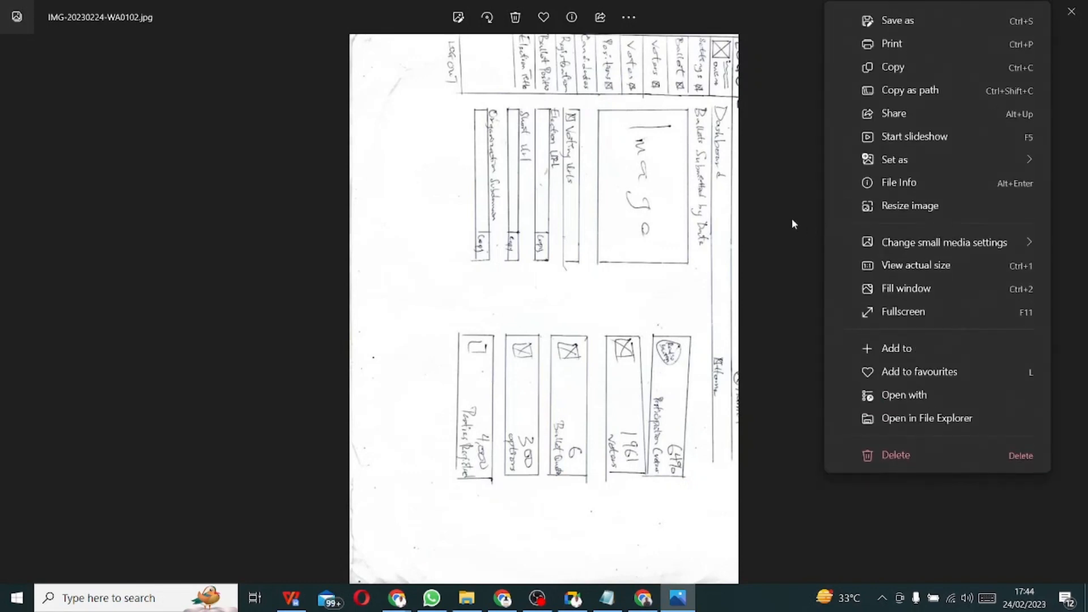
pyautogui.click(487, 21)
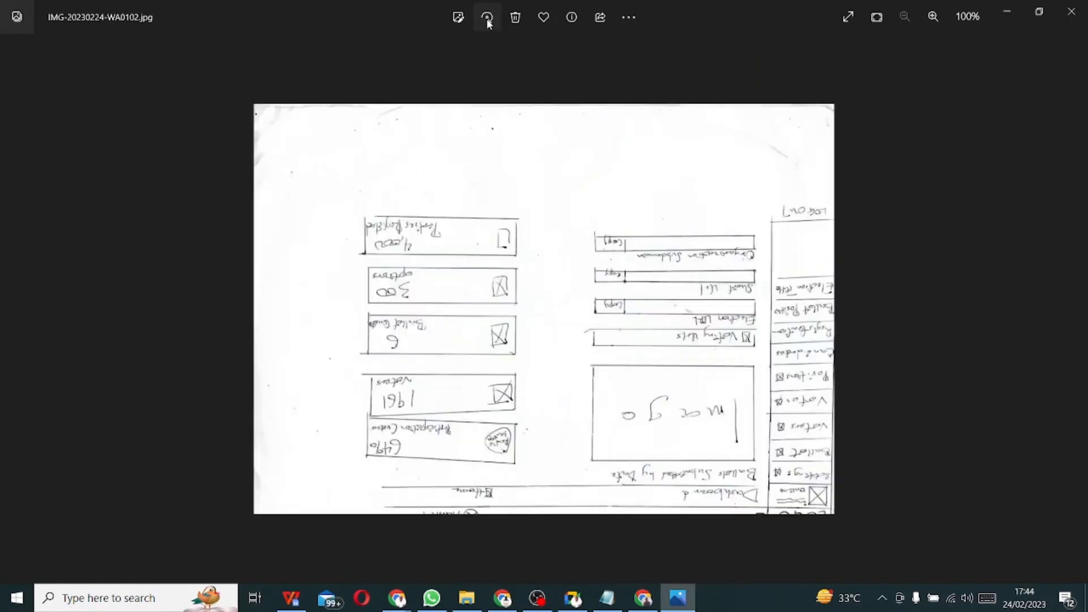
pyautogui.click(487, 21)
pyautogui.click(488, 22)
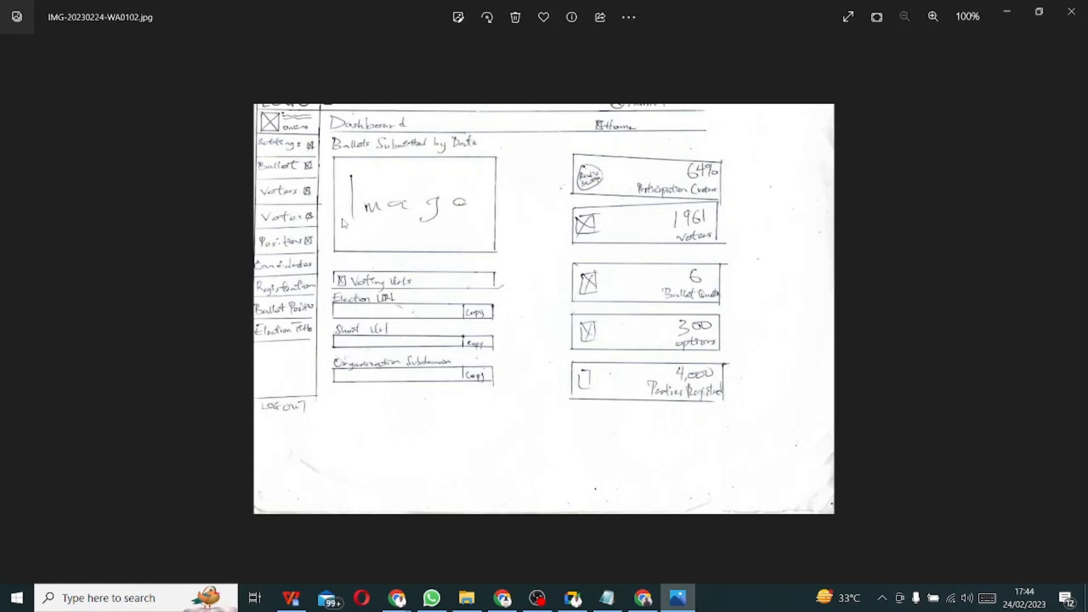
# - Turn the sign-in page sketch to landscape, then return to Figma in Chrome
pyautogui.press('Left')
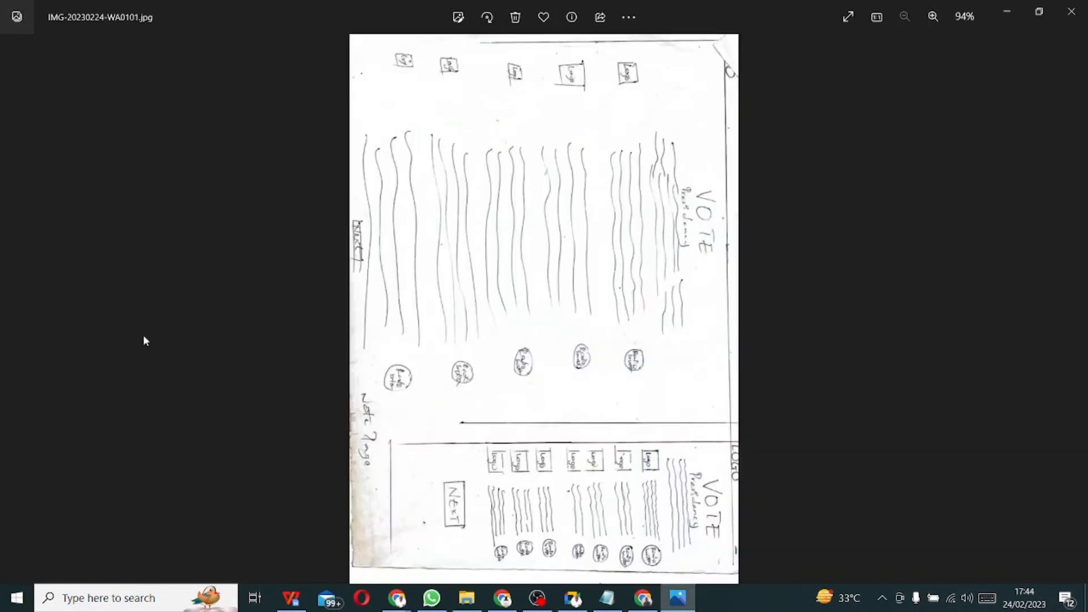
pyautogui.press('Right')
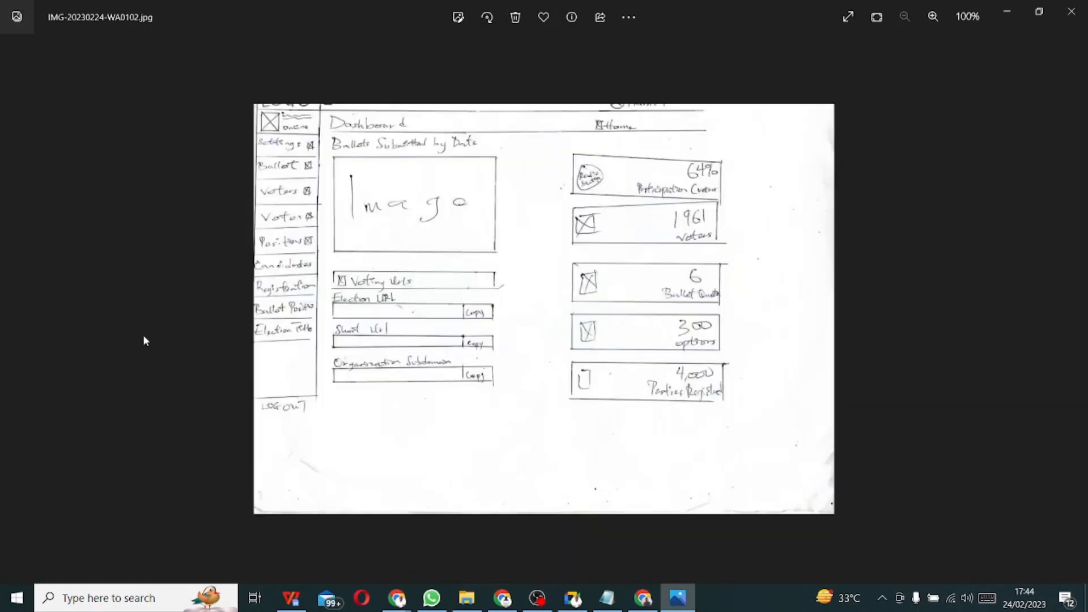
pyautogui.press('Right')
pyautogui.press('Right')
pyautogui.press('Left')
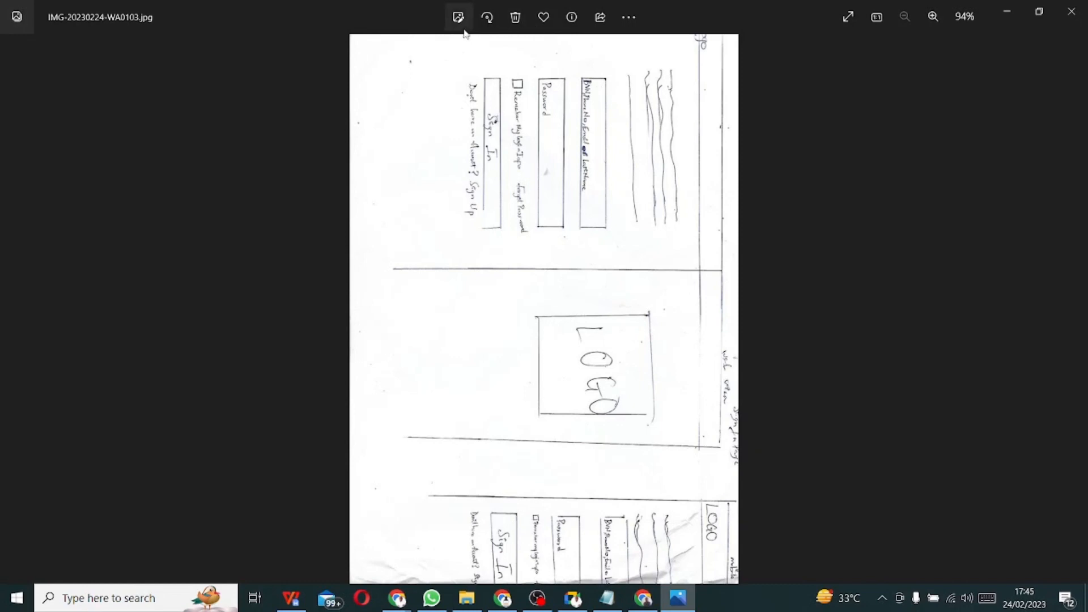
pyautogui.click(484, 21)
pyautogui.click(483, 20)
pyautogui.click(486, 23)
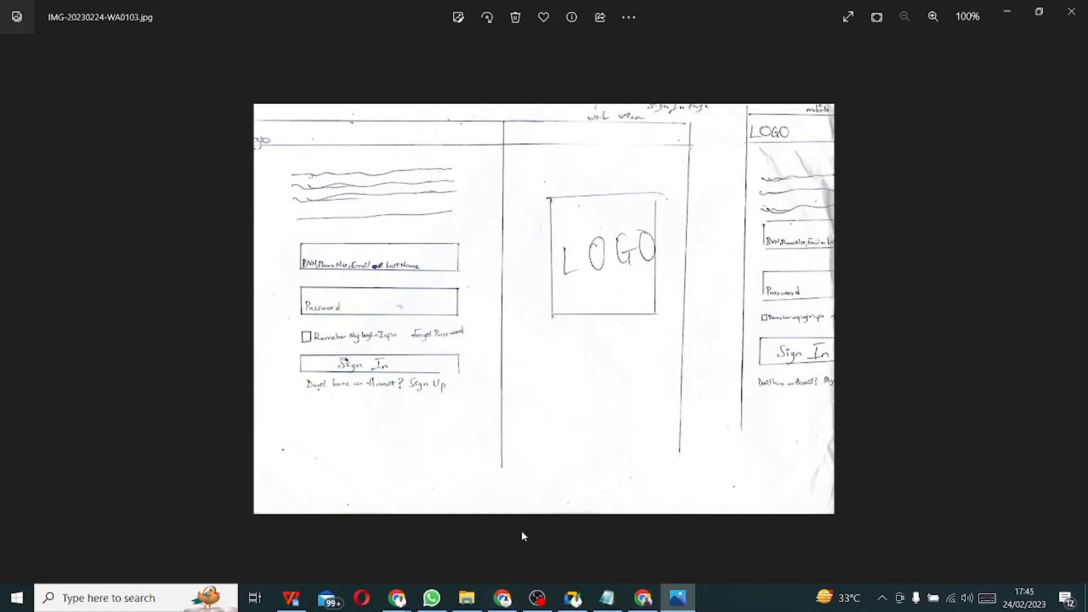
pyautogui.click(643, 598)
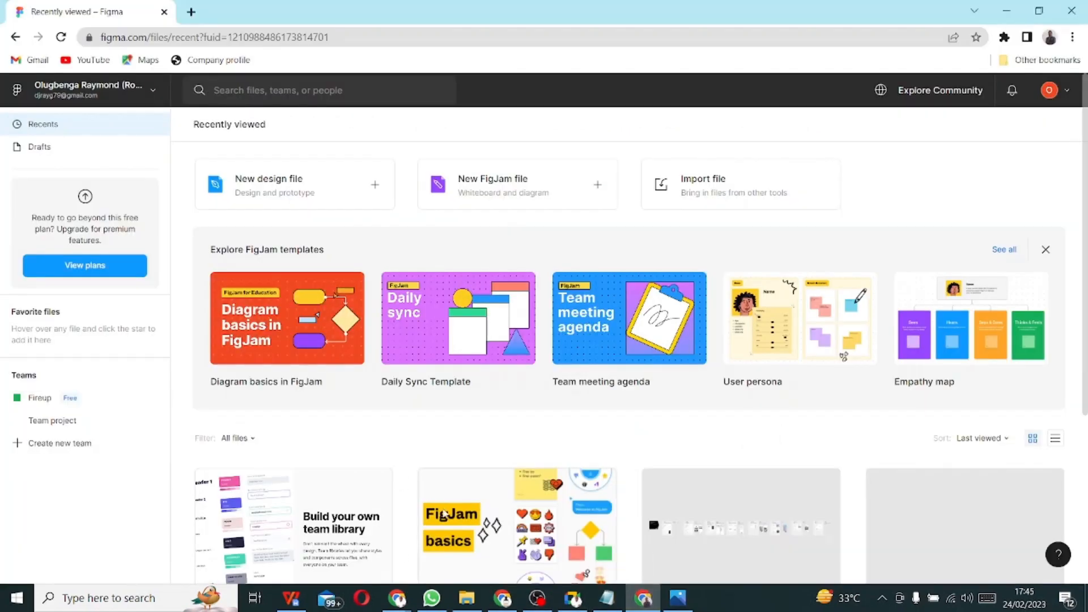
# - Create a new blank Figma design file from the Recently viewed page
pyautogui.scroll(-4, 425, 469)
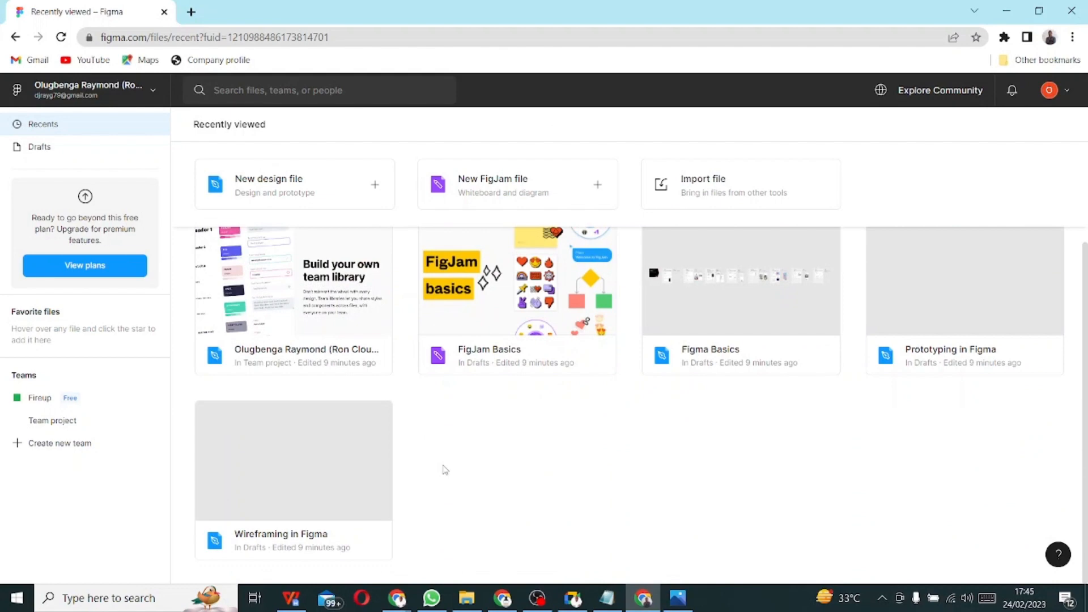
pyautogui.scroll(4, 445, 470)
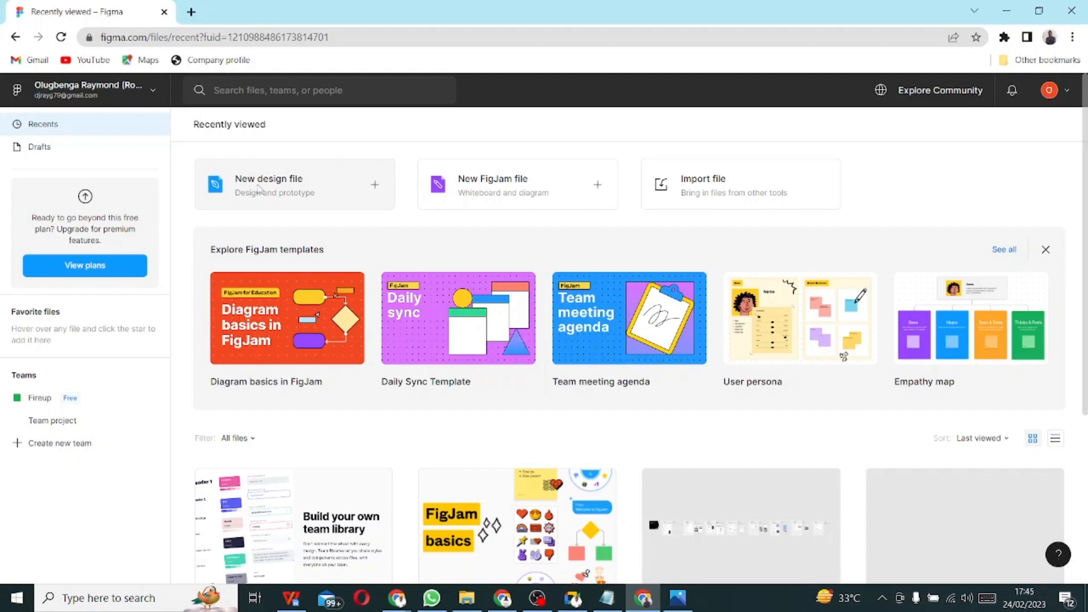
pyautogui.click(339, 187)
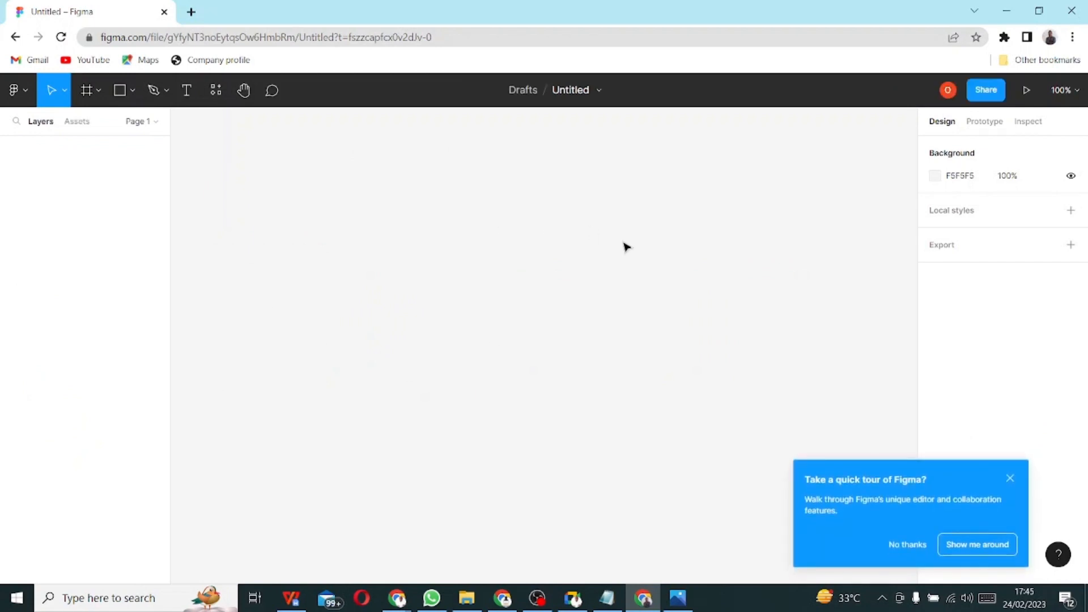
# - Dismiss the quick tour, browse the main menu's File and Edit submenus, then list Move and Scale options
pyautogui.click(1010, 478)
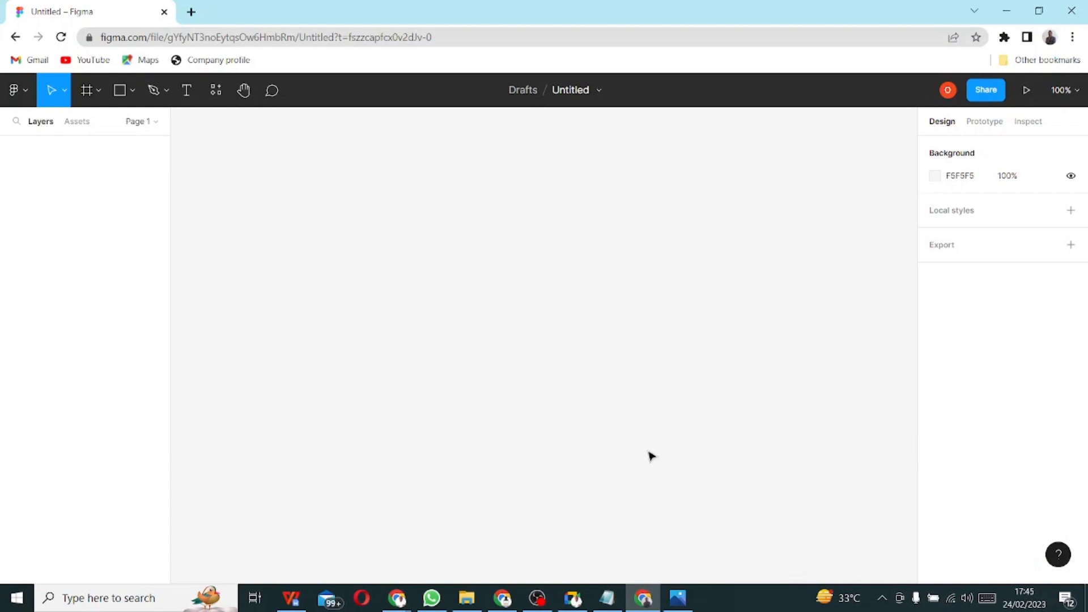
pyautogui.click(28, 91)
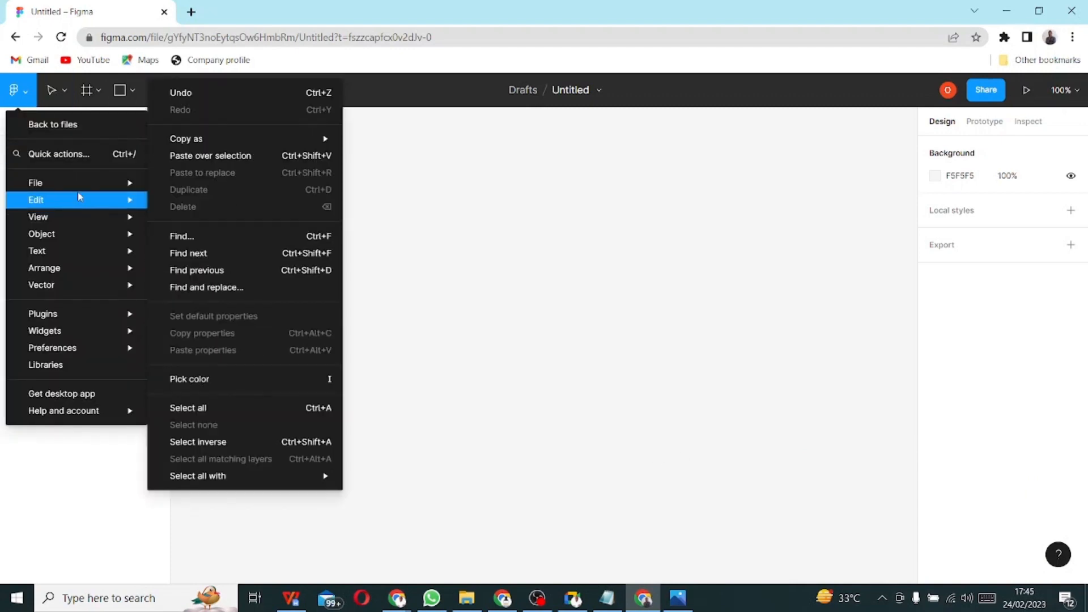
pyautogui.moveTo(104, 182)
pyautogui.moveTo(50, 200)
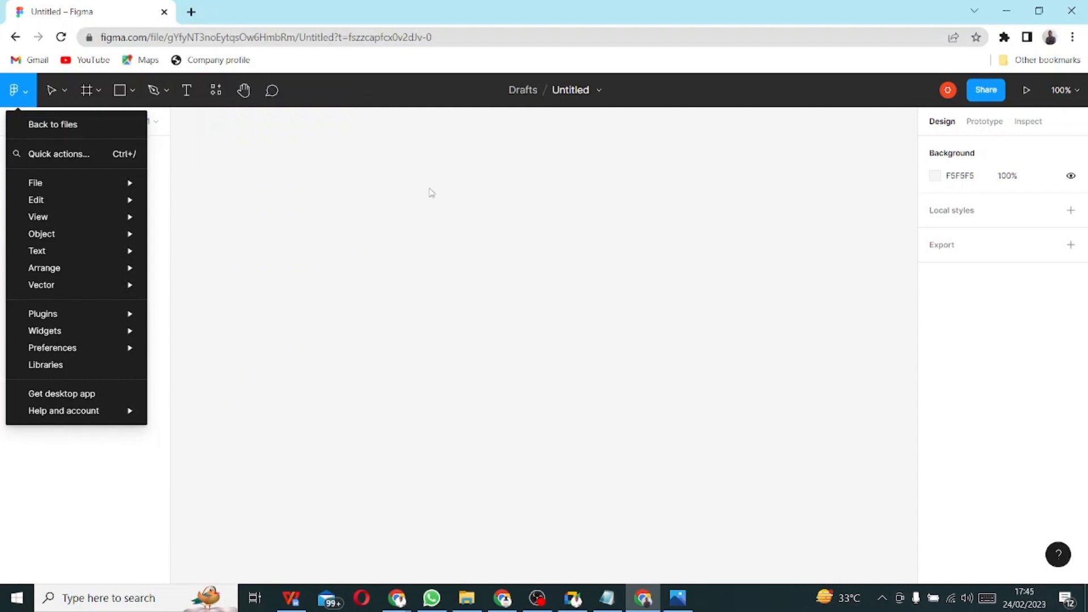
pyautogui.click(64, 94)
pyautogui.click(66, 94)
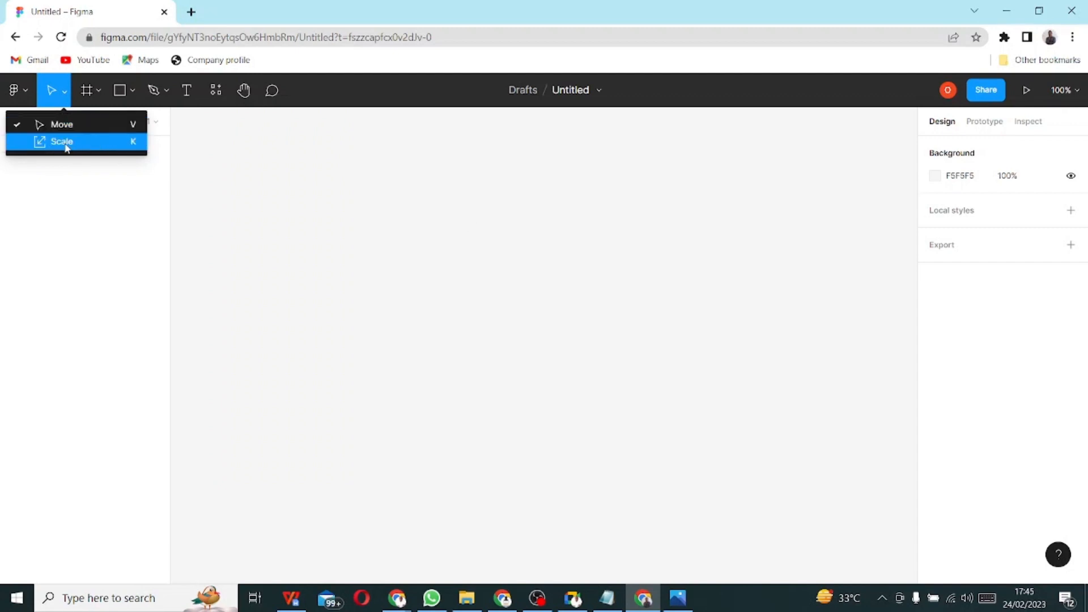
# - Close the Move options and review the Frame and Shape tool dropdowns without choosing anything
pyautogui.click(289, 193)
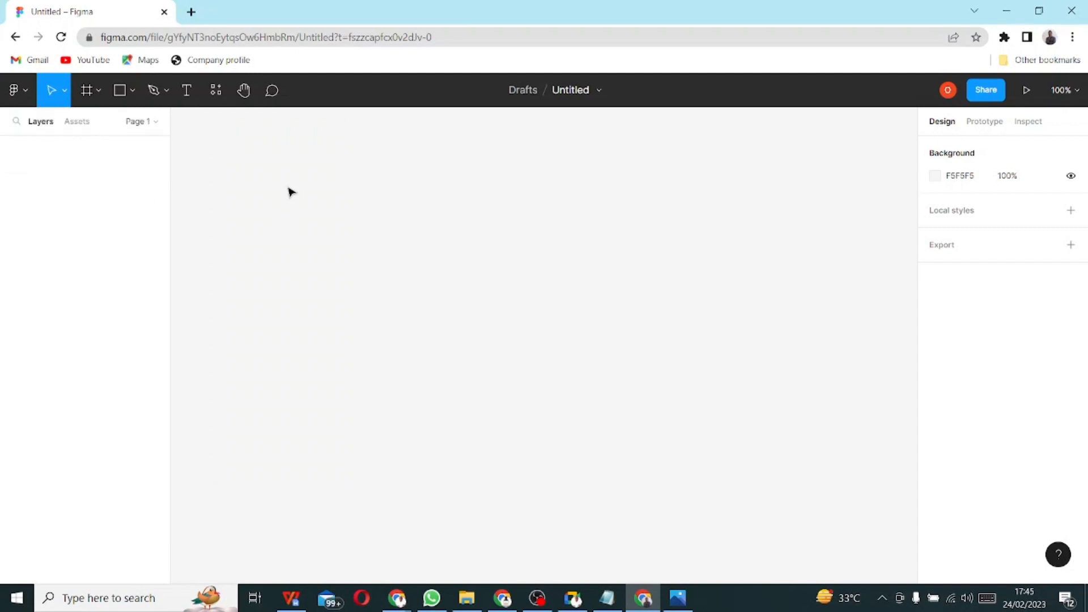
pyautogui.click(95, 98)
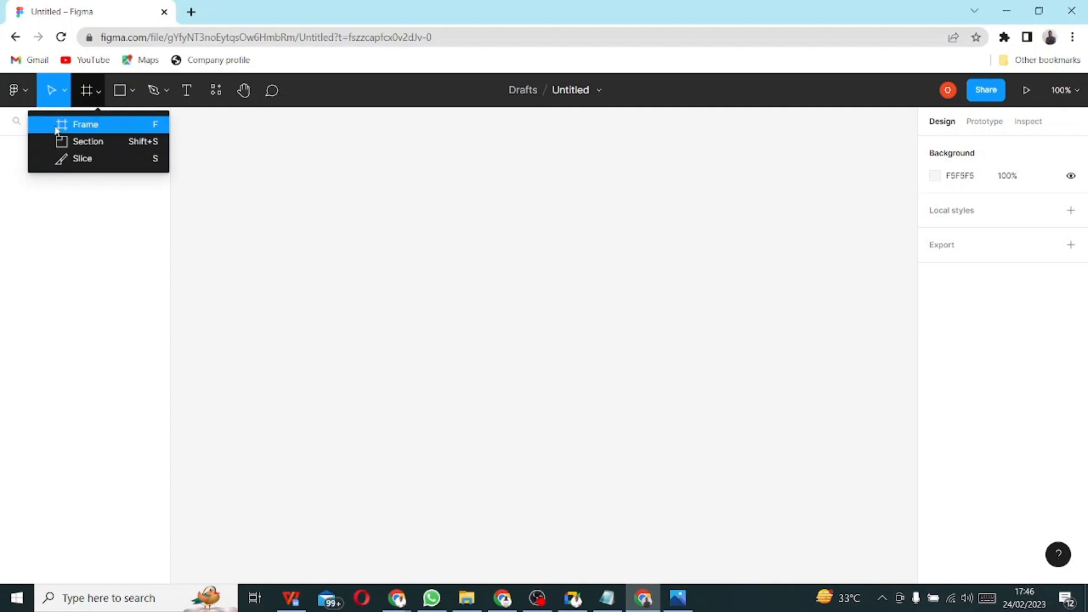
pyautogui.click(338, 164)
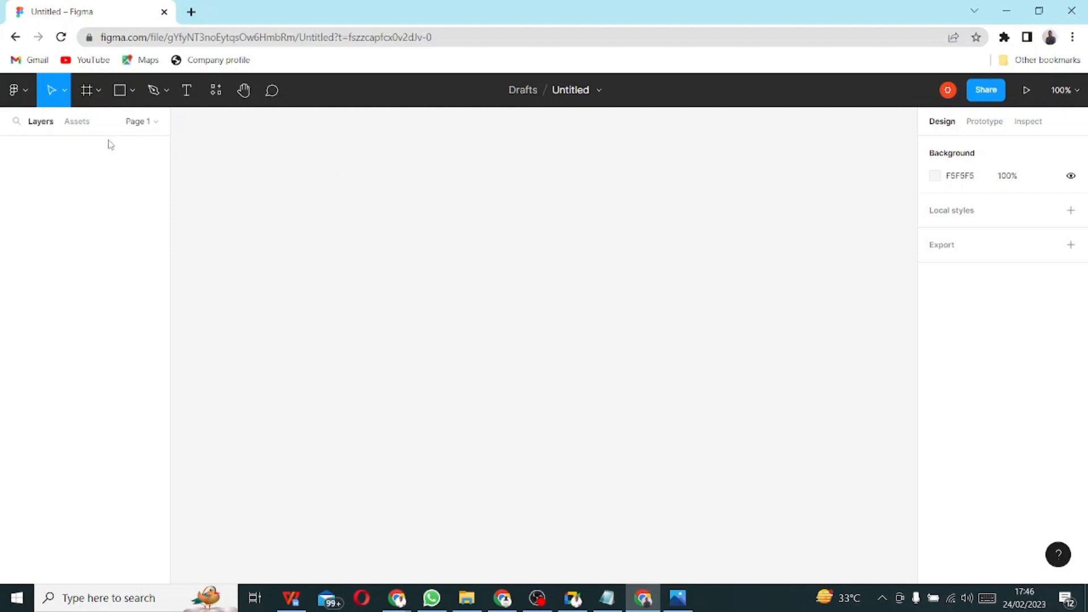
pyautogui.click(133, 92)
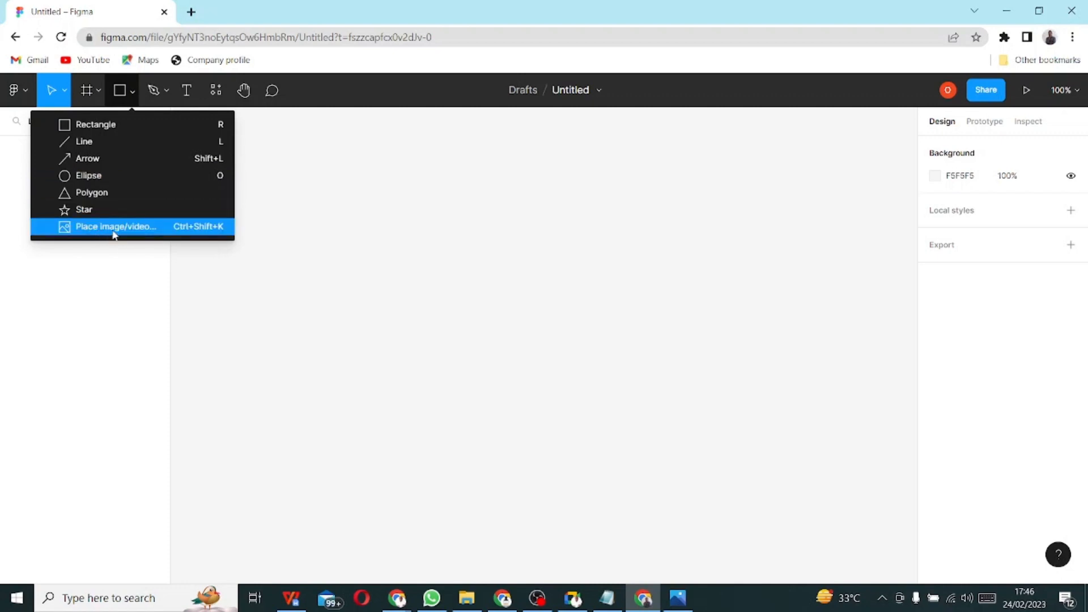
pyautogui.click(401, 190)
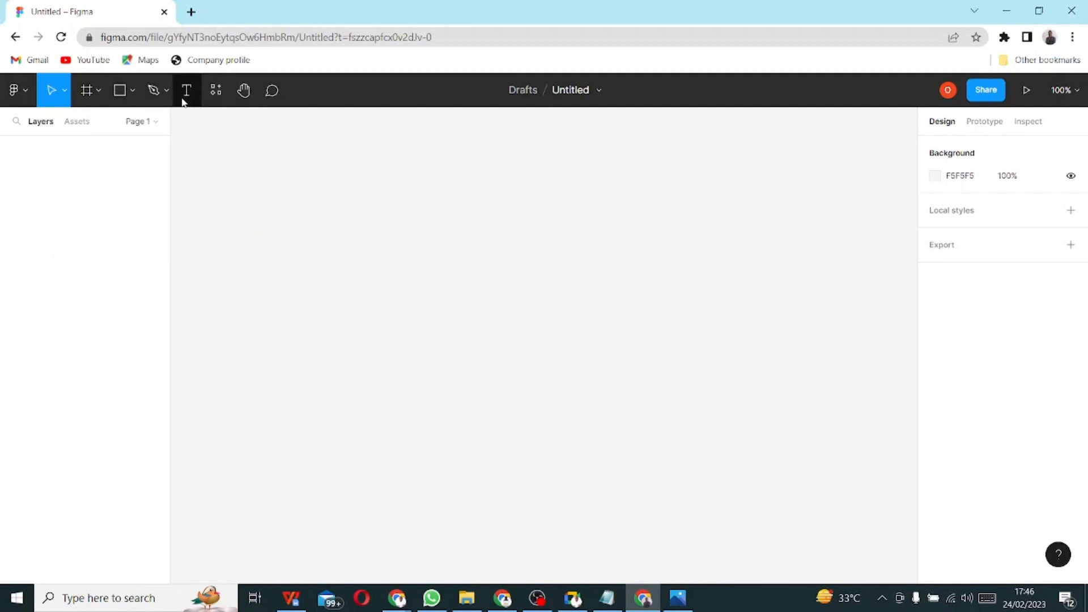
# - Review the Pen and Resources dropdowns, then bring Photos back showing the sign-in sketch
pyautogui.click(161, 93)
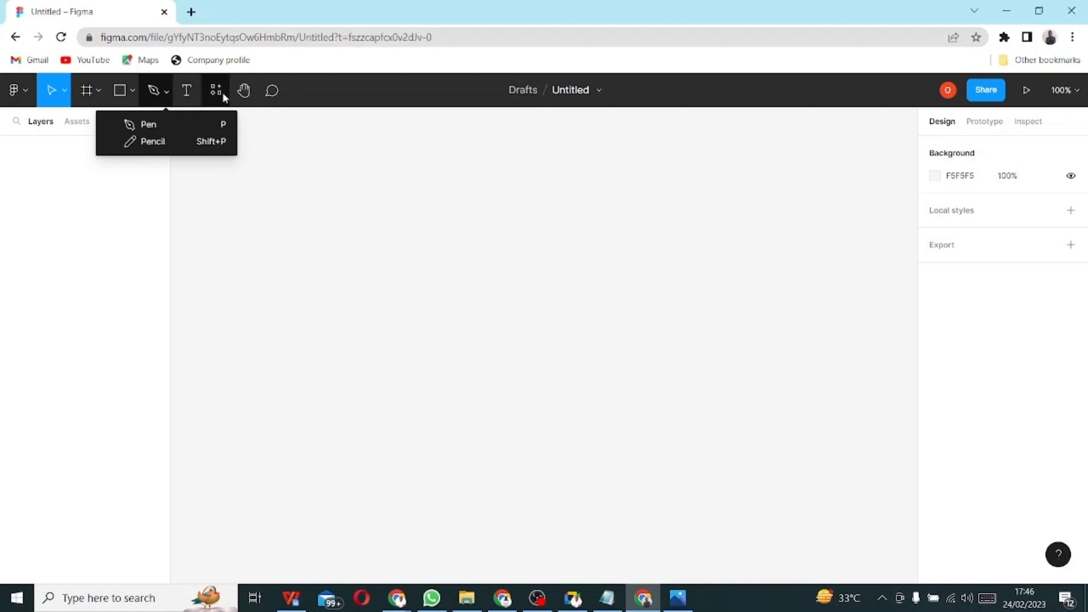
pyautogui.click(266, 134)
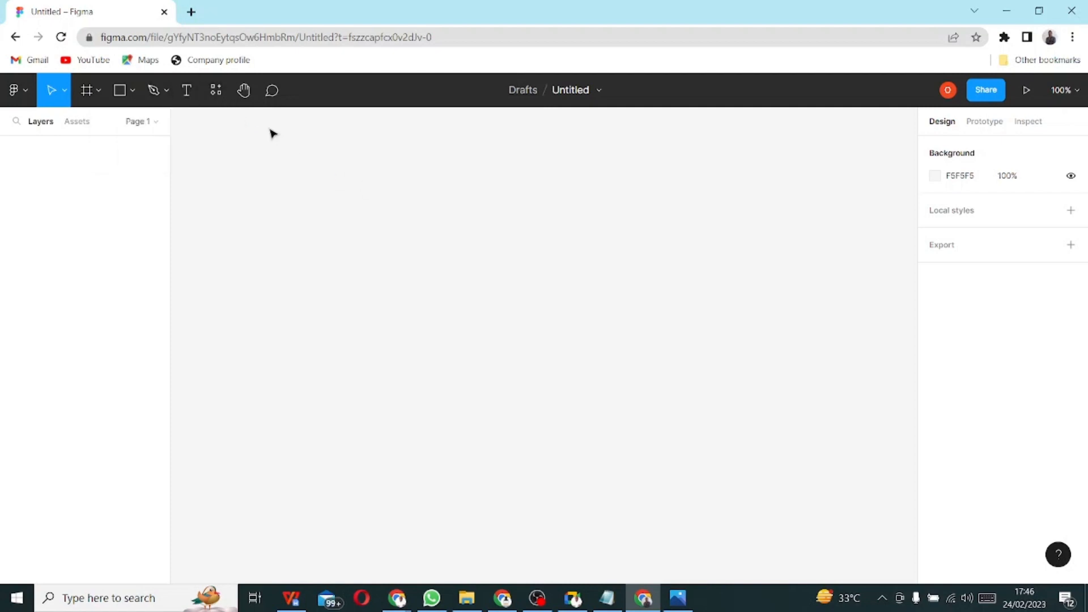
pyautogui.click(229, 97)
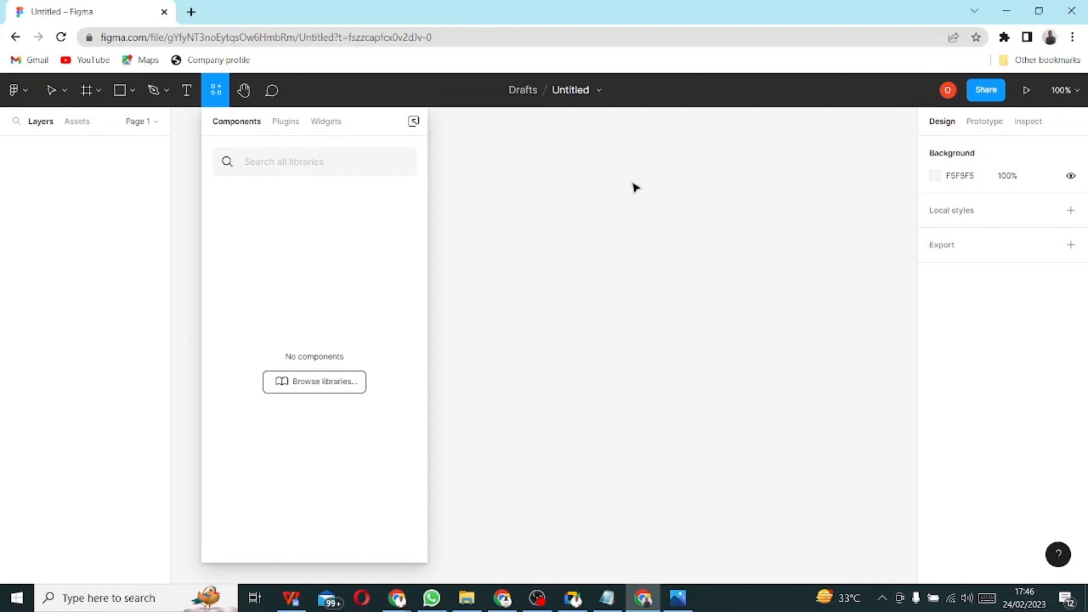
pyautogui.click(603, 211)
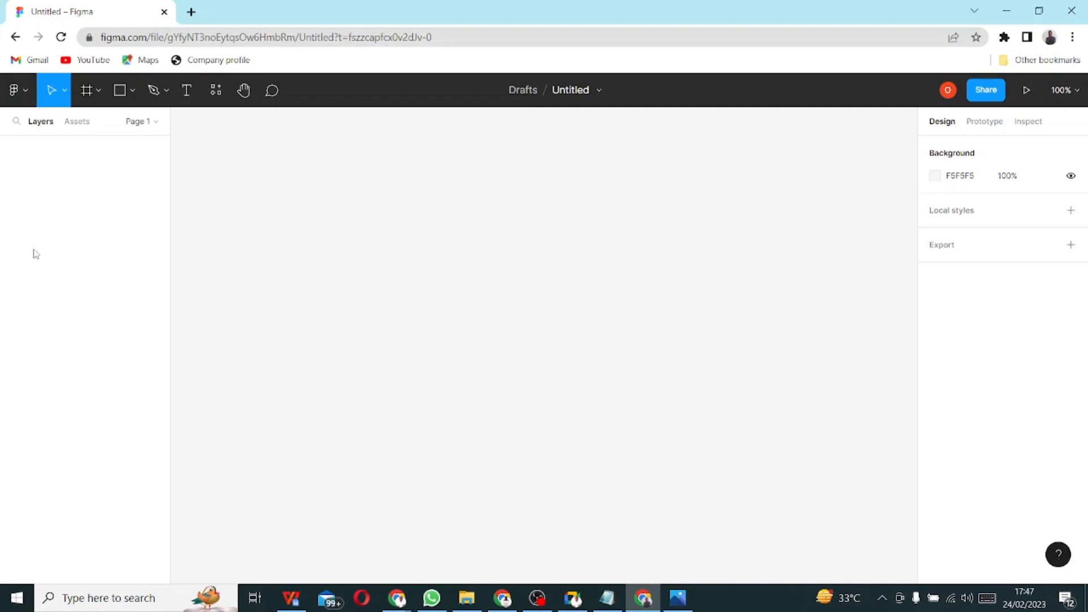
pyautogui.click(678, 598)
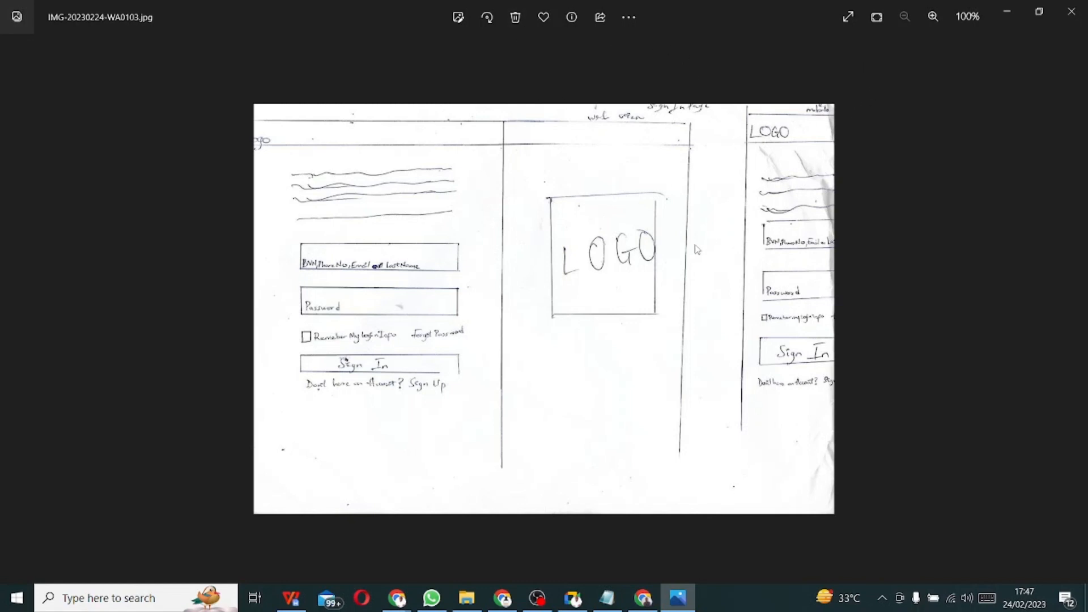
# - Flip through the sketch images, landing on the sign-up sketch IMG-20230224-WA0105.jpg
pyautogui.press('Right')
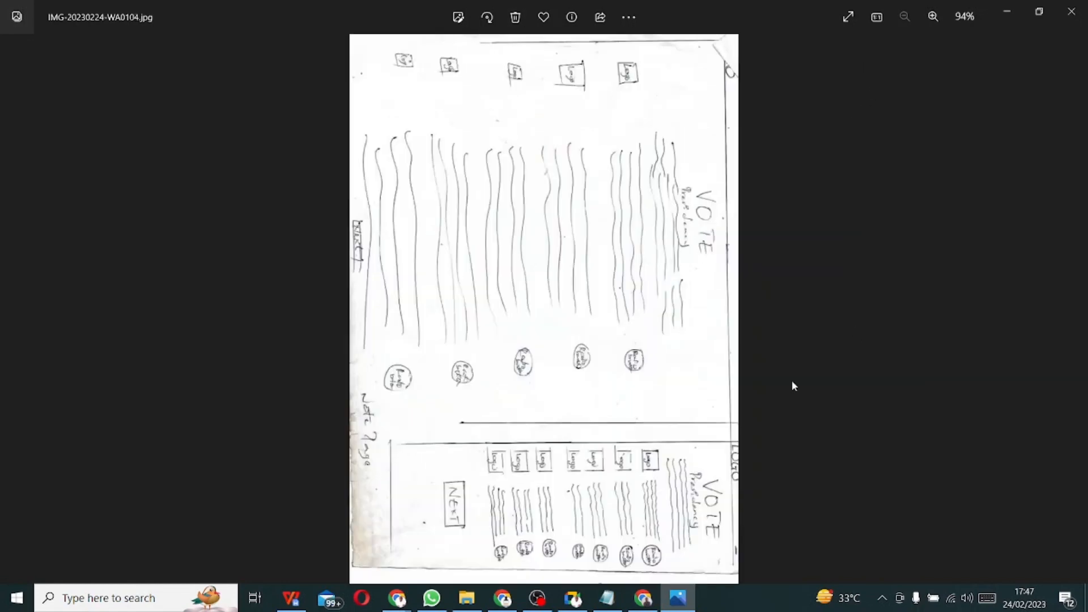
pyautogui.press('Right')
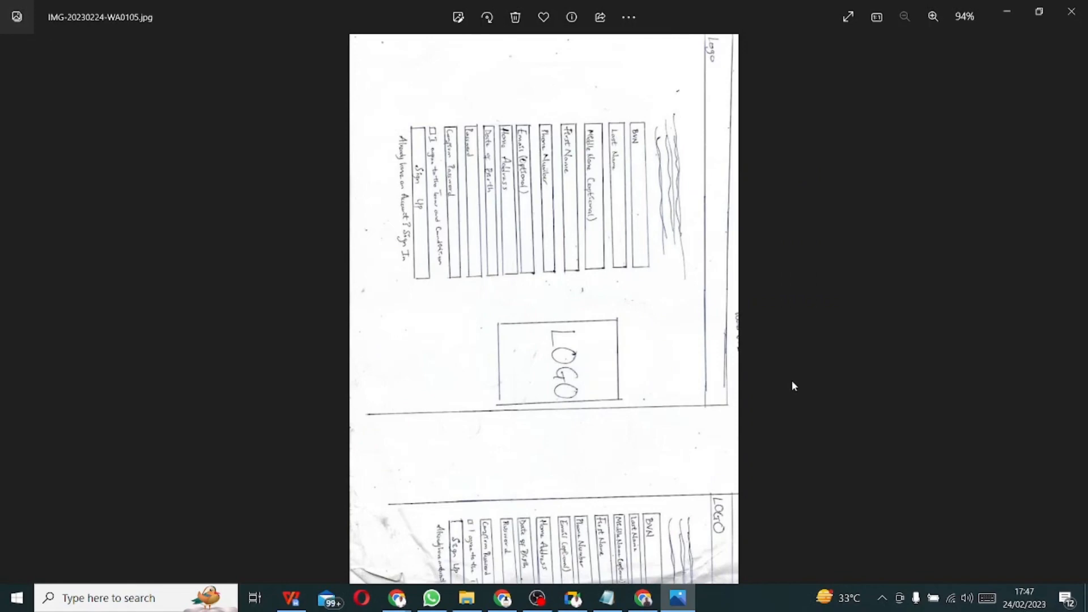
pyautogui.press('Right')
pyautogui.press('Left')
pyautogui.press('Left')
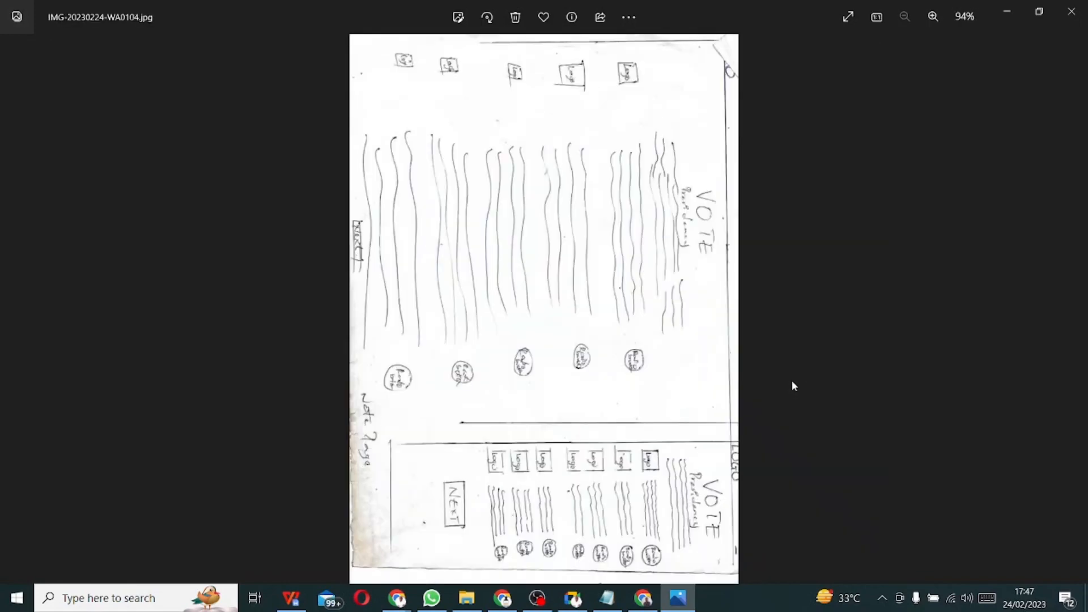
pyautogui.press('Left')
pyautogui.press('Left')
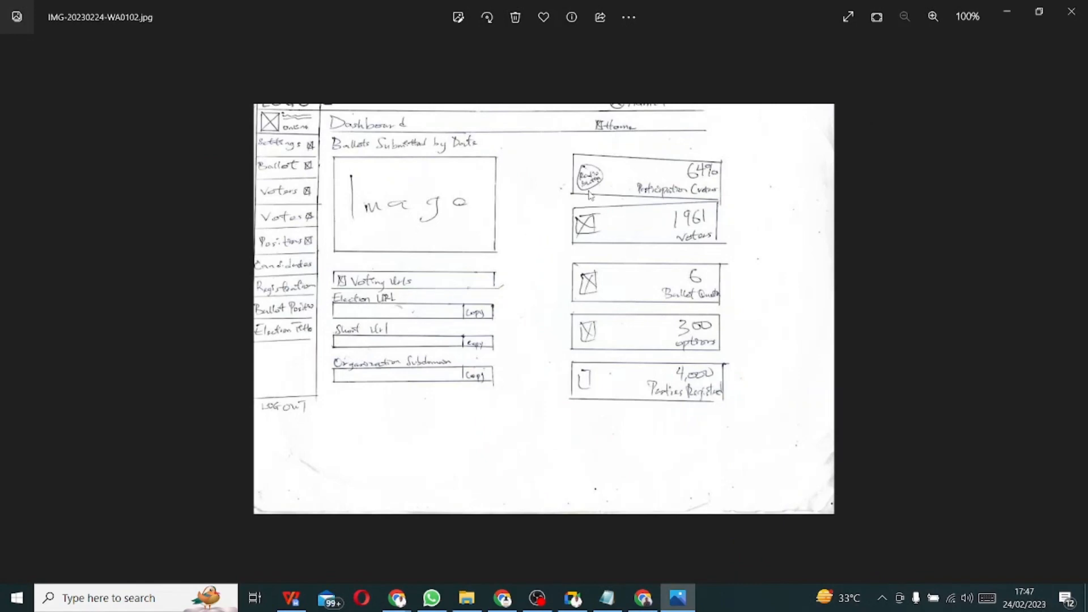
pyautogui.scroll(2, 496, 228)
pyautogui.scroll(-2, 496, 227)
pyautogui.press('Right')
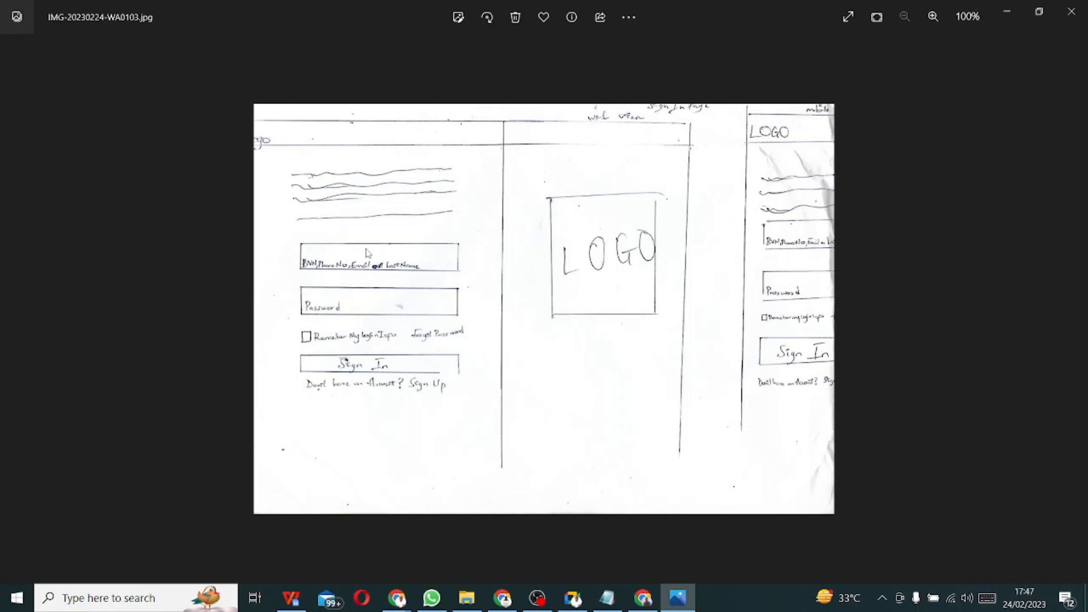
pyautogui.press('Right')
pyautogui.press('Right')
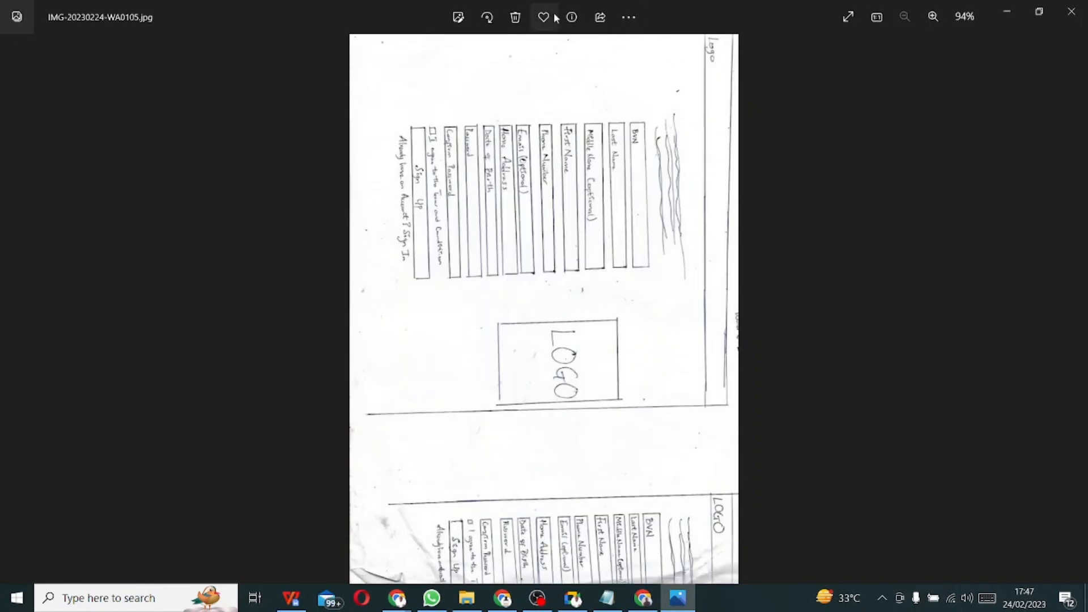
# - Rotate the sign-up sketch three quarter turns so it reads upright in landscape
pyautogui.click(498, 19)
pyautogui.click(497, 18)
pyautogui.click(498, 19)
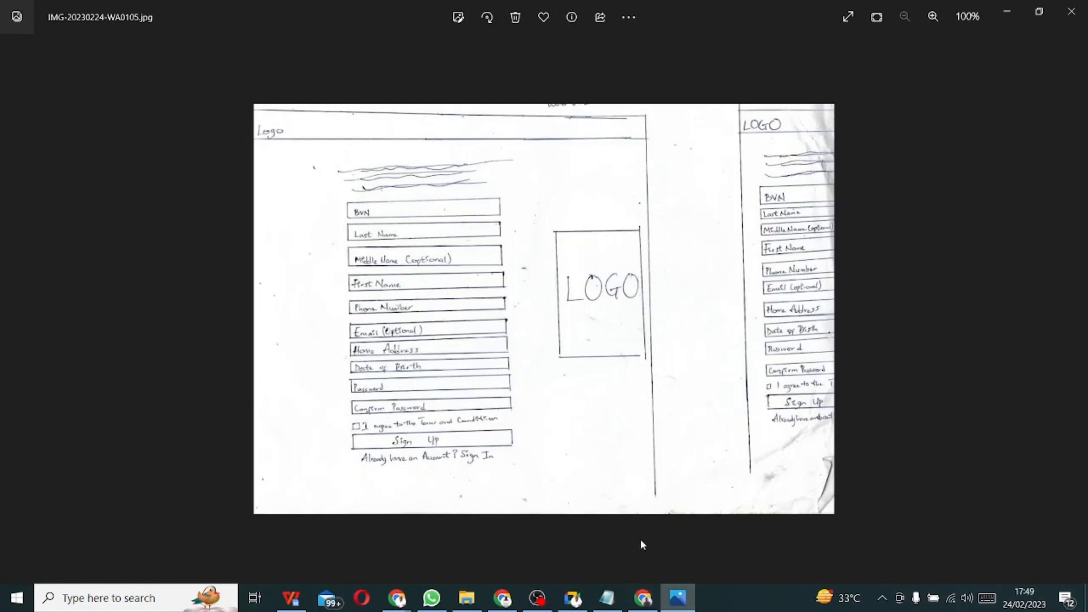
# - Leave the Photos sketch and return to the blank Untitled Figma draft in Chrome
pyautogui.click(646, 598)
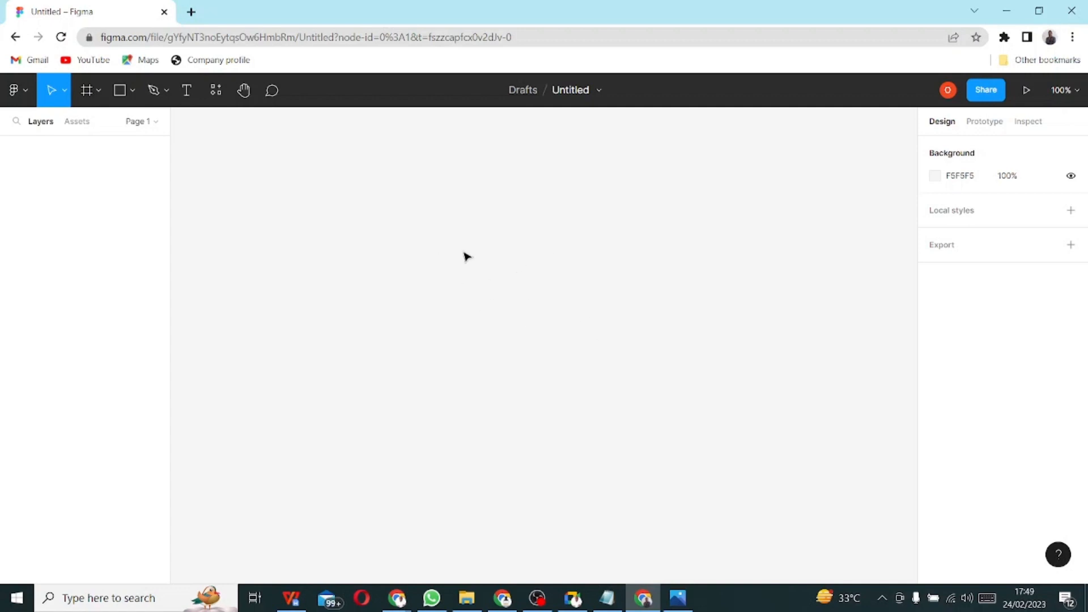
pyautogui.click(17, 91)
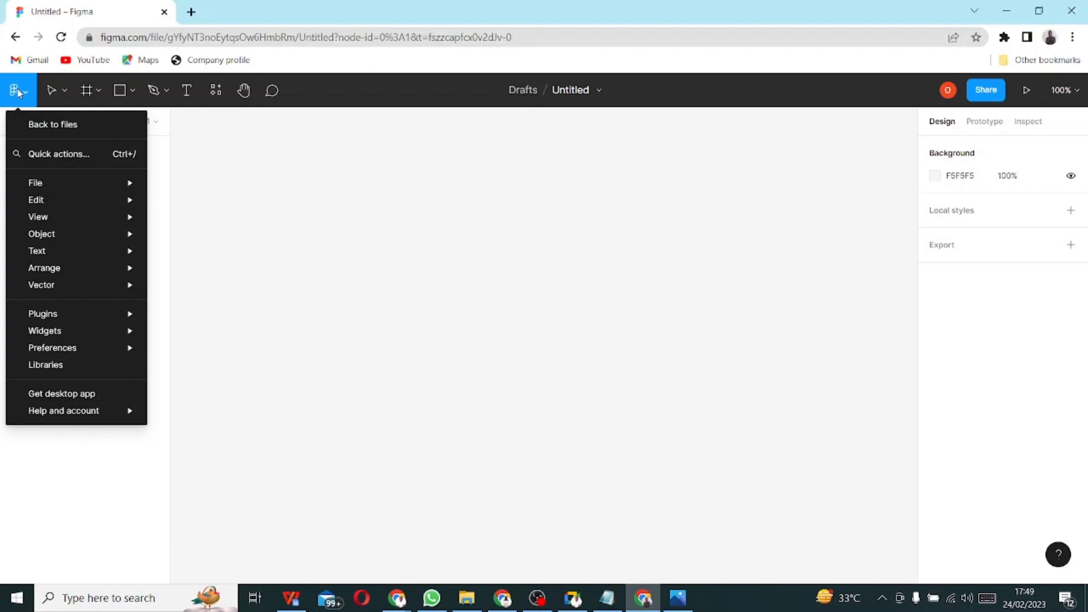
pyautogui.moveTo(122, 223)
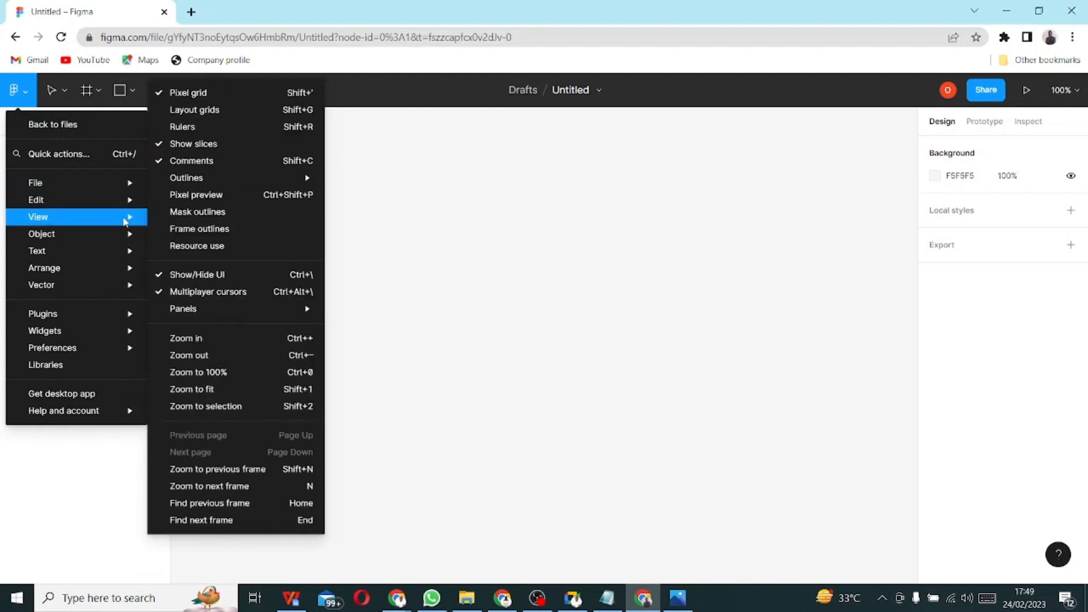
pyautogui.click(637, 283)
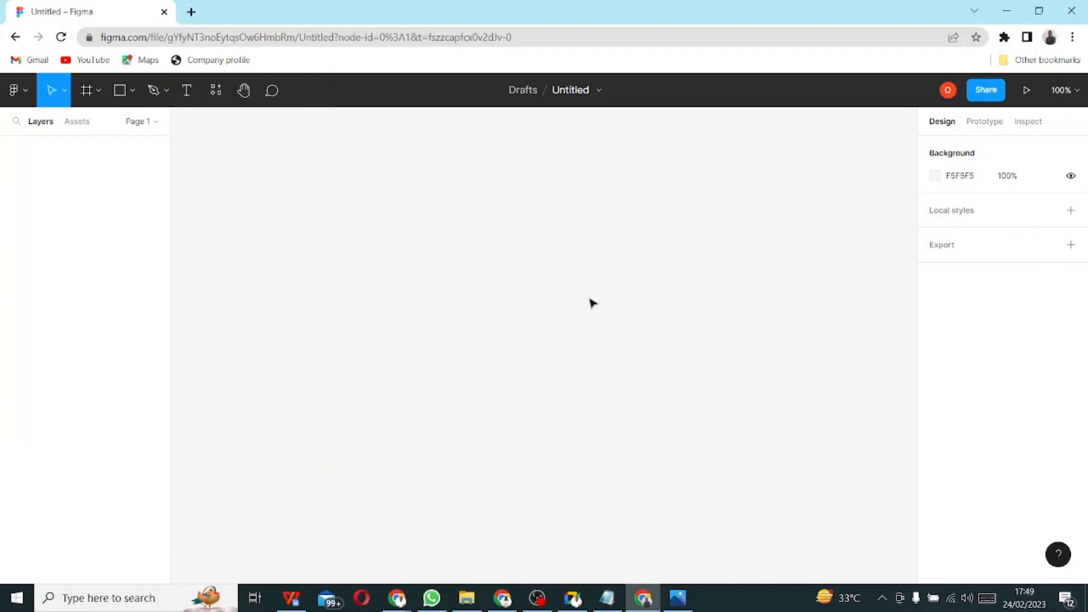
pyautogui.click(936, 177)
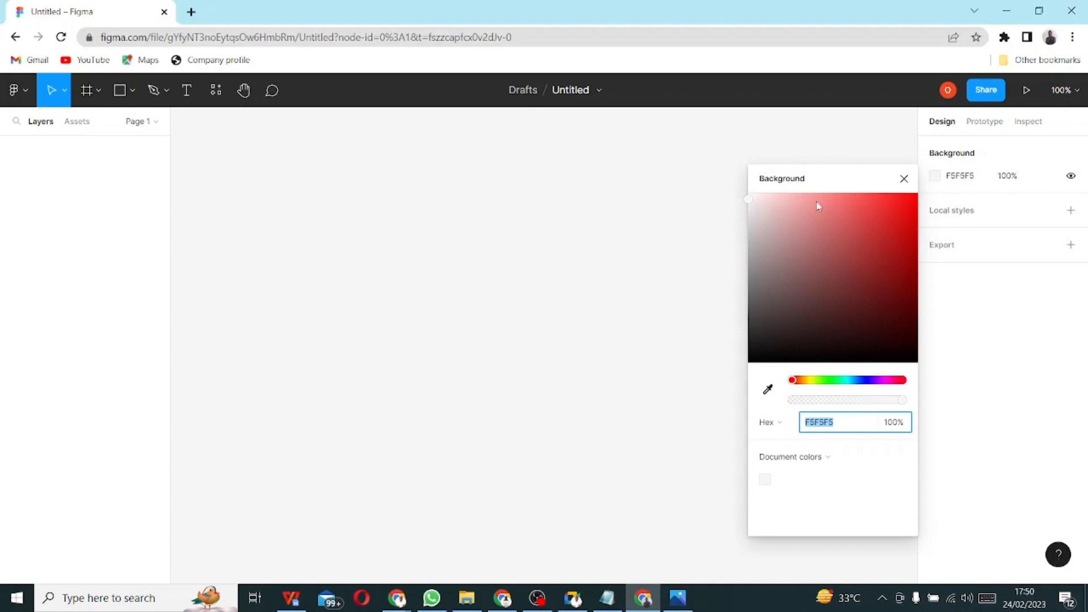
pyautogui.click(752, 198)
pyautogui.moveTo(775, 225); pyautogui.dragTo(740, 214)
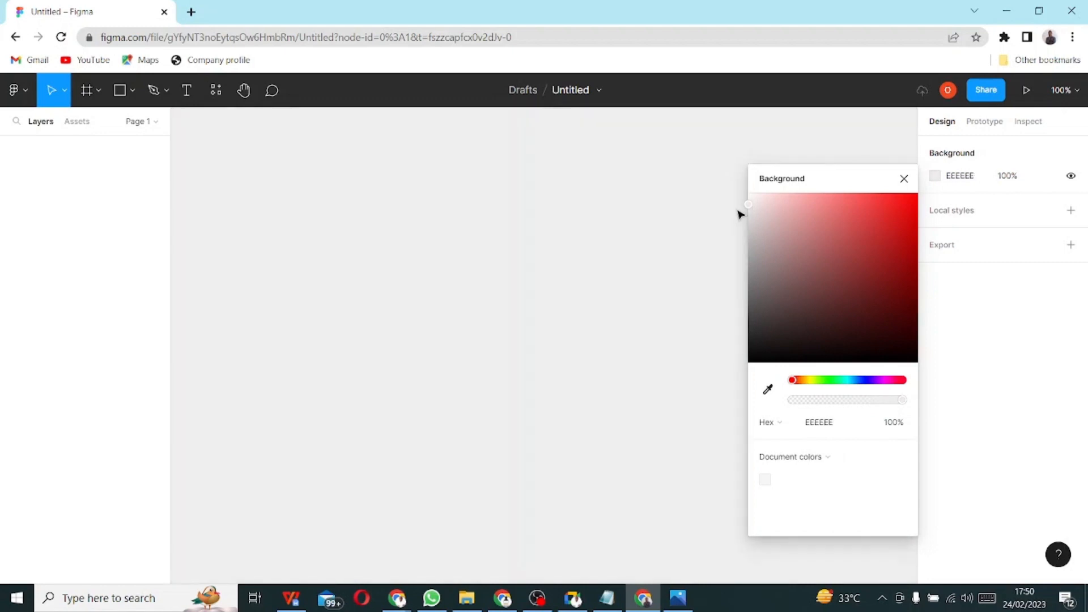
pyautogui.click(962, 180)
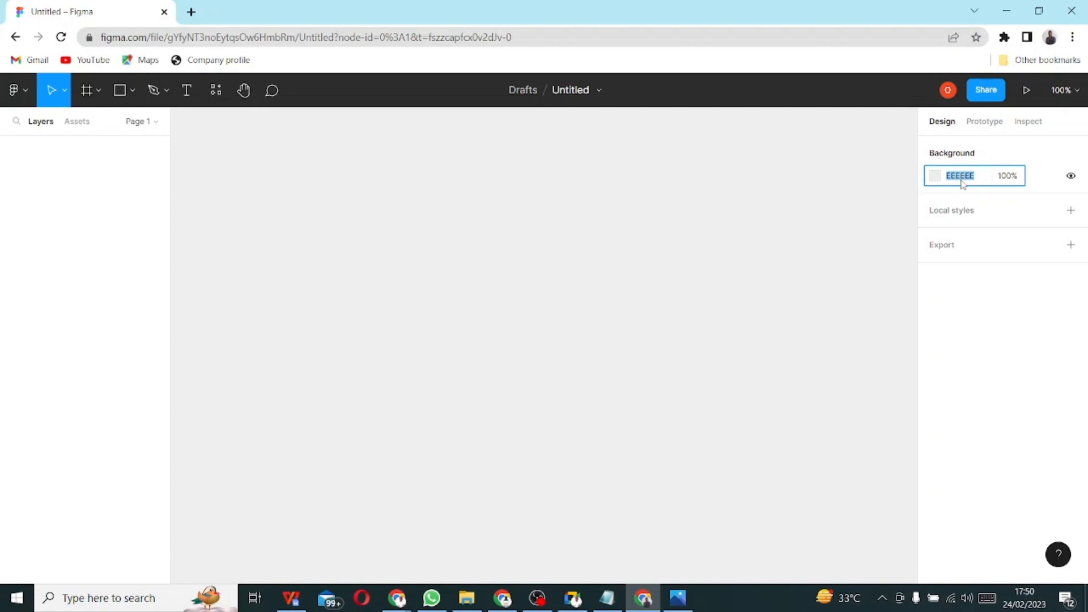
pyautogui.write('f5f5f5')
pyautogui.press('Return')
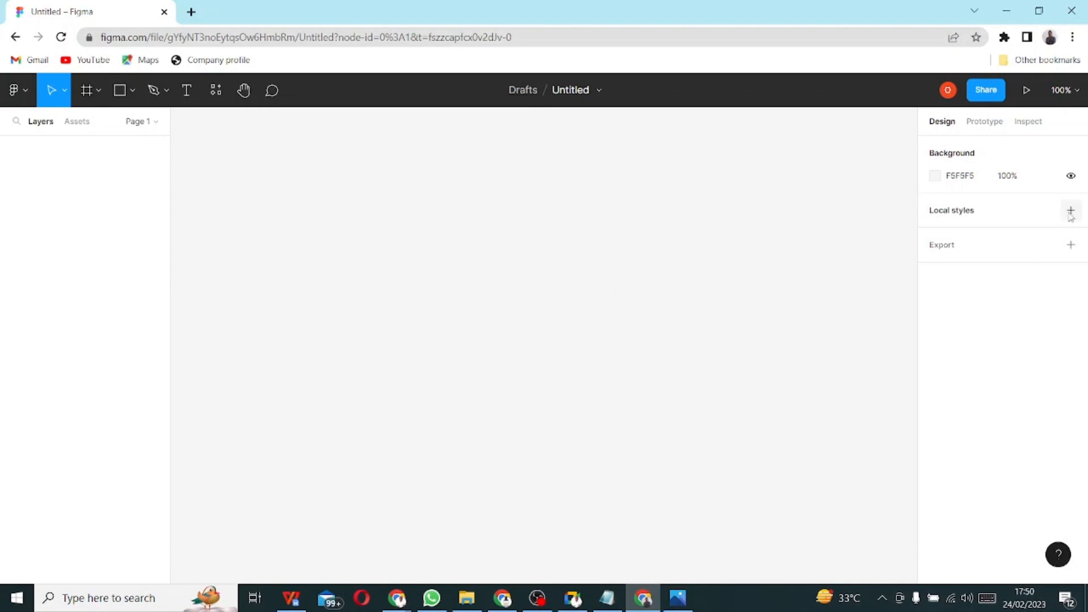
pyautogui.click(1072, 176)
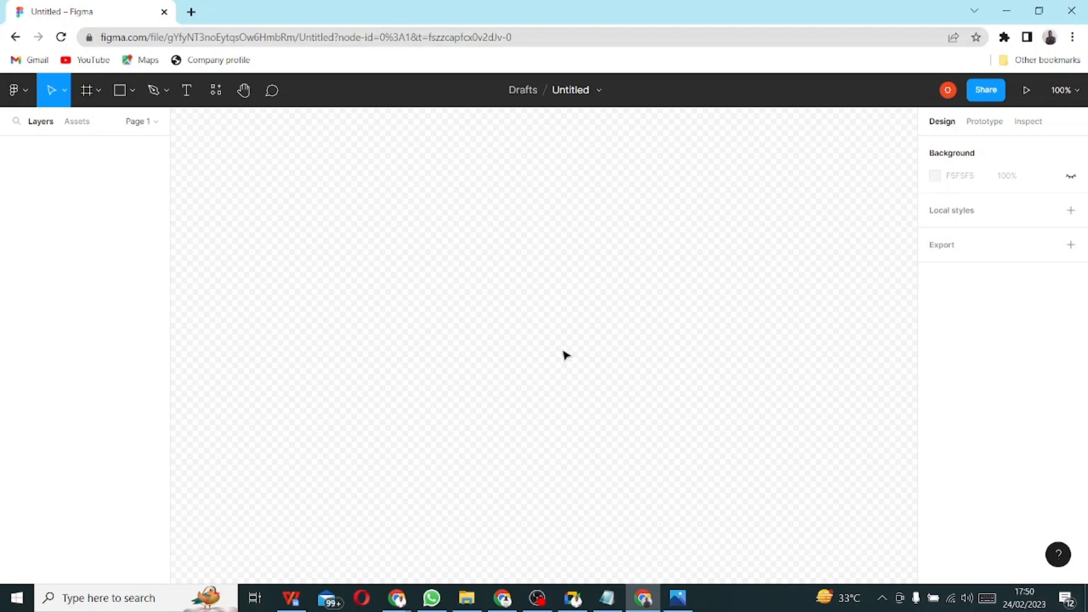
pyautogui.click(1071, 176)
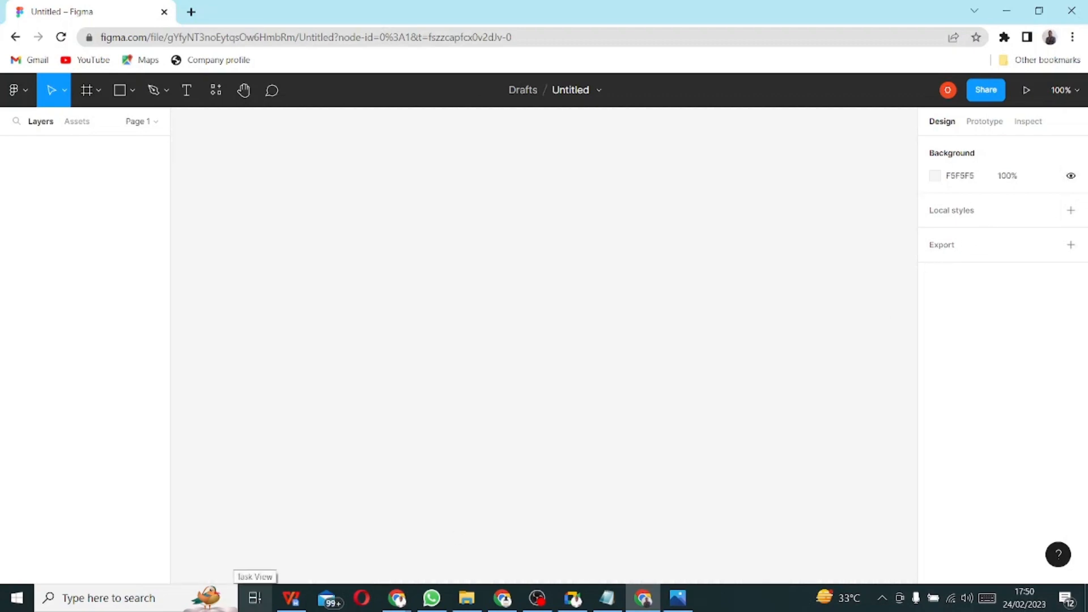
pyautogui.click(1072, 177)
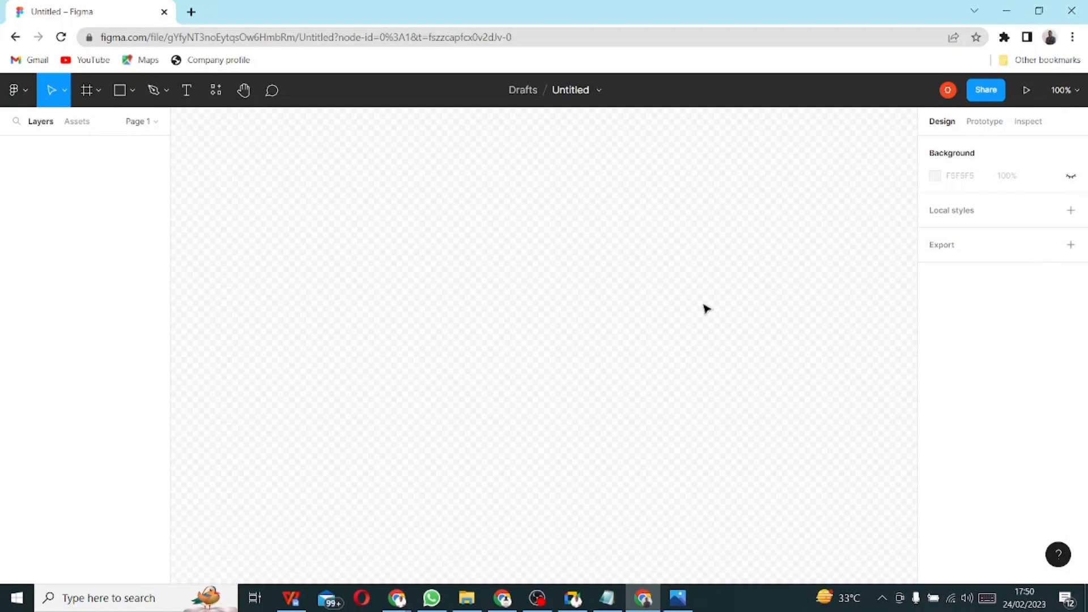
pyautogui.click(1071, 177)
# - Toggle the pages list and peek at the Assets panel before returning to Layers
pyautogui.click(155, 122)
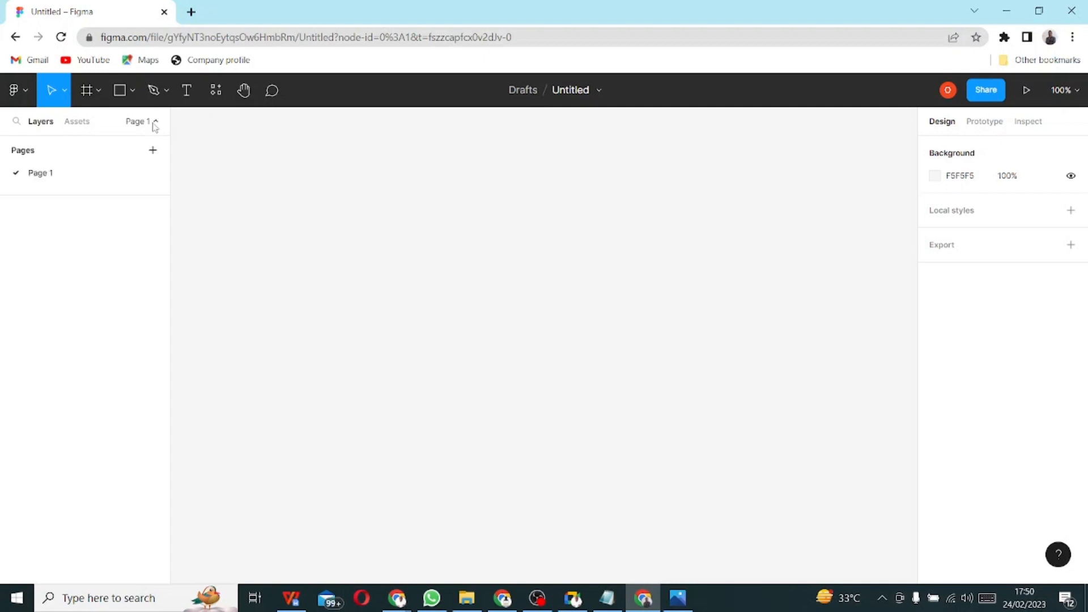
pyautogui.click(155, 122)
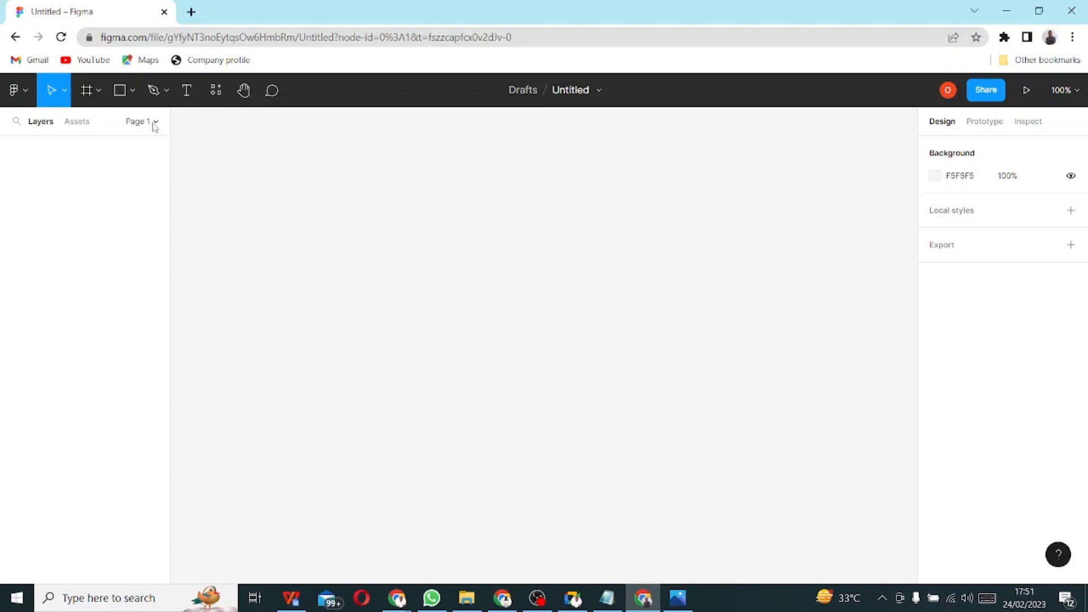
pyautogui.click(155, 122)
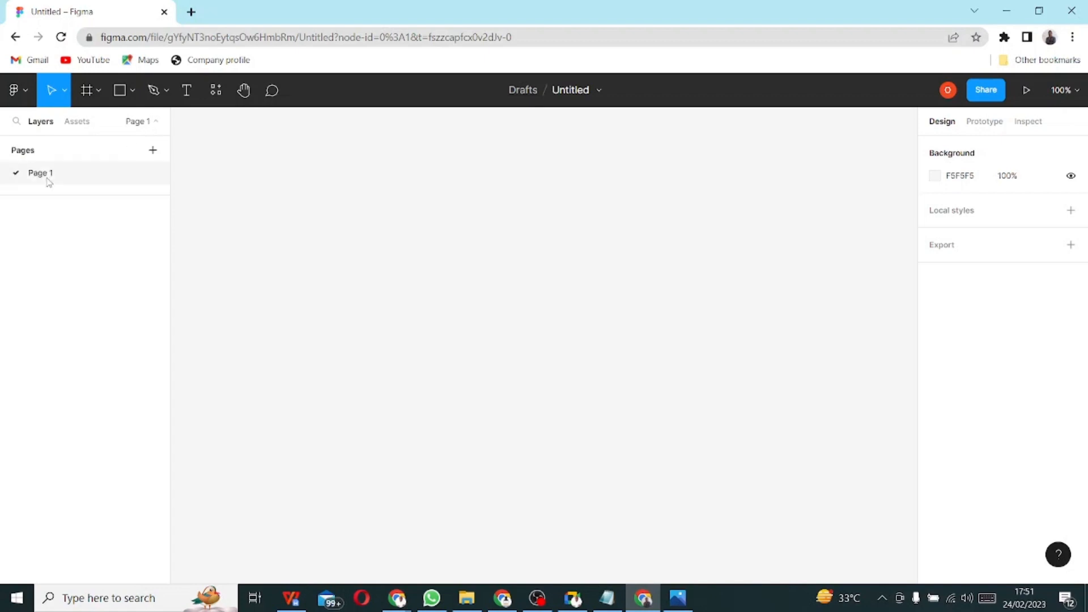
pyautogui.click(74, 123)
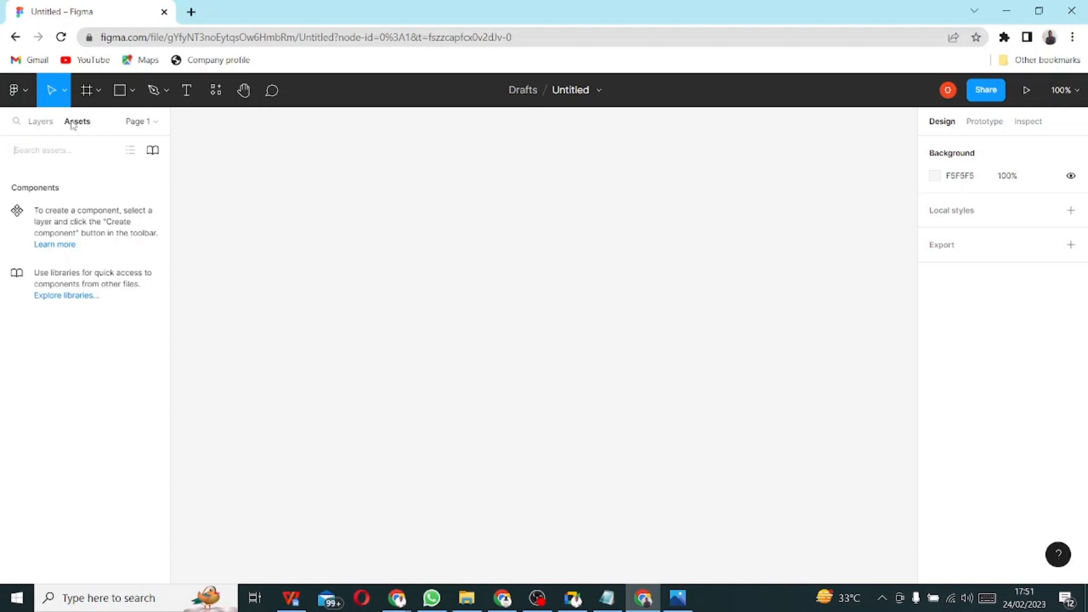
pyautogui.click(144, 126)
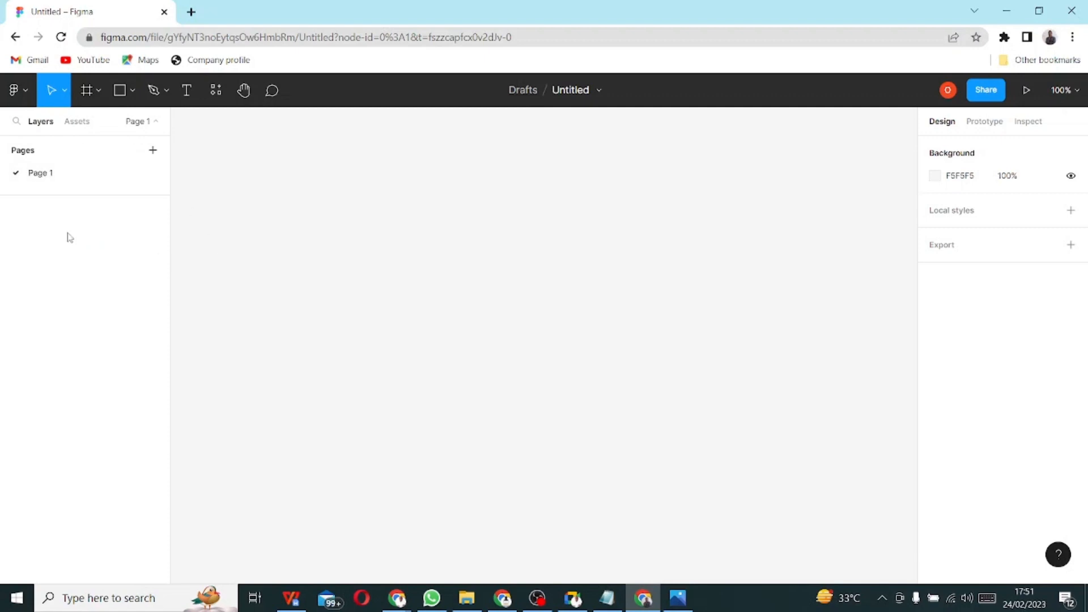
# - Rename Page 1 to 'Webview'
pyautogui.rightClick(40, 180)
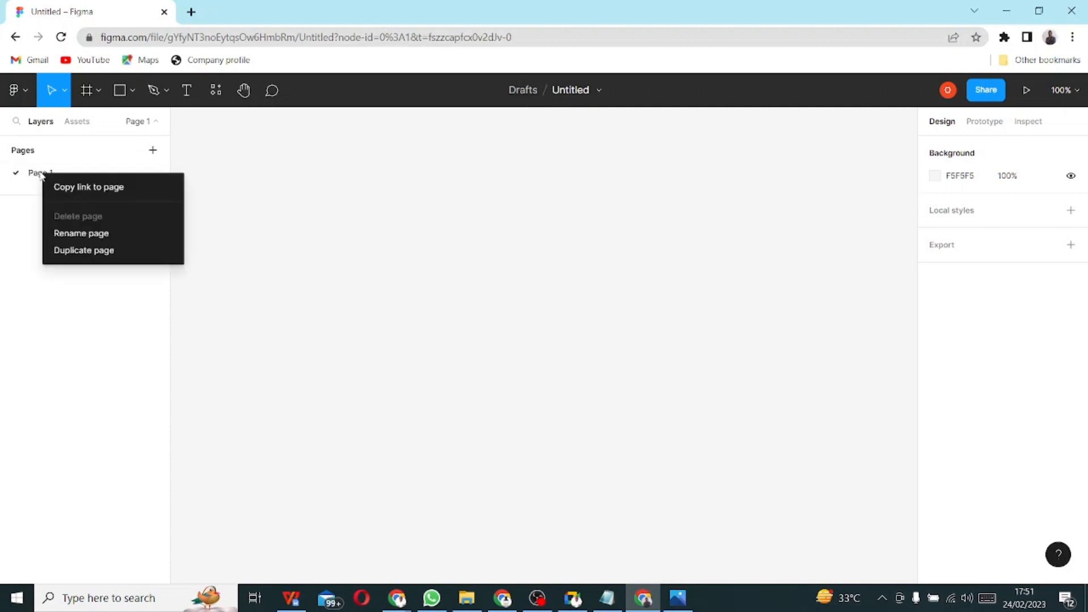
pyautogui.click(40, 173)
pyautogui.rightClick(40, 173)
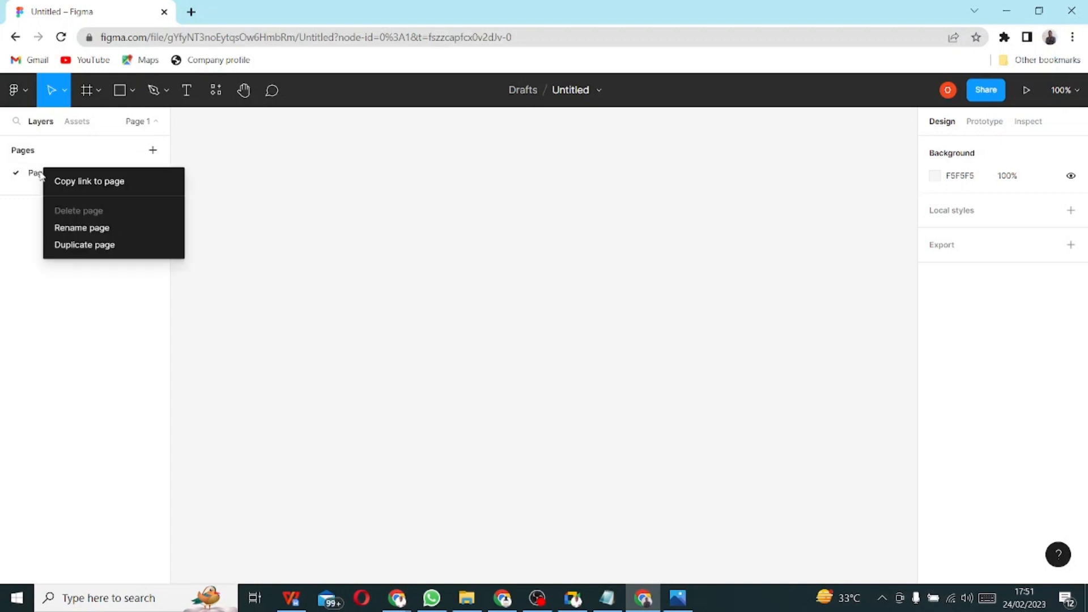
pyautogui.click(103, 232)
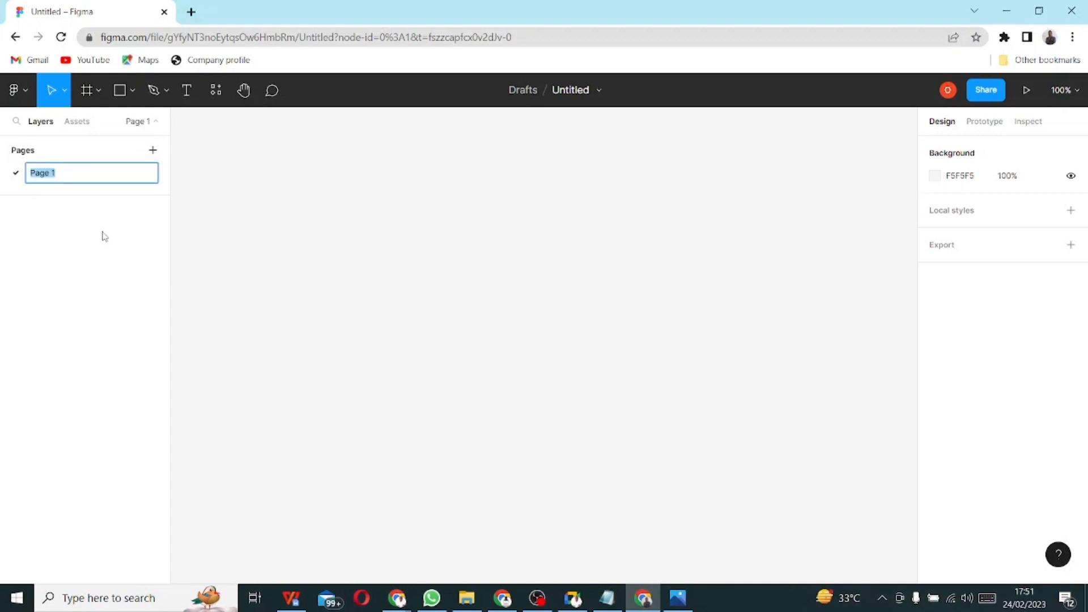
pyautogui.write('Webview')
pyautogui.press('Return')
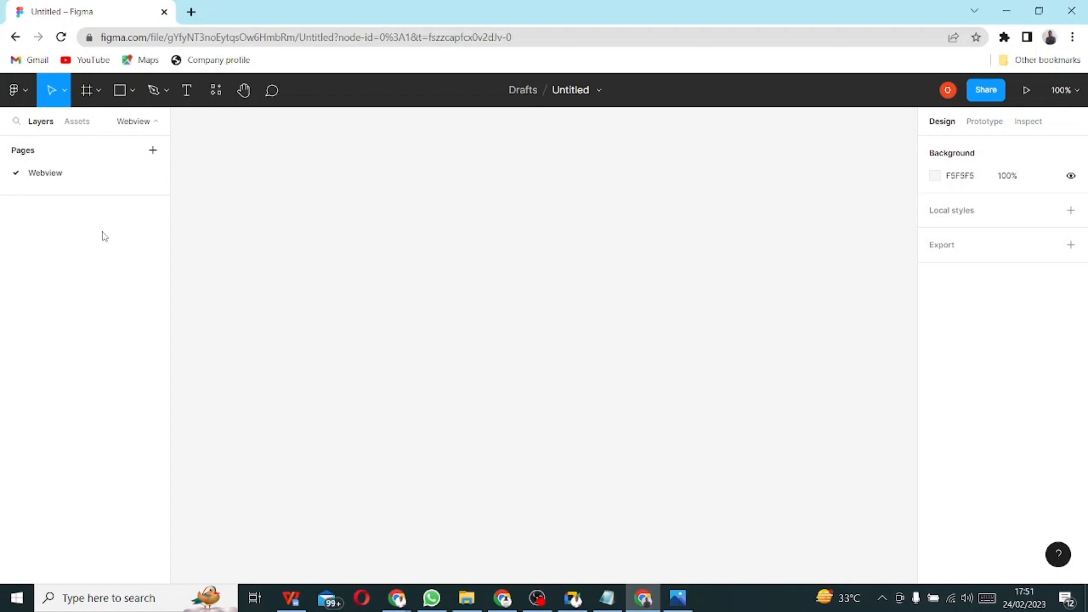
# - Retitle the Untitled file as 'Voting Website'
pyautogui.doubleClick(566, 89)
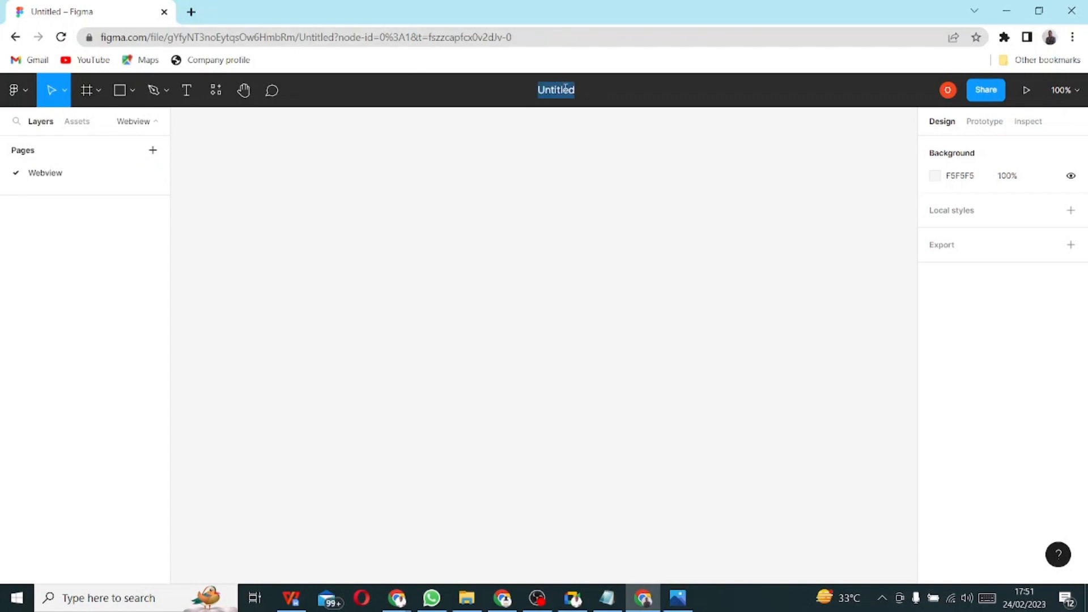
pyautogui.write('Vote')
pyautogui.press('BackSpace')
pyautogui.write('ing Website')
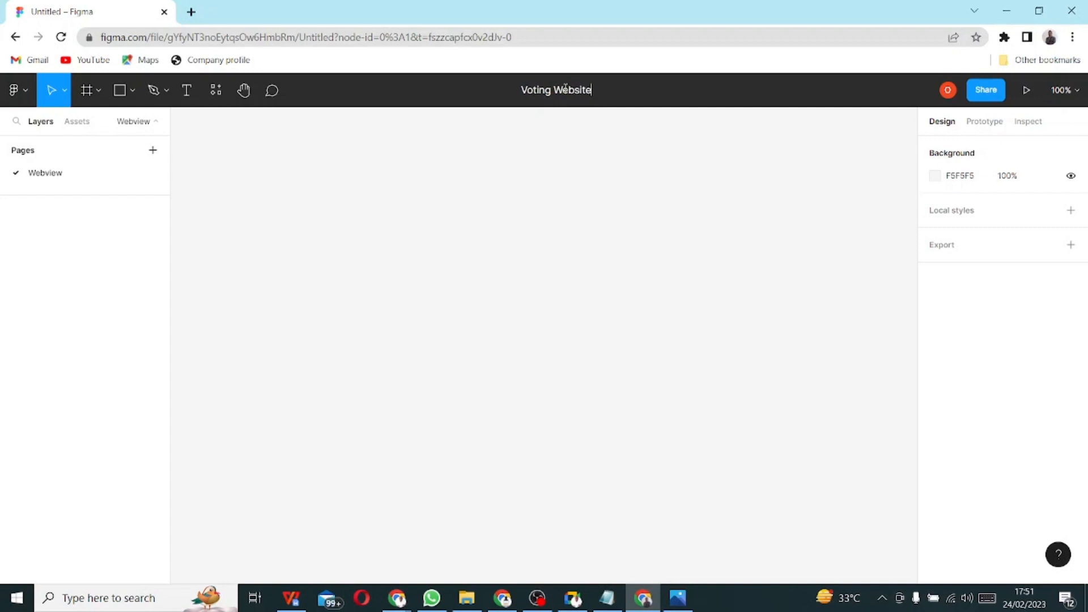
pyautogui.press('Return')
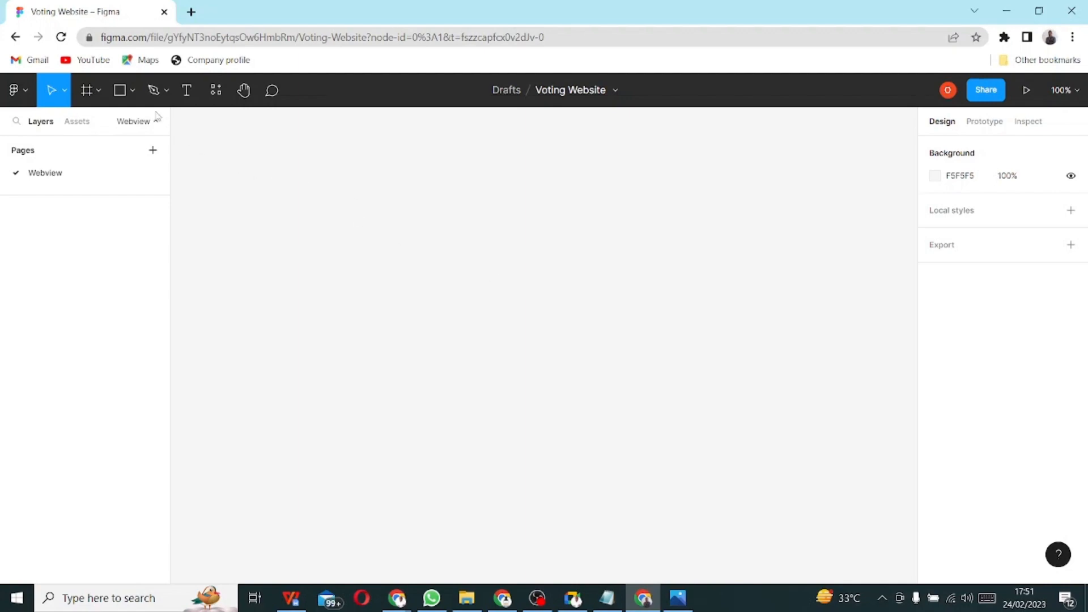
# - Place a test 100×100 frame on the canvas, then delete it
pyautogui.click(92, 93)
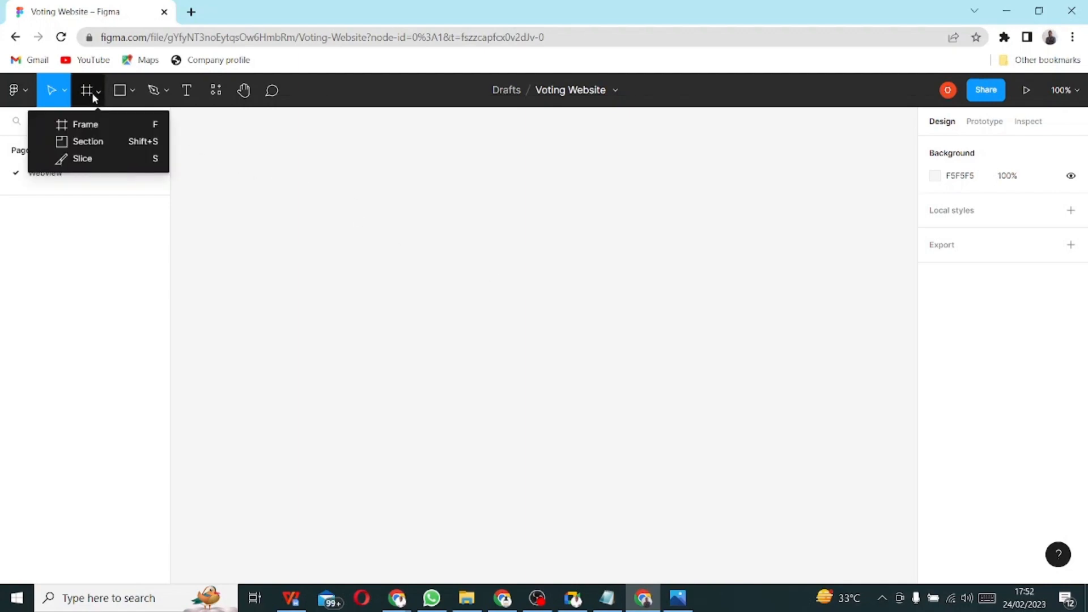
pyautogui.click(97, 126)
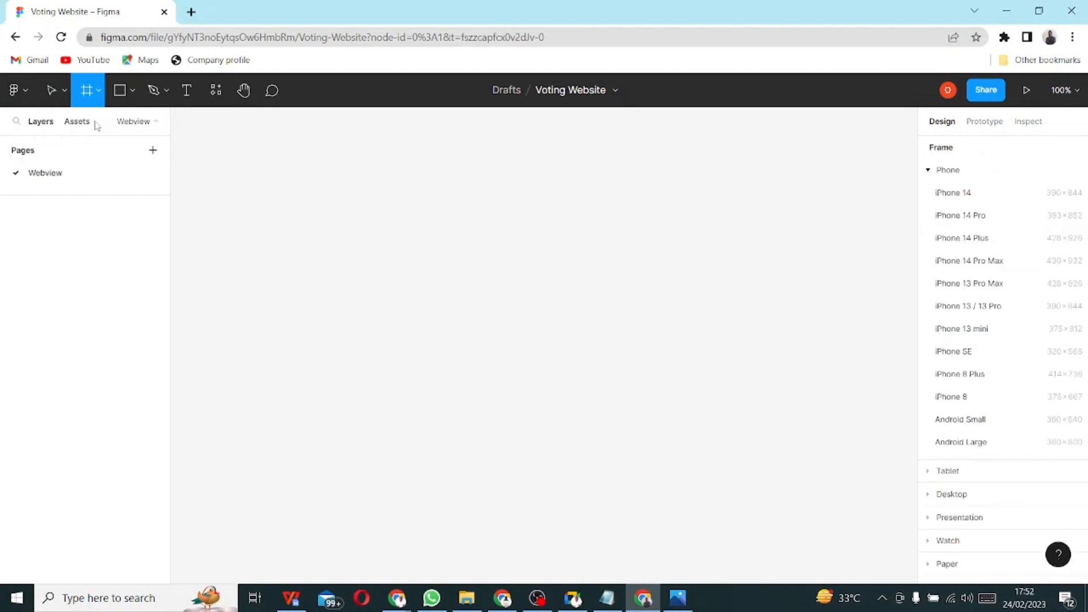
pyautogui.click(340, 172)
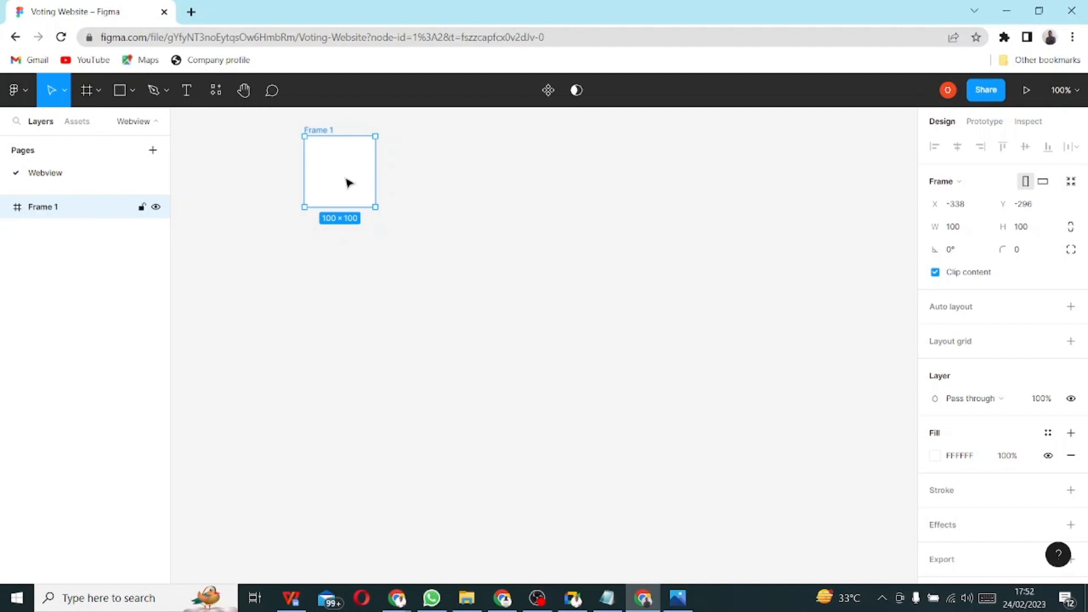
pyautogui.rightClick(314, 133)
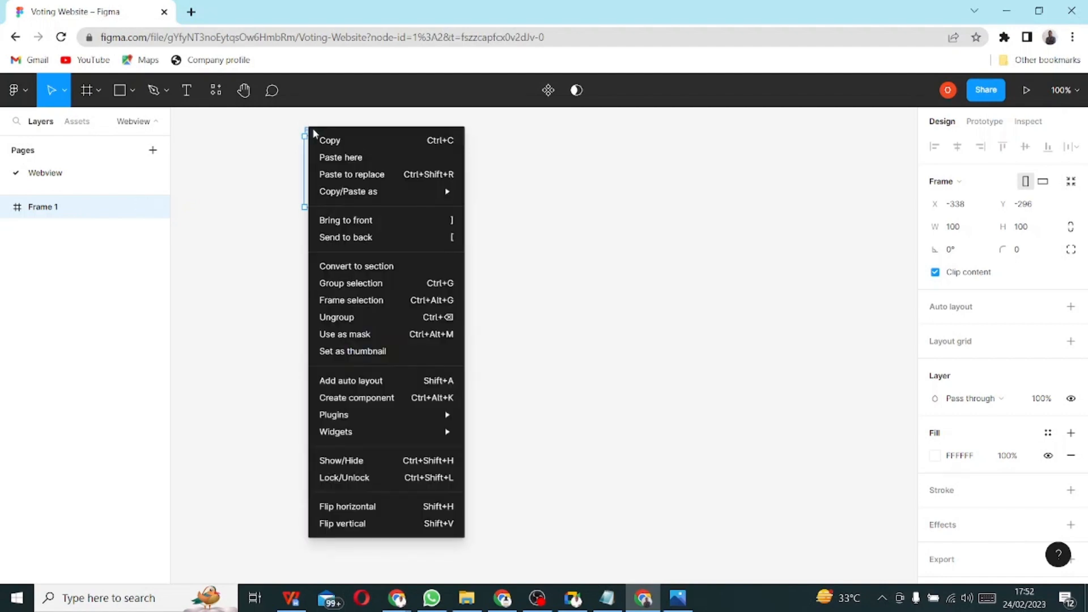
pyautogui.click(254, 189)
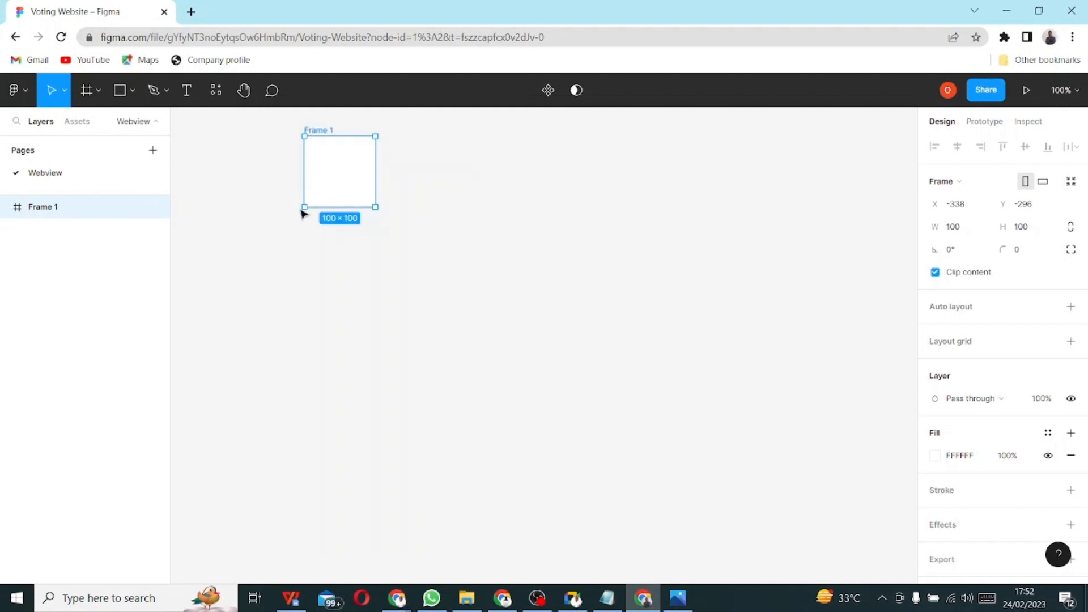
pyautogui.press('Delete')
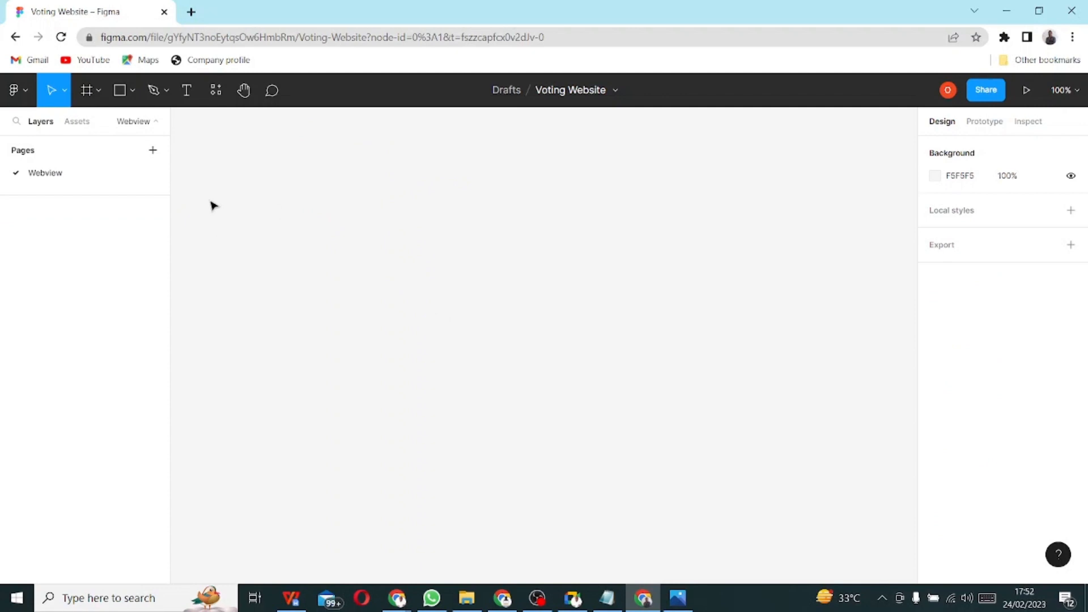
# - Browse the Frame tool's phone and tablet size presets, then expand the Desktop group
pyautogui.click(86, 90)
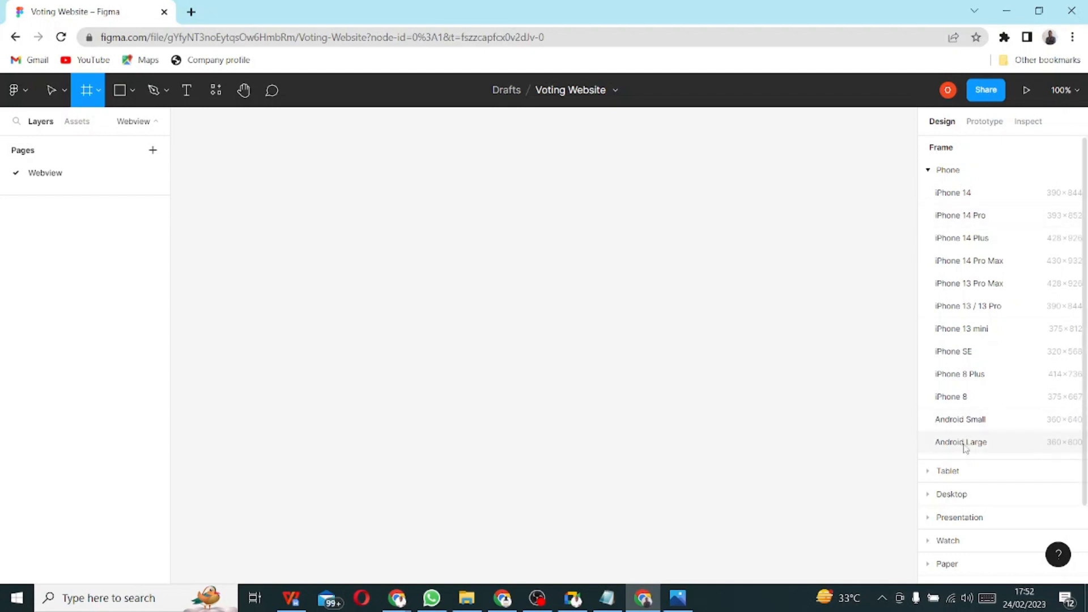
pyautogui.click(929, 170)
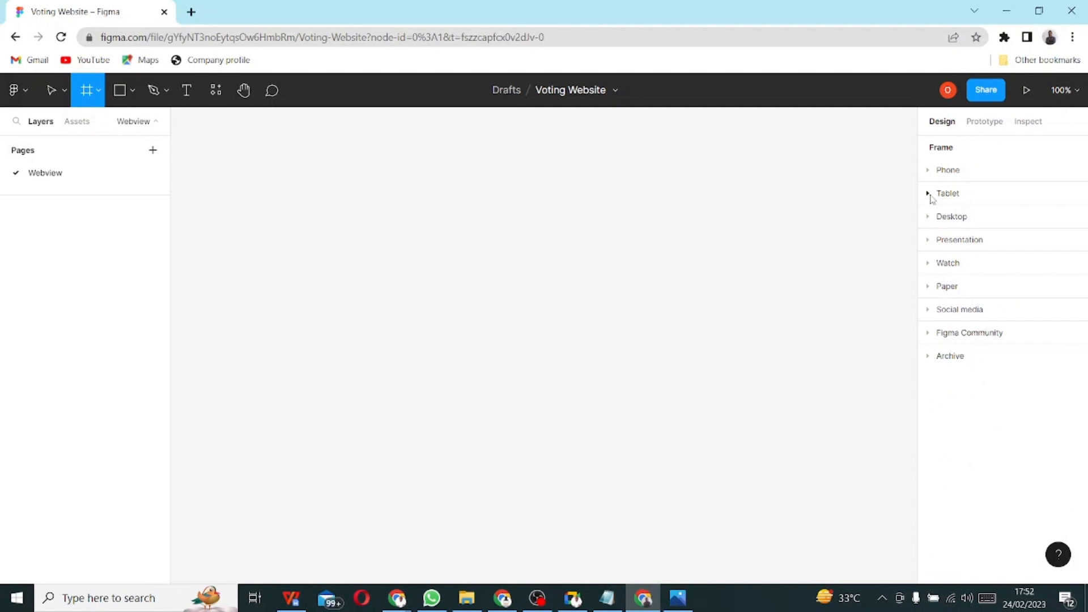
pyautogui.click(931, 196)
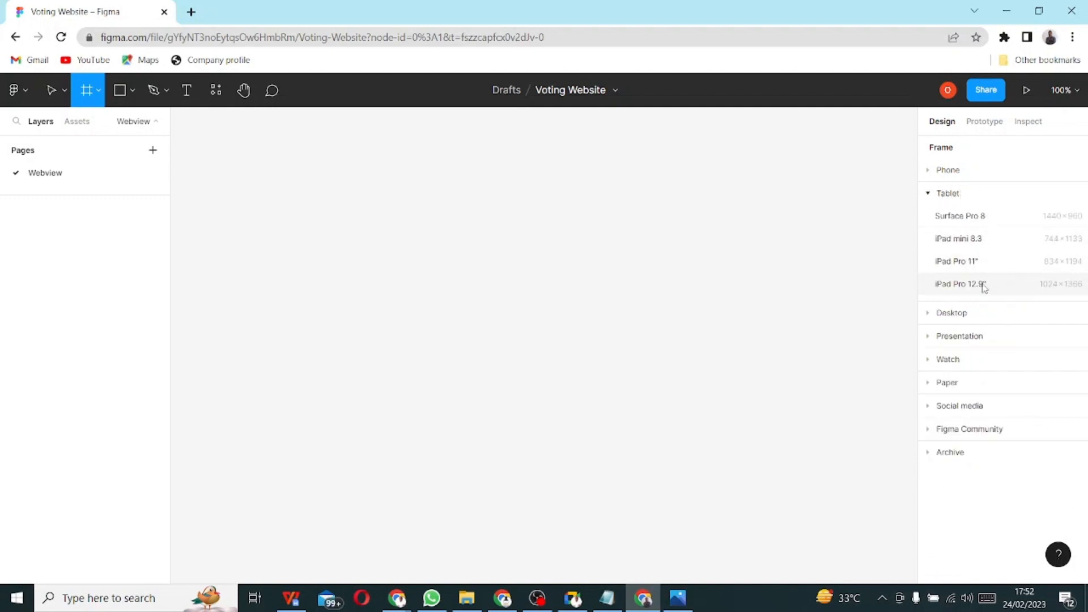
pyautogui.click(930, 195)
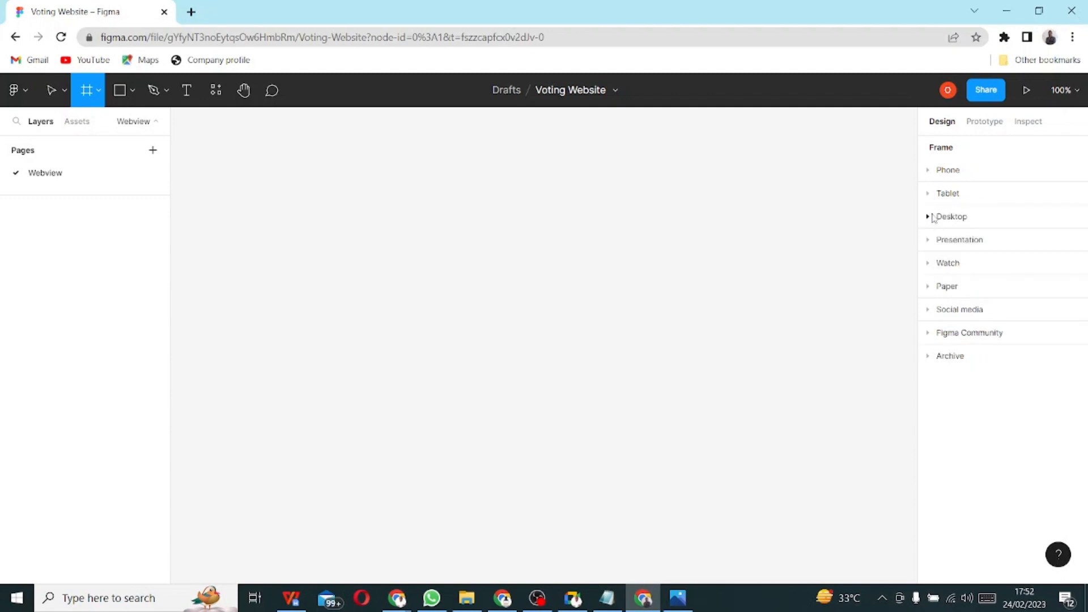
pyautogui.click(928, 218)
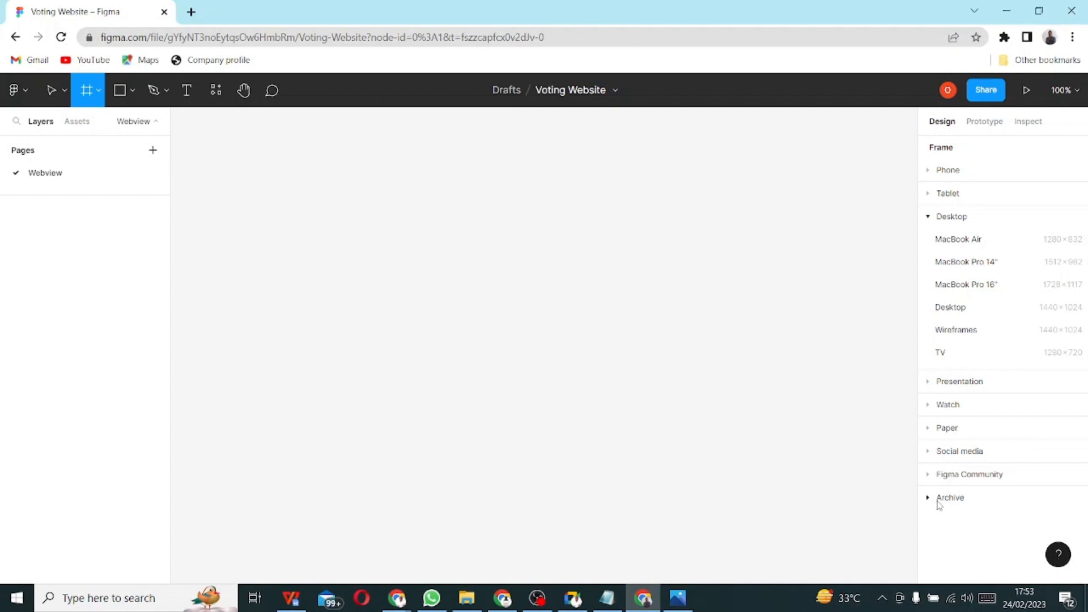
# - Add a Desktop 1440×1024 frame and rename it 'Homepage'
pyautogui.click(952, 308)
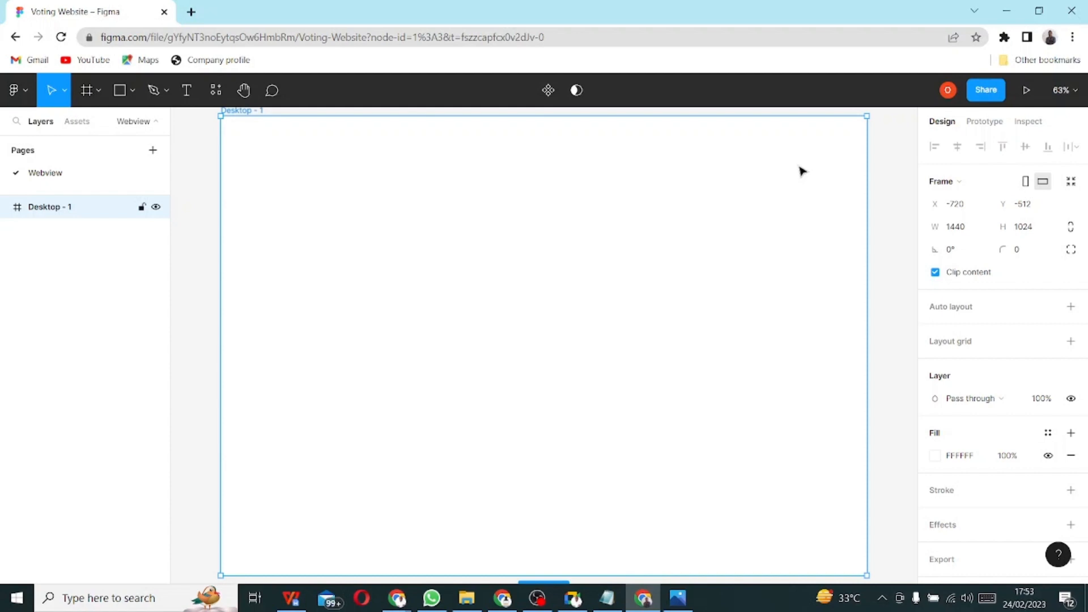
pyautogui.scroll(1, 375, 178)
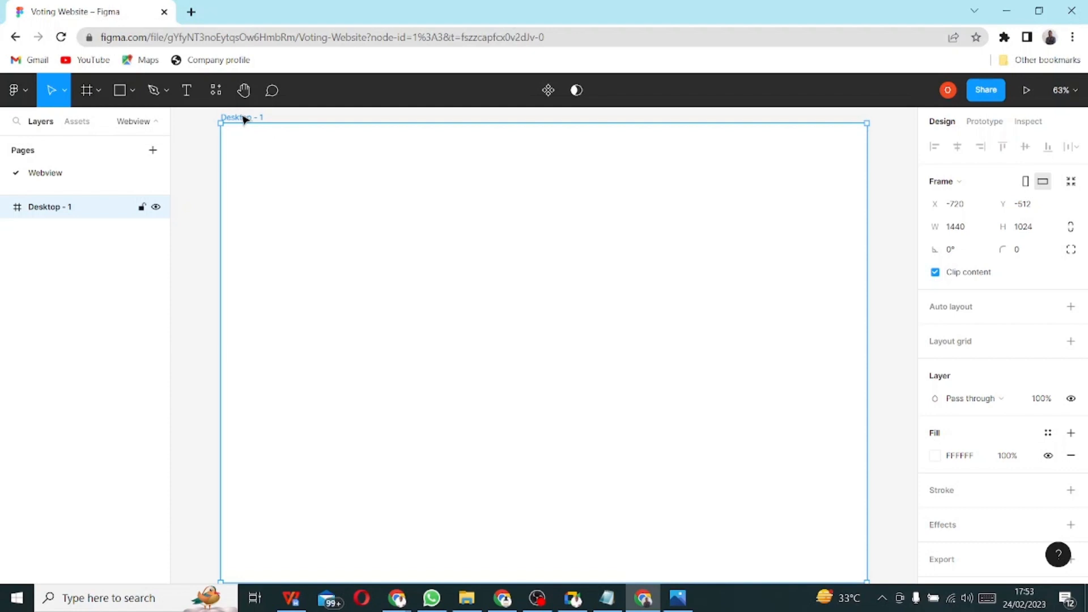
pyautogui.doubleClick(40, 207)
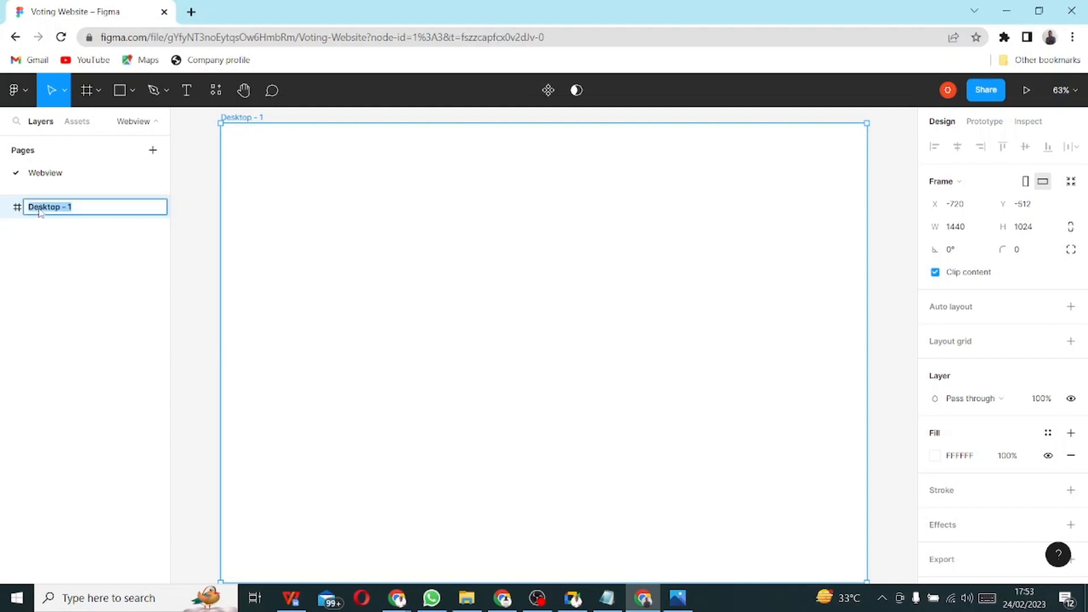
pyautogui.write('Homepage')
pyautogui.press('Return')
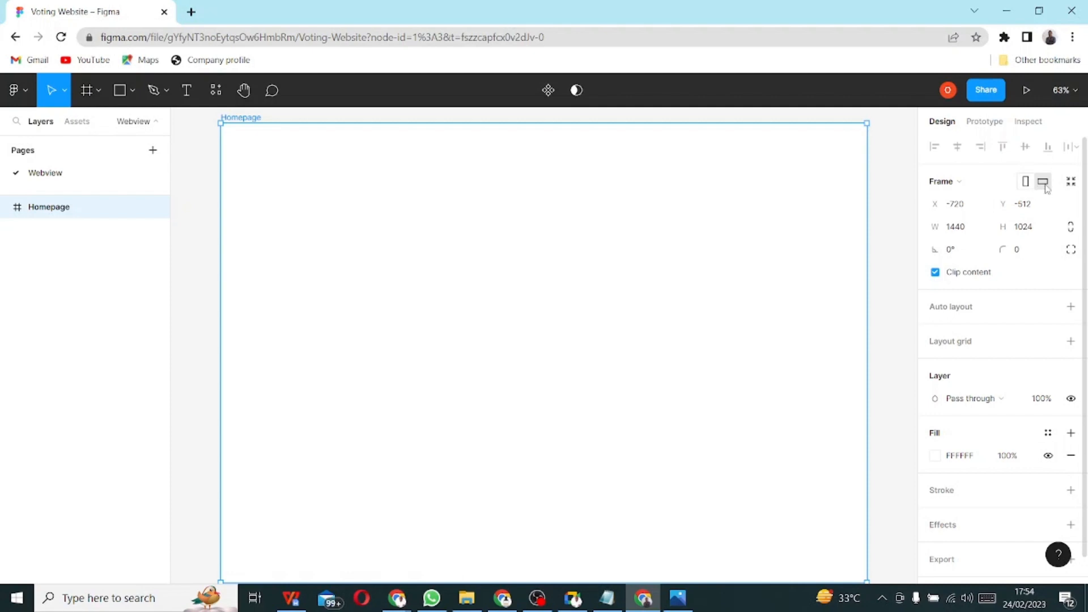
# - Flip the Homepage frame to portrait and back to landscape, then bring up the sketch photo
pyautogui.click(1026, 181)
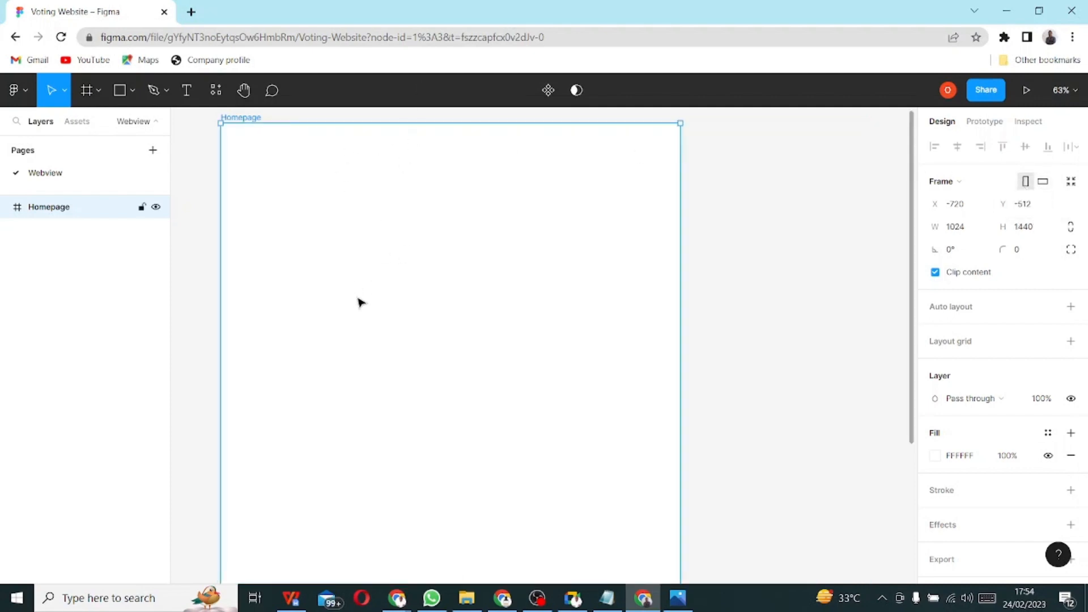
pyautogui.click(1043, 182)
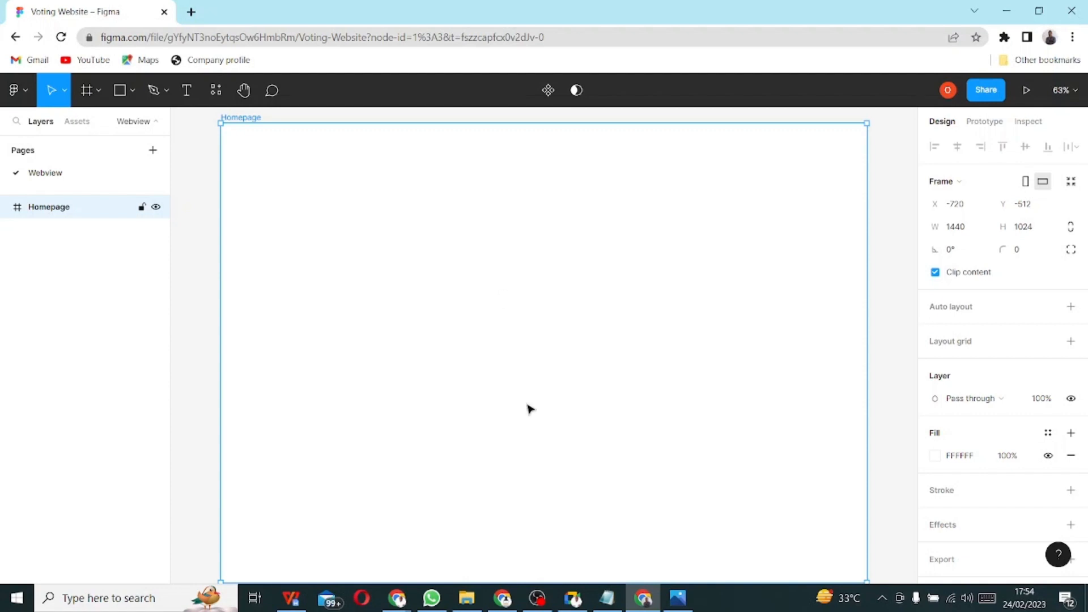
pyautogui.click(679, 602)
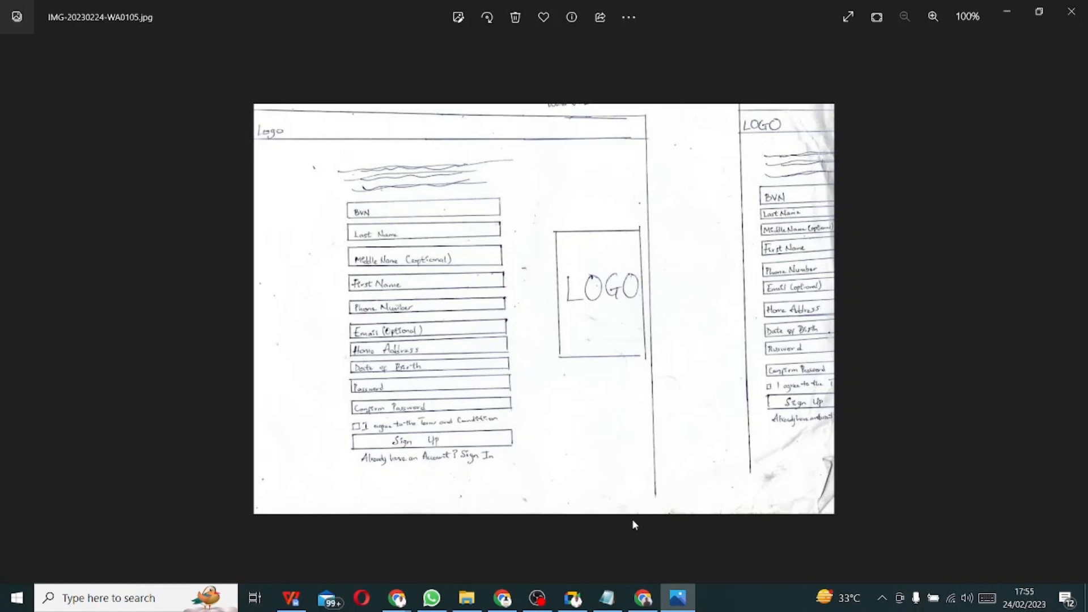
# - Glance at the Notepad notes and sketch, then return to the Voting Website file in Figma
pyautogui.click(616, 599)
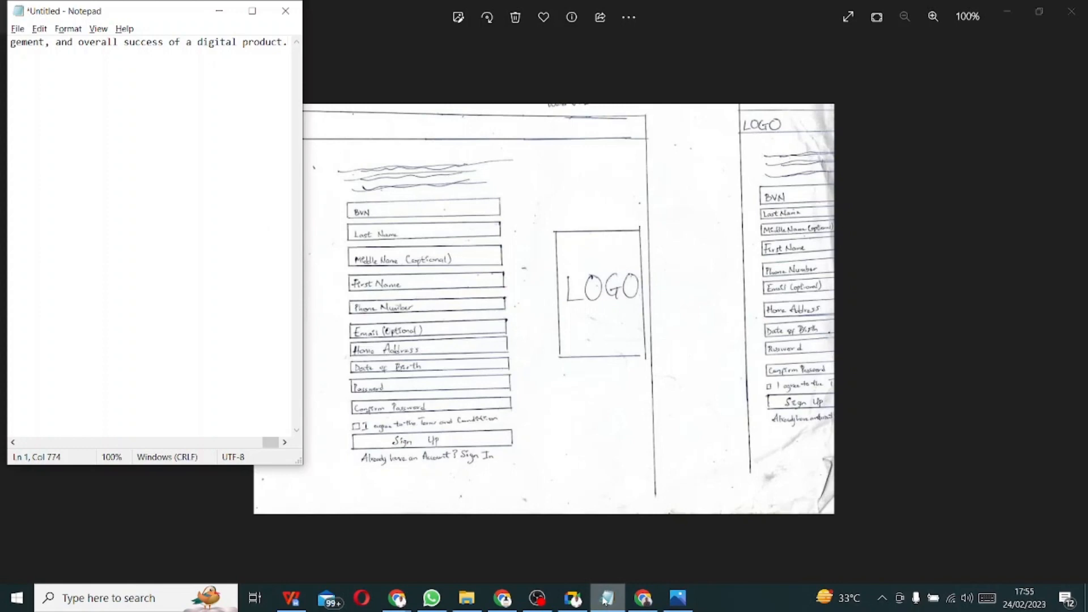
pyautogui.click(577, 479)
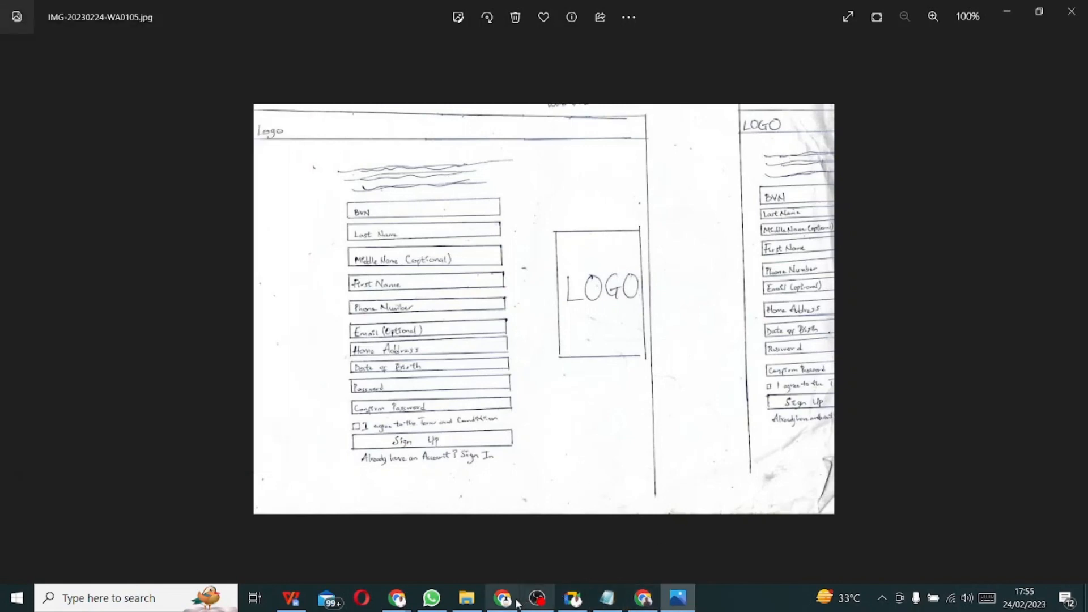
pyautogui.click(644, 600)
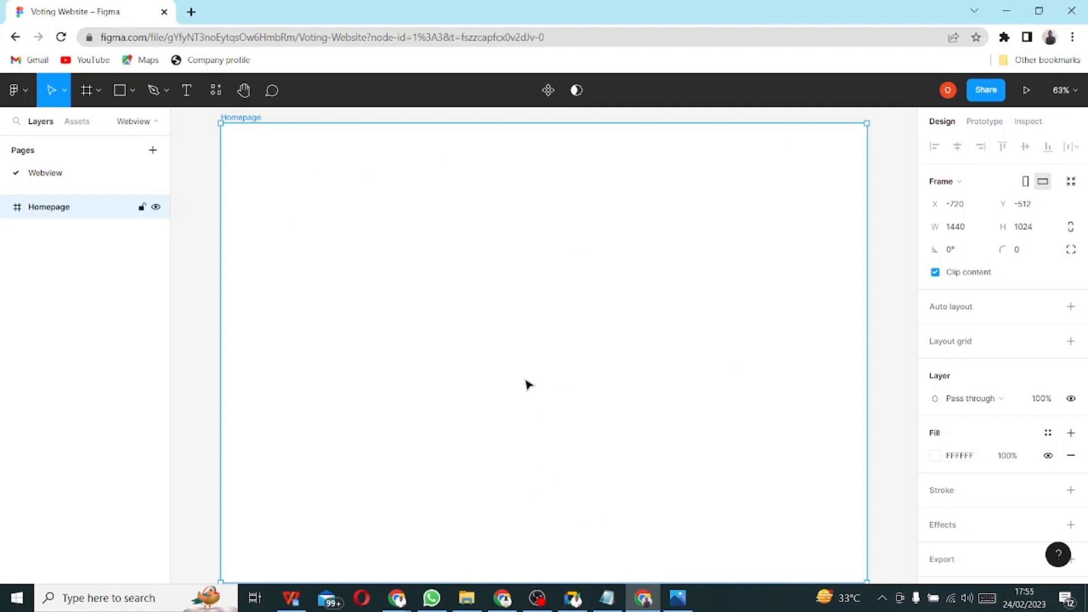
# - Draw a grey D9D9D9 1440×89 header bar across the top of the Homepage frame
pyautogui.click(120, 94)
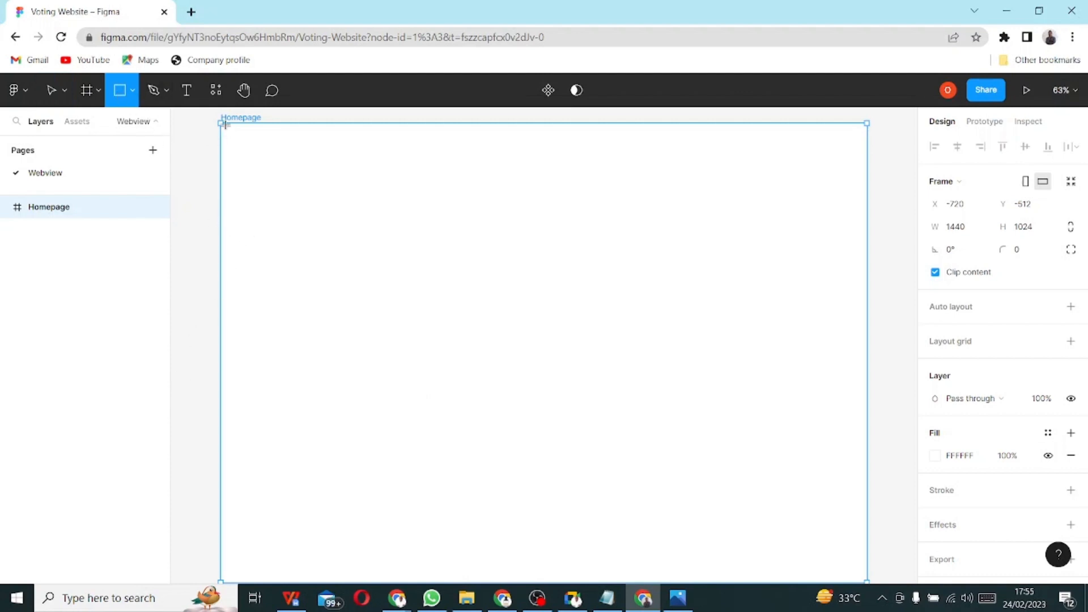
pyautogui.moveTo(220, 123)
pyautogui.mouseDown()
pyautogui.moveTo(321, 160)
pyautogui.moveTo(482, 158)
pyautogui.moveTo(512, 185)
pyautogui.moveTo(875, 177)
pyautogui.moveTo(864, 174)
pyautogui.moveTo(871, 168)
pyautogui.mouseUp()
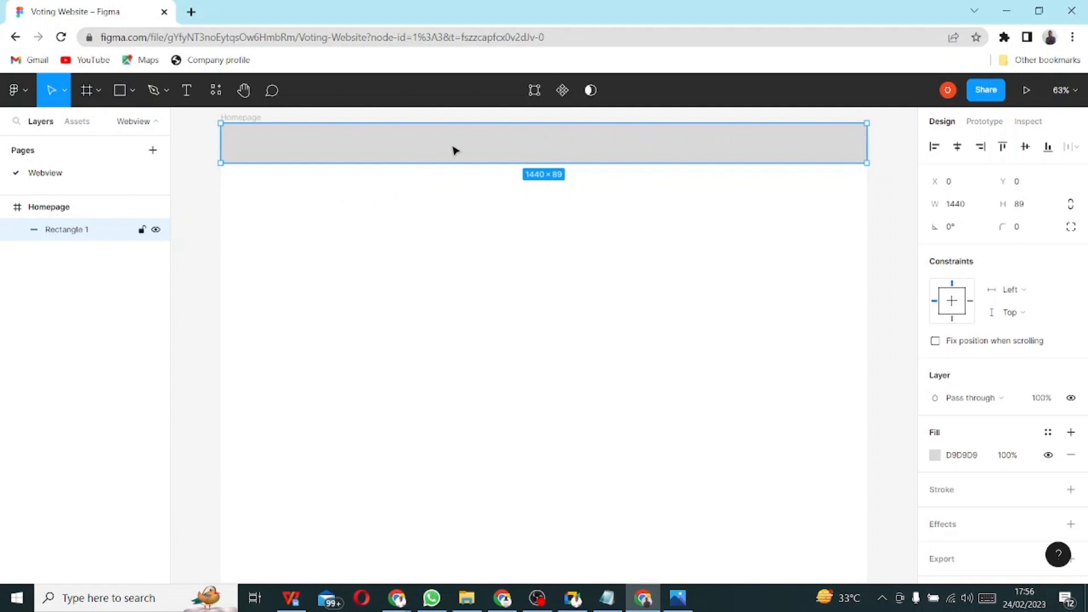
pyautogui.click(426, 264)
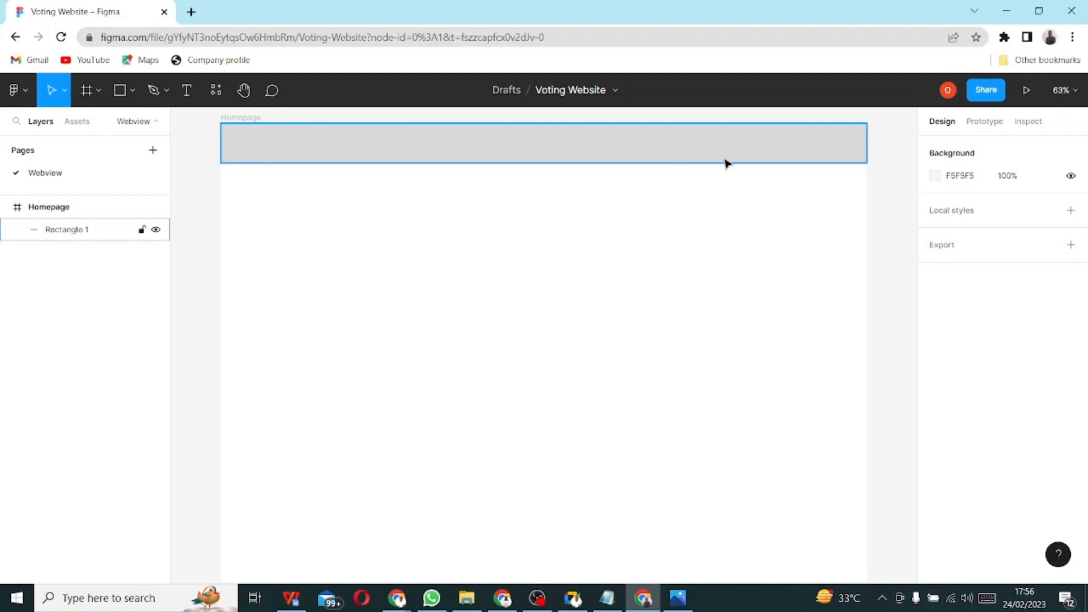
# - Draw a small 167×49 box at the left end of the header bar
pyautogui.click(120, 90)
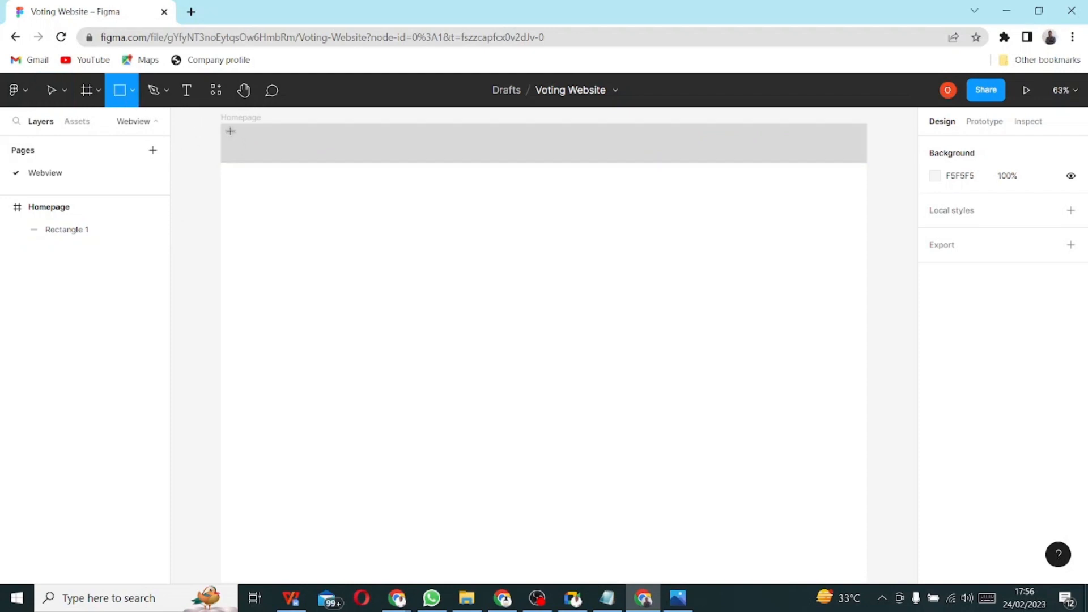
pyautogui.moveTo(229, 130)
pyautogui.mouseDown()
pyautogui.moveTo(252, 148)
pyautogui.moveTo(305, 152)
pyautogui.moveTo(269, 152)
pyautogui.mouseUp()
pyautogui.click(344, 227)
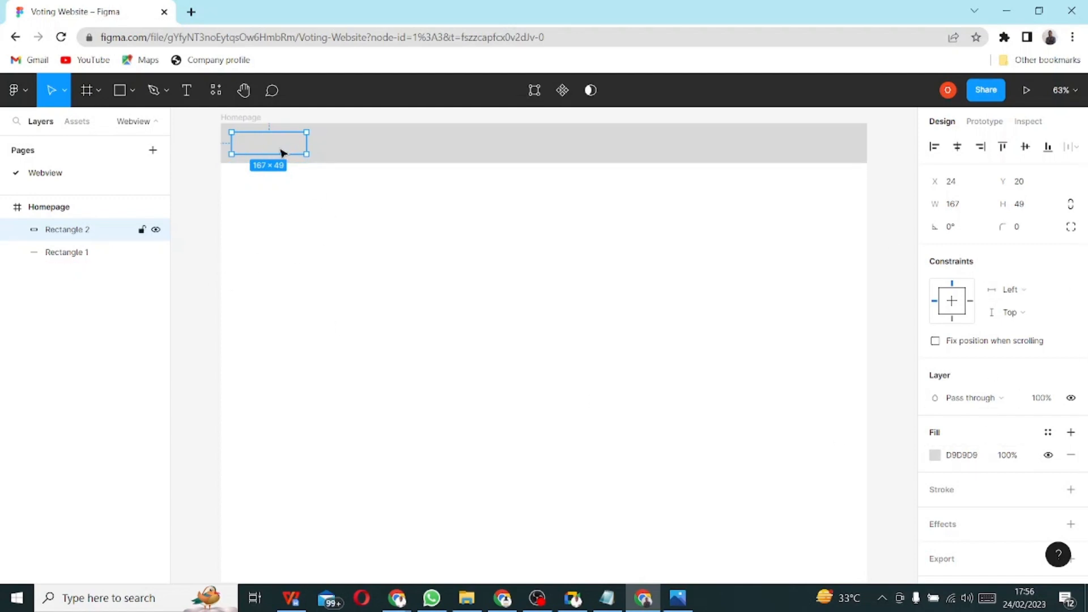
# - Lighten the box's fill to F6F6F6 and nudge it slightly right
pyautogui.click(974, 461)
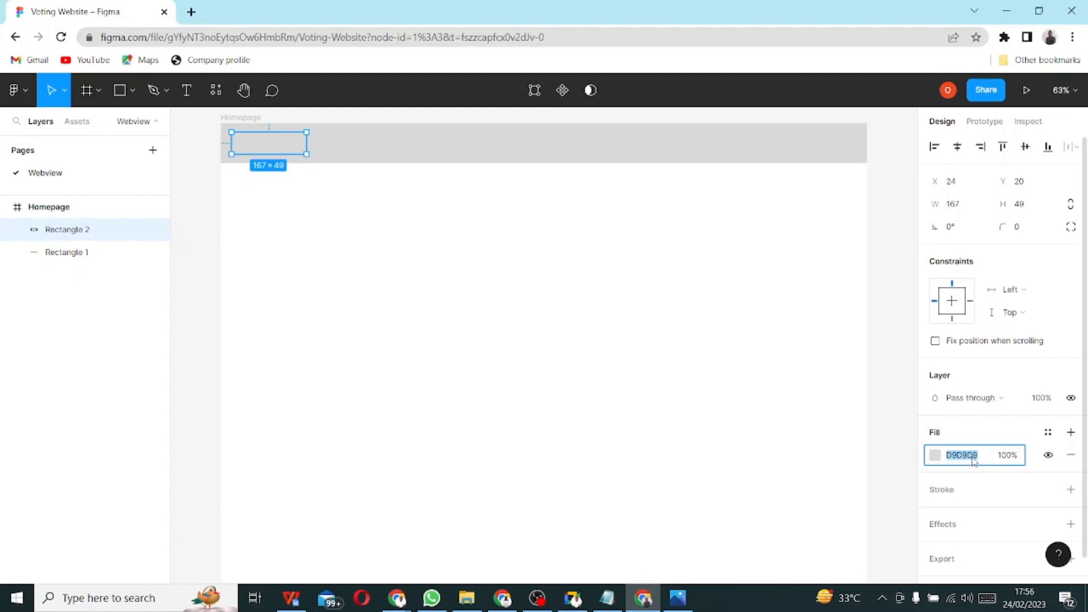
pyautogui.click(935, 457)
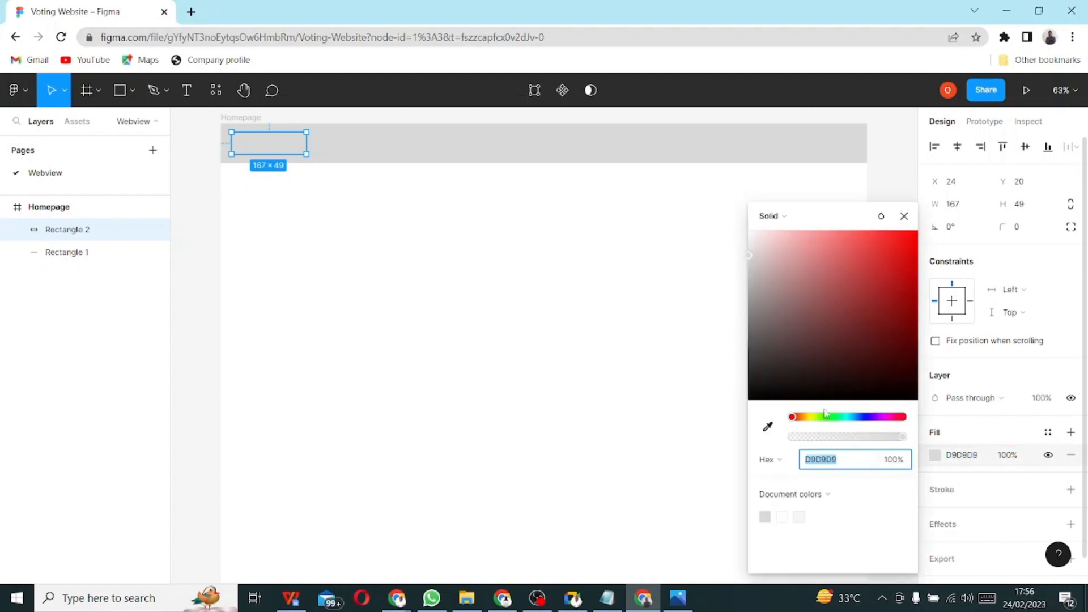
pyautogui.moveTo(750, 253); pyautogui.dragTo(728, 245)
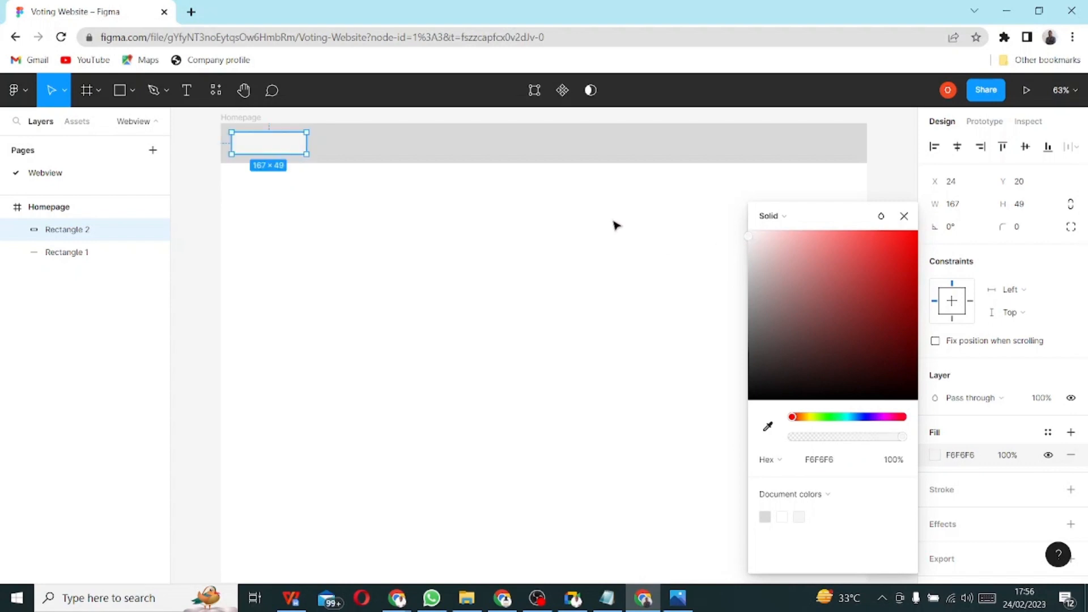
pyautogui.click(554, 205)
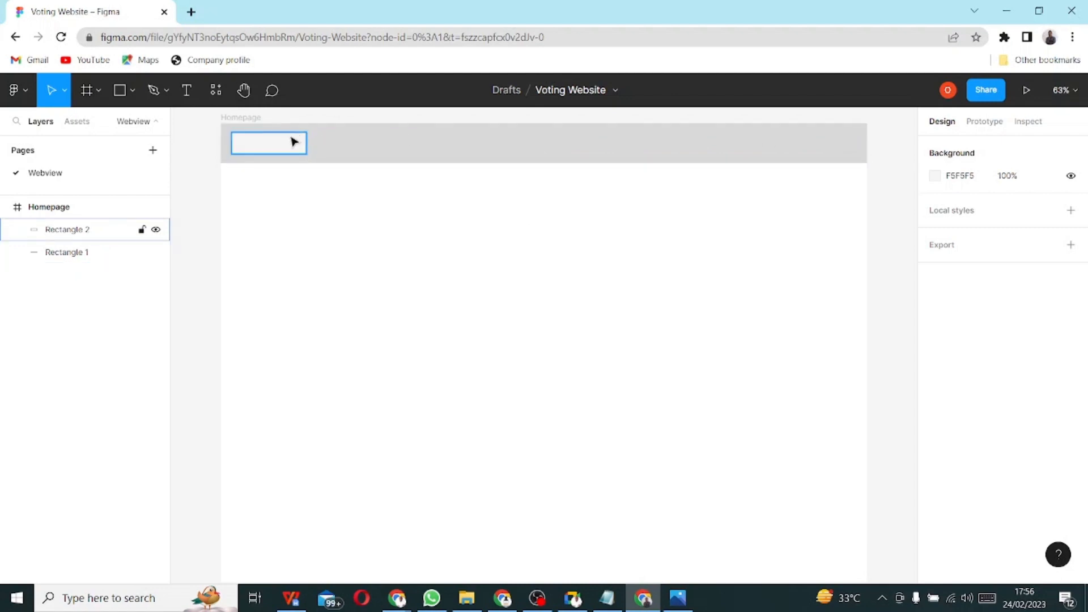
pyautogui.click(263, 146)
pyautogui.moveTo(263, 147)
pyautogui.mouseDown()
pyautogui.moveTo(282, 146)
pyautogui.moveTo(265, 148)
pyautogui.mouseUp()
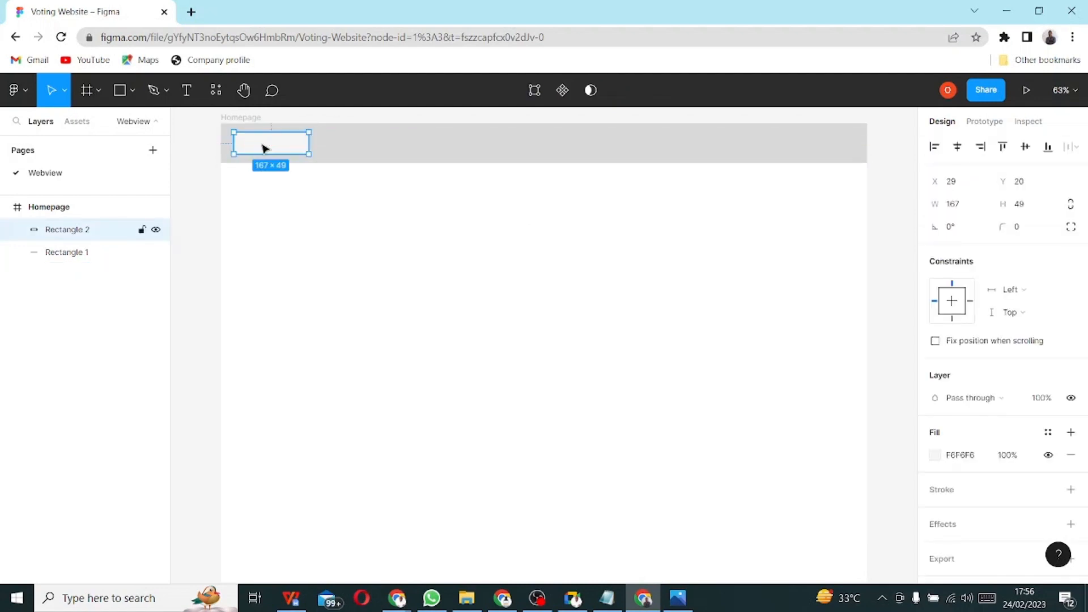
pyautogui.click(389, 160)
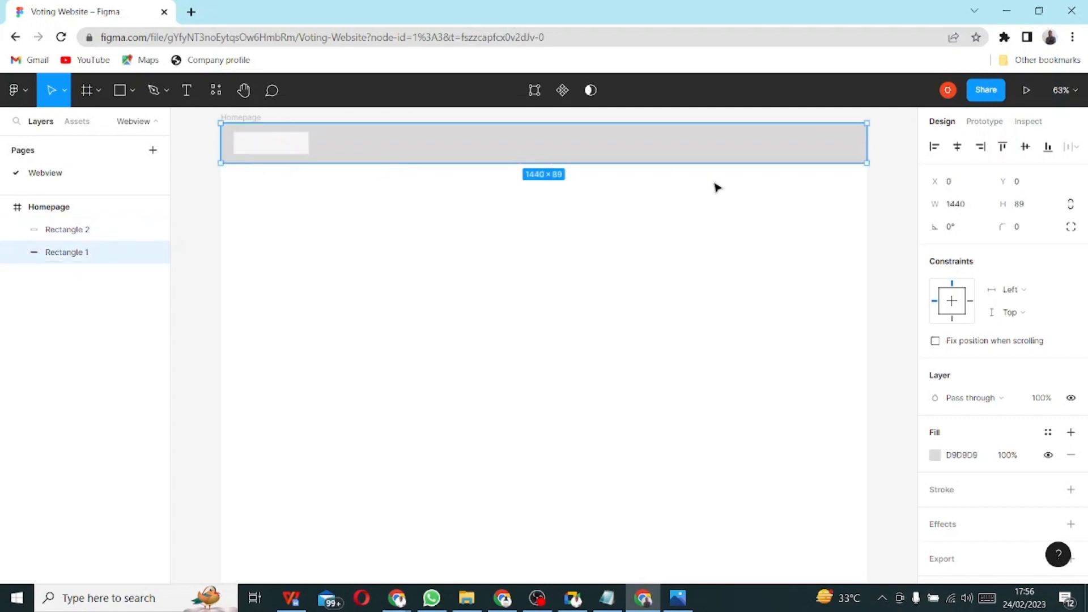
# - Set the header bar's height to 90, nudge it, and lock it
pyautogui.click(1023, 208)
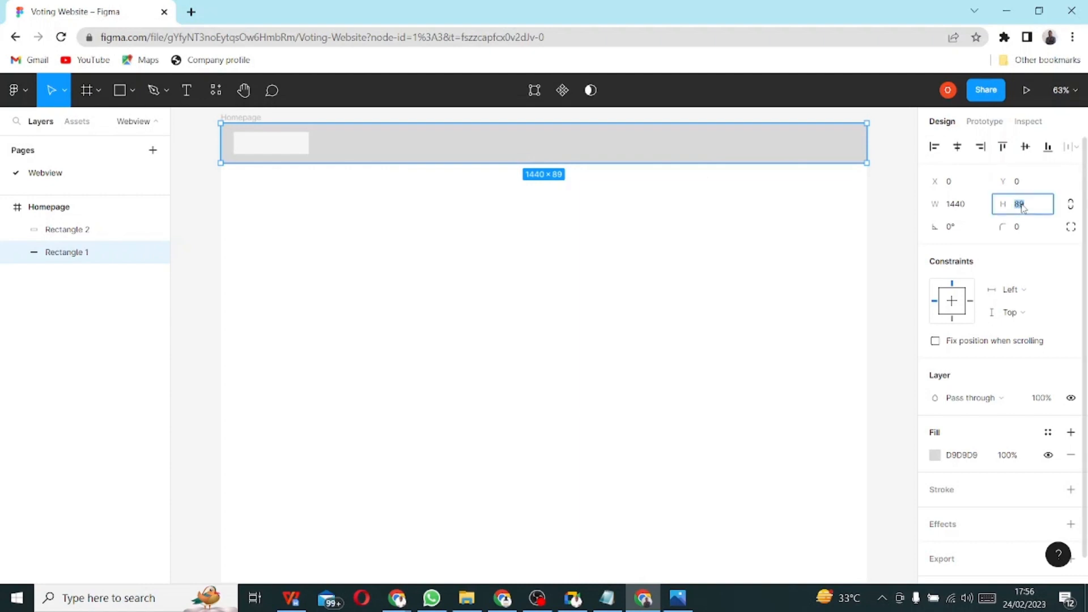
pyautogui.write('90')
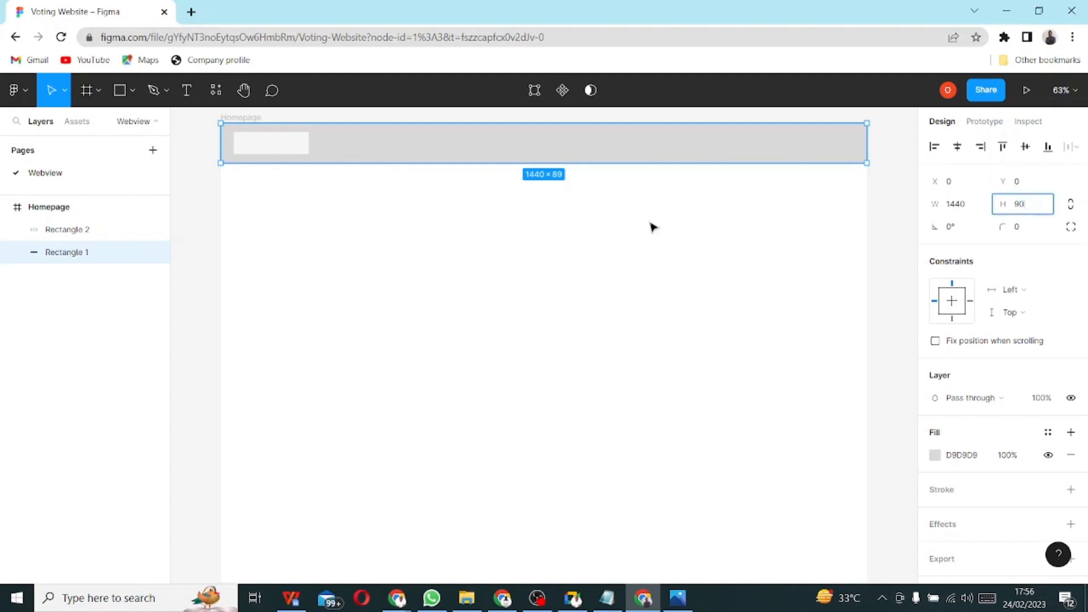
pyautogui.press('Return')
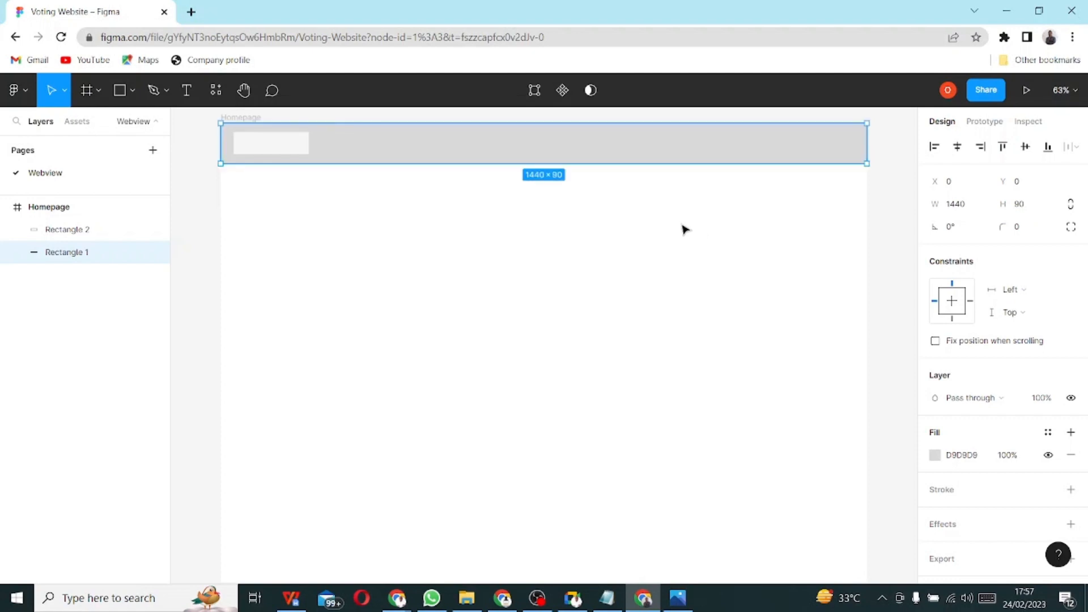
pyautogui.click(683, 228)
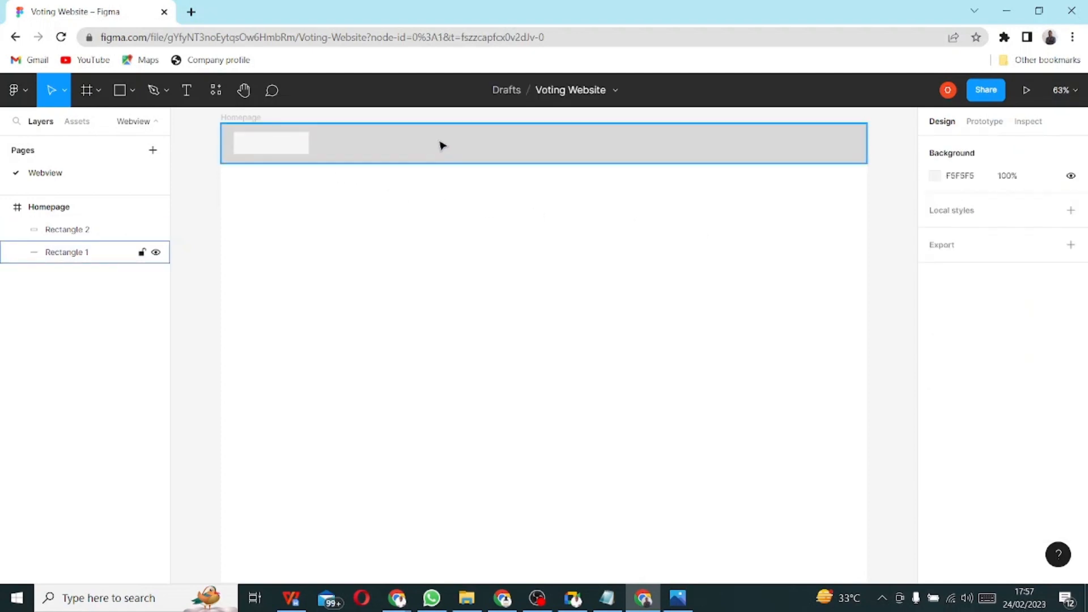
pyautogui.moveTo(499, 149)
pyautogui.mouseDown()
pyautogui.moveTo(530, 144)
pyautogui.moveTo(510, 143)
pyautogui.mouseUp()
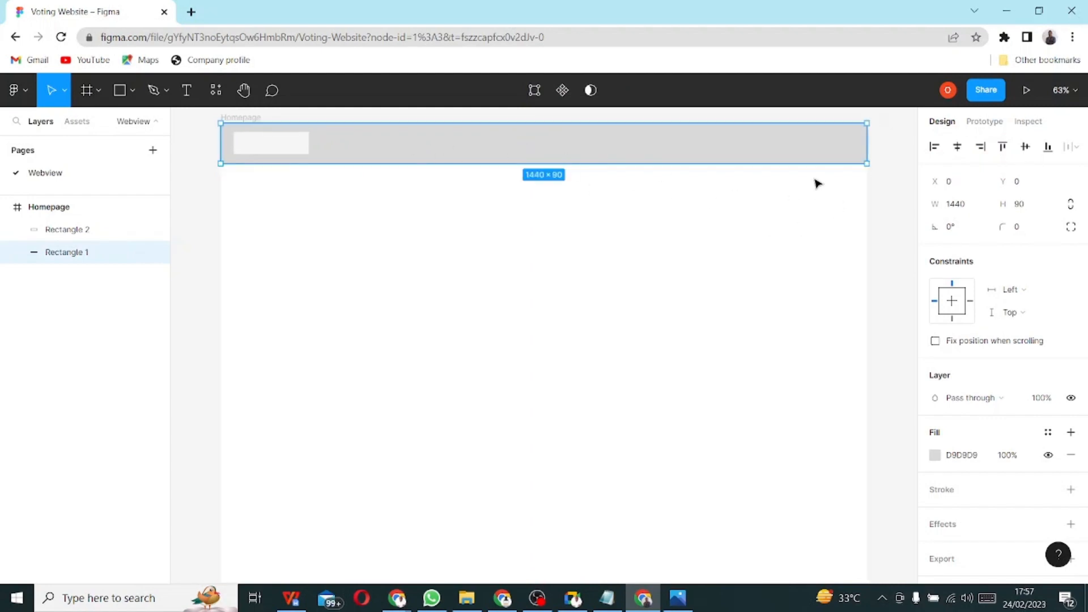
pyautogui.rightClick(693, 154)
pyautogui.click(651, 148)
pyautogui.click(143, 253)
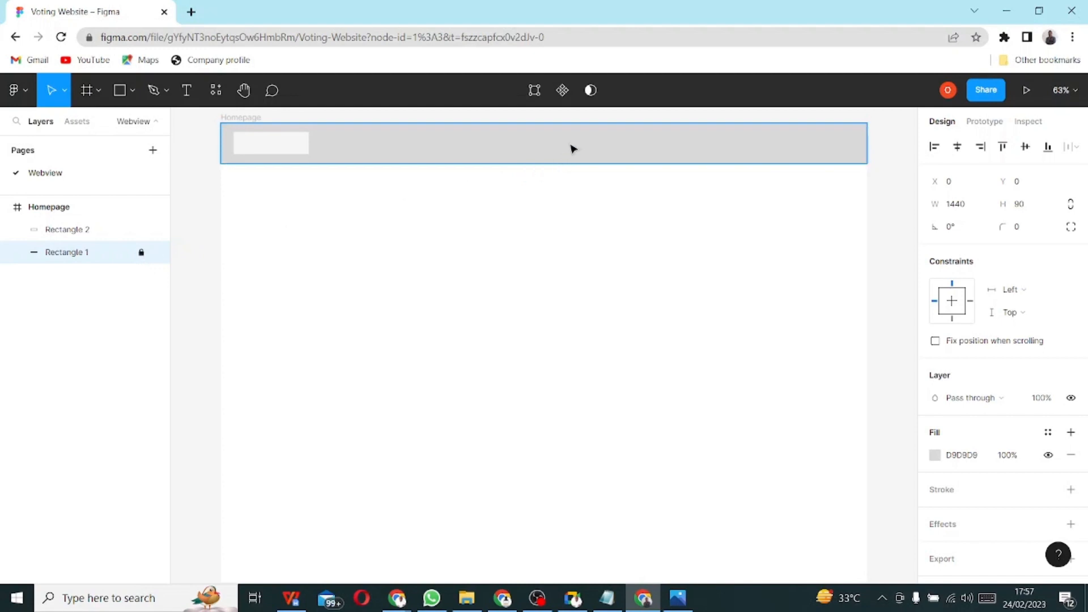
# - Unlock the header bar, realign it to the frame top, relock it, and select the left box
pyautogui.moveTo(570, 142); pyautogui.dragTo(380, 170)
pyautogui.click(142, 253)
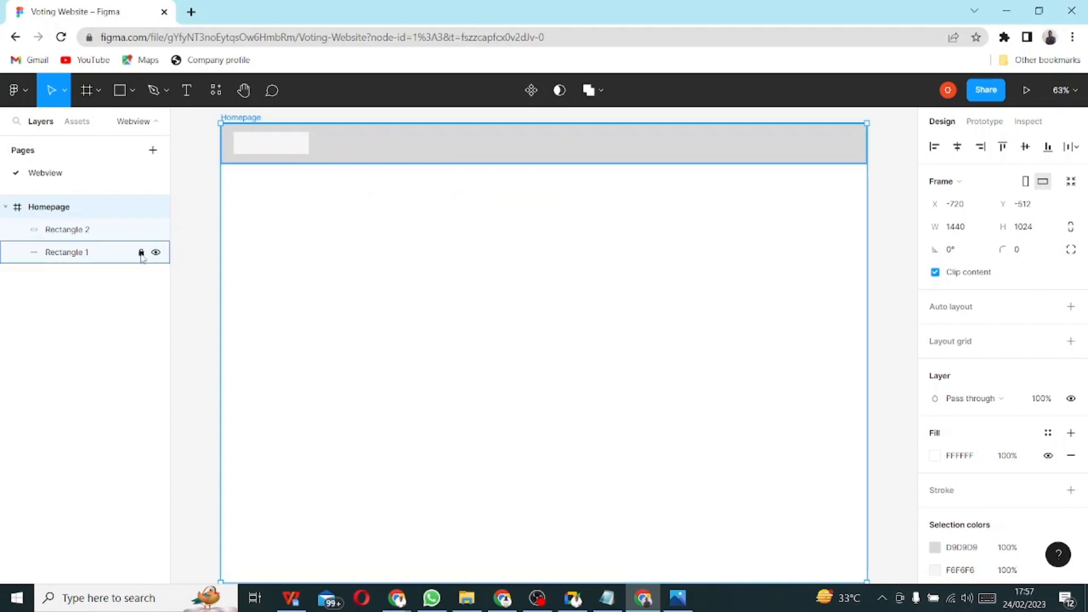
pyautogui.moveTo(486, 141); pyautogui.dragTo(485, 173)
pyautogui.click(474, 194)
pyautogui.click(536, 205)
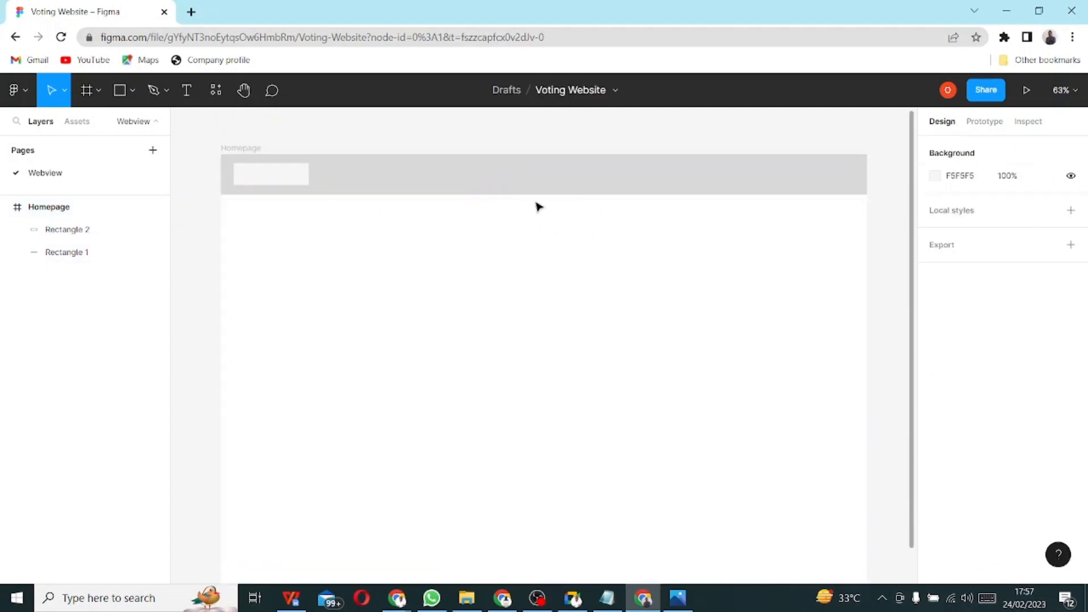
pyautogui.click(596, 183)
pyautogui.moveTo(596, 183)
pyautogui.mouseDown()
pyautogui.moveTo(561, 270)
pyautogui.moveTo(622, 226)
pyautogui.moveTo(595, 182)
pyautogui.mouseUp()
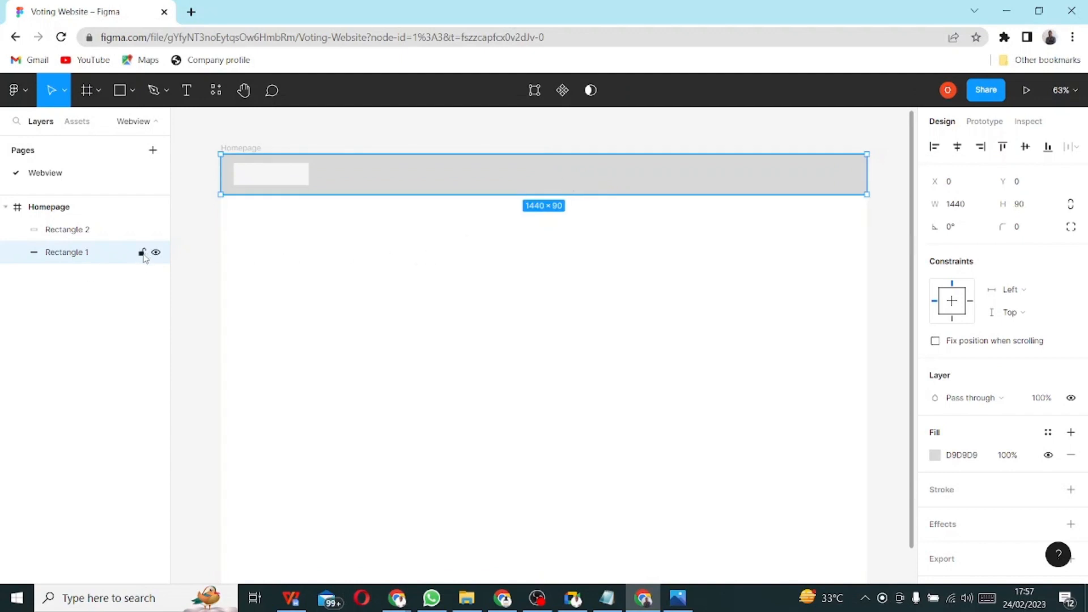
pyautogui.click(143, 253)
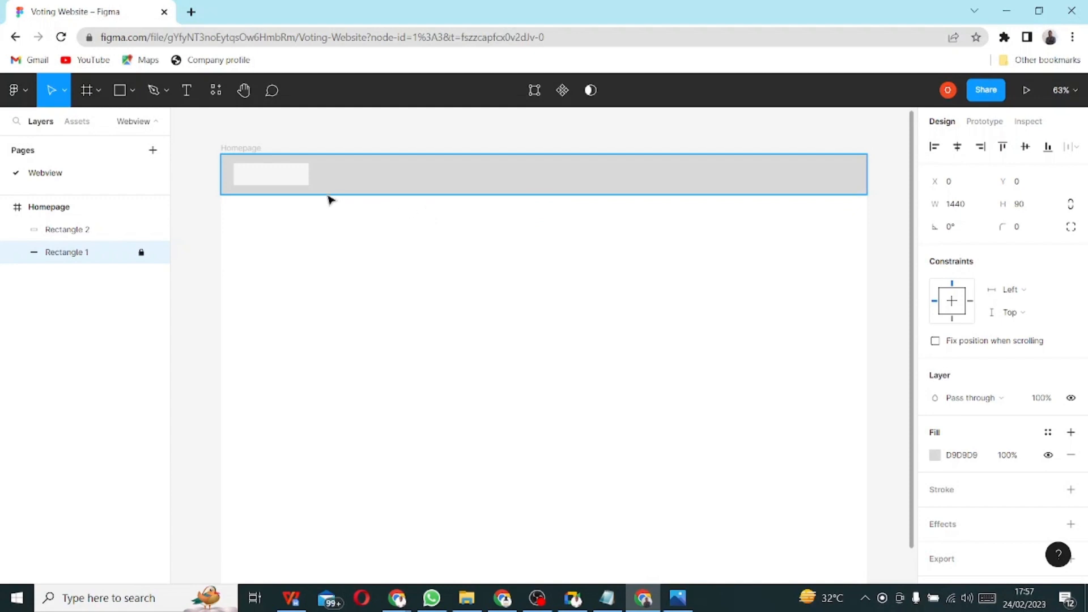
pyautogui.click(277, 178)
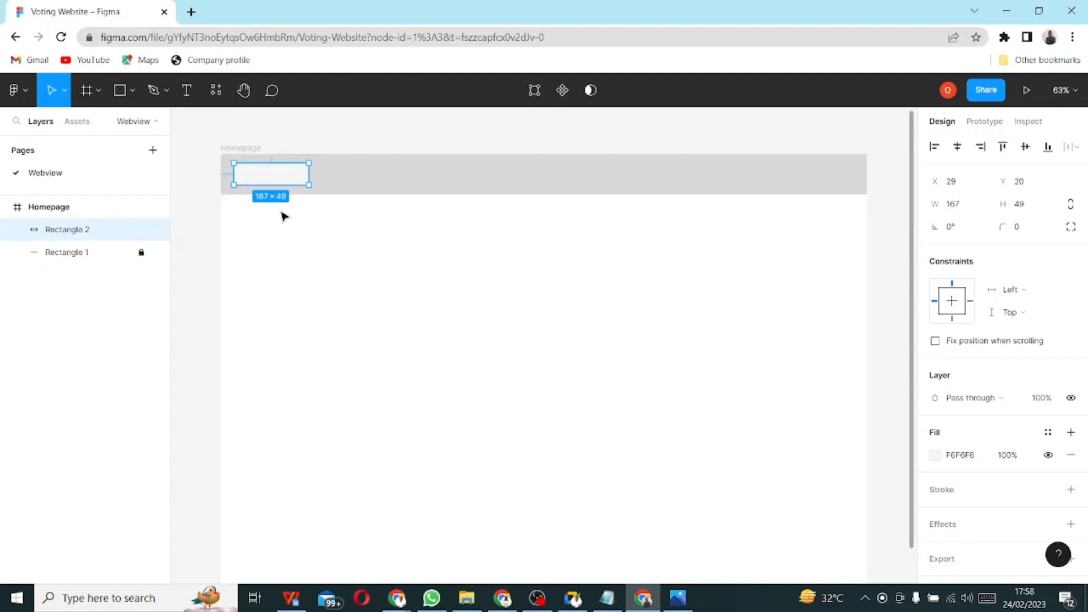
# - Copy the 167×49 F6F6F6 header rectangle and place the copy at the header's right end, X 904
pyautogui.rightClick(287, 178)
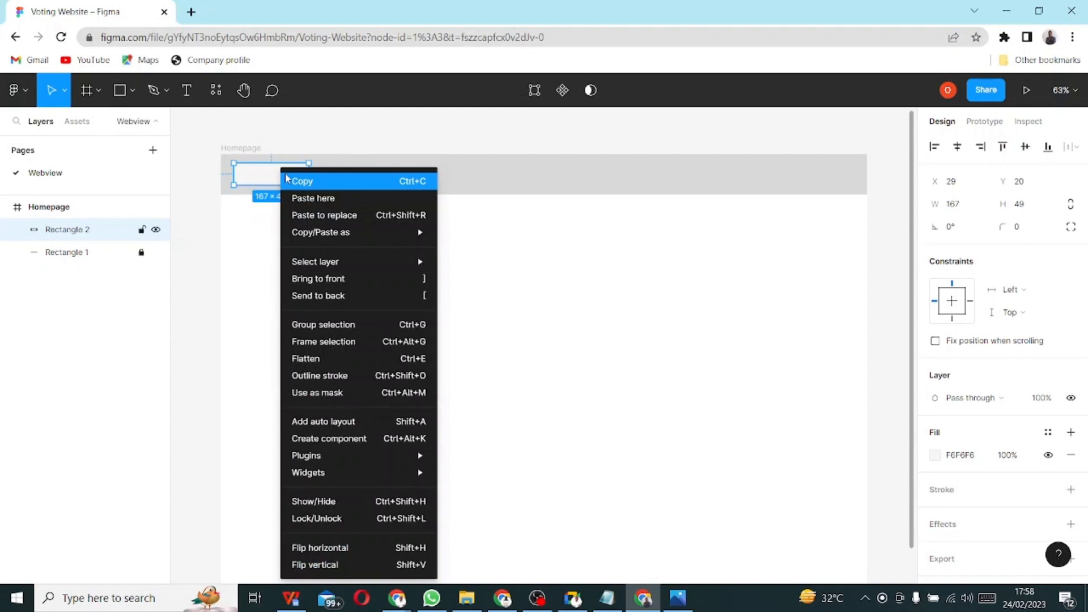
pyautogui.moveTo(421, 230)
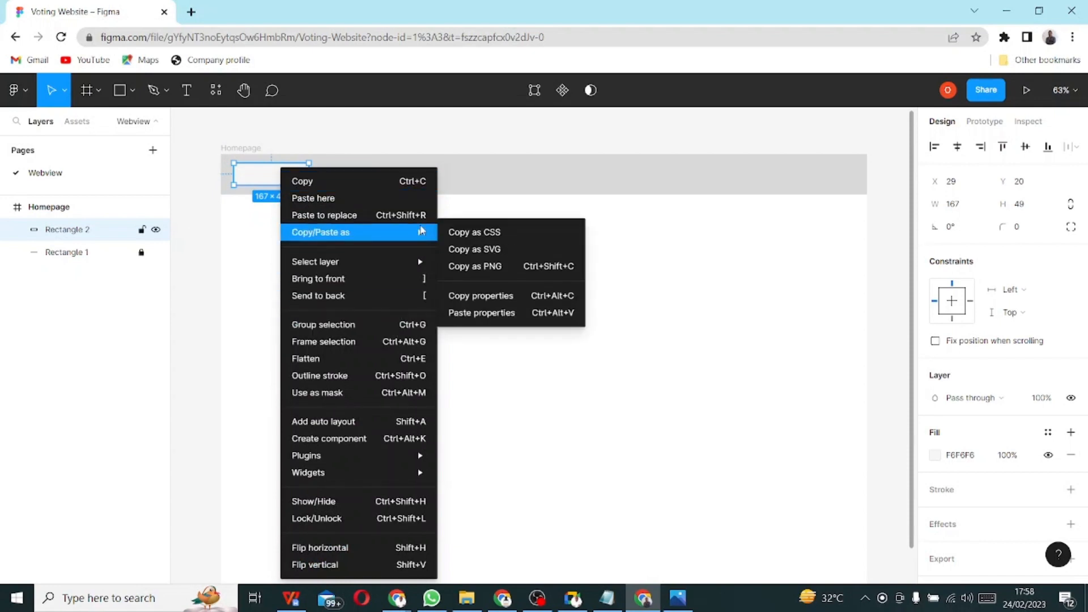
pyautogui.click(343, 182)
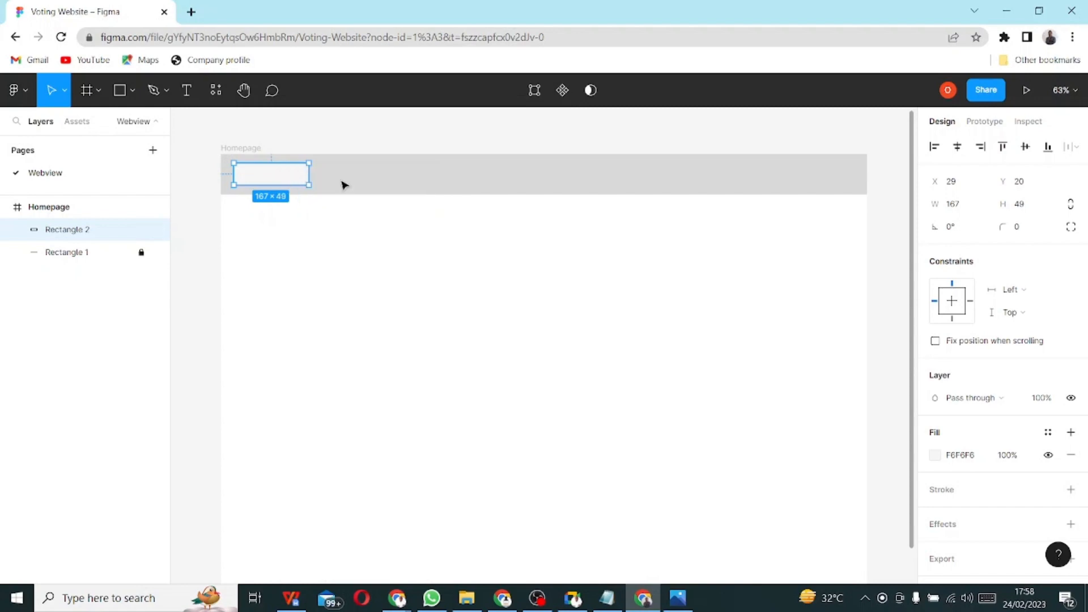
pyautogui.rightClick(405, 291)
pyautogui.click(434, 164)
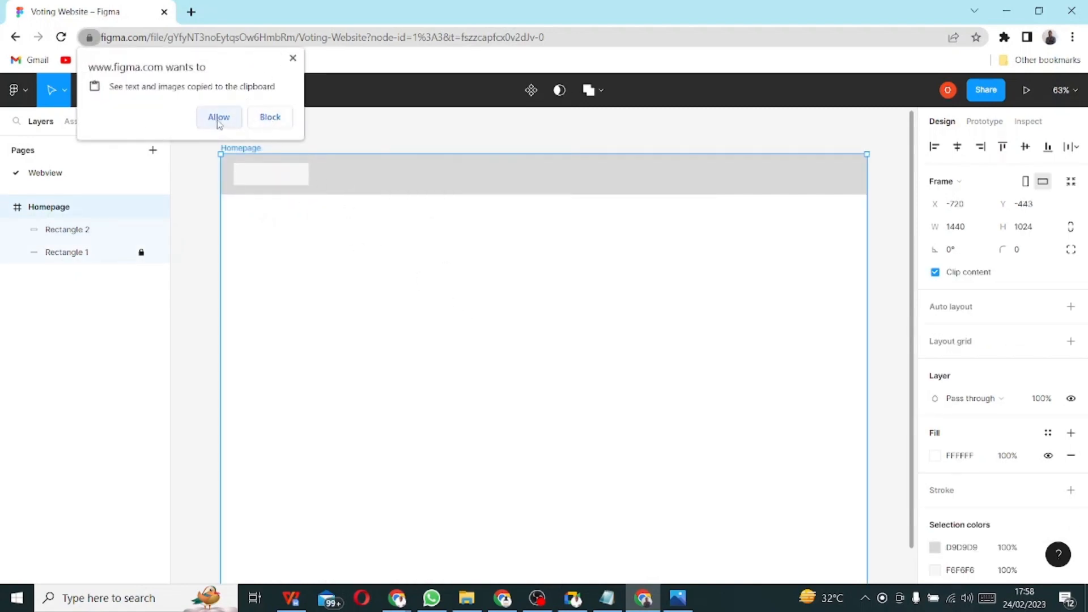
pyautogui.click(292, 58)
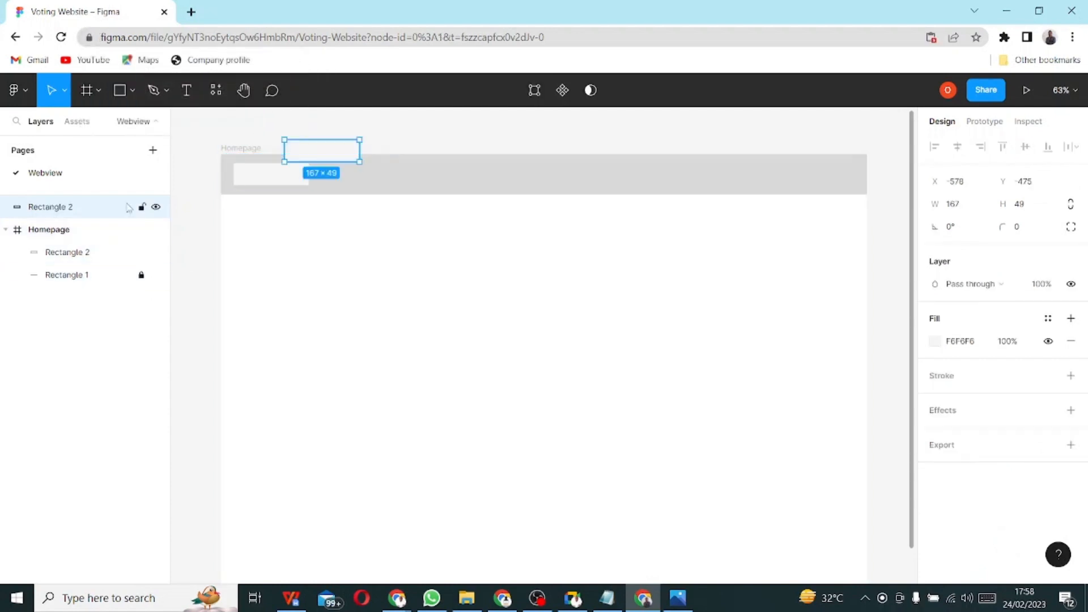
pyautogui.moveTo(93, 212); pyautogui.dragTo(96, 235)
pyautogui.moveTo(338, 156); pyautogui.dragTo(681, 181)
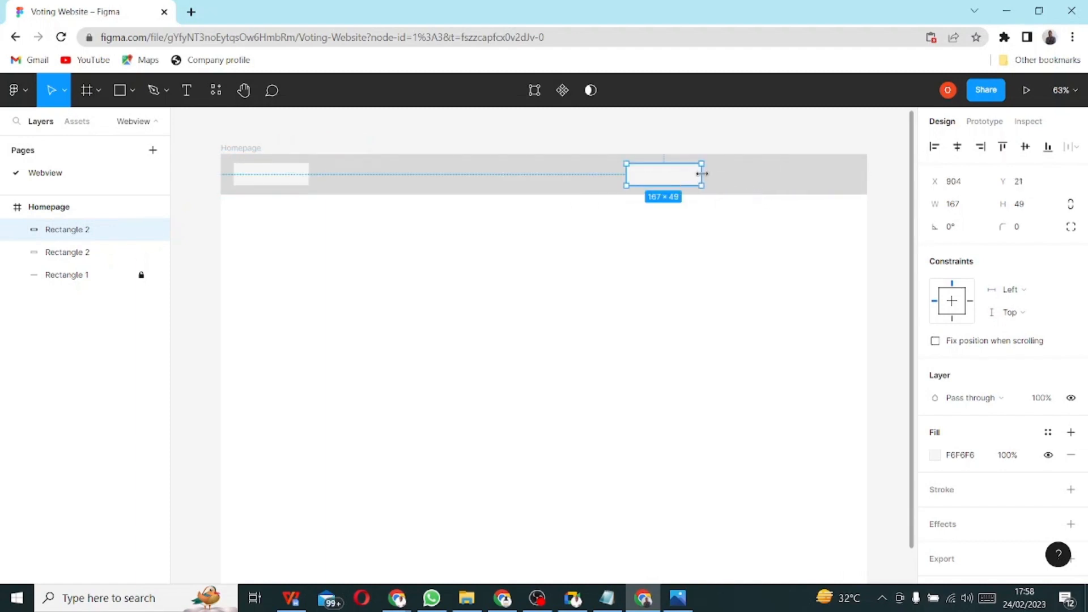
pyautogui.click(269, 182)
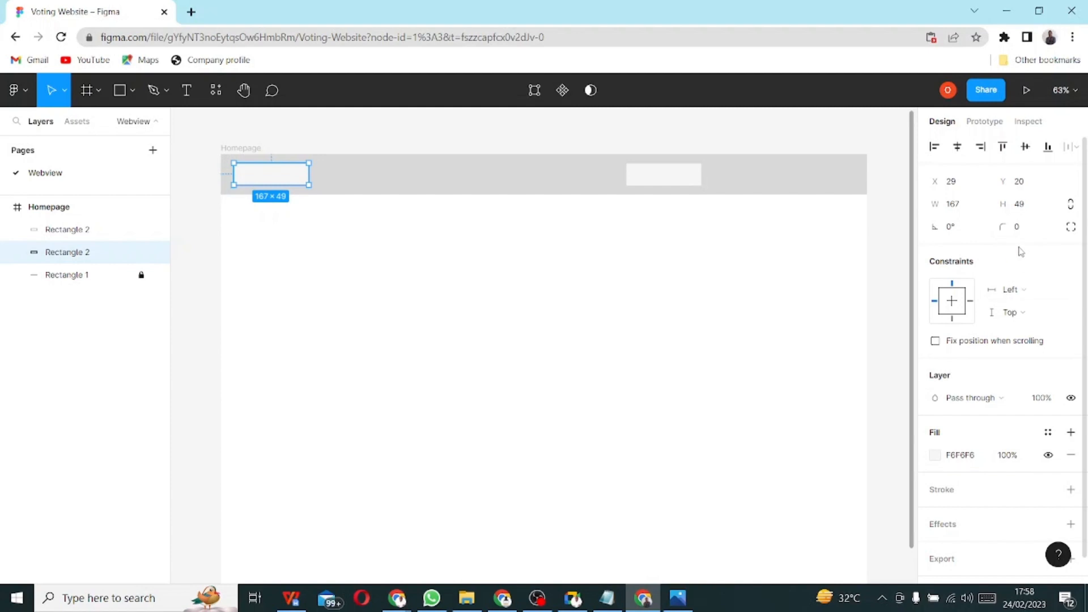
# - Set the left rectangle's height to 50 and resize the right rectangle to 100×40
pyautogui.click(1023, 206)
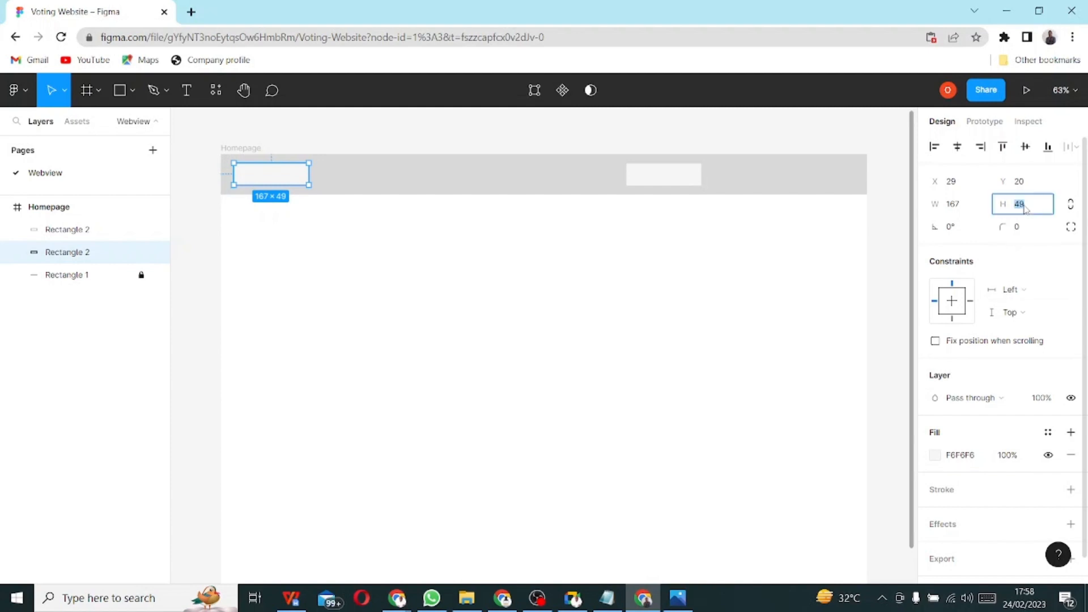
pyautogui.write('50')
pyautogui.click(663, 177)
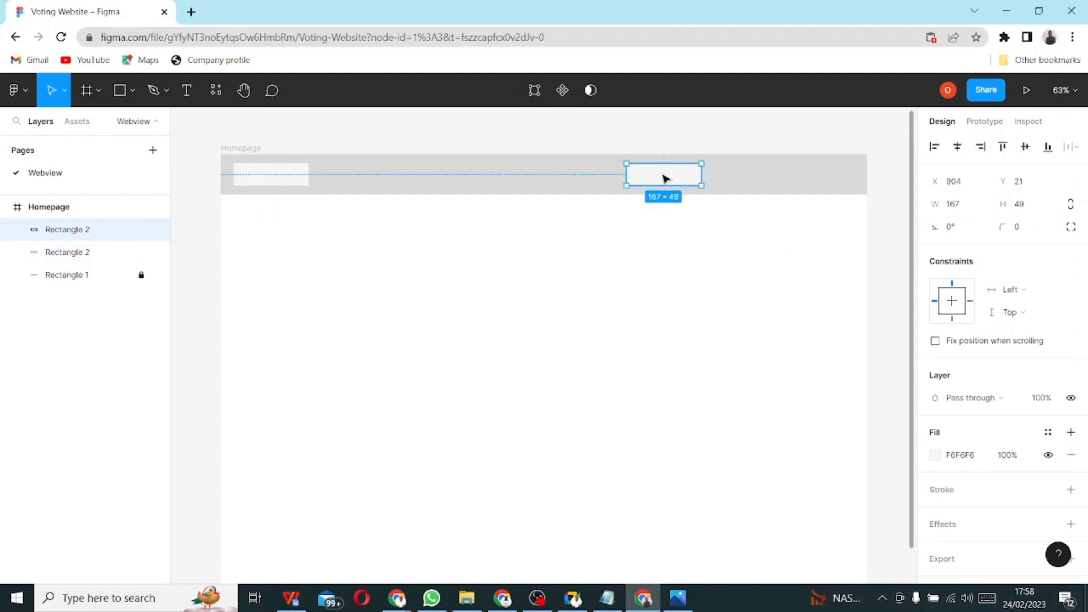
pyautogui.click(1021, 206)
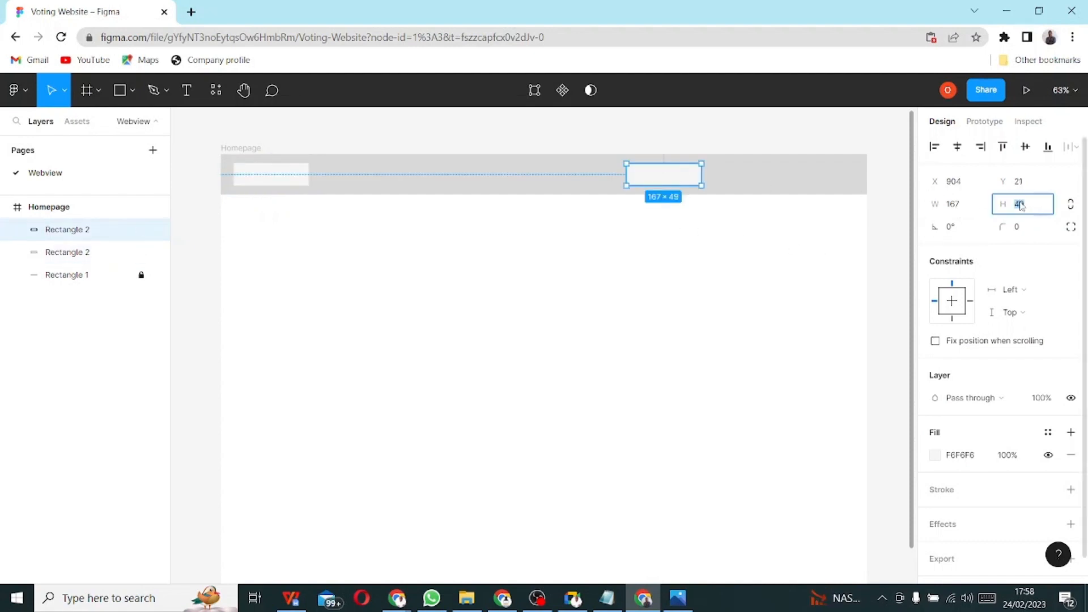
pyautogui.write('40')
pyautogui.press('Return')
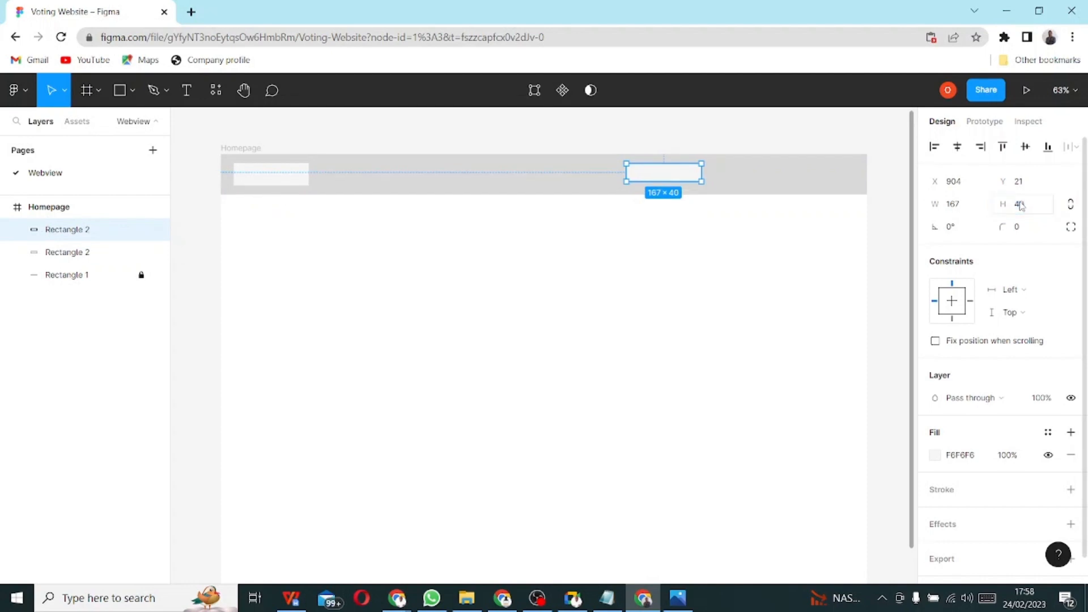
pyautogui.click(956, 210)
pyautogui.write('100')
pyautogui.press('Return')
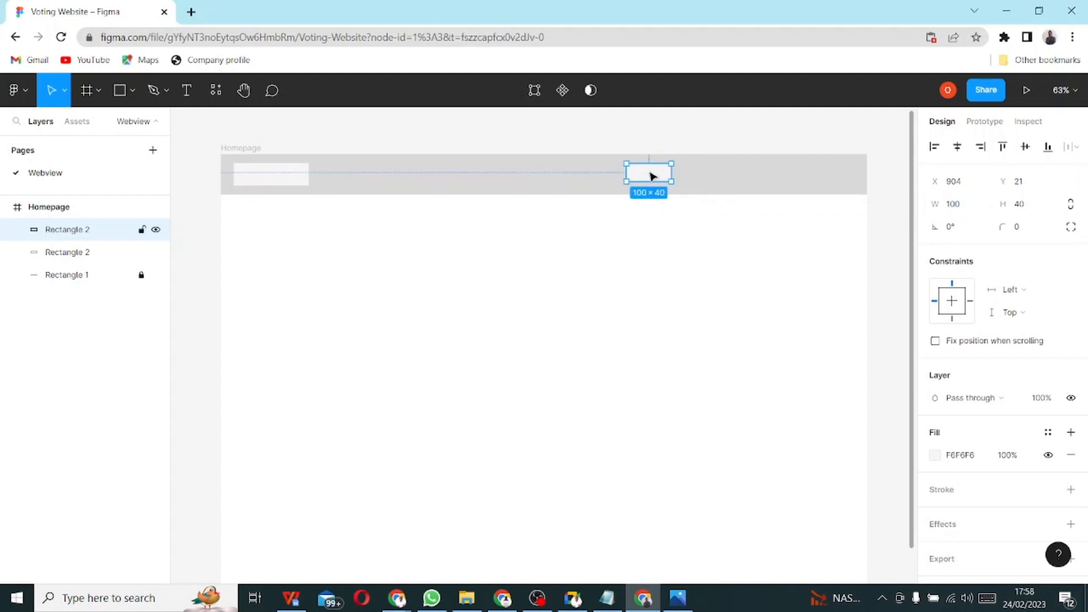
# - Shift the 100×40 box left, paste copies into the header, then delete the extra duplicates
pyautogui.moveTo(649, 178); pyautogui.dragTo(639, 178)
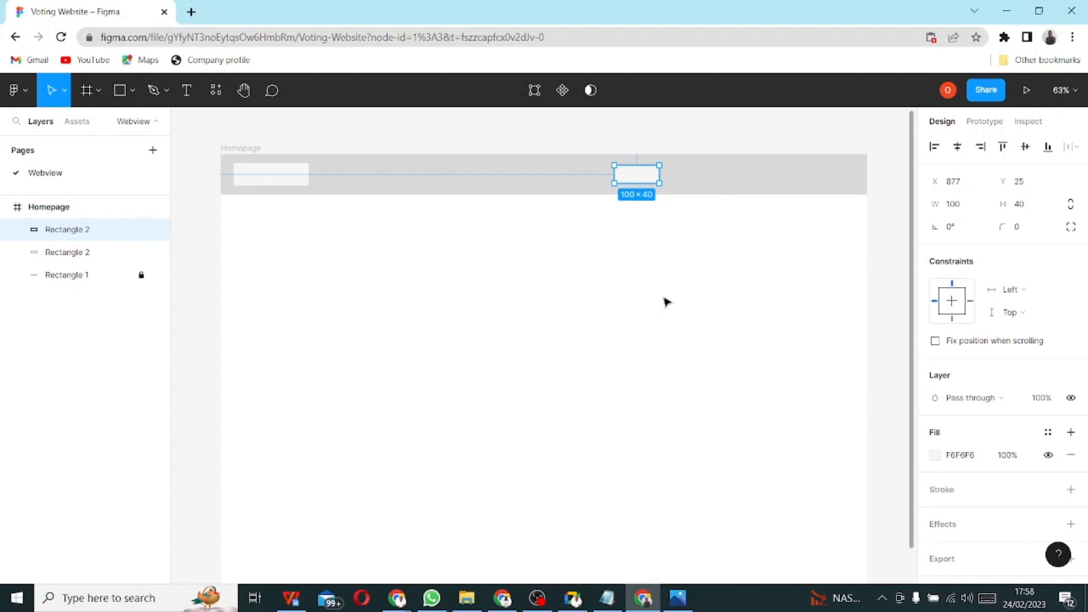
pyautogui.rightClick(640, 184)
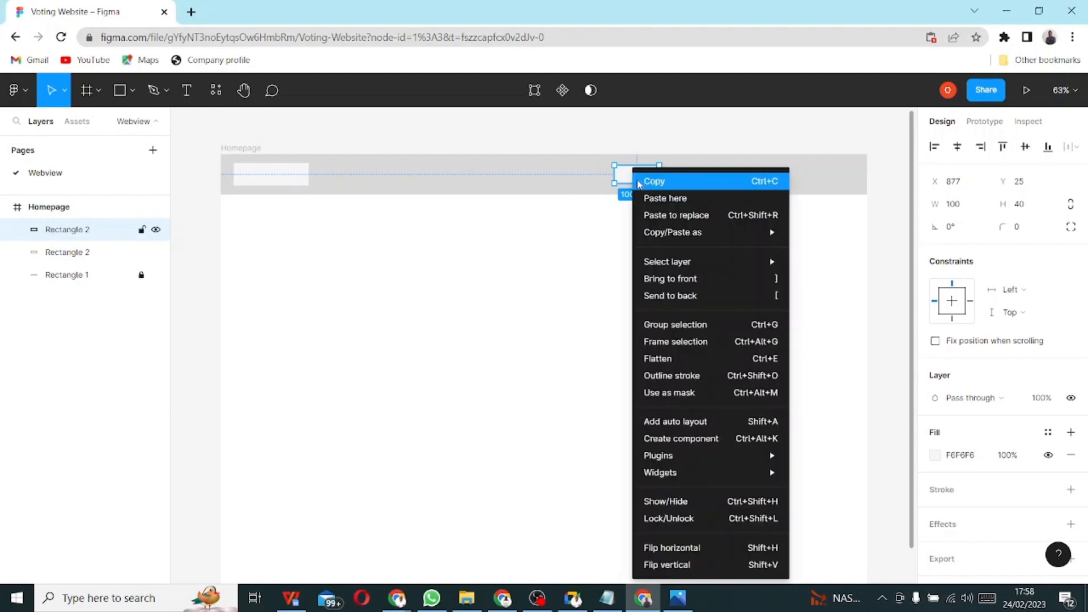
pyautogui.click(662, 186)
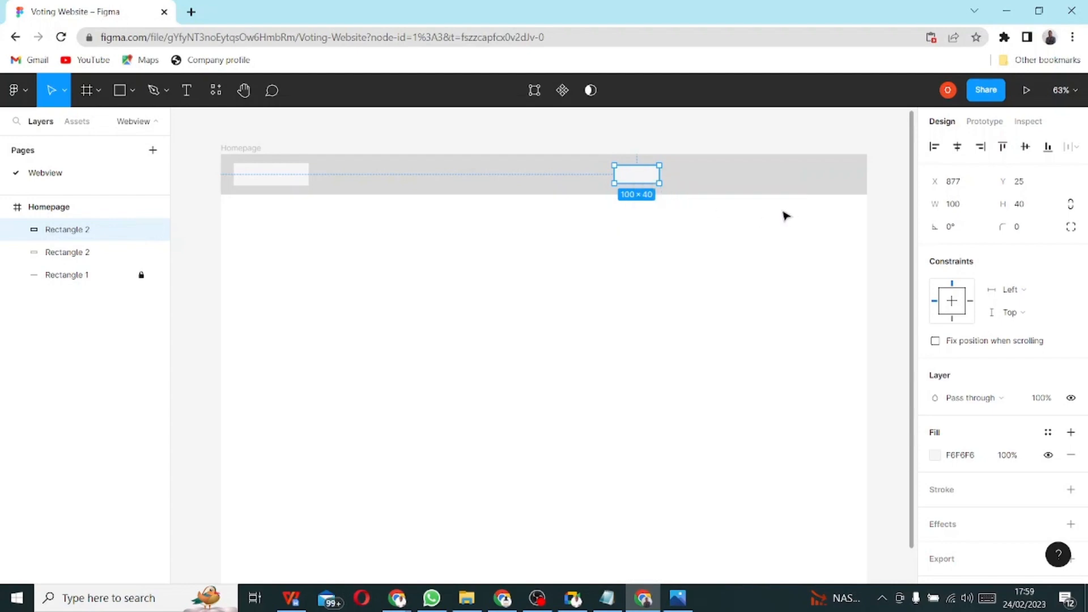
pyautogui.rightClick(688, 173)
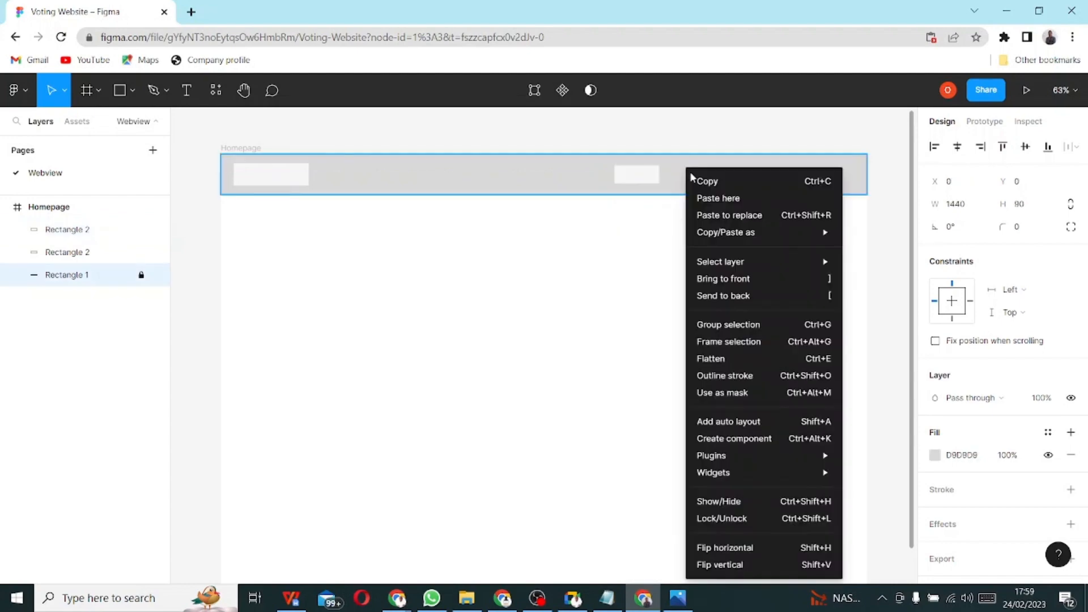
pyautogui.click(744, 204)
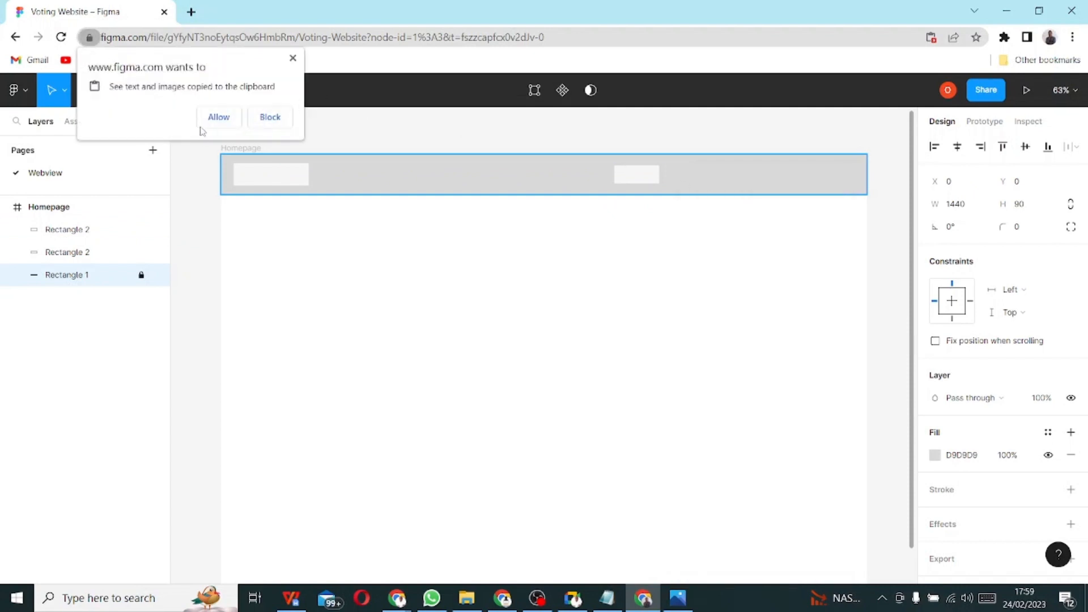
pyautogui.click(214, 121)
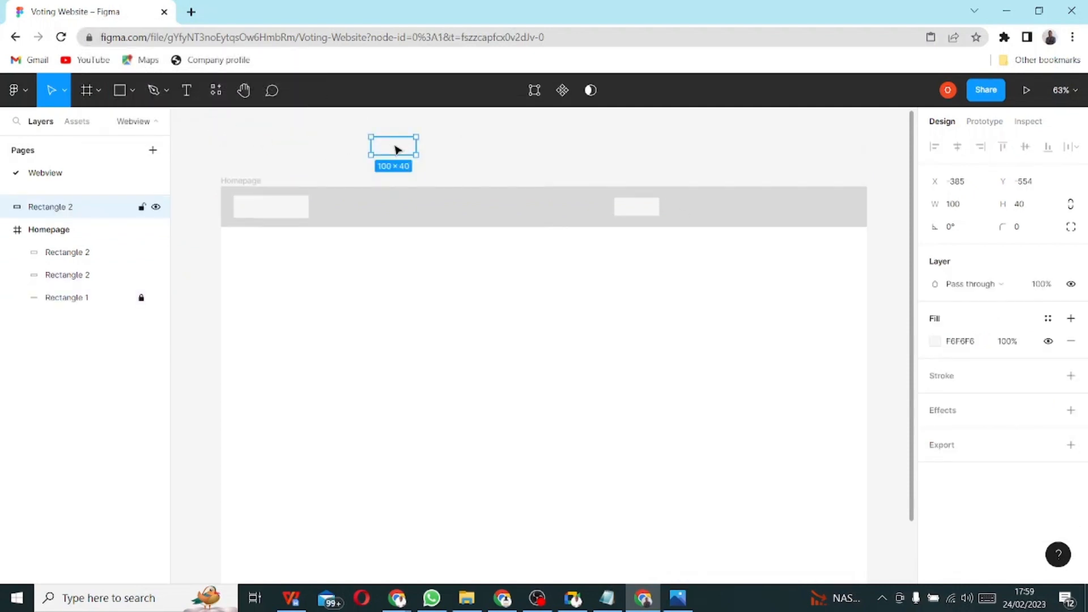
pyautogui.moveTo(399, 151); pyautogui.dragTo(701, 209)
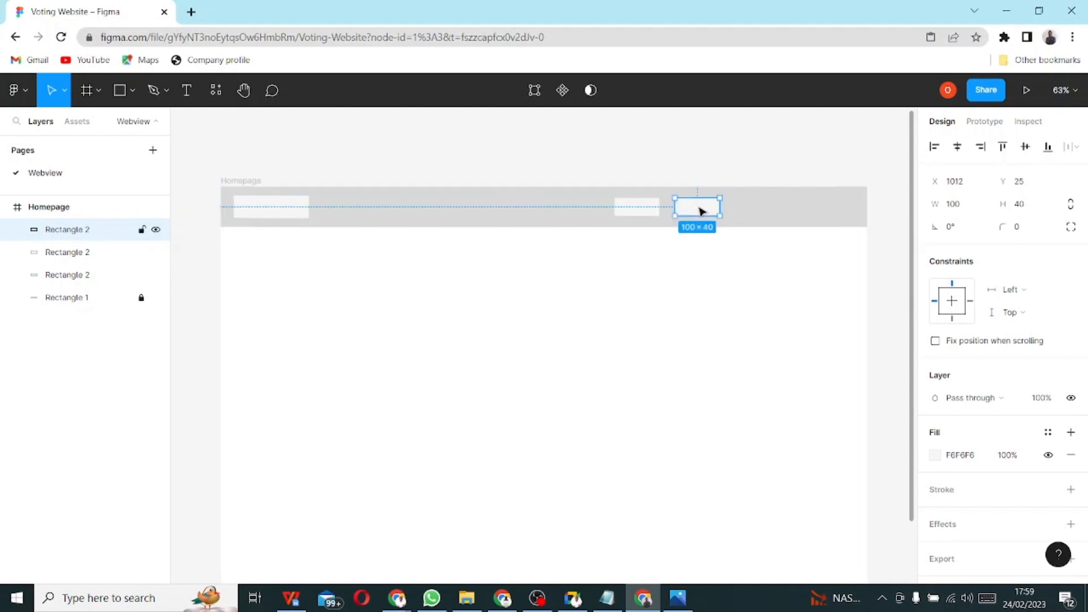
pyautogui.moveTo(702, 211); pyautogui.dragTo(773, 211)
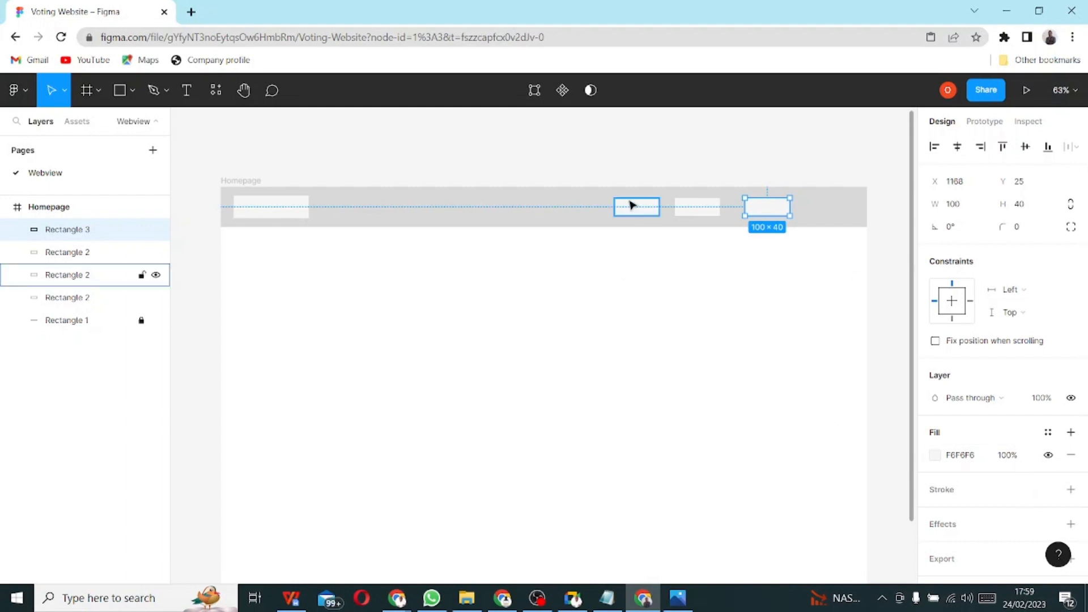
pyautogui.press('Delete')
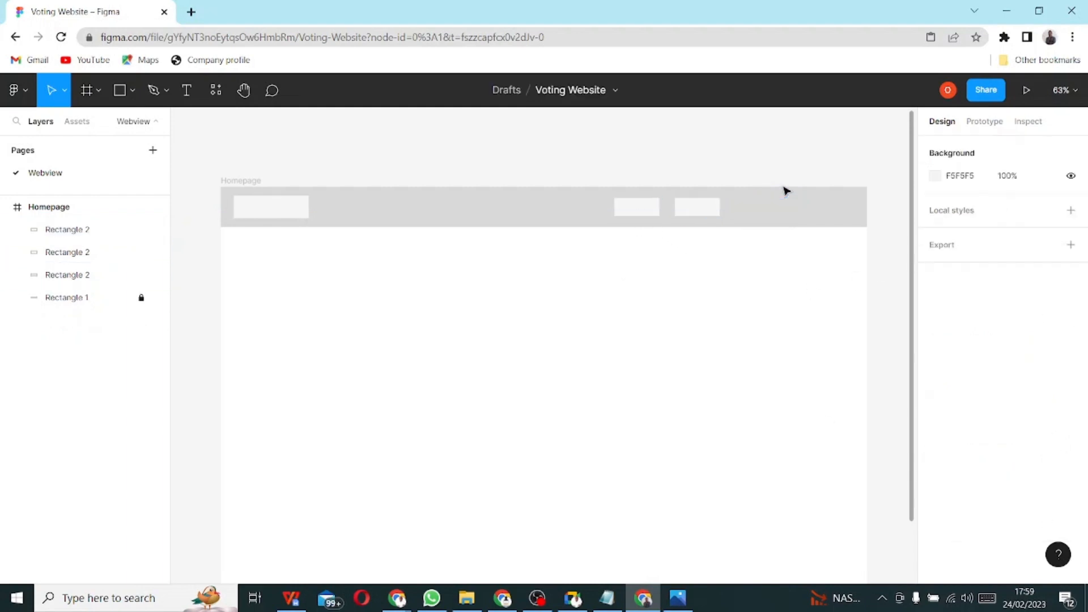
pyautogui.click(703, 207)
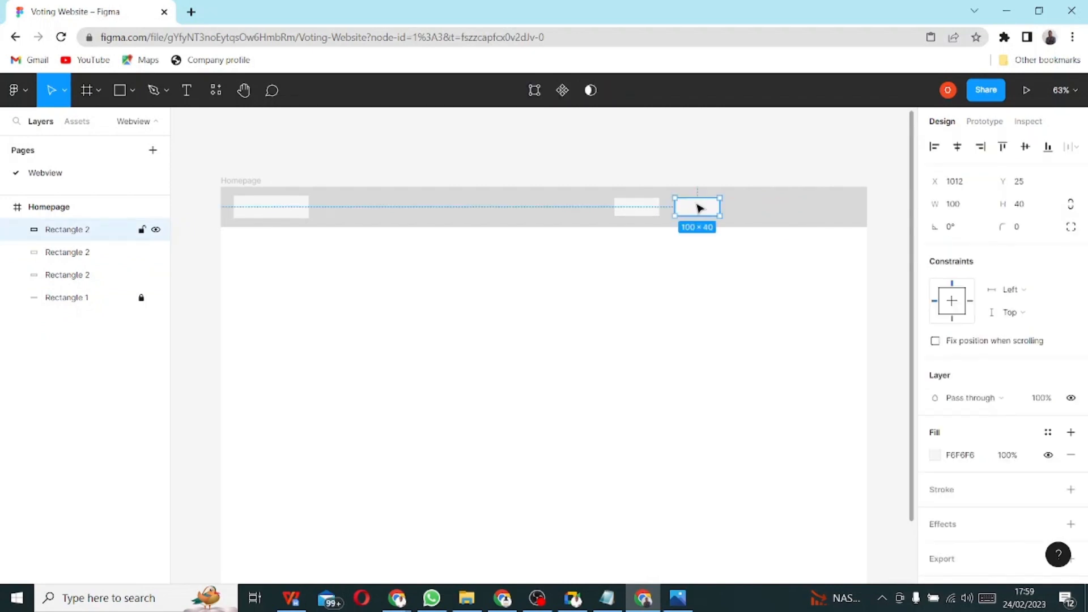
pyautogui.press('Delete')
# - Alt-drag a duplicate to the right and repeat it with Ctrl+D for three evenly spaced boxes
pyautogui.click(638, 210)
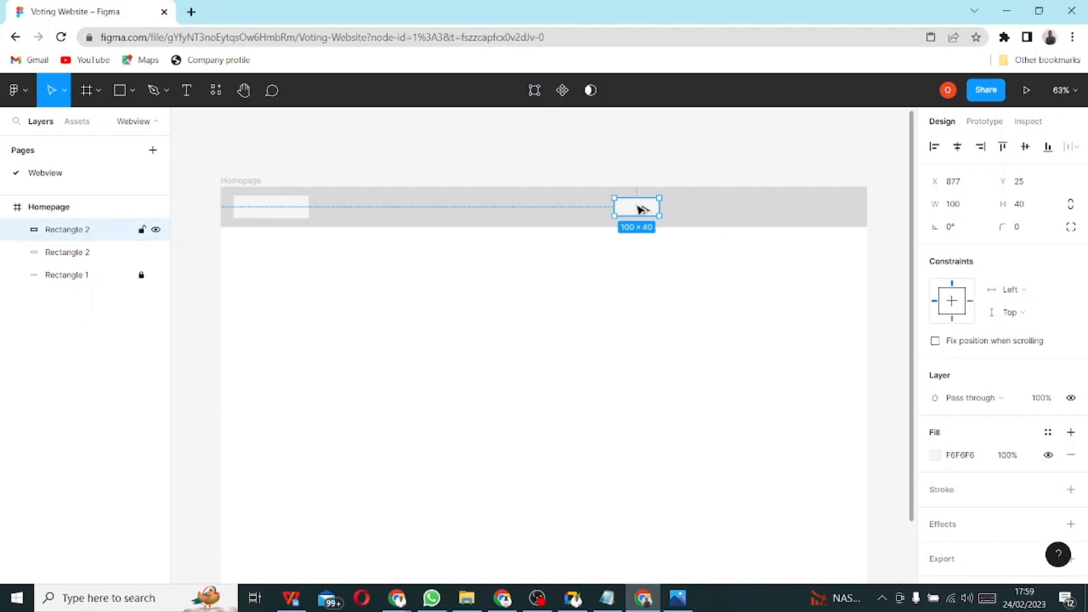
pyautogui.moveTo(639, 210); pyautogui.dragTo(697, 210)
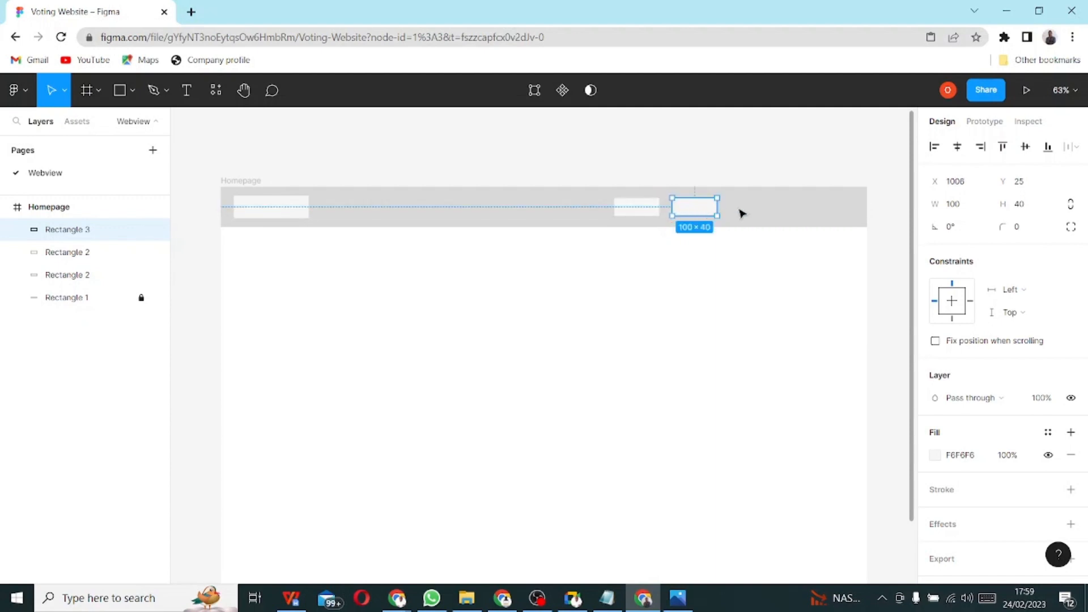
pyautogui.press('Right')
pyautogui.hotkey('ctrl', 'd')
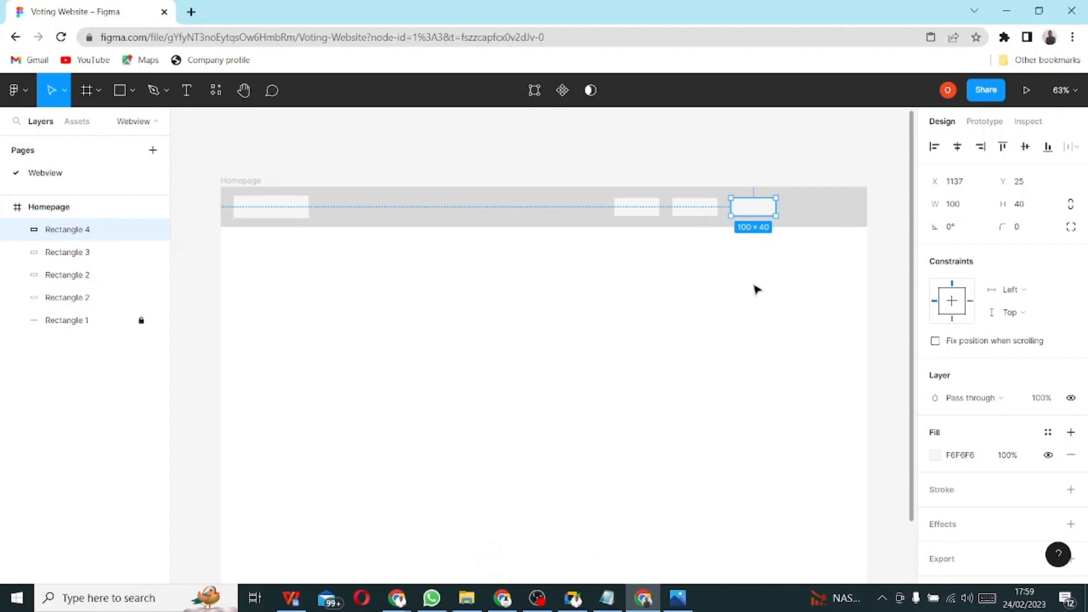
pyautogui.click(665, 285)
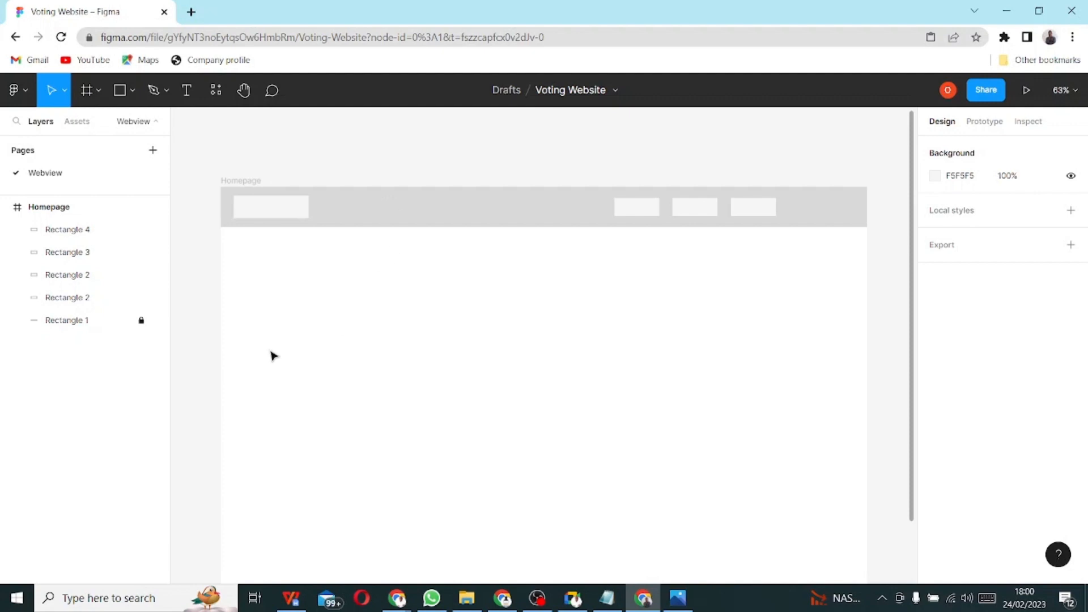
pyautogui.click(44, 208)
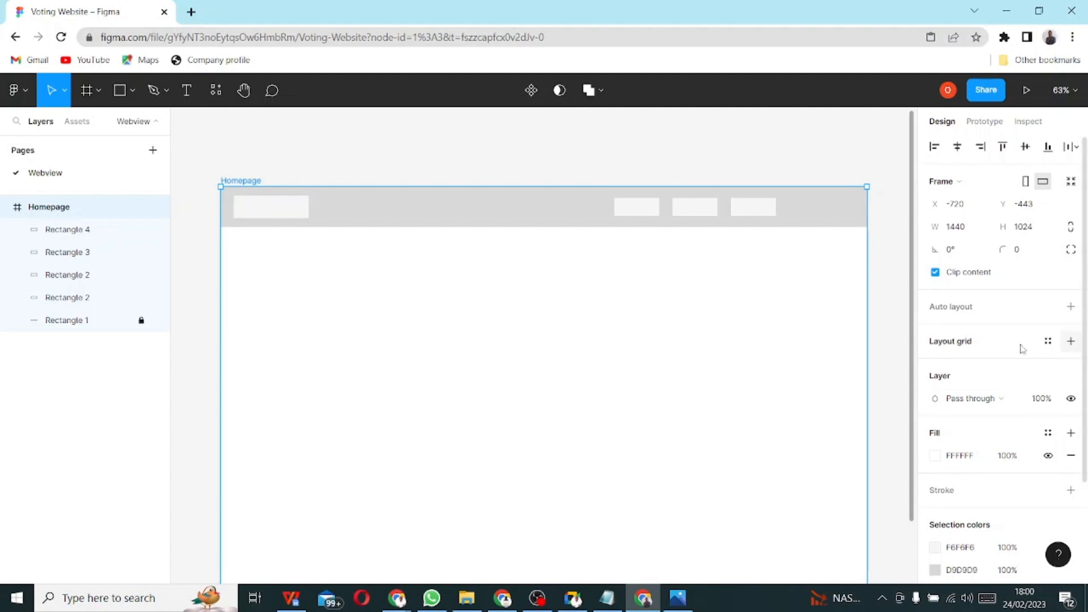
# - Add a 10px square layout grid in red FF0000 at 10% to the Homepage frame
pyautogui.click(955, 343)
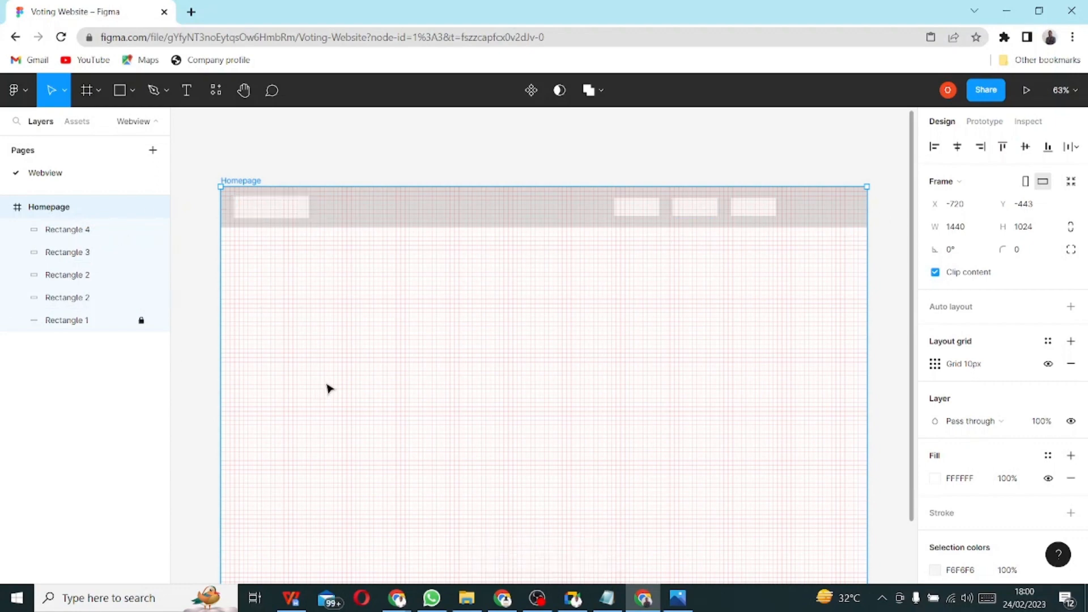
pyautogui.click(939, 367)
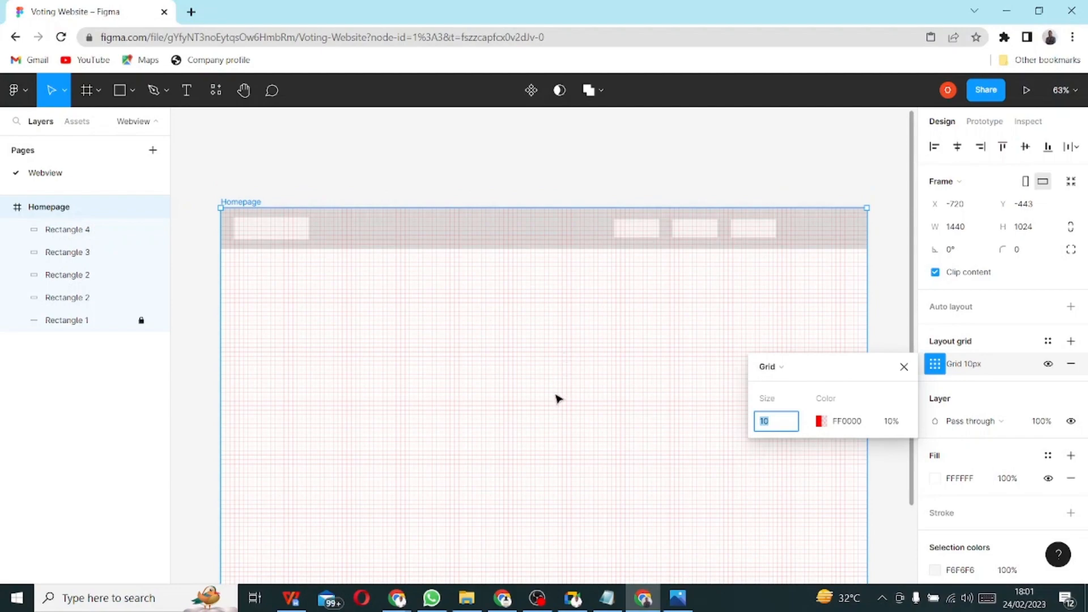
pyautogui.scroll(2, 535, 435)
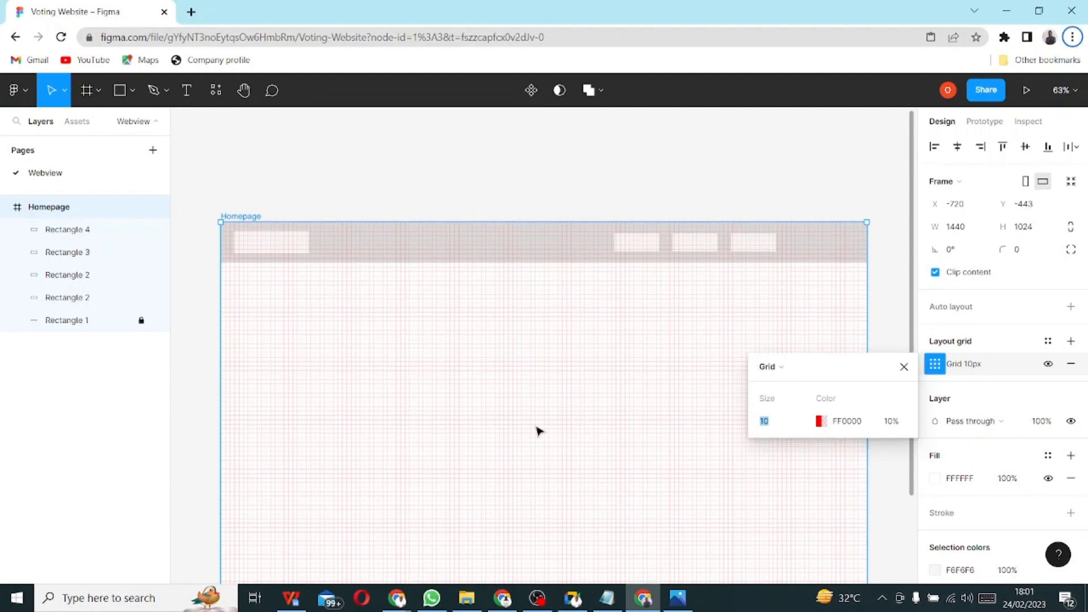
pyautogui.scroll(3, 538, 431)
pyautogui.scroll(5, 538, 434)
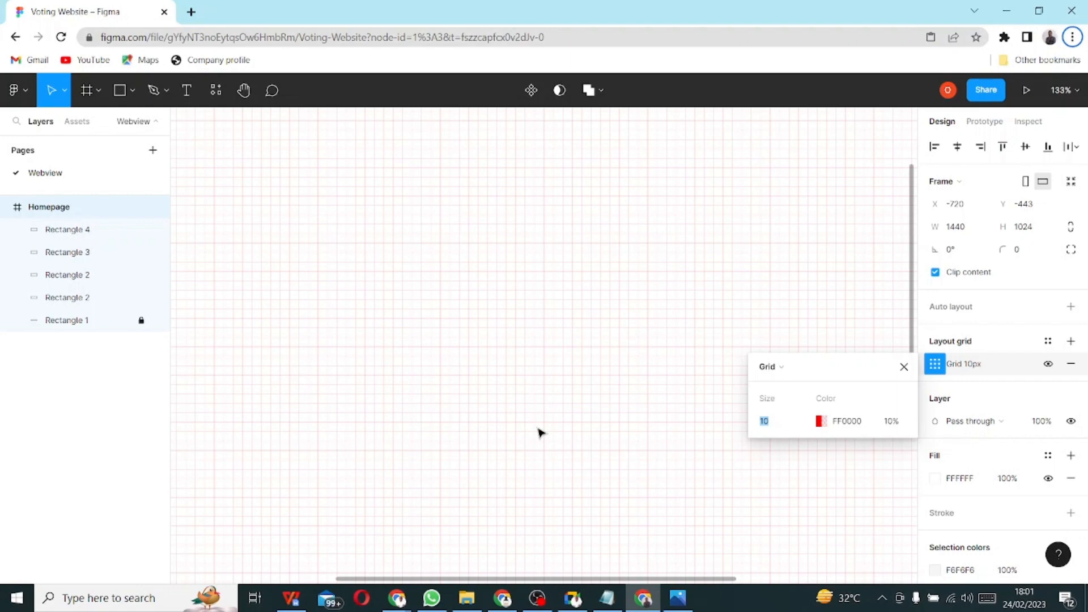
pyautogui.scroll(-5, 538, 433)
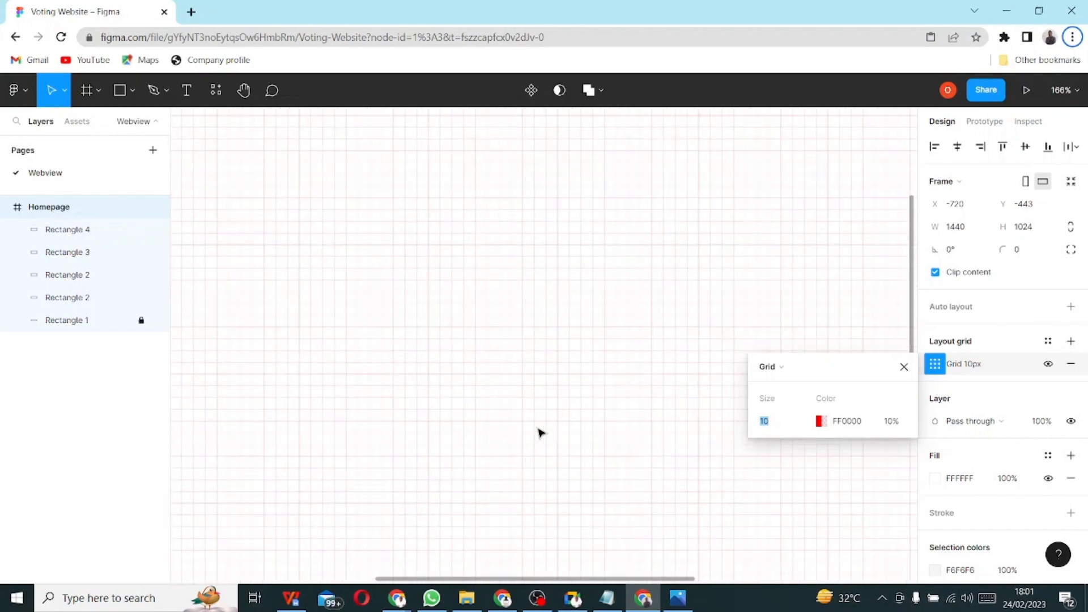
pyautogui.scroll(-2, 541, 434)
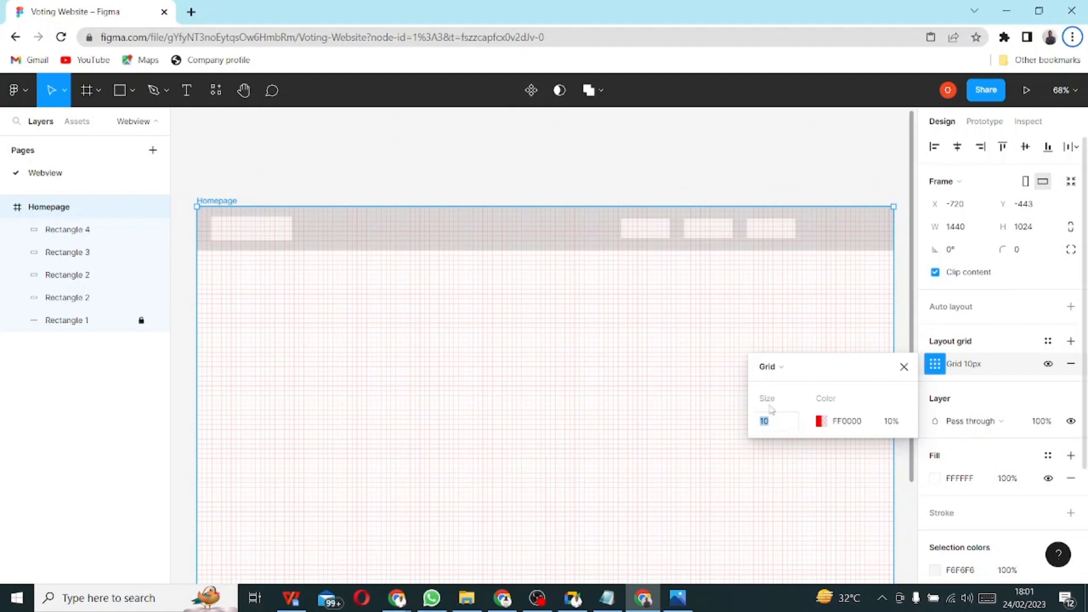
# - Switch the layout grid type to Rows and set the row count to 20
pyautogui.click(804, 374)
pyautogui.click(807, 389)
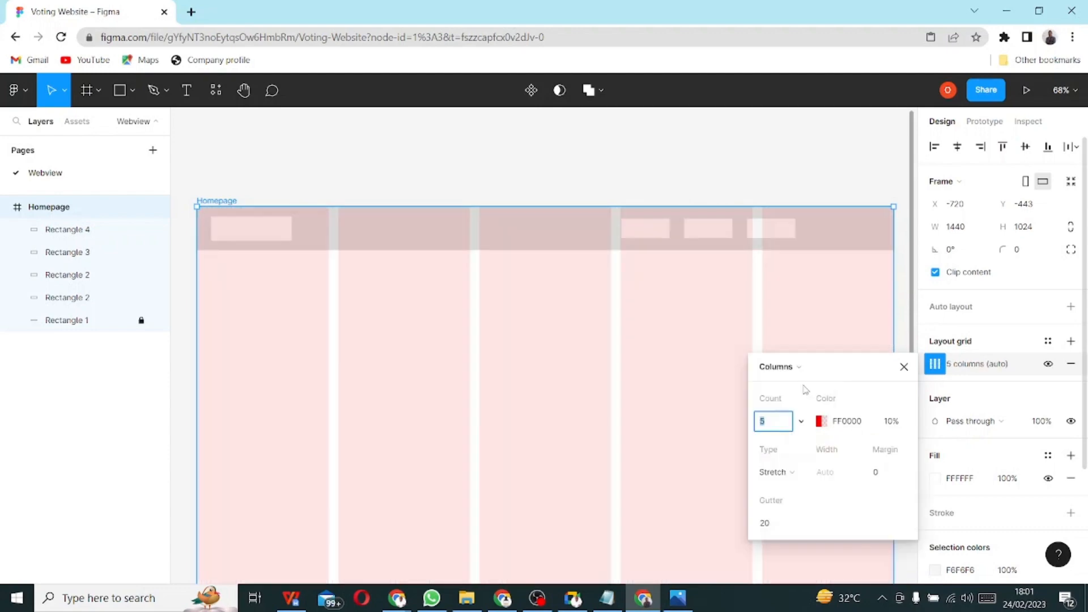
pyautogui.click(786, 371)
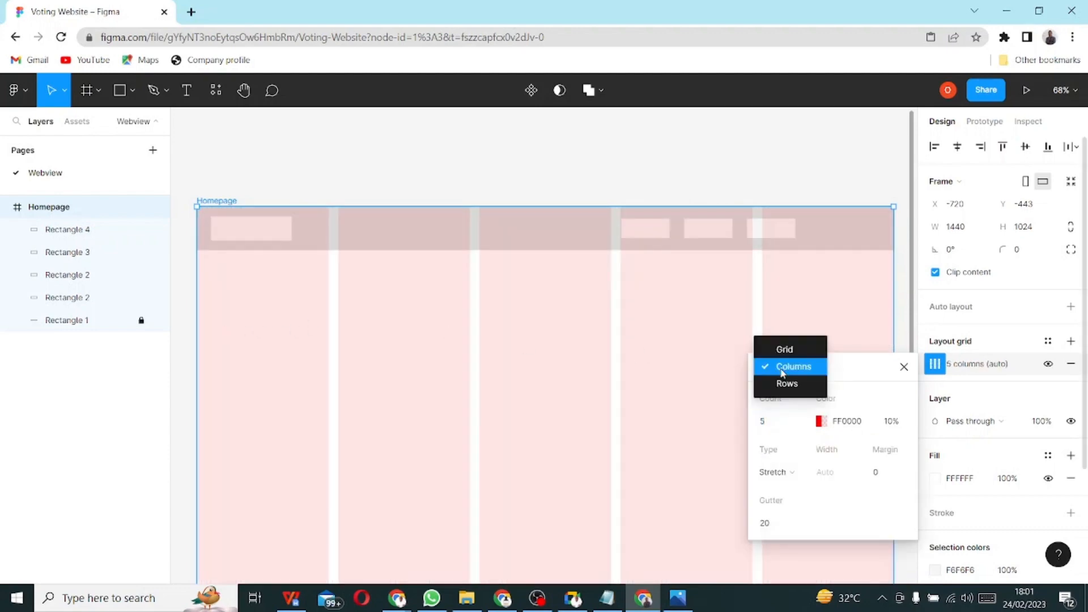
pyautogui.click(783, 389)
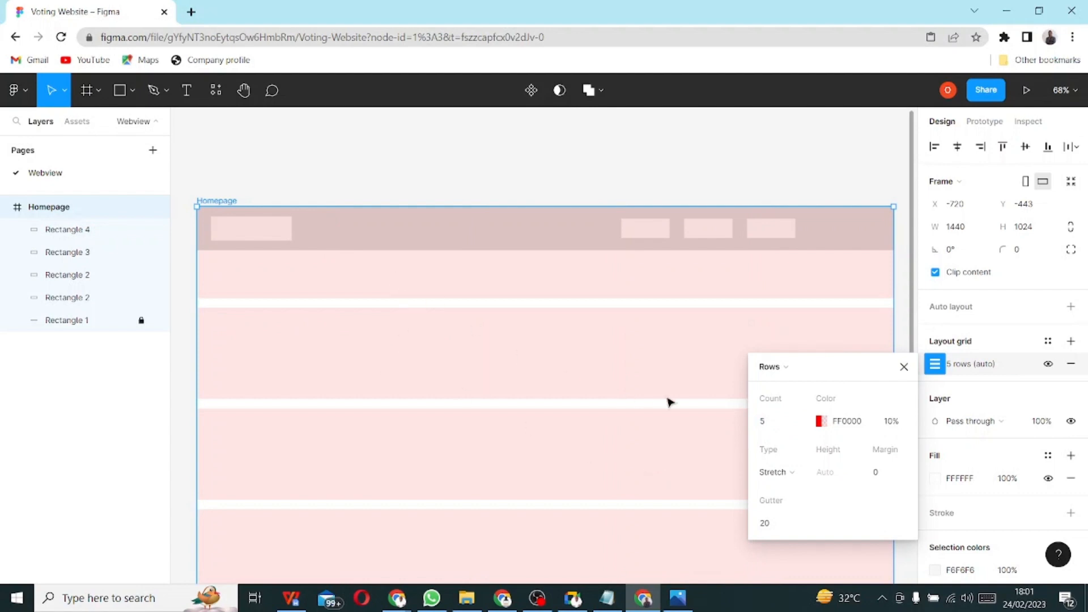
pyautogui.scroll(-5, 635, 433)
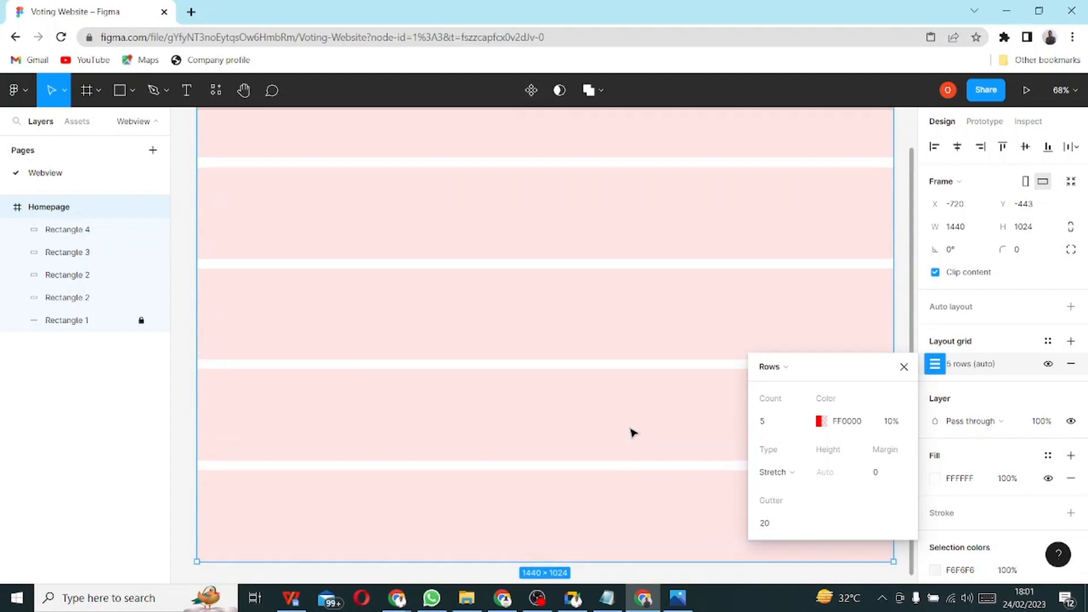
pyautogui.scroll(3, 633, 433)
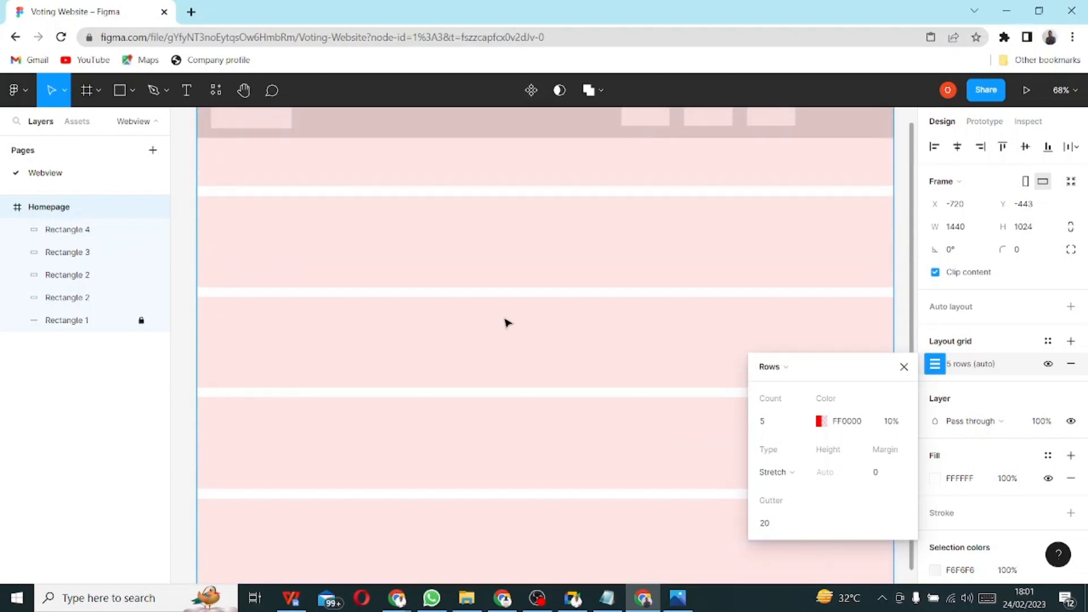
pyautogui.scroll(1, 507, 323)
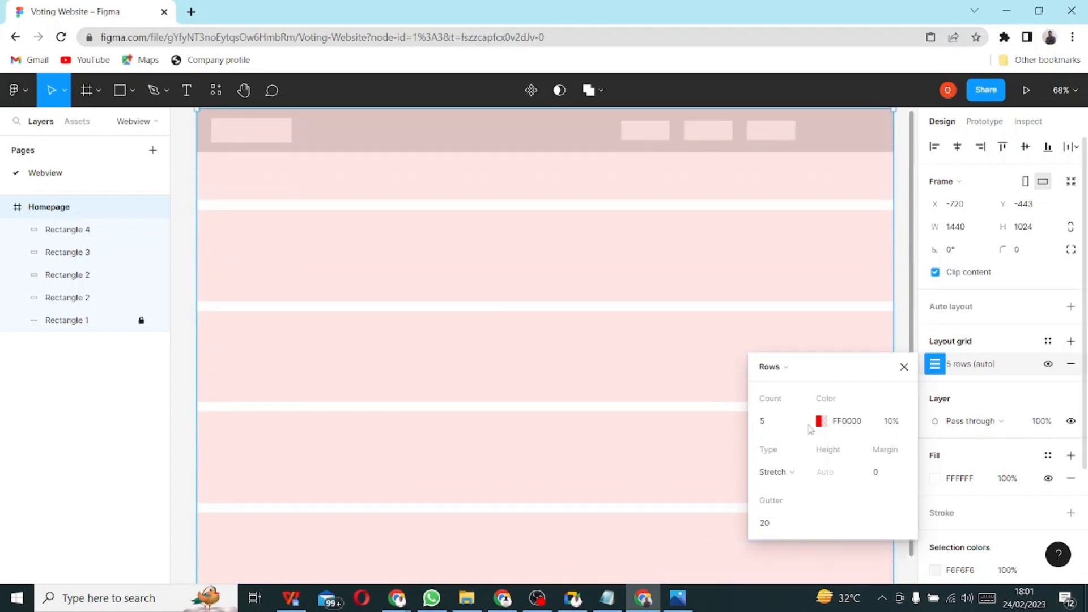
pyautogui.click(765, 428)
pyautogui.write('20')
pyautogui.press('Return')
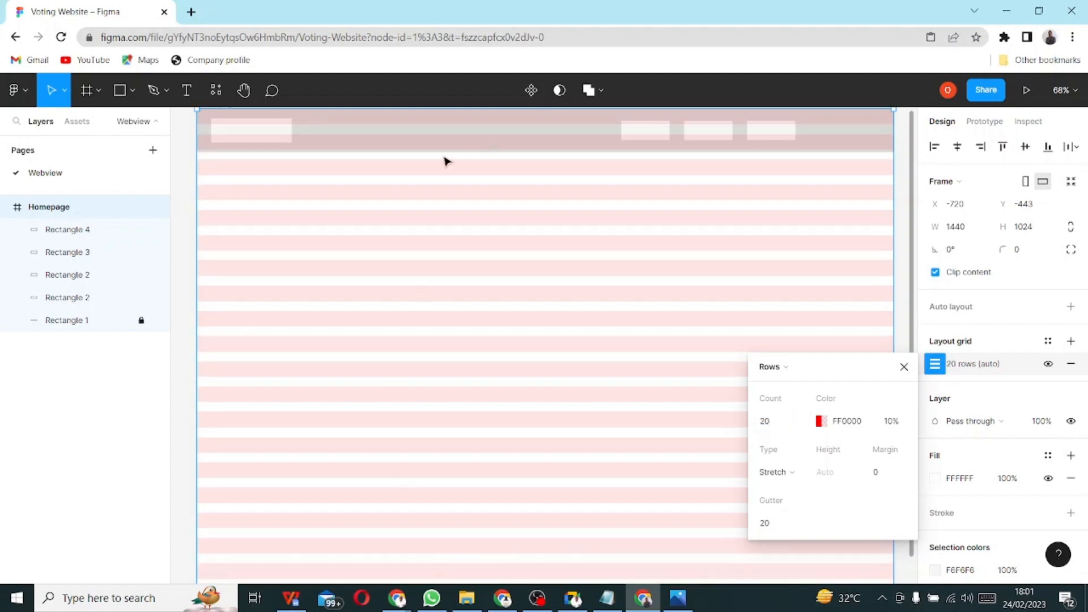
pyautogui.scroll(2, 449, 279)
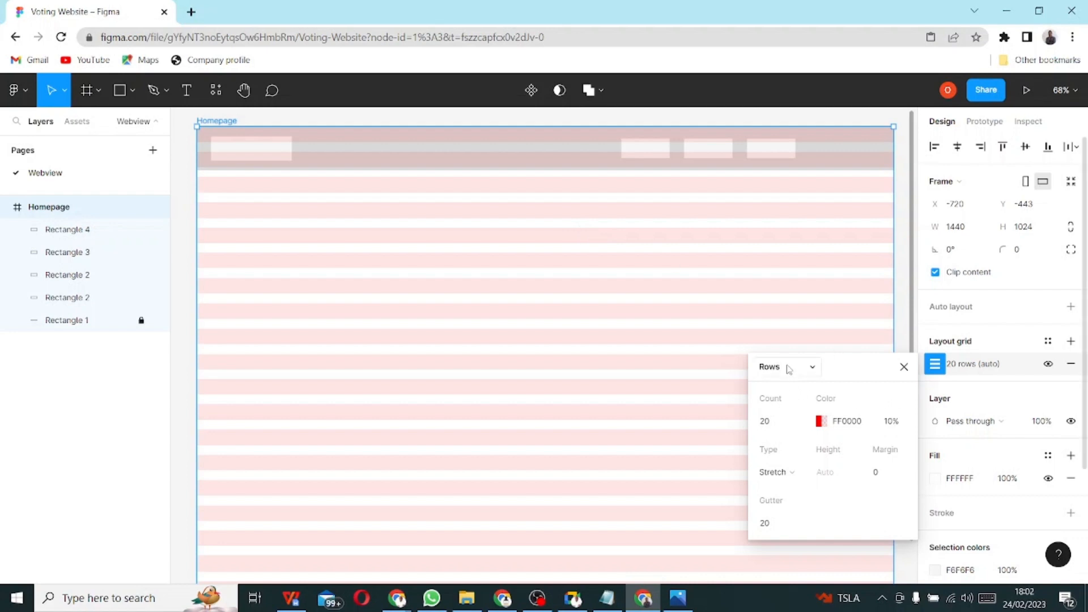
# - Change the grid from rows to Columns with a count of 1
pyautogui.click(787, 367)
pyautogui.click(807, 350)
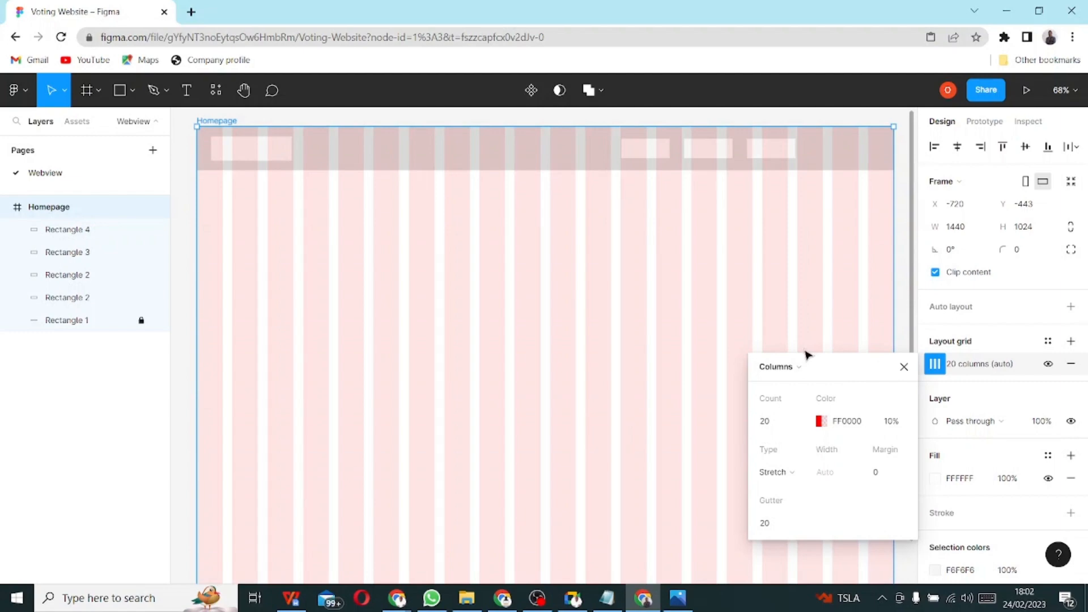
pyautogui.click(766, 422)
pyautogui.write('1')
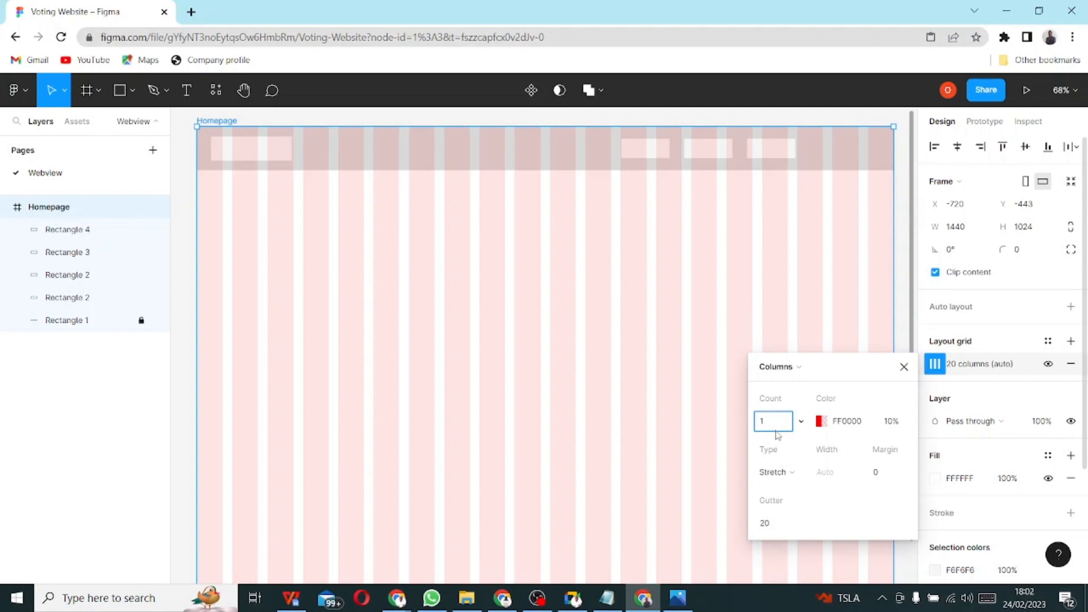
pyautogui.press('Return')
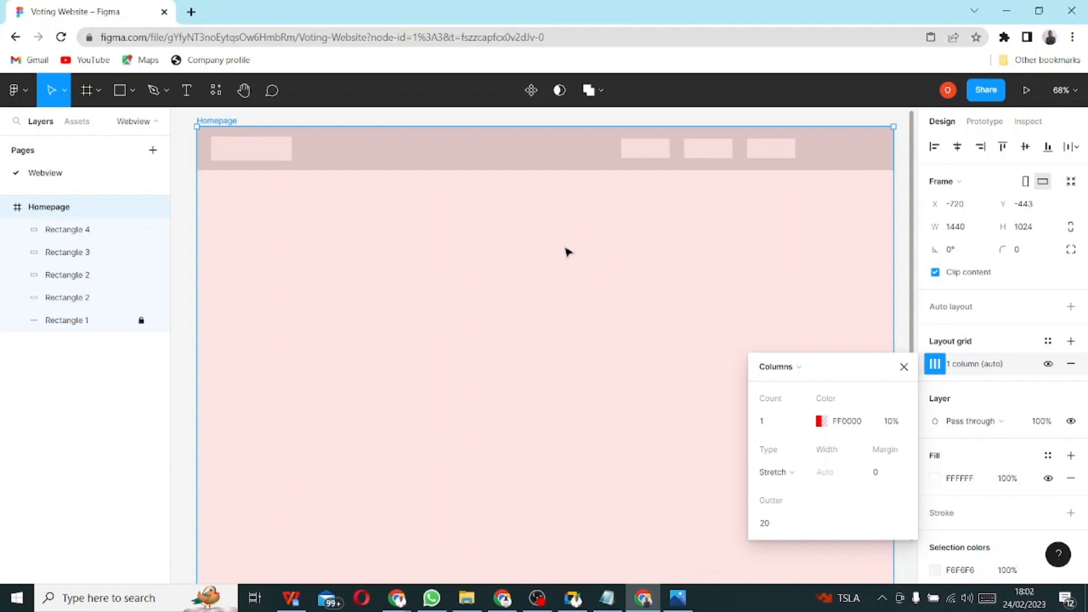
# - Keep the Stretch column type and set the grid margin to 60
pyautogui.click(799, 475)
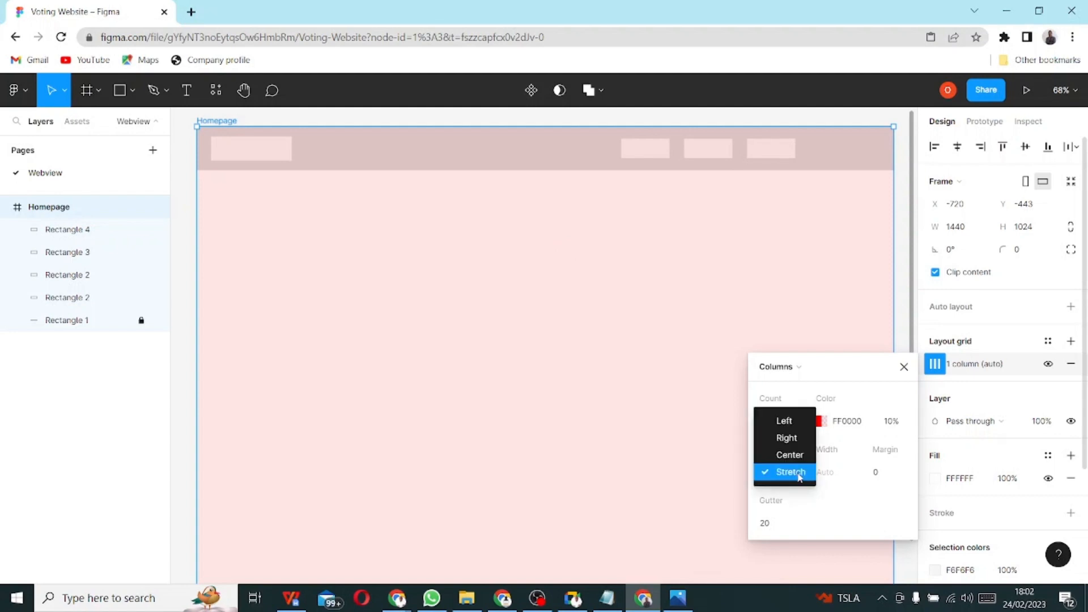
pyautogui.click(309, 319)
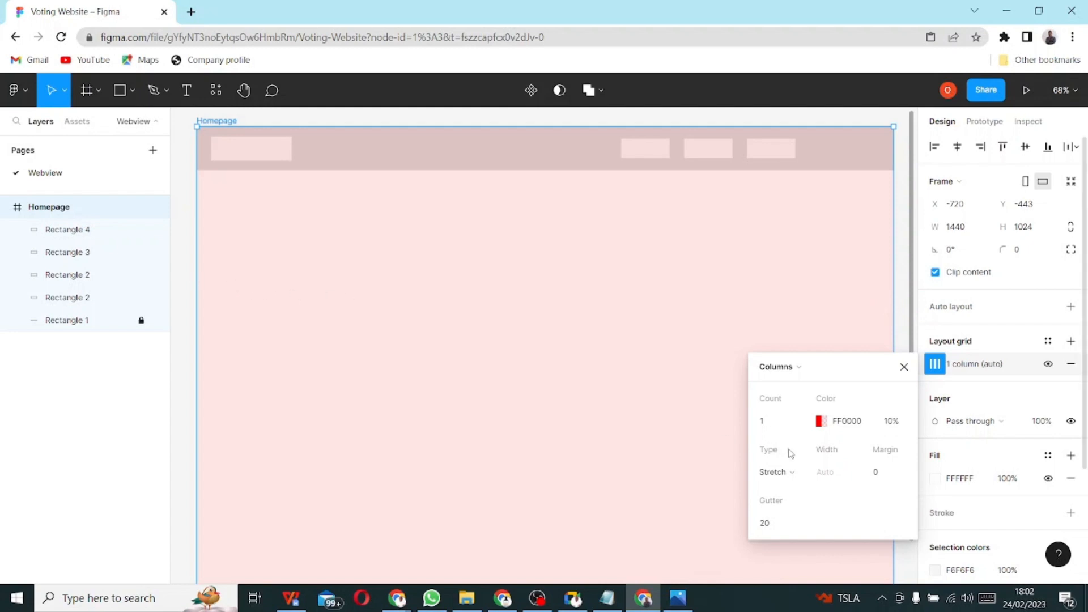
pyautogui.click(884, 475)
pyautogui.write('20')
pyautogui.press('Return')
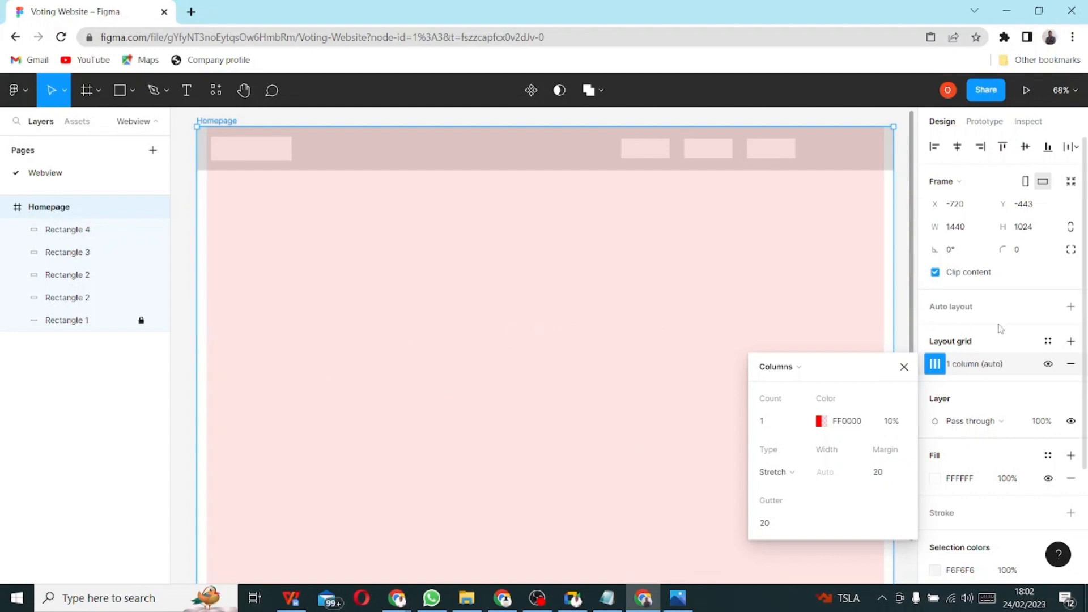
pyautogui.click(882, 475)
pyautogui.write('60')
pyautogui.press('Return')
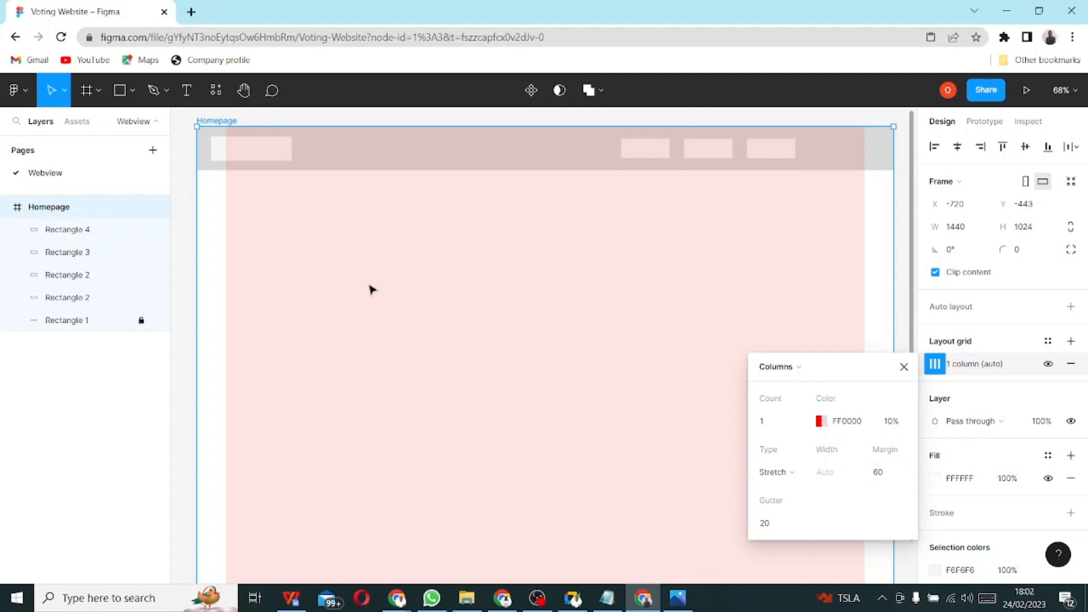
# - Move the logo box to the 60px left margin and shift the three menu boxes to the right margin
pyautogui.click(248, 267)
pyautogui.click(238, 151)
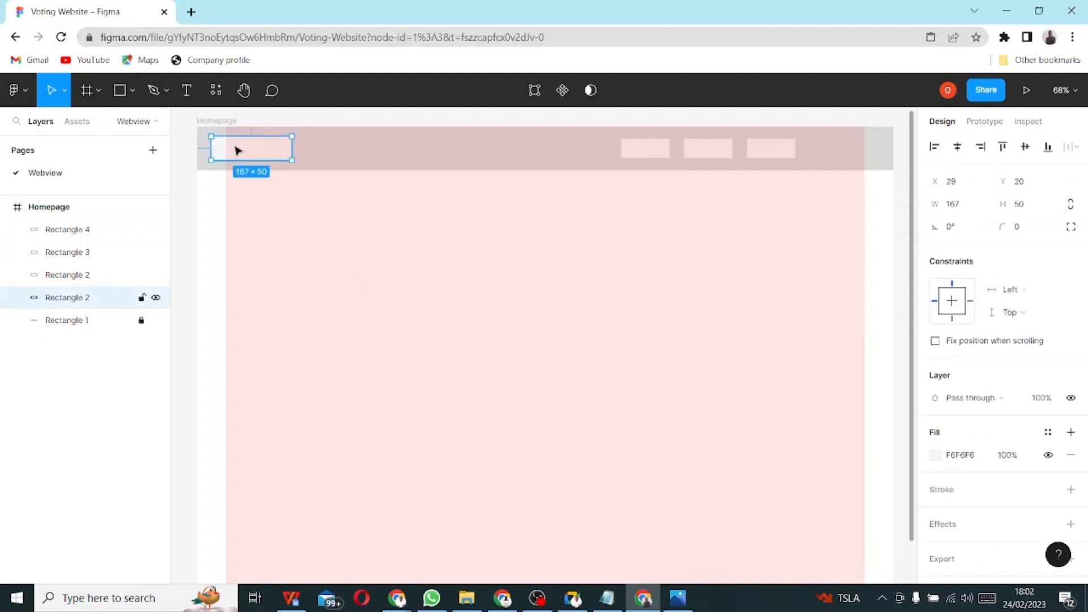
pyautogui.moveTo(245, 152); pyautogui.dragTo(258, 153)
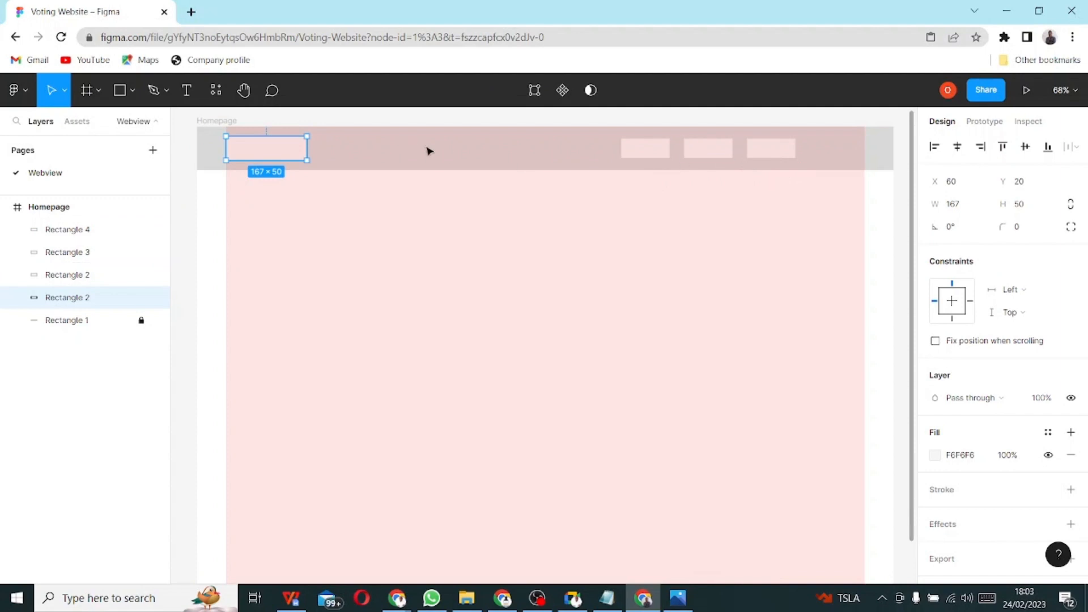
pyautogui.click(790, 150)
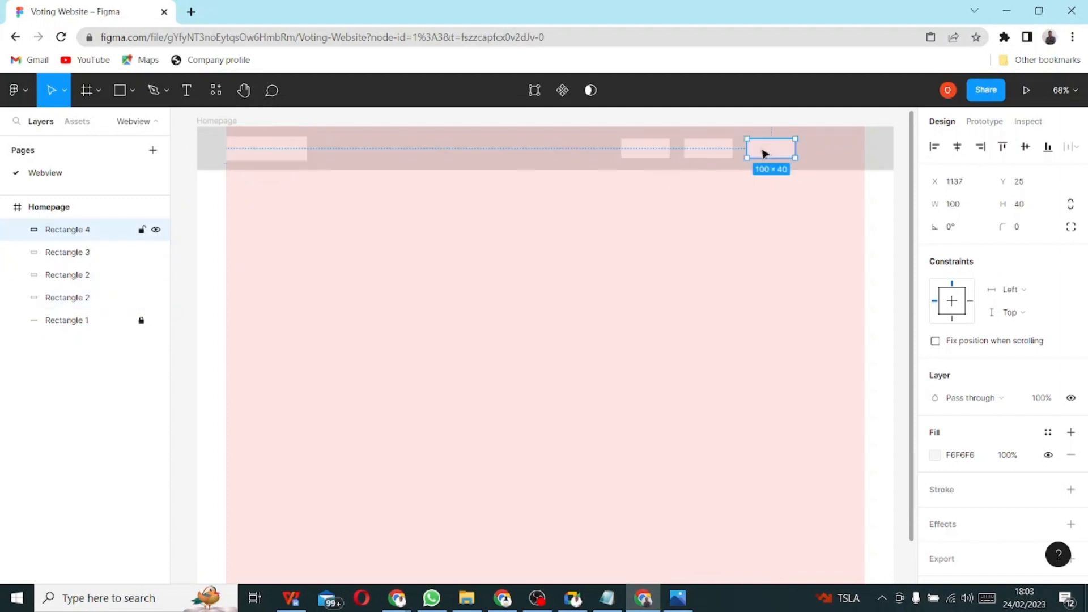
pyautogui.moveTo(767, 154); pyautogui.dragTo(832, 152)
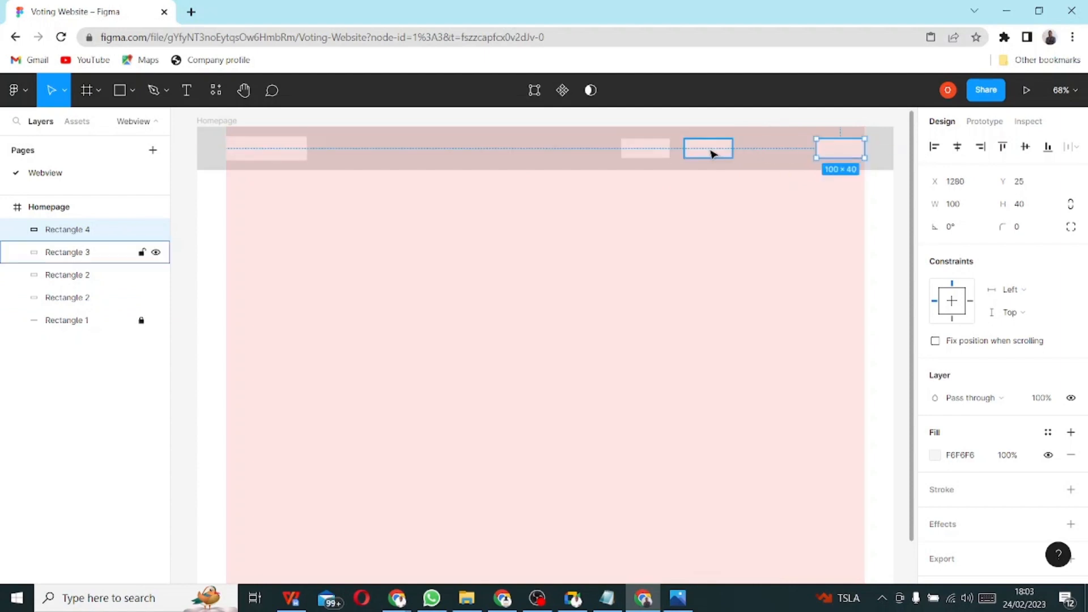
pyautogui.moveTo(712, 151); pyautogui.dragTo(773, 153)
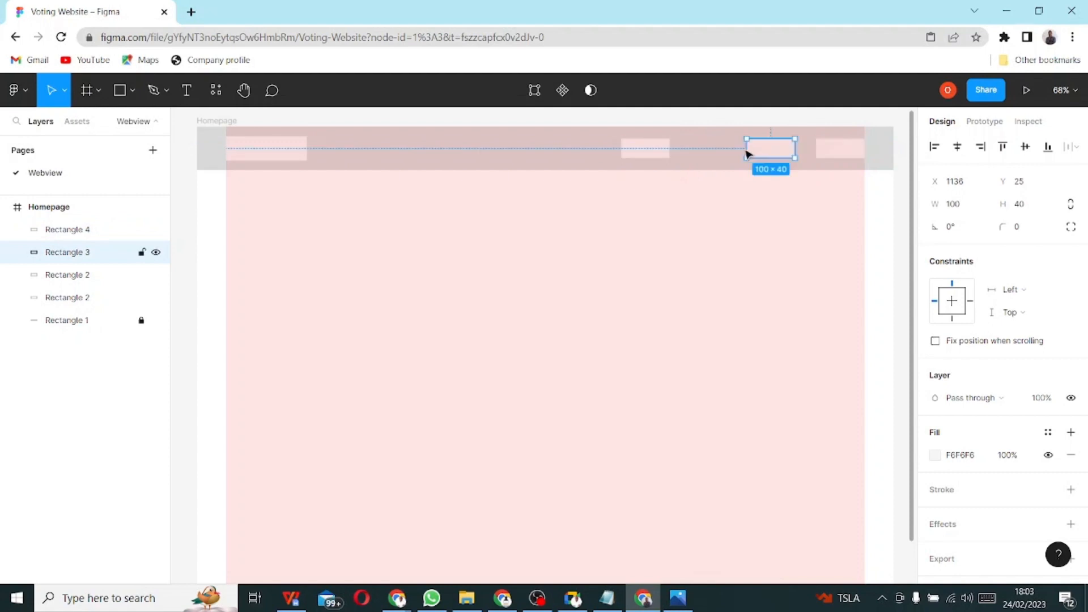
pyautogui.moveTo(656, 153); pyautogui.dragTo(712, 154)
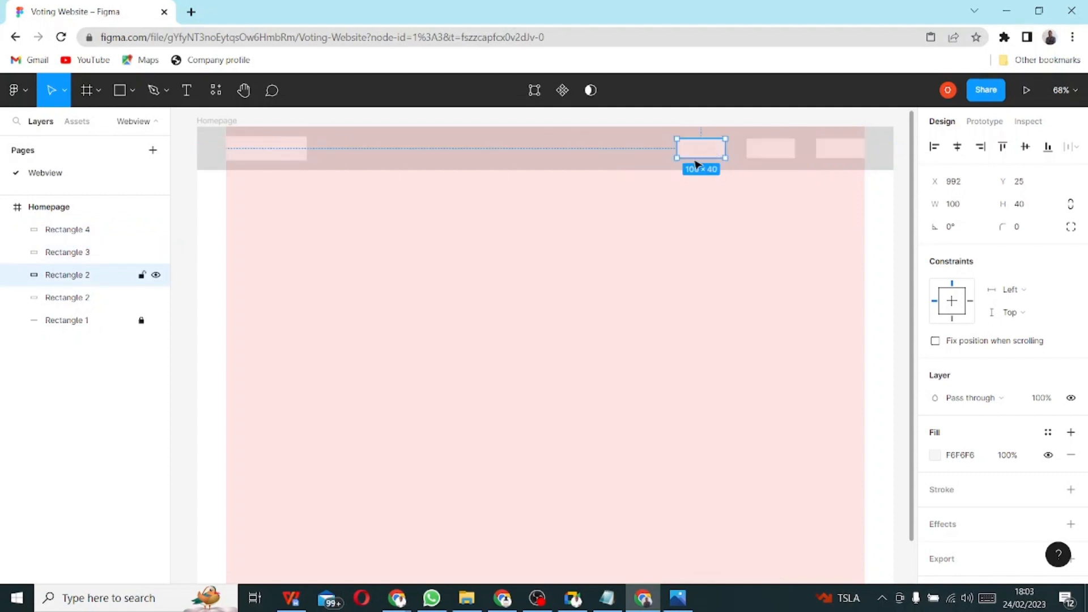
pyautogui.click(649, 212)
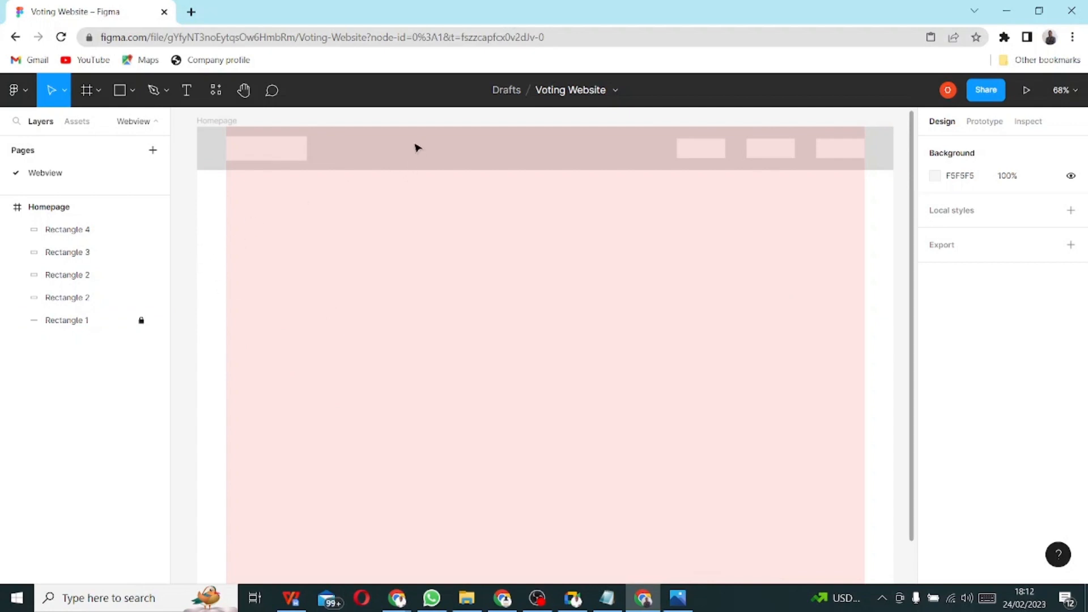
pyautogui.click(250, 151)
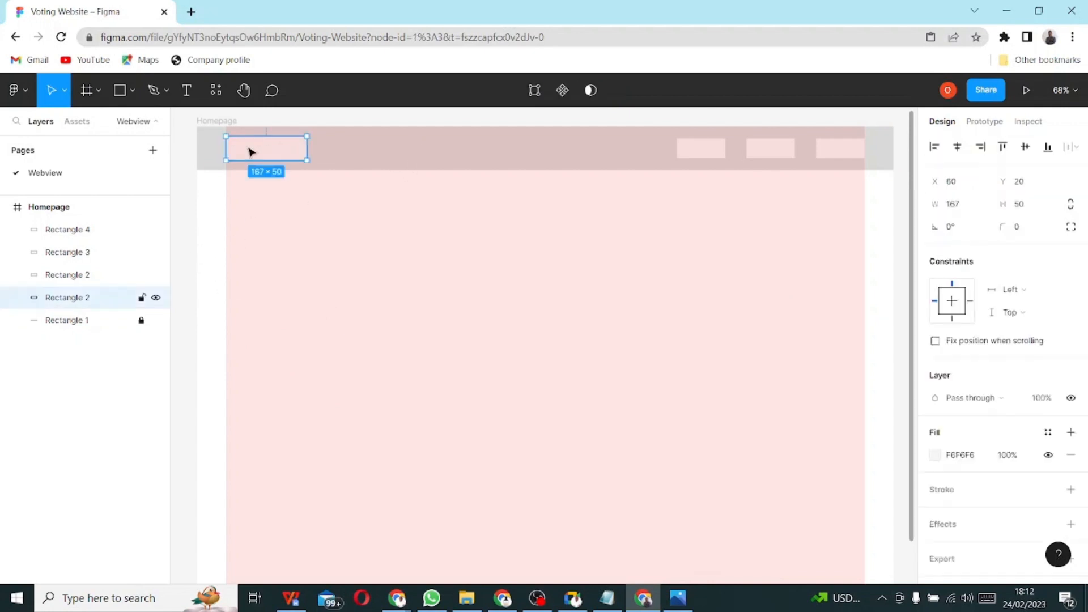
pyautogui.click(56, 209)
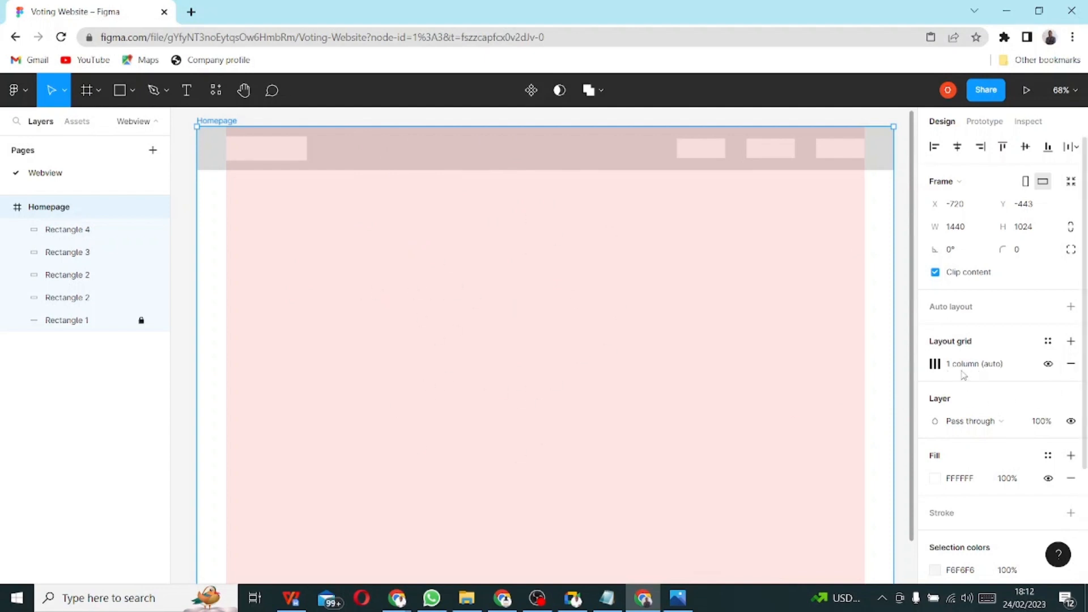
pyautogui.click(1048, 364)
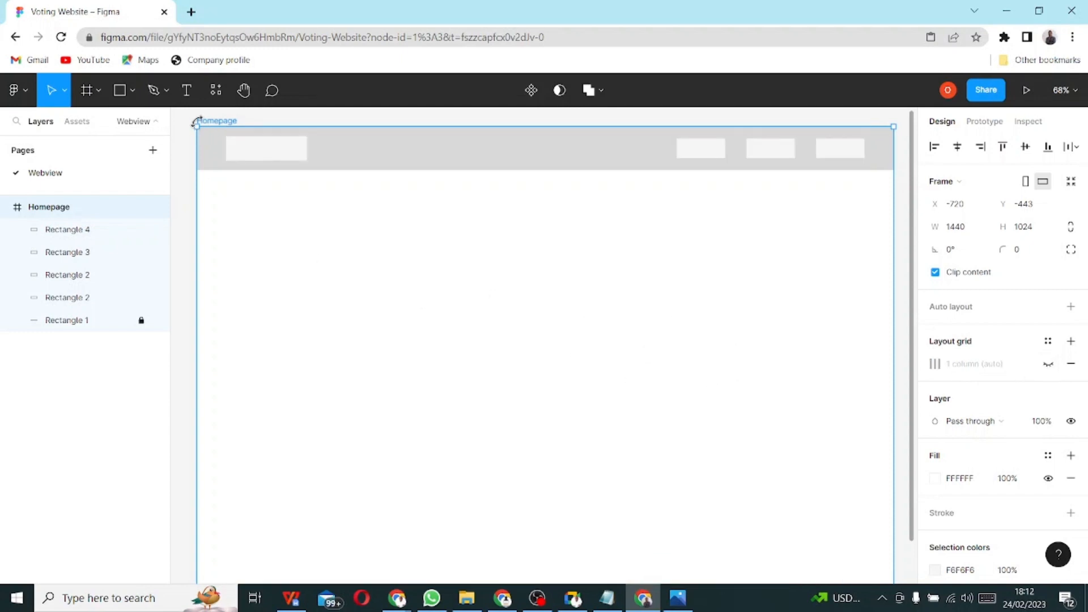
pyautogui.click(97, 94)
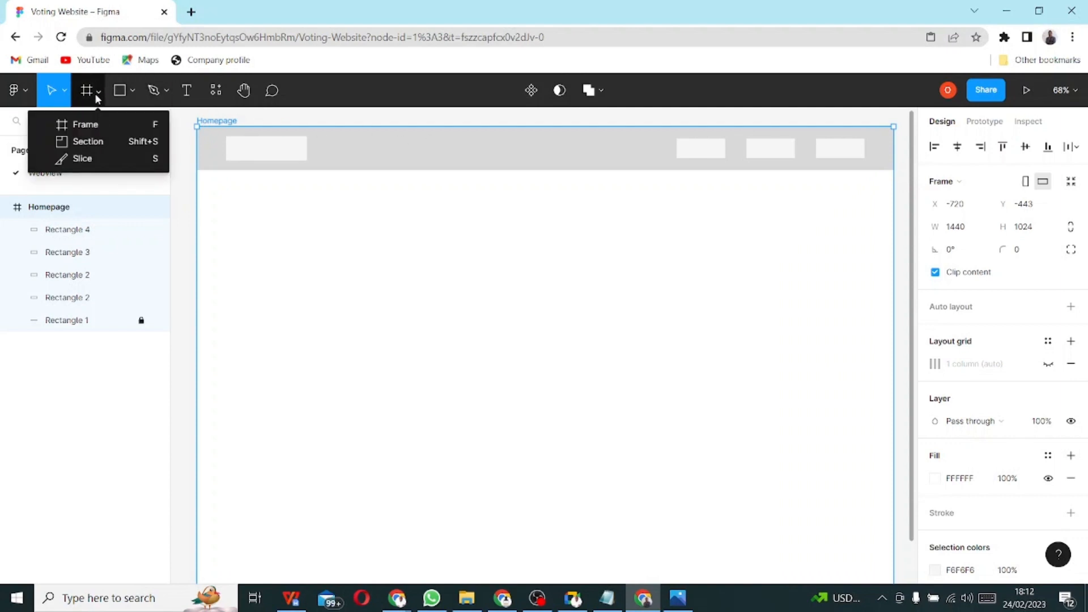
pyautogui.click(90, 125)
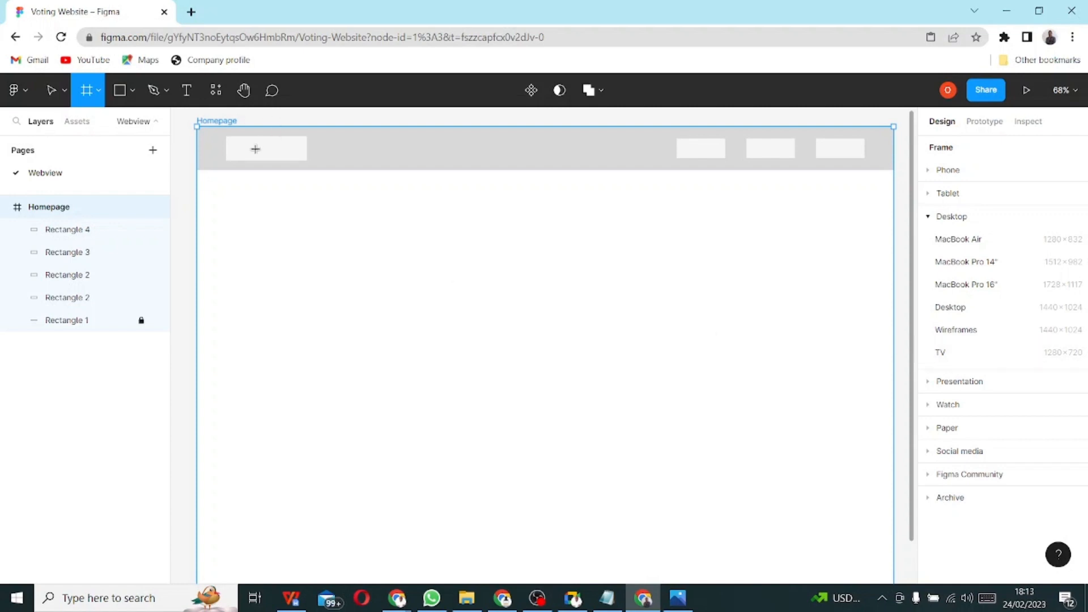
pyautogui.click(474, 146)
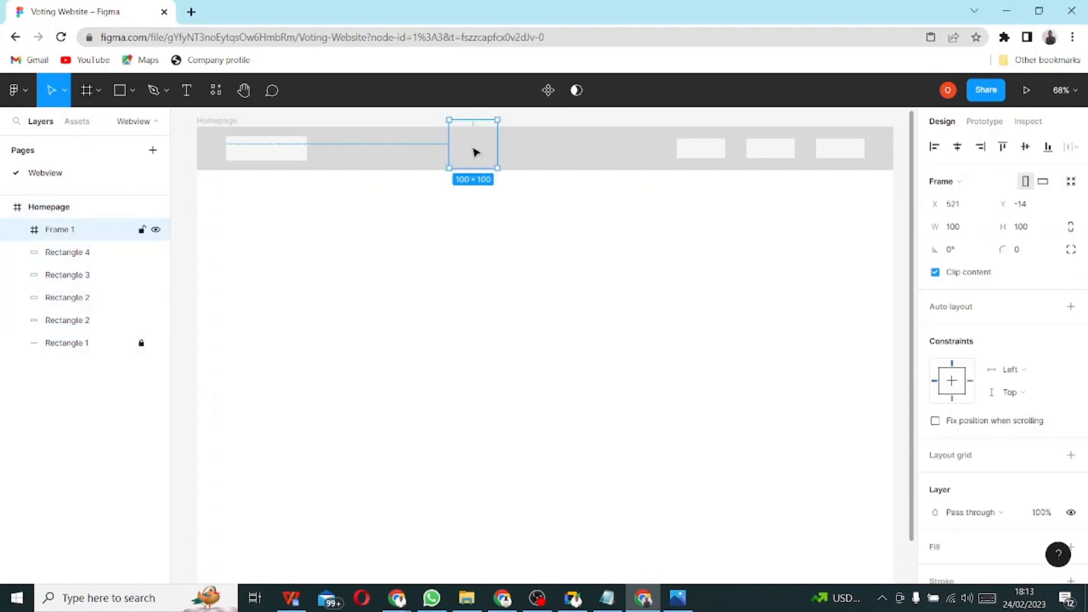
pyautogui.press('Delete')
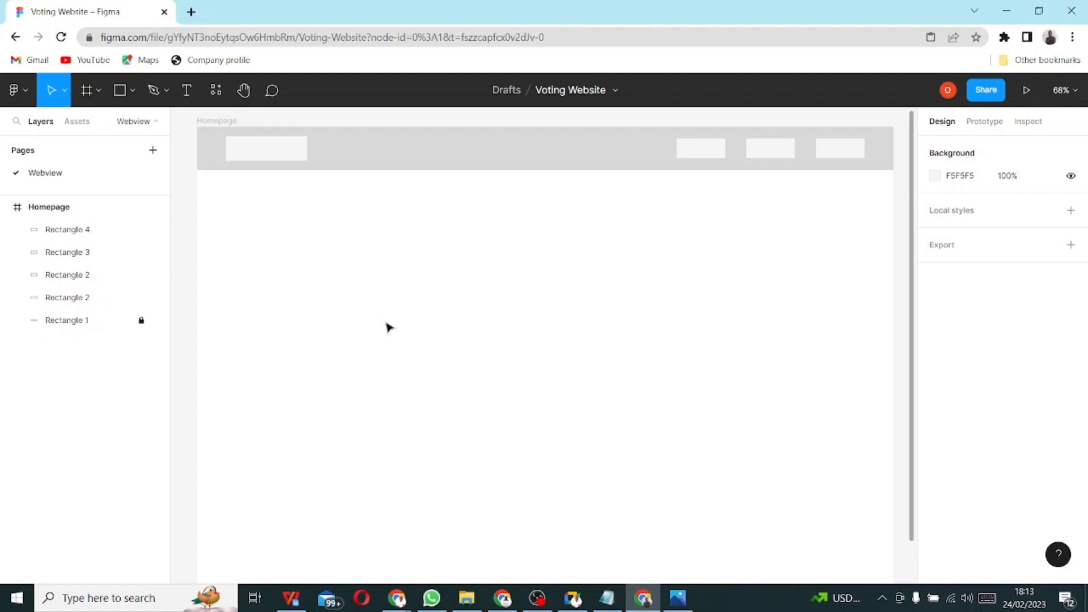
pyautogui.keyDown('ctrl'); pyautogui.scroll(-2, 390, 311); pyautogui.keyUp('ctrl')
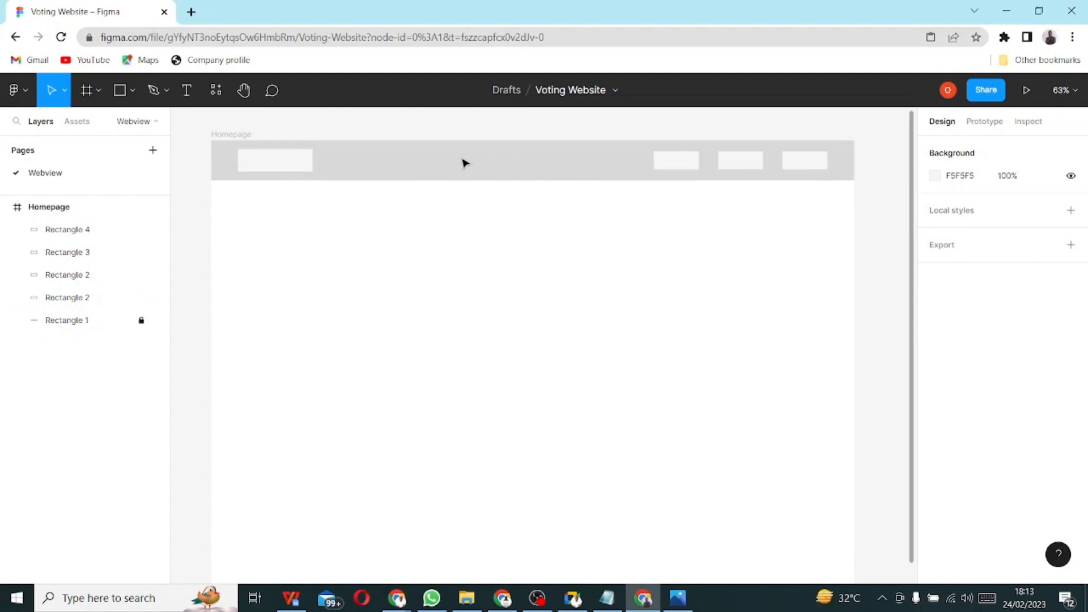
pyautogui.click(119, 92)
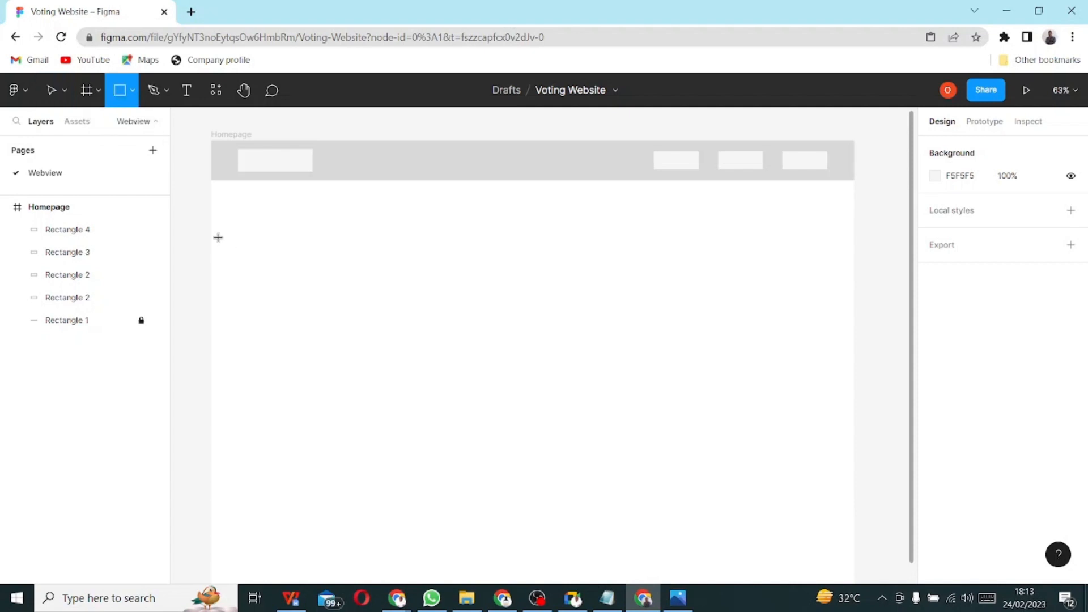
pyautogui.moveTo(211, 233)
pyautogui.mouseDown()
pyautogui.moveTo(446, 241)
pyautogui.moveTo(729, 311)
pyautogui.moveTo(839, 300)
pyautogui.moveTo(854, 280)
pyautogui.mouseUp()
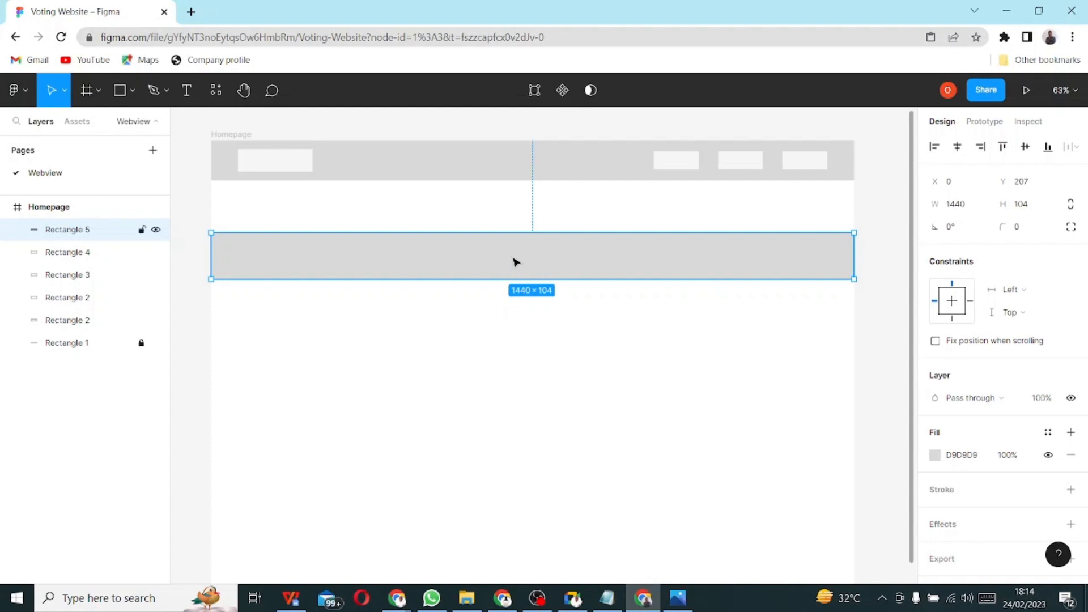
pyautogui.press('Delete')
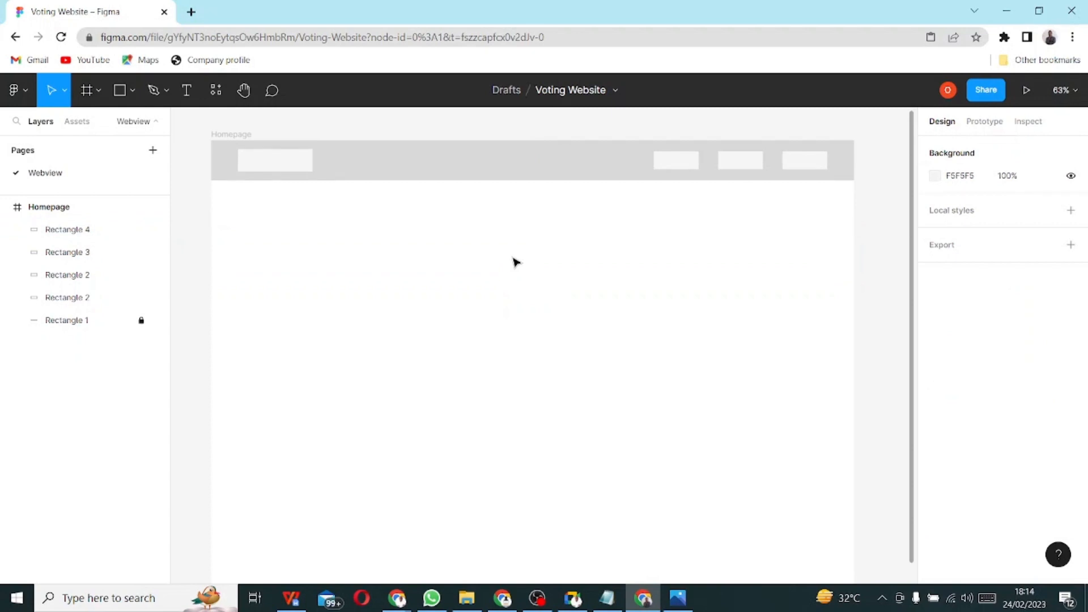
pyautogui.click(669, 169)
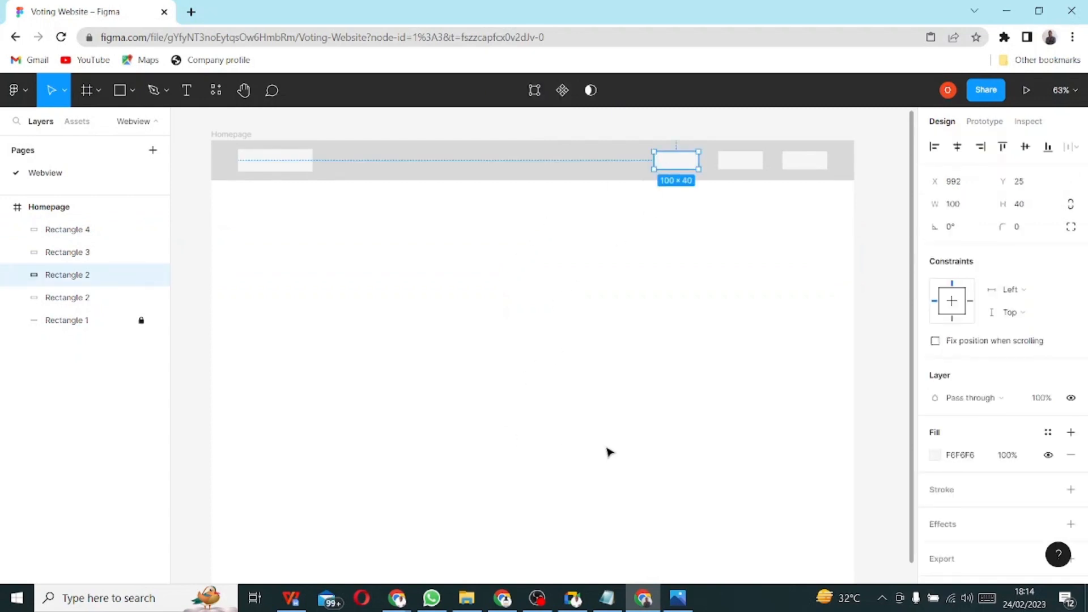
pyautogui.rightClick(669, 166)
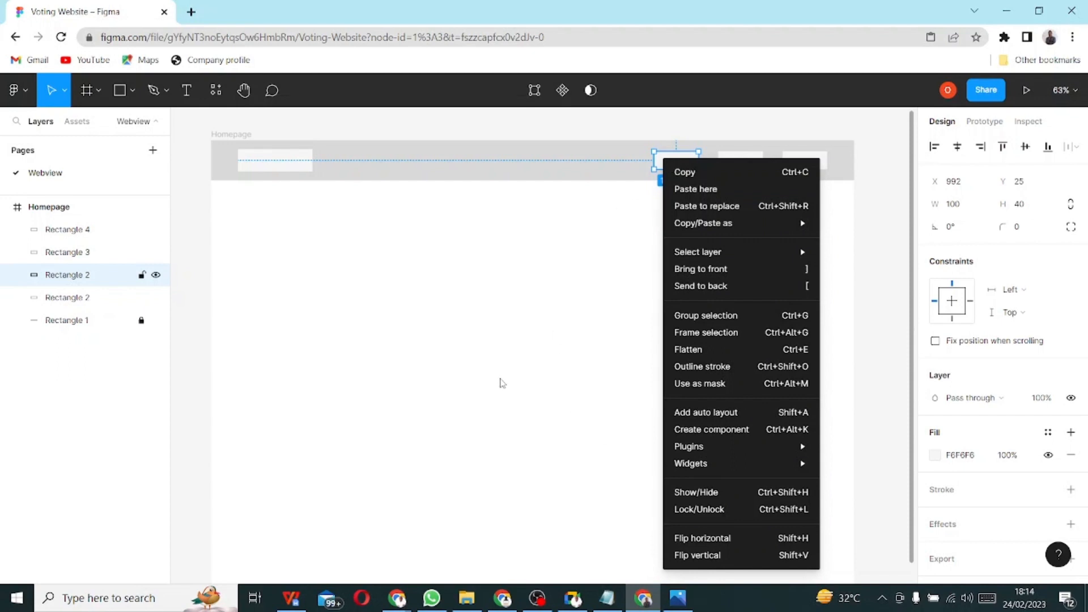
pyautogui.moveTo(764, 231)
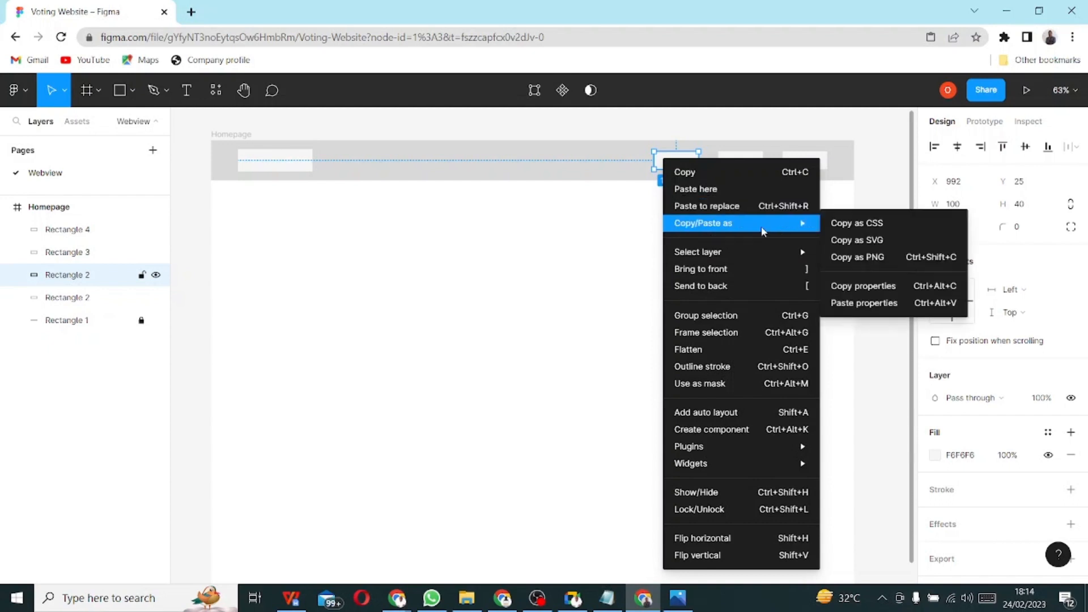
pyautogui.moveTo(789, 466)
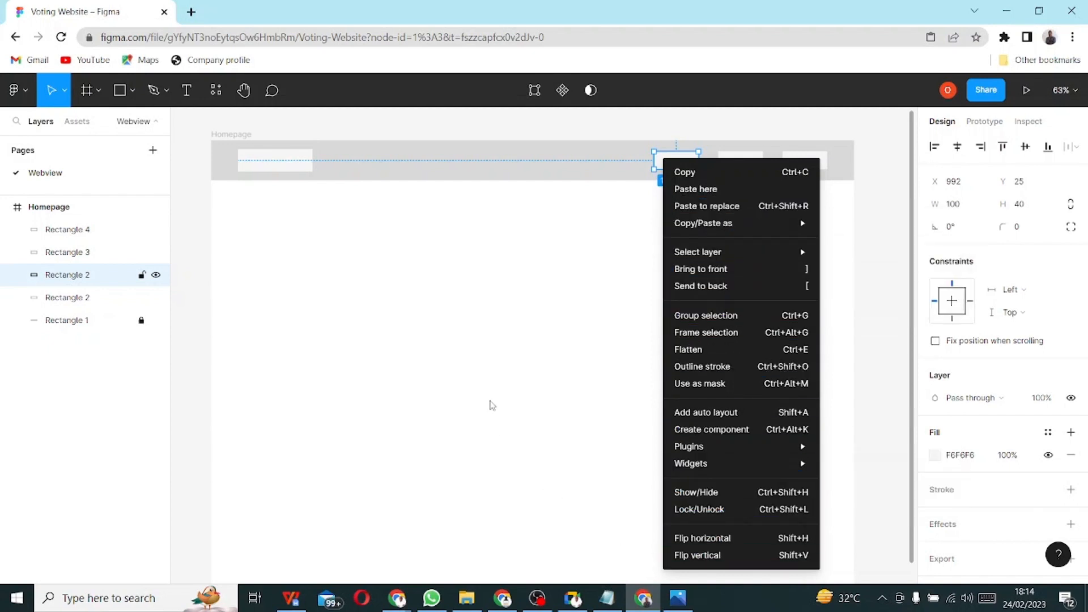
pyautogui.press('Escape')
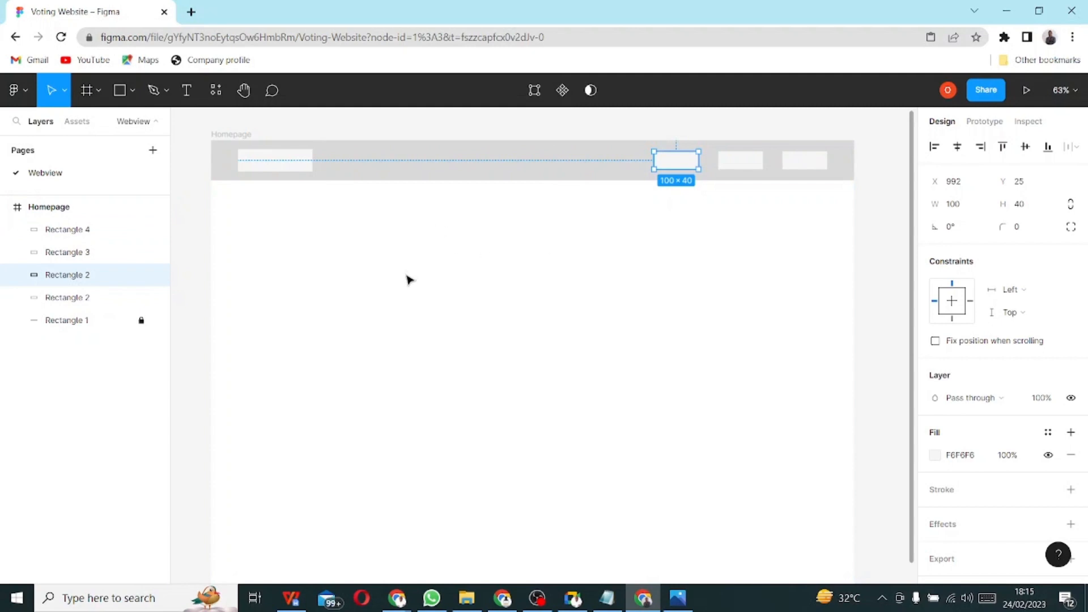
# - Add a single-column layout grid with a 60 margin to the Homepage frame
pyautogui.click(50, 208)
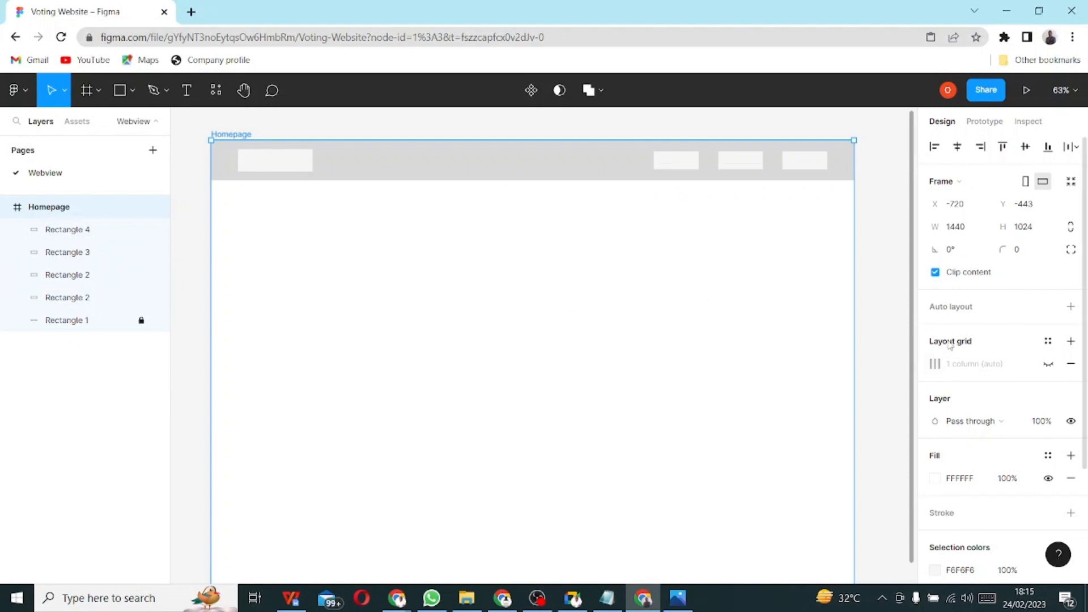
pyautogui.click(1071, 342)
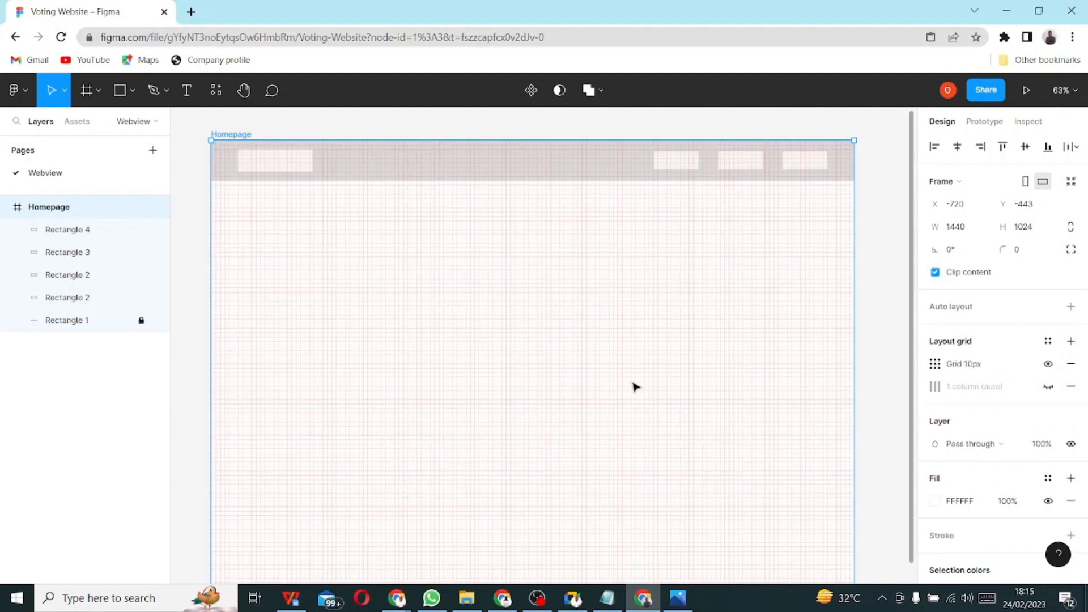
pyautogui.click(935, 364)
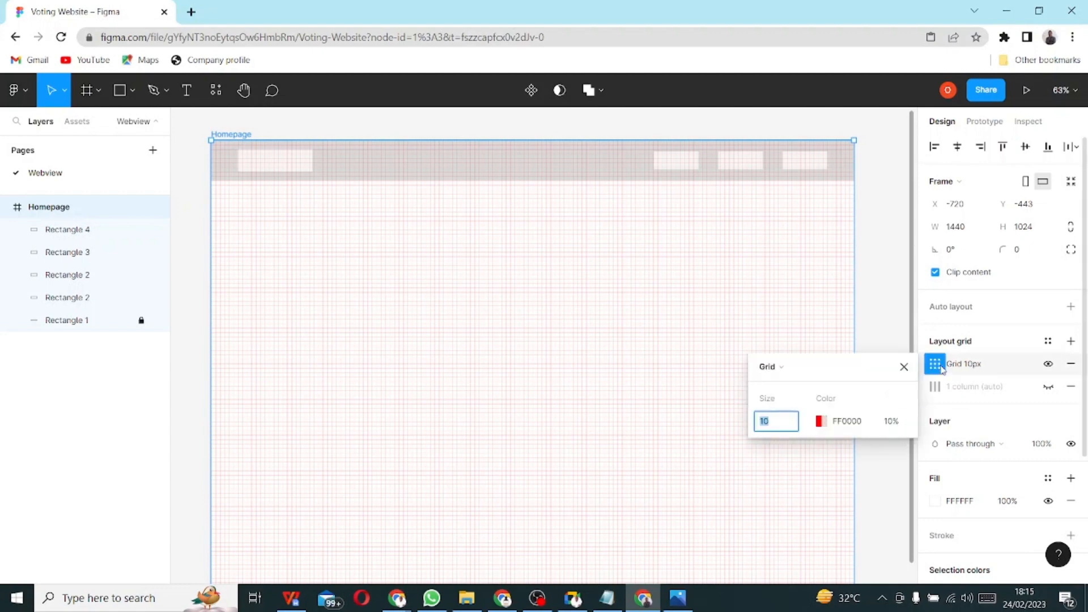
pyautogui.click(769, 366)
pyautogui.click(802, 382)
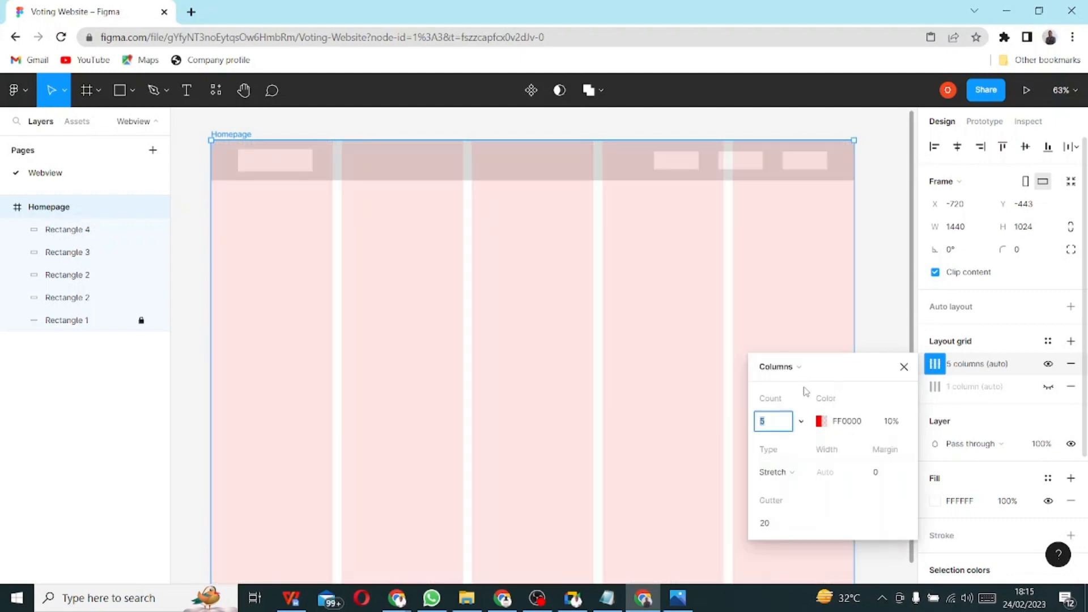
pyautogui.click(876, 472)
pyautogui.write('6')
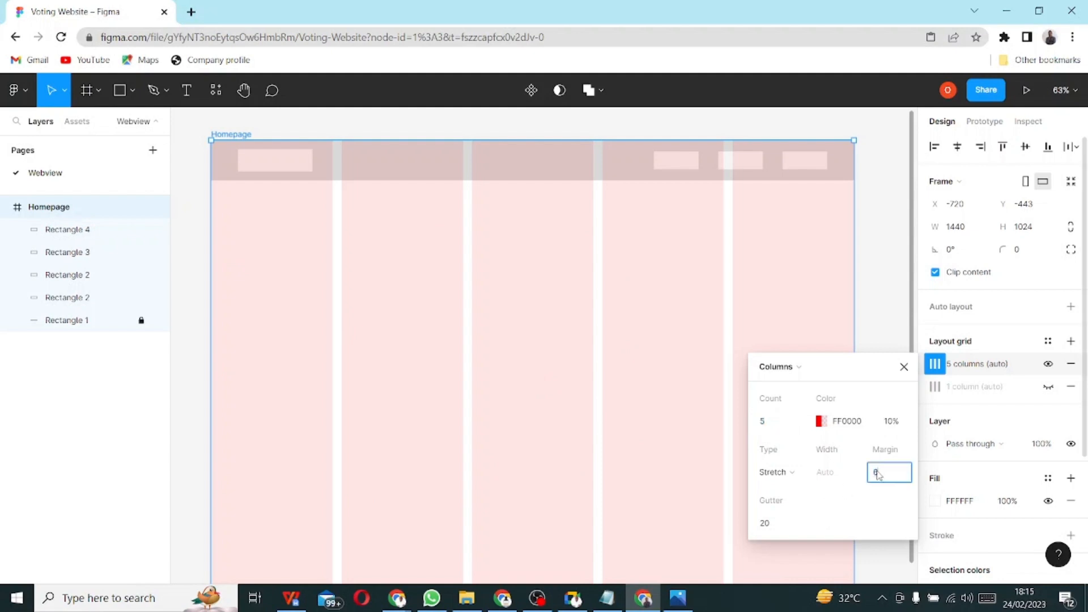
pyautogui.write('0')
pyautogui.press('Return')
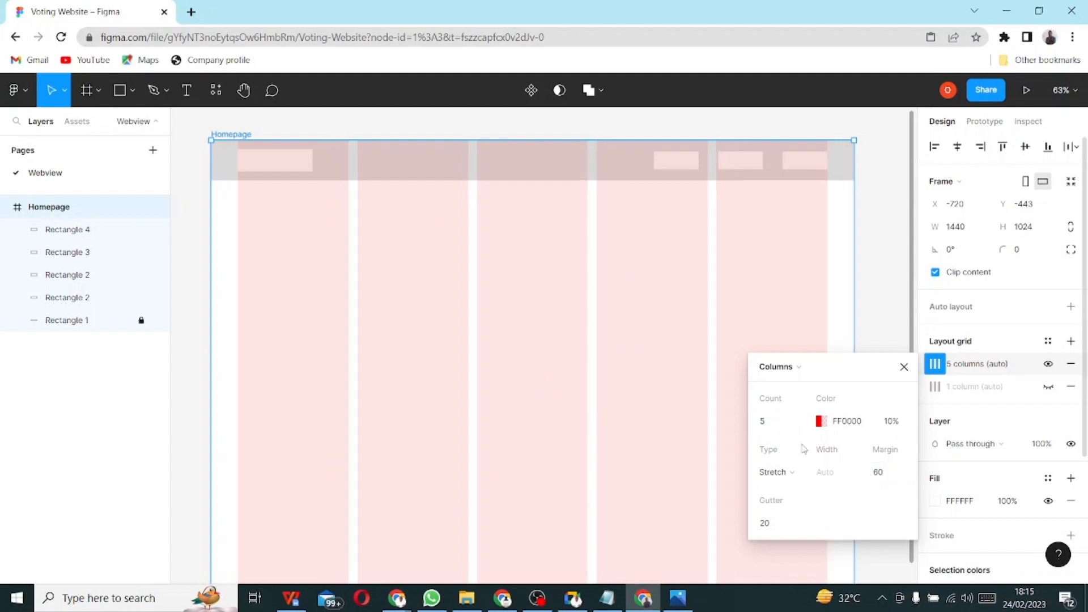
pyautogui.click(802, 420)
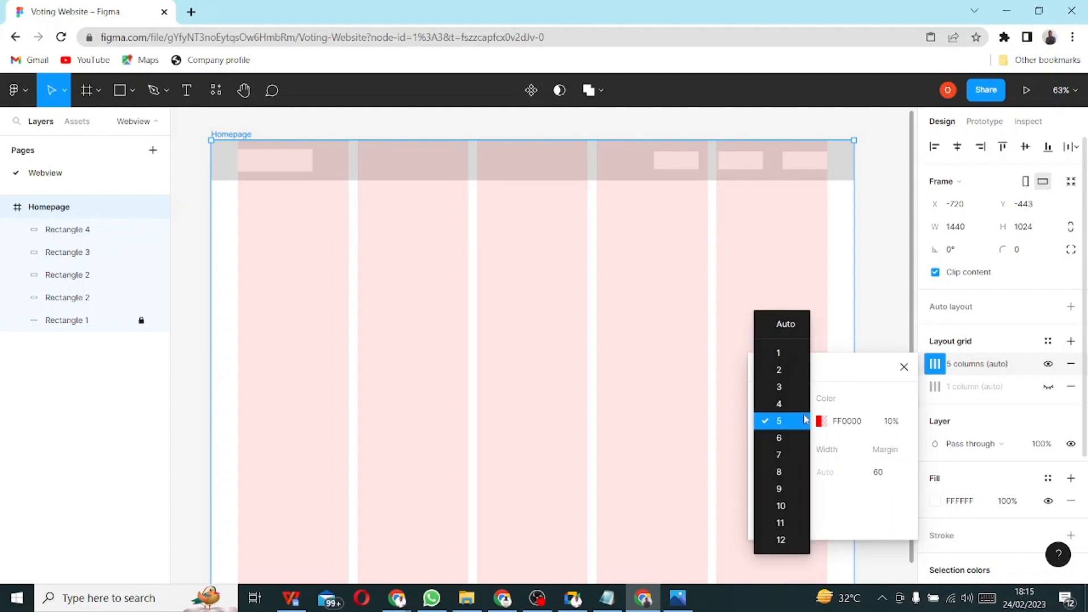
pyautogui.click(794, 351)
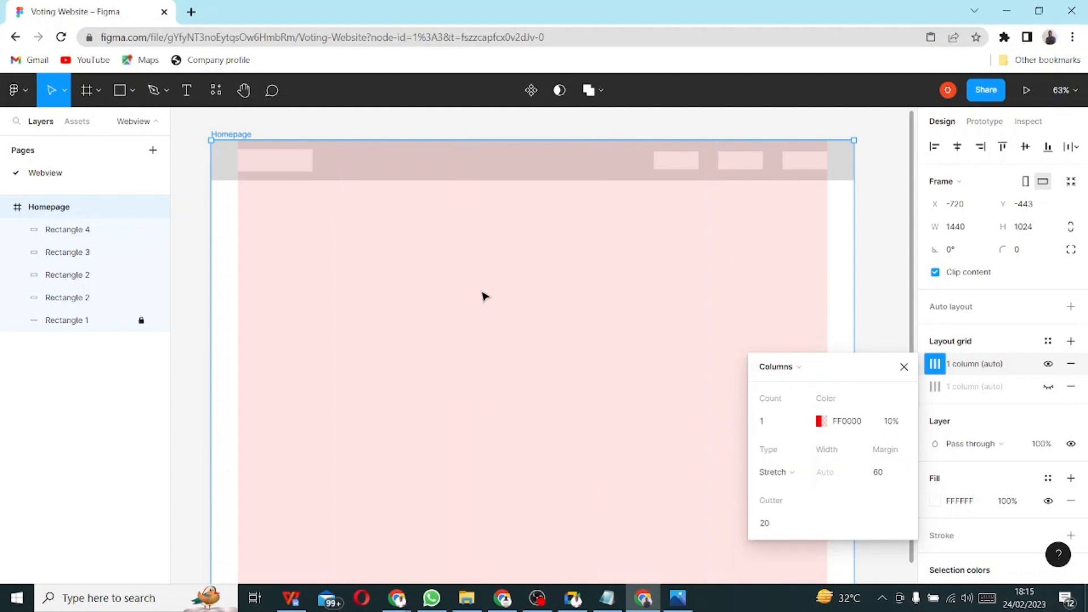
pyautogui.click(904, 368)
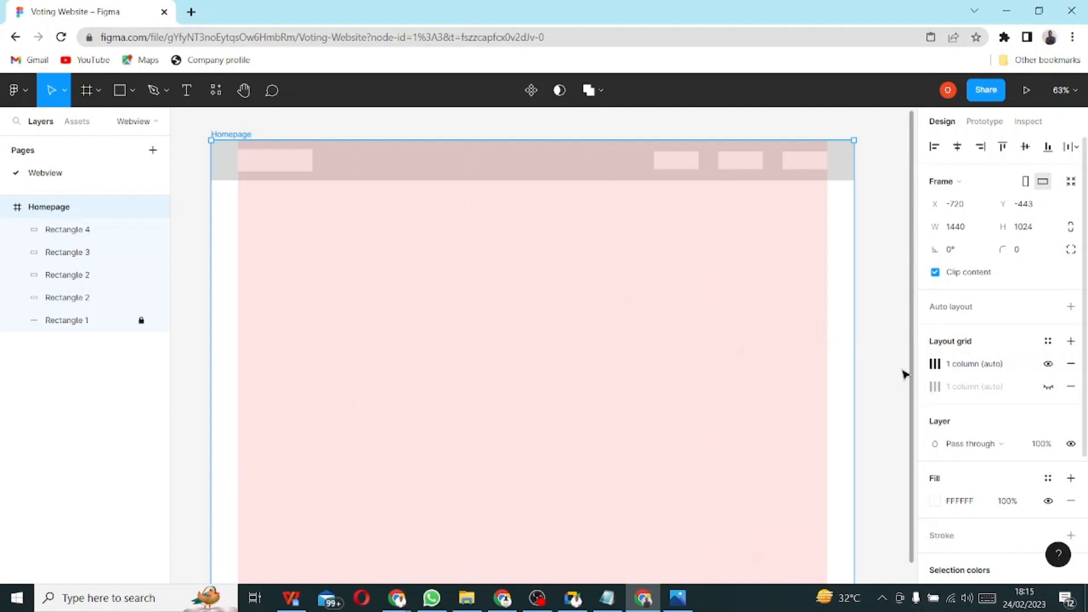
# - Remove the column grid and a newly added 10px grid, then open the grid styles list
pyautogui.click(1071, 365)
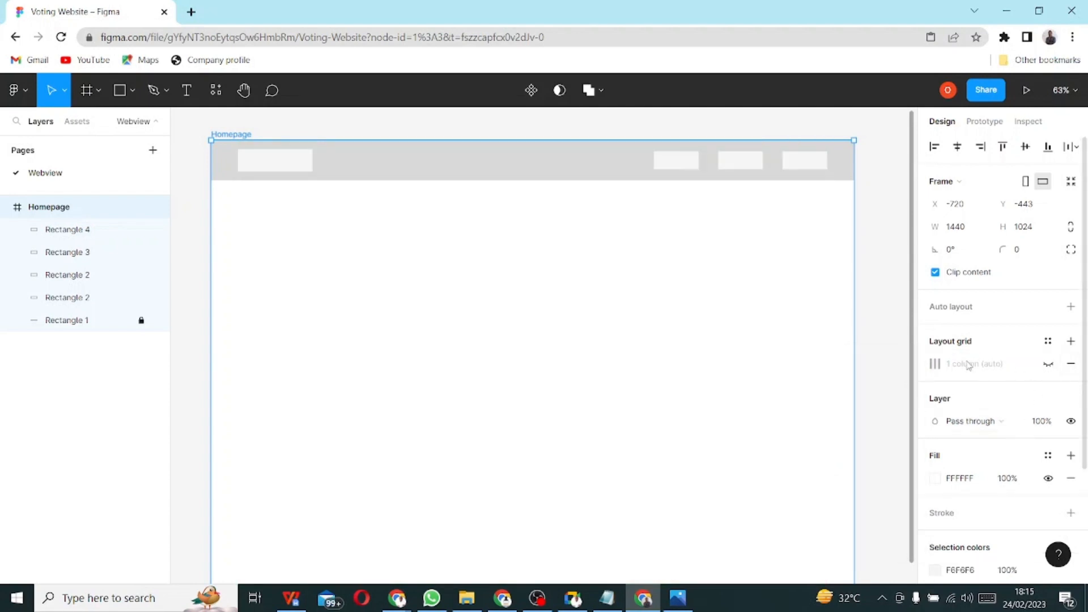
pyautogui.click(1075, 341)
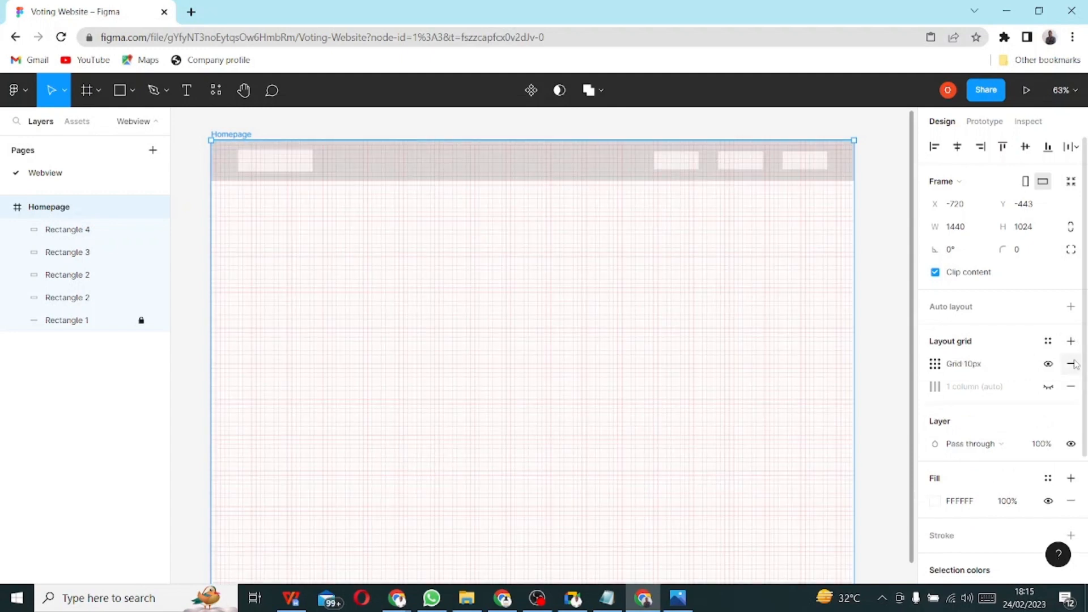
pyautogui.click(1072, 365)
pyautogui.click(1048, 342)
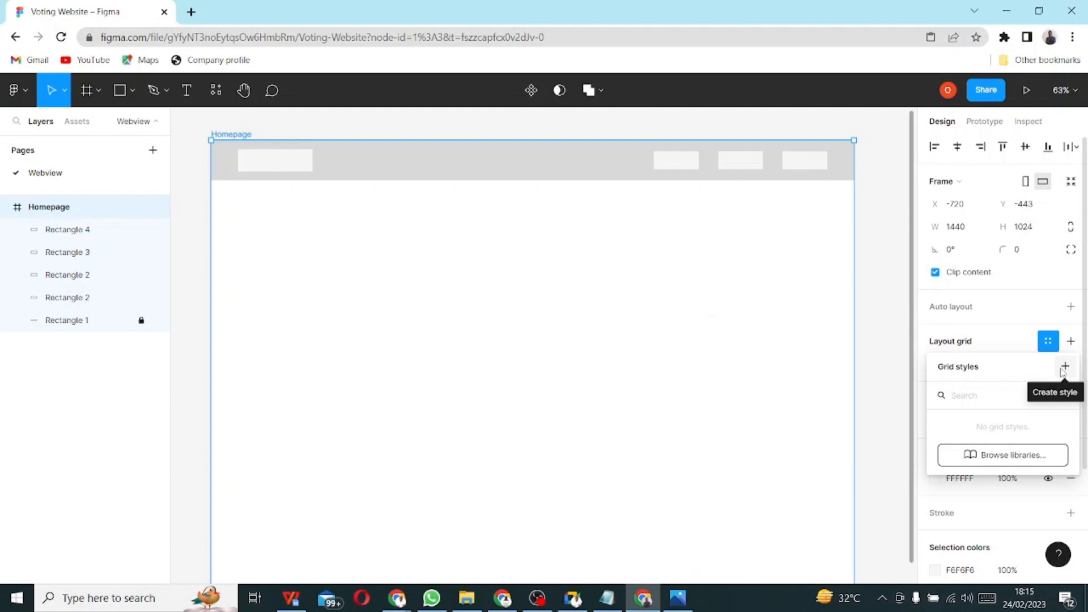
# - Cancel creating a grid style twice, close the styles list, and leave the column grid hidden
pyautogui.click(1065, 366)
pyautogui.click(913, 331)
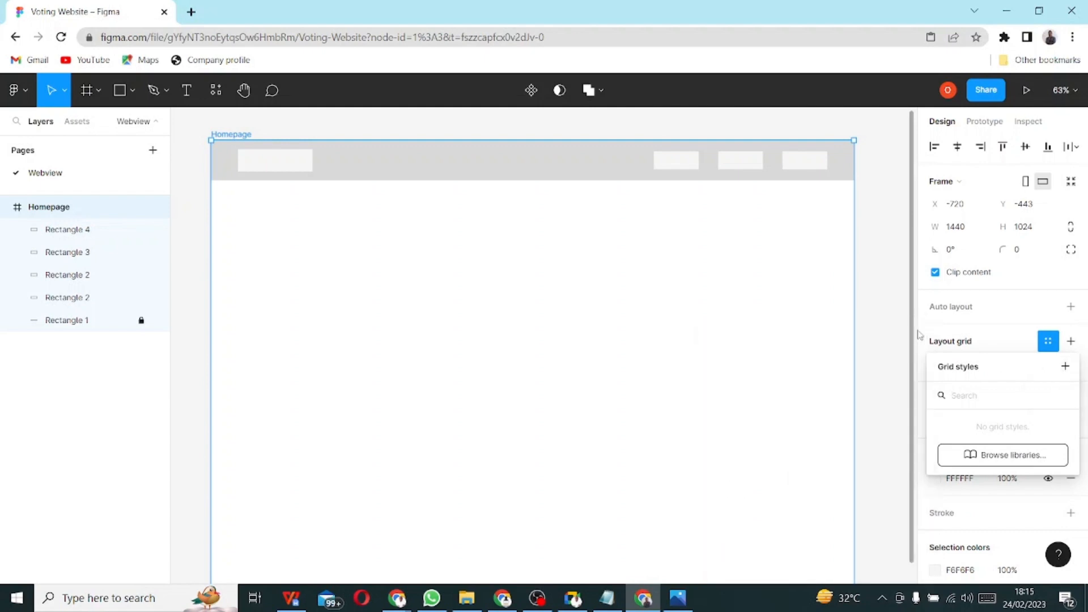
pyautogui.click(1065, 367)
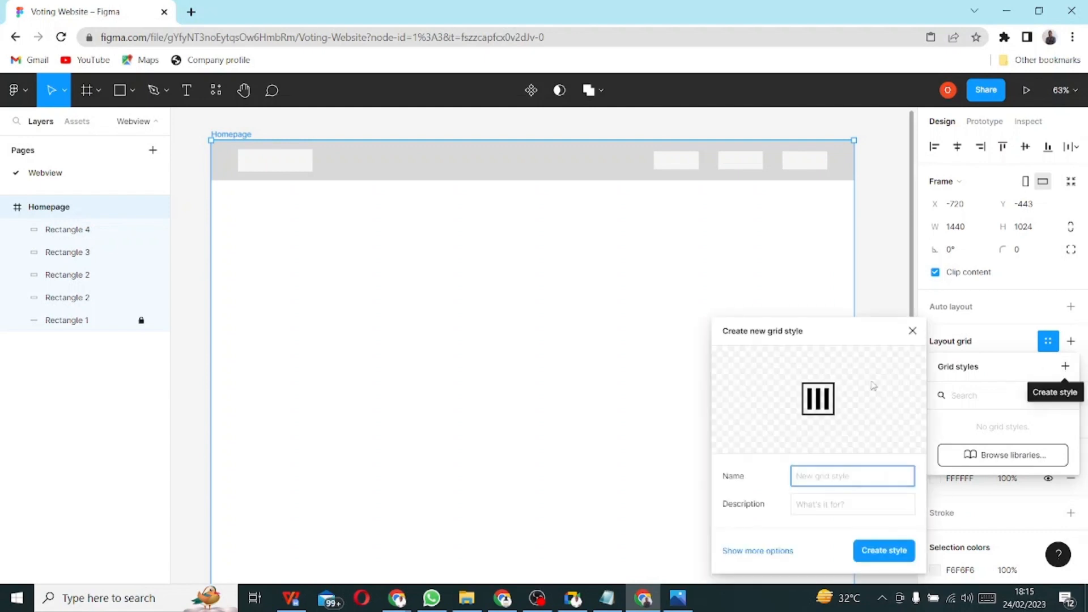
pyautogui.click(913, 331)
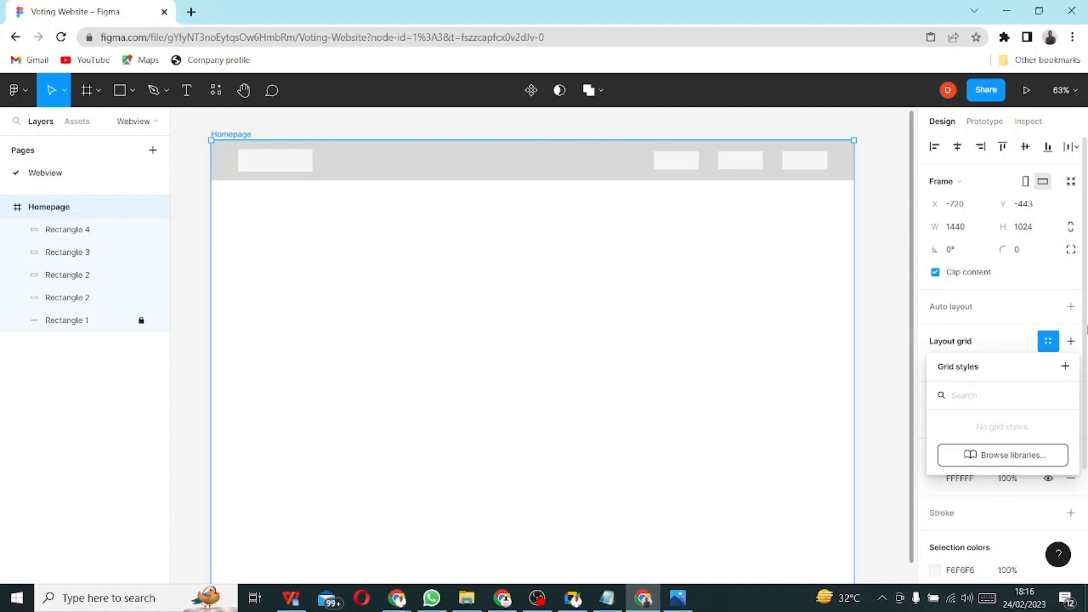
pyautogui.click(1050, 342)
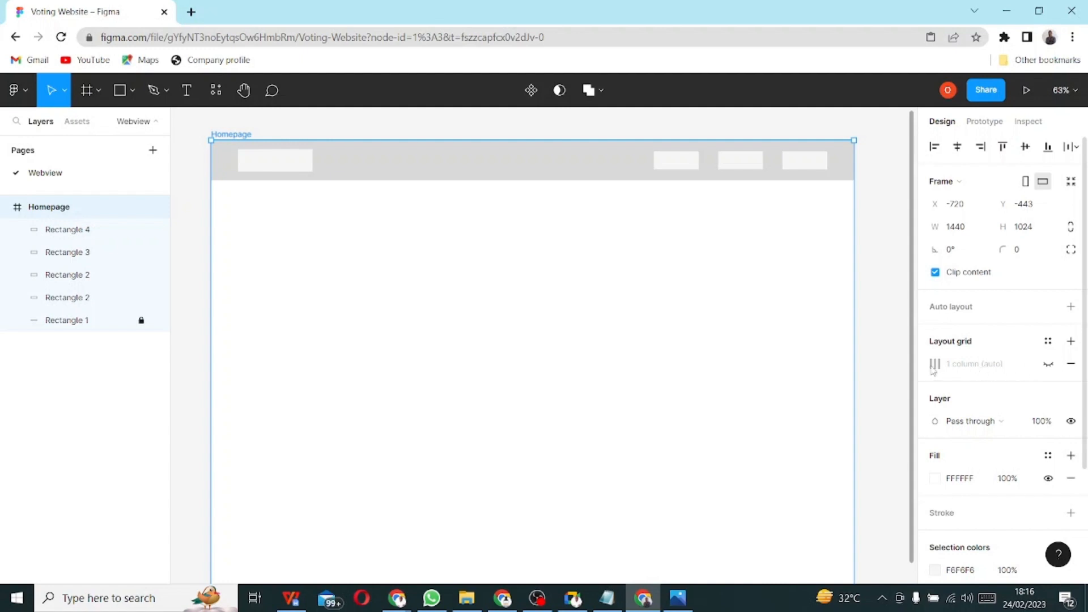
pyautogui.click(1048, 364)
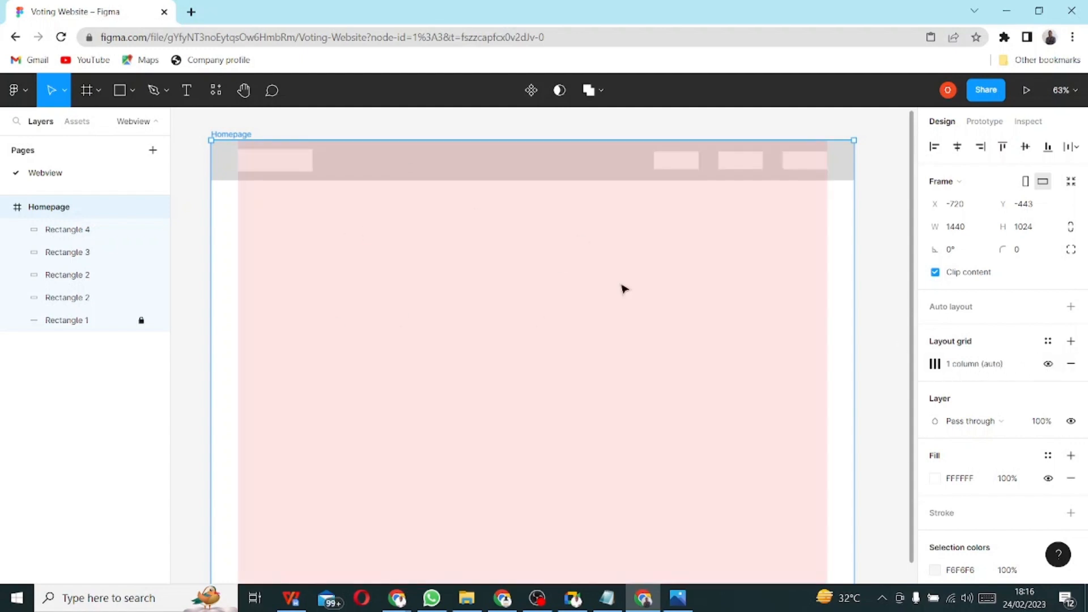
pyautogui.click(1048, 364)
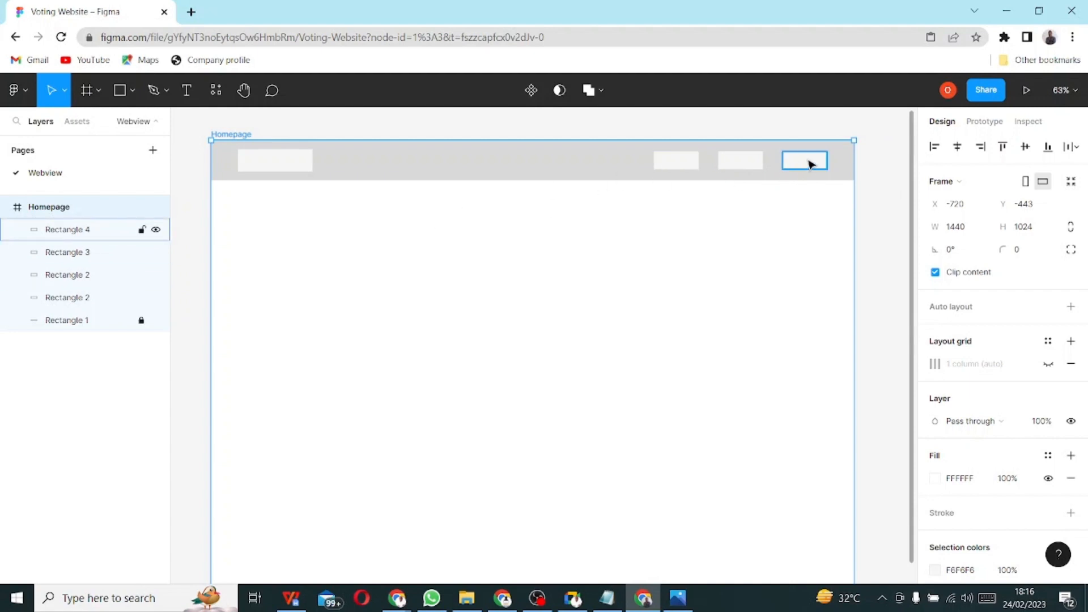
# - Recolour the rightmost menu box's fill to a dark blue shade
pyautogui.click(809, 164)
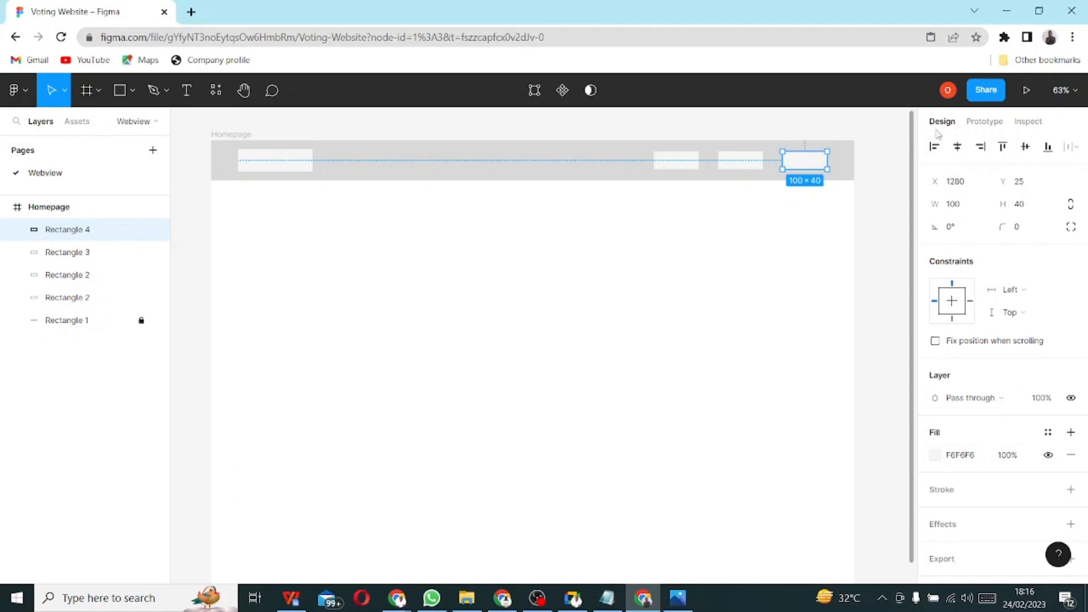
pyautogui.click(936, 459)
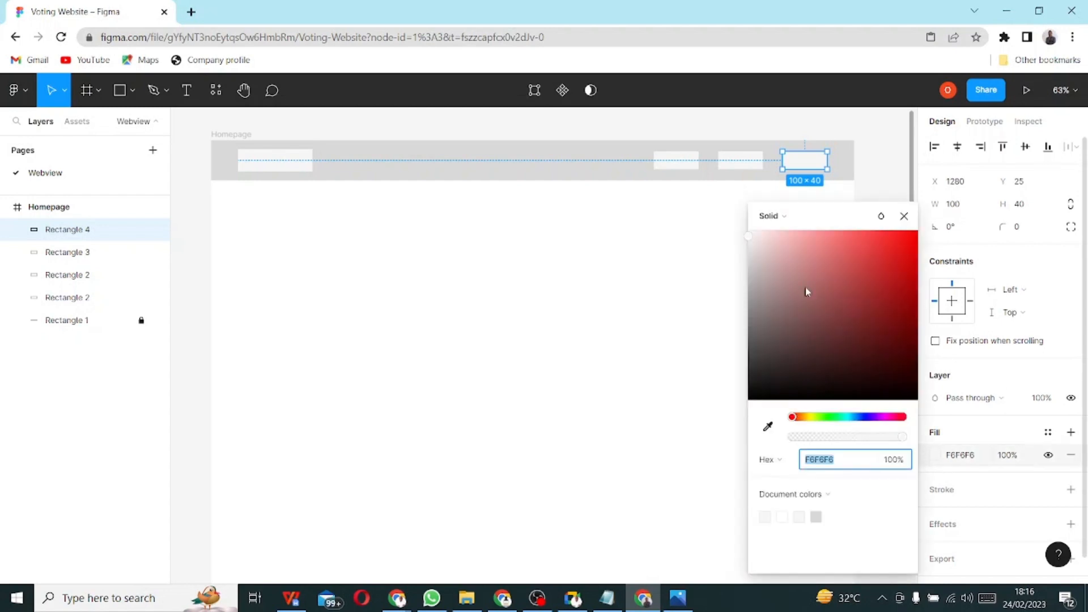
pyautogui.moveTo(754, 244); pyautogui.dragTo(843, 365)
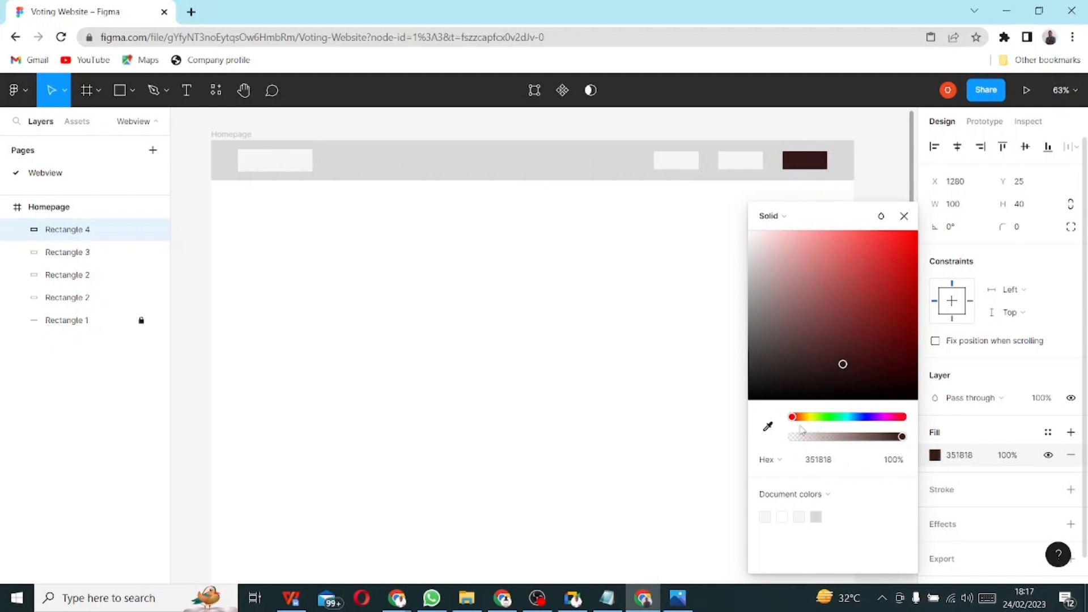
pyautogui.moveTo(796, 417); pyautogui.dragTo(859, 418)
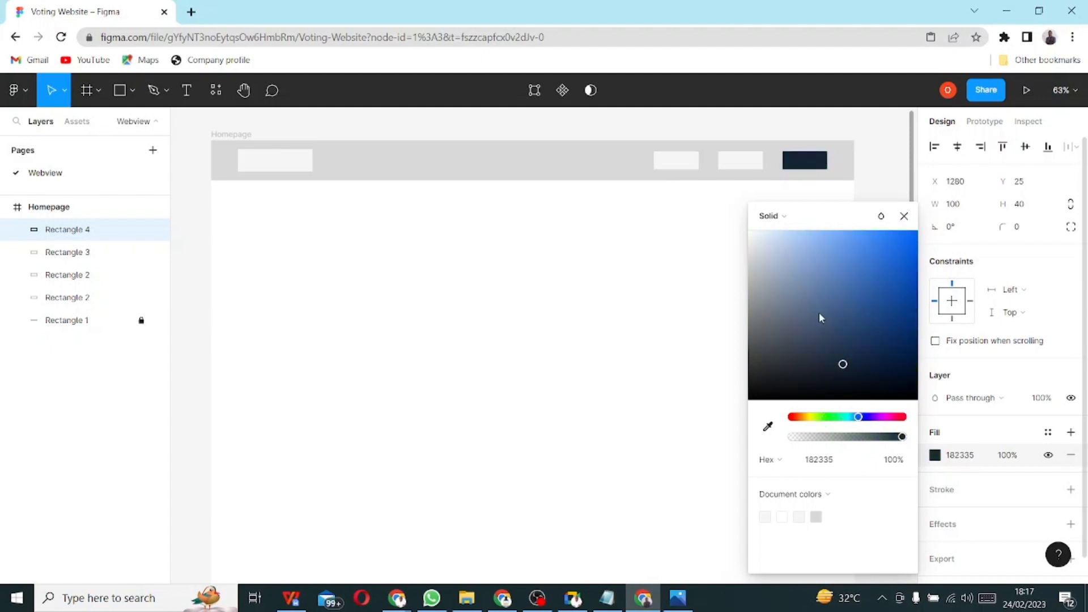
pyautogui.moveTo(844, 368); pyautogui.dragTo(745, 264)
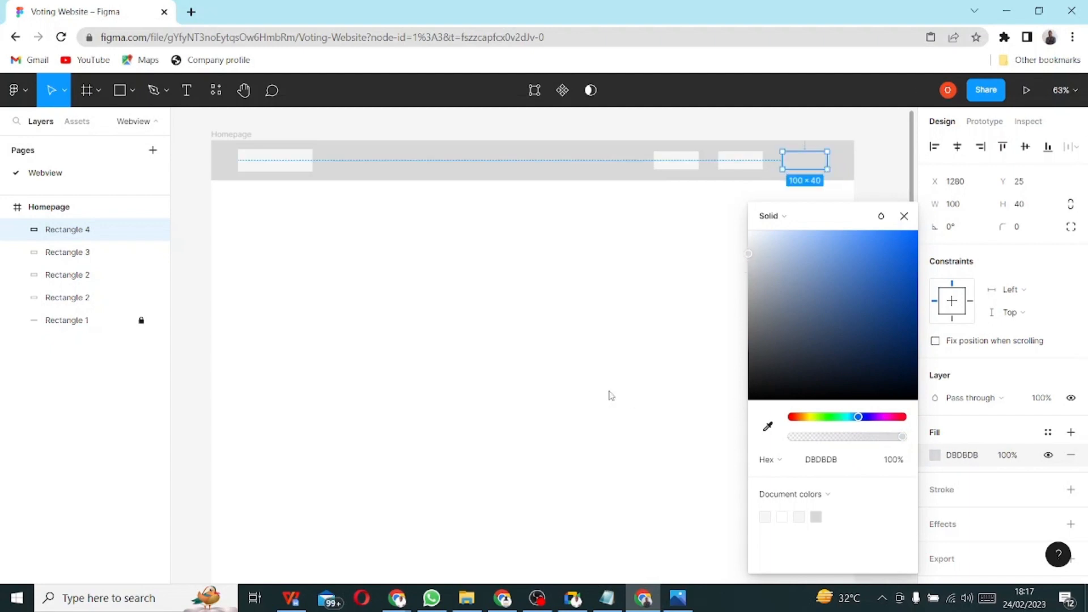
# - Undo the colour changes to restore Rectangle 4's light F6F6F6 fill
pyautogui.click(613, 395)
pyautogui.click(804, 167)
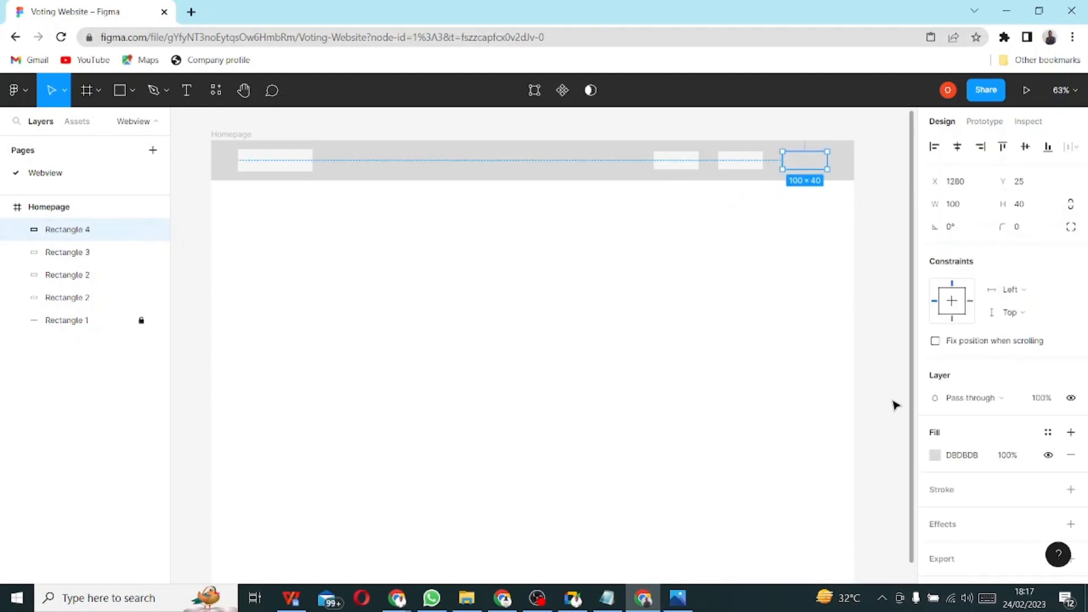
pyautogui.hotkey('ctrl', 'z')
pyautogui.hotkey('ctrl', 'z')
pyautogui.hotkey('ctrl', 'z')
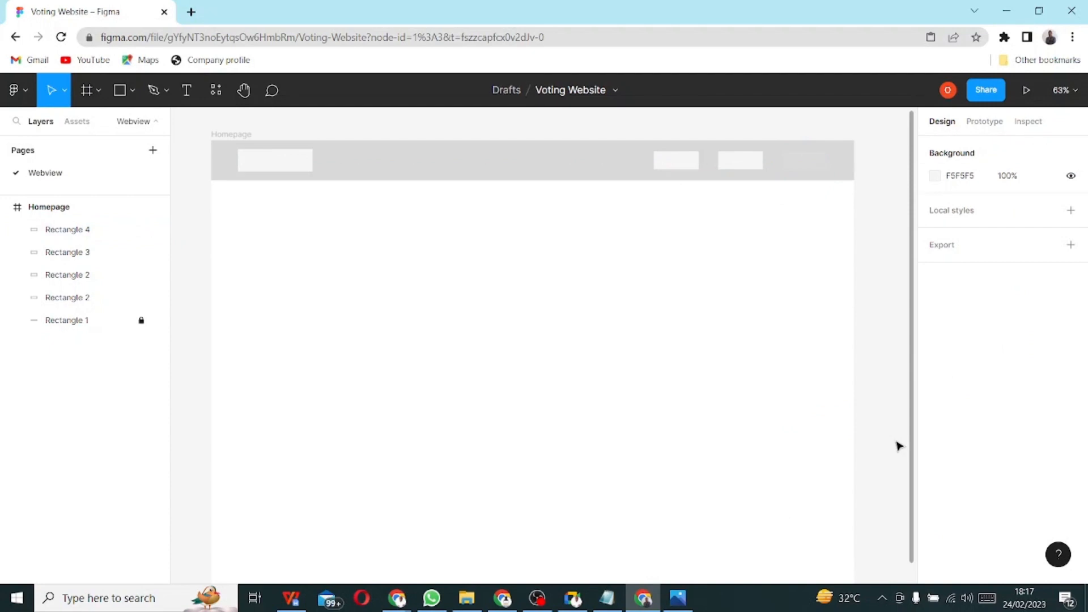
pyautogui.hotkey('ctrl', 'z')
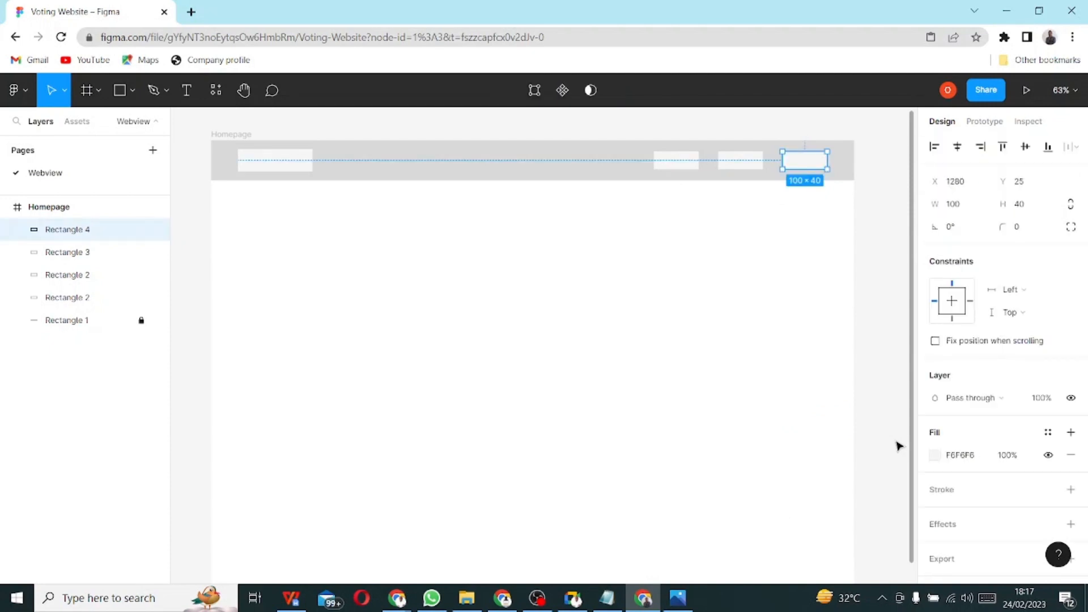
pyautogui.click(963, 459)
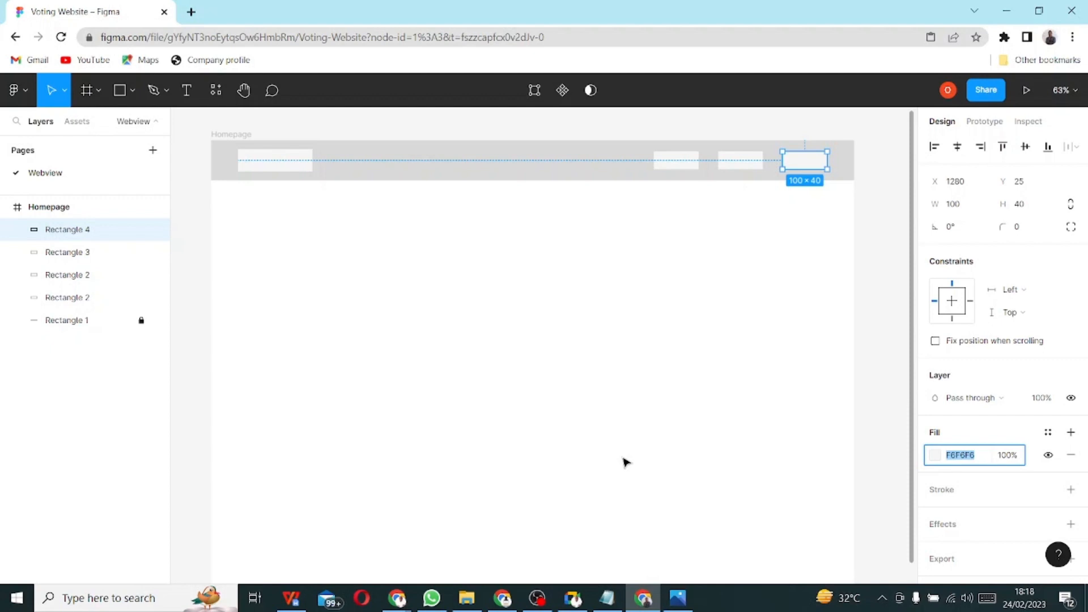
pyautogui.hotkey('alt', 'Tab')
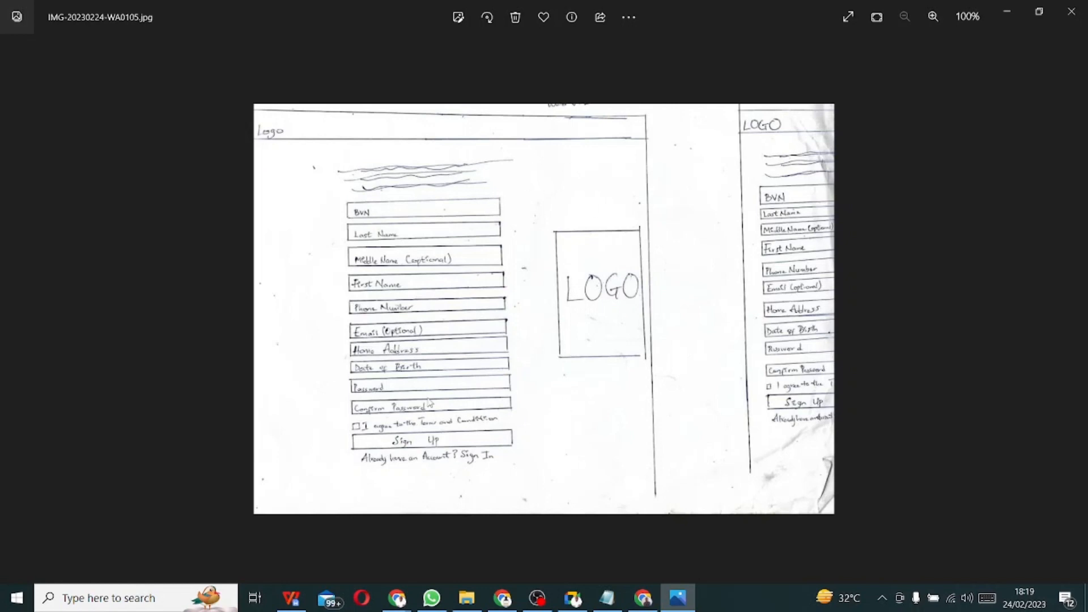
pyautogui.hotkey('alt', 'Tab')
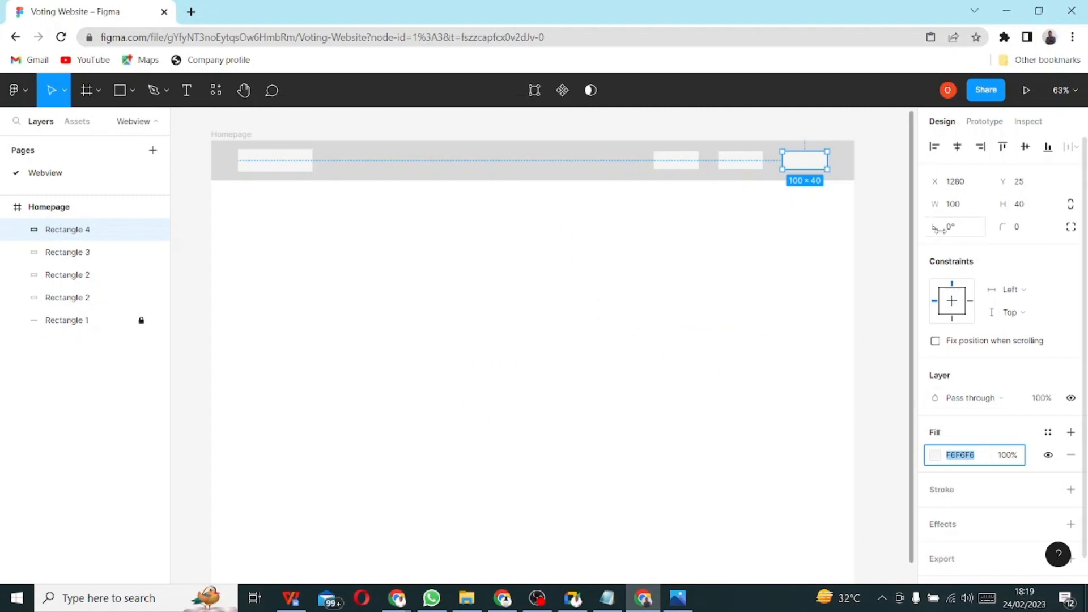
# - Select the Homepage frame and add a default 10px square layout grid to it
pyautogui.click(624, 294)
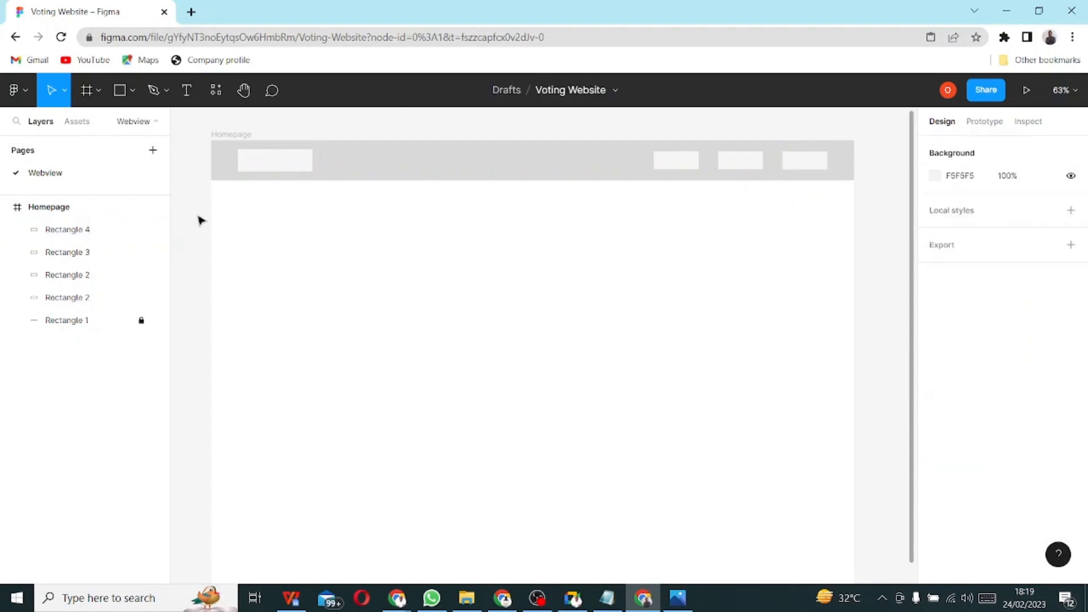
pyautogui.click(48, 213)
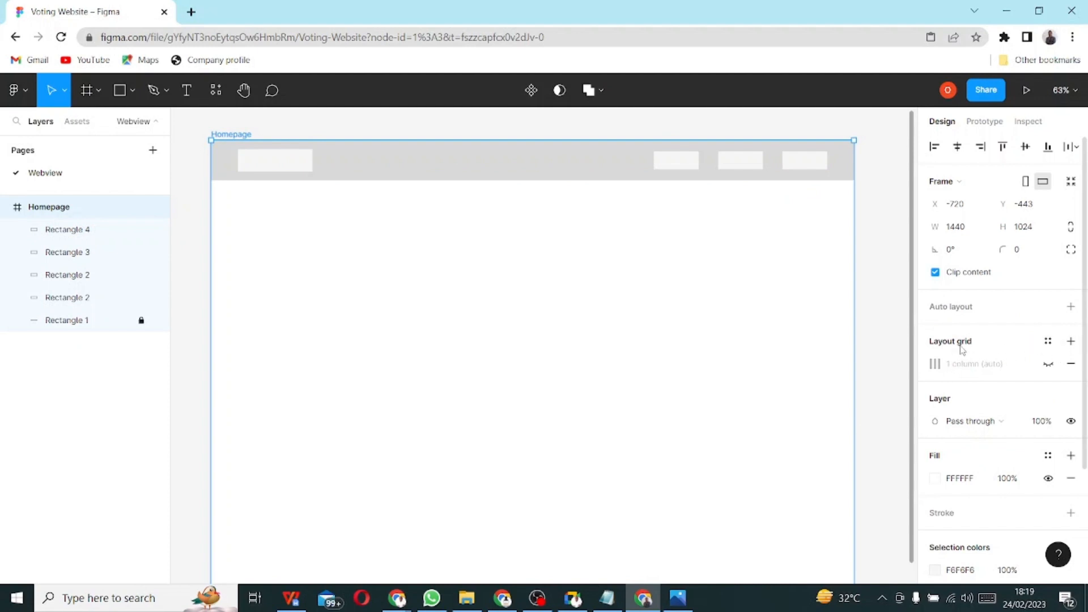
pyautogui.click(1071, 341)
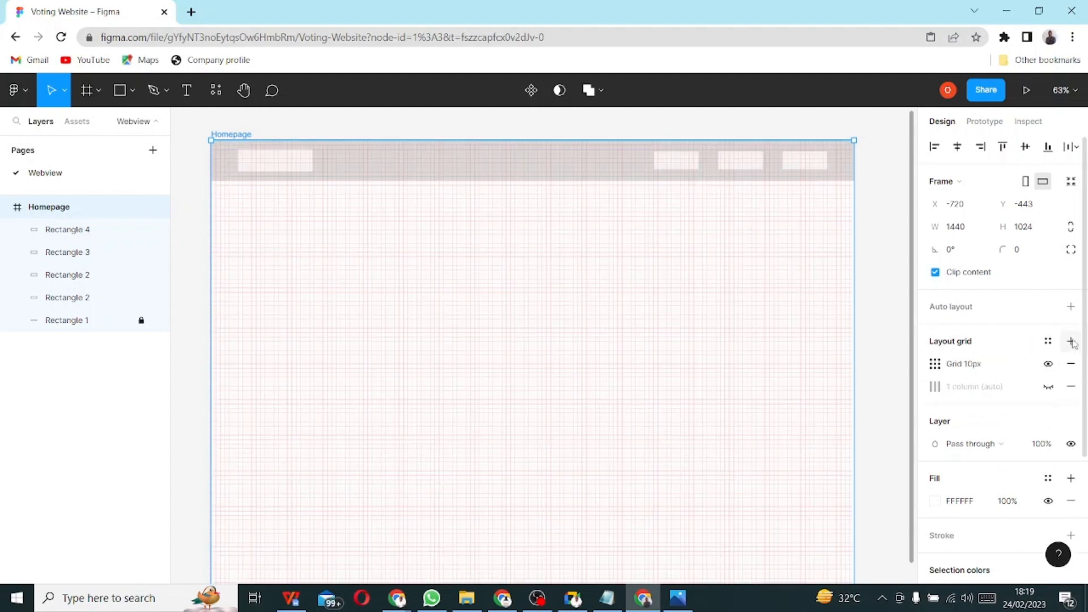
# - Change the Homepage layout grid to 2 columns with a 60 px margin
pyautogui.click(933, 367)
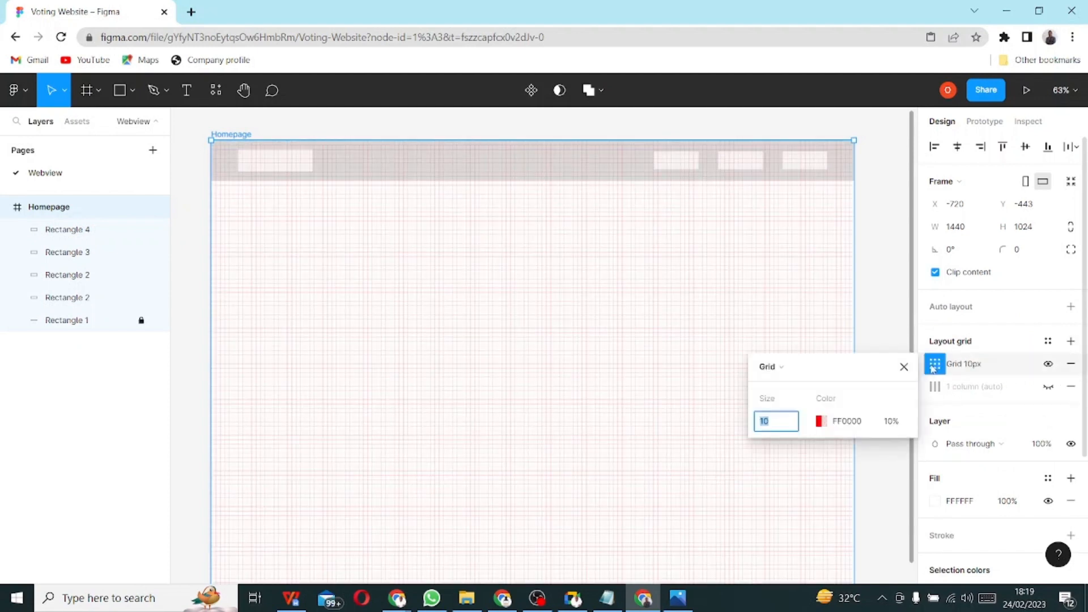
pyautogui.click(776, 374)
pyautogui.click(790, 388)
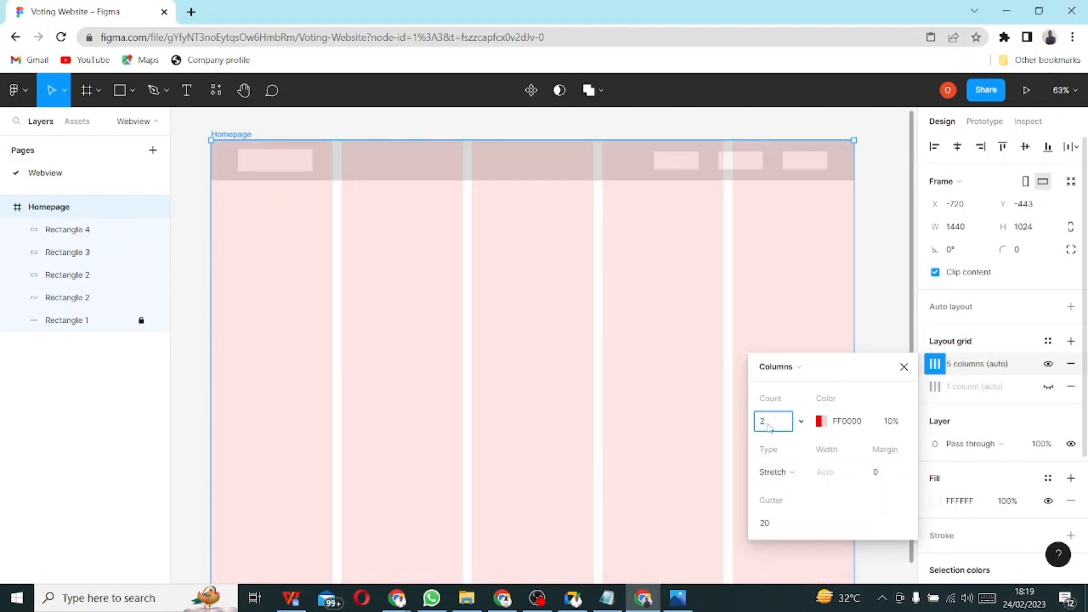
pyautogui.click(884, 474)
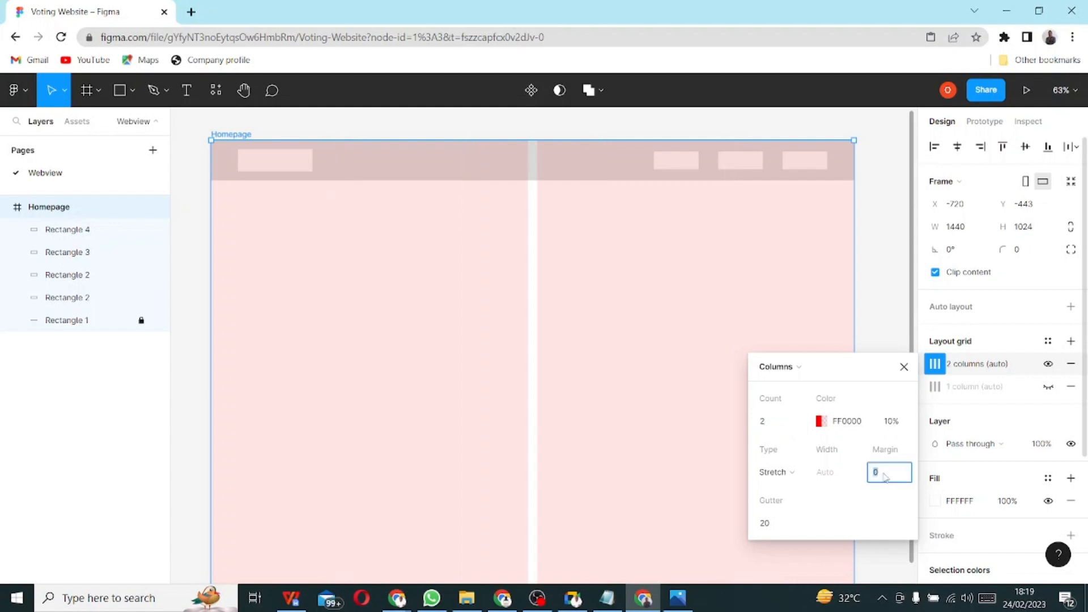
pyautogui.press('Return')
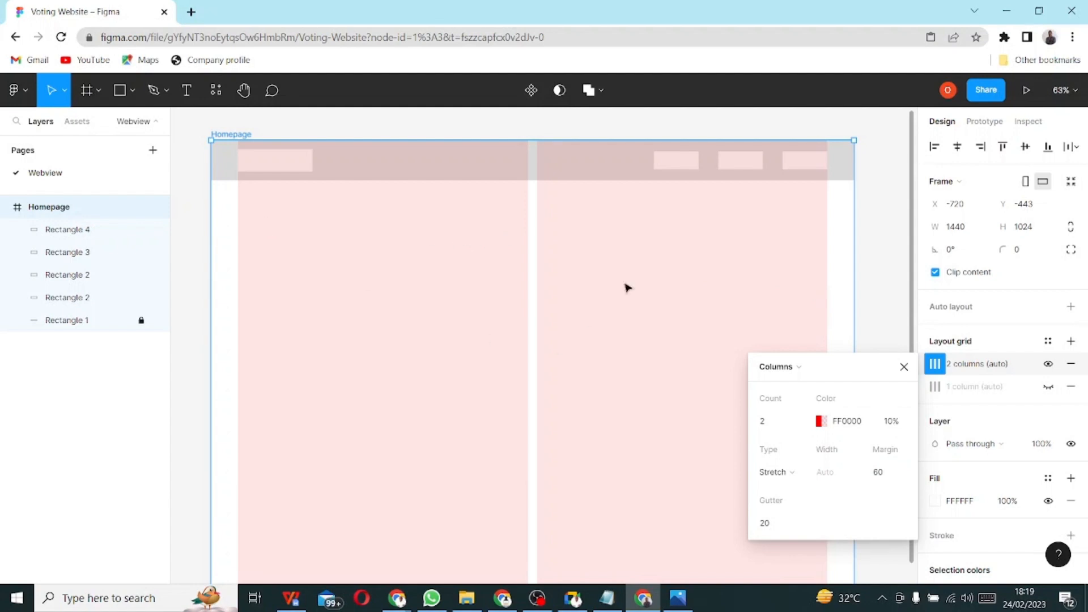
pyautogui.click(883, 264)
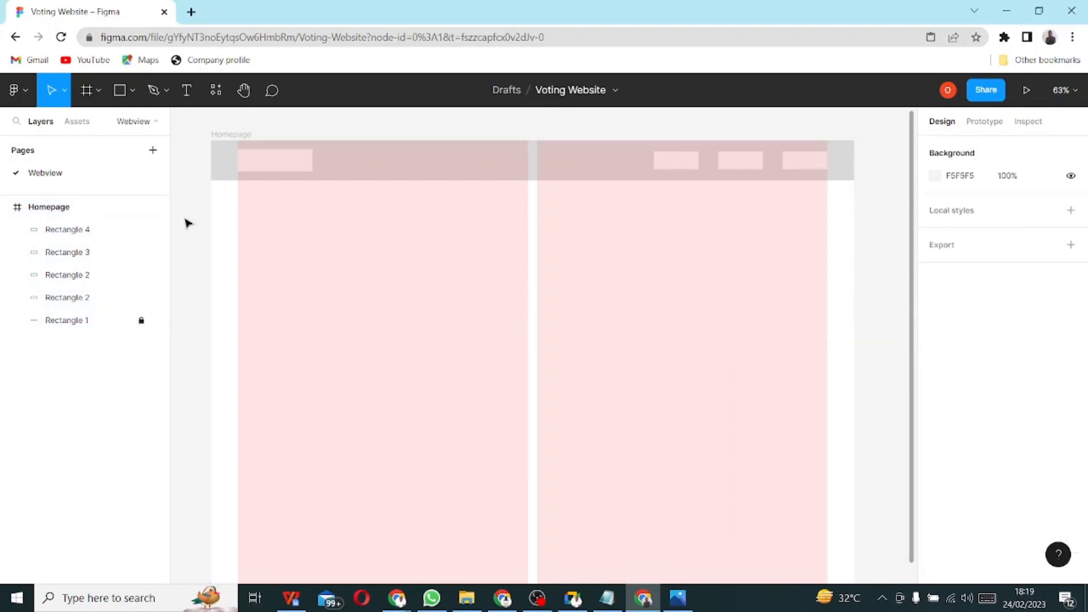
# - Show the two-column layout grid and keep the single-column grid hidden
pyautogui.click(44, 207)
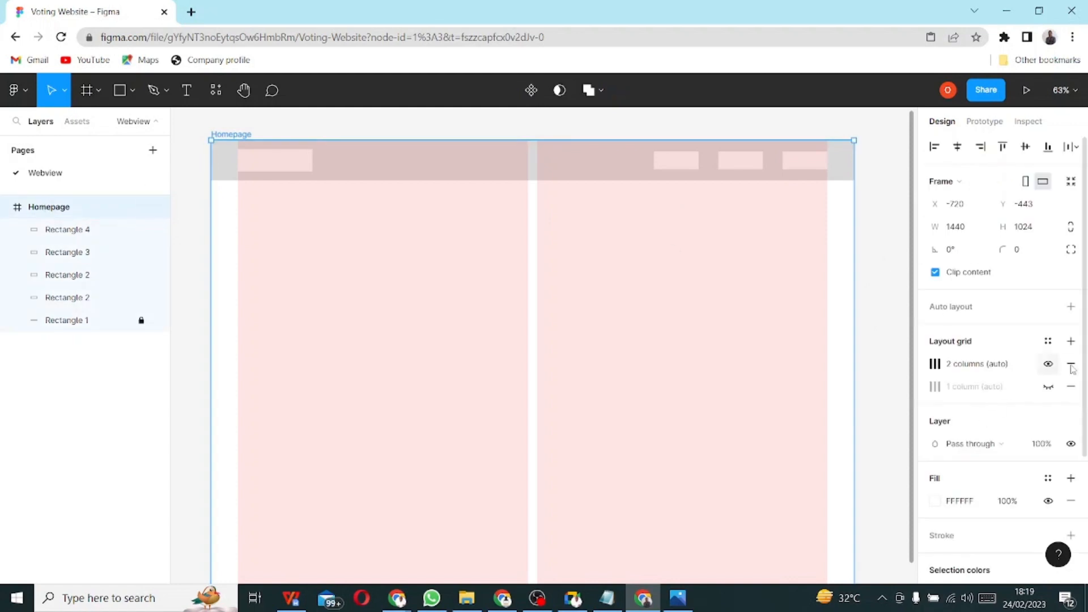
pyautogui.click(1048, 387)
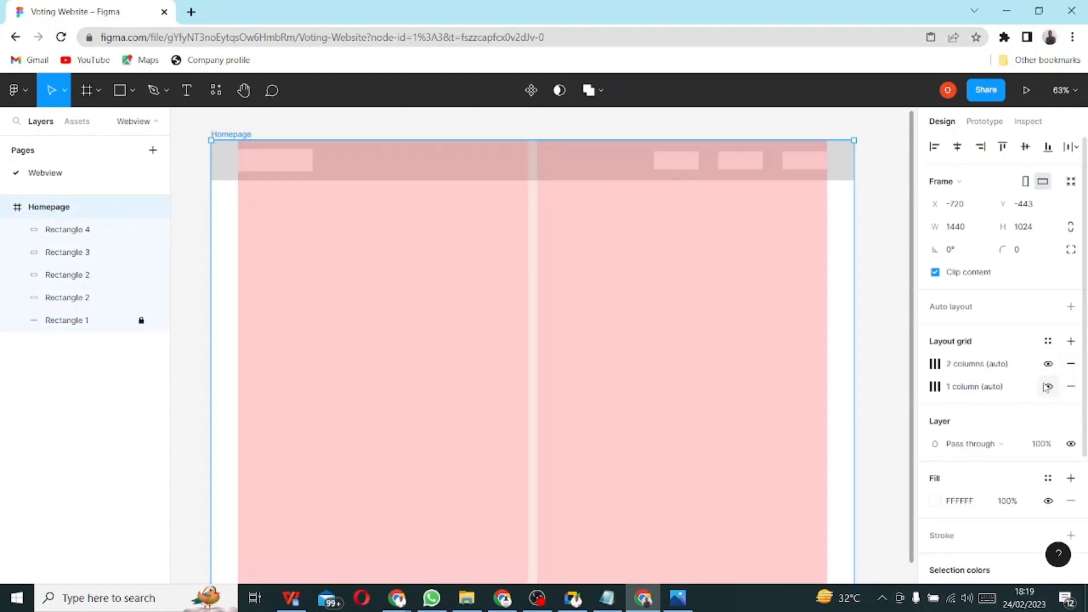
pyautogui.click(1049, 364)
pyautogui.click(1048, 364)
pyautogui.click(1048, 364)
pyautogui.click(1048, 387)
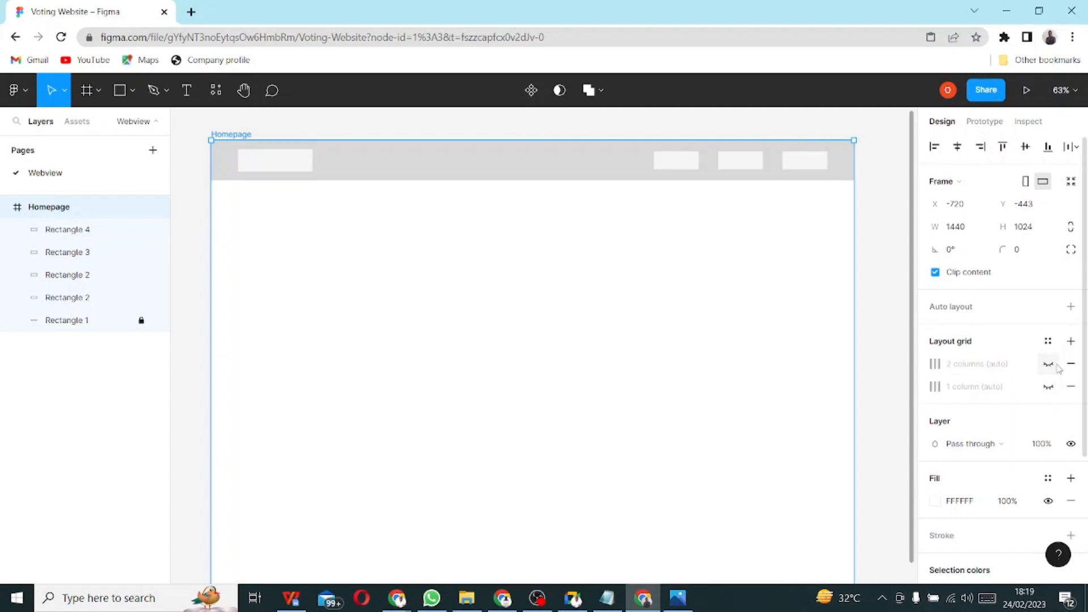
pyautogui.click(1048, 364)
pyautogui.click(1049, 364)
pyautogui.click(1048, 388)
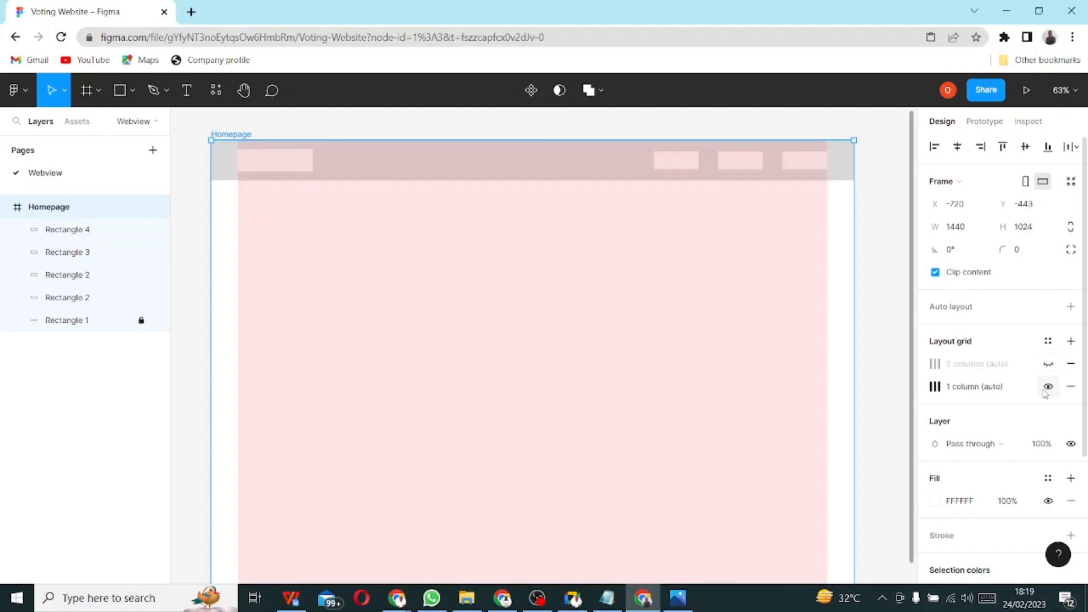
pyautogui.click(1048, 388)
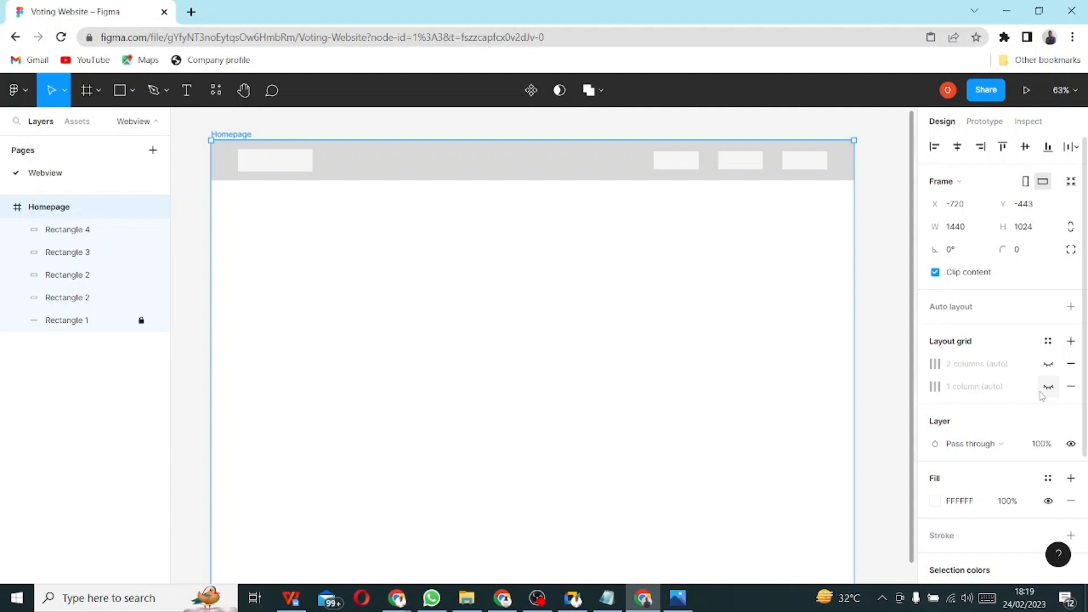
pyautogui.click(1048, 364)
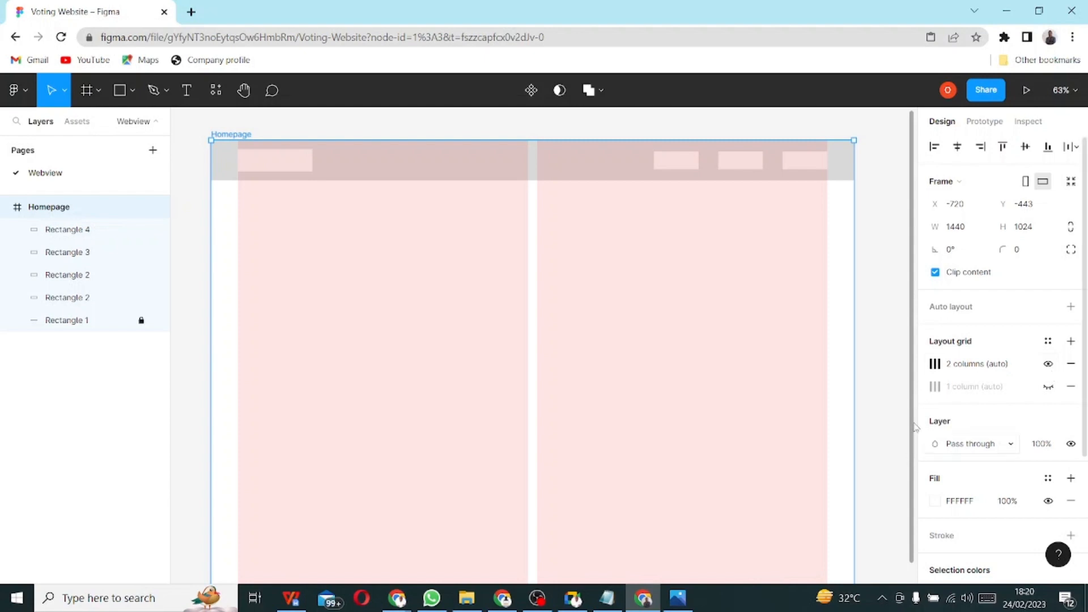
pyautogui.hotkey('alt', 'Tab')
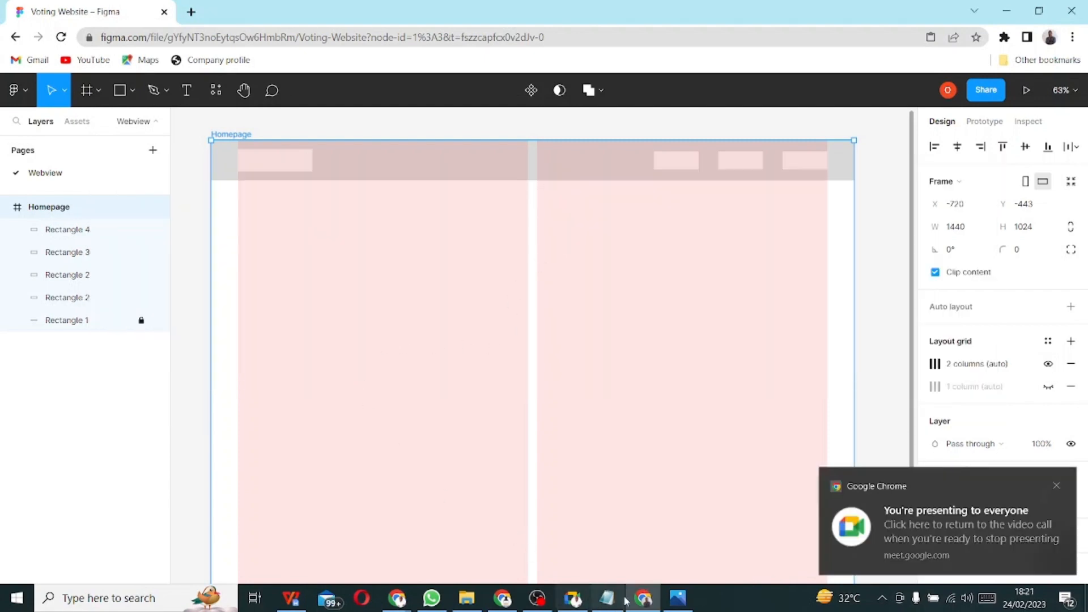
pyautogui.click(678, 598)
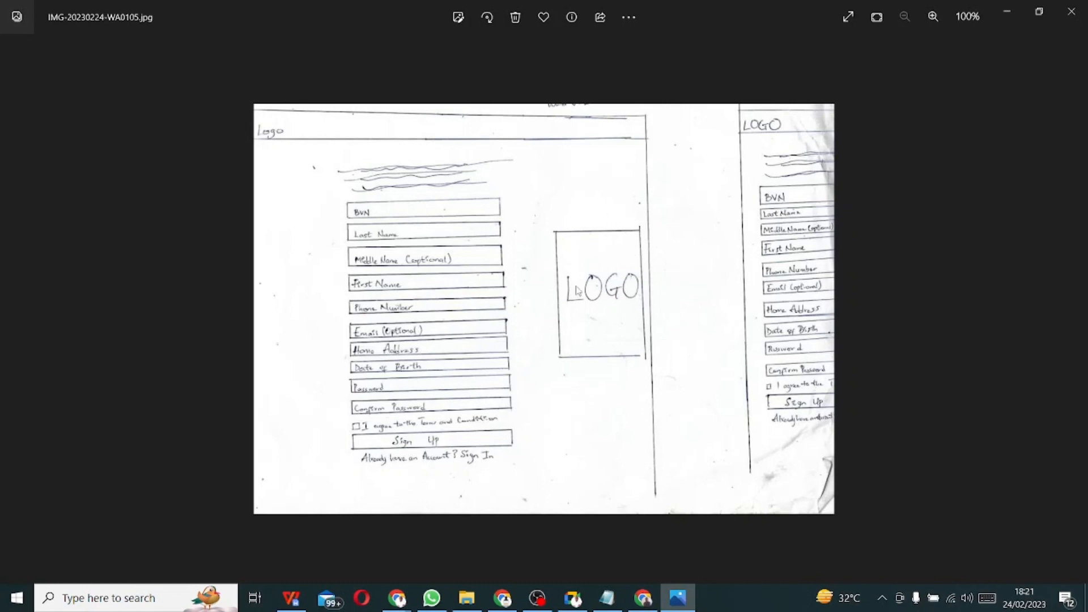
pyautogui.moveTo(678, 598)
pyautogui.click(603, 607)
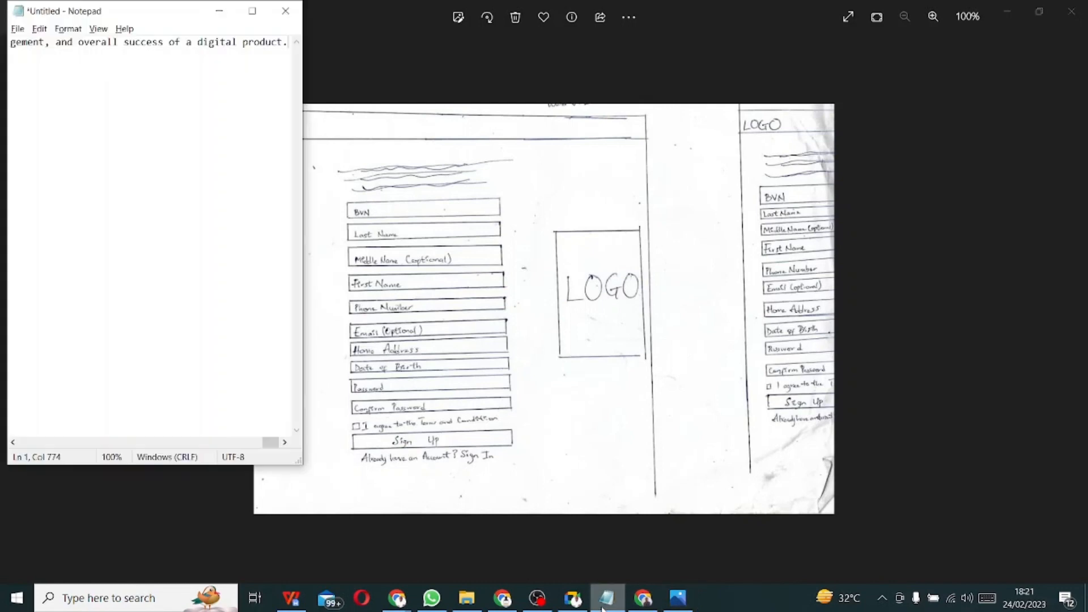
pyautogui.click(643, 602)
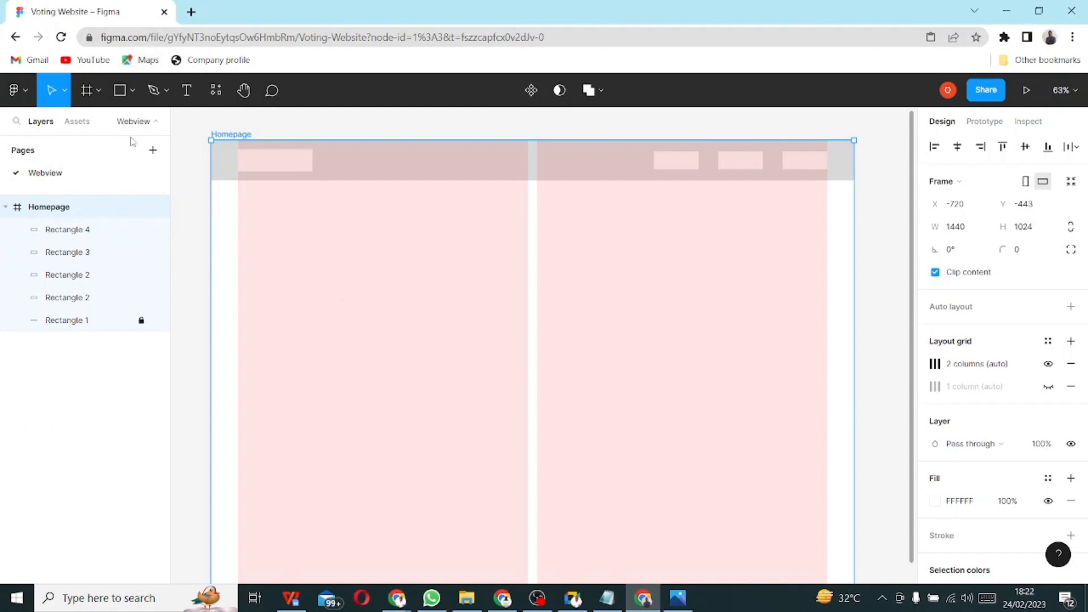
# - Draw a 448×11 thin grey placeholder bar below the header
pyautogui.click(121, 92)
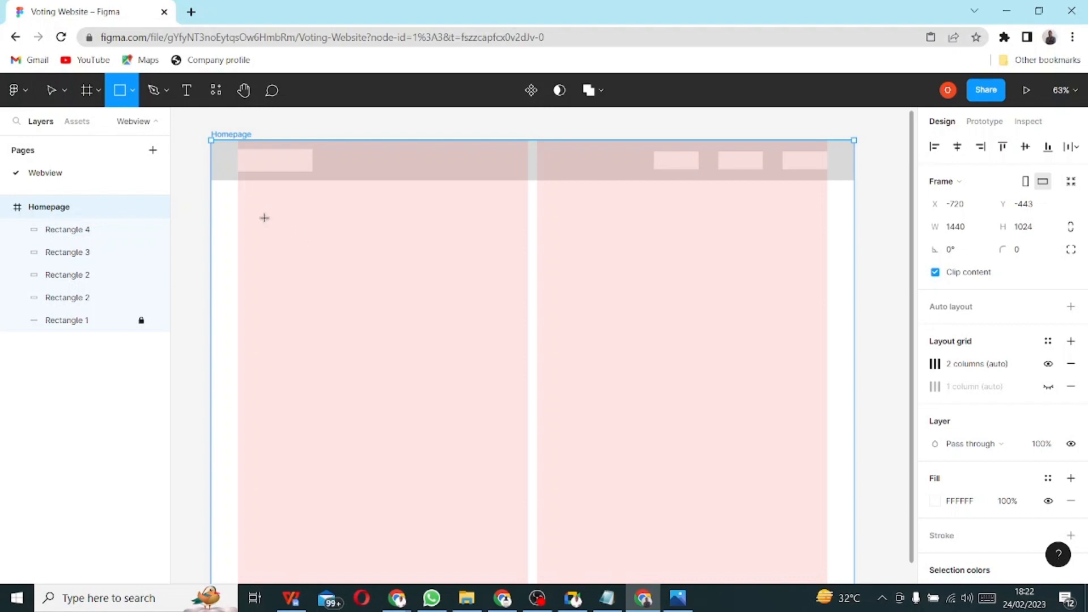
pyautogui.moveTo(275, 207); pyautogui.dragTo(476, 214)
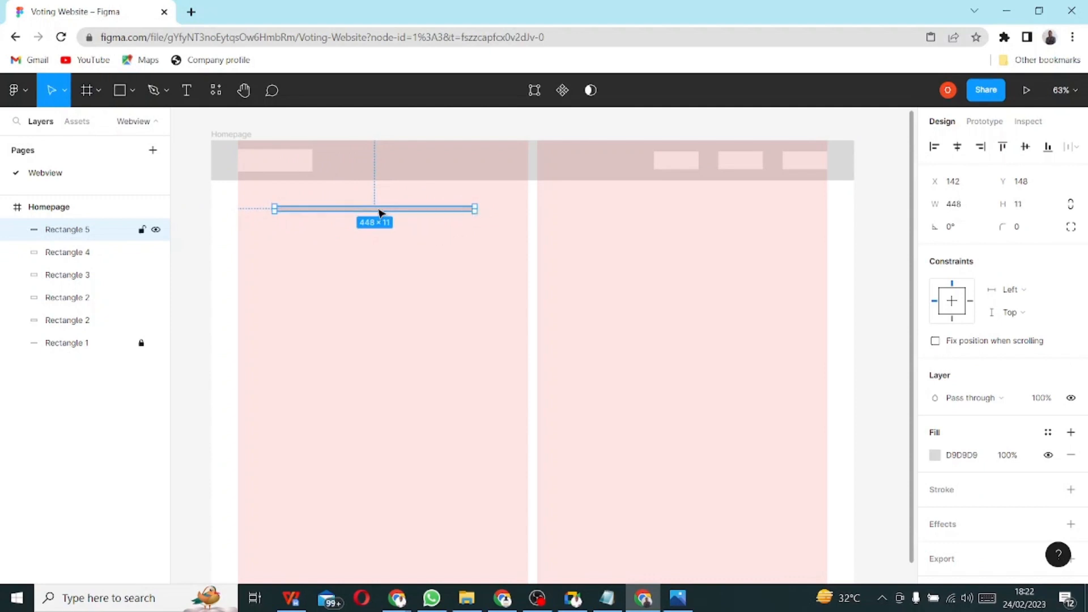
pyautogui.moveTo(371, 208)
pyautogui.mouseDown()
pyautogui.moveTo(384, 209)
pyautogui.moveTo(372, 213)
pyautogui.mouseUp()
# - Copy the bar into two rows below, shorten the third to 174, and add a copy beside it
pyautogui.moveTo(379, 214)
pyautogui.mouseDown()
pyautogui.moveTo(382, 231)
pyautogui.moveTo(381, 222)
pyautogui.mouseUp()
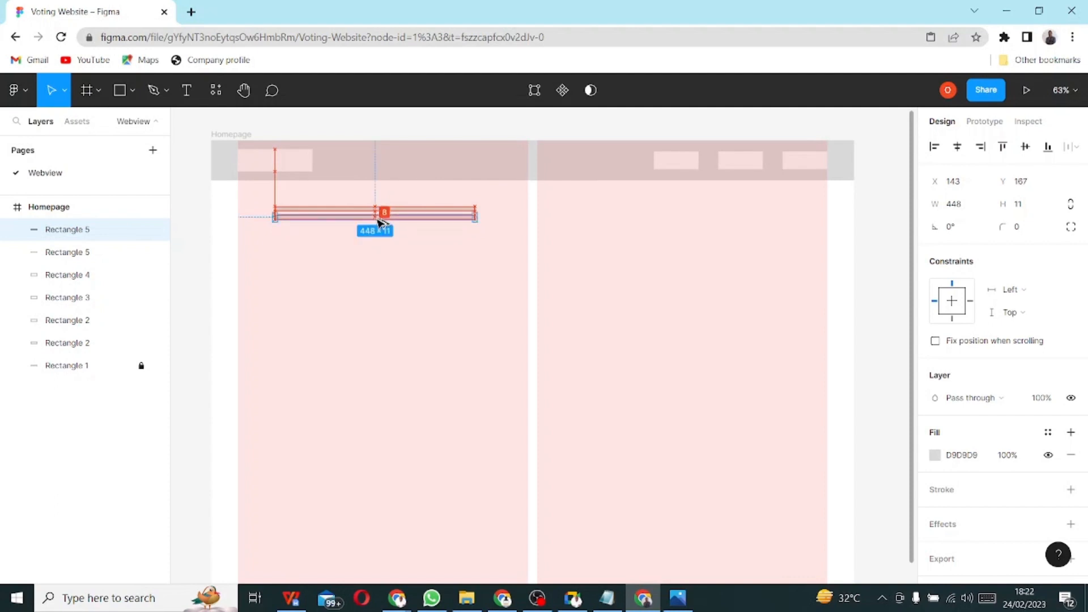
pyautogui.click(419, 316)
pyautogui.click(374, 221)
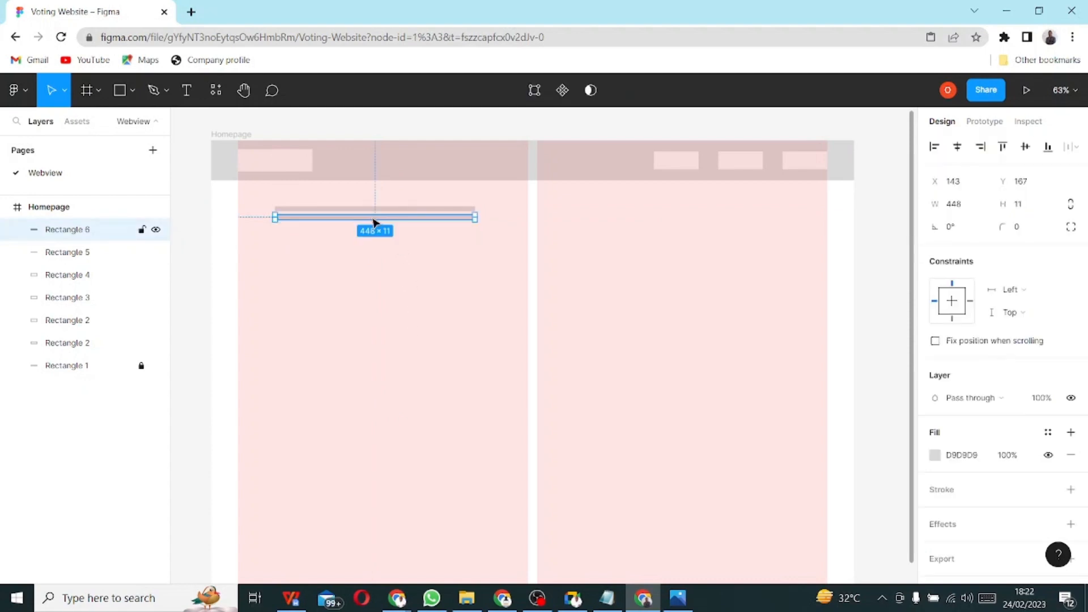
pyautogui.moveTo(374, 221); pyautogui.dragTo(379, 231)
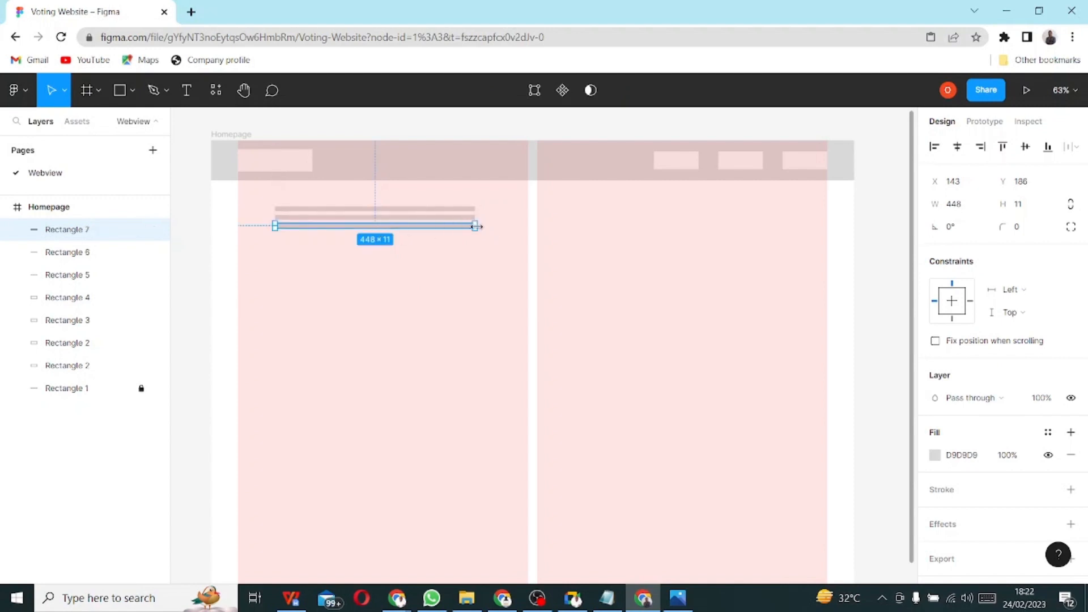
pyautogui.moveTo(476, 226); pyautogui.dragTo(353, 226)
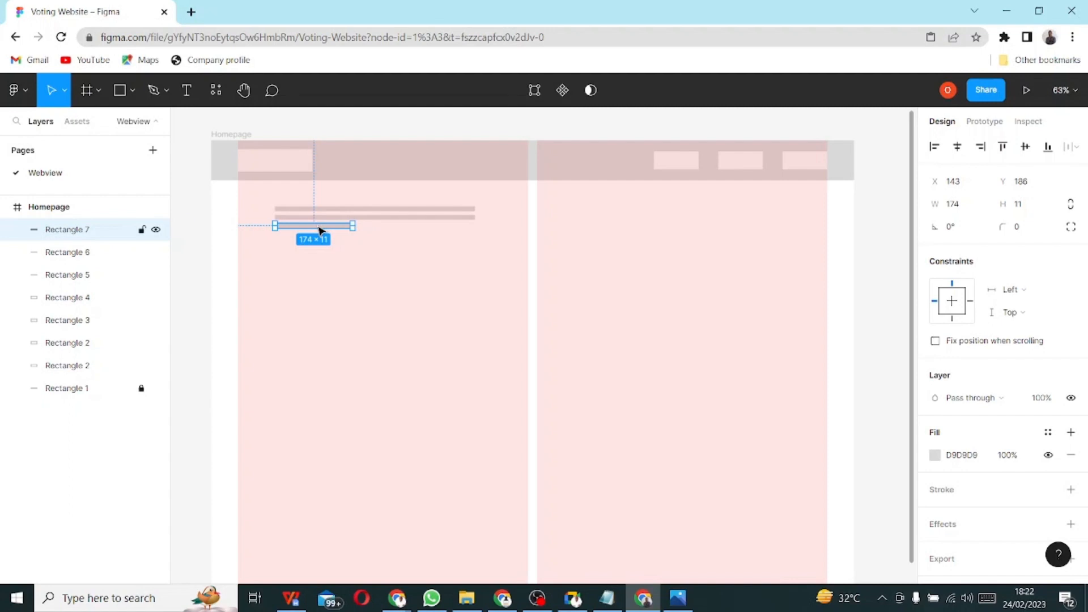
pyautogui.moveTo(321, 230); pyautogui.dragTo(362, 226)
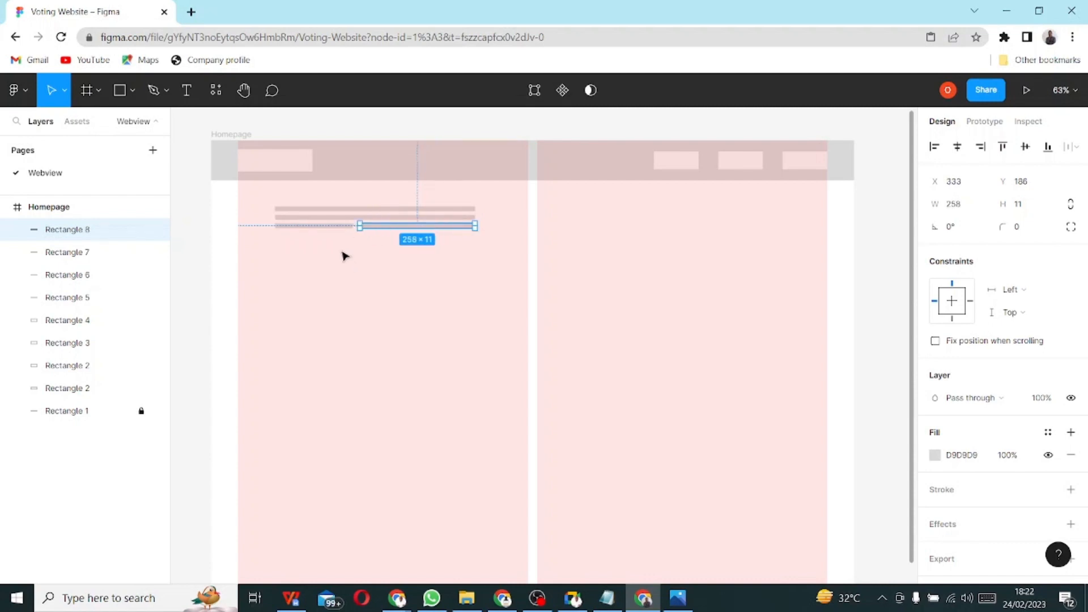
pyautogui.click(342, 254)
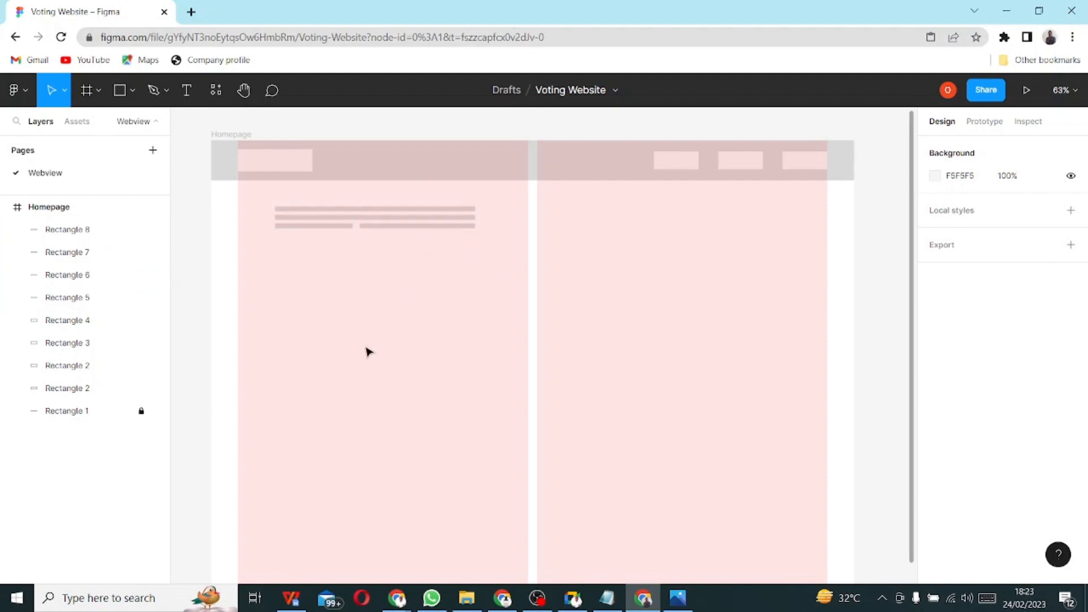
# - Load the YouTube home page in a new browser tab, then return to the Figma file
pyautogui.click(191, 11)
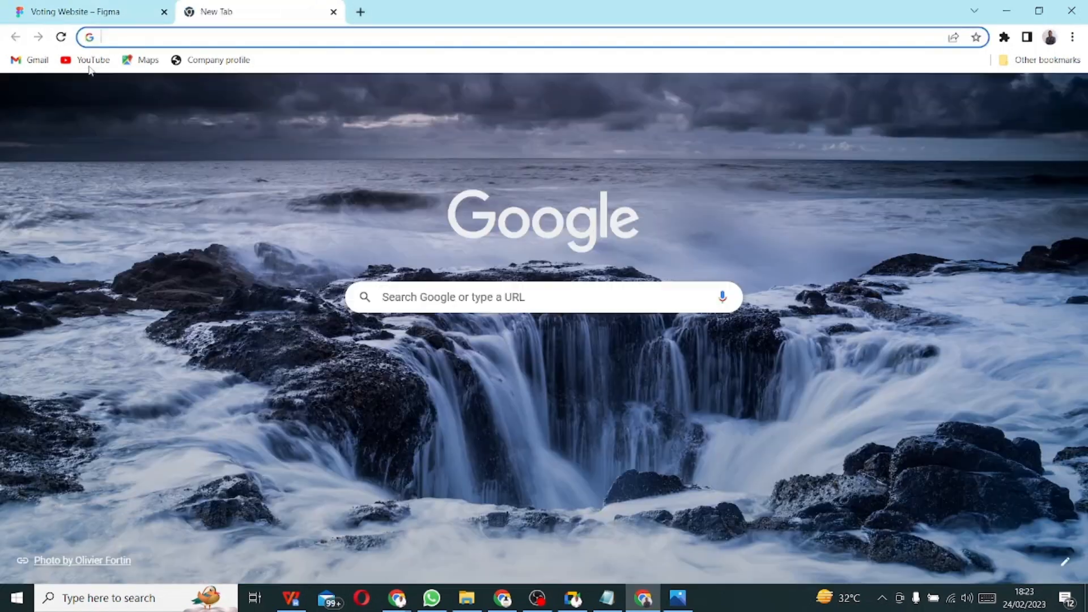
pyautogui.click(88, 60)
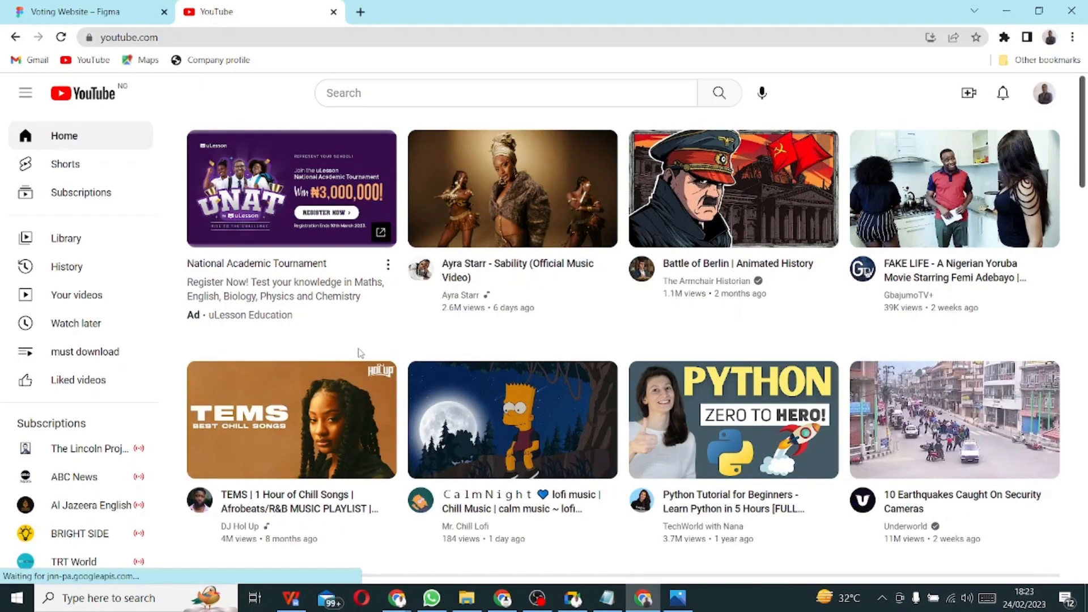
pyautogui.click(62, 37)
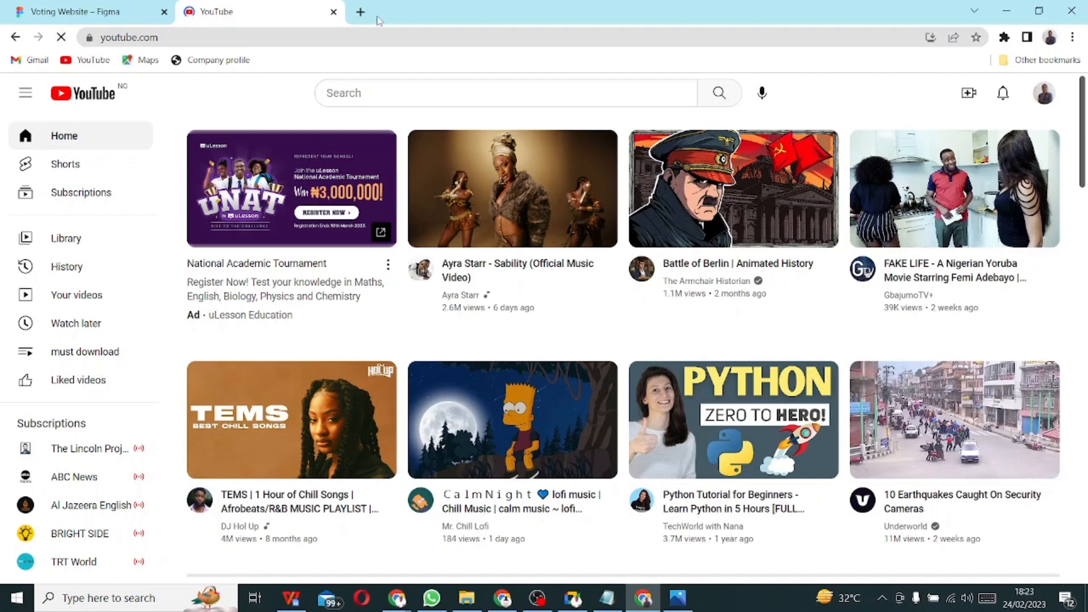
pyautogui.click(334, 12)
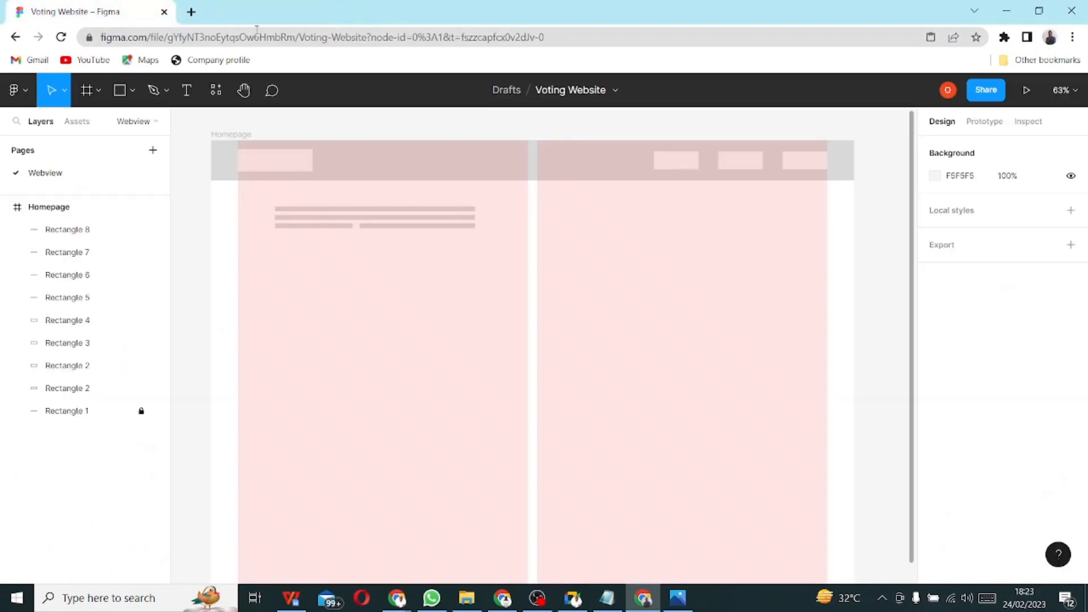
pyautogui.click(191, 12)
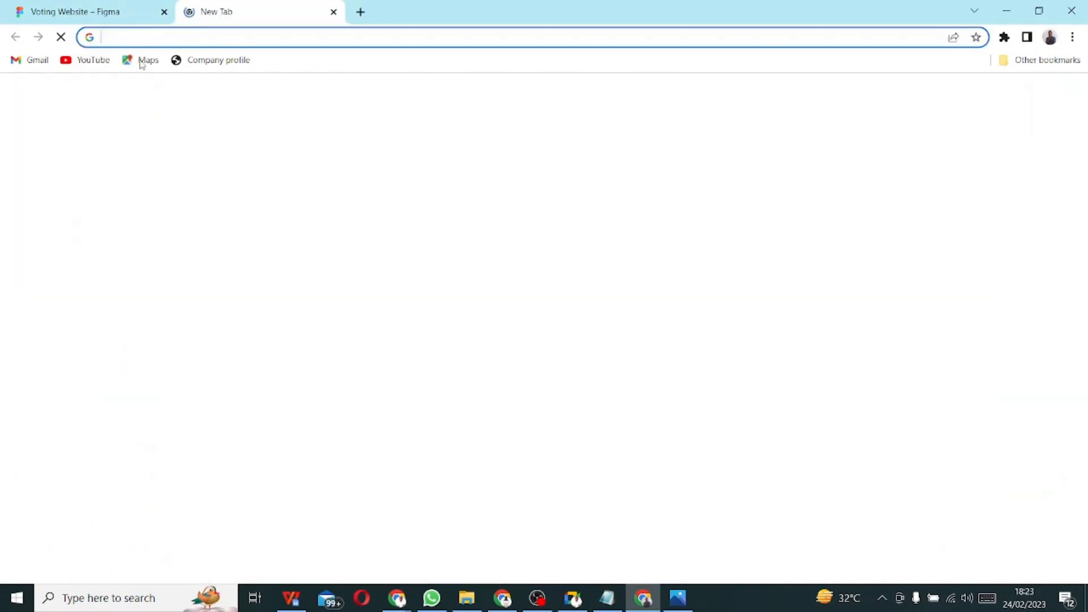
pyautogui.click(89, 60)
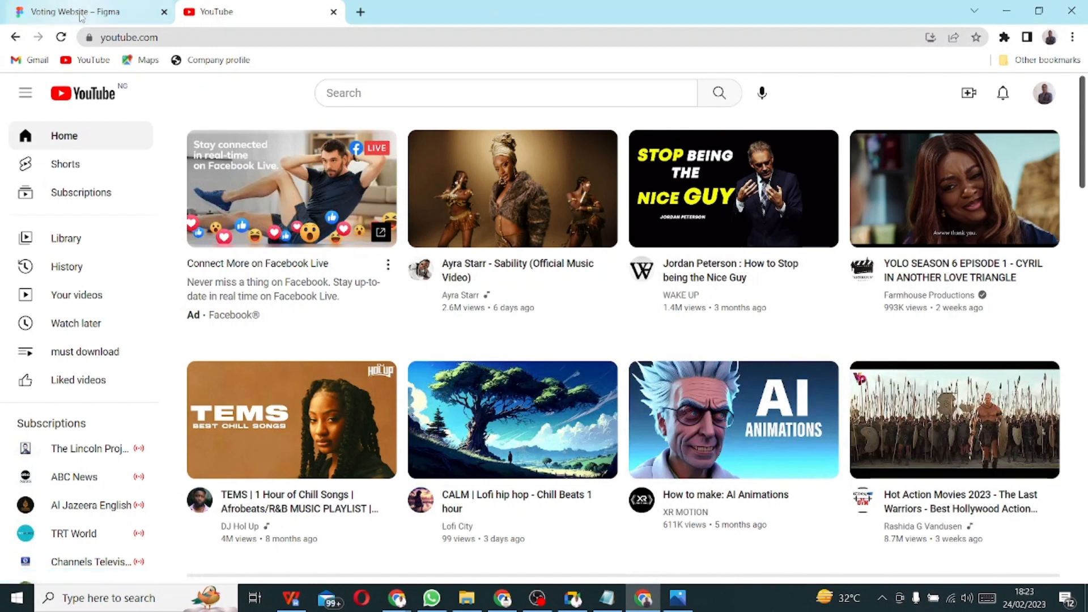
pyautogui.click(81, 16)
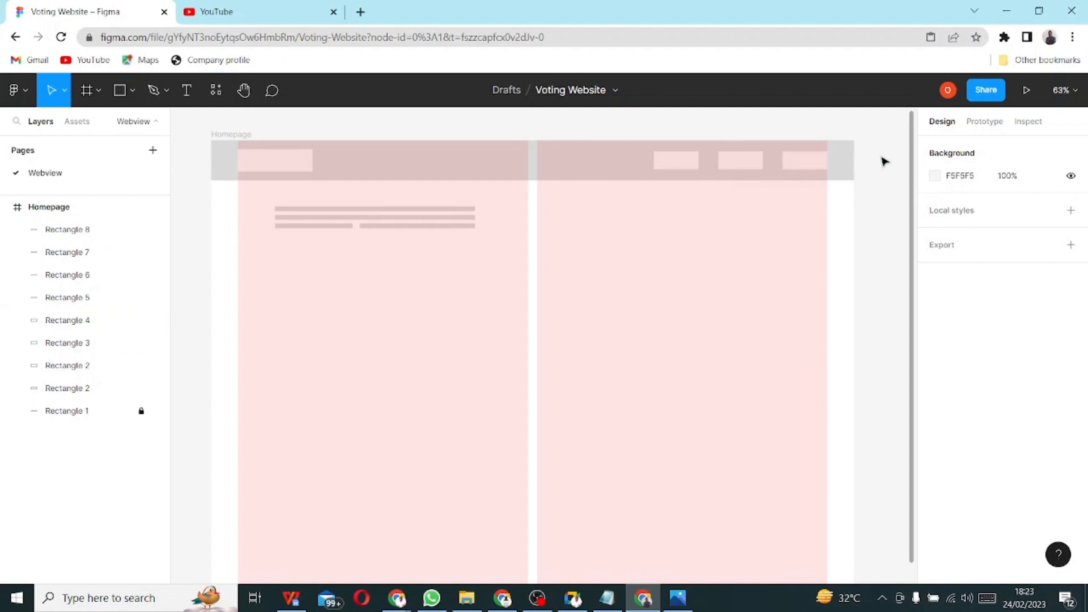
# - Group the three header navigation boxes with Ctrl+G
pyautogui.click(673, 164)
pyautogui.keyDown('shift'); pyautogui.click(738, 163); pyautogui.keyUp('shift')
pyautogui.keyDown('shift'); pyautogui.click(816, 163); pyautogui.keyUp('shift')
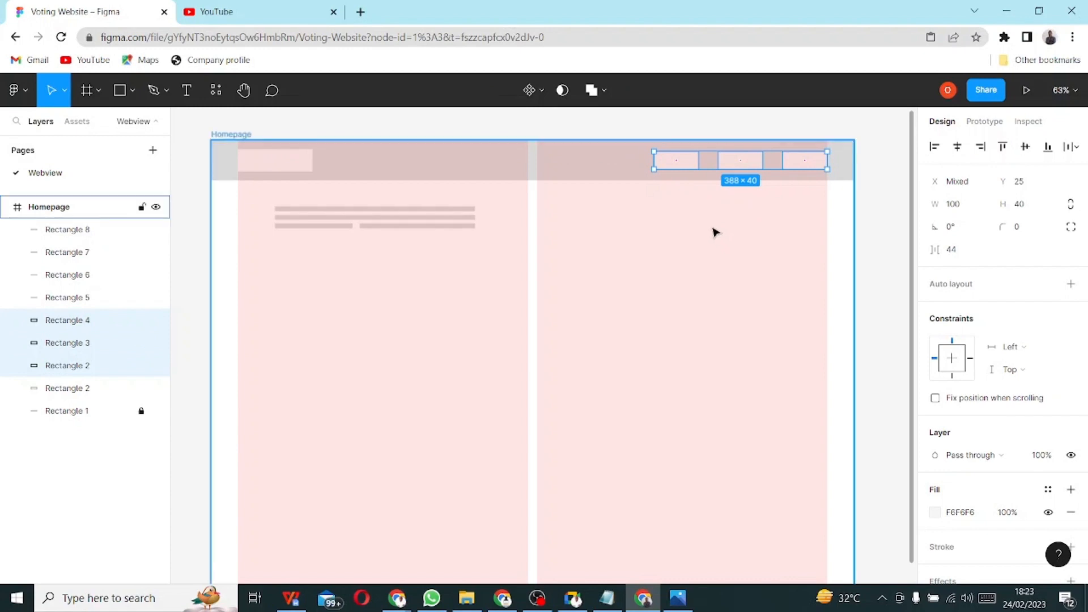
pyautogui.hotkey('ctrl', 'g')
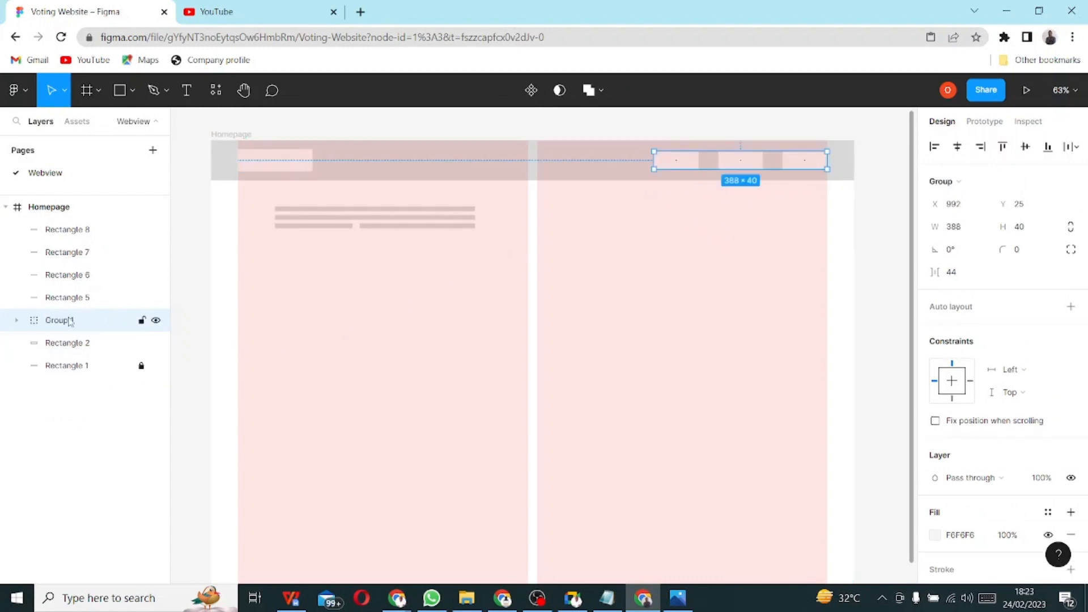
# - Rename the new Group 1 layer to 'Menu' in the Layers panel
pyautogui.rightClick(60, 322)
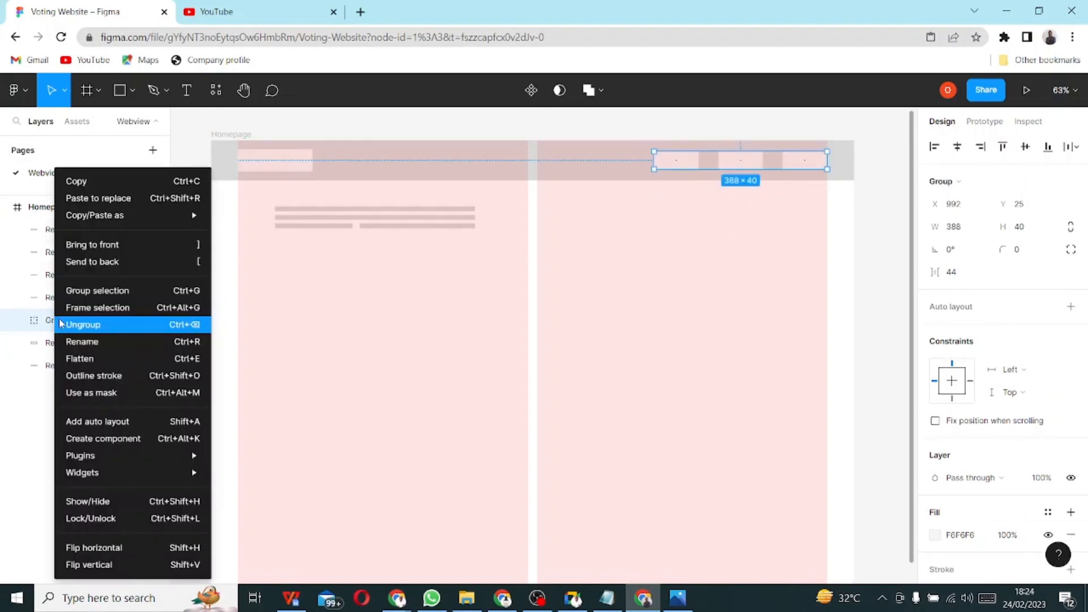
pyautogui.press('Escape')
pyautogui.doubleClick(61, 321)
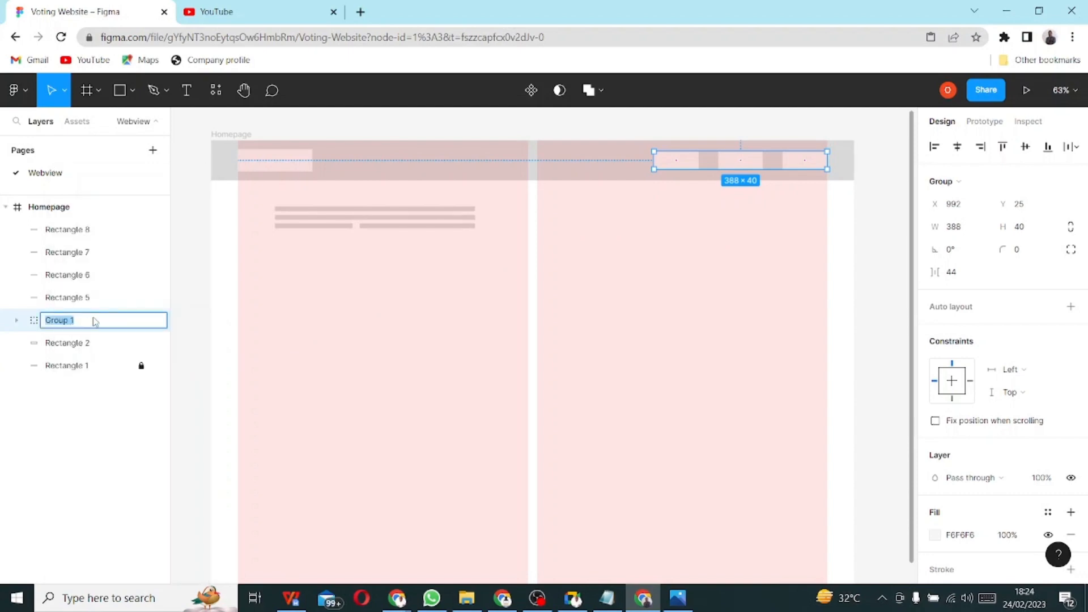
pyautogui.write('Menu')
# - Duplicate the short third-row bar and place the copy below as a left-aligned fourth row
pyautogui.click(193, 352)
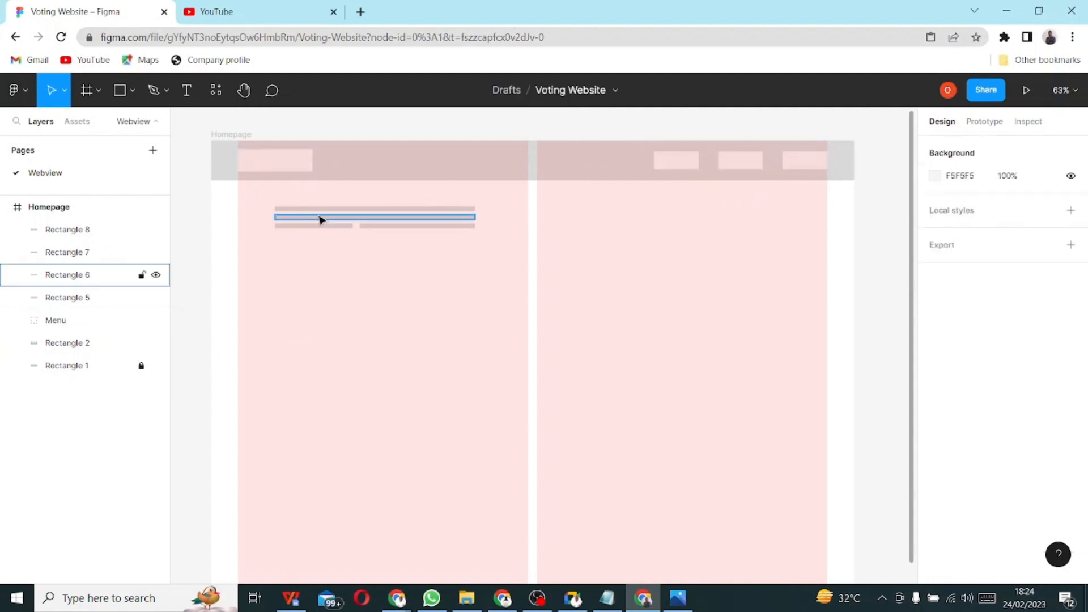
pyautogui.click(301, 210)
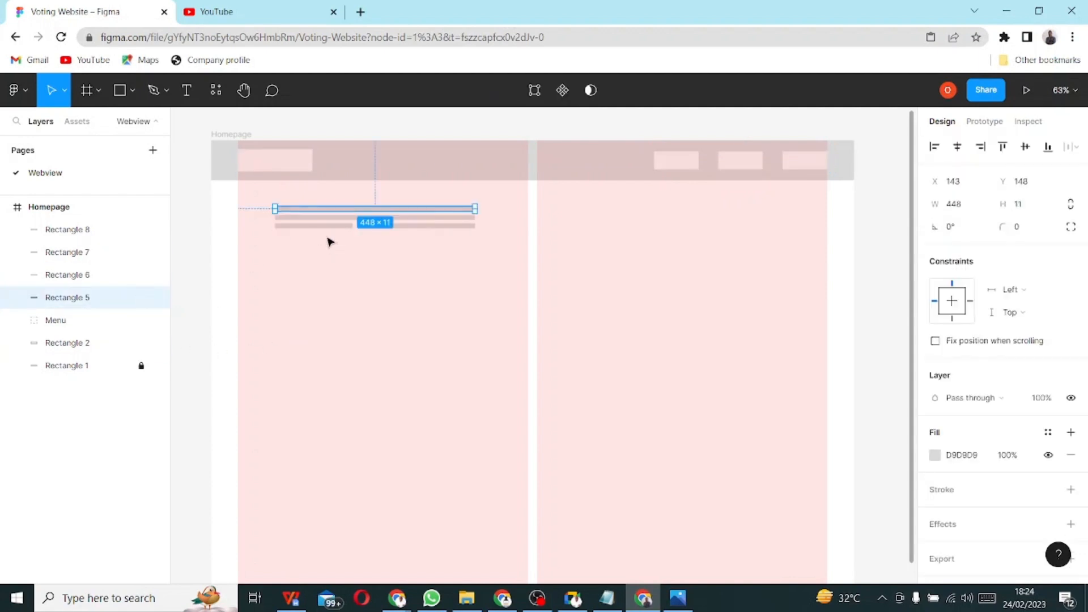
pyautogui.click(321, 225)
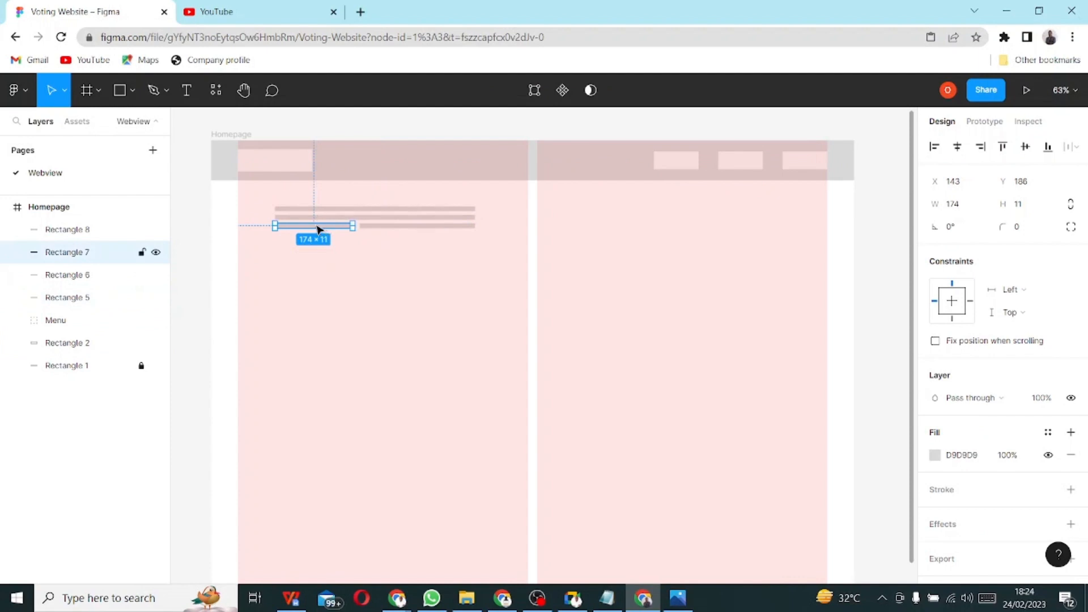
pyautogui.hotkey('ctrl', 'd')
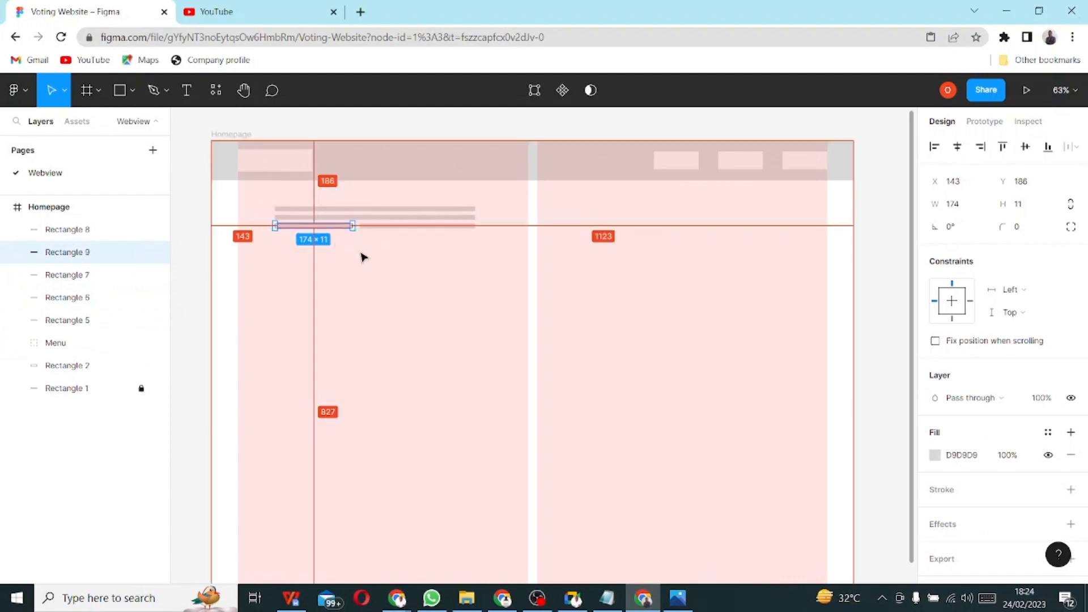
pyautogui.hotkey('ctrl', 'd')
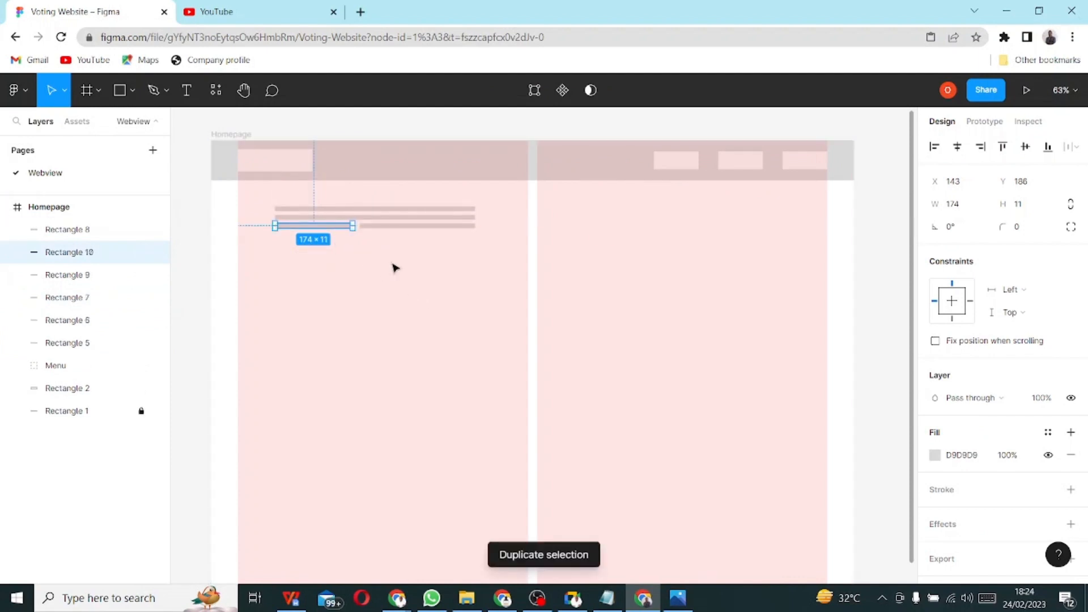
pyautogui.click(352, 256)
pyautogui.moveTo(332, 229); pyautogui.dragTo(333, 242)
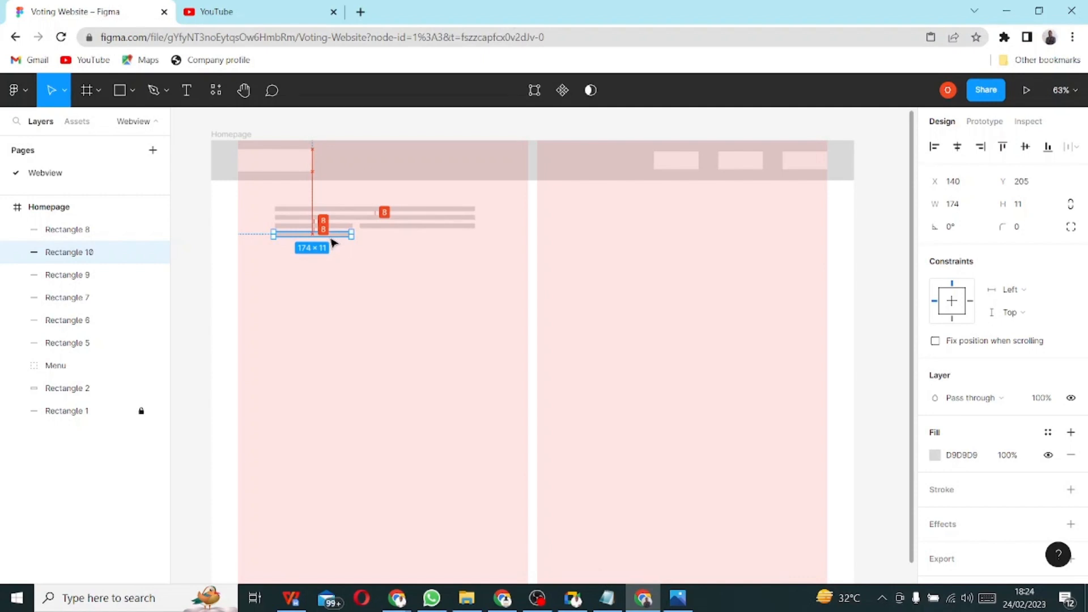
pyautogui.moveTo(332, 242); pyautogui.dragTo(328, 236)
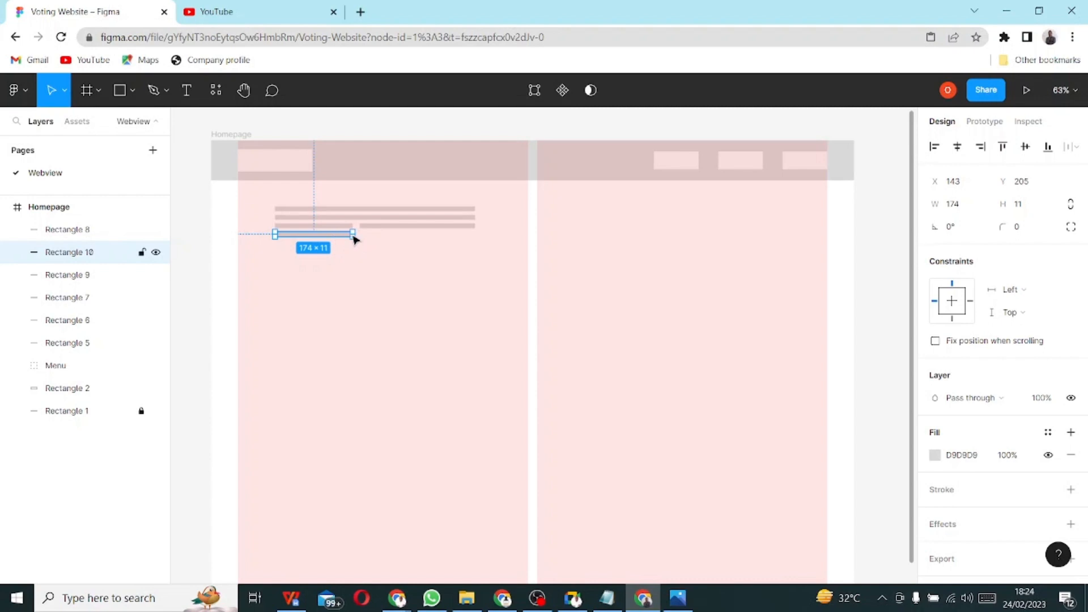
# - Widen the new bar to 299 and add a 130-wide copy beside it
pyautogui.press('alt')
pyautogui.scroll(1, 323, 241)
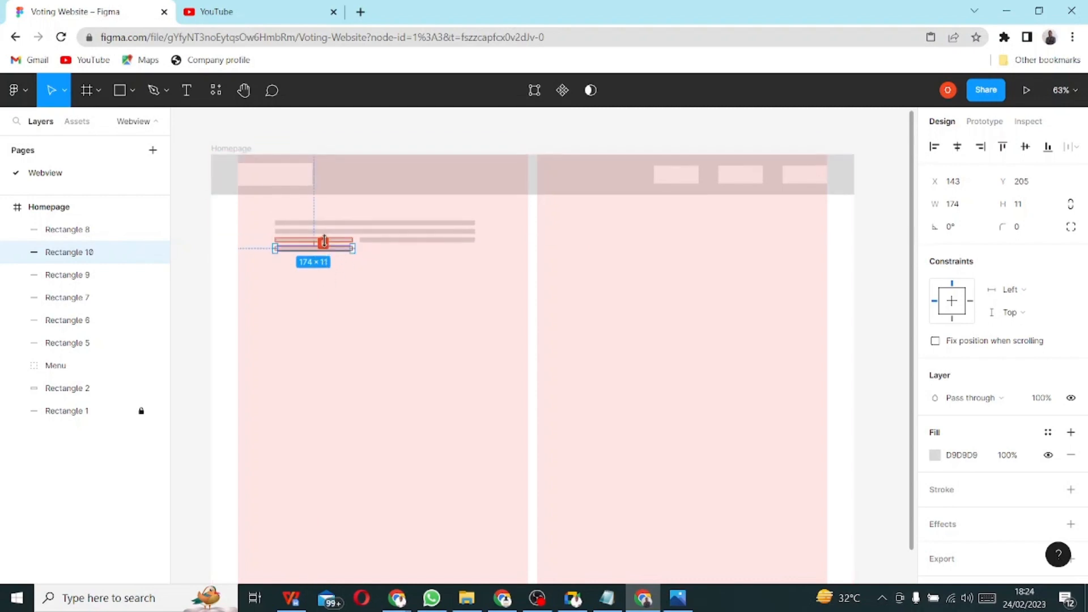
pyautogui.scroll(2, 362, 289)
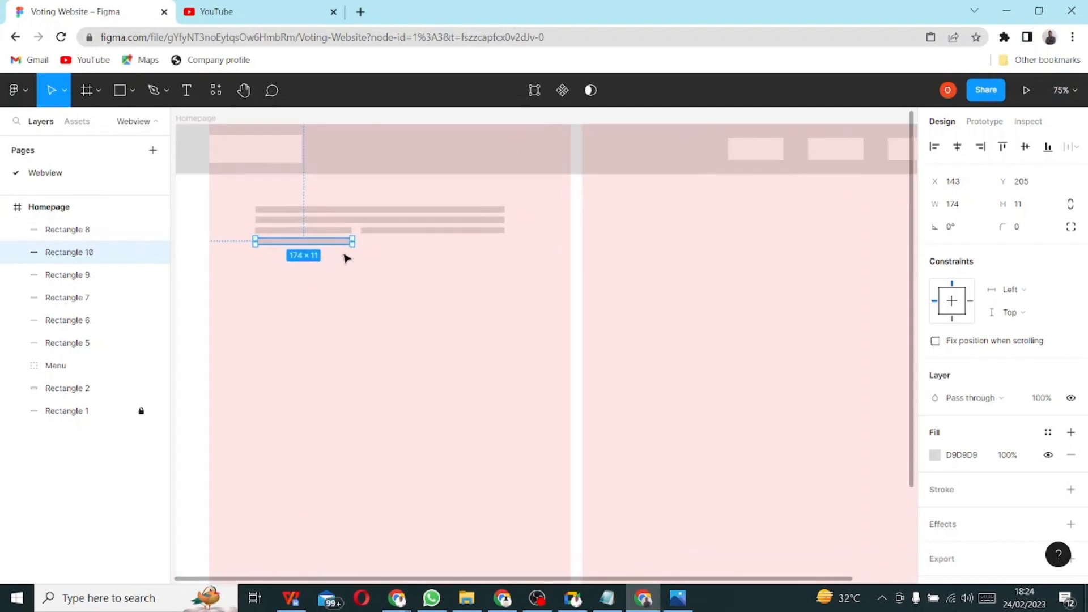
pyautogui.scroll(4, 346, 259)
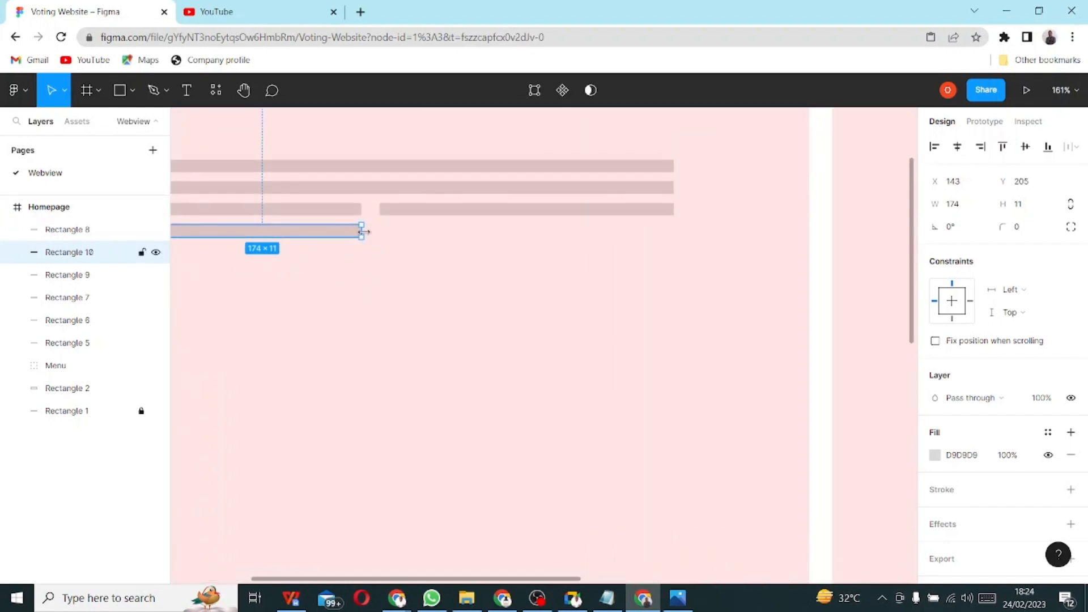
pyautogui.moveTo(363, 231); pyautogui.dragTo(505, 235)
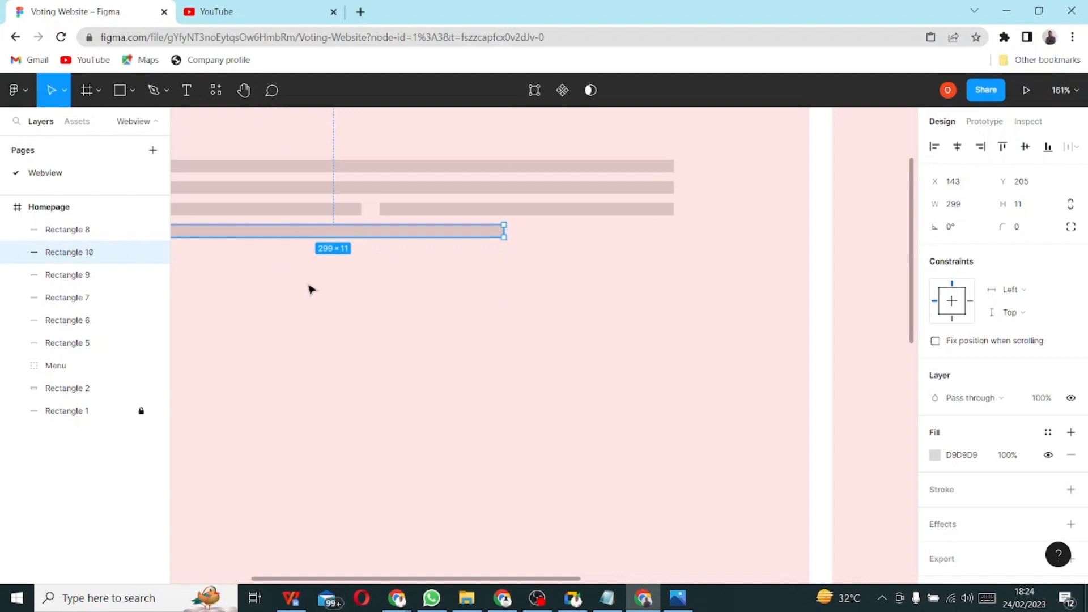
pyautogui.scroll(-3, 311, 289)
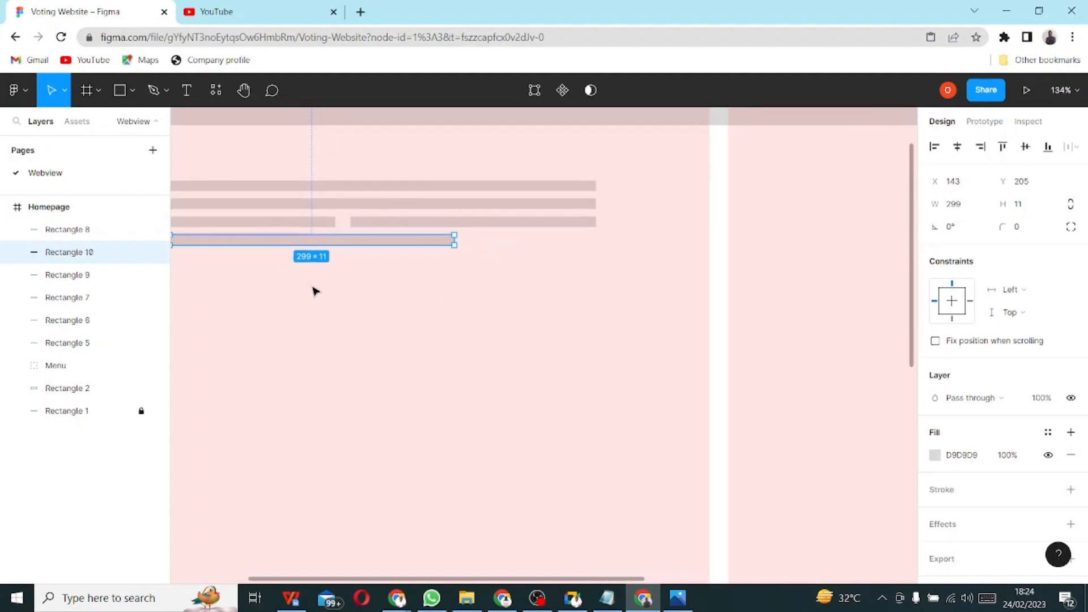
pyautogui.scroll(-1, 316, 291)
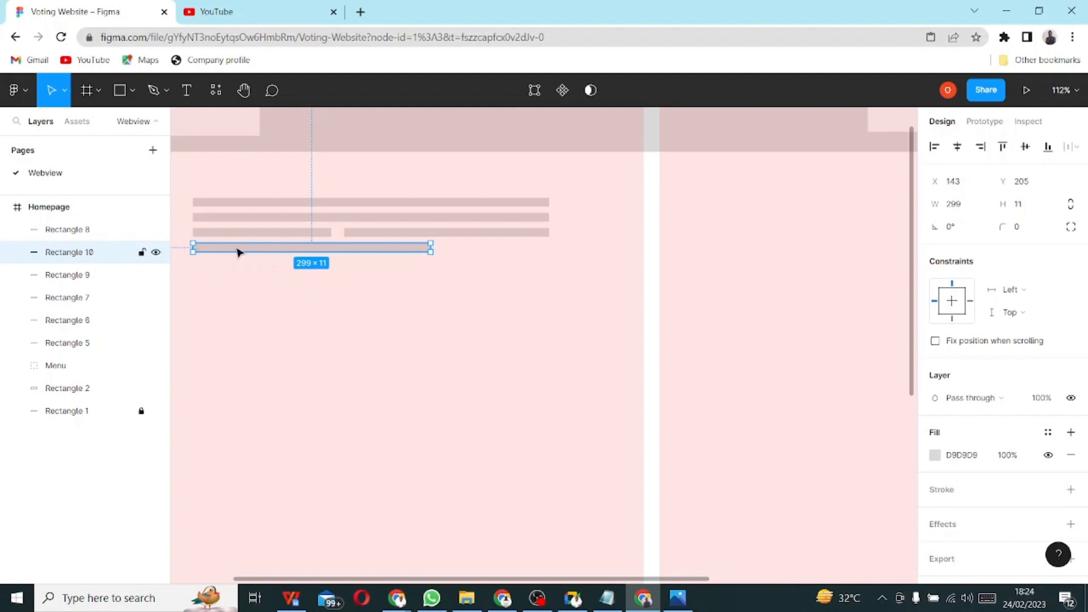
pyautogui.moveTo(237, 252); pyautogui.dragTo(445, 251)
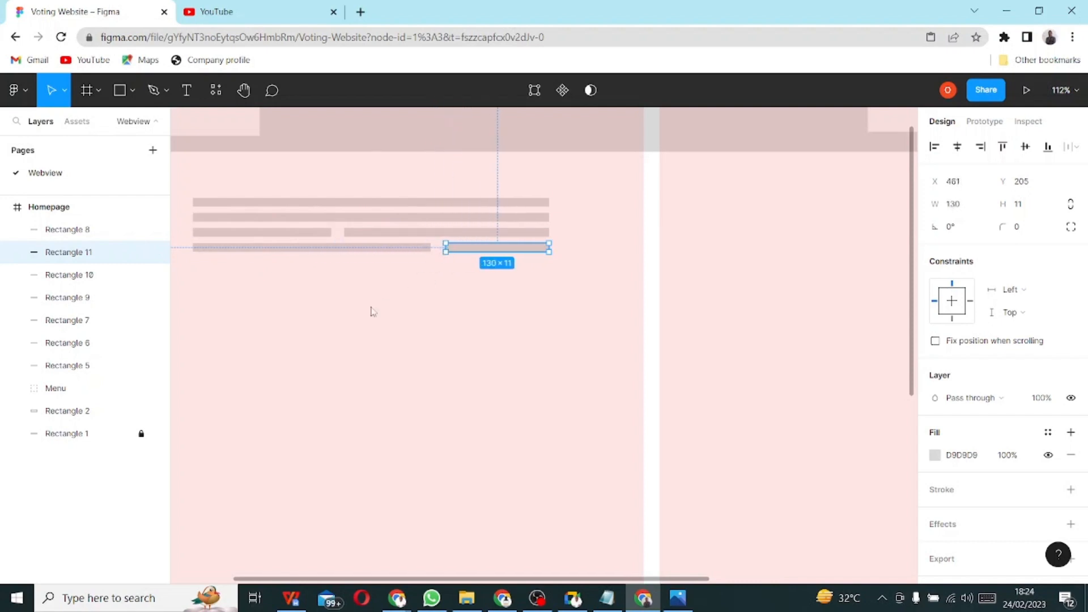
pyautogui.click(371, 311)
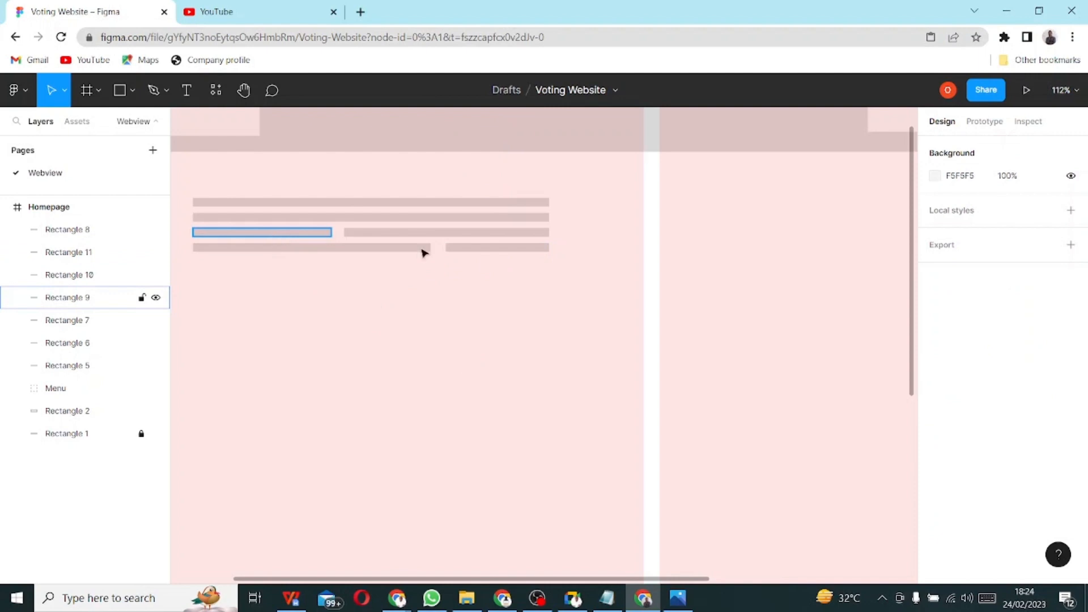
# - Group all six grey placeholder bars into one layer
pyautogui.click(240, 204)
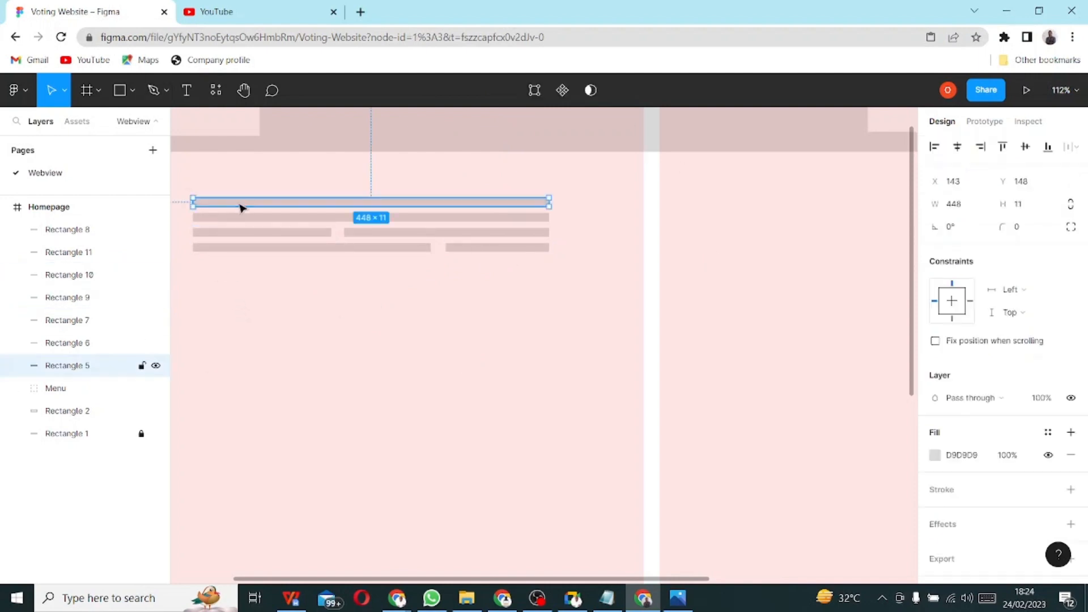
pyautogui.keyDown('shift'); pyautogui.click(271, 219); pyautogui.keyUp('shift')
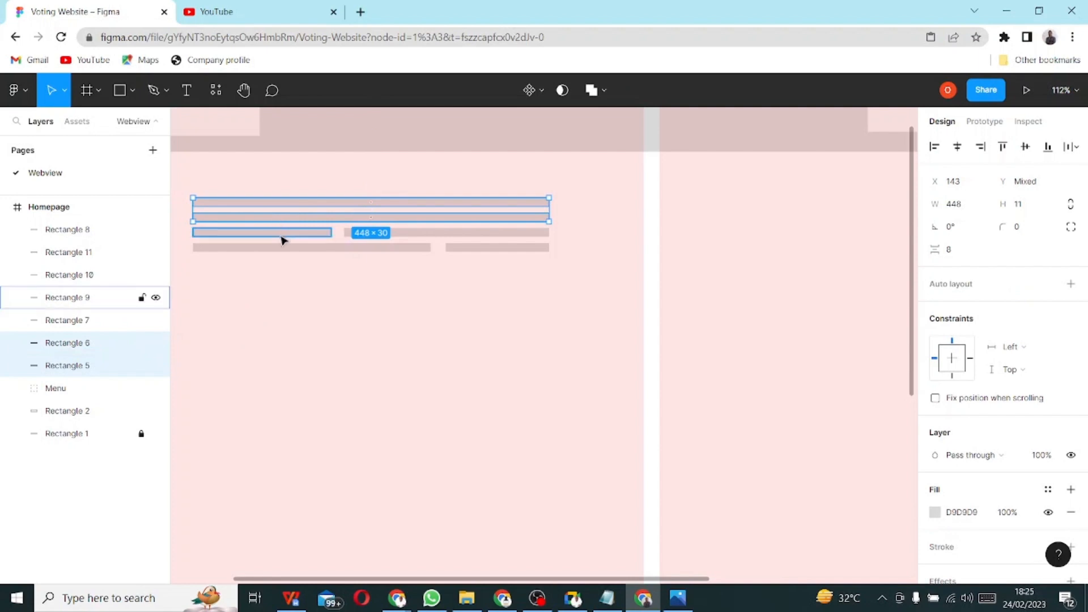
pyautogui.keyDown('shift'); pyautogui.click(282, 237); pyautogui.keyUp('shift')
pyautogui.keyDown('shift'); pyautogui.click(422, 232); pyautogui.keyUp('shift')
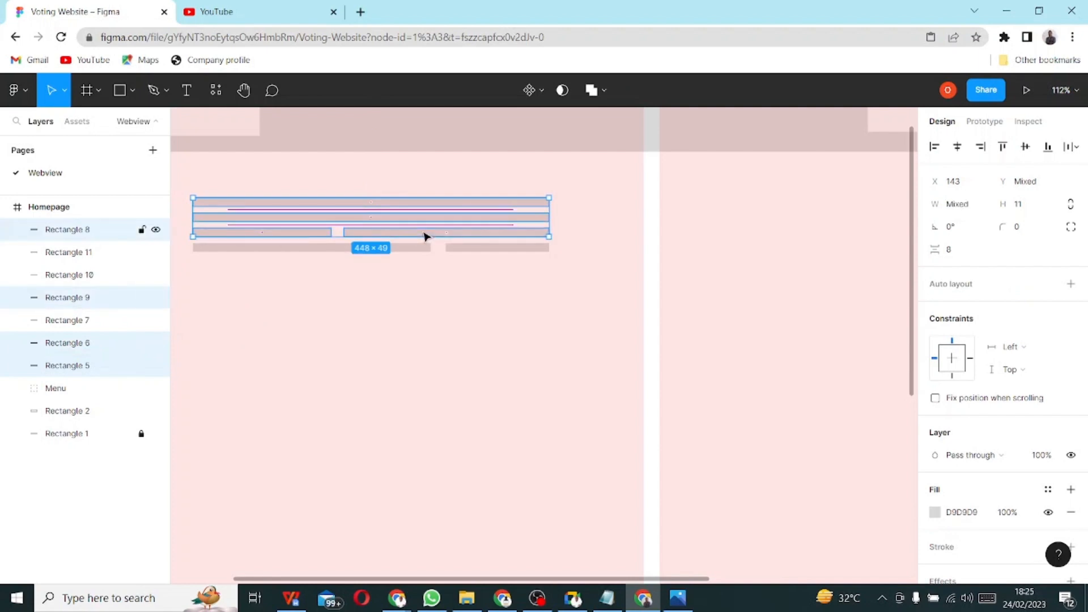
pyautogui.keyDown('shift'); pyautogui.click(304, 250); pyautogui.keyUp('shift')
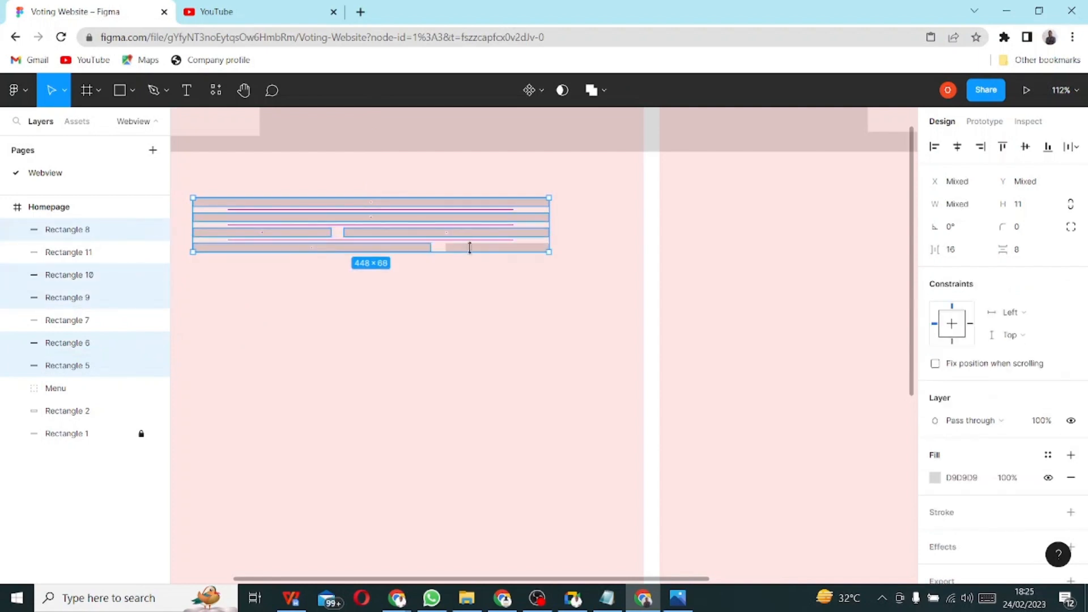
pyautogui.keyDown('shift'); pyautogui.click(471, 247); pyautogui.keyUp('shift')
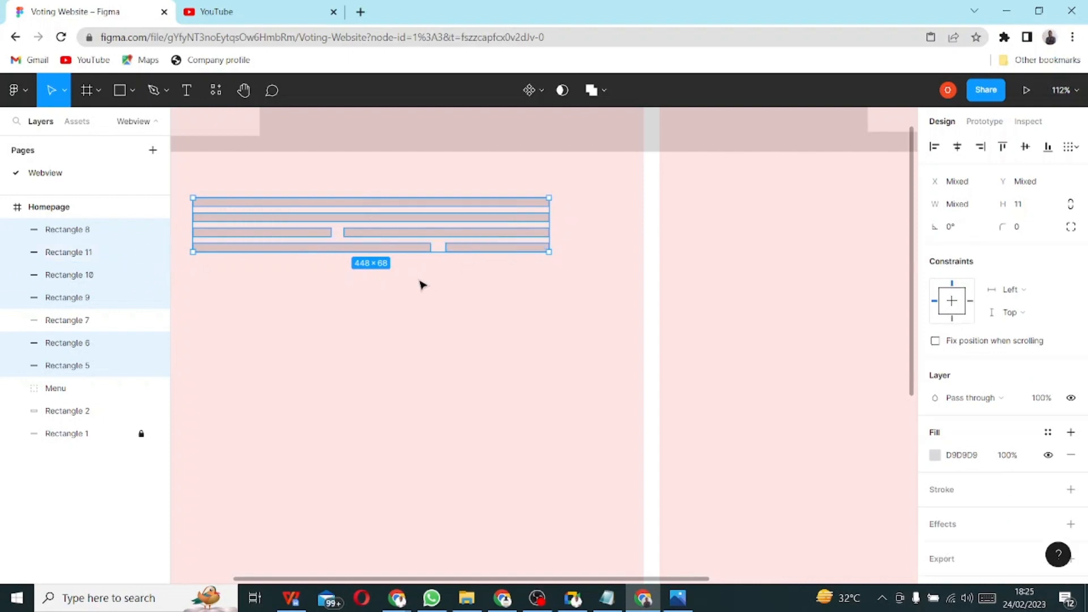
pyautogui.hotkey('ctrl', 'g')
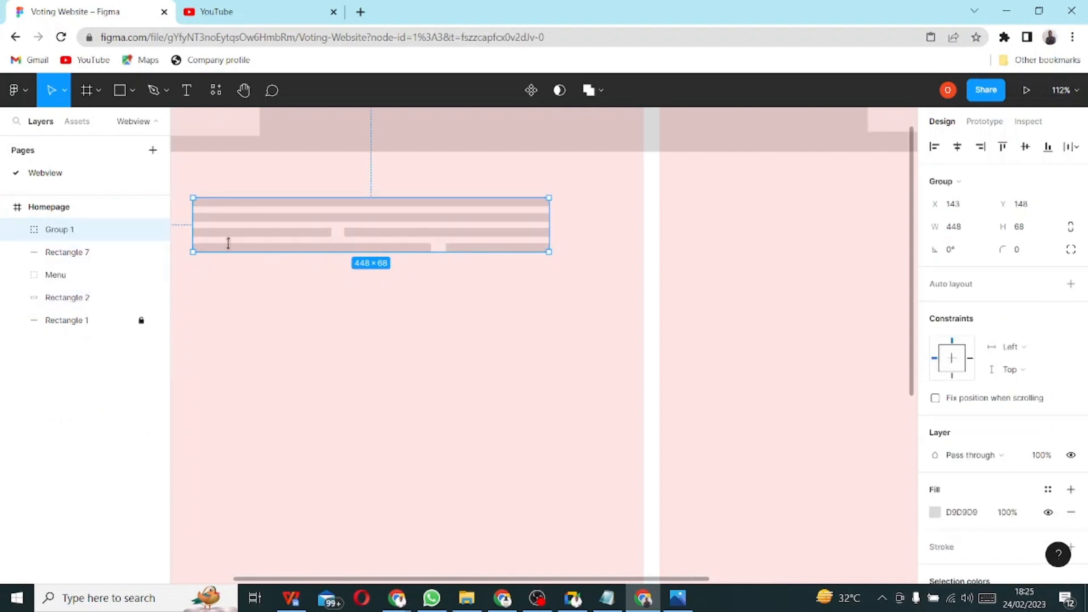
# - Rename the bar group to 'dummy text- Justify' and deselect it
pyautogui.rightClick(64, 231)
pyautogui.doubleClick(55, 233)
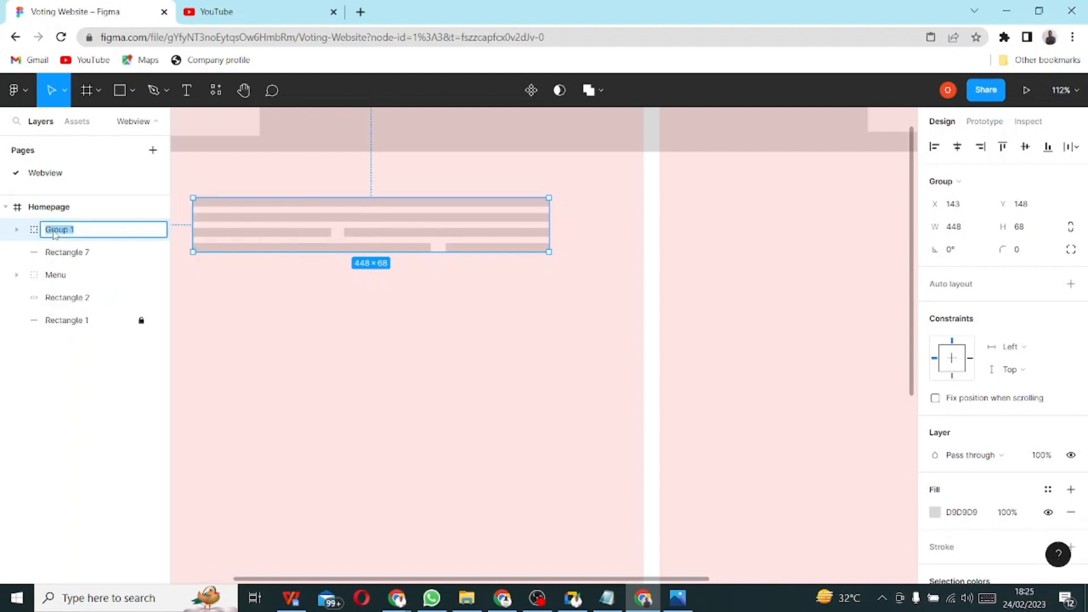
pyautogui.write('dummy text- Justify')
pyautogui.press('Return')
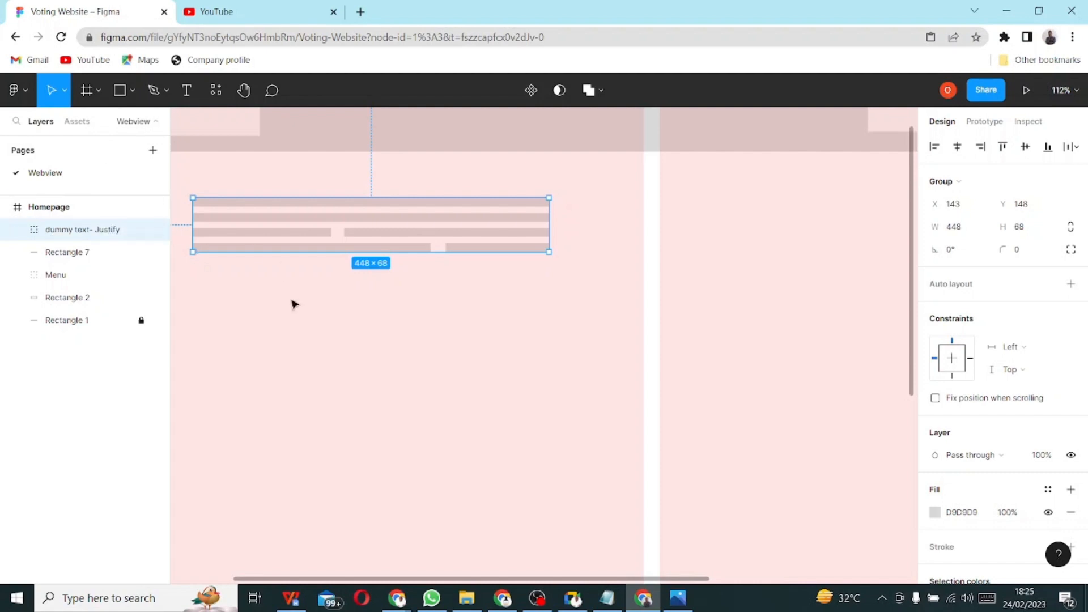
pyautogui.click(185, 221)
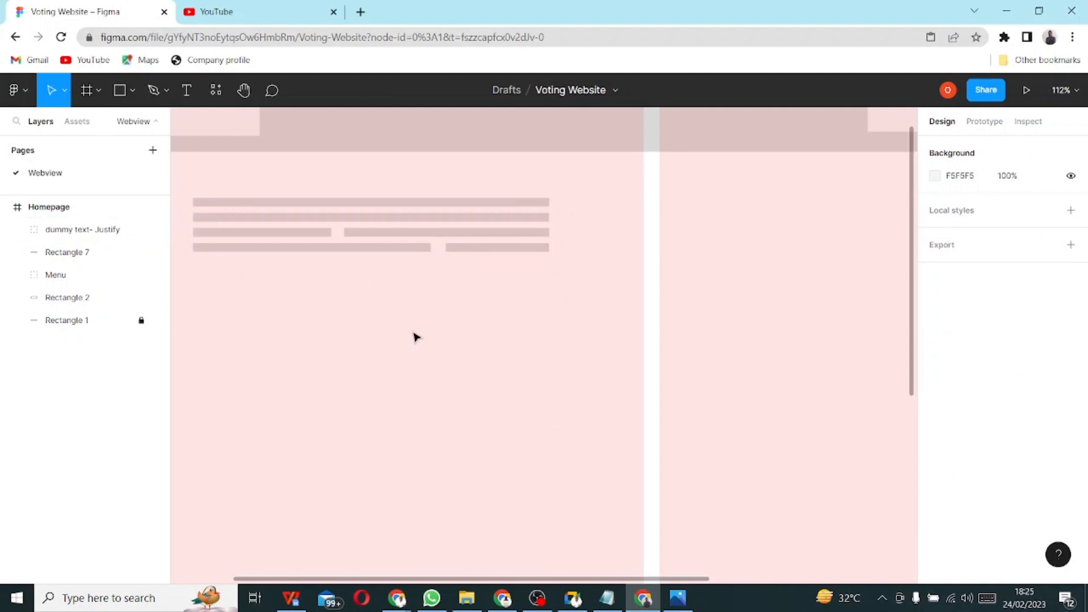
# - Zoom out on the canvas to see the whole Homepage frame
pyautogui.scroll(-3, 352, 323)
pyautogui.scroll(3, 424, 320)
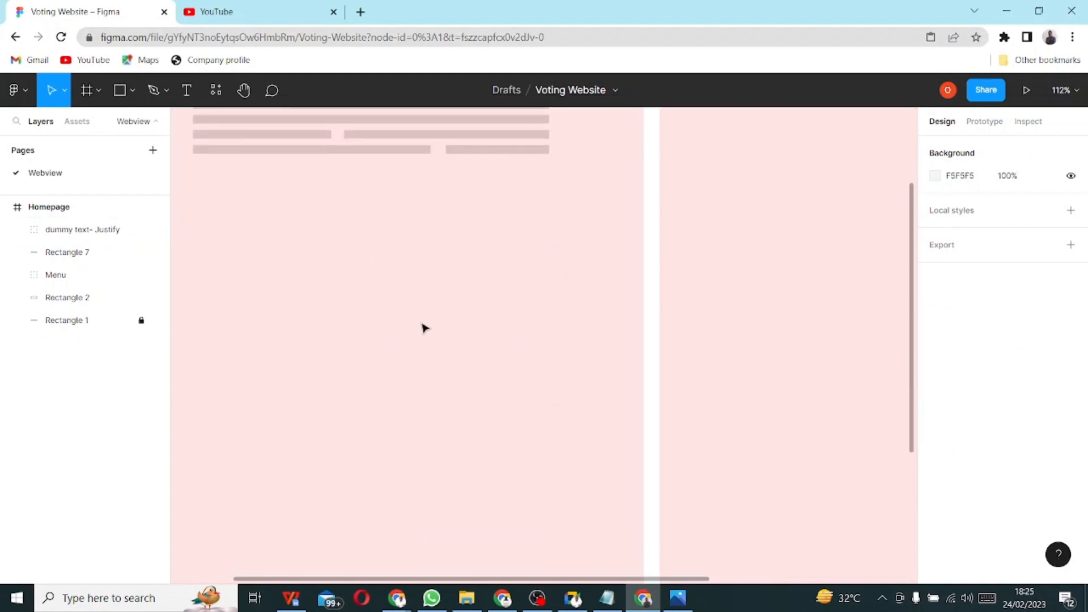
pyautogui.keyDown('ctrl'); pyautogui.scroll(-2, 428, 303); pyautogui.keyUp('ctrl')
pyautogui.keyDown('ctrl'); pyautogui.scroll(-3, 431, 300); pyautogui.keyUp('ctrl')
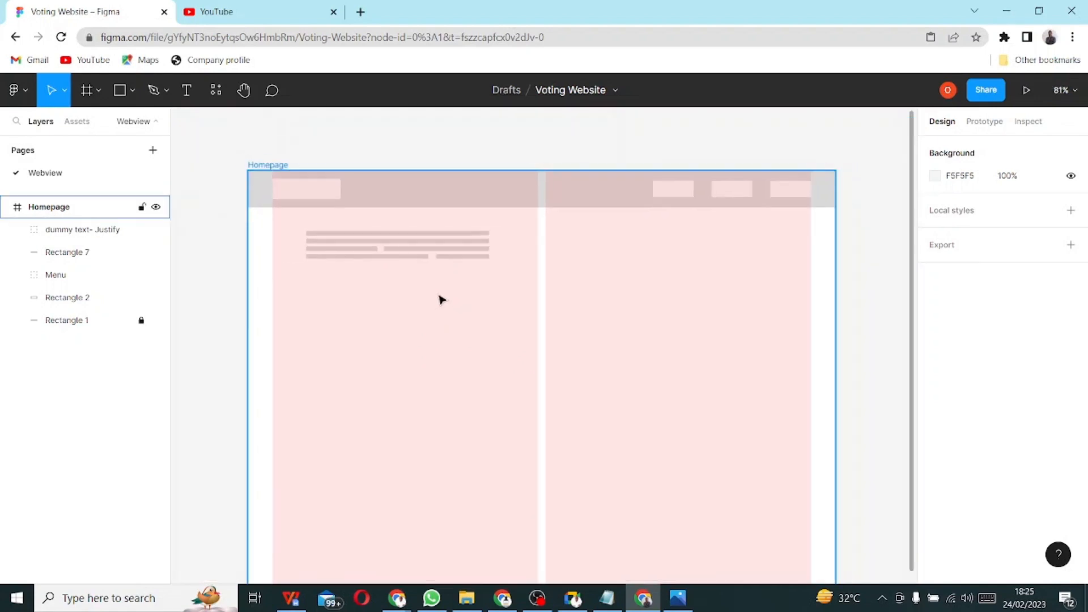
pyautogui.keyDown('ctrl'); pyautogui.scroll(1, 437, 304); pyautogui.keyUp('ctrl')
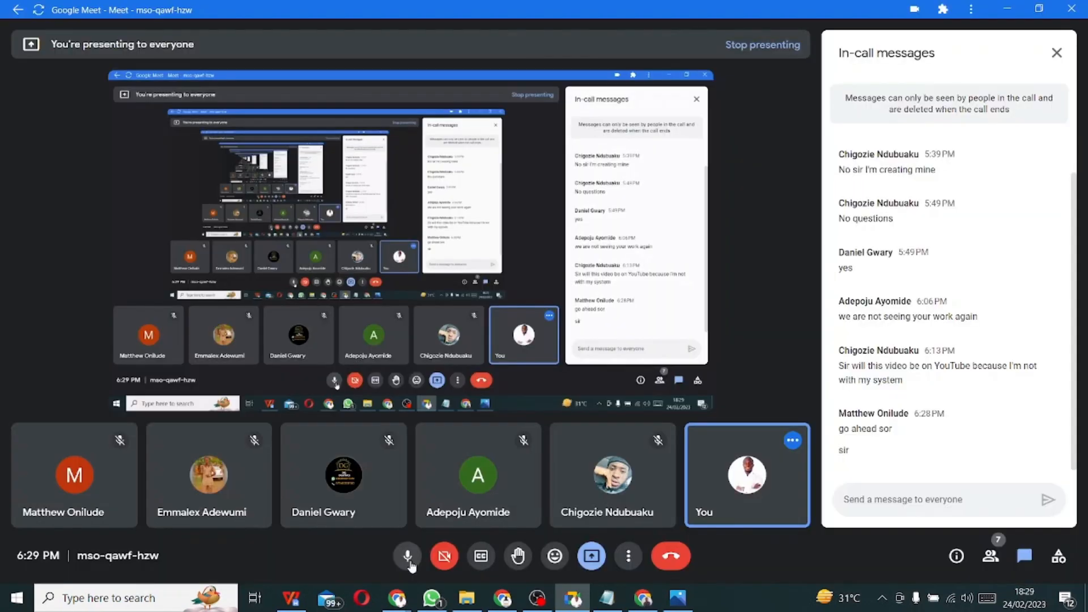
# - Minimize the Google Meet window to get back to Figma
pyautogui.click(1008, 9)
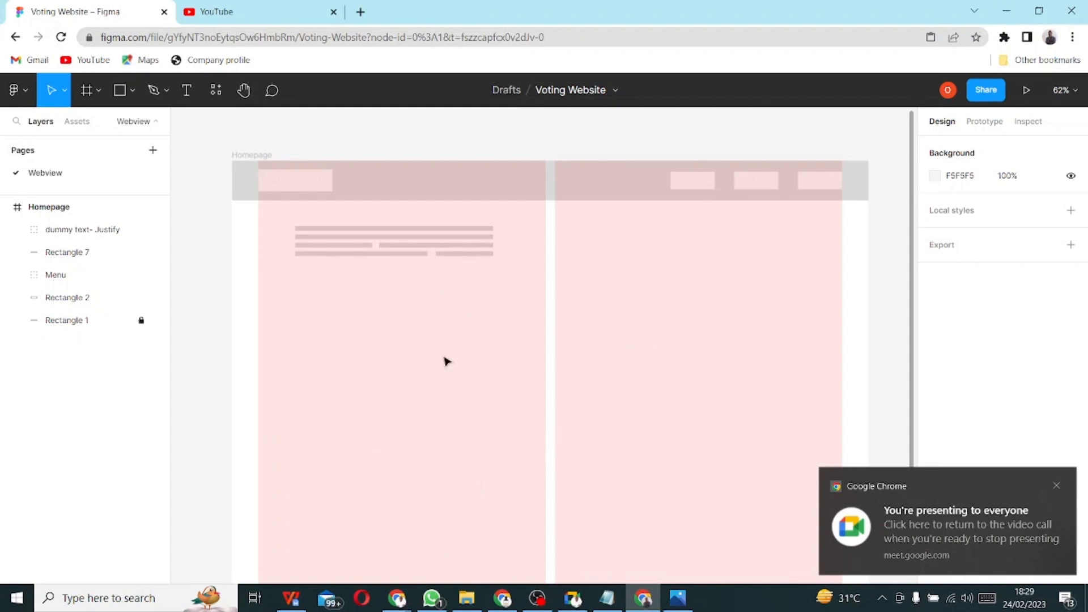
# - Open the hand-drawn sign-up wireframe sketch in Photos from the taskbar
pyautogui.click(678, 598)
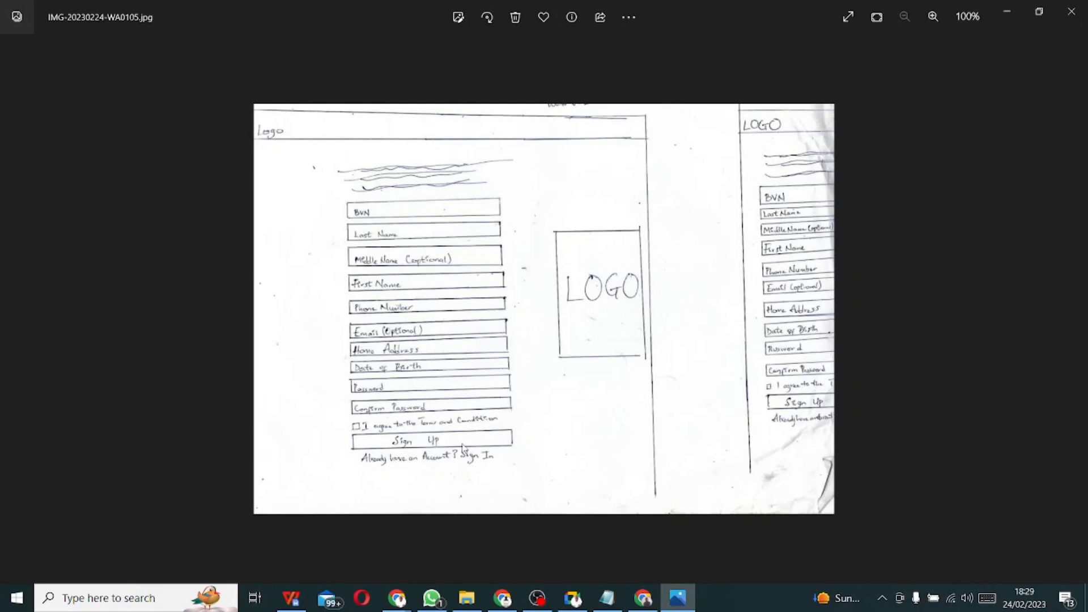
# - Switch from the wireframe sketch back to the Figma Voting Website design
pyautogui.hotkey('alt', 'Tab')
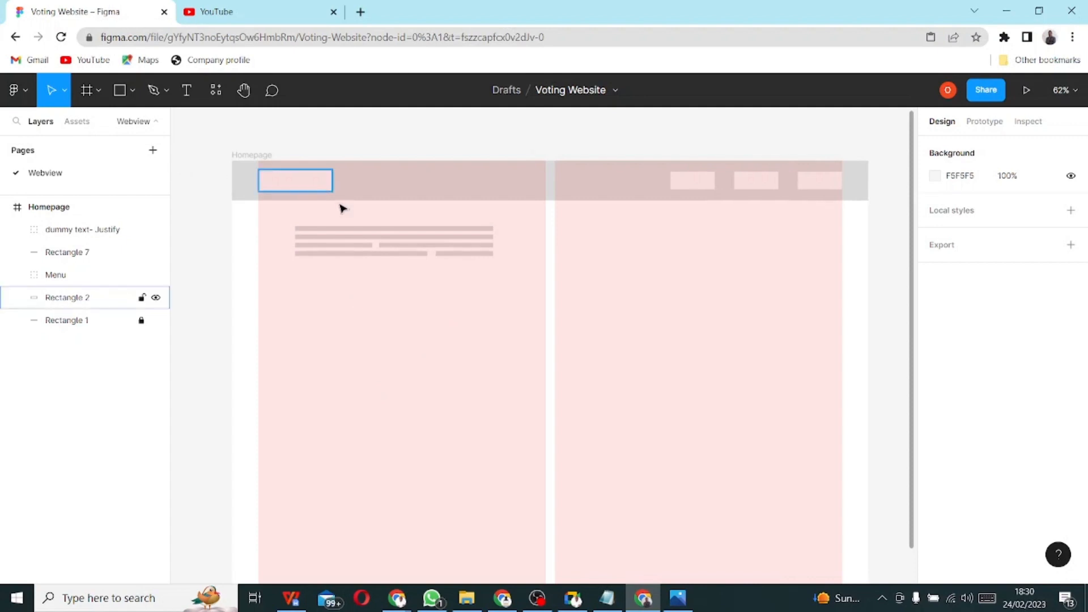
# - Draw a wide 449×60 grey rectangle just below the dummy text bars
pyautogui.click(118, 92)
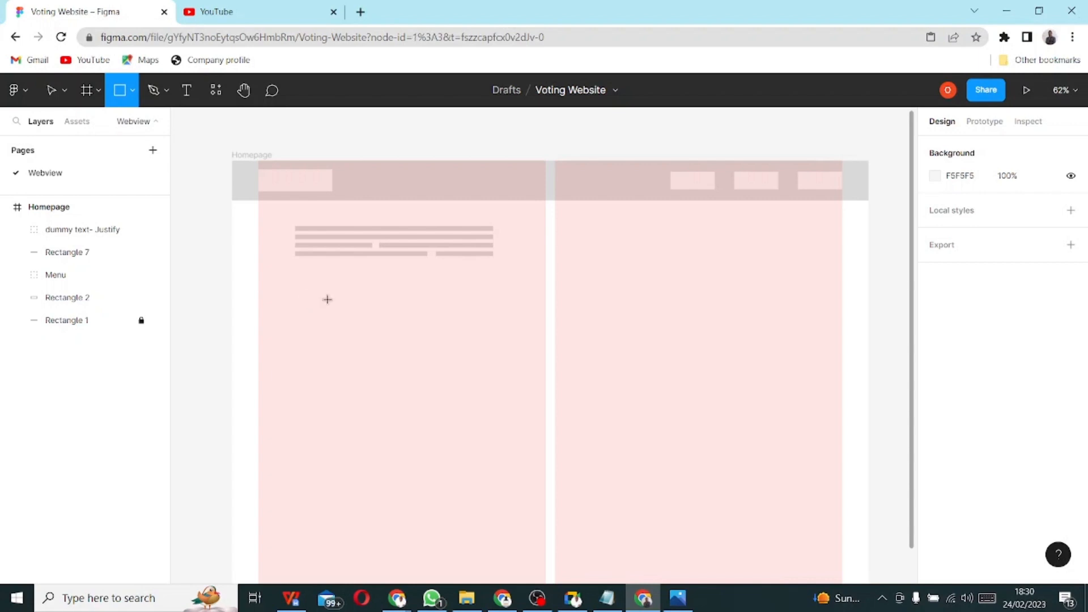
pyautogui.moveTo(294, 297)
pyautogui.mouseDown()
pyautogui.moveTo(457, 306)
pyautogui.moveTo(496, 316)
pyautogui.moveTo(495, 338)
pyautogui.moveTo(493, 326)
pyautogui.mouseUp()
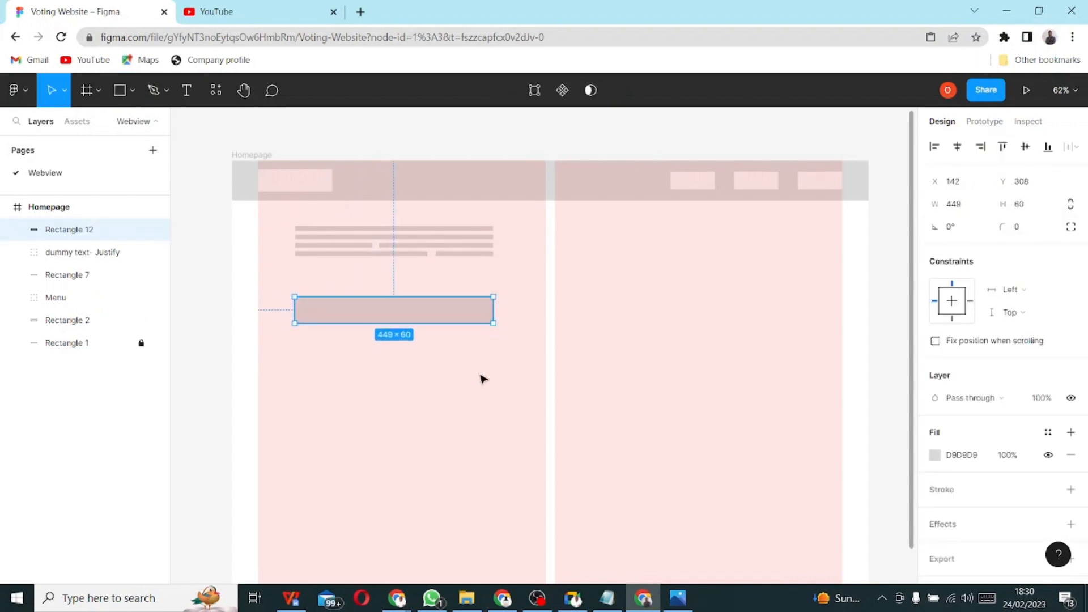
pyautogui.click(423, 421)
pyautogui.click(390, 319)
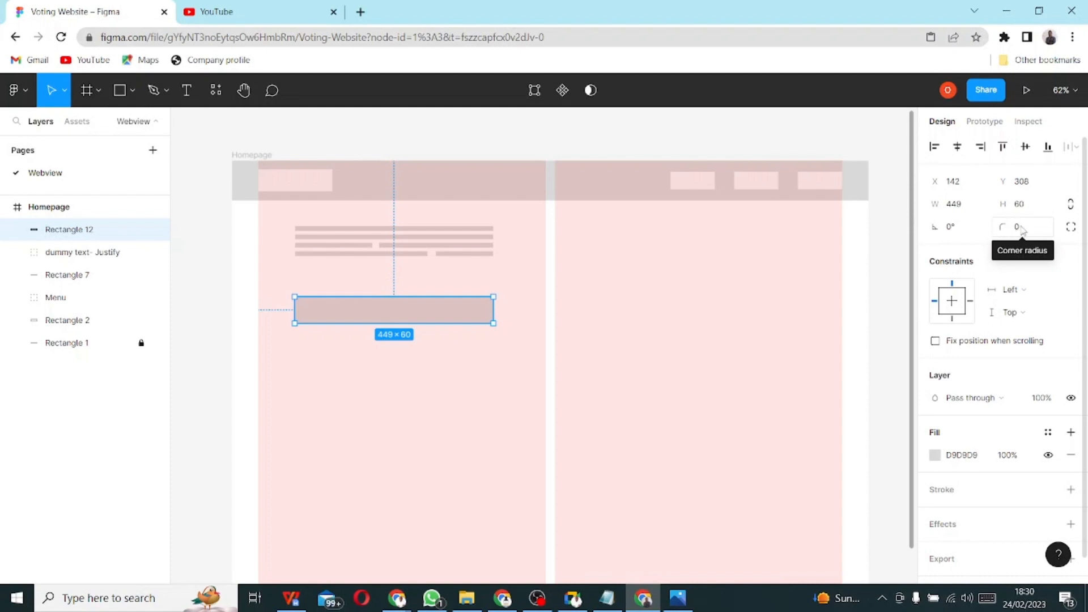
# - Give the rectangle a uniform corner radius of 10, after first trying 5
pyautogui.click(1071, 228)
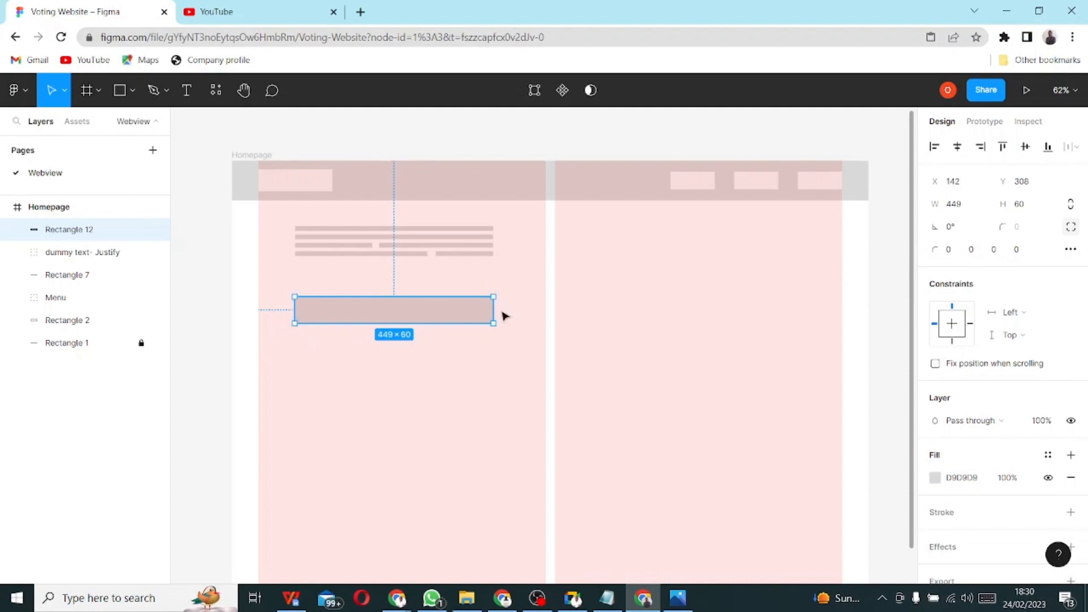
pyautogui.click(1078, 226)
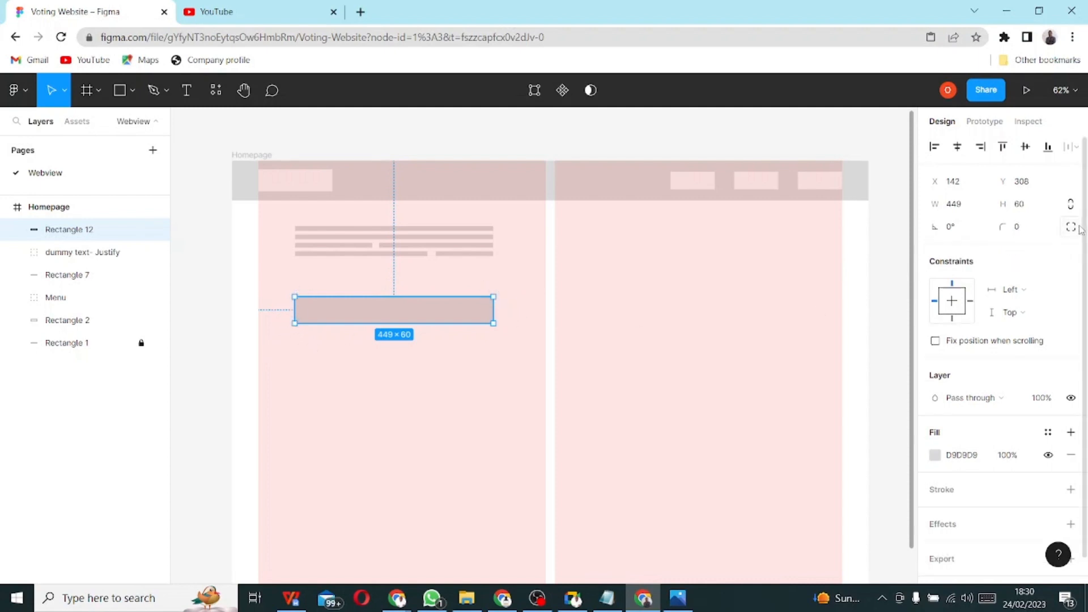
pyautogui.click(1019, 228)
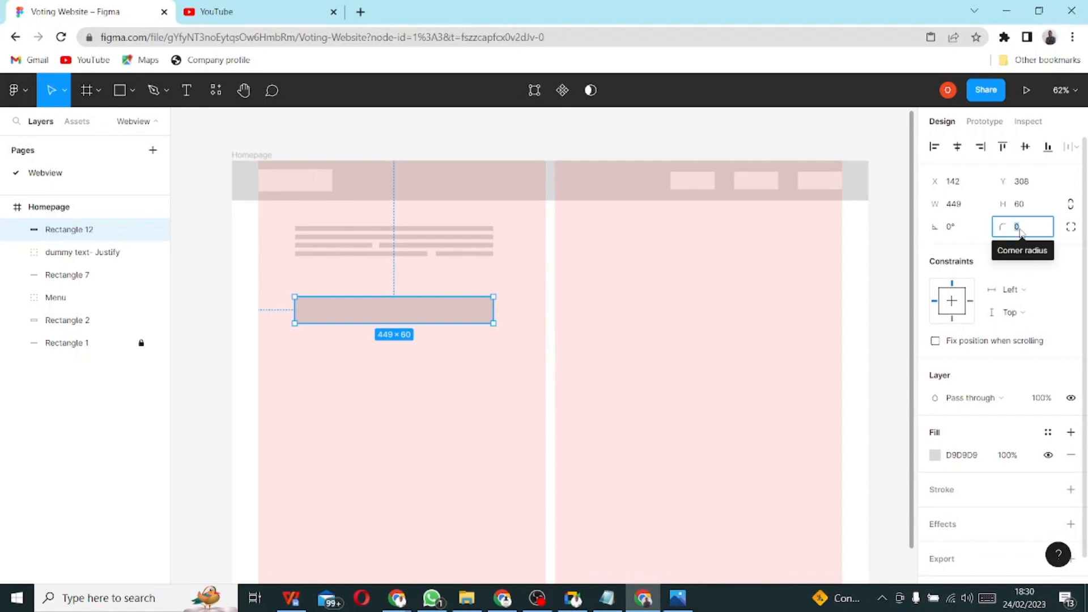
pyautogui.write('5')
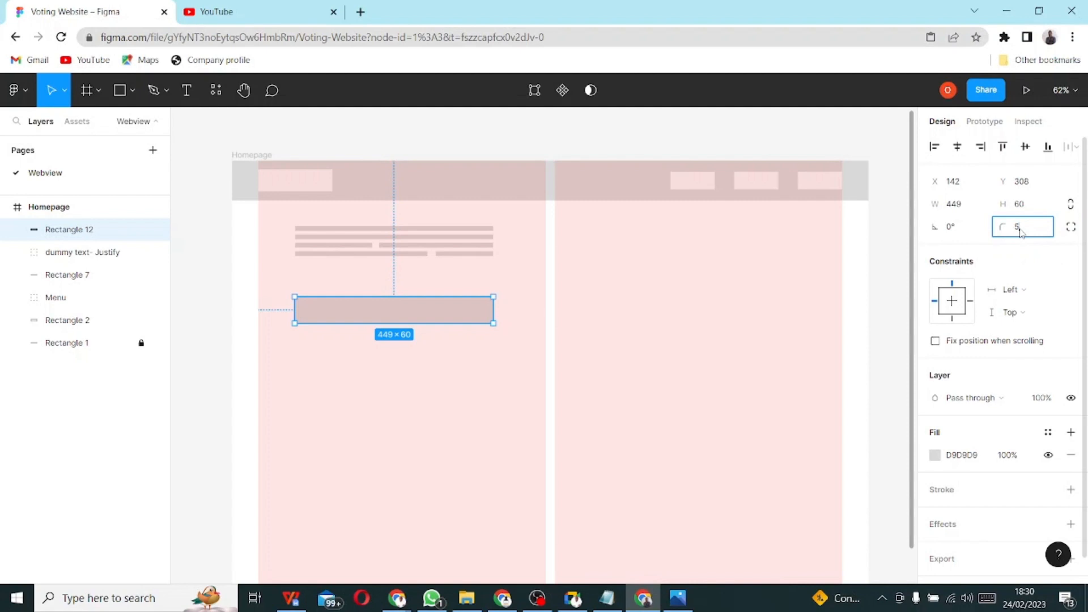
pyautogui.click(468, 391)
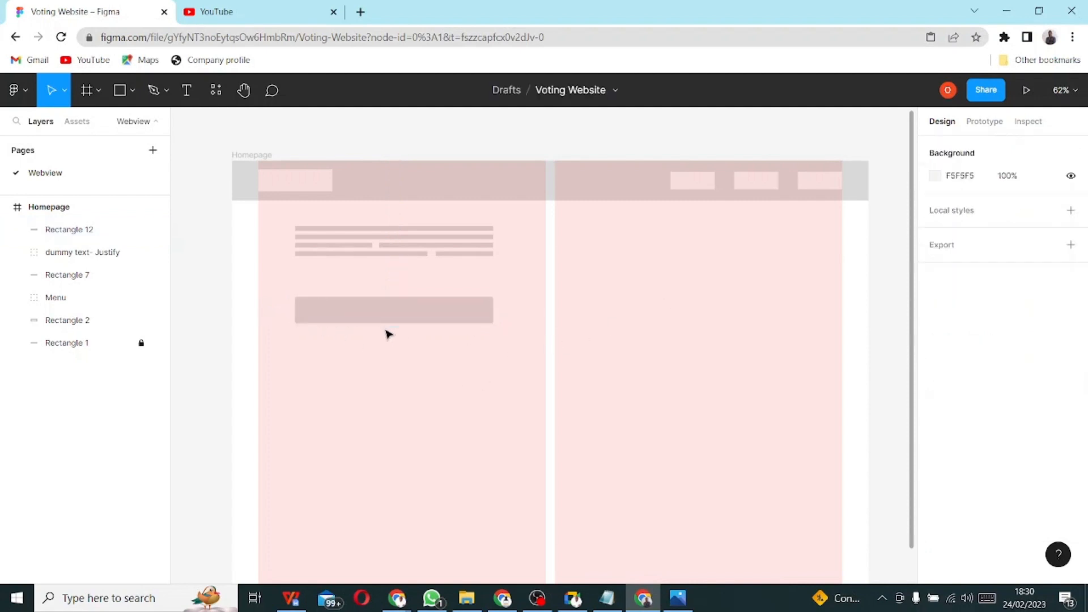
pyautogui.scroll(3, 400, 322)
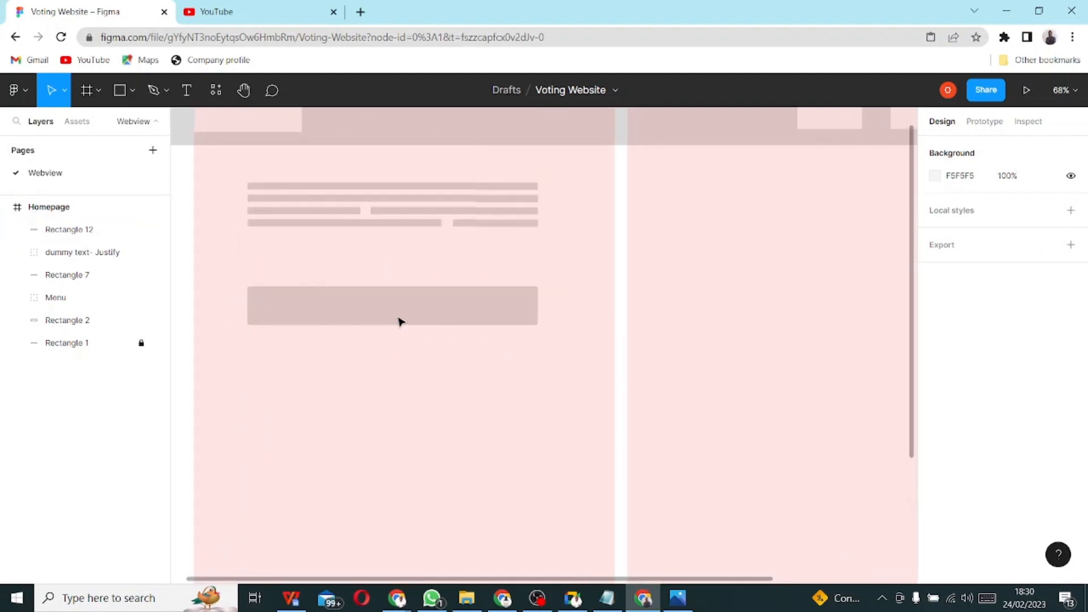
pyautogui.scroll(1, 400, 322)
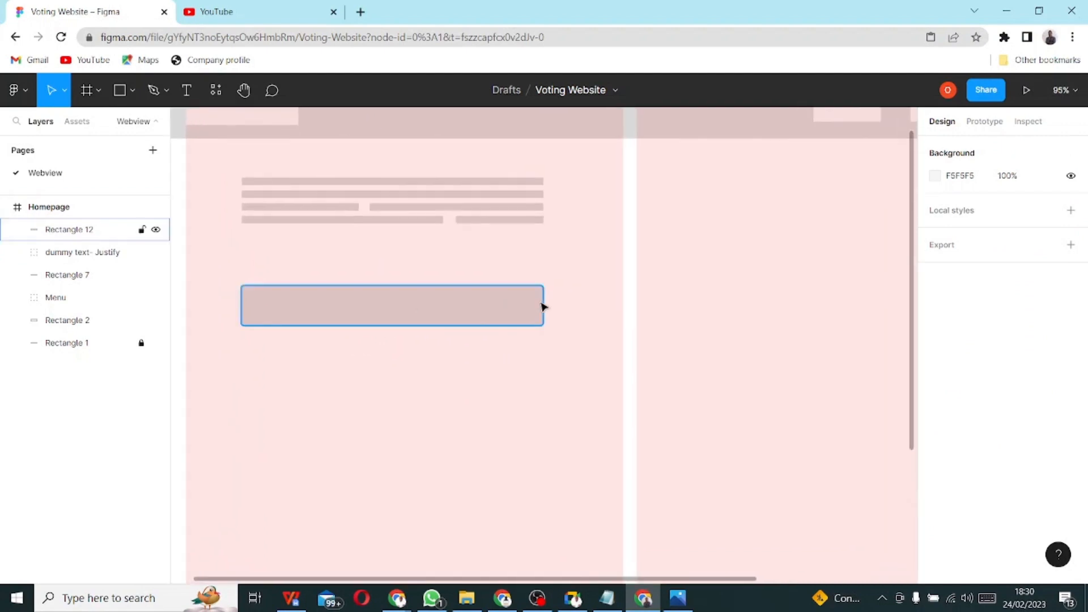
pyautogui.click(272, 316)
pyautogui.click(1018, 233)
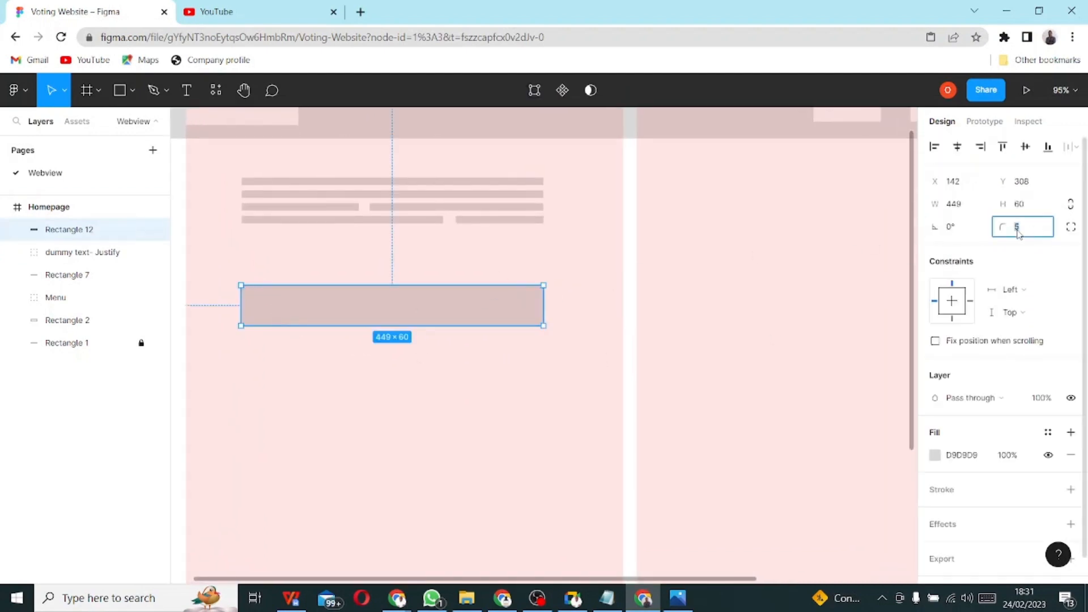
pyautogui.write('10')
pyautogui.click(503, 403)
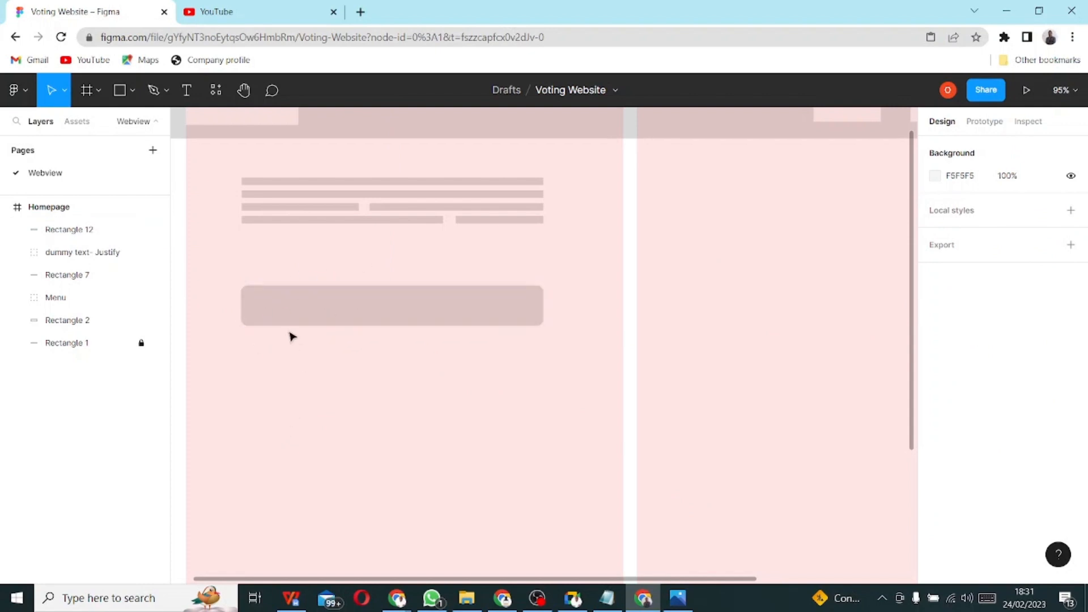
pyautogui.click(341, 314)
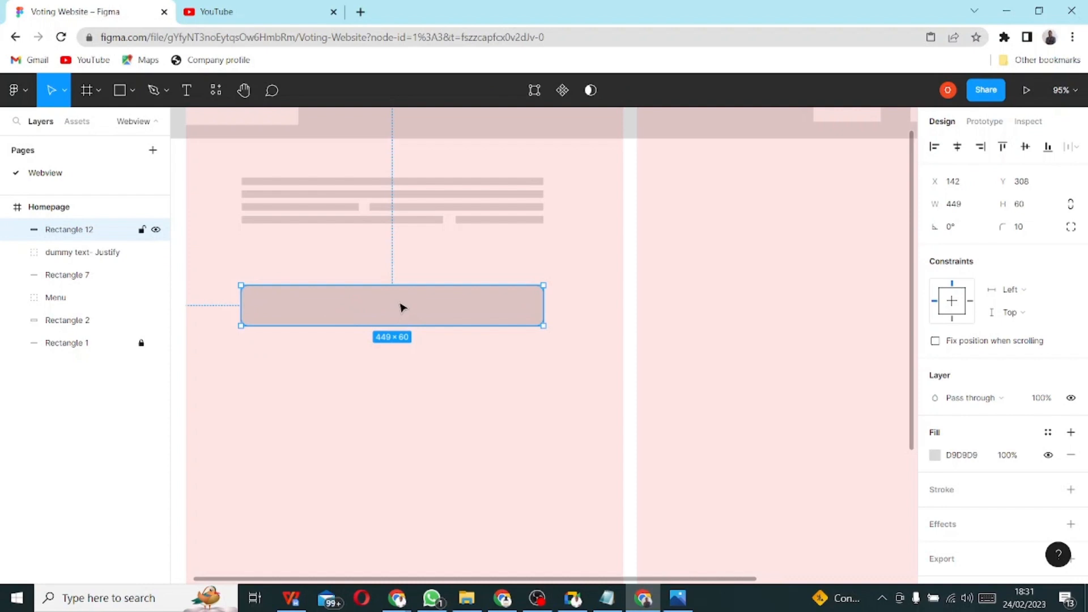
# - Alt-drag a copy below the rounded bar, then Ctrl+D to stack seven bars spaced 20 apart
pyautogui.moveTo(401, 308); pyautogui.dragTo(401, 360)
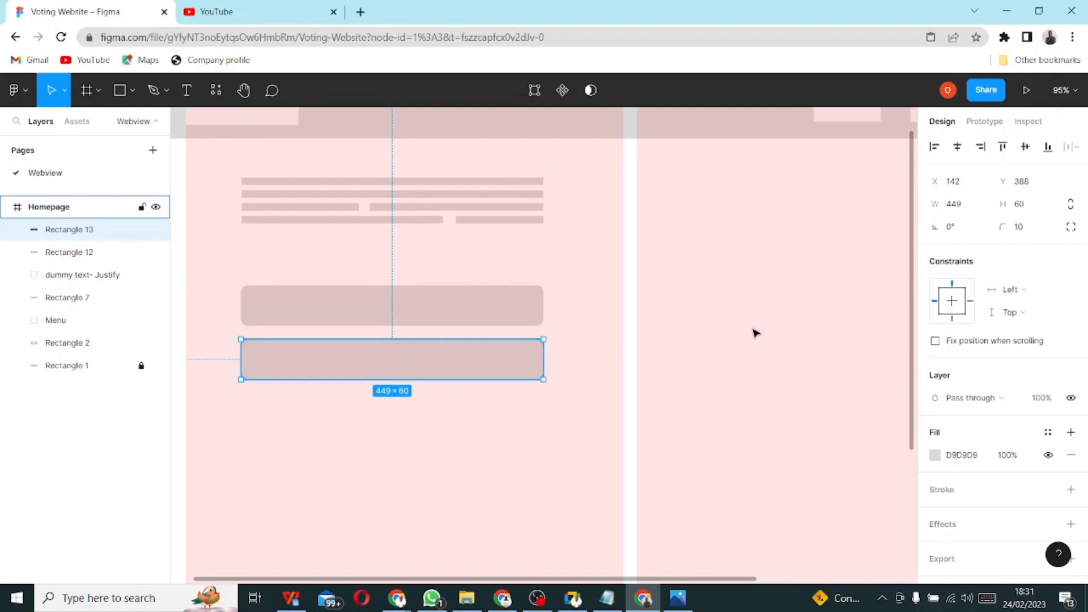
pyautogui.hotkey('ctrl', 'd')
pyautogui.hotkey('ctrl', 'd')
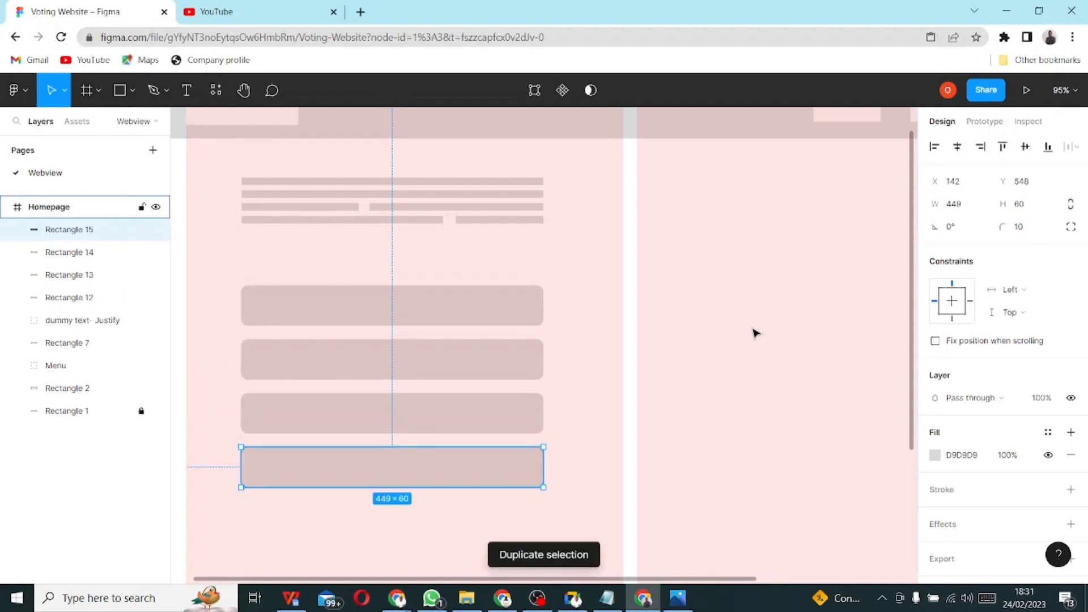
pyautogui.hotkey('ctrl', 'd')
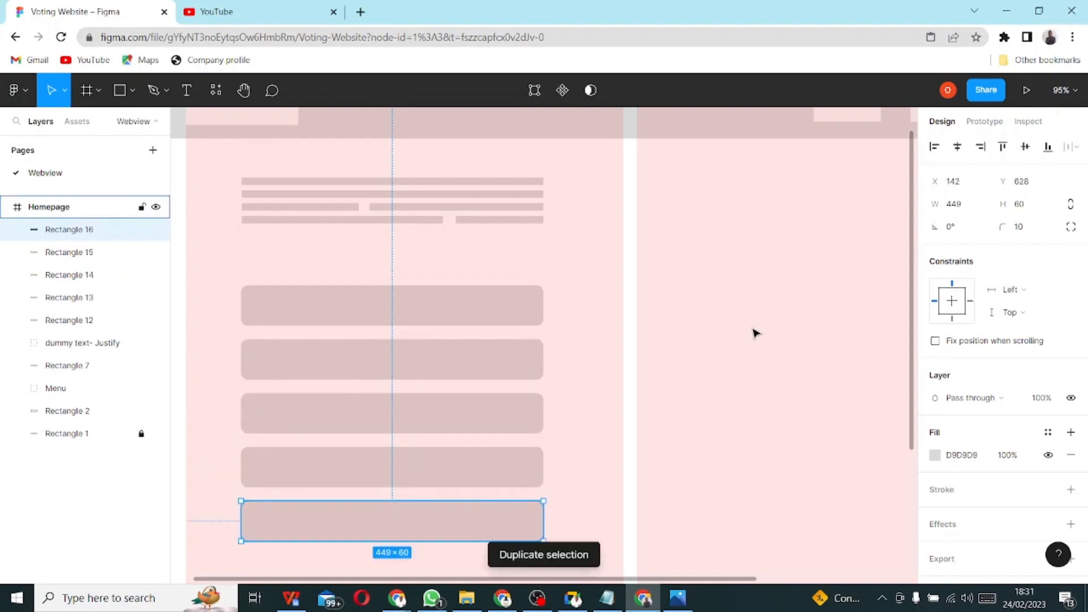
pyautogui.hotkey('ctrl', 'd')
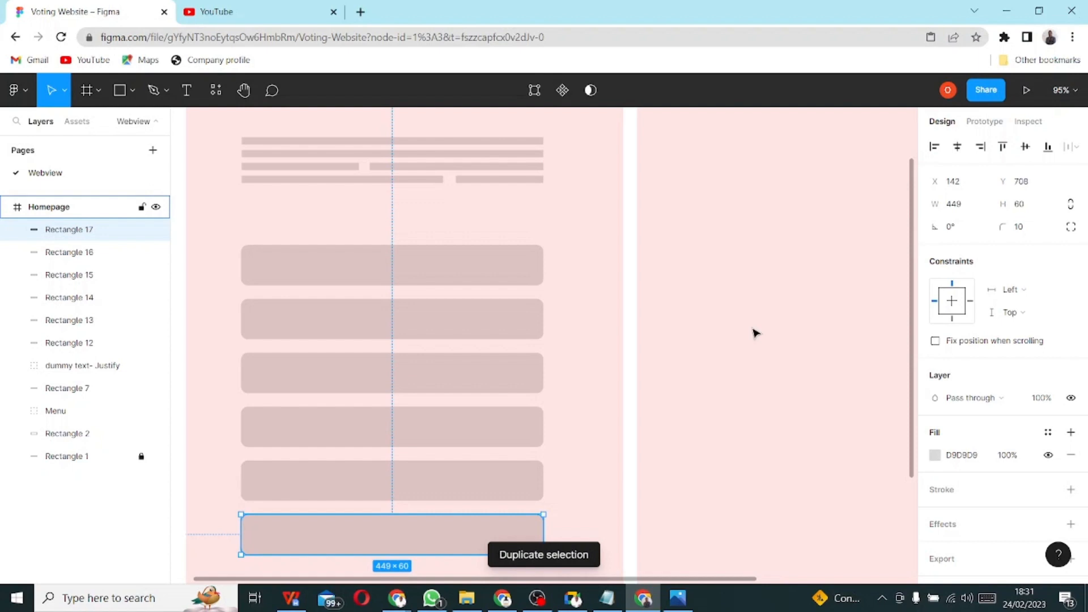
pyautogui.hotkey('ctrl', 'd')
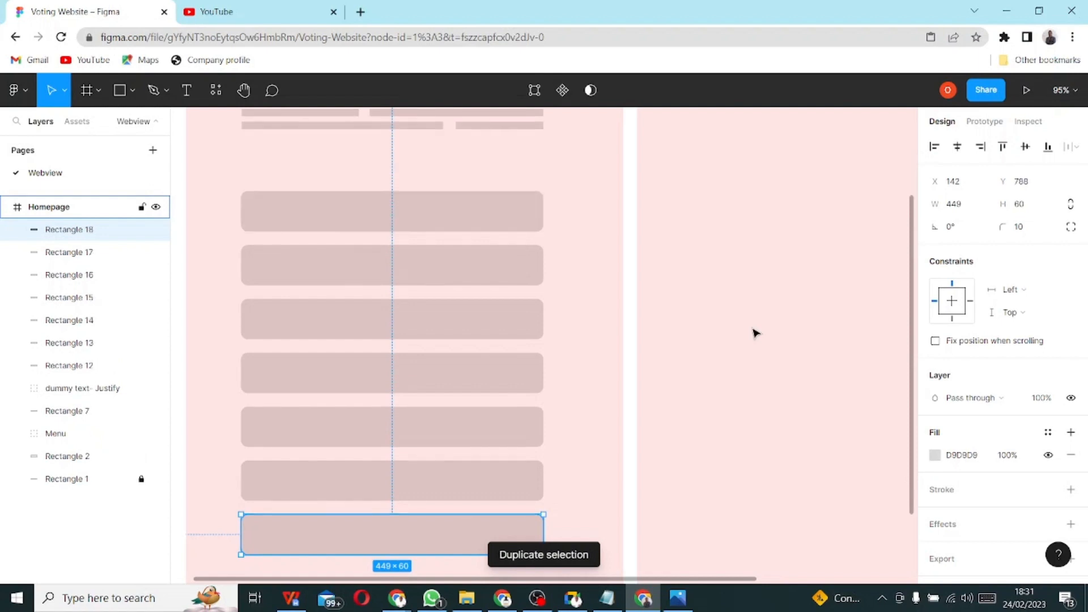
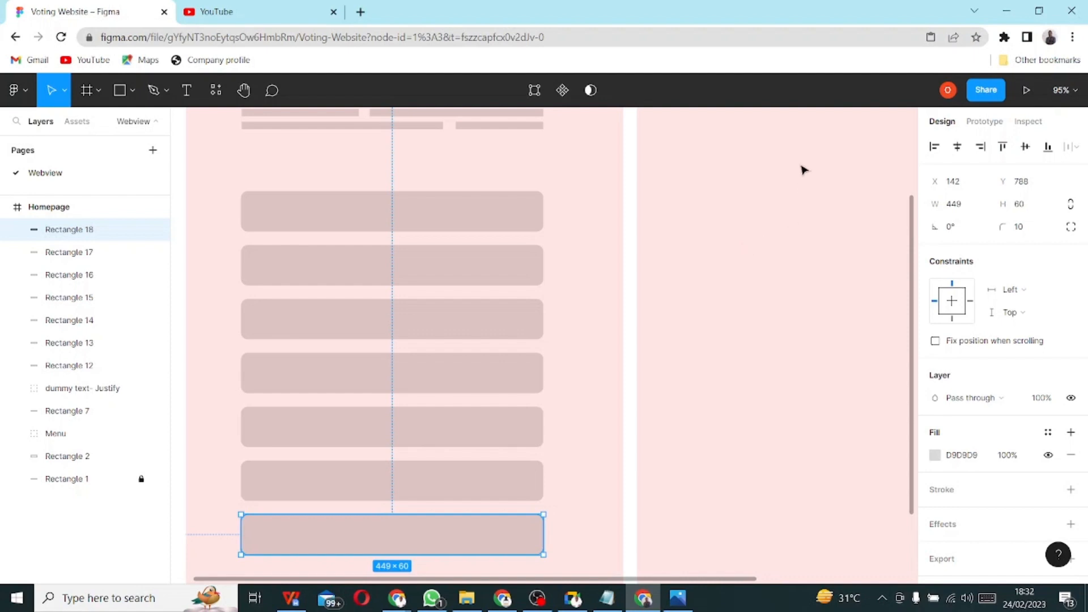
# - Check the wireframe sketch, then draw a small square below the last input bar
pyautogui.scroll(-3, 398, 278)
pyautogui.scroll(-5, 507, 440)
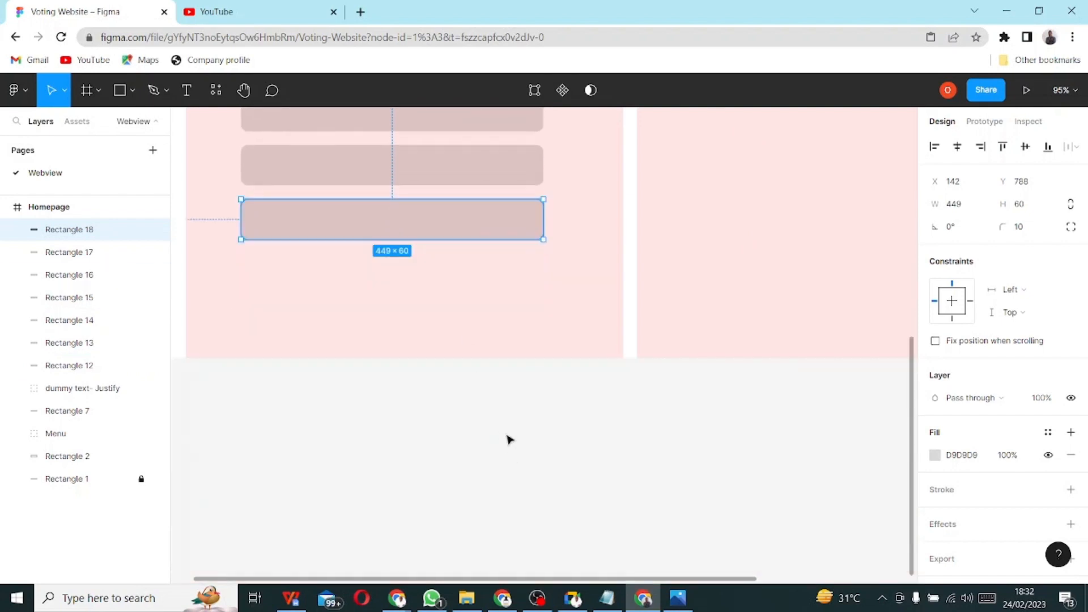
pyautogui.scroll(2, 466, 325)
pyautogui.scroll(10, 469, 337)
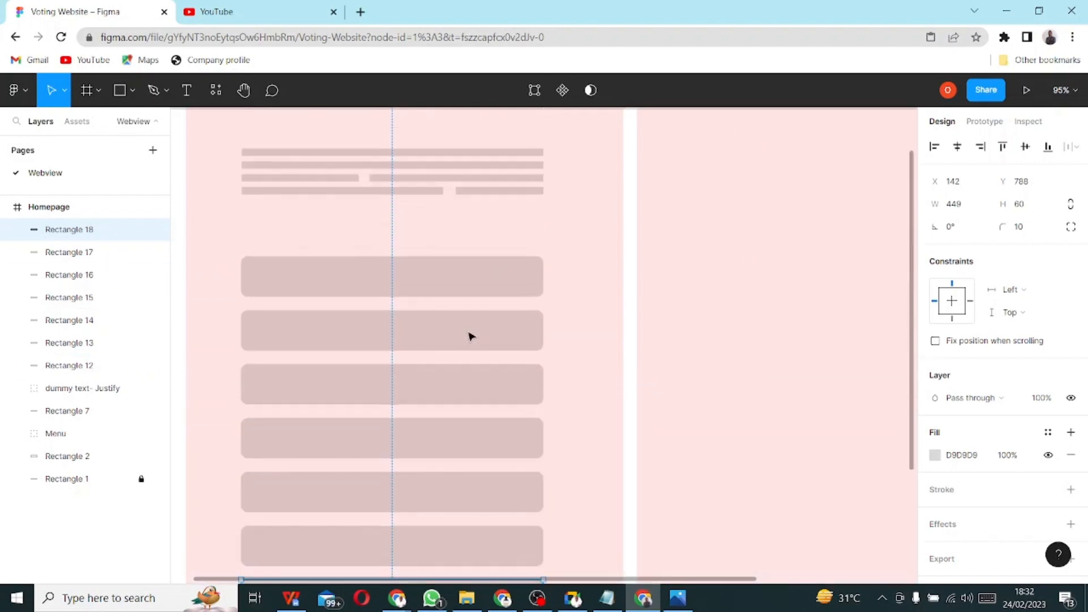
pyautogui.scroll(-5, 469, 336)
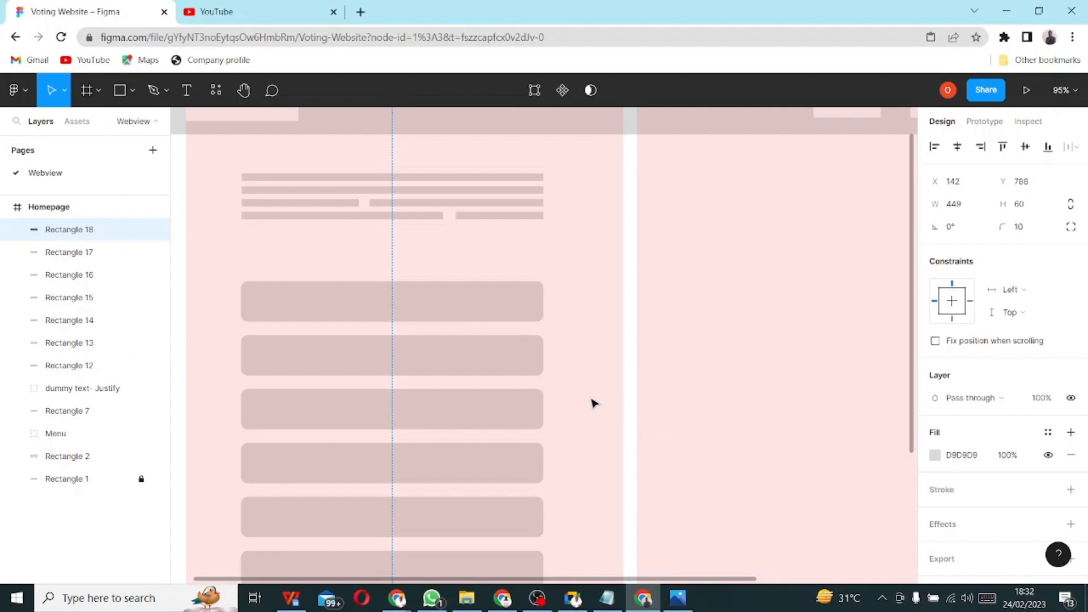
pyautogui.scroll(-6, 598, 400)
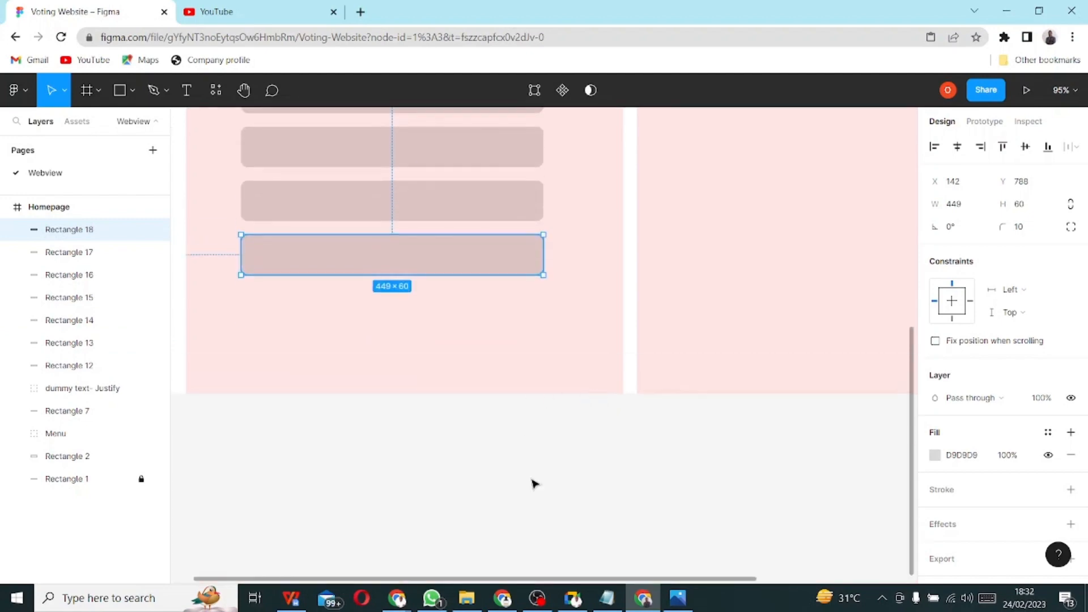
pyautogui.click(678, 598)
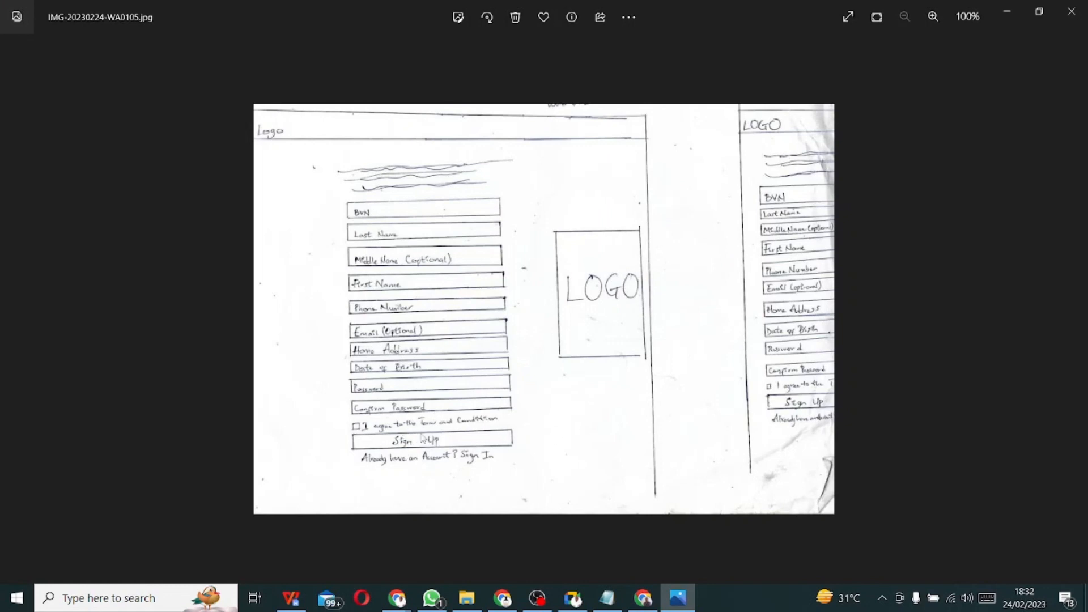
pyautogui.hotkey('alt', 'Tab')
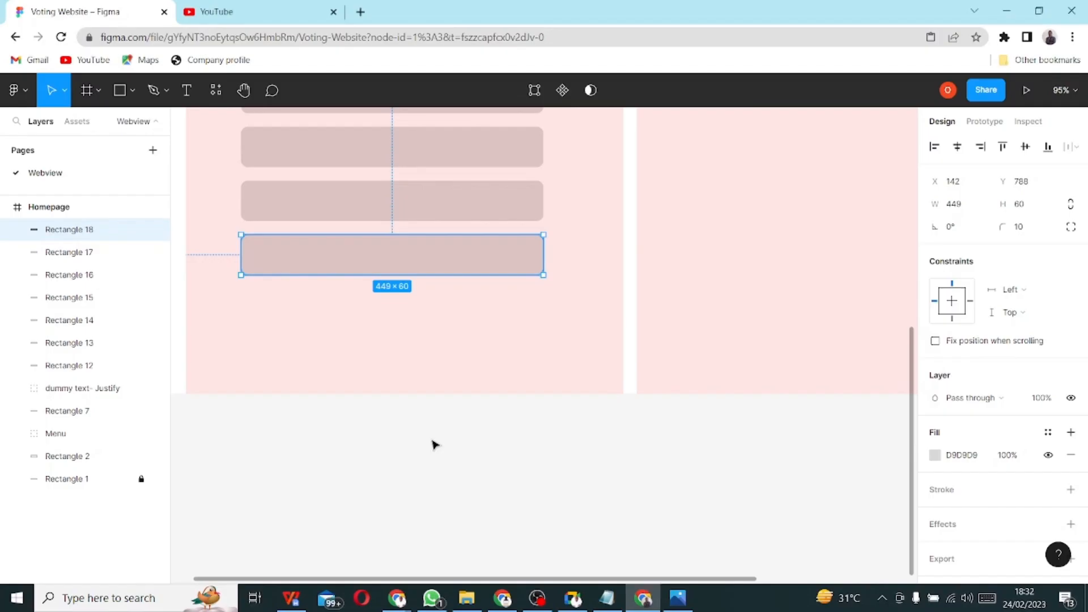
pyautogui.scroll(2, 291, 351)
pyautogui.scroll(1, 291, 350)
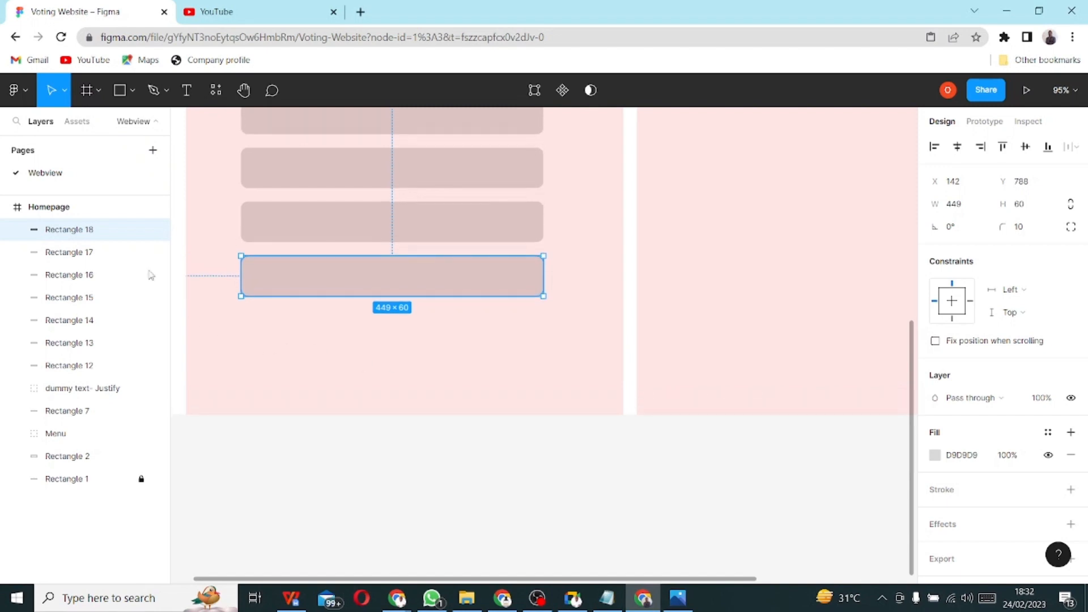
pyautogui.click(113, 93)
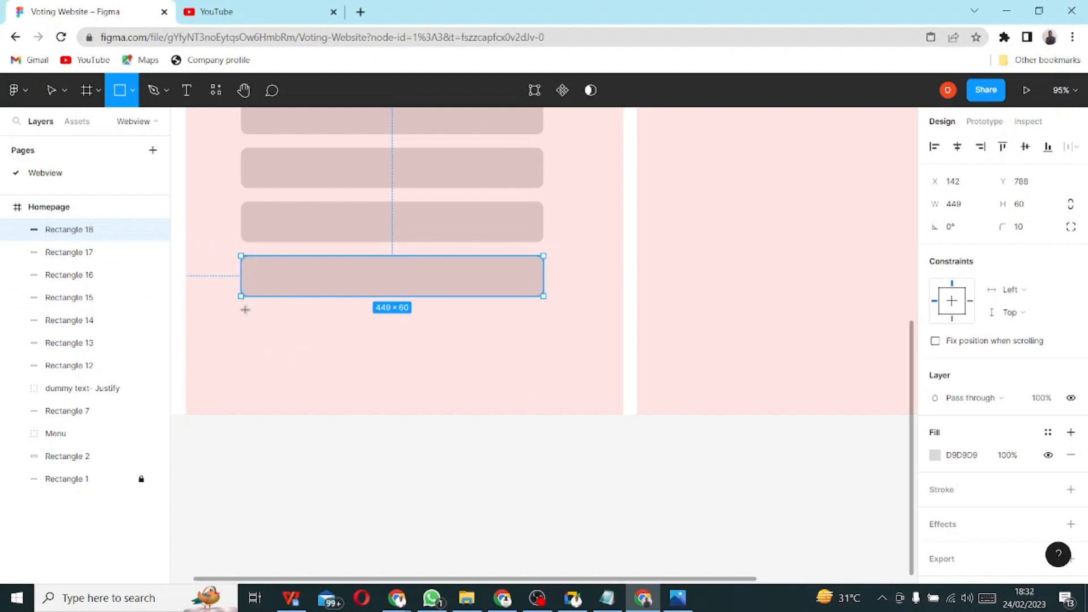
pyautogui.moveTo(244, 307)
pyautogui.mouseDown()
pyautogui.moveTo(259, 322)
pyautogui.moveTo(282, 315)
pyautogui.moveTo(253, 321)
pyautogui.mouseUp()
# - Copy the shorter bottom line from the dummy text group
pyautogui.scroll(3, 420, 266)
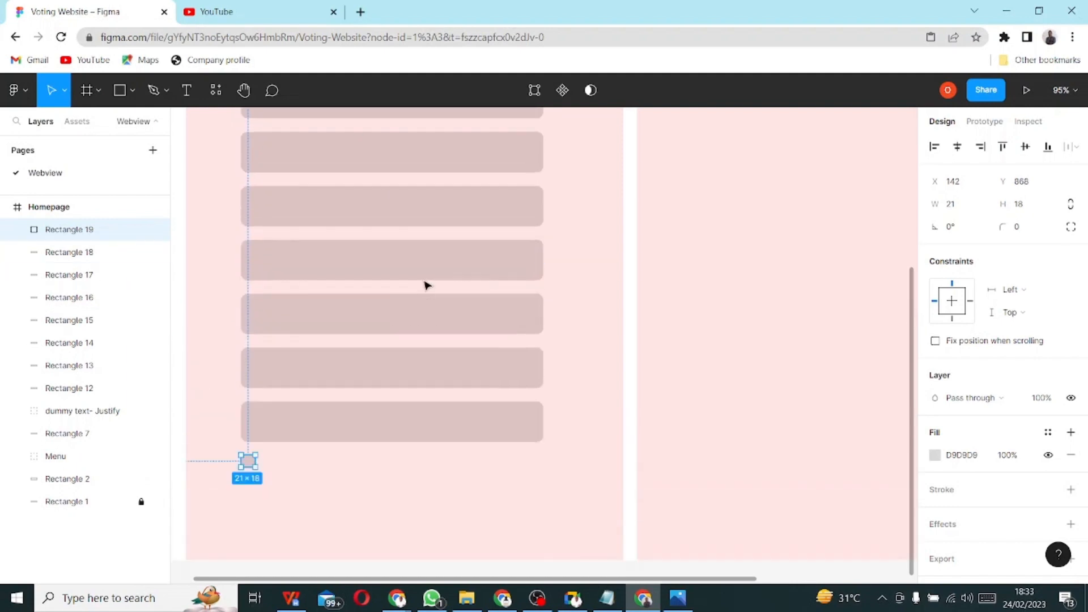
pyautogui.scroll(9, 376, 261)
pyautogui.scroll(-5, 369, 283)
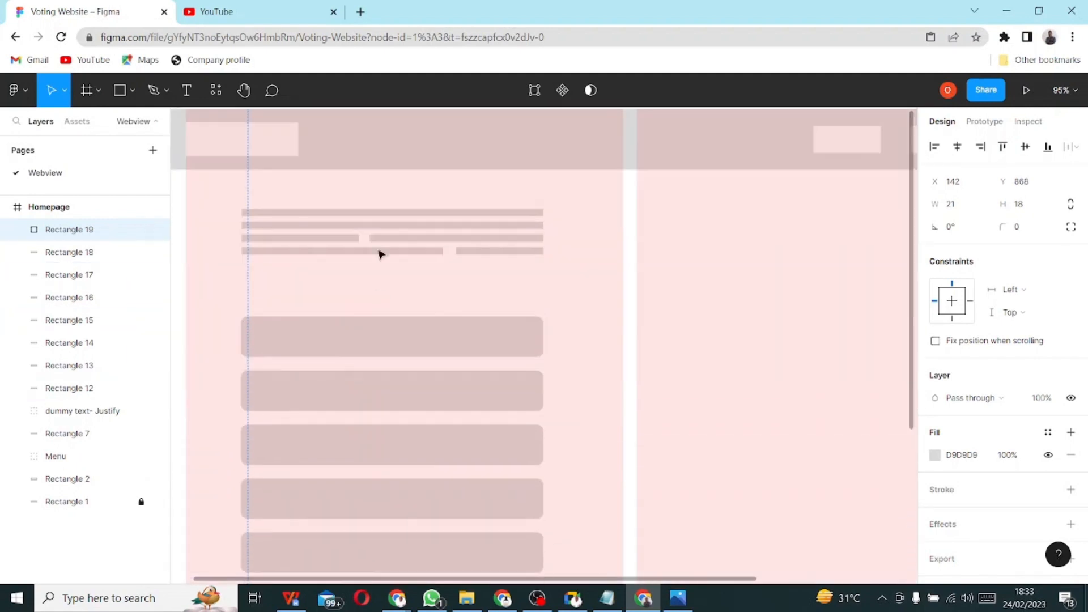
pyautogui.click(377, 256)
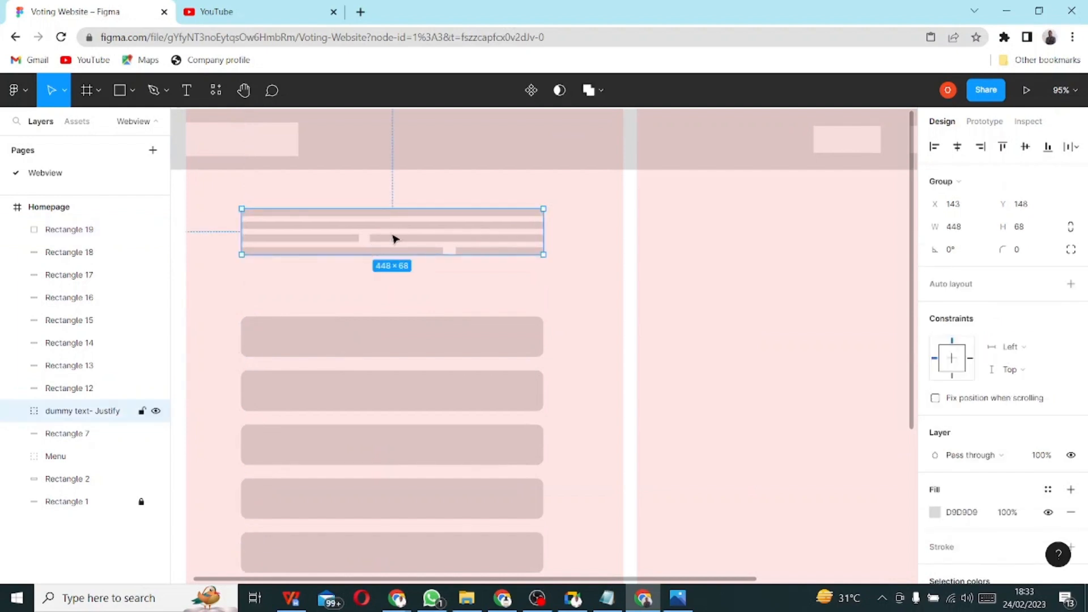
pyautogui.doubleClick(396, 226)
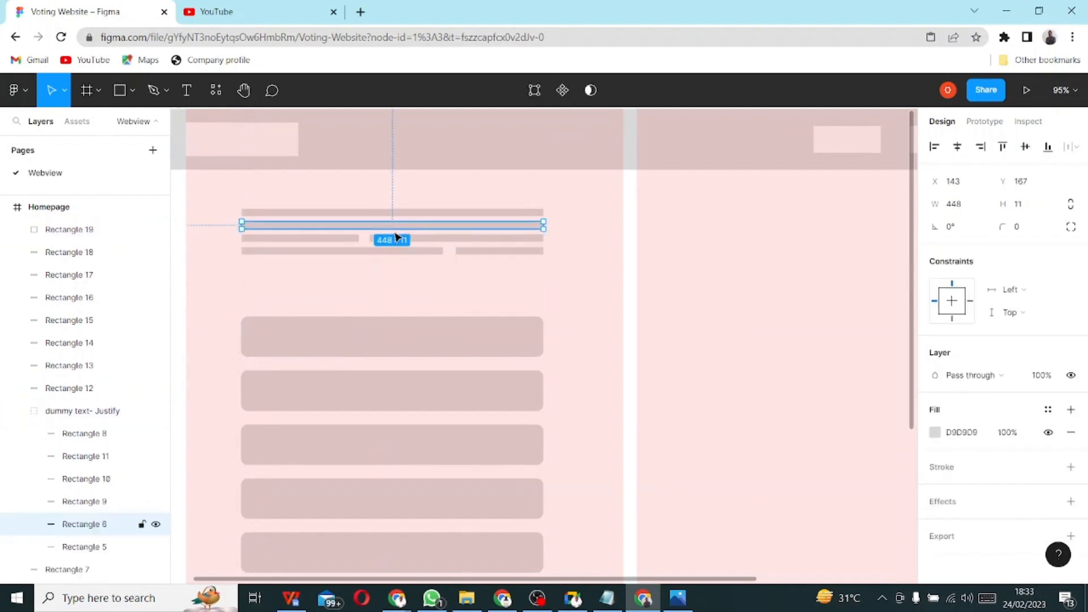
pyautogui.doubleClick(431, 252)
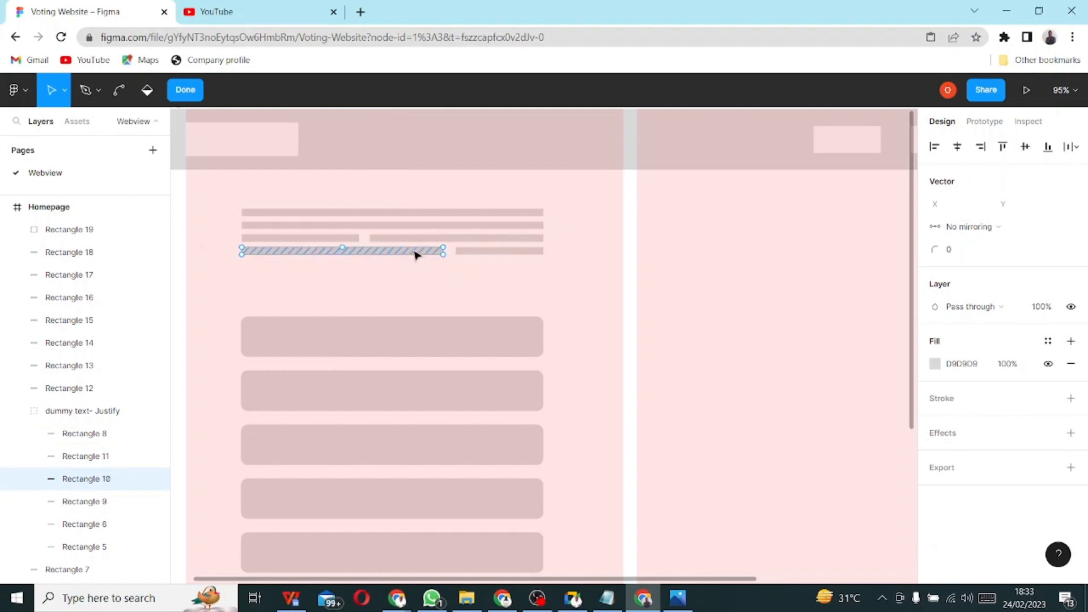
pyautogui.press('ctrl')
pyautogui.rightClick(416, 255)
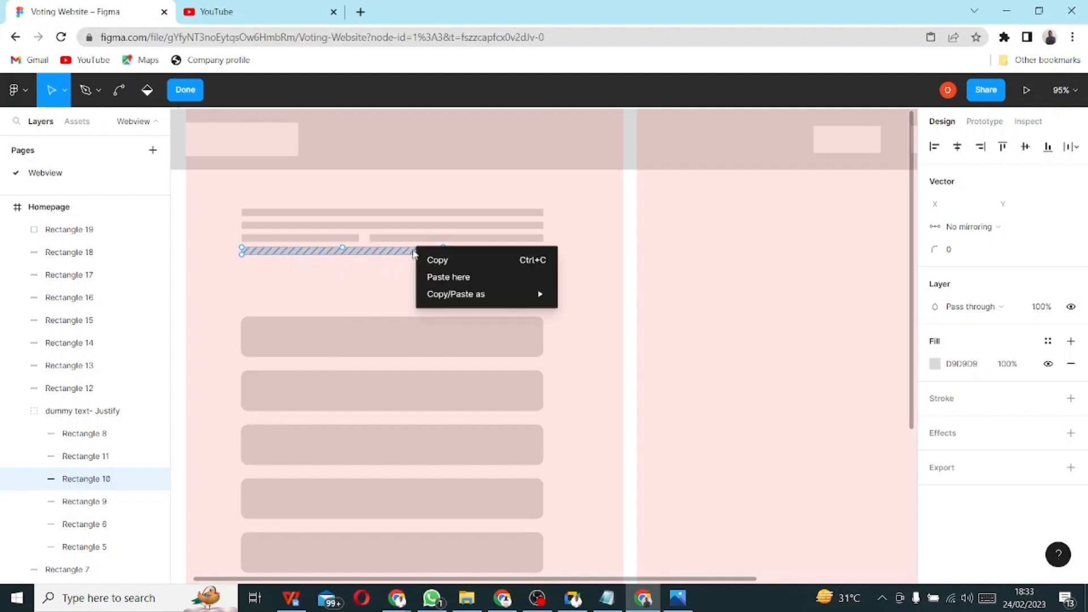
pyautogui.click(423, 258)
# - Paste the line beside the small square and stretch it to 415 wide
pyautogui.scroll(-1, 394, 282)
pyautogui.scroll(-6, 394, 282)
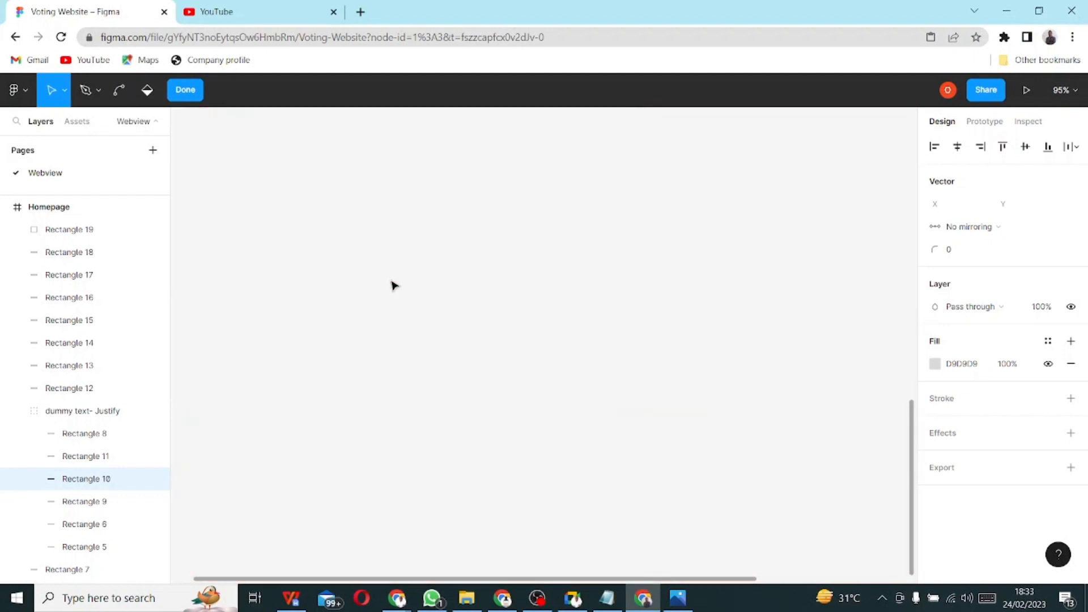
pyautogui.scroll(4, 333, 219)
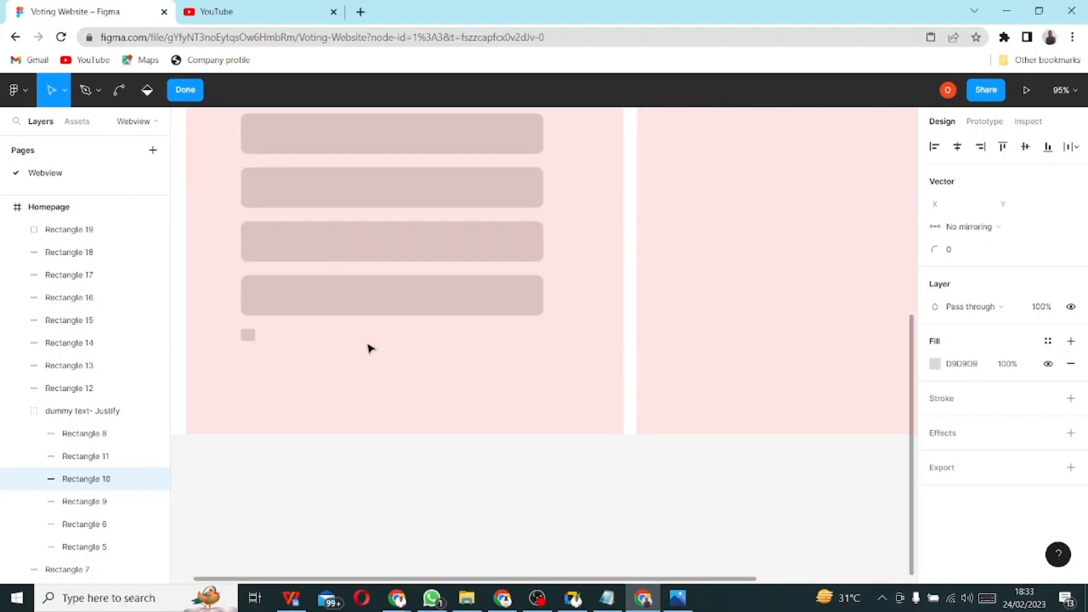
pyautogui.rightClick(368, 347)
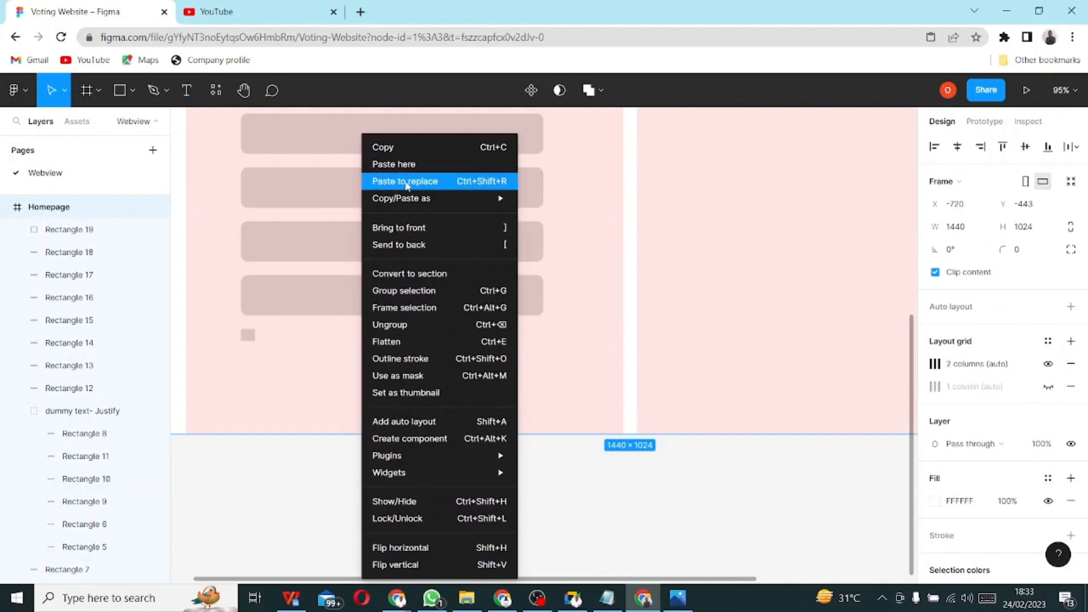
pyautogui.click(406, 166)
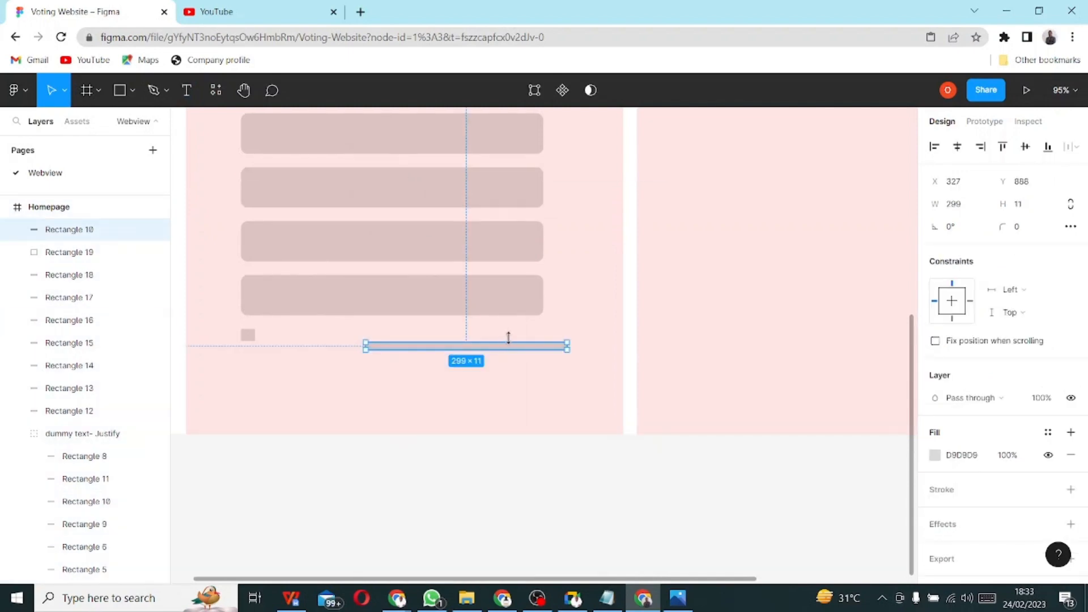
pyautogui.moveTo(515, 350); pyautogui.dragTo(482, 343)
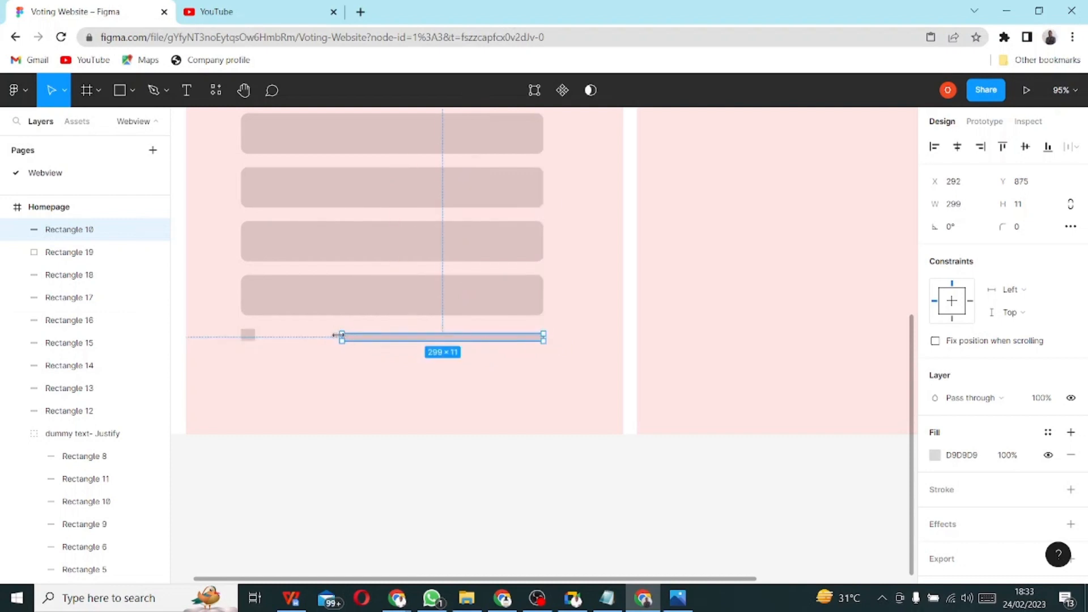
pyautogui.moveTo(339, 335); pyautogui.dragTo(264, 335)
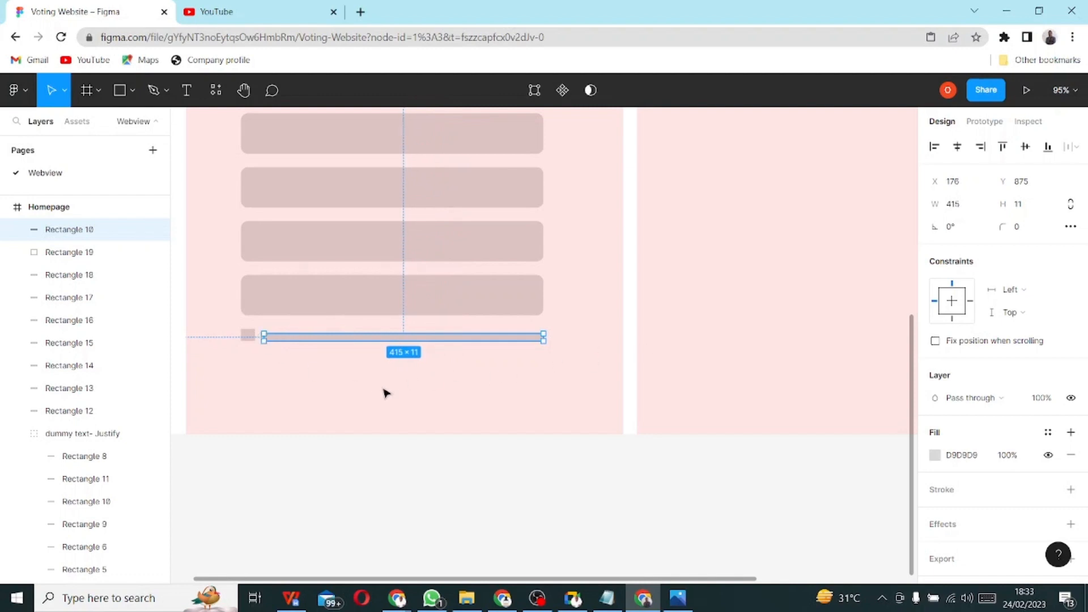
pyautogui.keyDown('ctrl'); pyautogui.scroll(5, 374, 332); pyautogui.keyUp('ctrl')
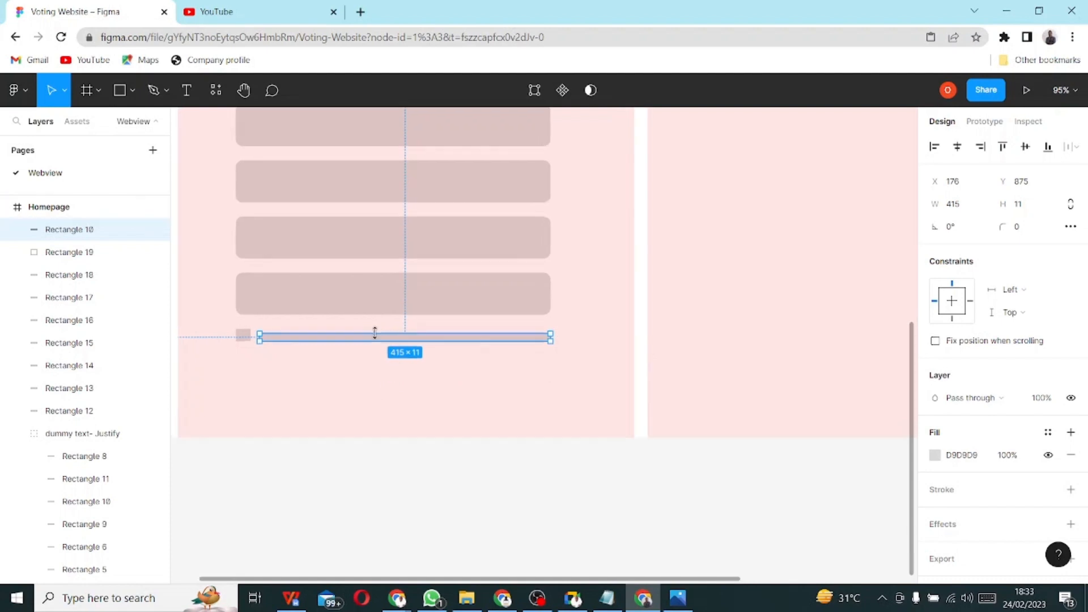
pyautogui.keyDown('ctrl'); pyautogui.scroll(-1, 355, 357); pyautogui.keyUp('ctrl')
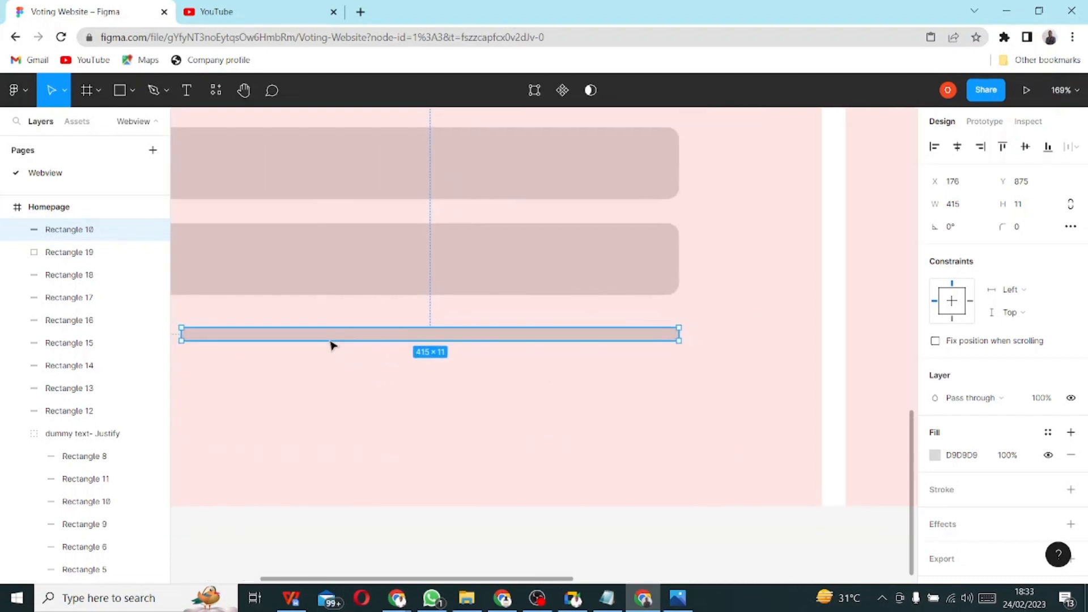
pyautogui.keyDown('ctrl'); pyautogui.scroll(-3, 333, 345); pyautogui.keyUp('ctrl')
pyautogui.click(207, 336)
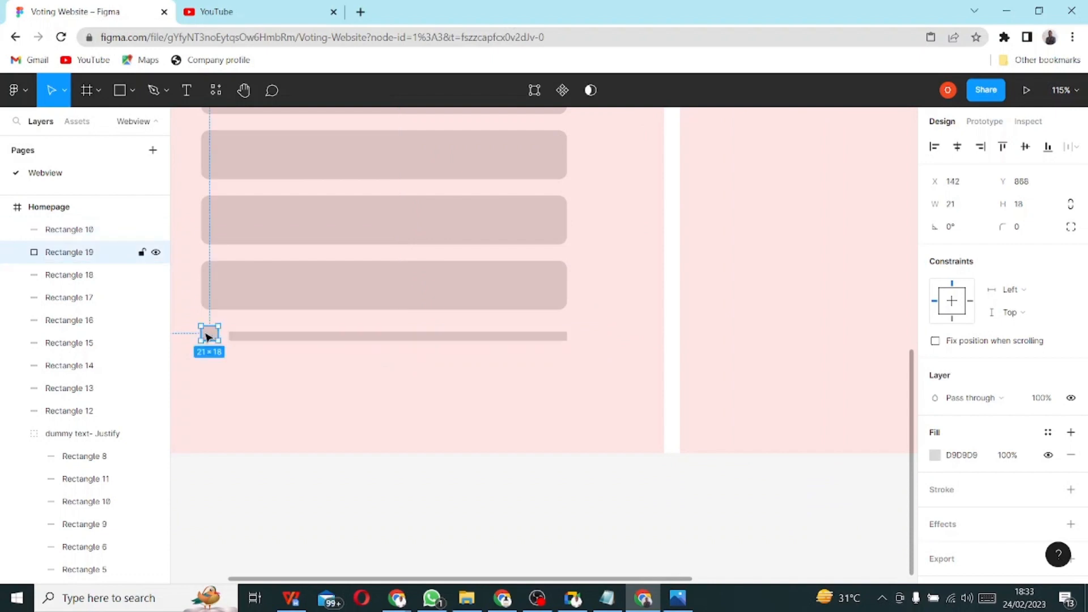
# - Vertically centre the thin bar on the small square, undoing an accidental horizontal centring
pyautogui.keyDown('shift'); pyautogui.click(259, 342); pyautogui.keyUp('shift')
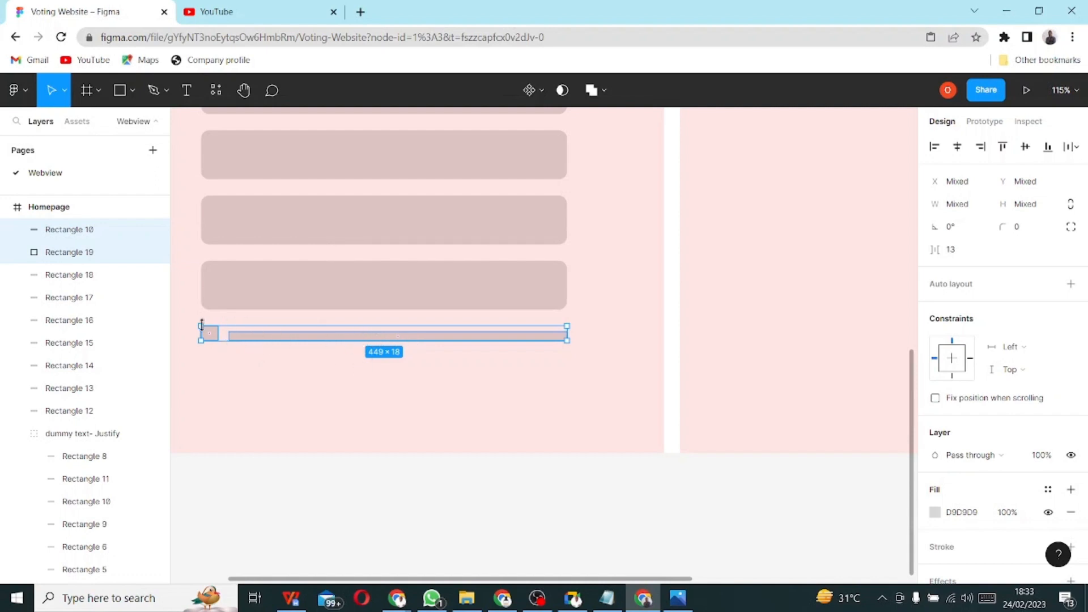
pyautogui.click(962, 152)
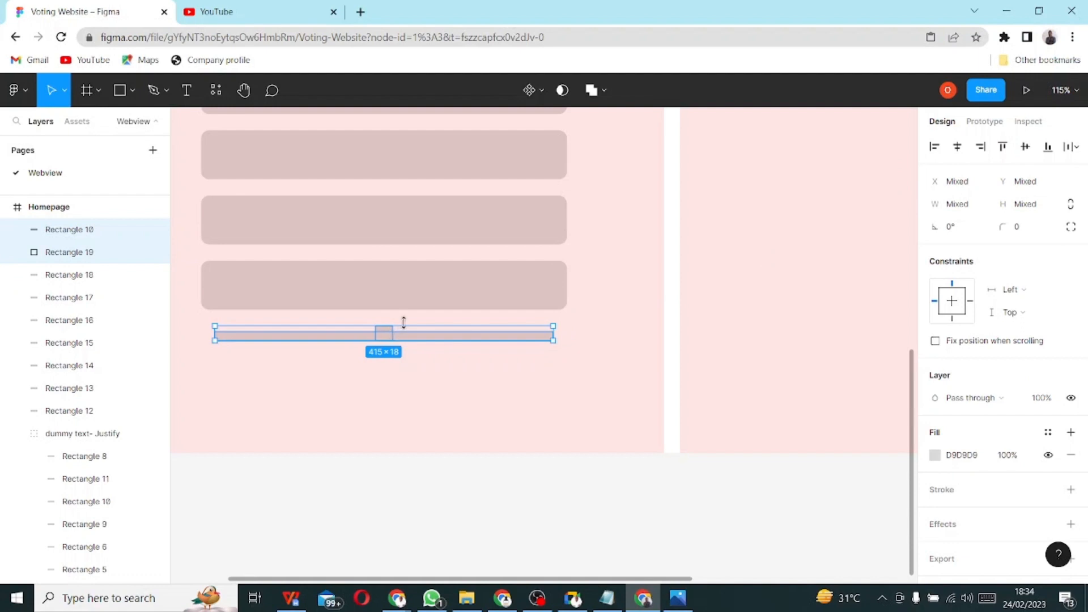
pyautogui.hotkey('ctrl', 'z')
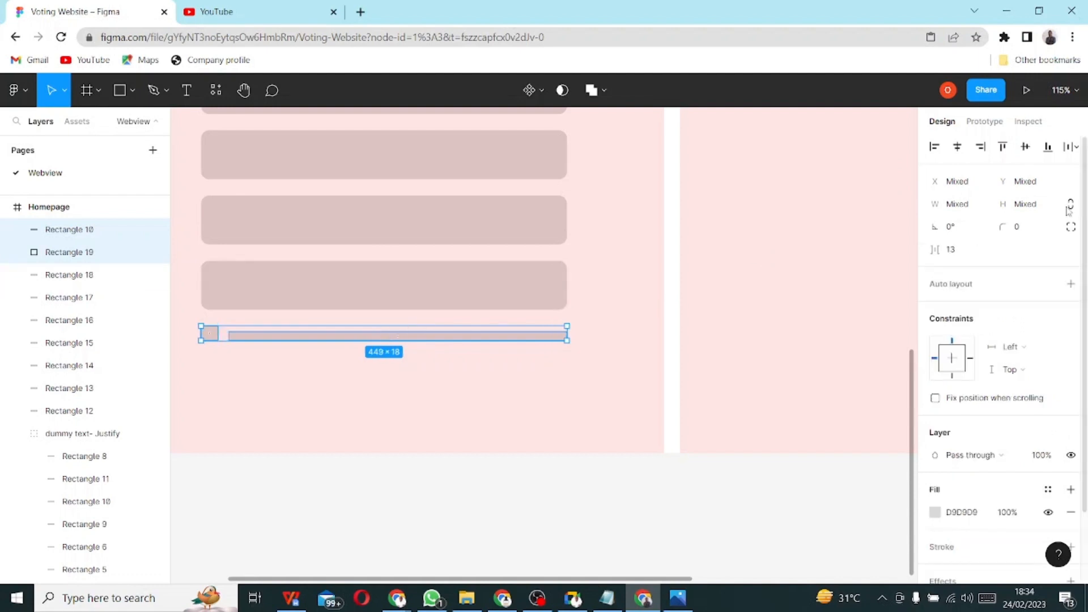
pyautogui.click(1024, 146)
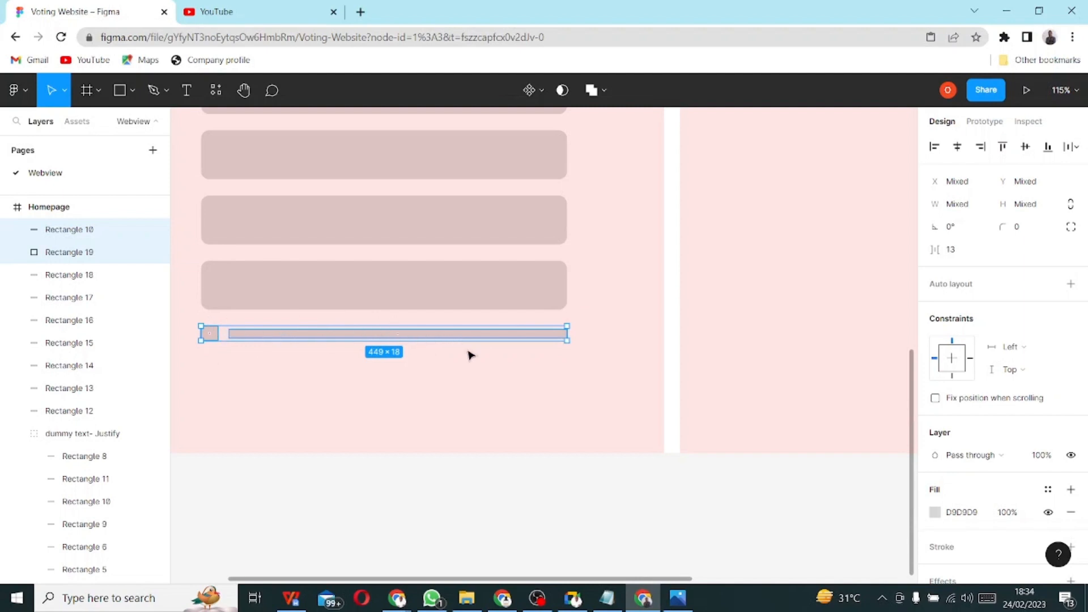
pyautogui.click(514, 402)
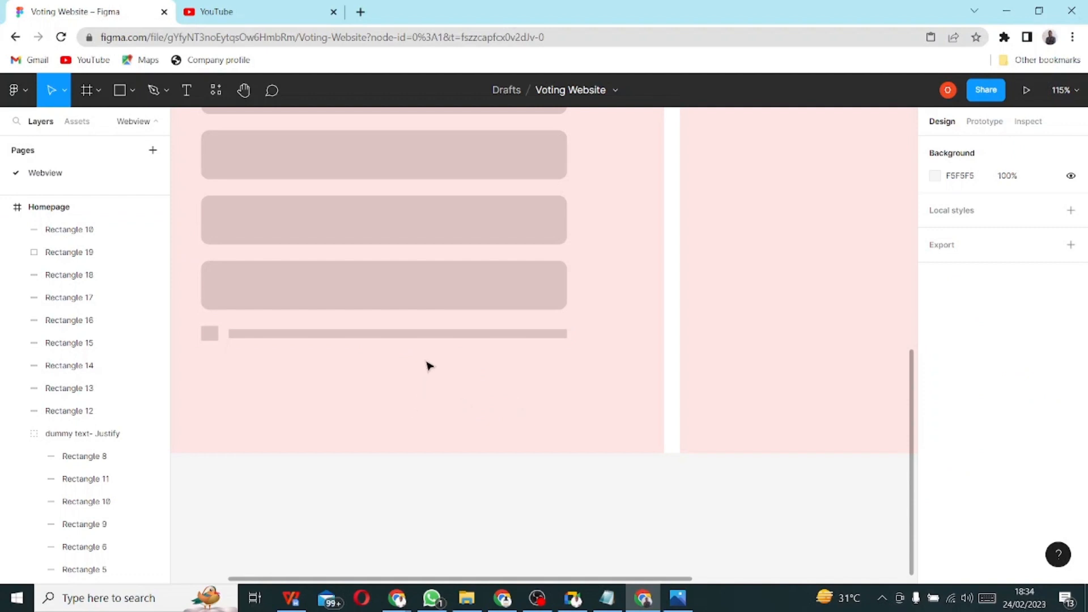
# - Duplicate the last input bar downward and nudge the square and thin bar up about 20 px
pyautogui.click(418, 291)
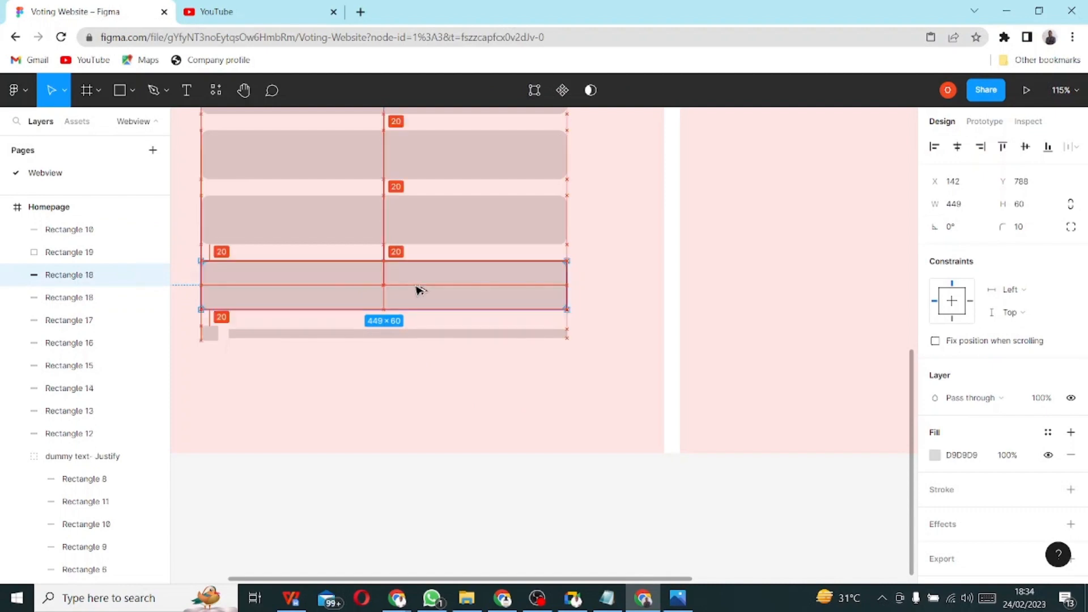
pyautogui.moveTo(418, 290); pyautogui.dragTo(410, 406)
pyautogui.click(210, 333)
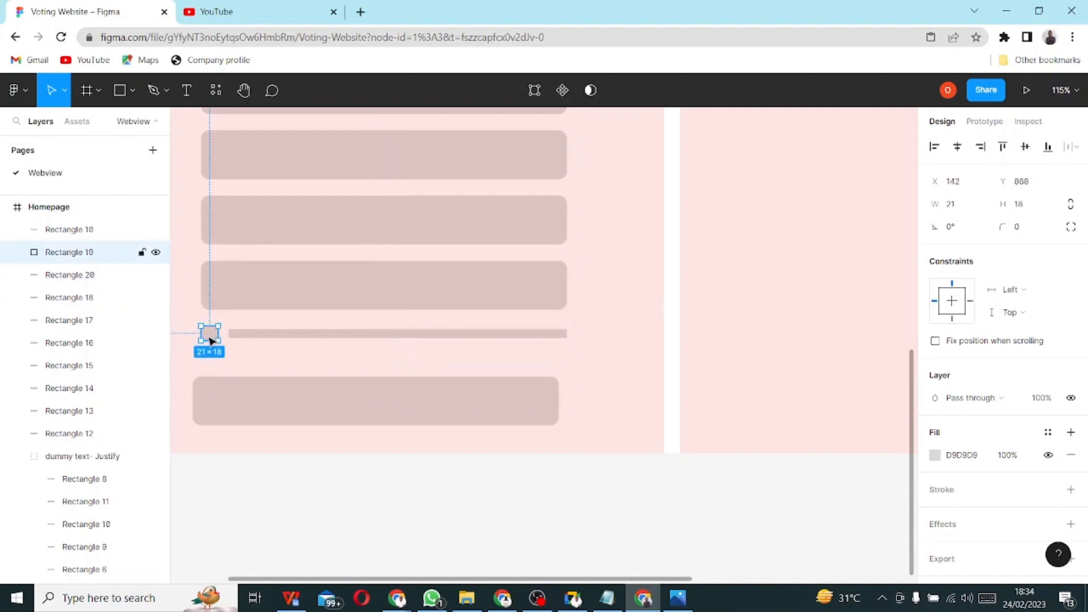
pyautogui.keyDown('shift'); pyautogui.click(353, 338); pyautogui.keyUp('shift')
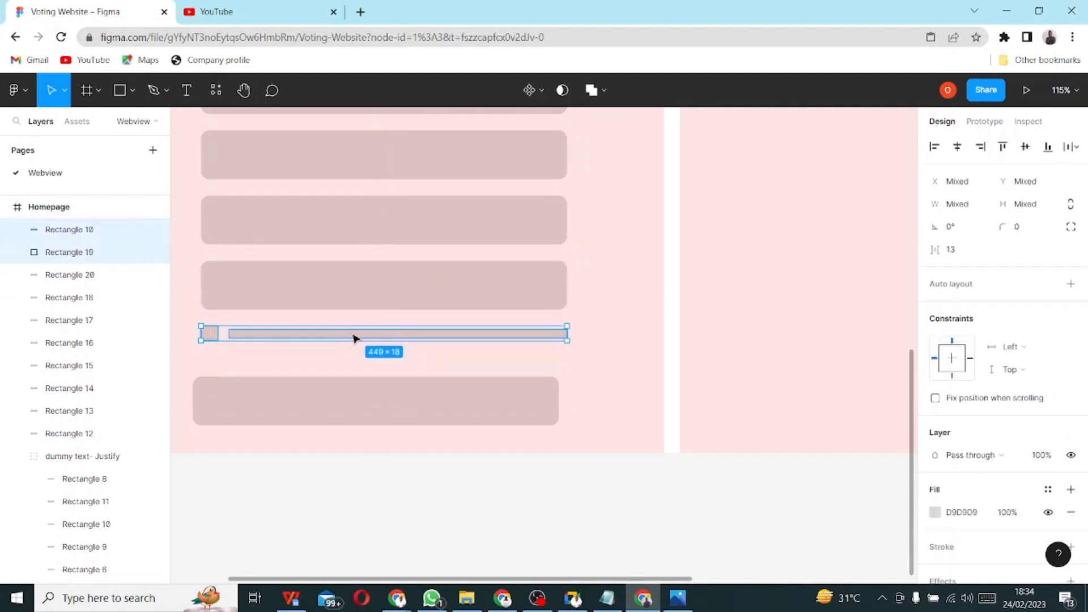
pyautogui.moveTo(364, 337); pyautogui.dragTo(363, 333)
# - Move the wide bottom rectangle under the checkbox row and fill it dark grey 6D6C6C
pyautogui.click(371, 403)
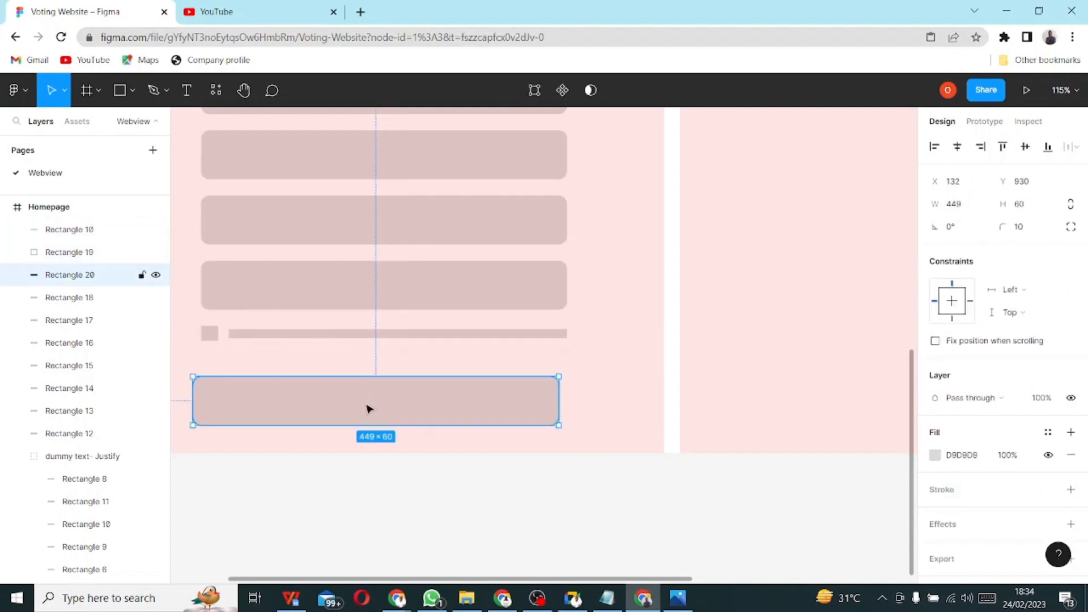
pyautogui.moveTo(367, 409); pyautogui.dragTo(373, 388)
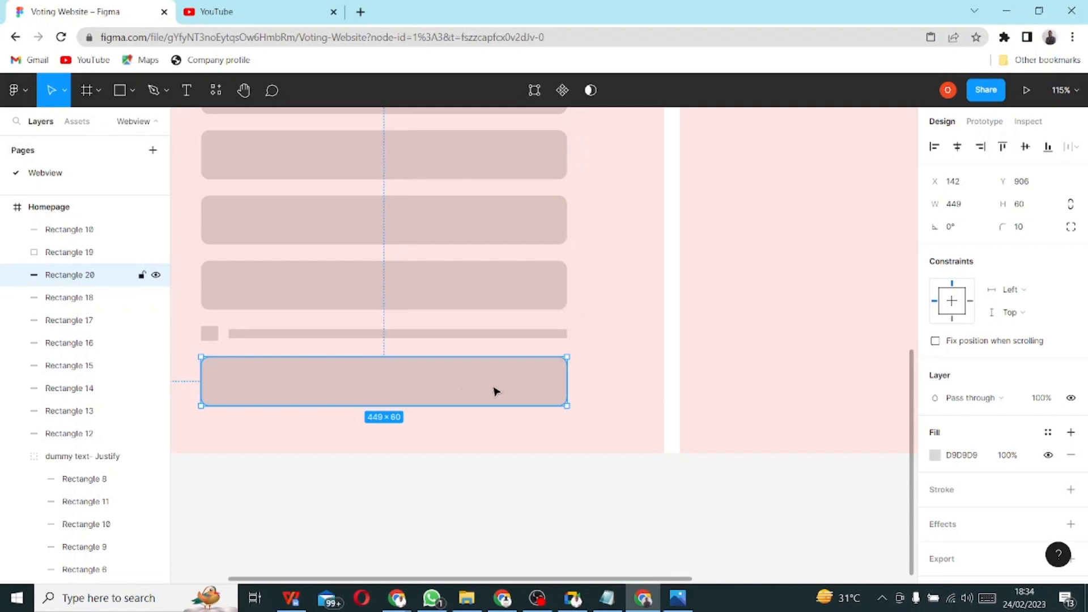
pyautogui.click(936, 456)
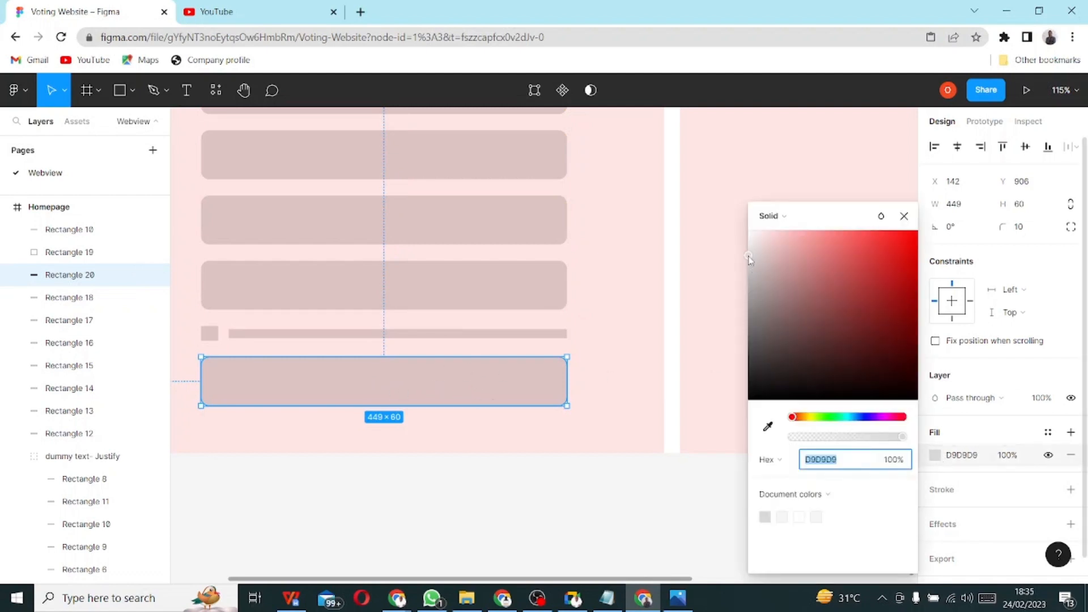
pyautogui.moveTo(749, 258); pyautogui.dragTo(750, 332)
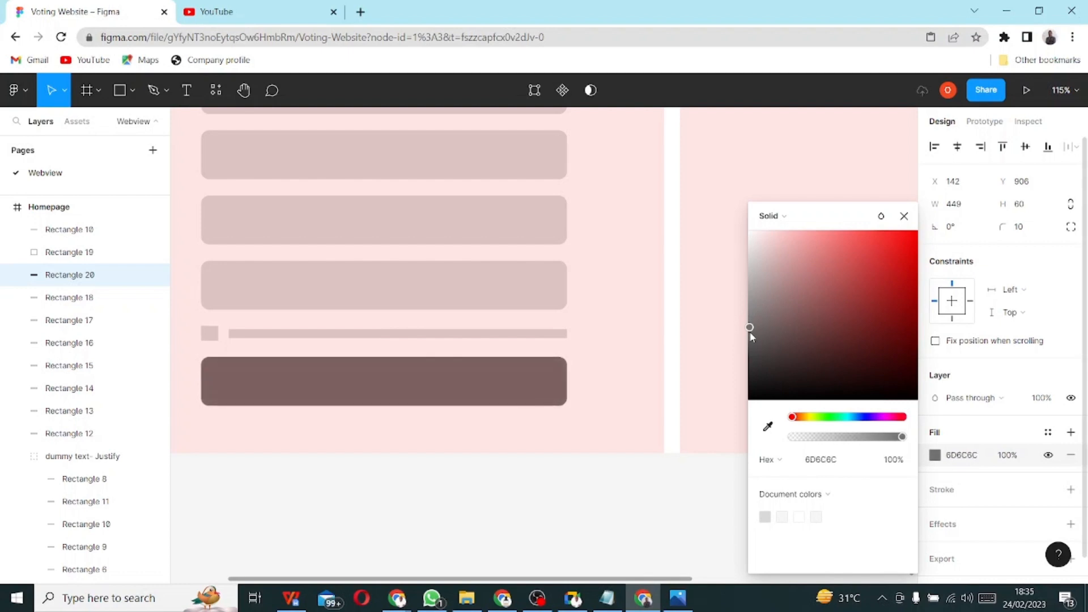
pyautogui.click(636, 416)
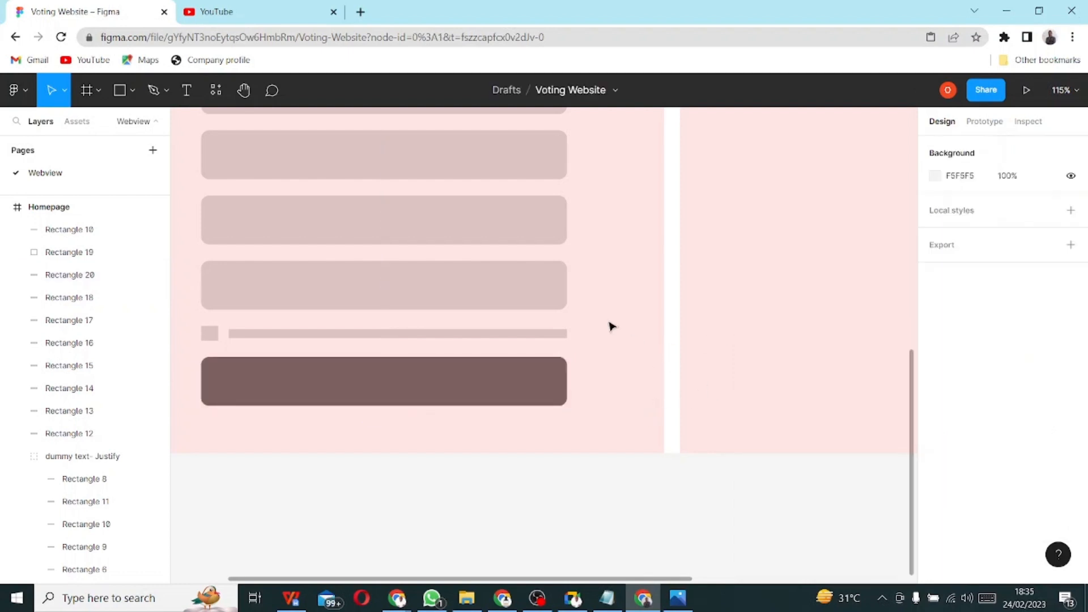
# - Compare the form against the hand-drawn sign-up sketch, then return to Figma
pyautogui.scroll(-1, 610, 324)
pyautogui.scroll(-5, 611, 326)
pyautogui.scroll(9, 622, 316)
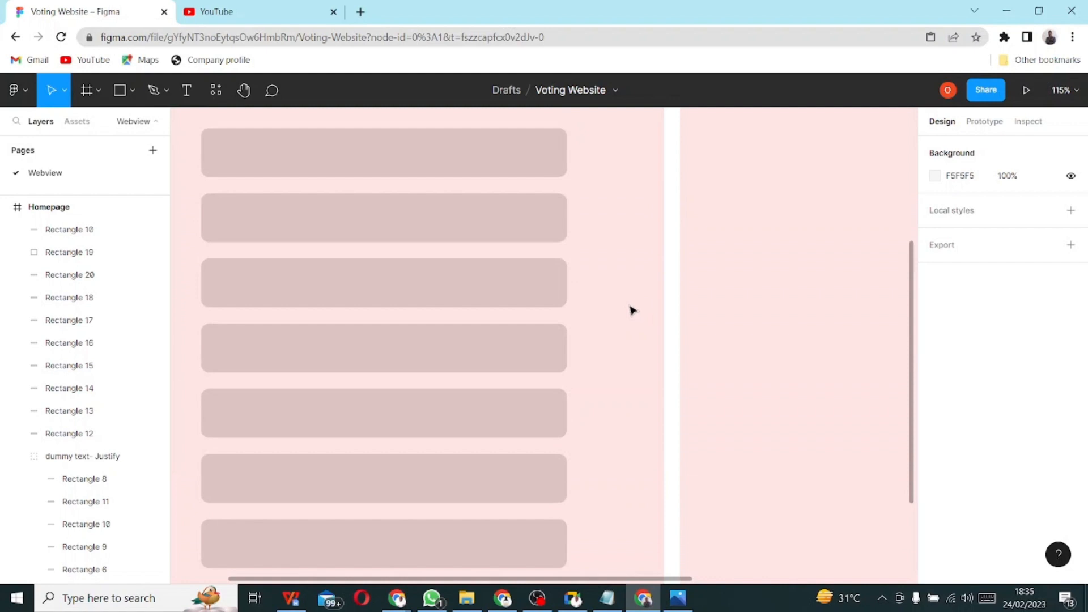
pyautogui.scroll(-4, 634, 312)
pyautogui.scroll(-5, 640, 309)
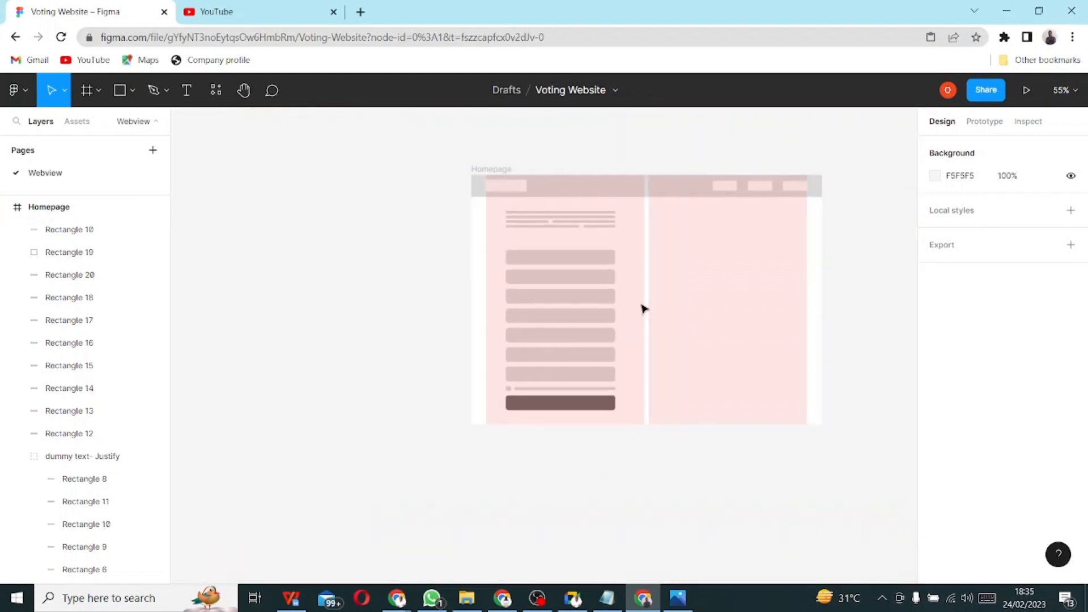
pyautogui.click(681, 593)
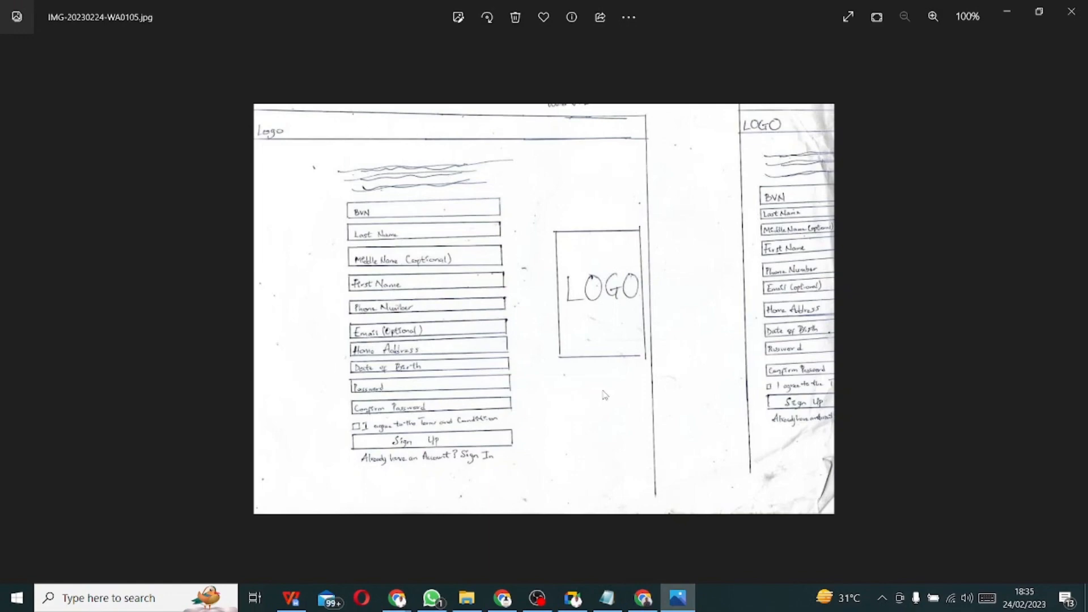
pyautogui.scroll(1, 605, 395)
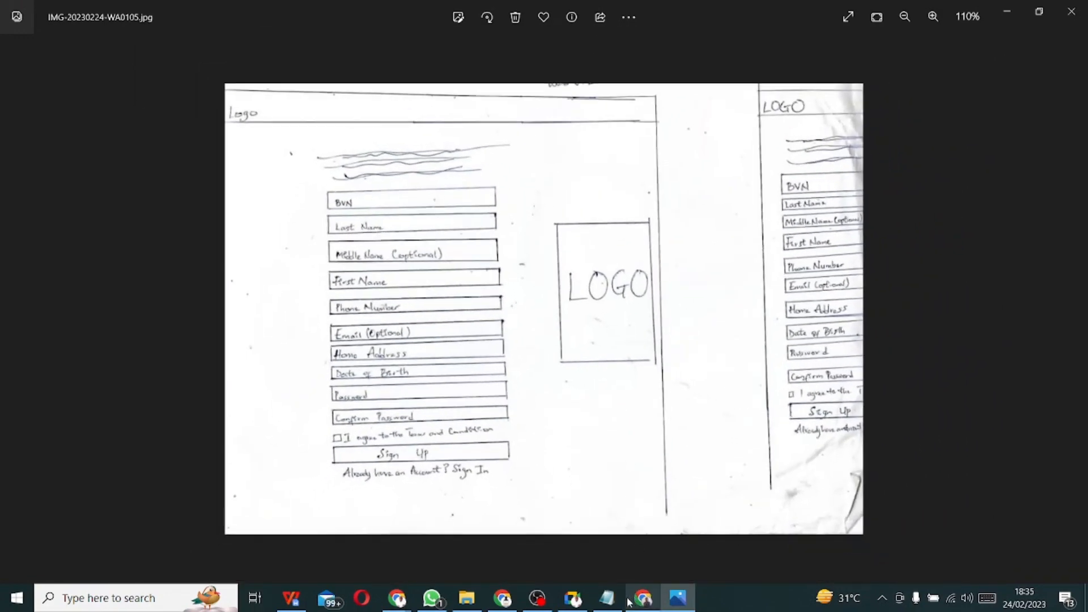
pyautogui.moveTo(643, 598)
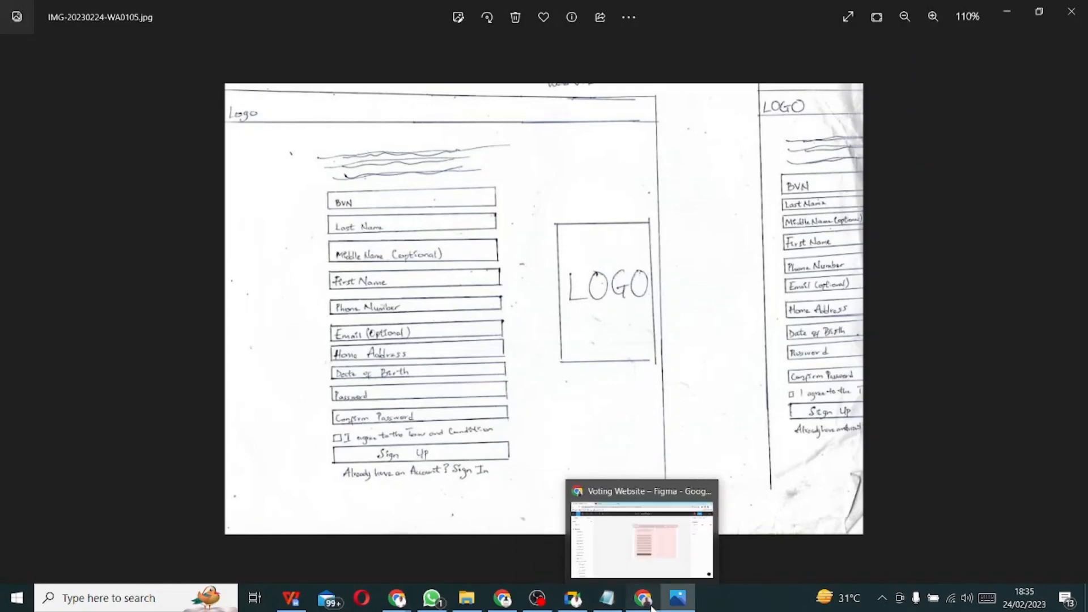
pyautogui.click(644, 527)
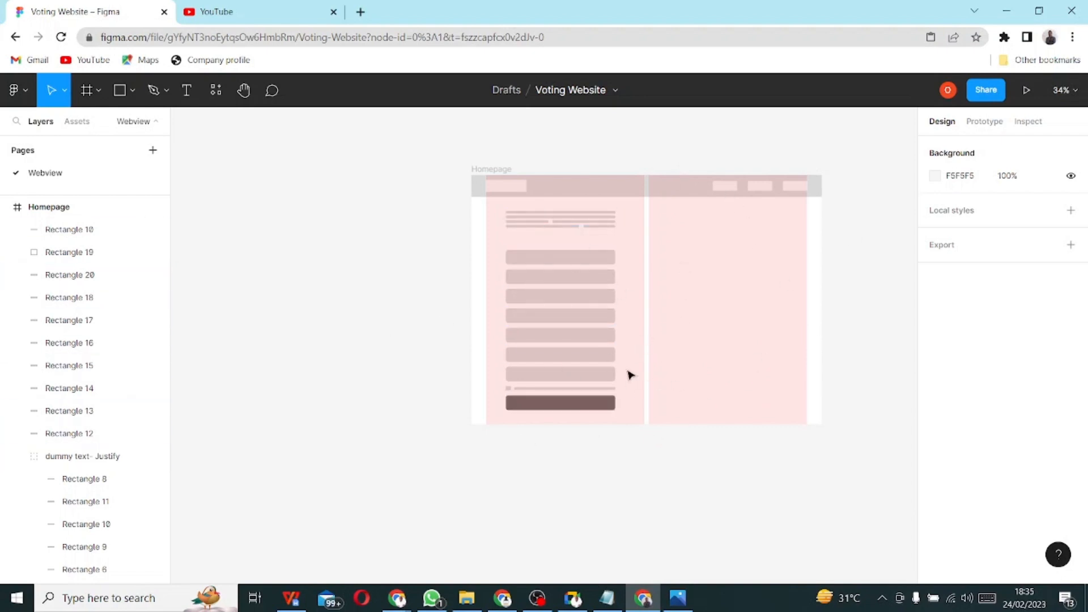
# - Collapse the dummy text- Justify layer group and switch to the YouTube tab
pyautogui.click(17, 457)
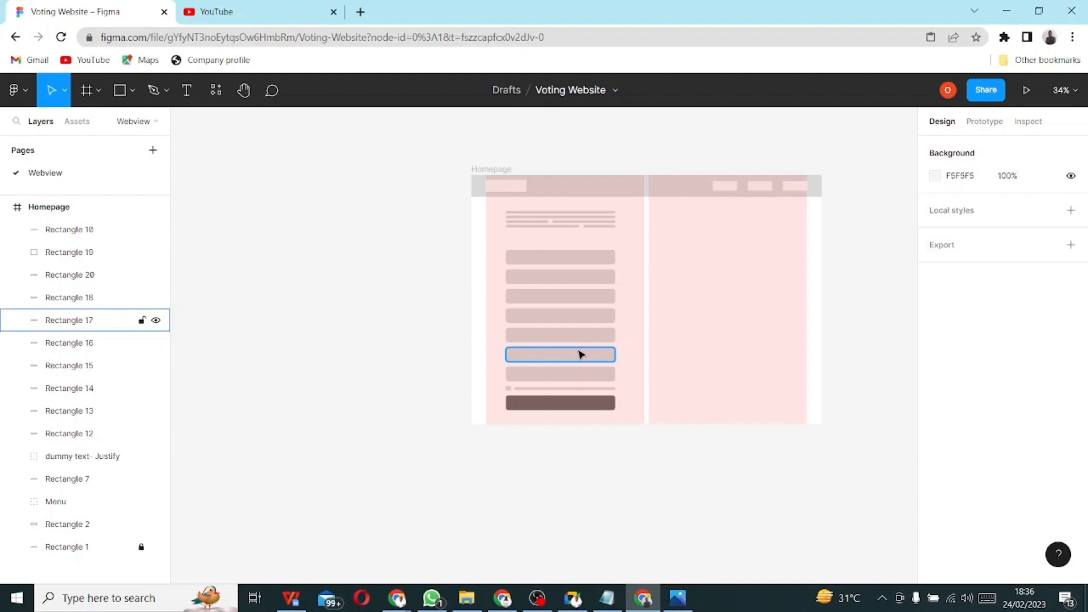
pyautogui.click(238, 11)
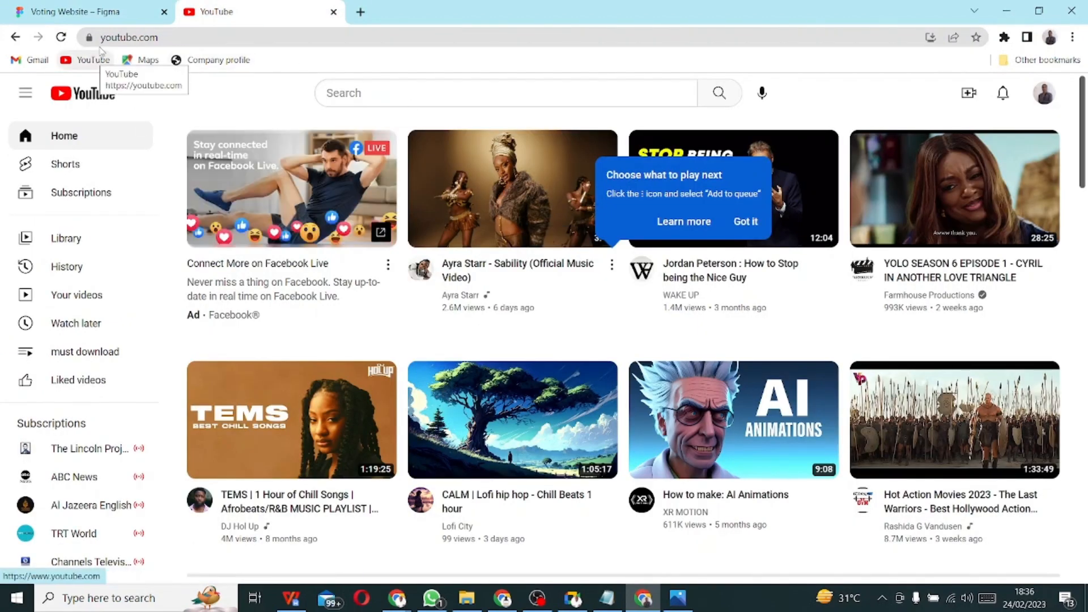
# - Close and reload YouTube in a new tab, then go back to the Voting Website Figma tab
pyautogui.click(333, 11)
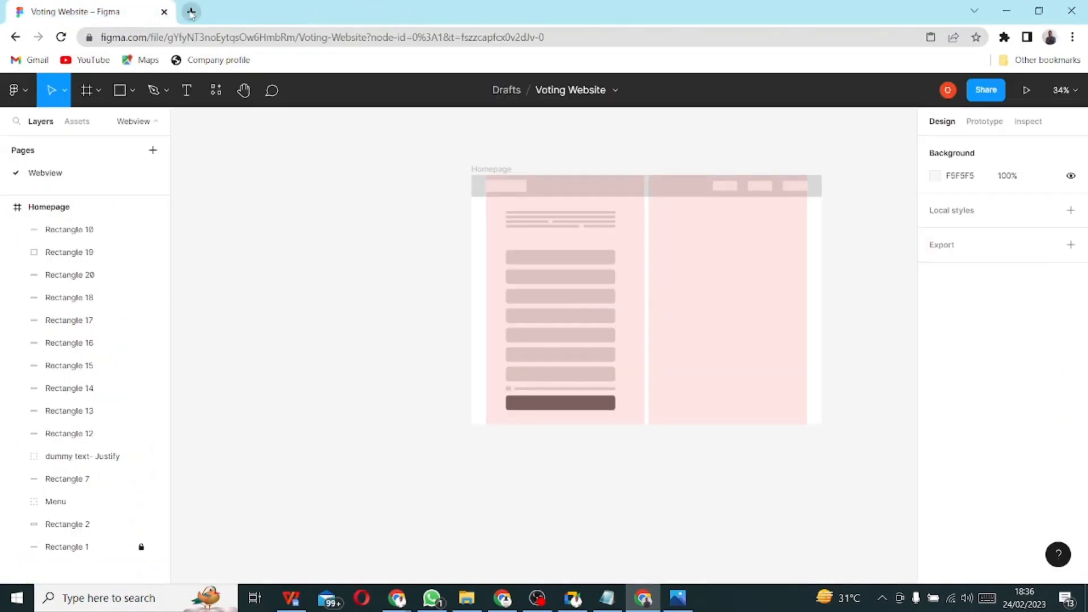
pyautogui.click(191, 12)
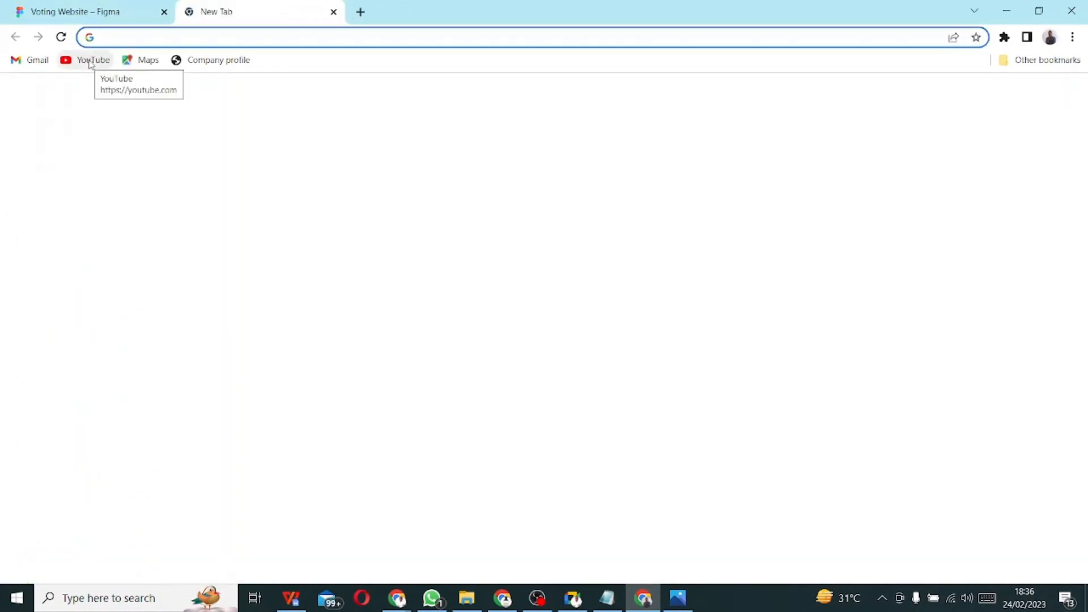
pyautogui.click(89, 62)
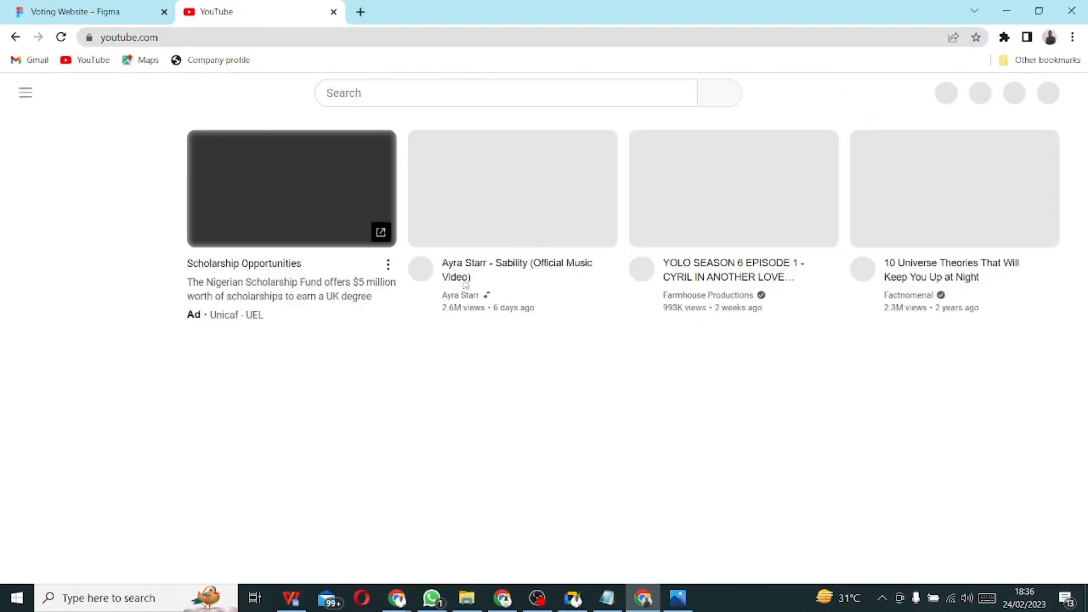
pyautogui.click(85, 11)
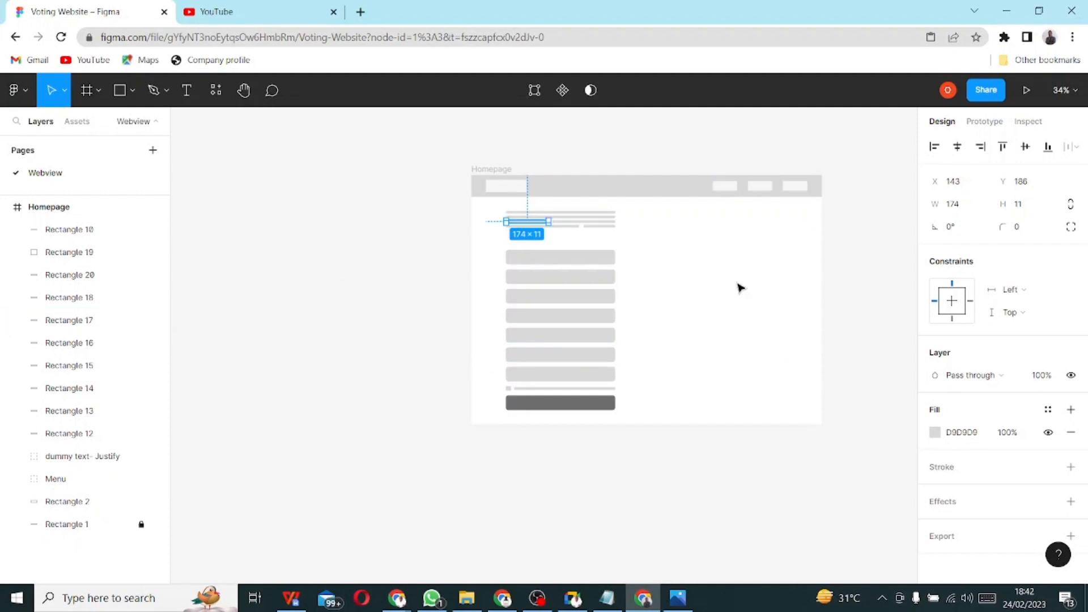
# - Check the sketch and make the Homepage frame's 2 columns (auto) grid visible again
pyautogui.click(678, 598)
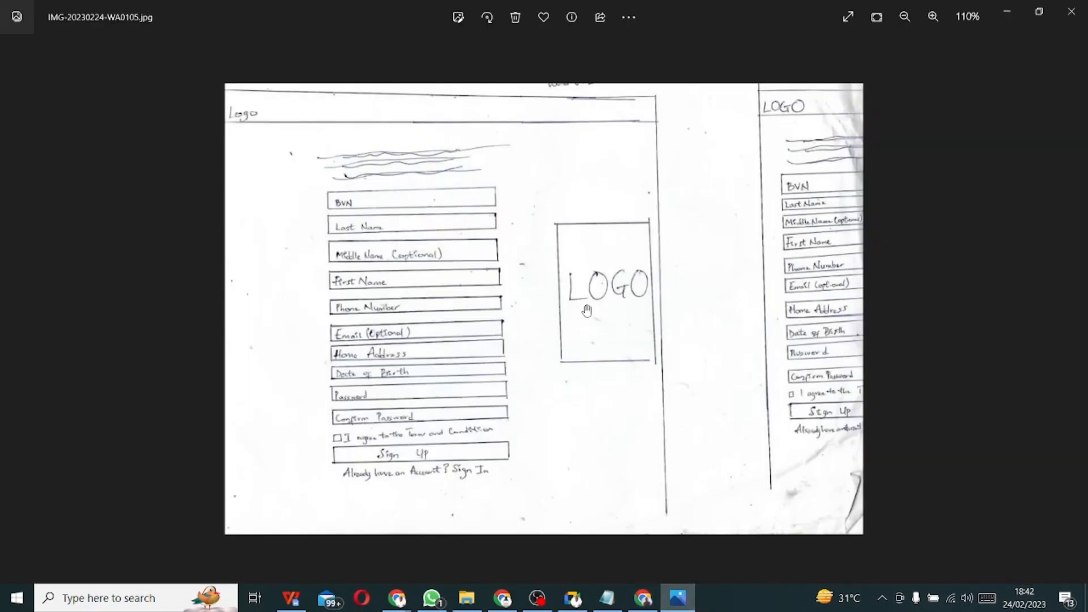
pyautogui.hotkey('alt', 'Tab')
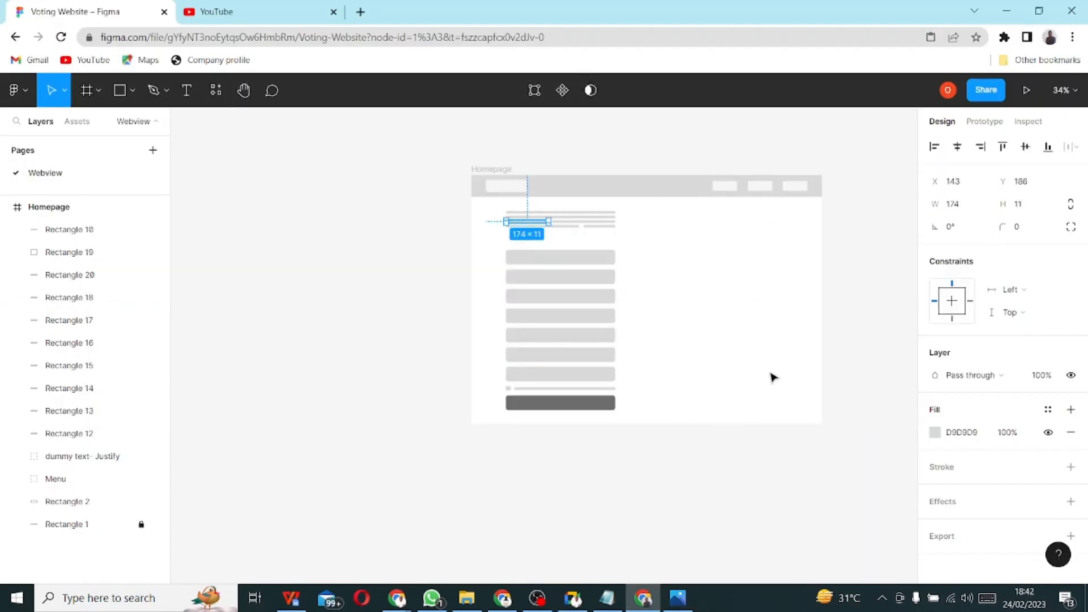
pyautogui.click(45, 208)
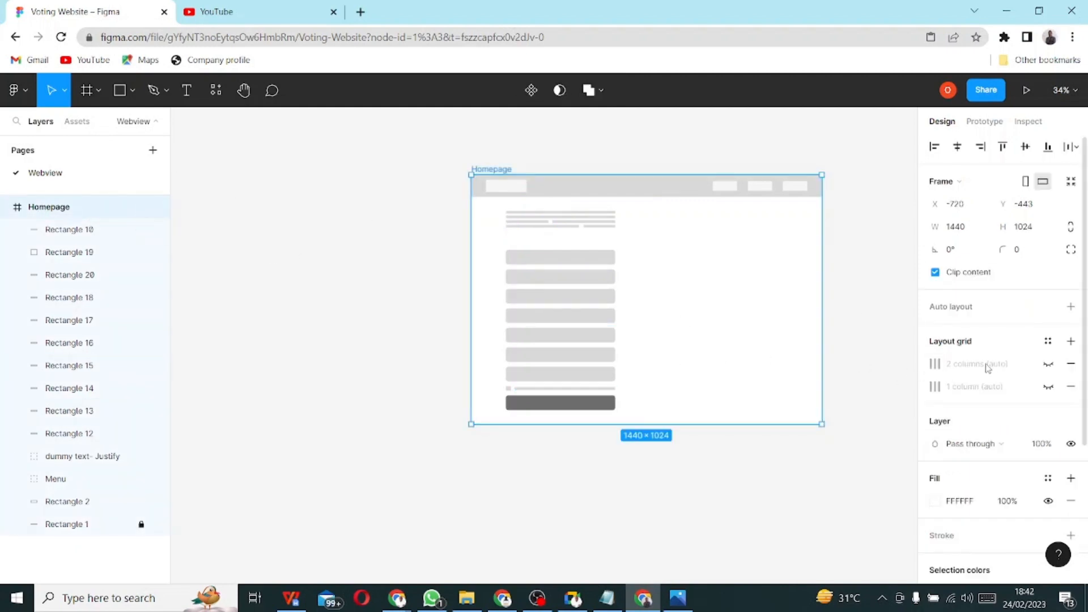
pyautogui.click(1048, 364)
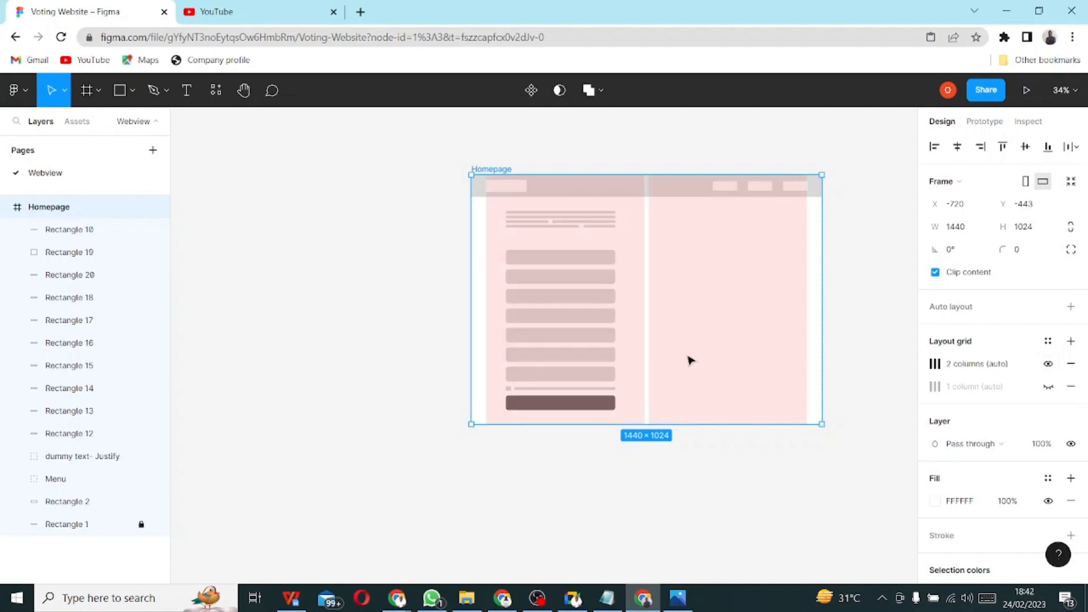
pyautogui.hotkey('alt', 'Tab')
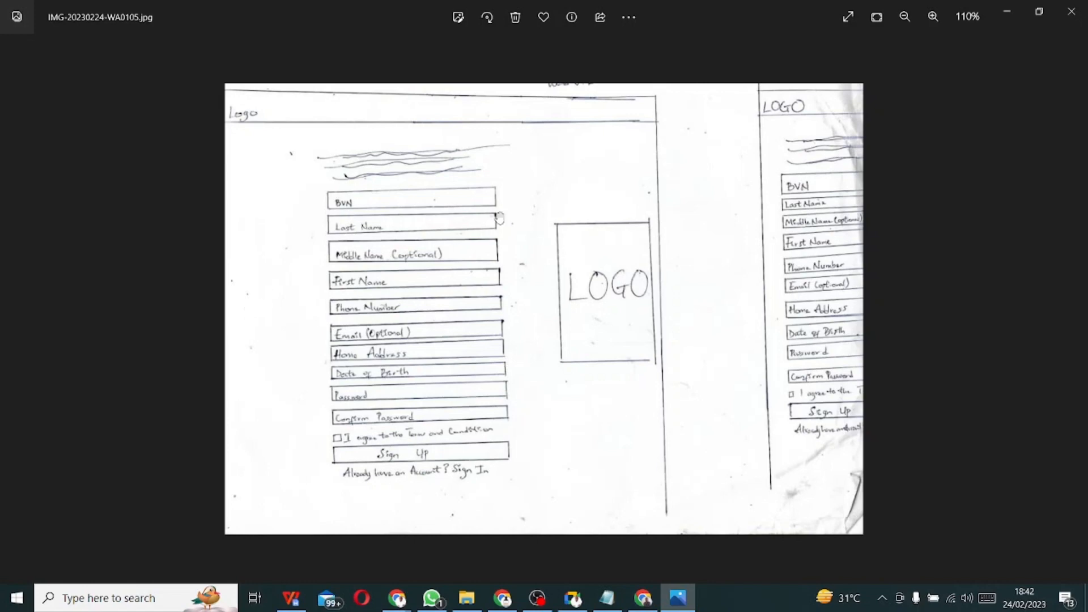
pyautogui.hotkey('alt', 'Tab')
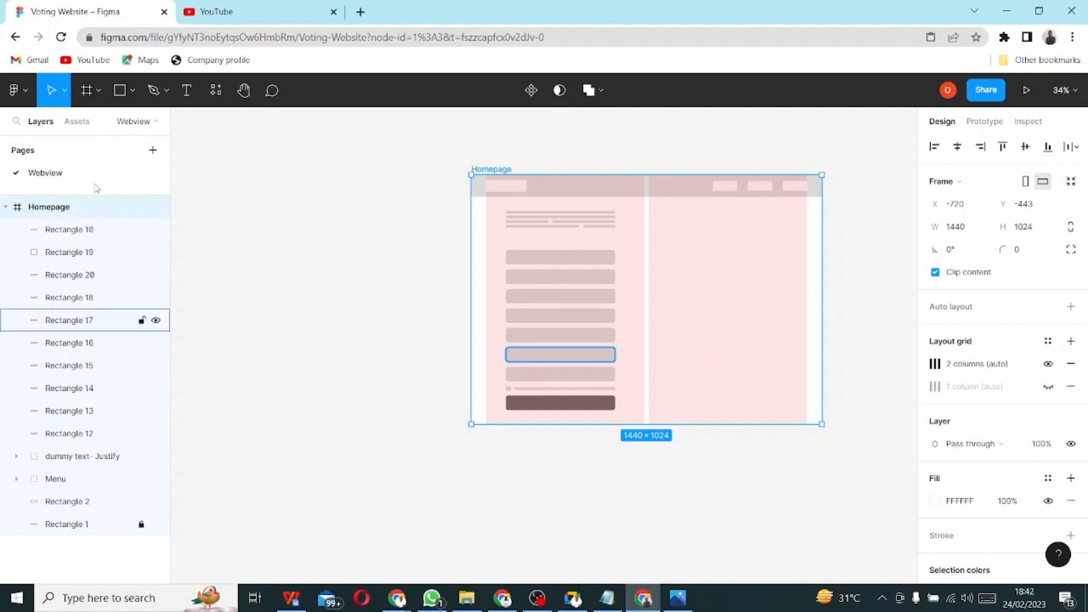
# - Draw a 426×426 grey square in the right column, level with the form fields
pyautogui.click(113, 95)
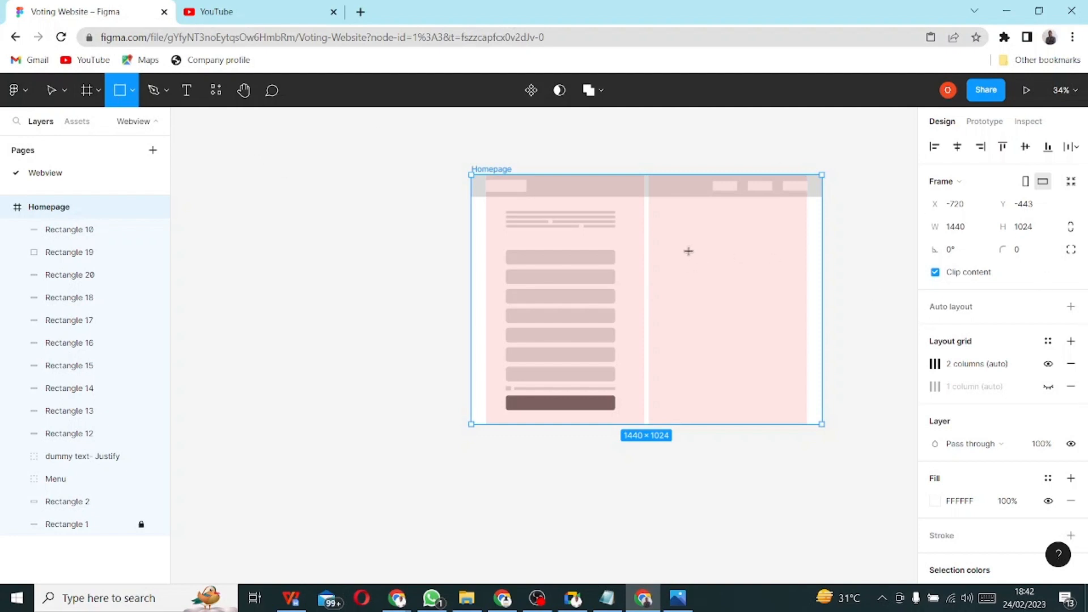
pyautogui.moveTo(689, 251)
pyautogui.mouseDown()
pyautogui.moveTo(736, 280)
pyautogui.moveTo(765, 338)
pyautogui.moveTo(761, 357)
pyautogui.mouseUp()
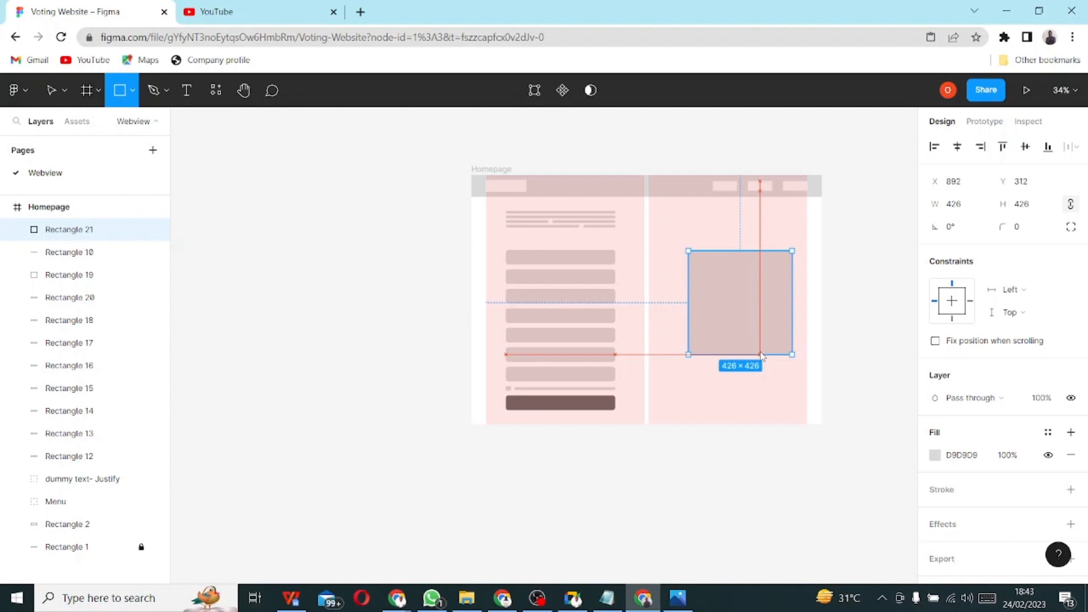
pyautogui.moveTo(762, 357)
pyautogui.mouseDown()
pyautogui.moveTo(741, 329)
pyautogui.moveTo(752, 335)
pyautogui.mouseUp()
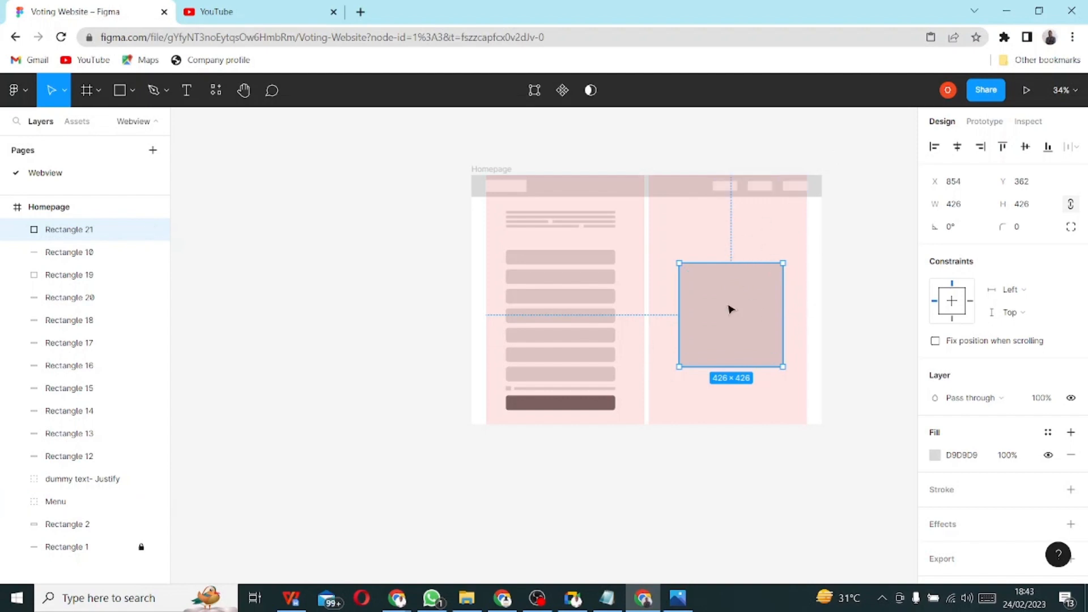
pyautogui.press('Up')
pyautogui.press('Up')
pyautogui.press('Up')
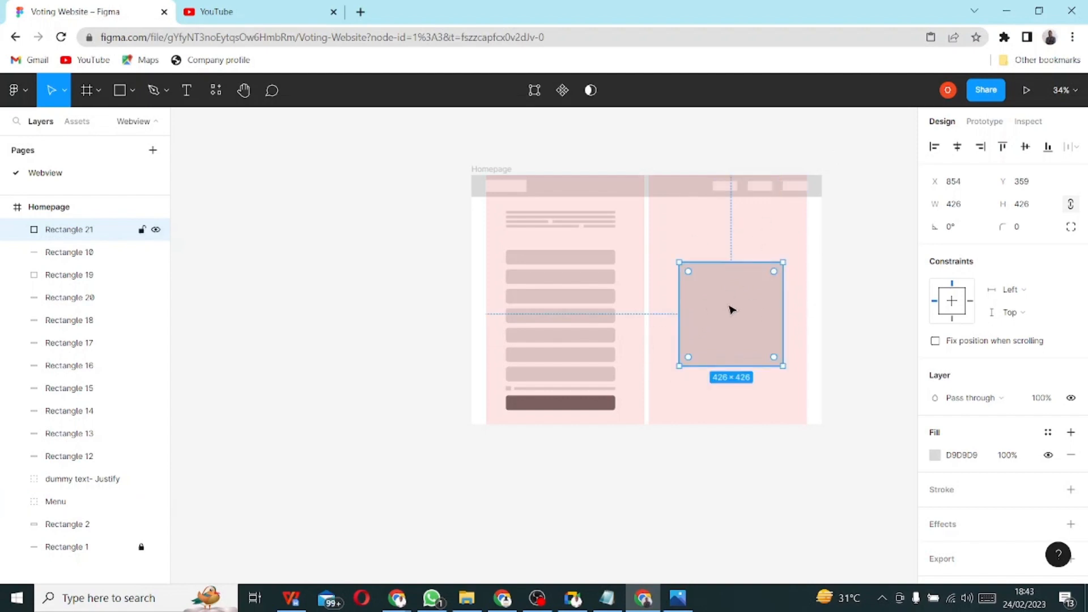
pyautogui.moveTo(731, 309); pyautogui.dragTo(729, 299)
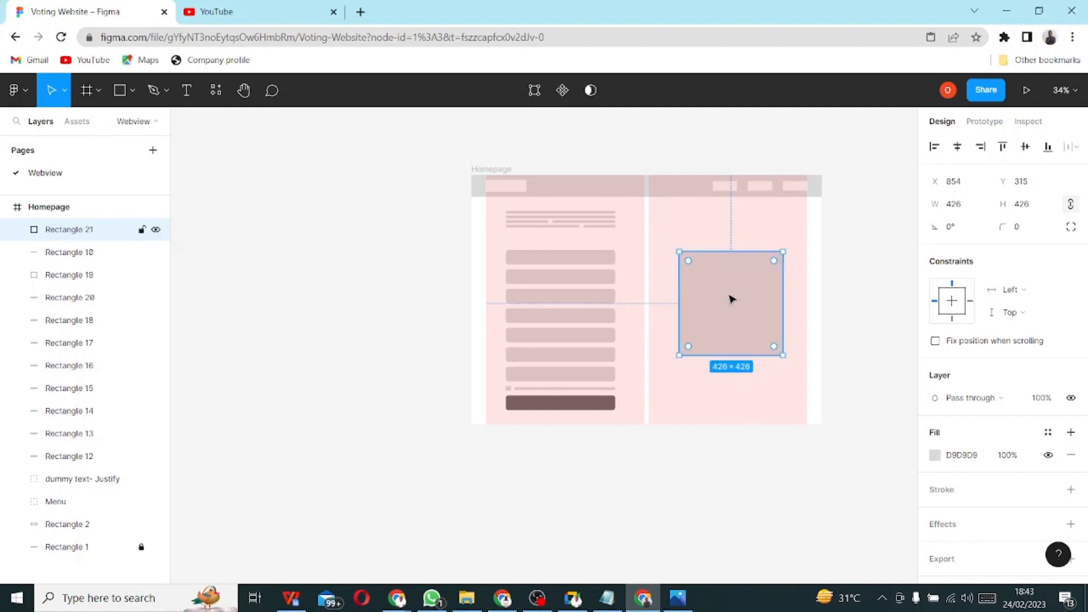
pyautogui.click(839, 306)
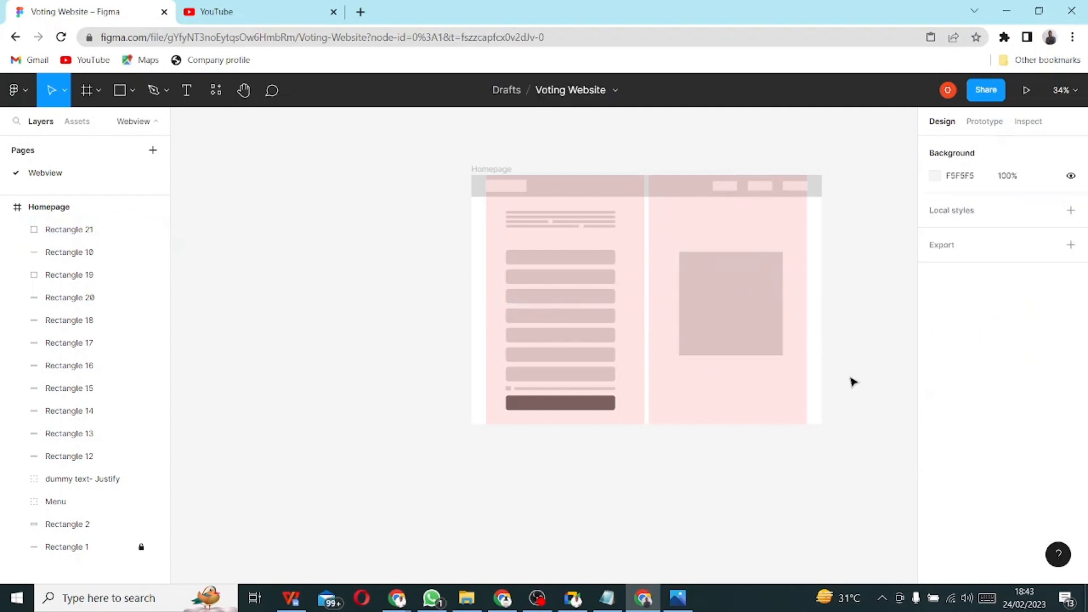
# - Close the YouTube tab and glance at the layout sketch before returning to Figma
pyautogui.scroll(2, 802, 245)
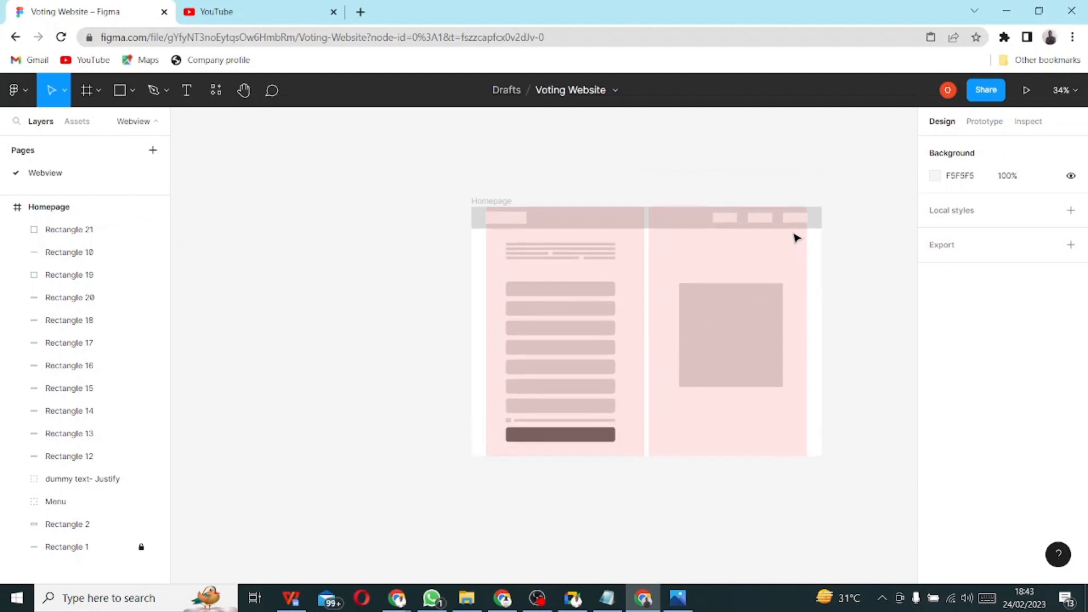
pyautogui.hscroll(-2, 807, 237)
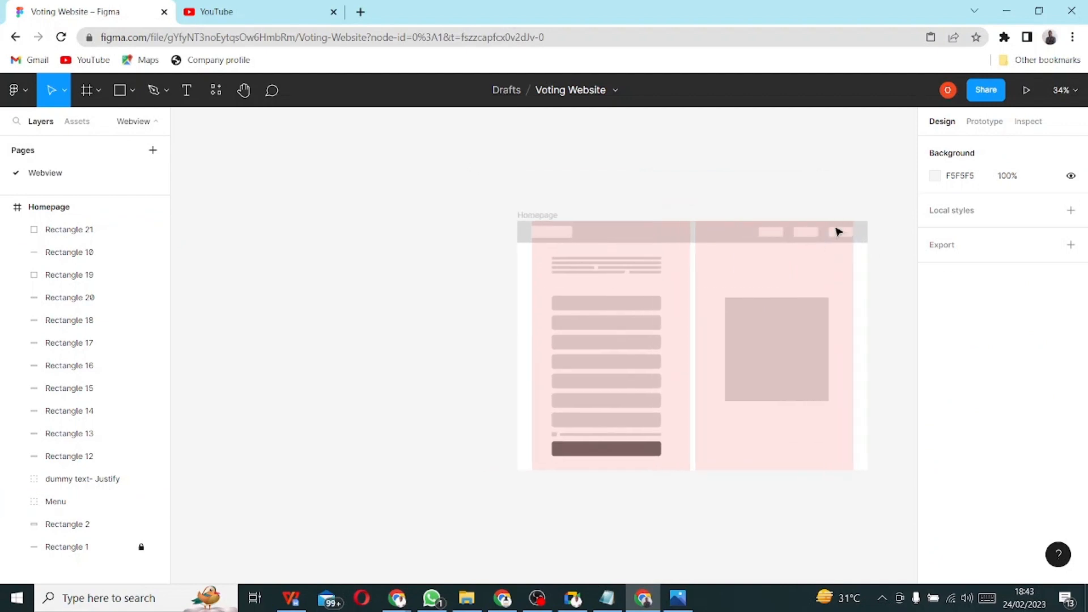
pyautogui.scroll(2, 866, 245)
pyautogui.scroll(5, 865, 245)
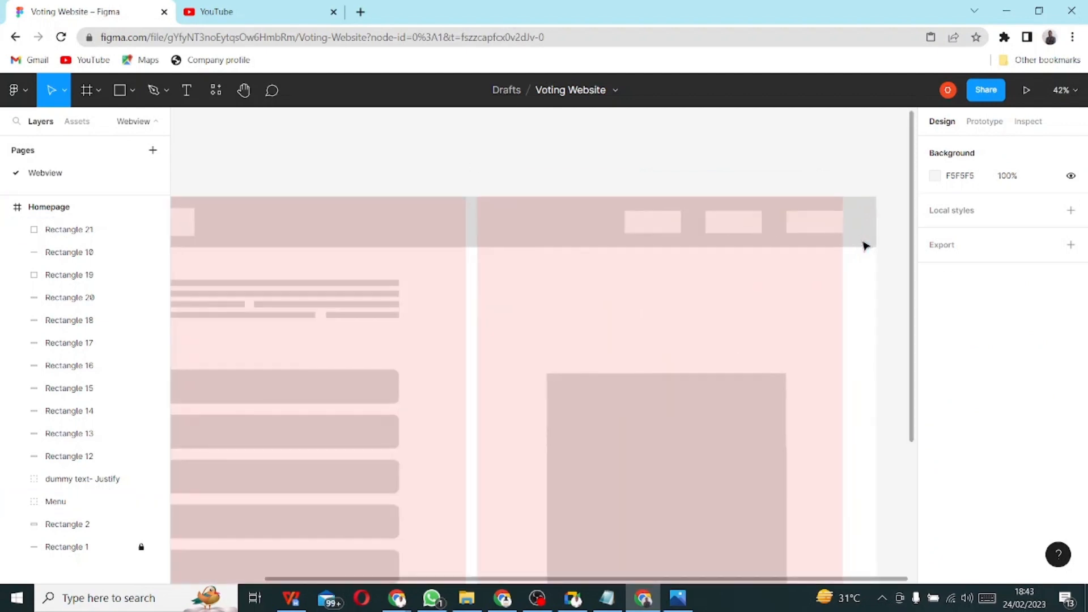
pyautogui.scroll(-5, 865, 246)
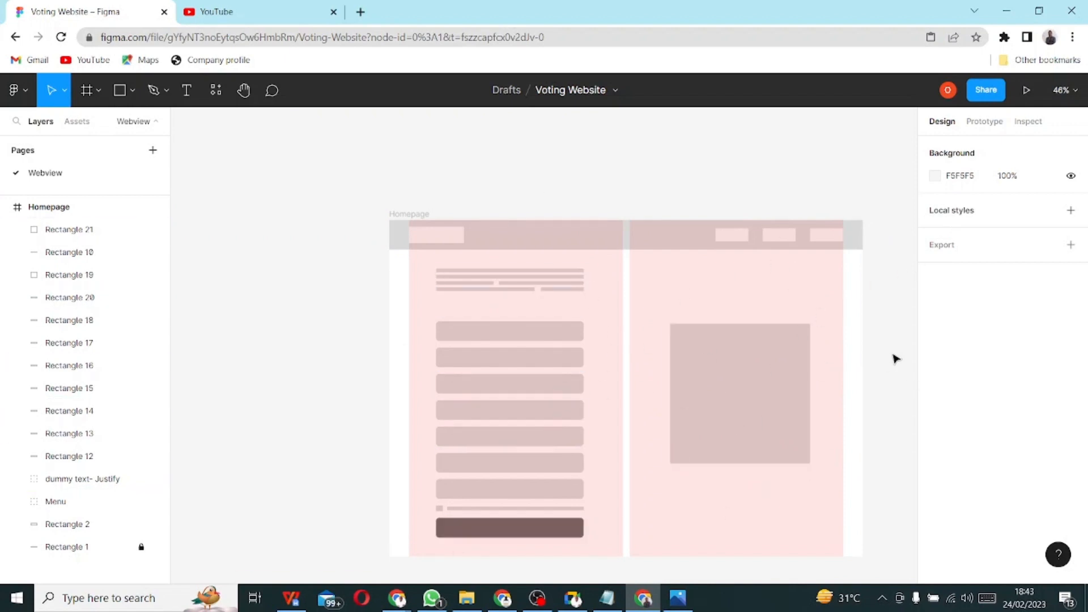
pyautogui.scroll(-5, 894, 357)
pyautogui.scroll(3, 916, 345)
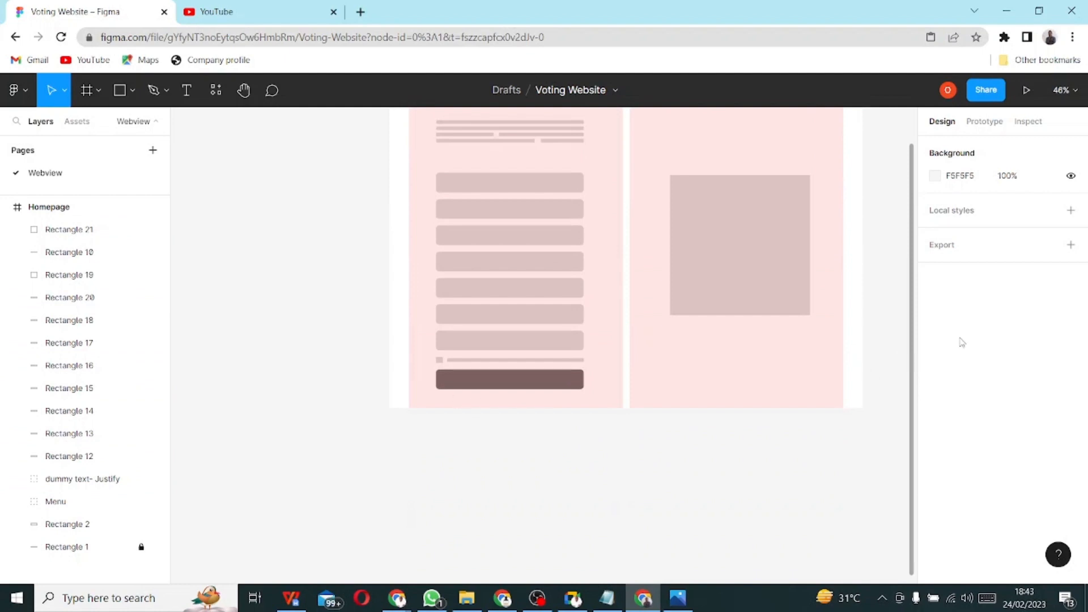
pyautogui.click(334, 11)
pyautogui.scroll(3, 505, 275)
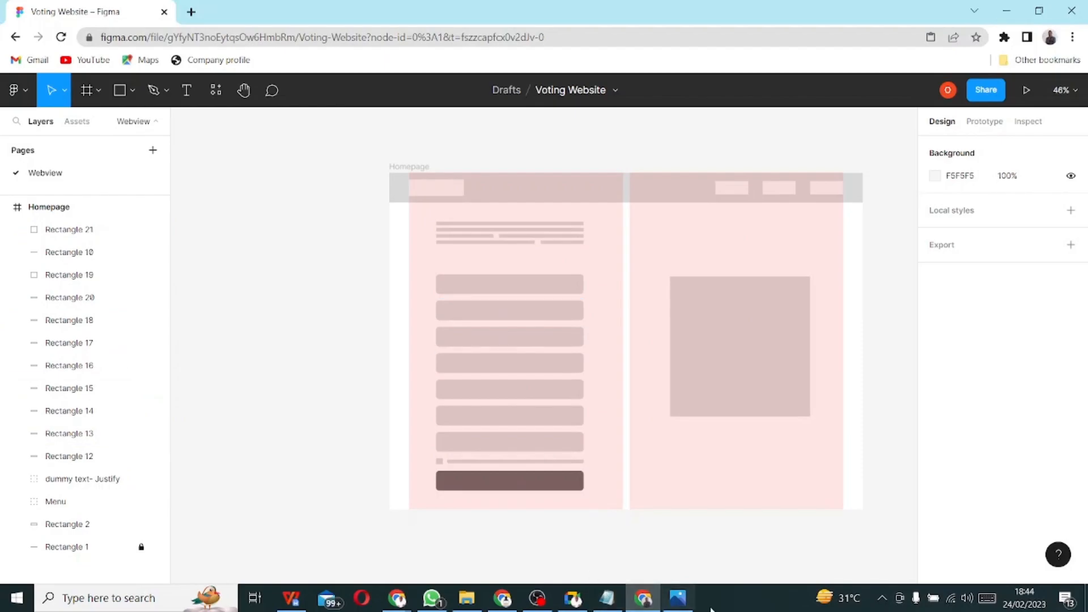
pyautogui.click(676, 600)
pyautogui.click(644, 599)
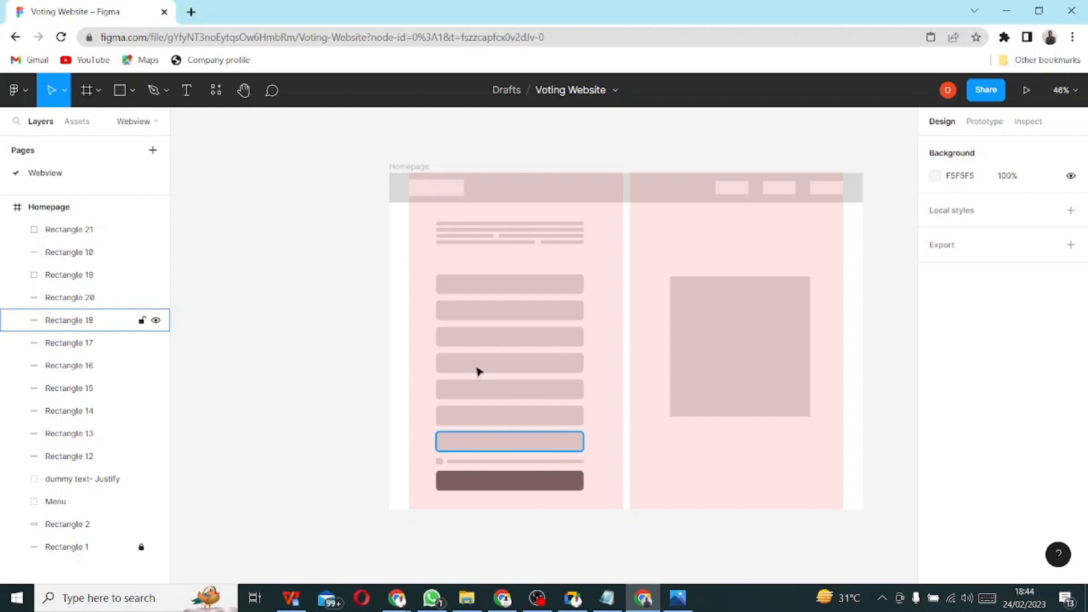
# - Replace the Homepage frame's two-column grid with a new 10px square grid
pyautogui.click(41, 215)
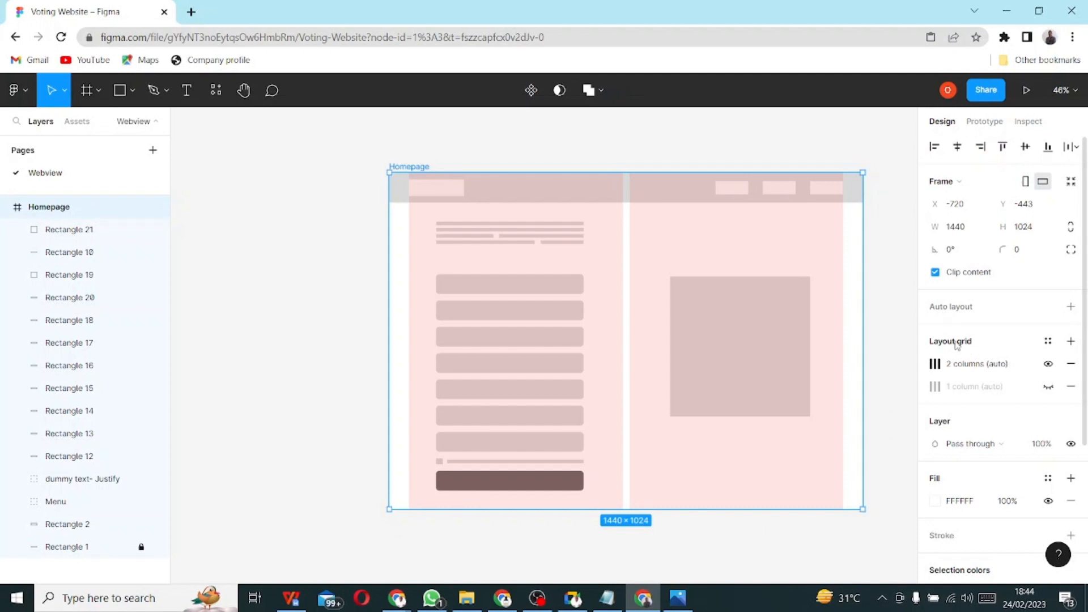
pyautogui.click(1049, 365)
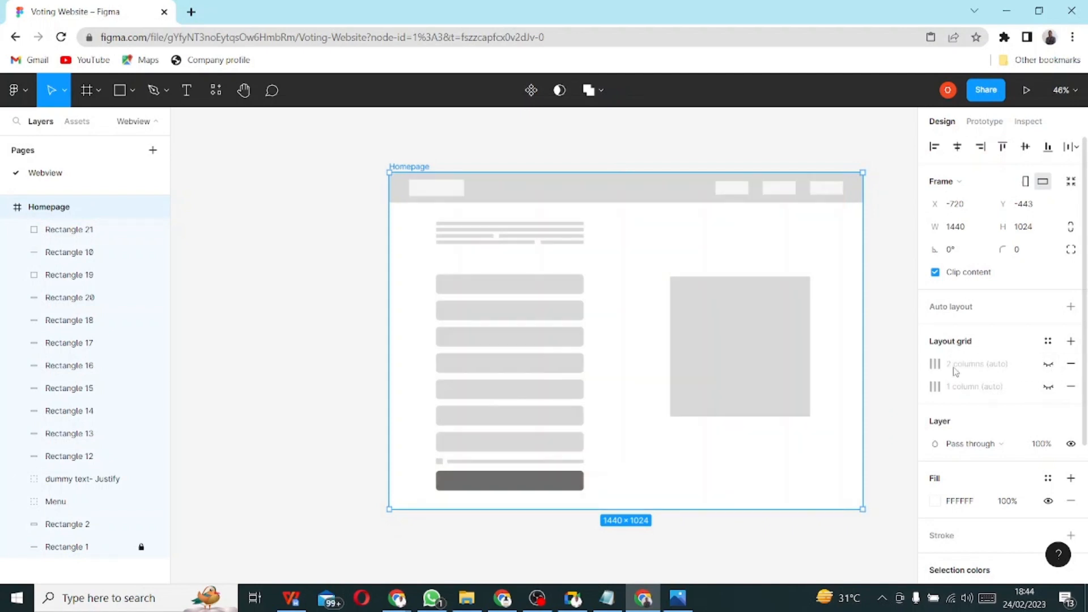
pyautogui.click(1071, 364)
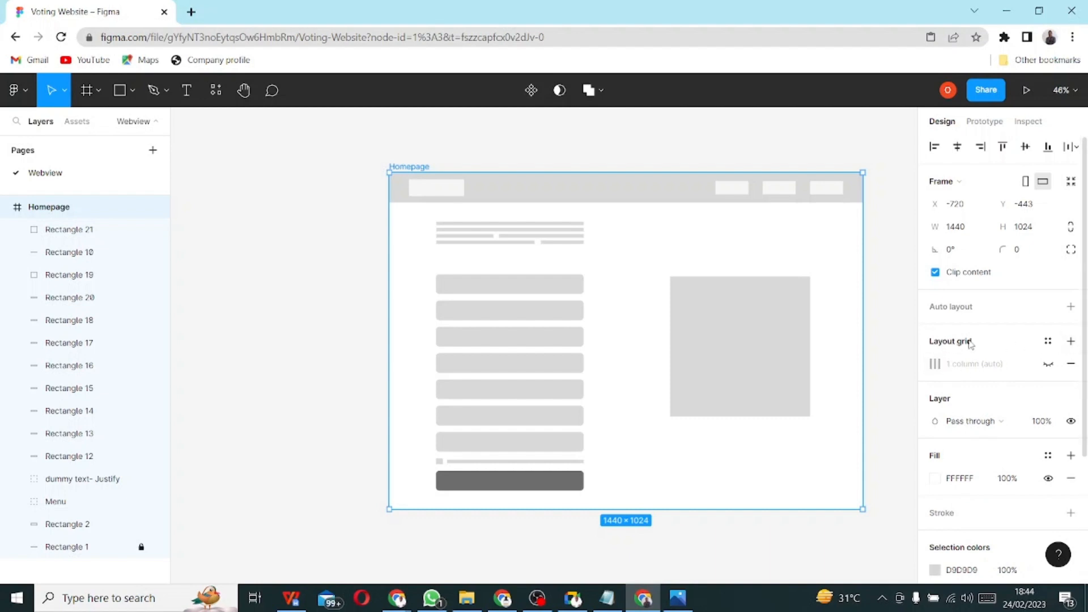
pyautogui.click(1071, 342)
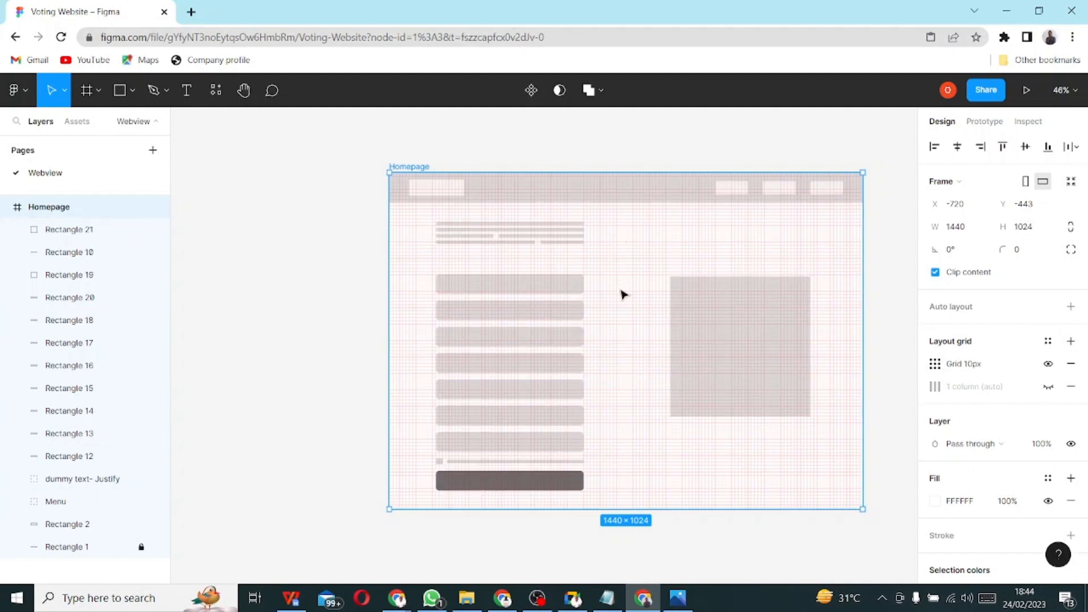
pyautogui.hscroll(-3, 622, 295)
pyautogui.hscroll(1, 709, 296)
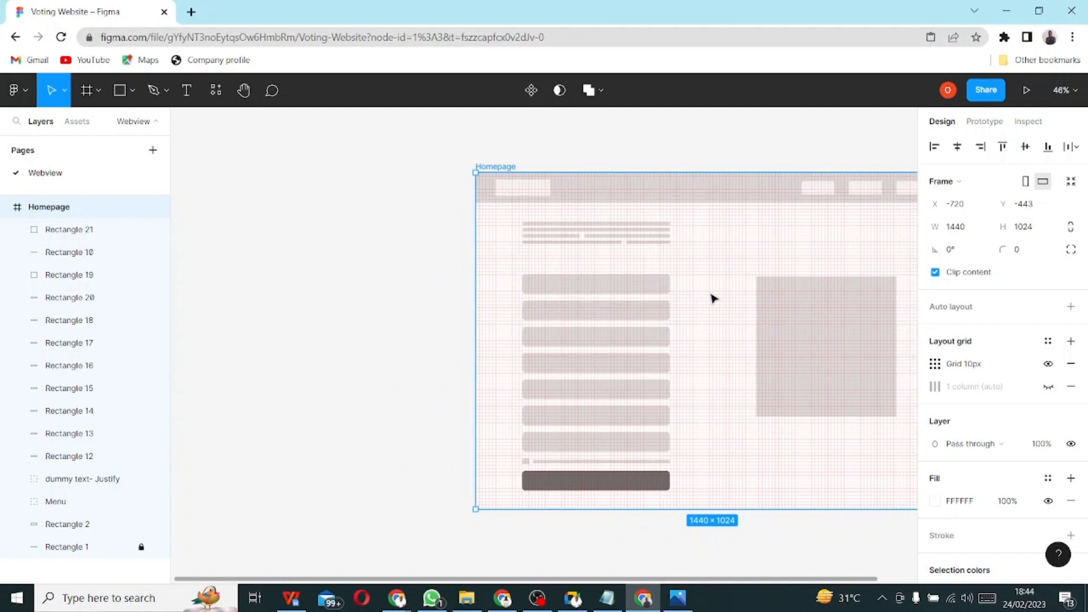
pyautogui.hscroll(5, 711, 298)
pyautogui.scroll(3, 605, 312)
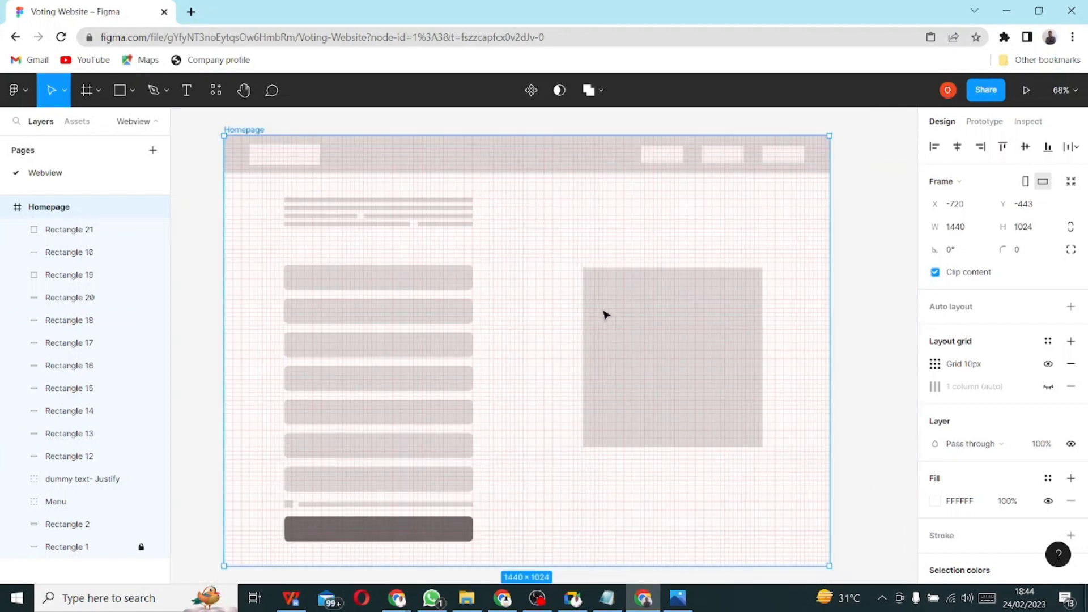
pyautogui.scroll(1, 529, 323)
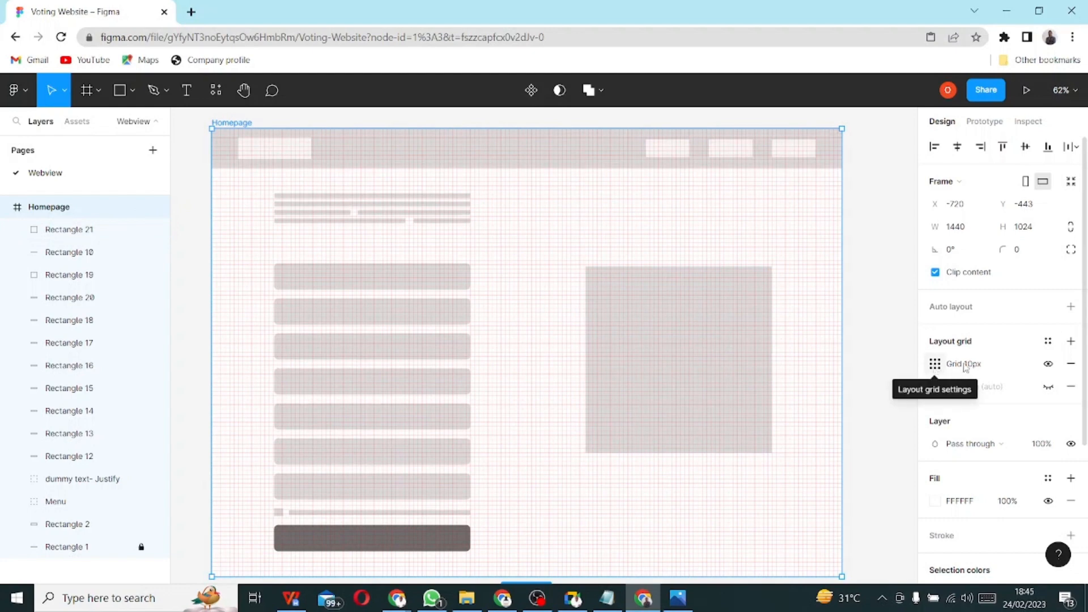
# - Change the 10px grid to a Columns grid with count 2 and margin 60
pyautogui.click(935, 363)
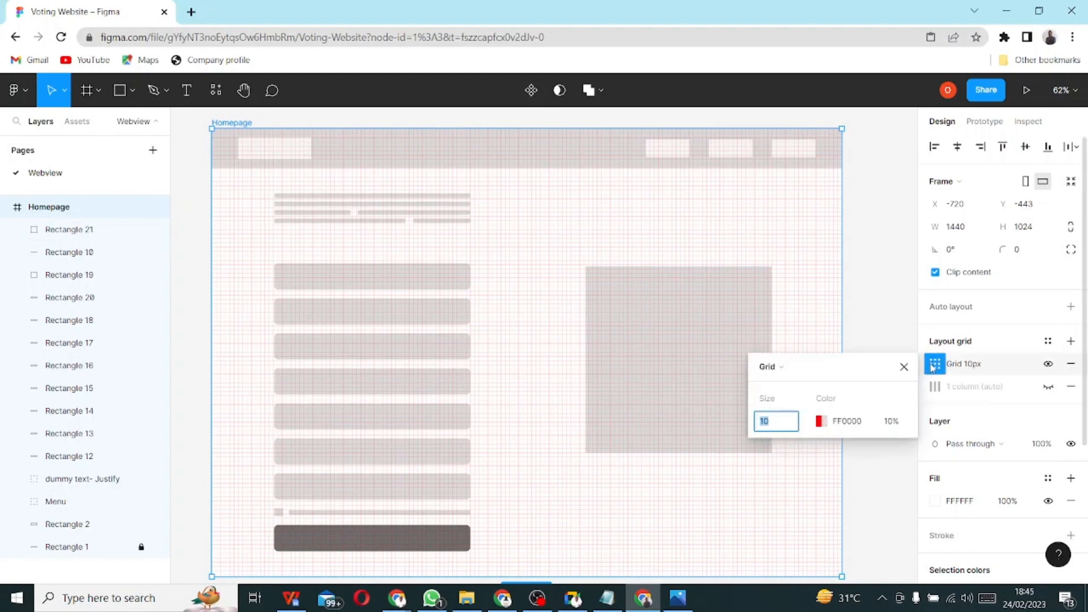
pyautogui.click(779, 369)
pyautogui.click(793, 384)
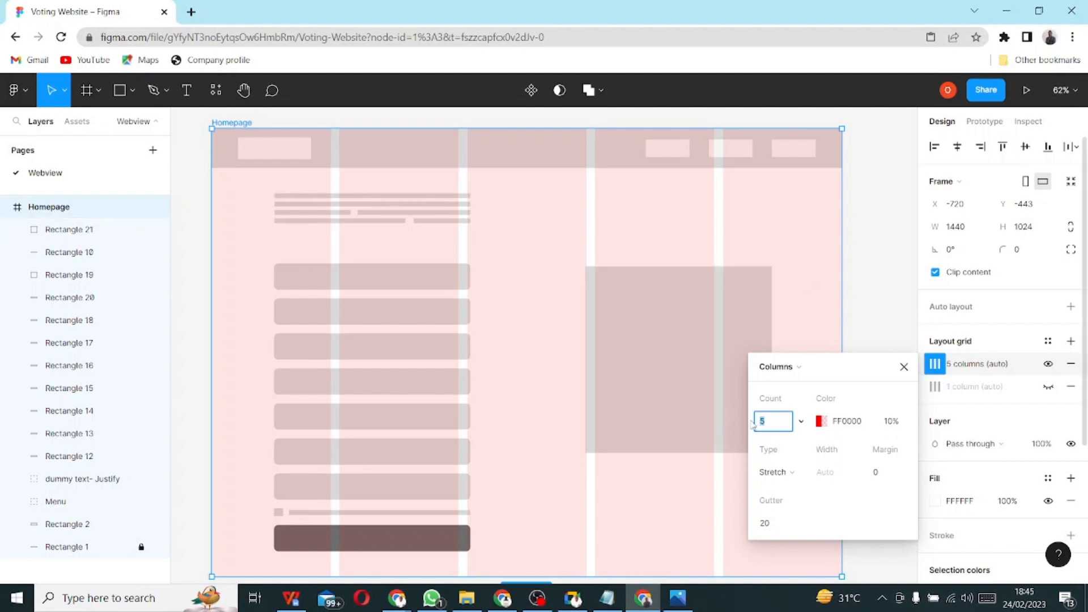
pyautogui.write('2')
pyautogui.press('Return')
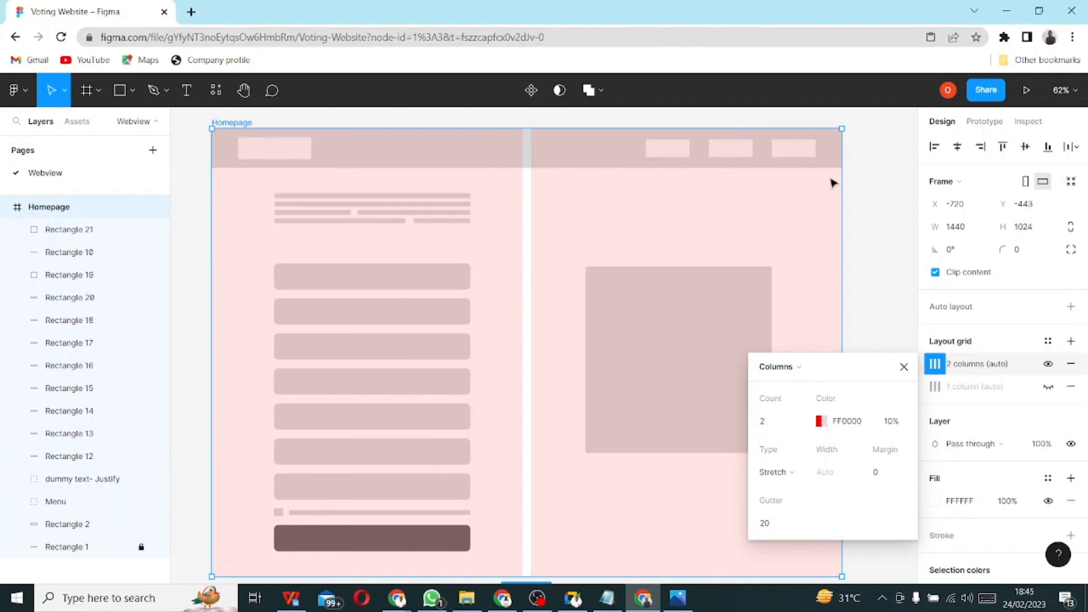
pyautogui.click(886, 479)
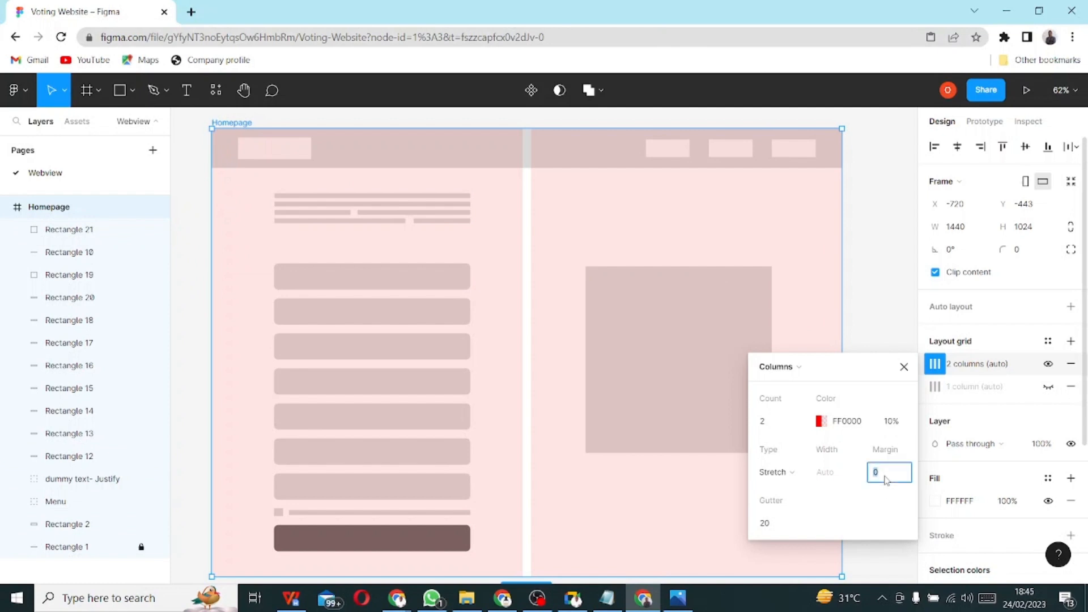
pyautogui.write('60')
pyautogui.press('Return')
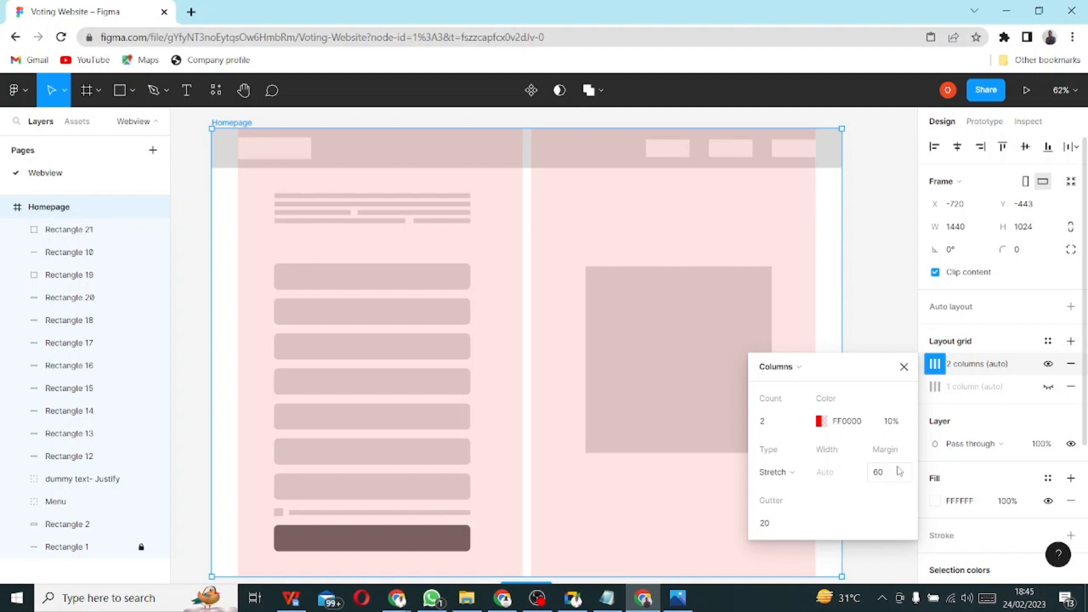
pyautogui.click(901, 321)
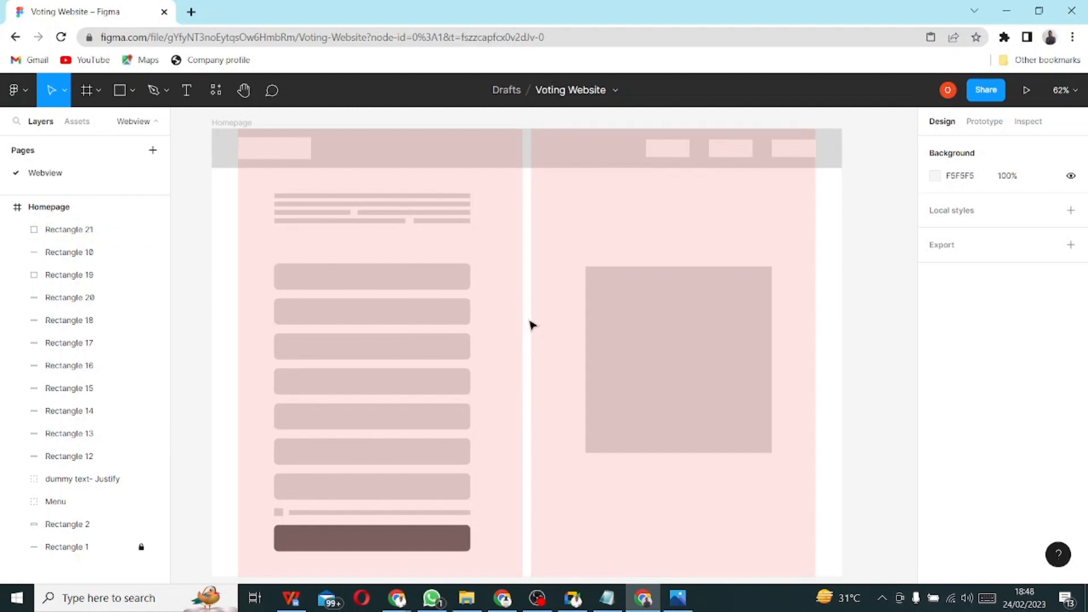
# - Rename the Webview page to Wireframe and add a new Page 2
pyautogui.scroll(-5, 532, 323)
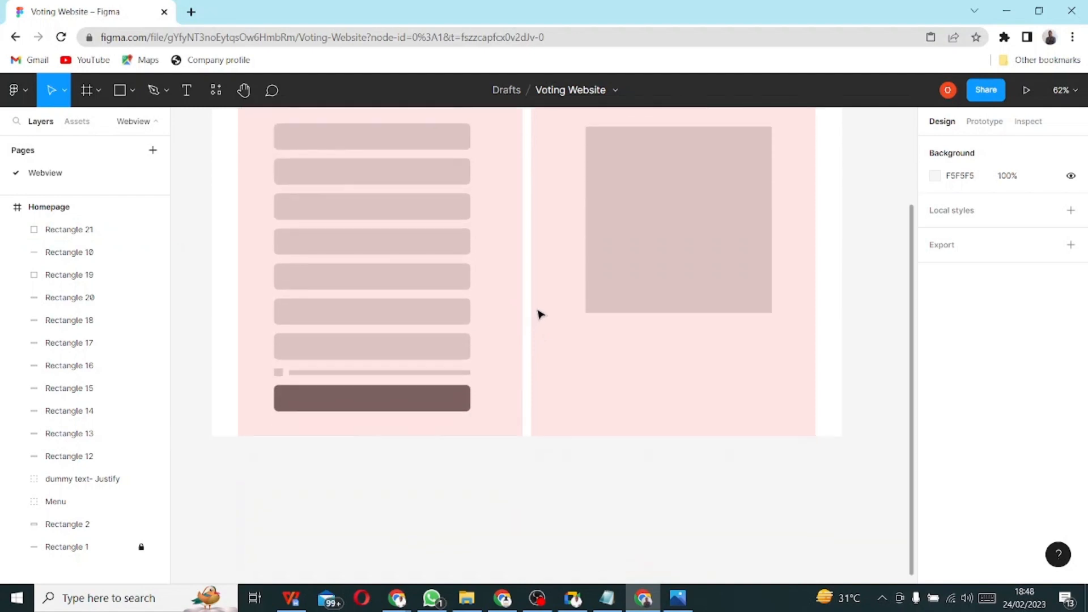
pyautogui.scroll(2, 537, 314)
pyautogui.scroll(5, 540, 314)
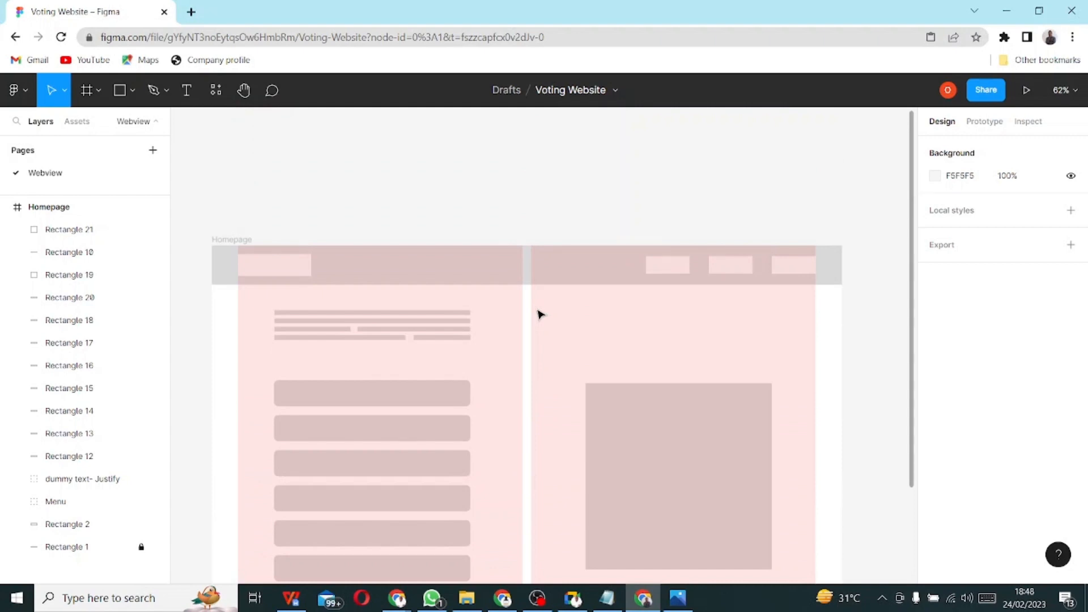
pyautogui.rightClick(52, 175)
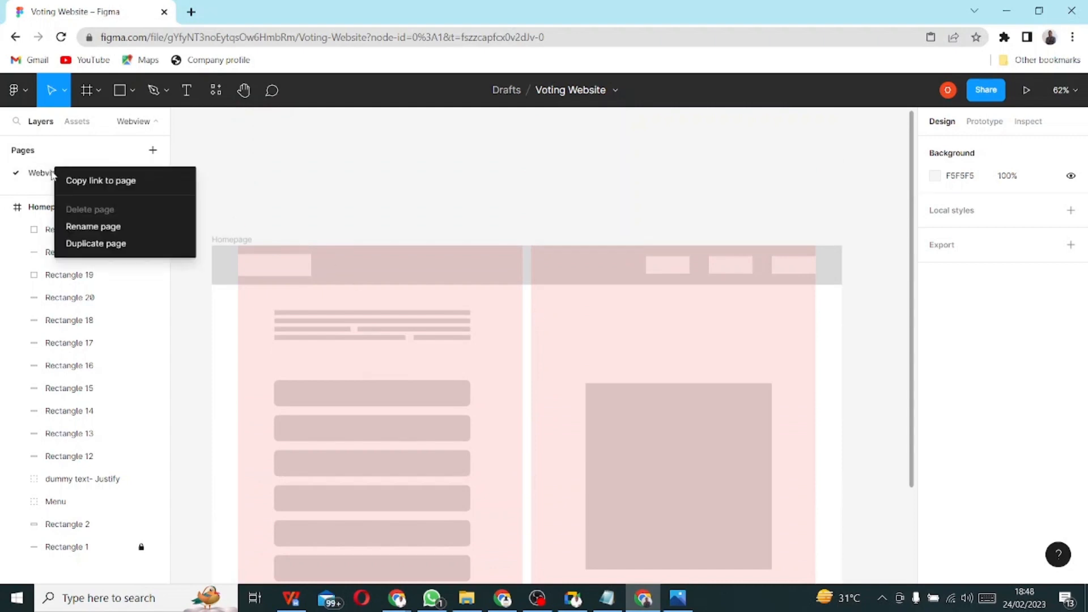
pyautogui.click(90, 227)
pyautogui.write('Wir')
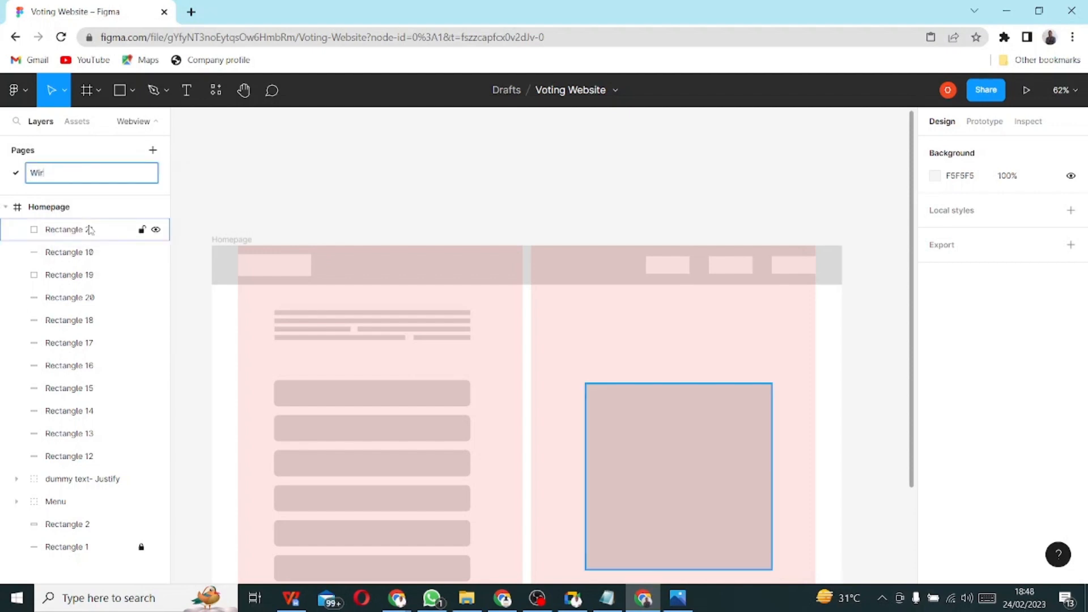
pyautogui.write('eframe')
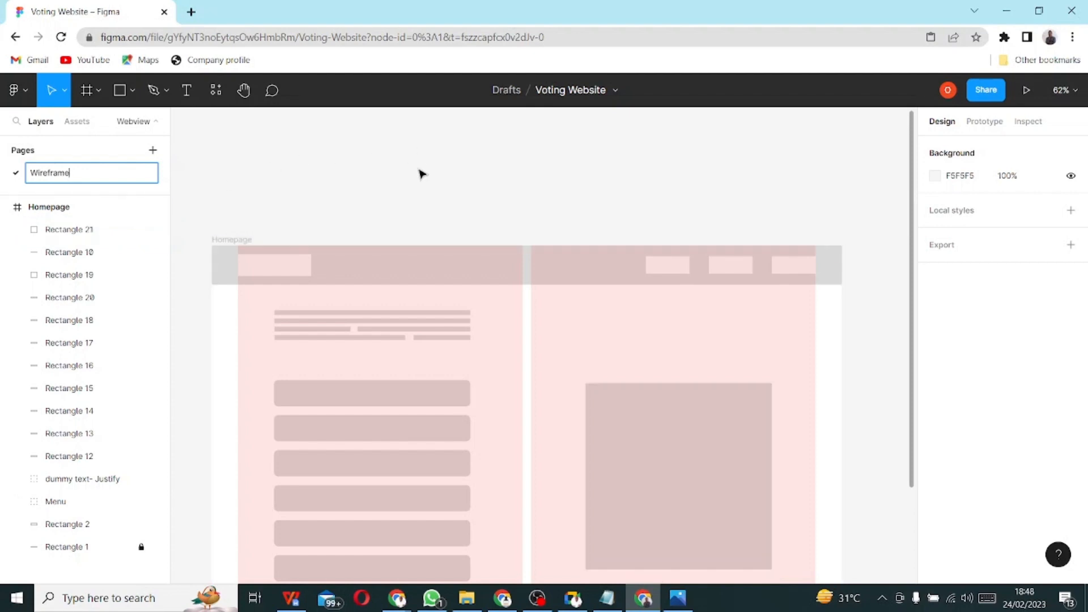
pyautogui.scroll(-3, 425, 175)
pyautogui.scroll(-4, 469, 324)
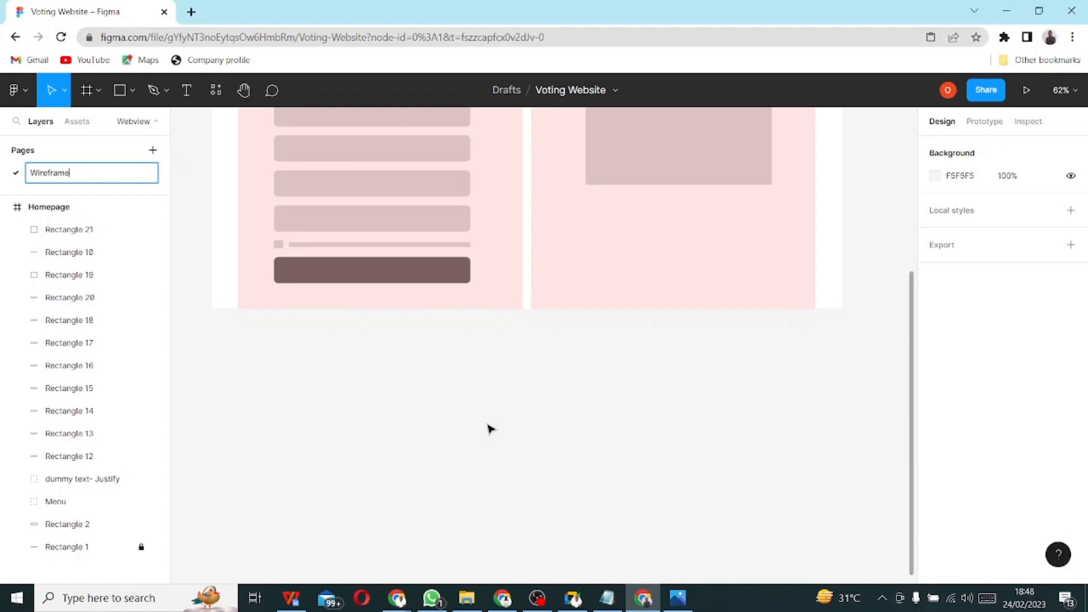
pyautogui.press('Return')
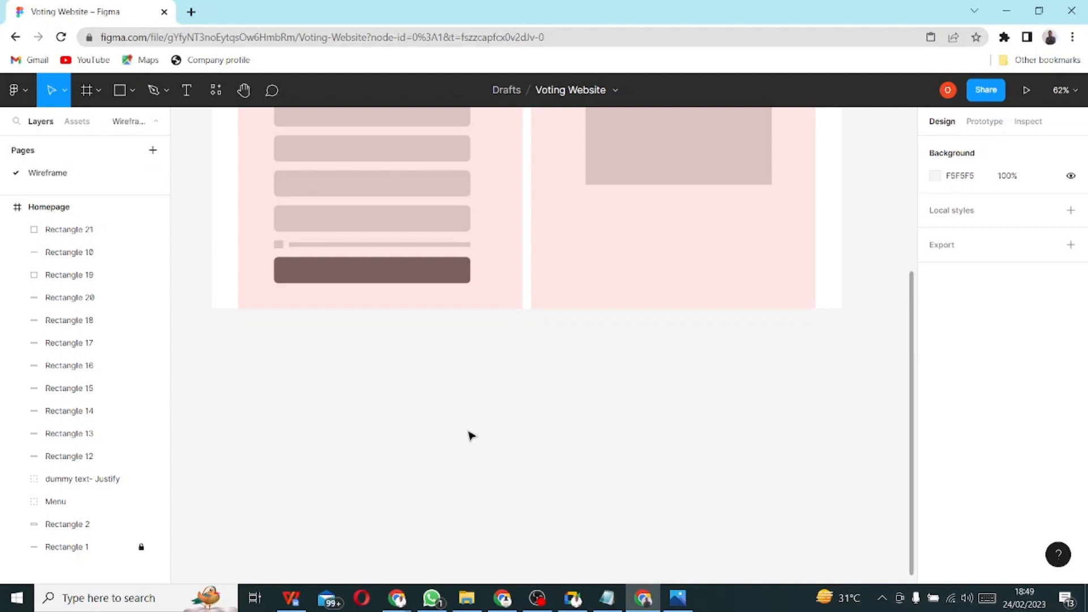
pyautogui.click(153, 156)
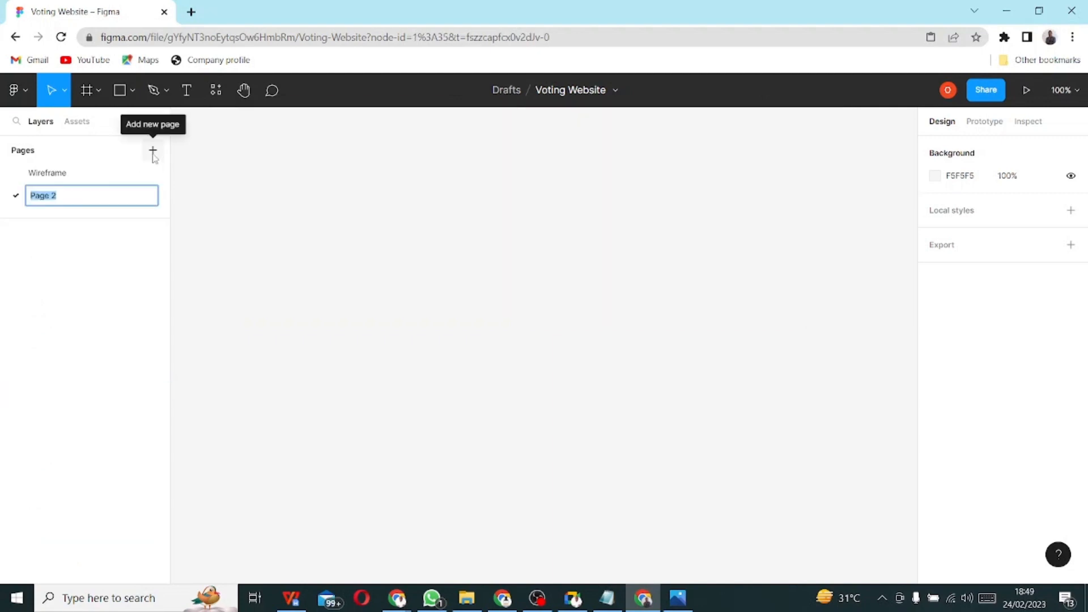
# - Name the new page Webview
pyautogui.write('We')
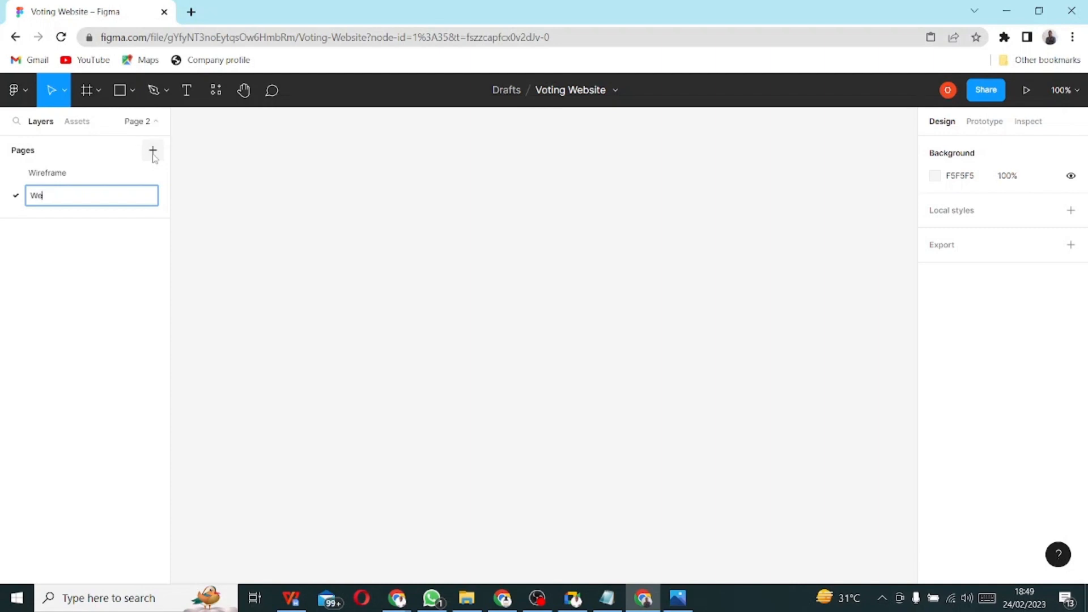
pyautogui.write('bview')
pyautogui.press('Return')
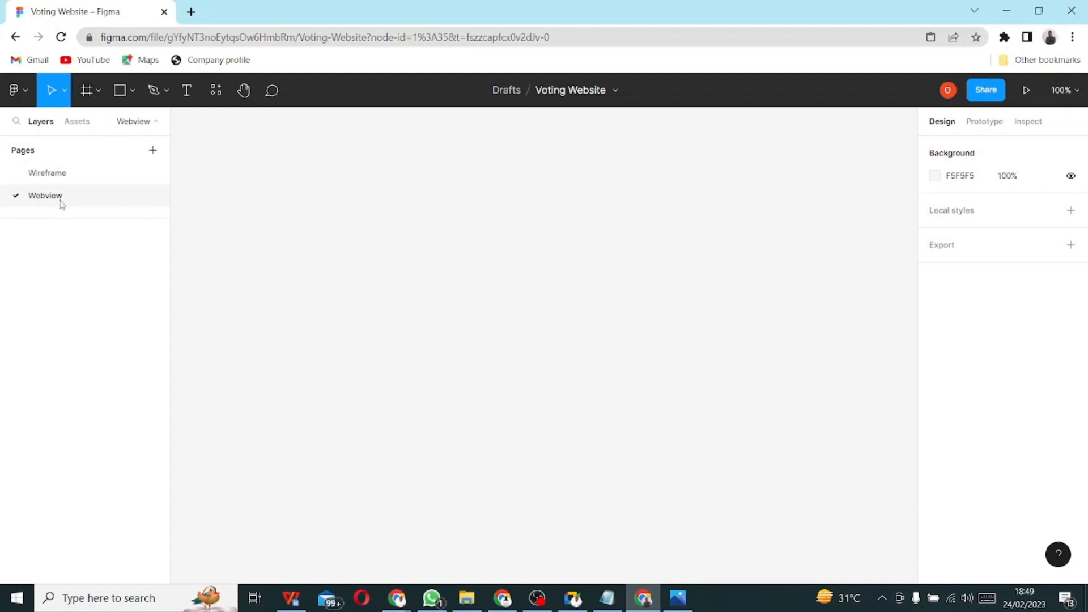
# - Create a 1440×1024 Desktop preset frame on the Webview page
pyautogui.click(92, 92)
pyautogui.click(107, 132)
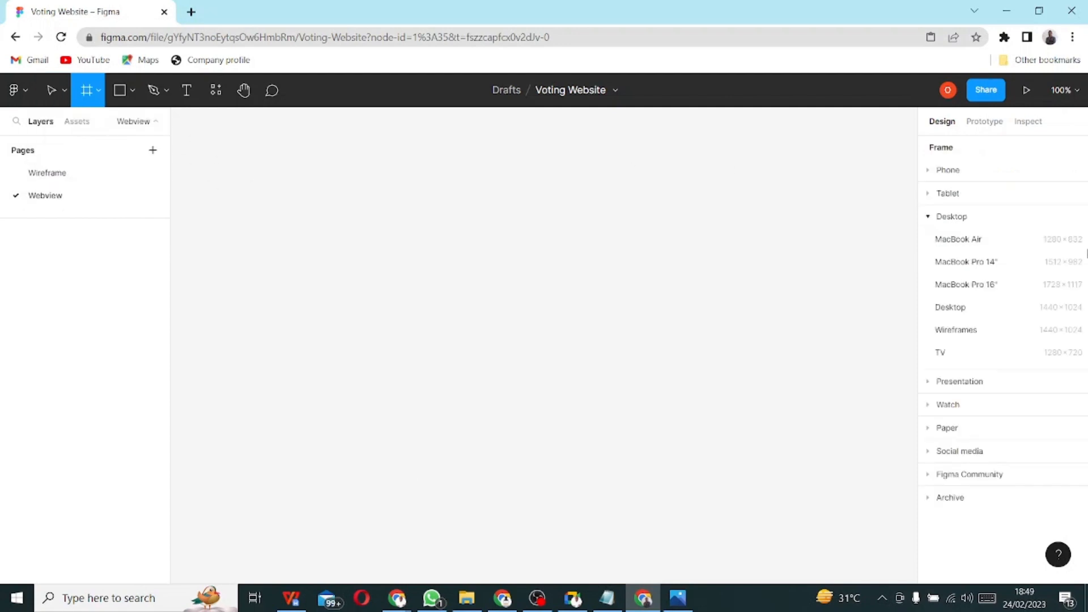
pyautogui.click(968, 315)
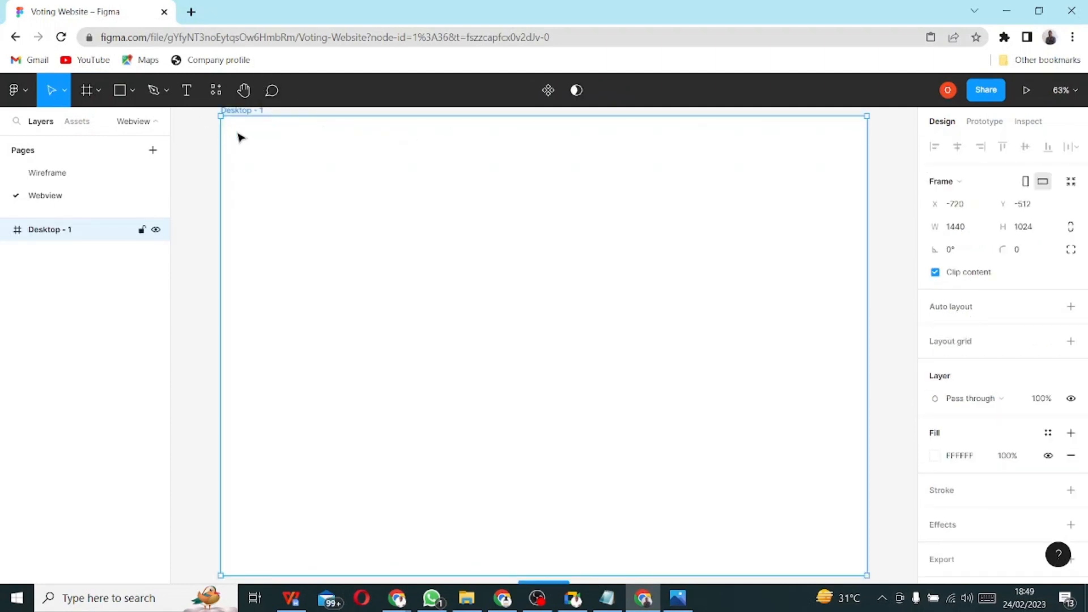
# - Rename the Desktop - 1 frame to Sign-Up
pyautogui.scroll(1, 224, 218)
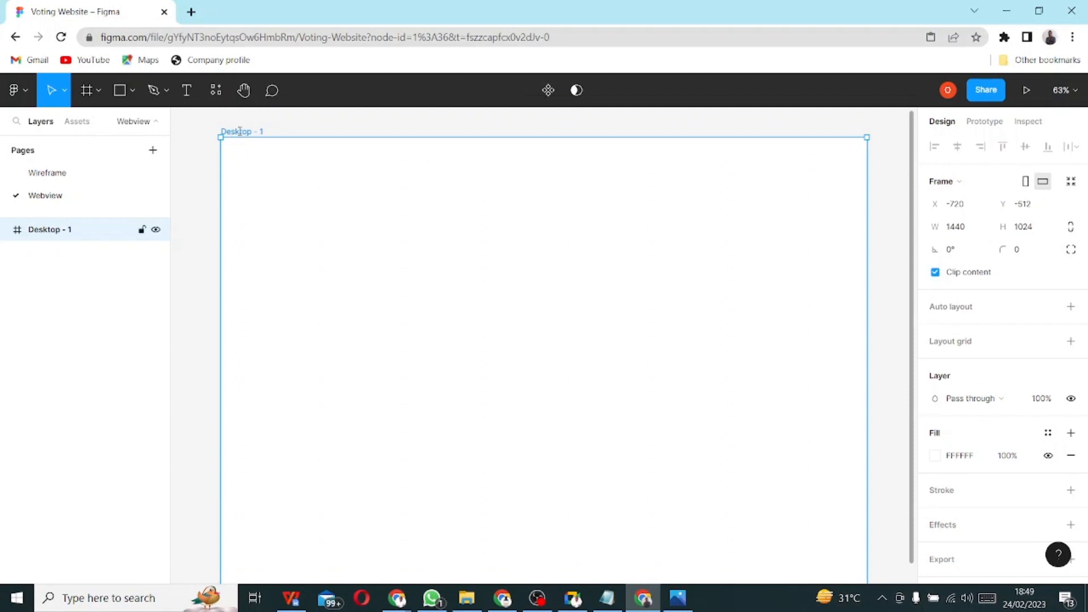
pyautogui.doubleClick(240, 134)
pyautogui.write('Sigu')
pyautogui.press('BackSpace')
pyautogui.write('n-Up')
pyautogui.press('Return')
# - Draw a grey rectangle across the top of Sign-Up and set its height to 100
pyautogui.click(121, 91)
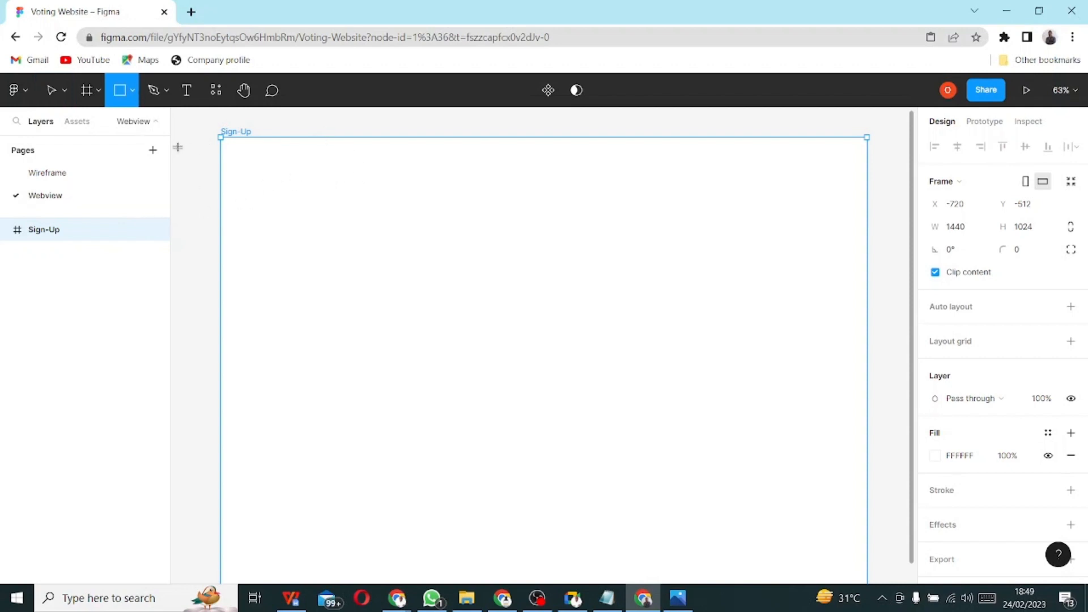
pyautogui.moveTo(222, 137); pyautogui.dragTo(738, 194)
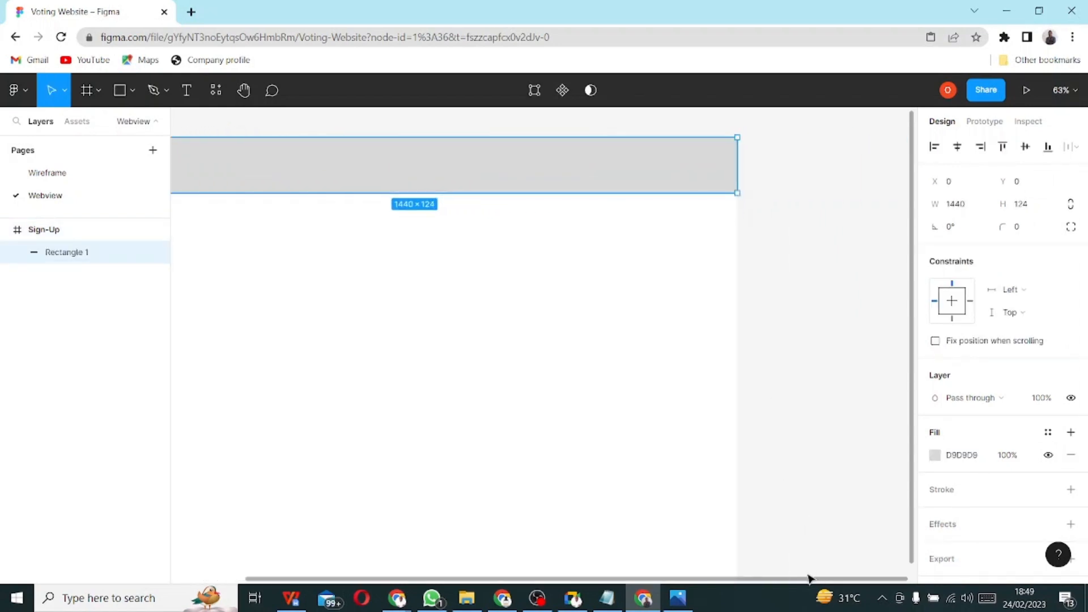
pyautogui.hscroll(-3, 708, 572)
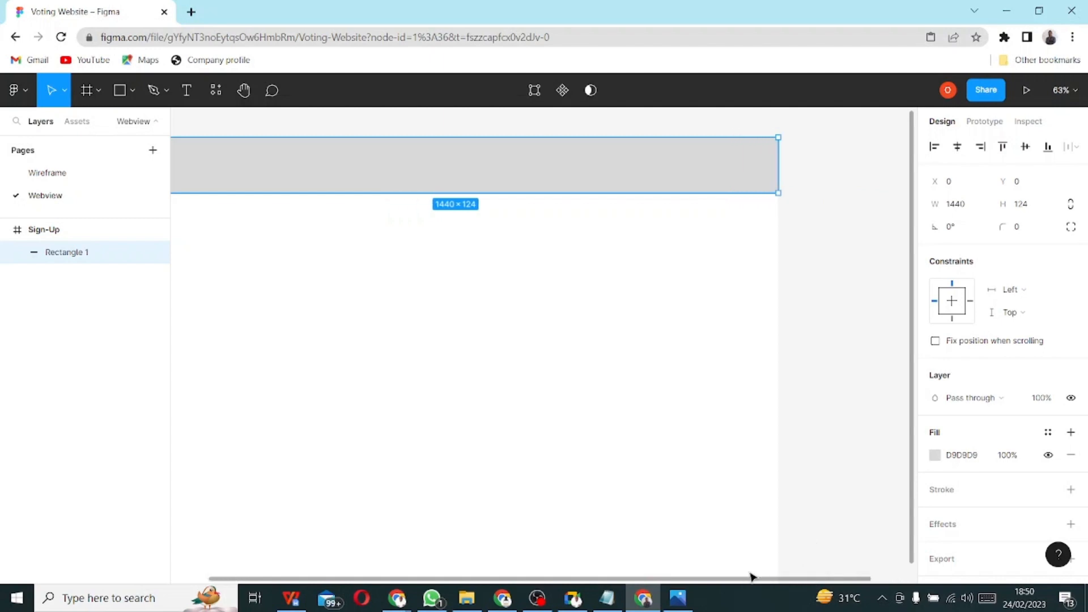
pyautogui.hscroll(2, 660, 568)
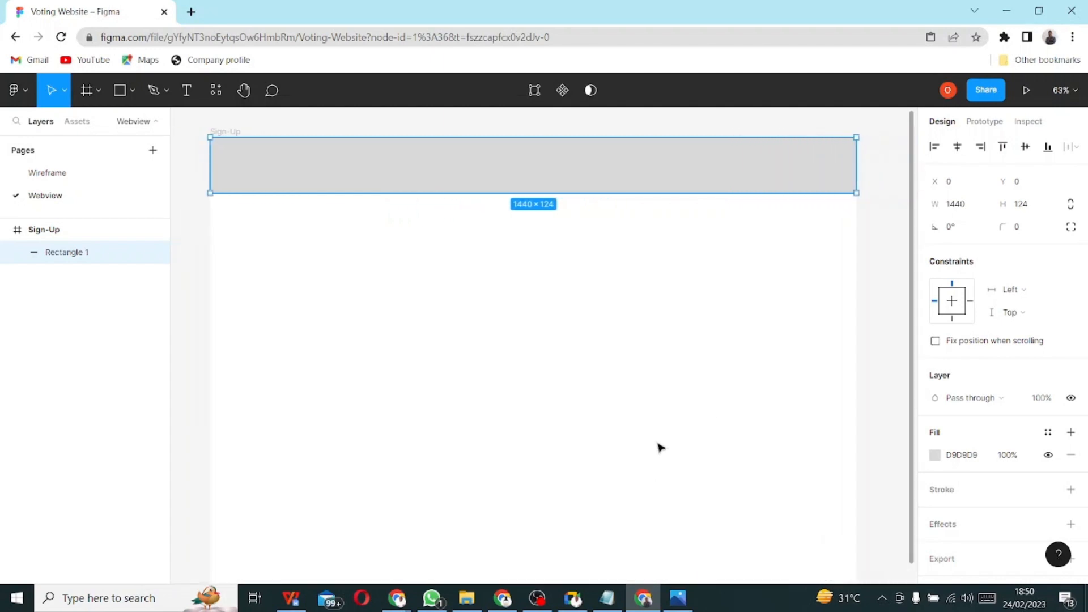
pyautogui.click(1028, 211)
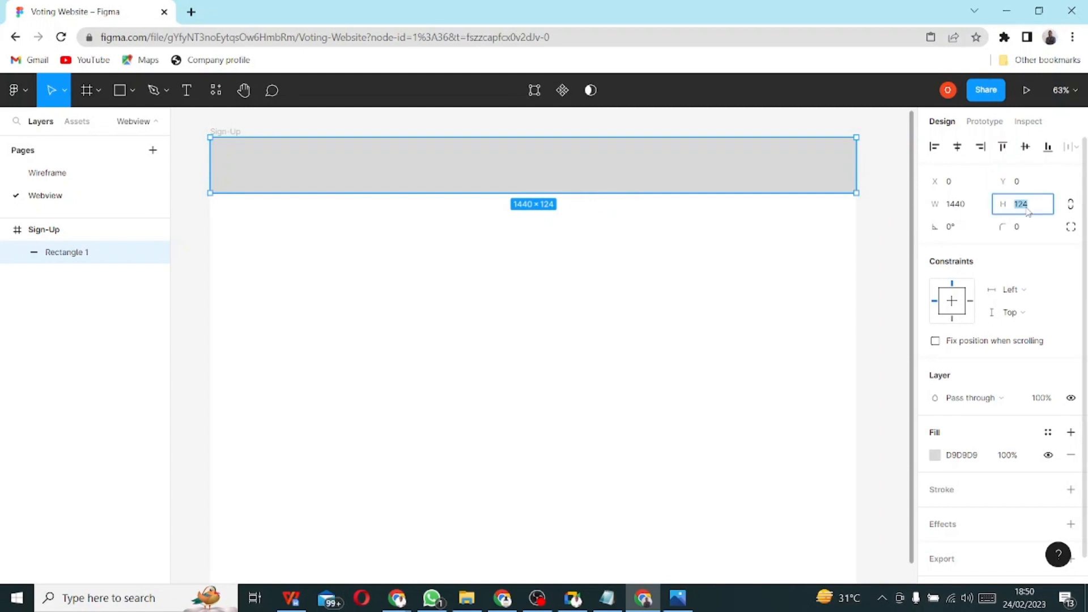
pyautogui.write('100')
pyautogui.press('Return')
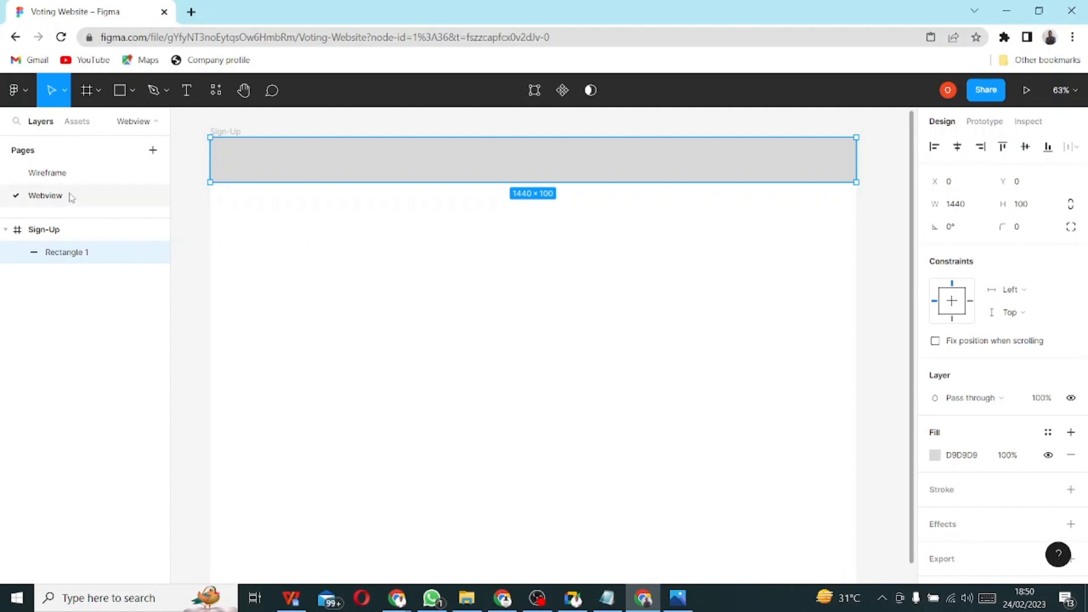
# - Hide the Homepage wireframe's layout grid, check its header height, then return to Webview
pyautogui.click(74, 173)
pyautogui.scroll(5, 469, 285)
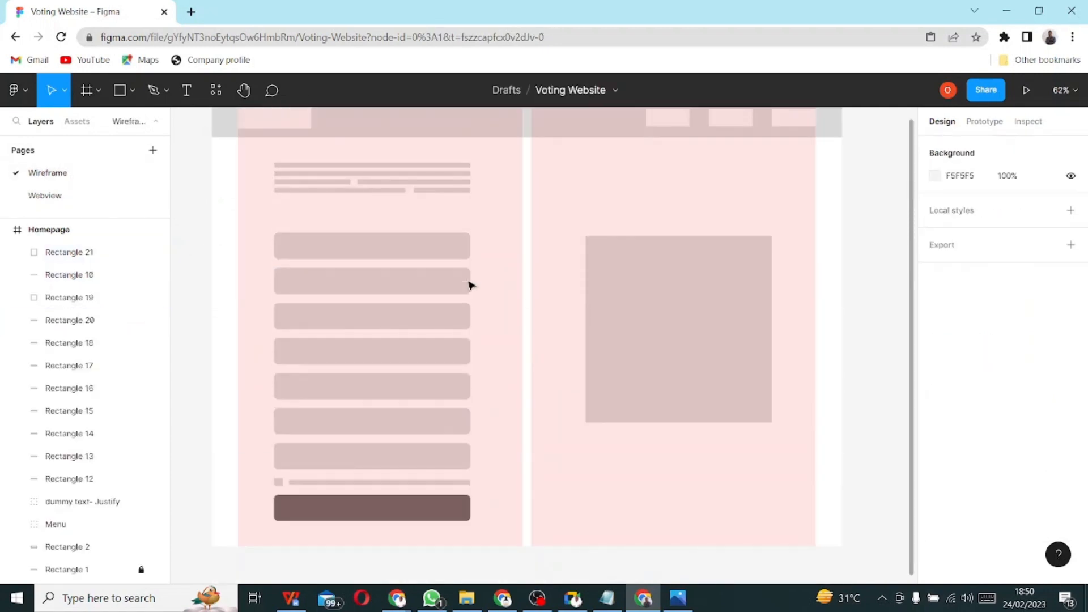
pyautogui.scroll(-1, 469, 285)
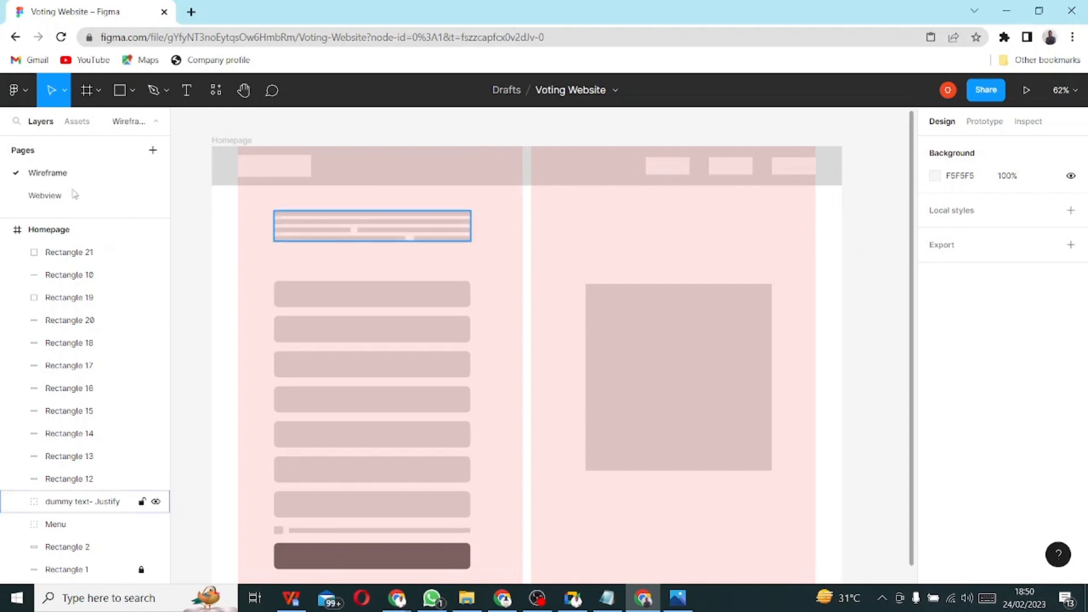
pyautogui.click(64, 237)
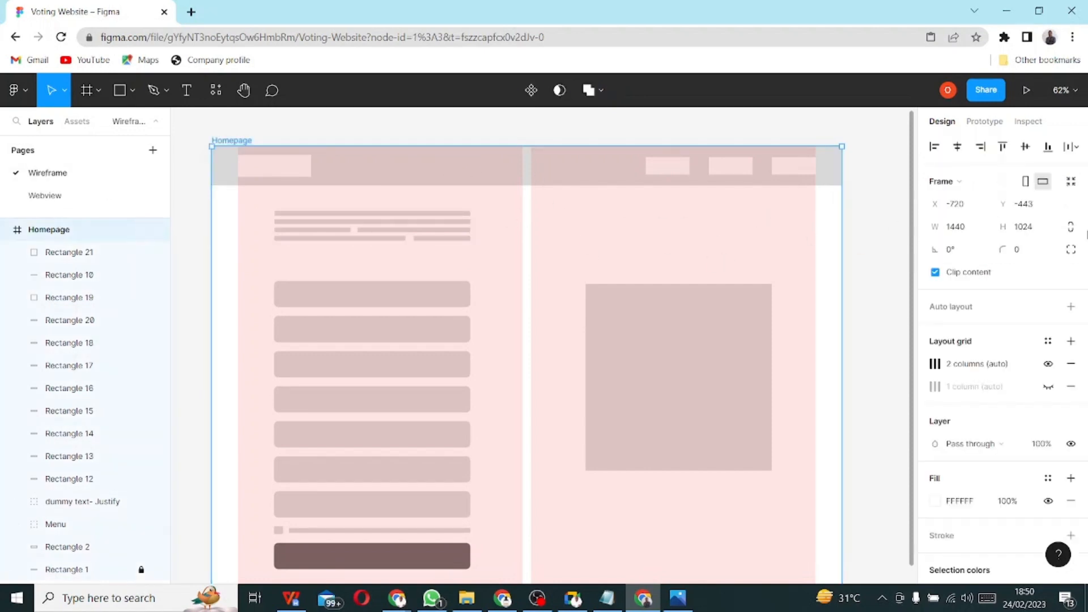
pyautogui.click(1048, 364)
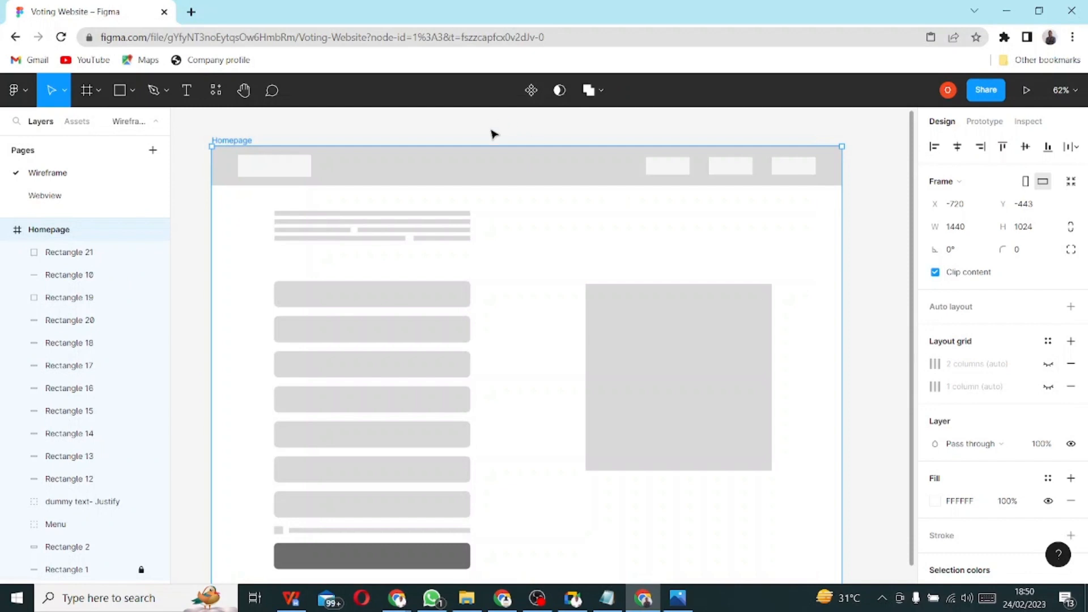
pyautogui.press('Escape')
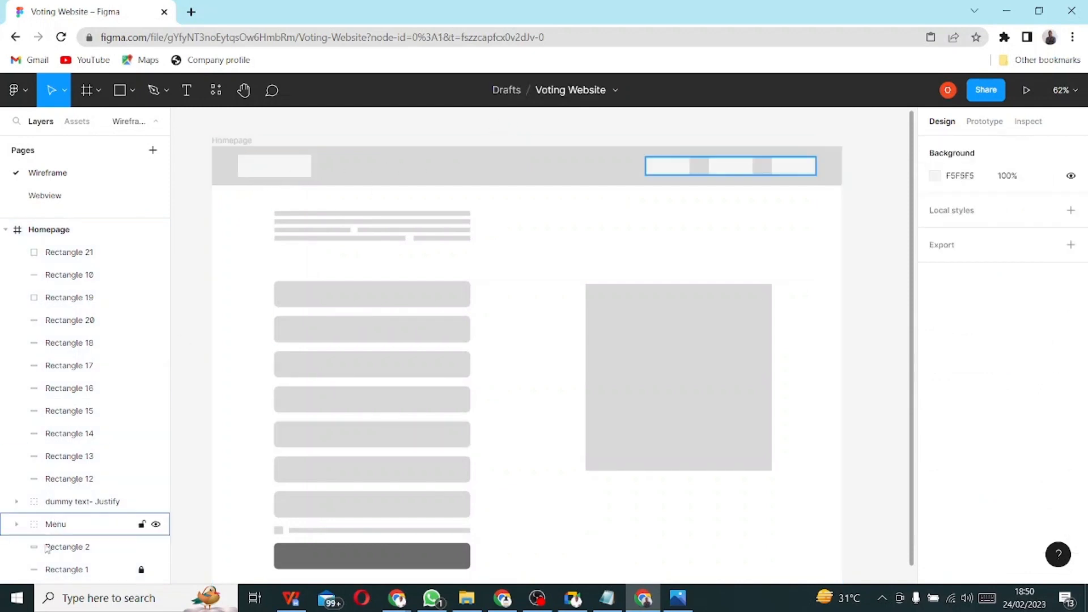
pyautogui.click(85, 570)
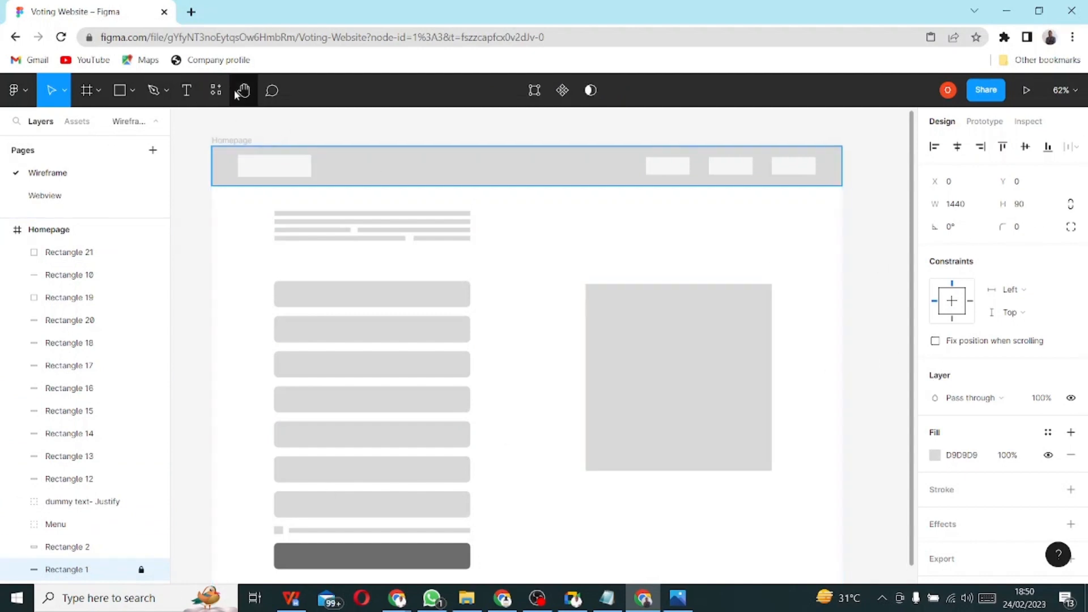
pyautogui.click(37, 198)
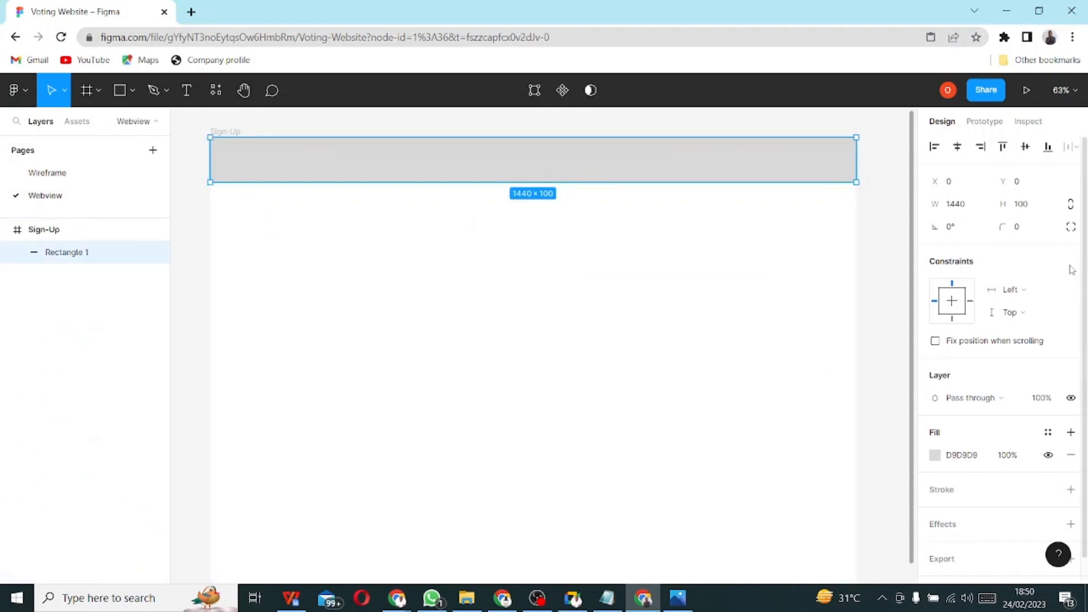
# - Reduce the Sign-Up header rectangle's height to 90 and select the Sign-Up frame
pyautogui.click(1021, 205)
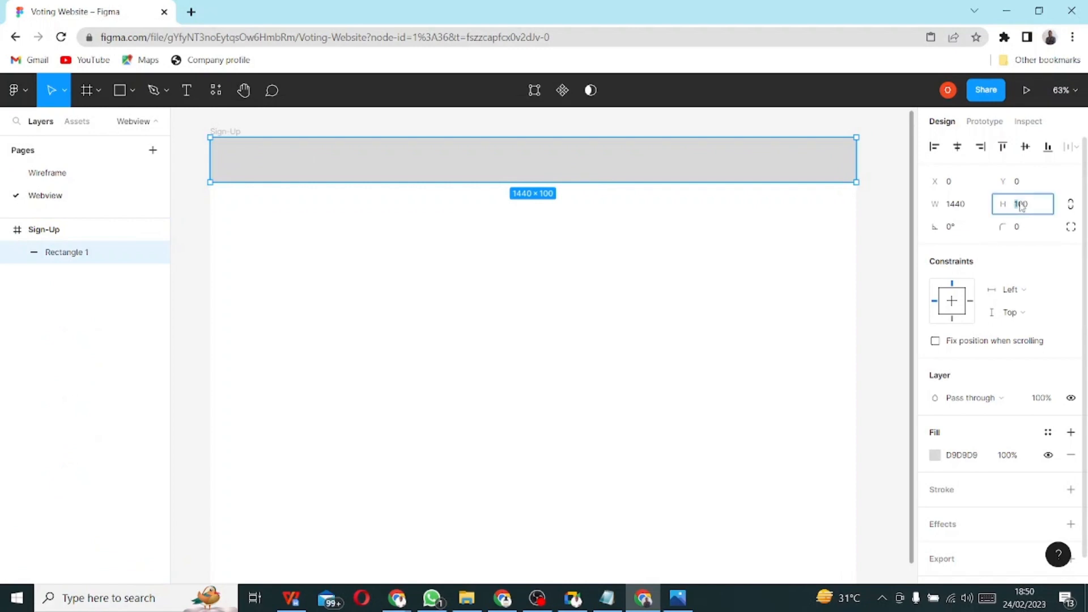
pyautogui.write('90')
pyautogui.press('Return')
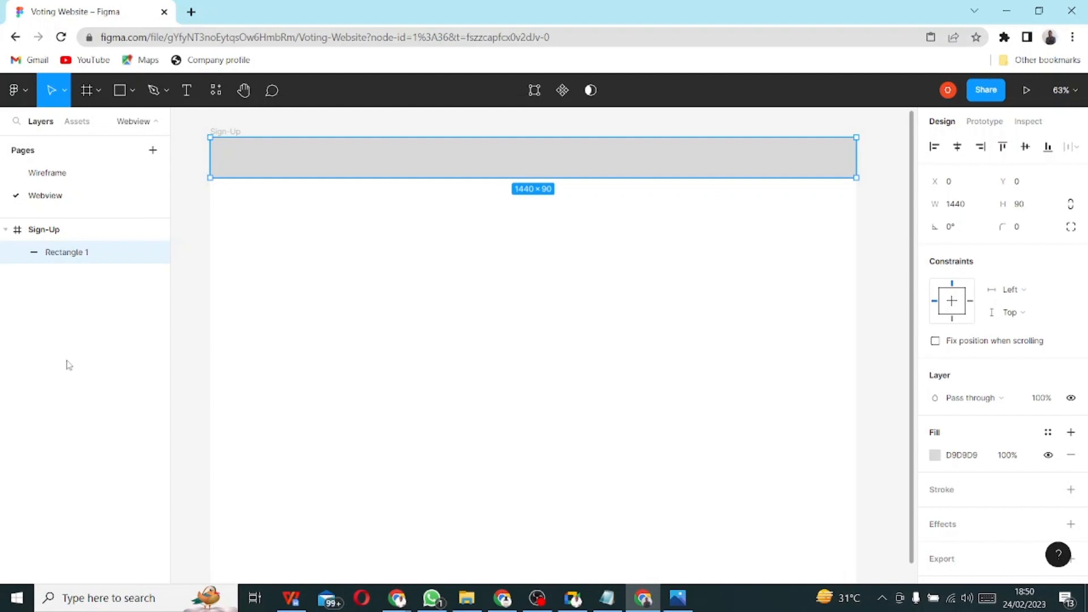
pyautogui.click(37, 231)
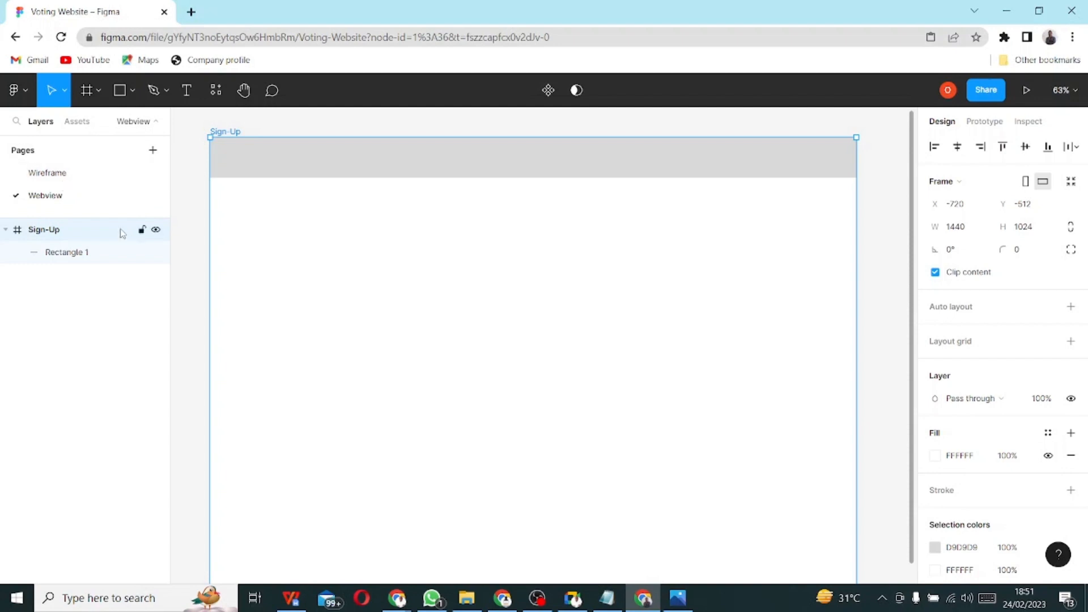
# - Rename Rectangle 1 to Navbar and lock the layer
pyautogui.rightClick(63, 254)
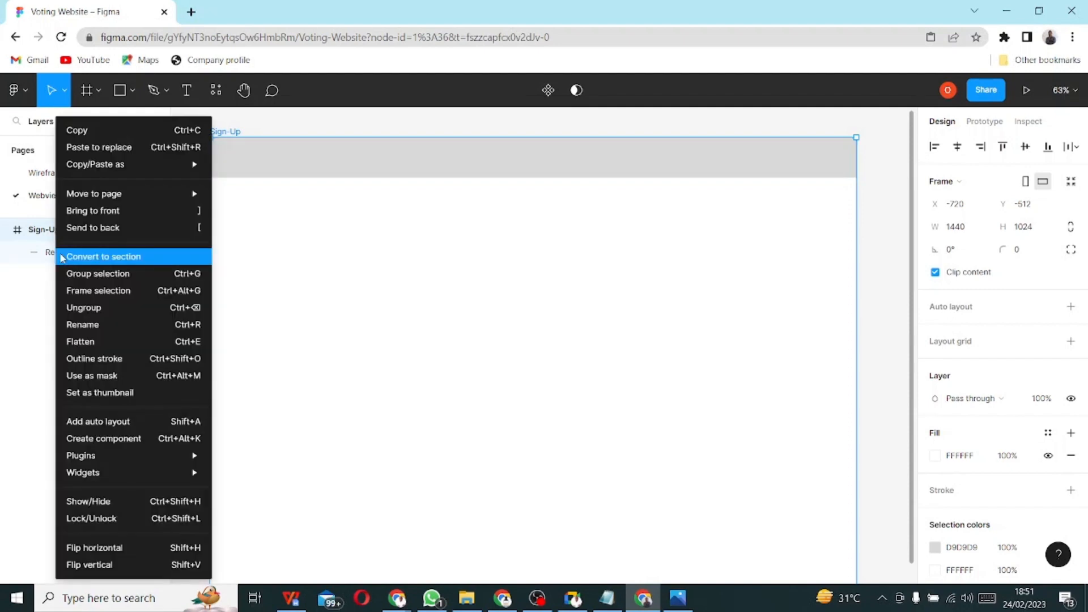
pyautogui.moveTo(82, 198)
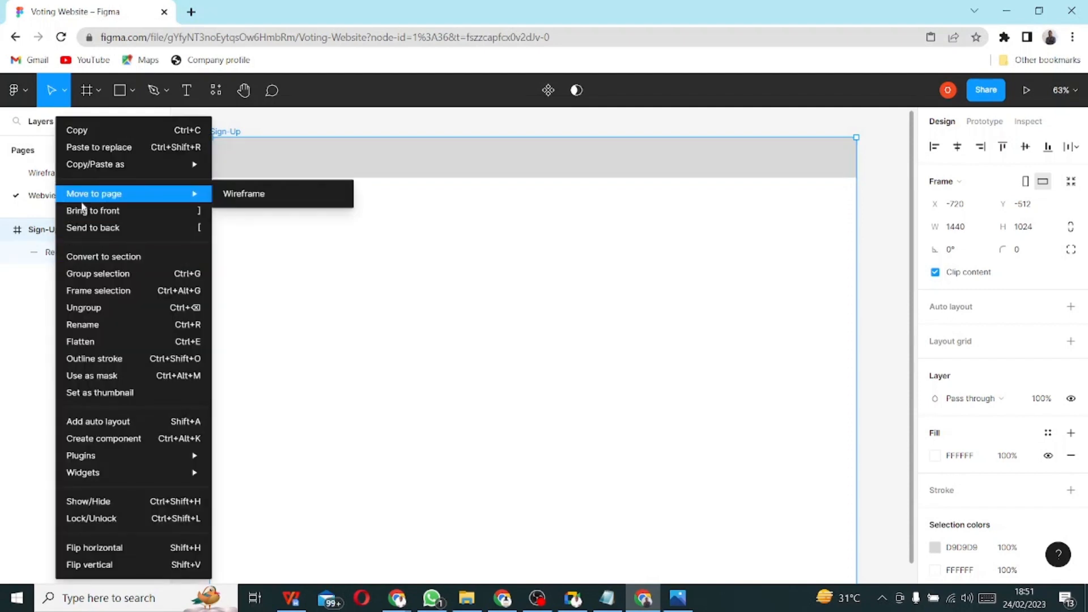
pyautogui.doubleClick(50, 260)
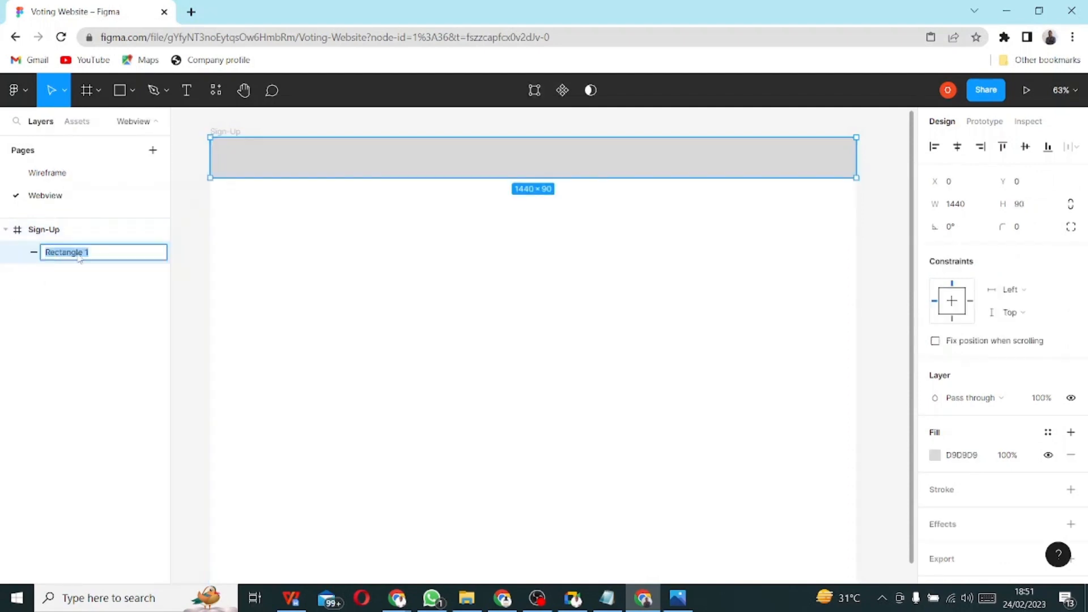
pyautogui.write('Navbar')
pyautogui.press('Return')
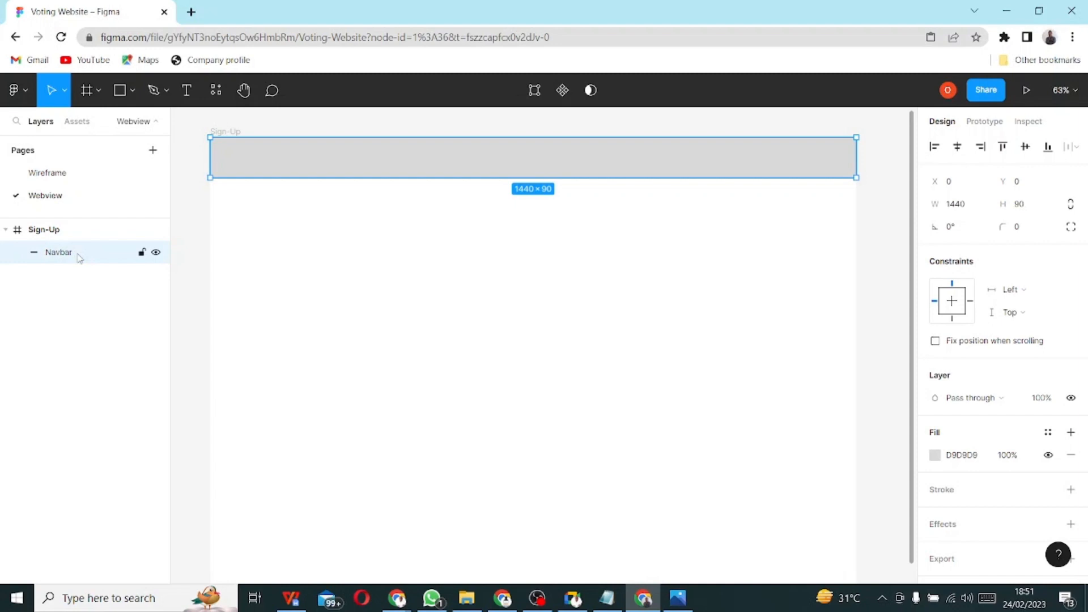
pyautogui.click(141, 254)
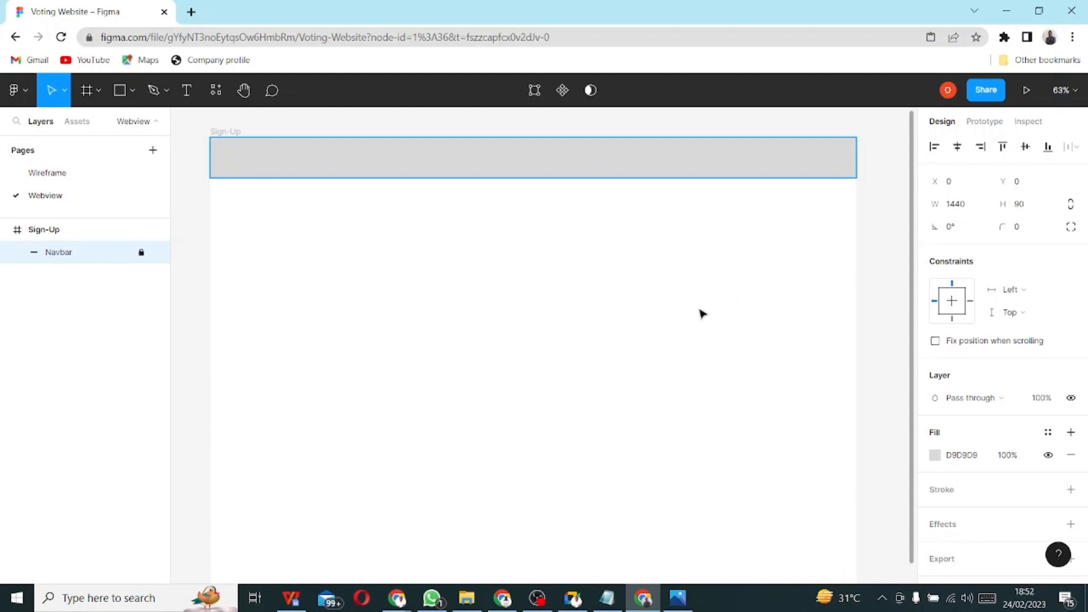
# - Add a layout grid to the Sign-Up frame, trying Rows before settling on Columns
pyautogui.click(44, 238)
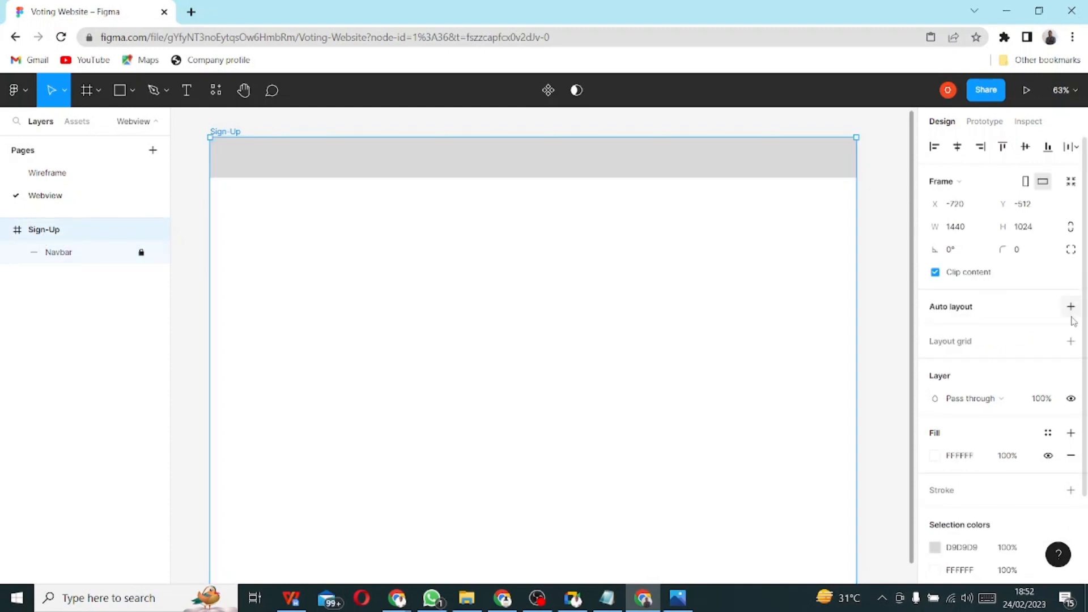
pyautogui.click(943, 344)
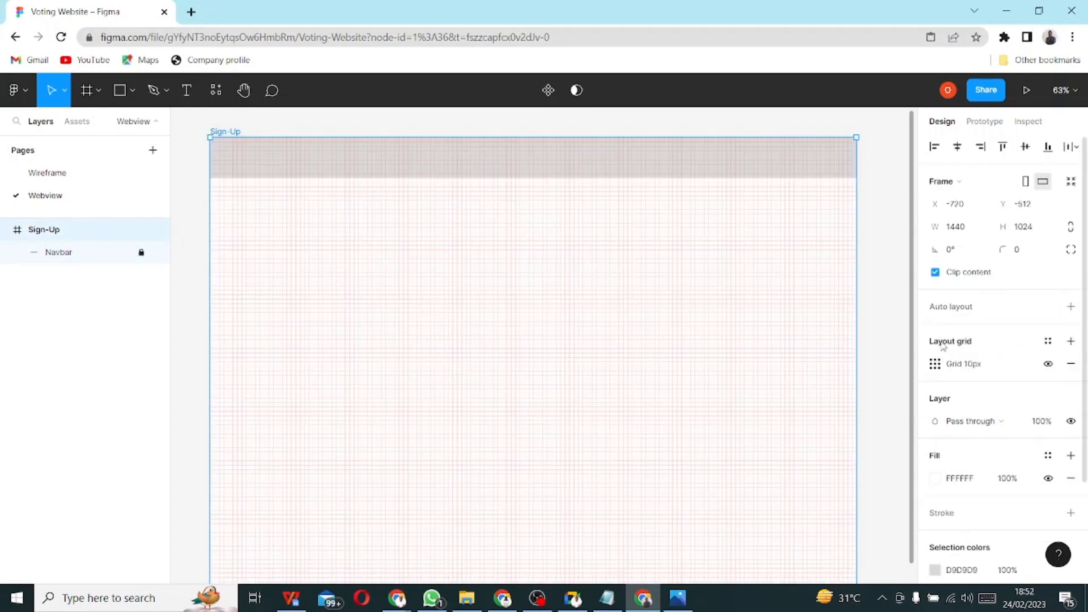
pyautogui.click(935, 366)
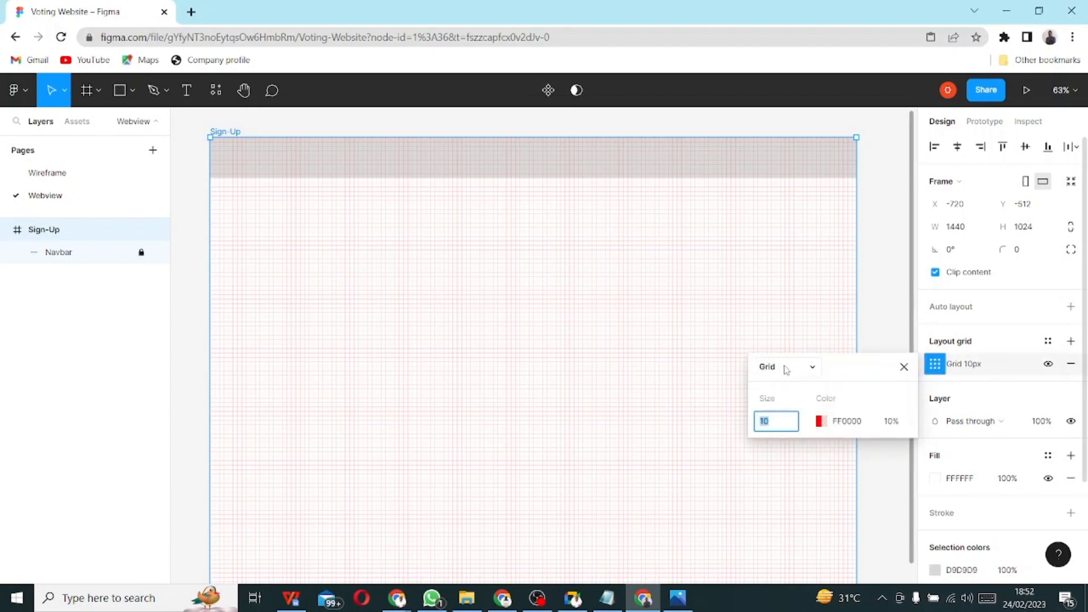
pyautogui.click(786, 368)
pyautogui.click(783, 400)
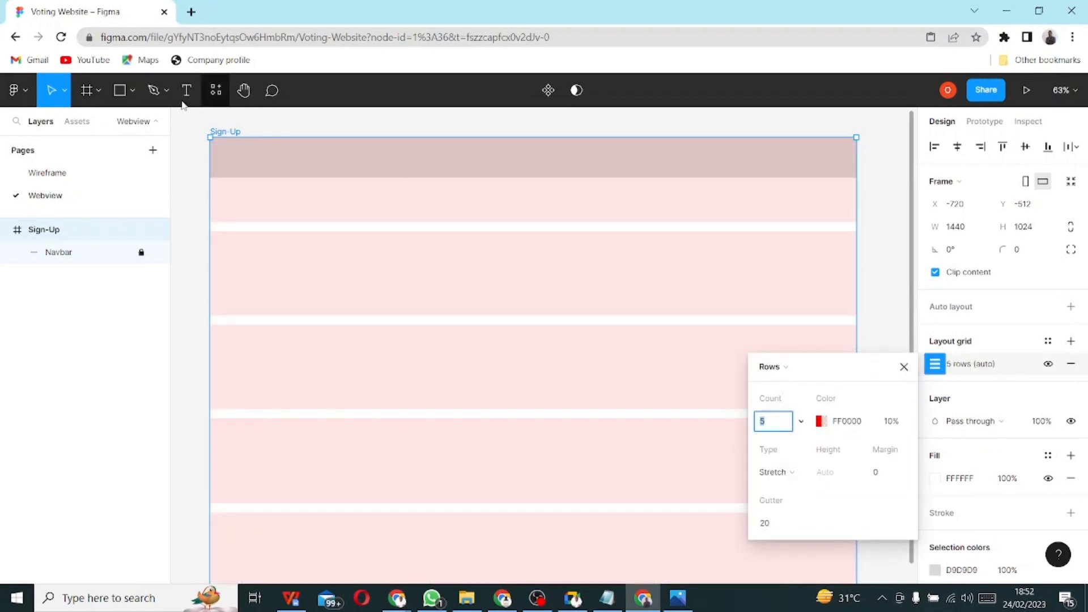
pyautogui.click(782, 368)
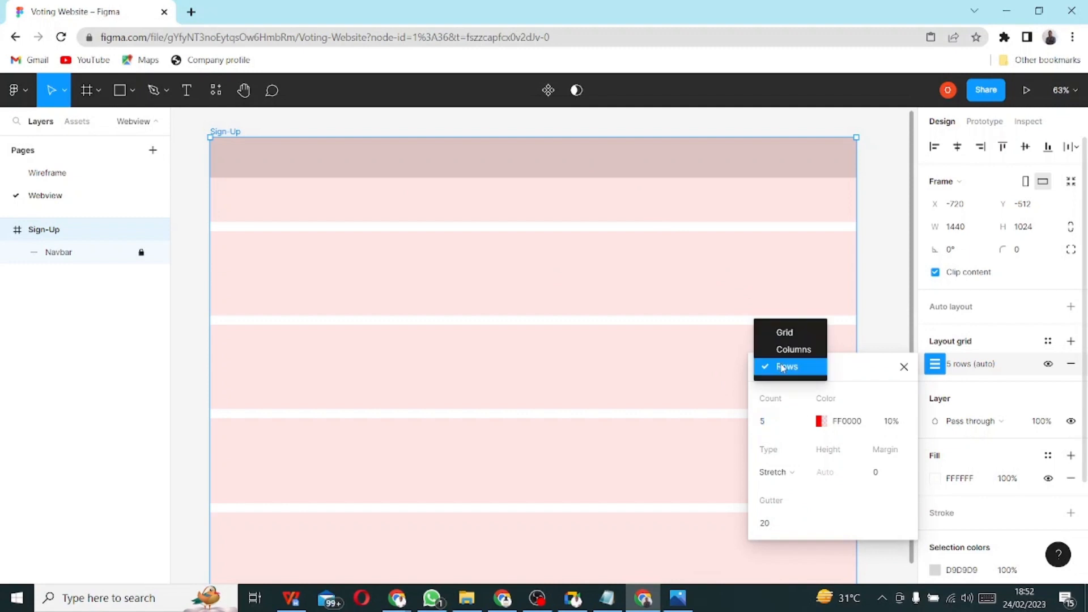
pyautogui.click(793, 349)
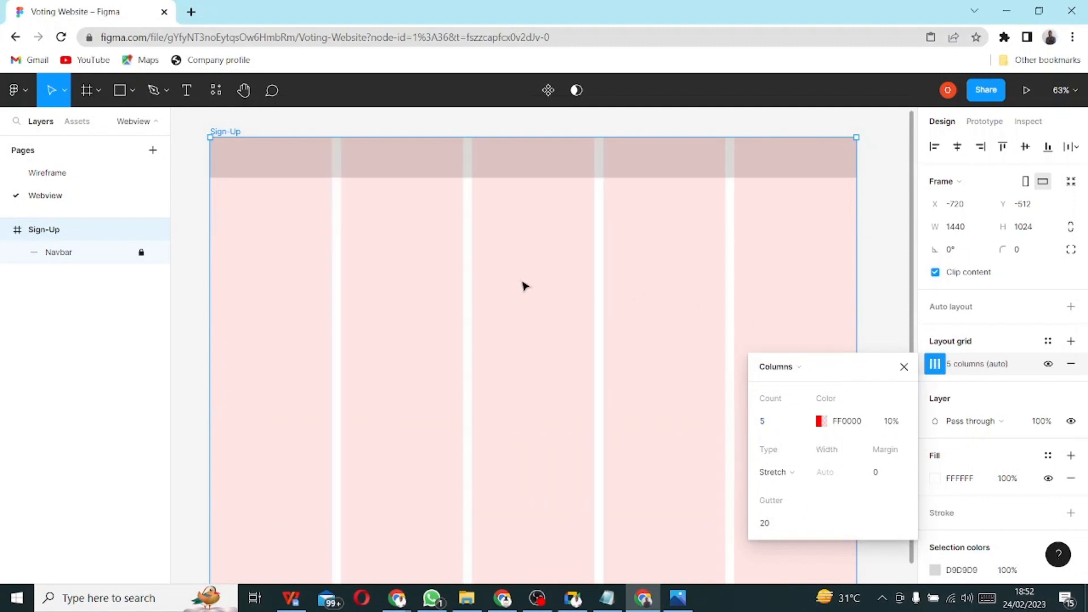
# - Set the column grid to a 60 px margin with 8 columns
pyautogui.click(764, 422)
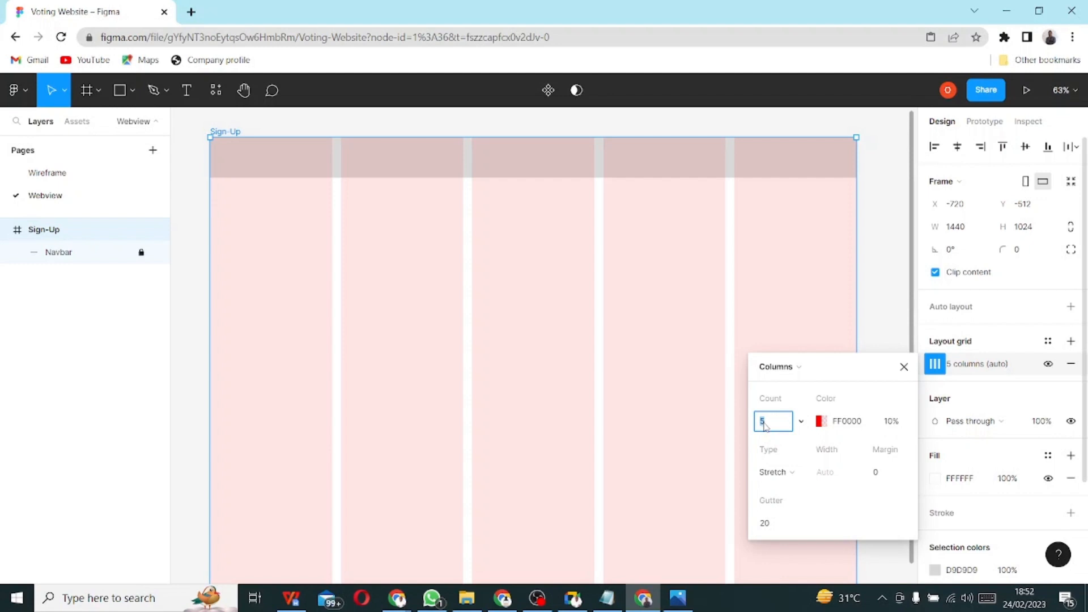
pyautogui.click(885, 473)
pyautogui.write('6')
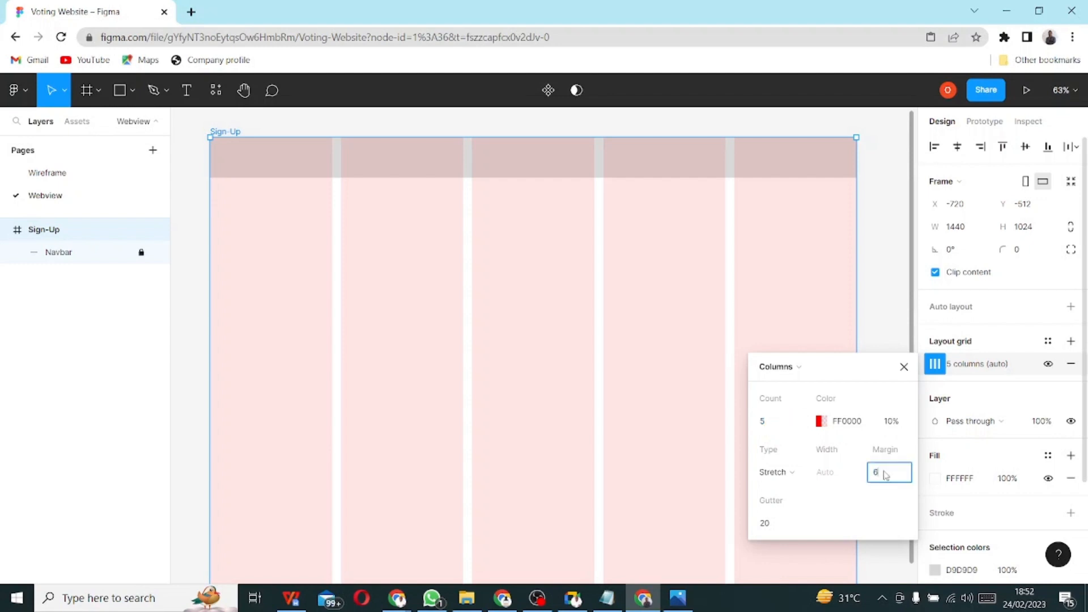
pyautogui.write('0')
pyautogui.press('Return')
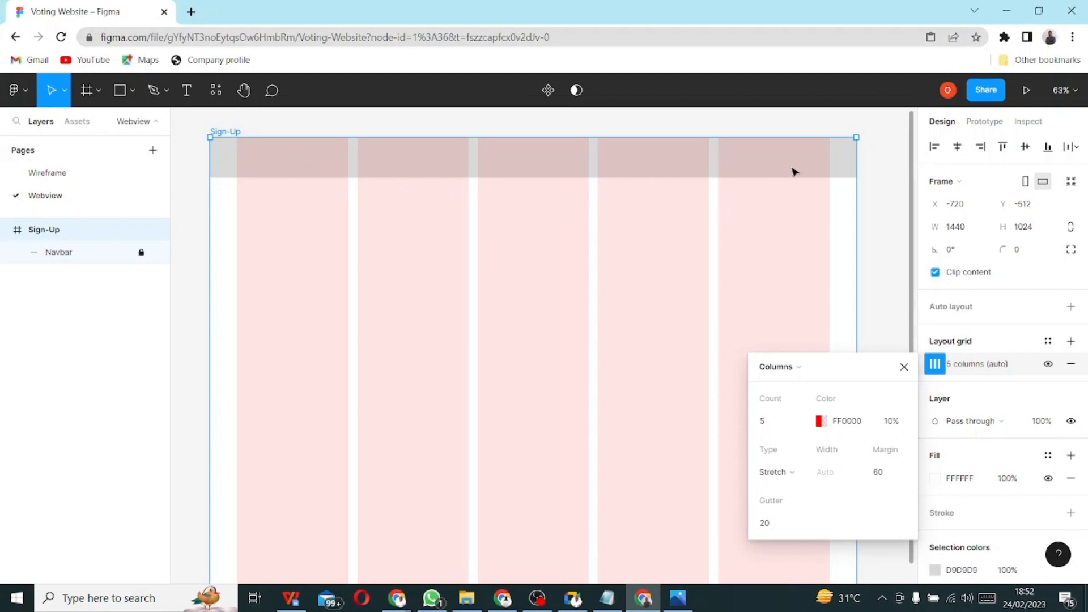
pyautogui.click(763, 422)
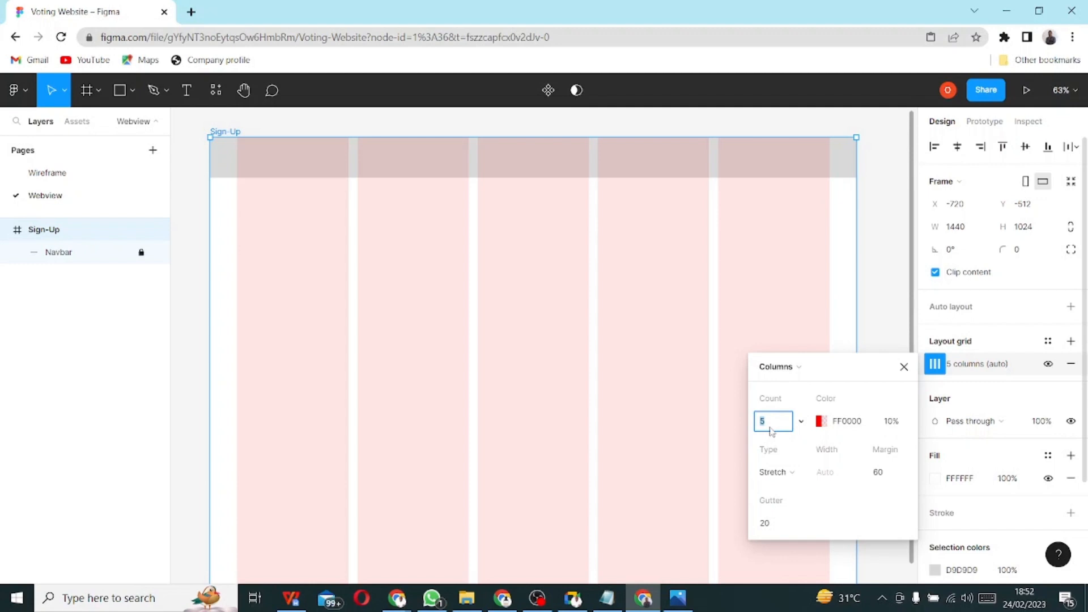
pyautogui.press('Return')
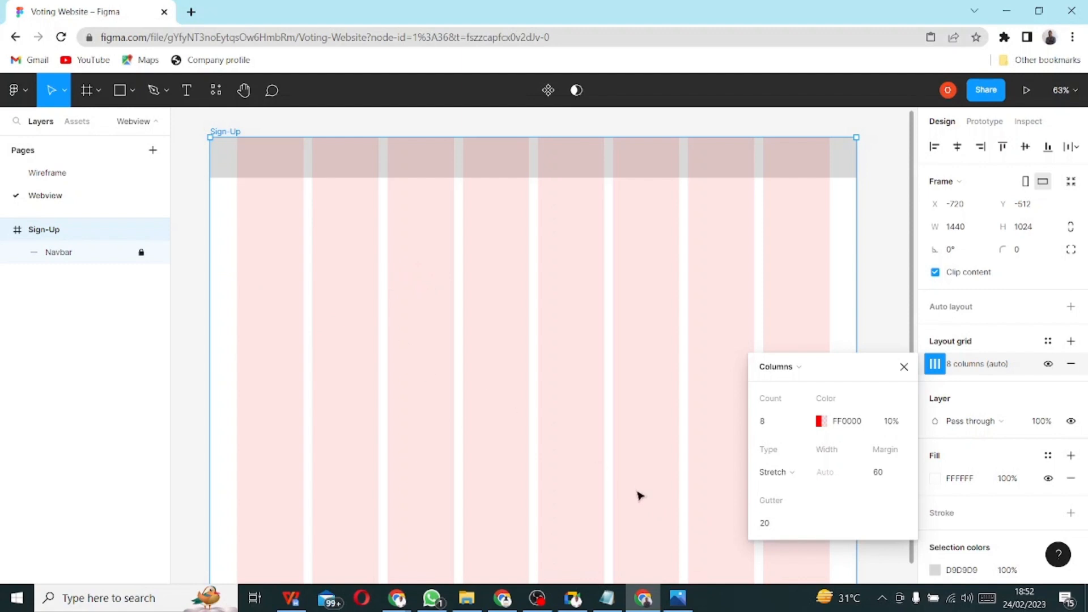
# - Try a 5 px gutter, then set the gutter back to 20
pyautogui.click(769, 524)
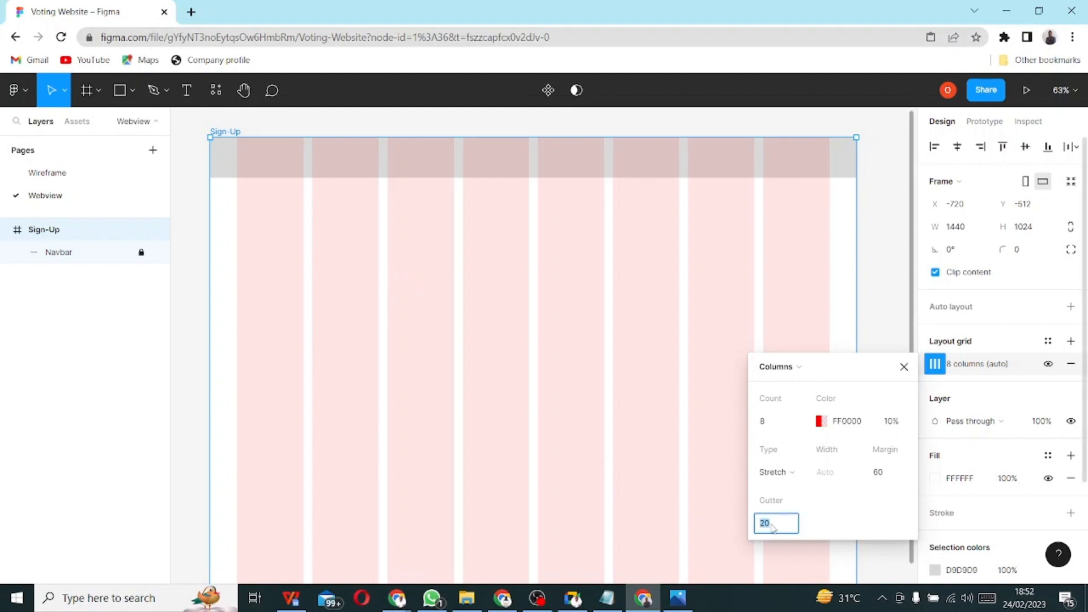
pyautogui.write('5')
pyautogui.press('Return')
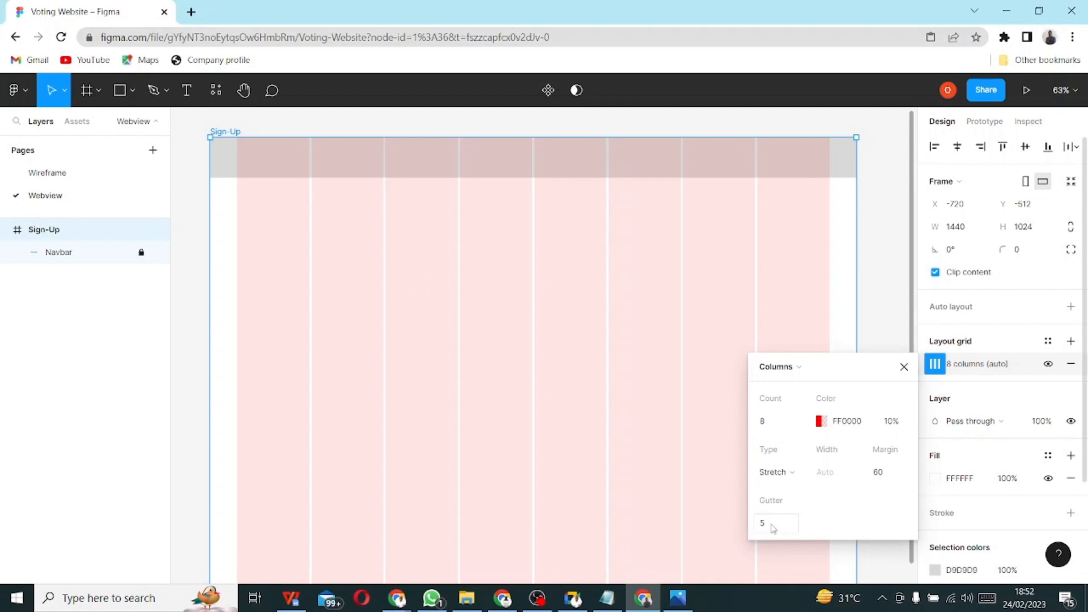
pyautogui.click(763, 526)
pyautogui.press('Return')
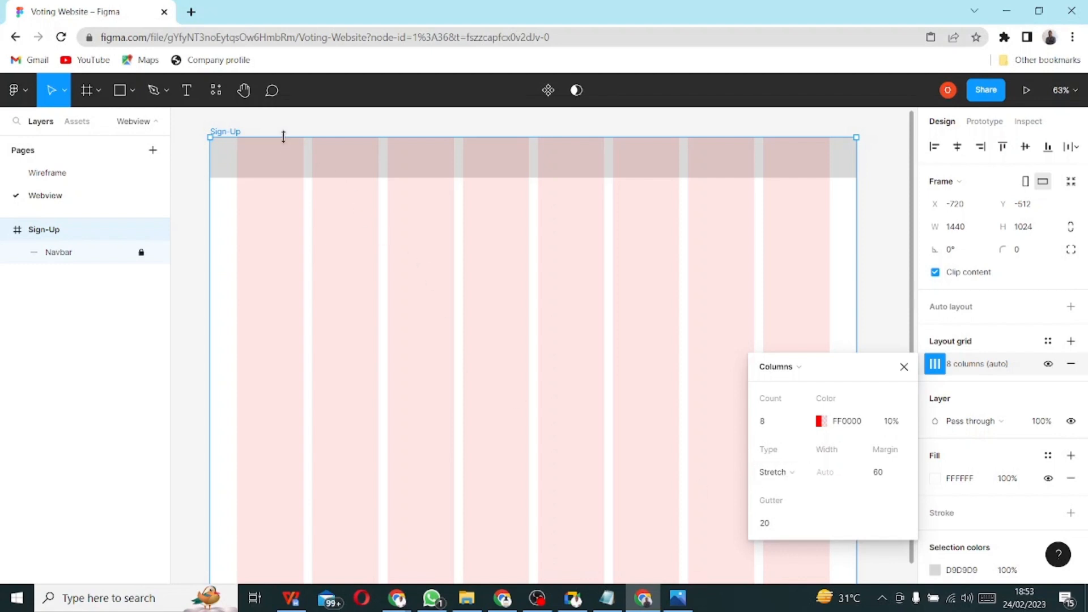
# - Align the grid columns left and set the column width to 30
pyautogui.scroll(-5, 269, 411)
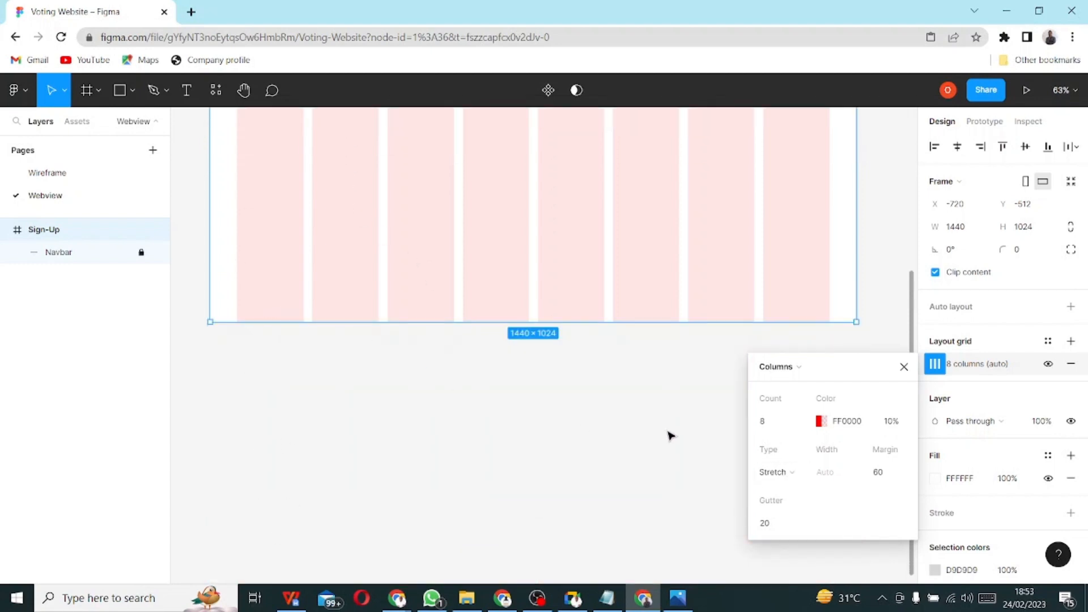
pyautogui.click(781, 474)
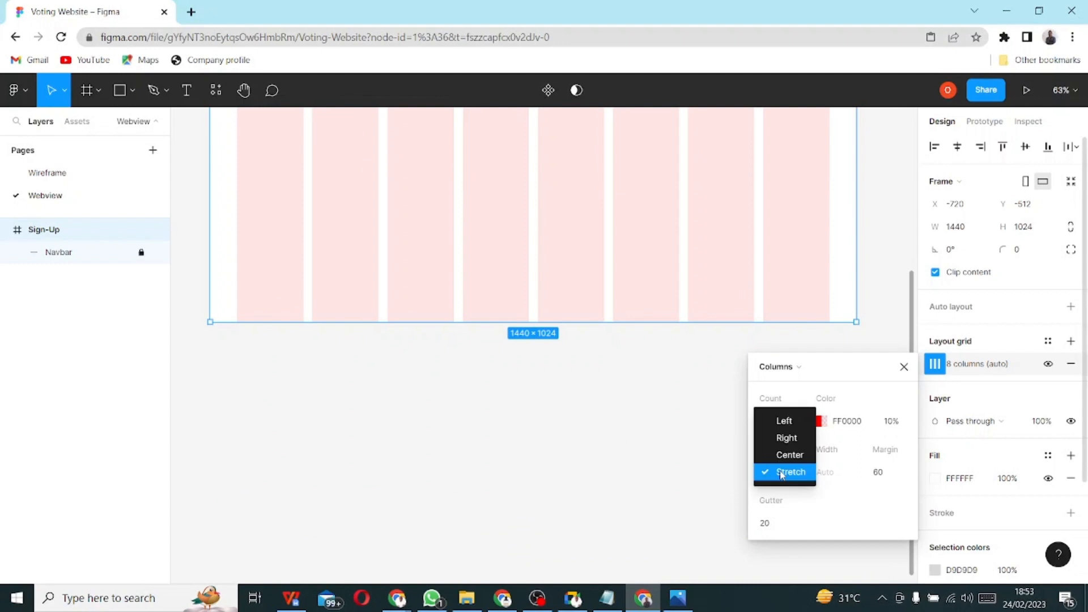
pyautogui.click(784, 422)
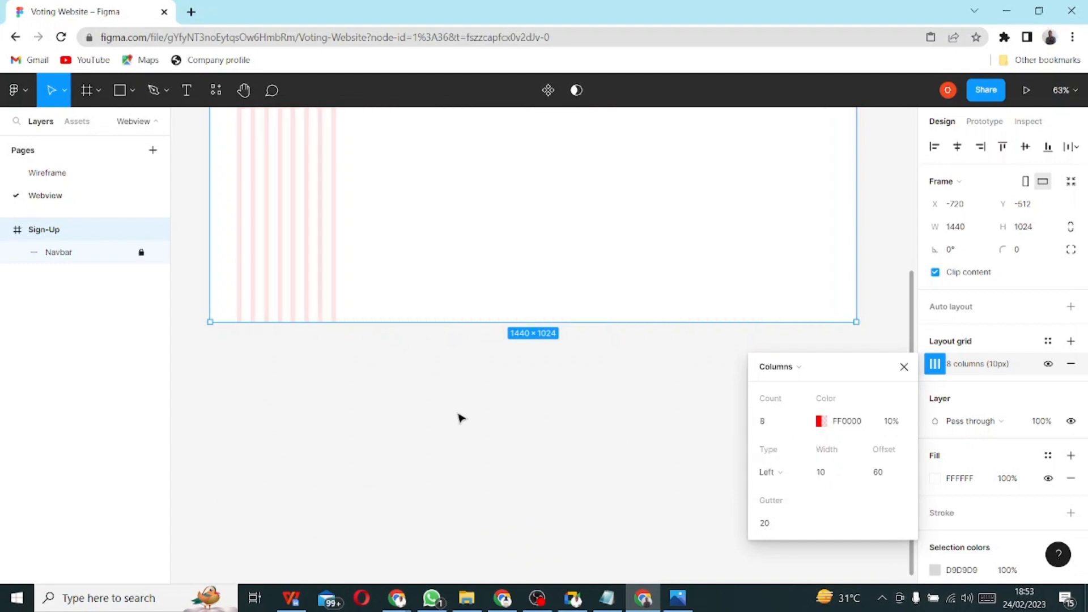
pyautogui.scroll(7, 460, 418)
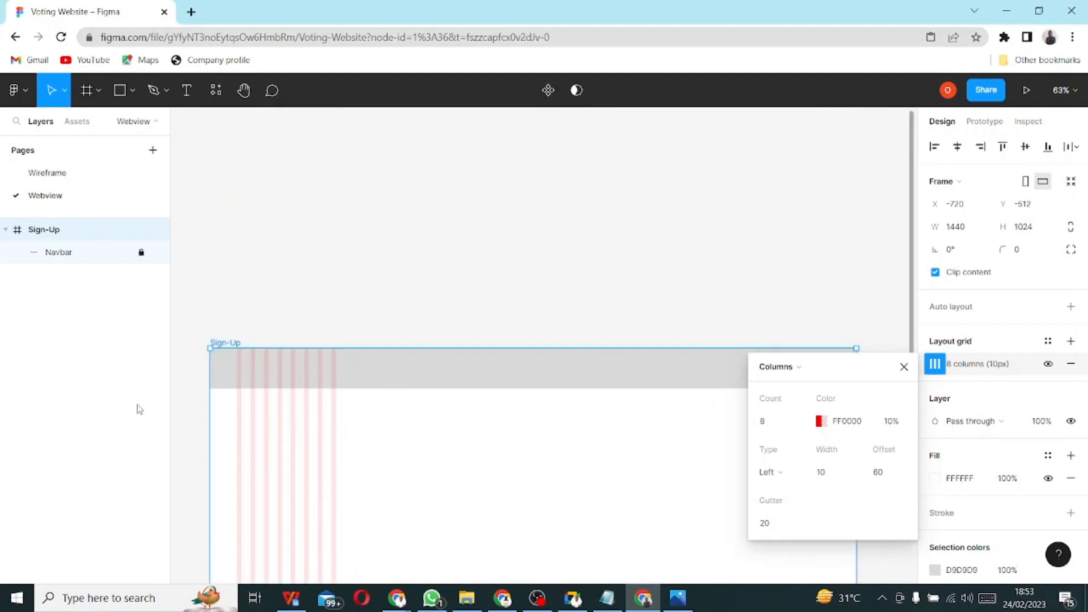
pyautogui.click(773, 476)
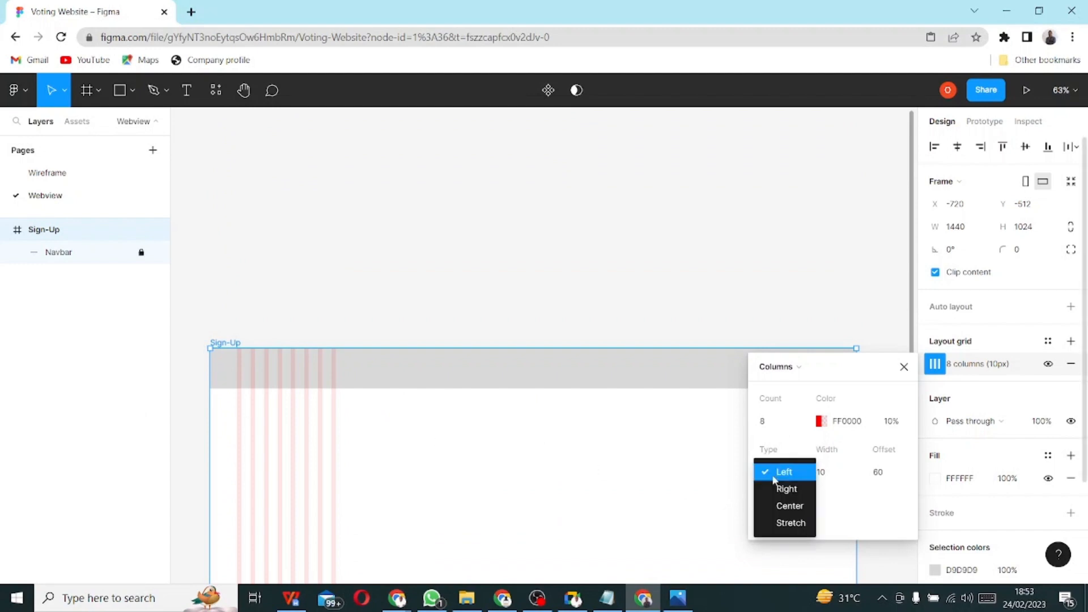
pyautogui.click(610, 477)
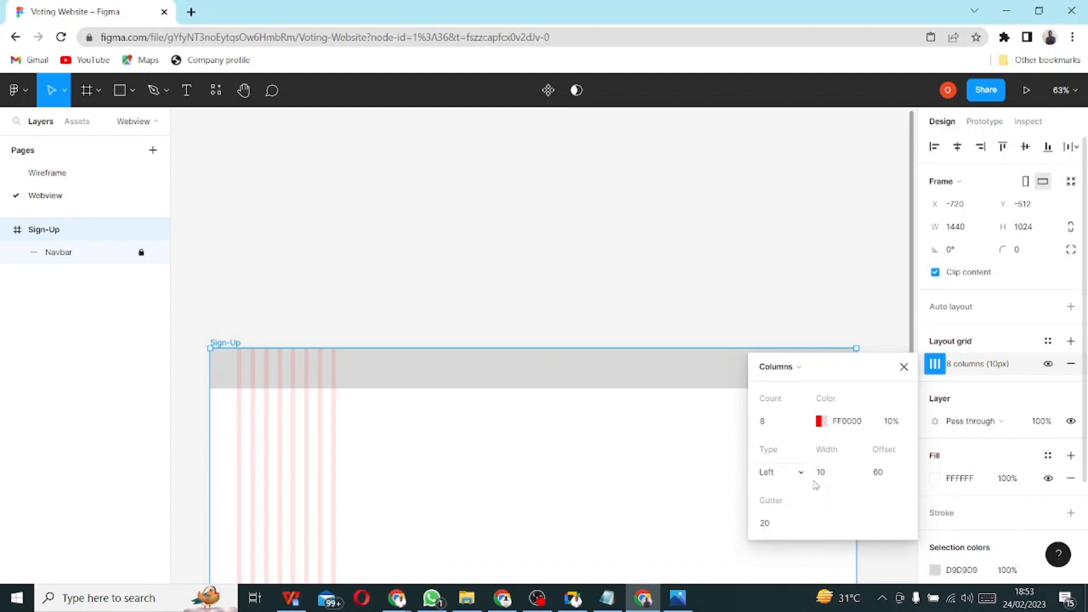
pyautogui.click(823, 476)
pyautogui.write('3')
pyautogui.press('Return')
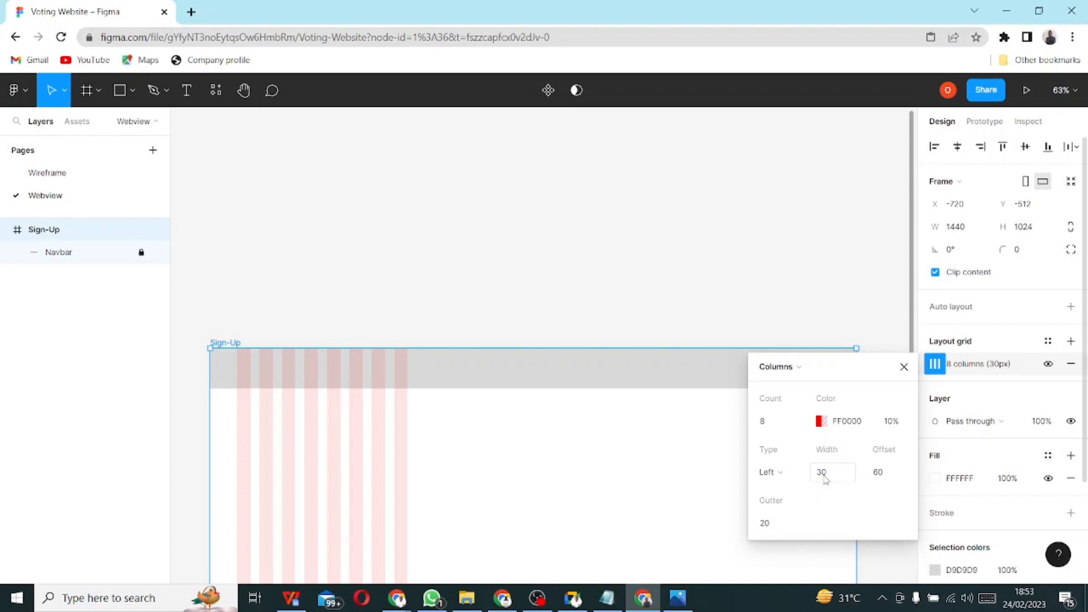
# - Try Right and Center alignment, then set Stretch with 1 column and close the grid settings
pyautogui.click(770, 474)
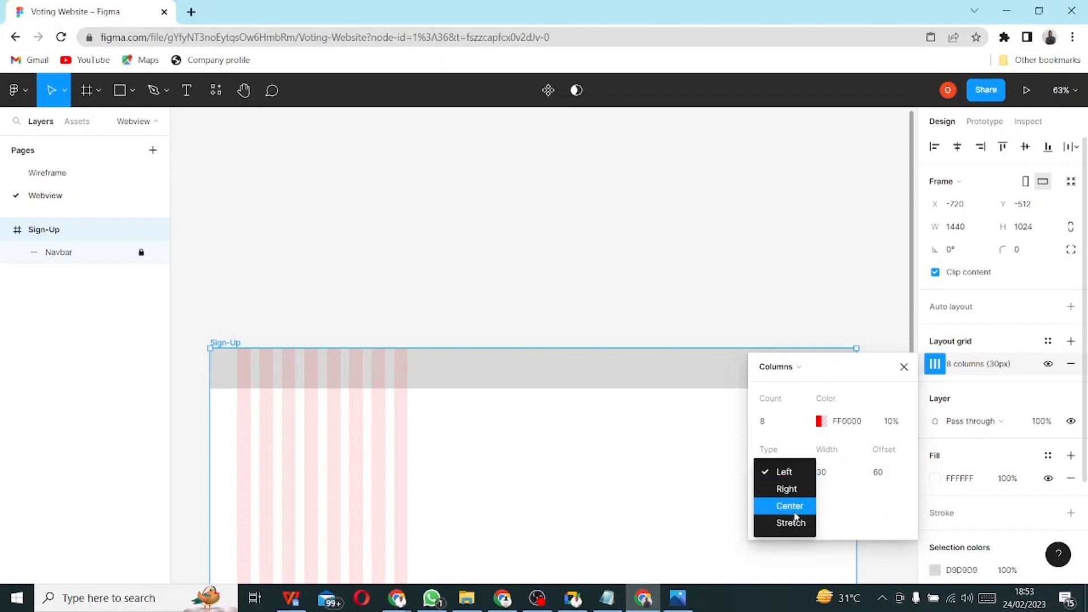
pyautogui.click(796, 491)
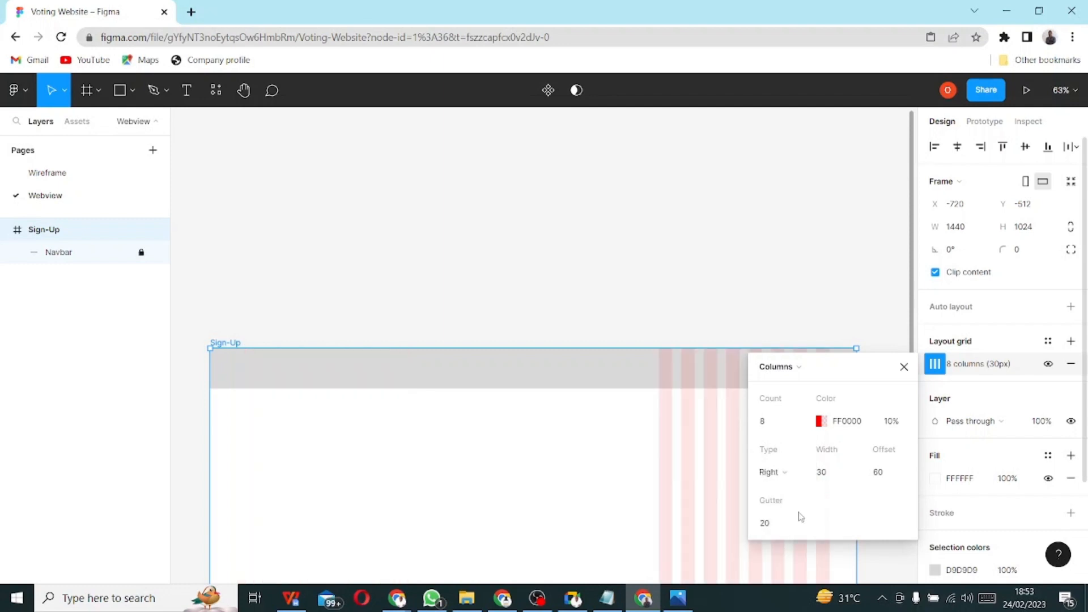
pyautogui.click(783, 479)
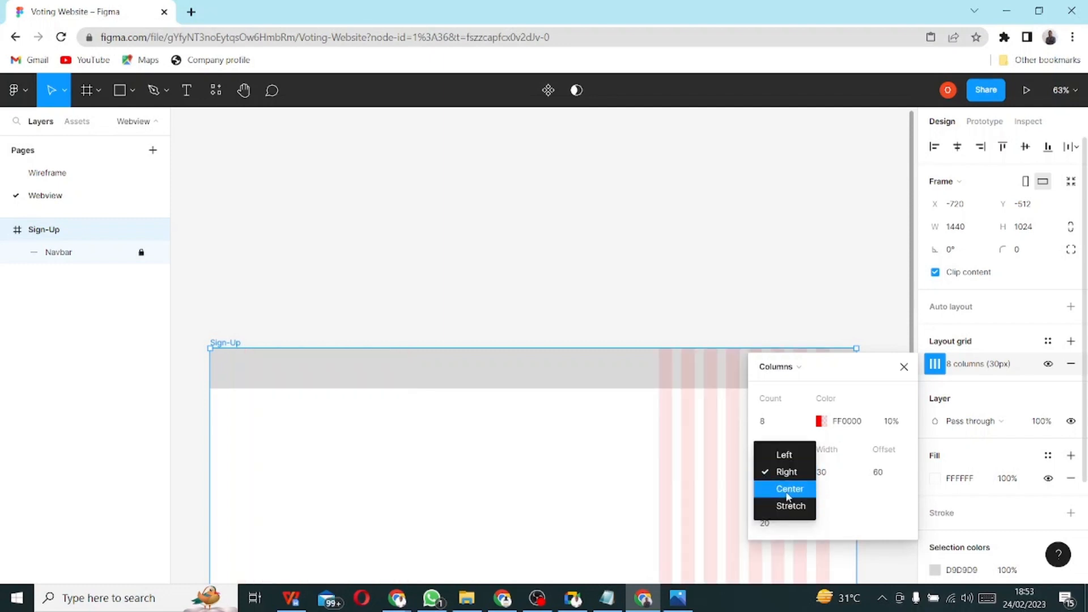
pyautogui.click(788, 492)
pyautogui.click(780, 480)
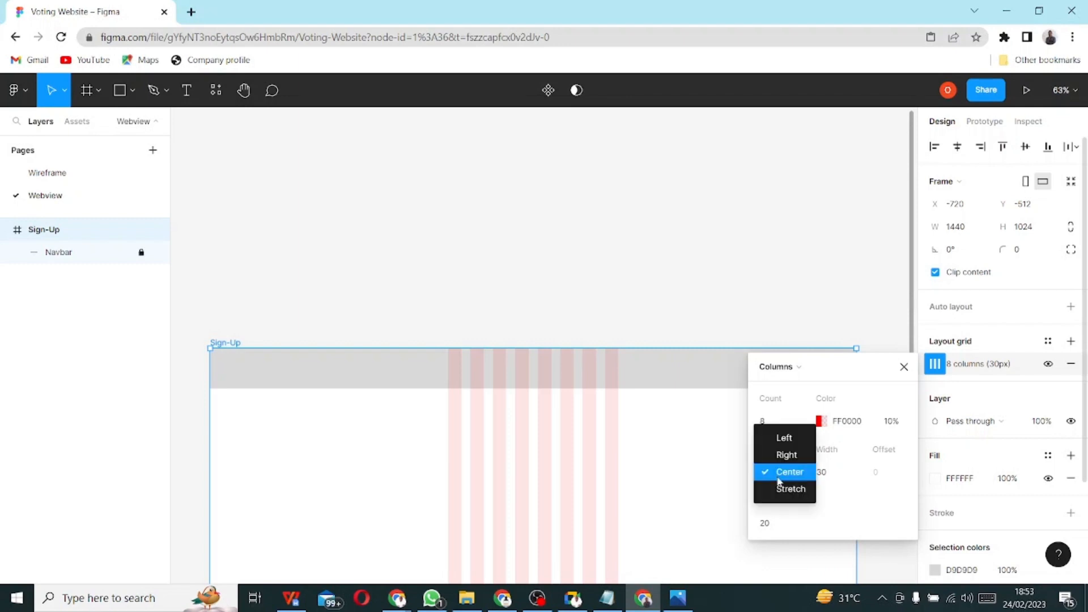
pyautogui.click(788, 494)
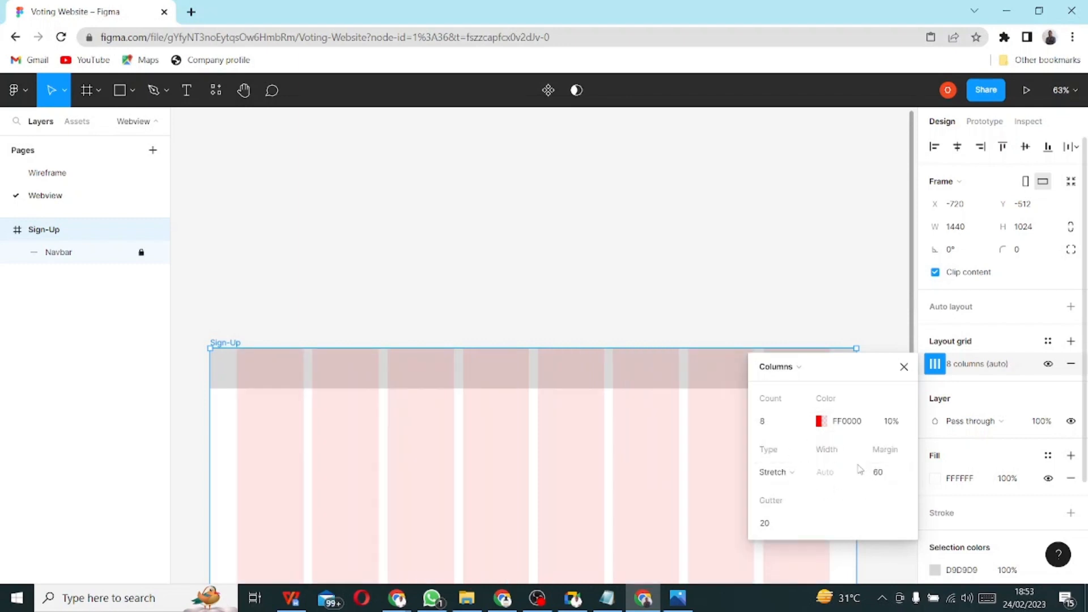
pyautogui.click(763, 422)
pyautogui.press('Return')
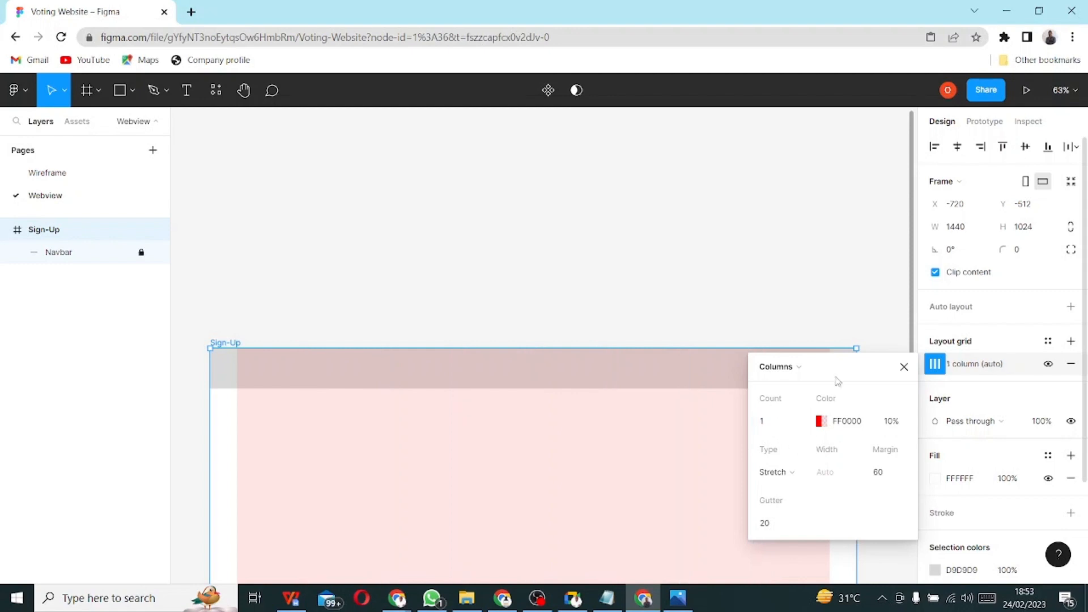
pyautogui.click(904, 368)
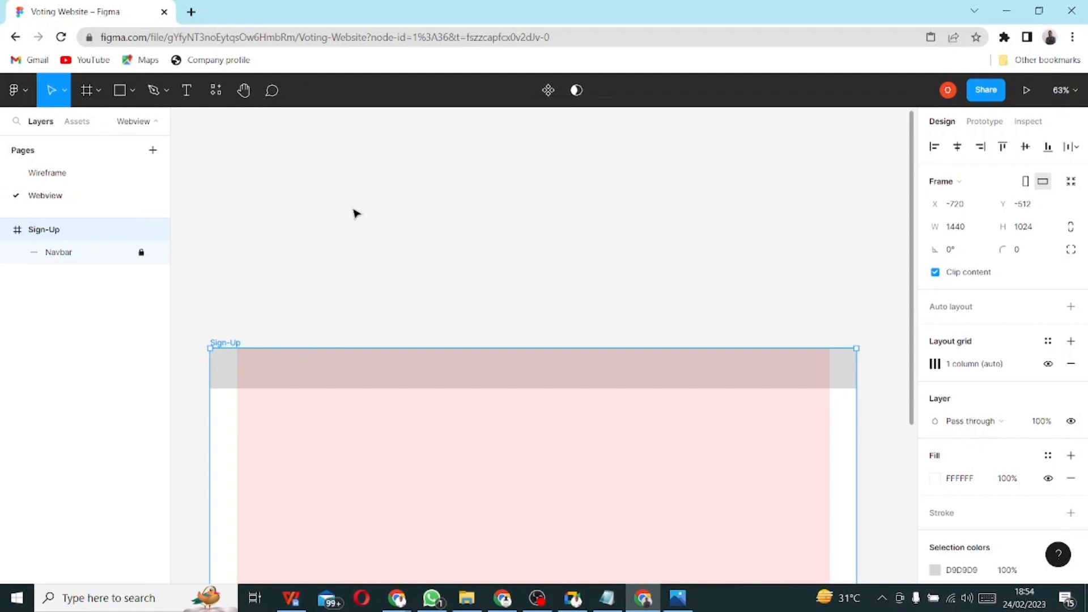
# - Bring the full Sign-Up frame into view, then bring the Notepad notes to the front
pyautogui.scroll(-2, 440, 231)
pyautogui.scroll(-8, 440, 231)
pyautogui.scroll(4, 434, 232)
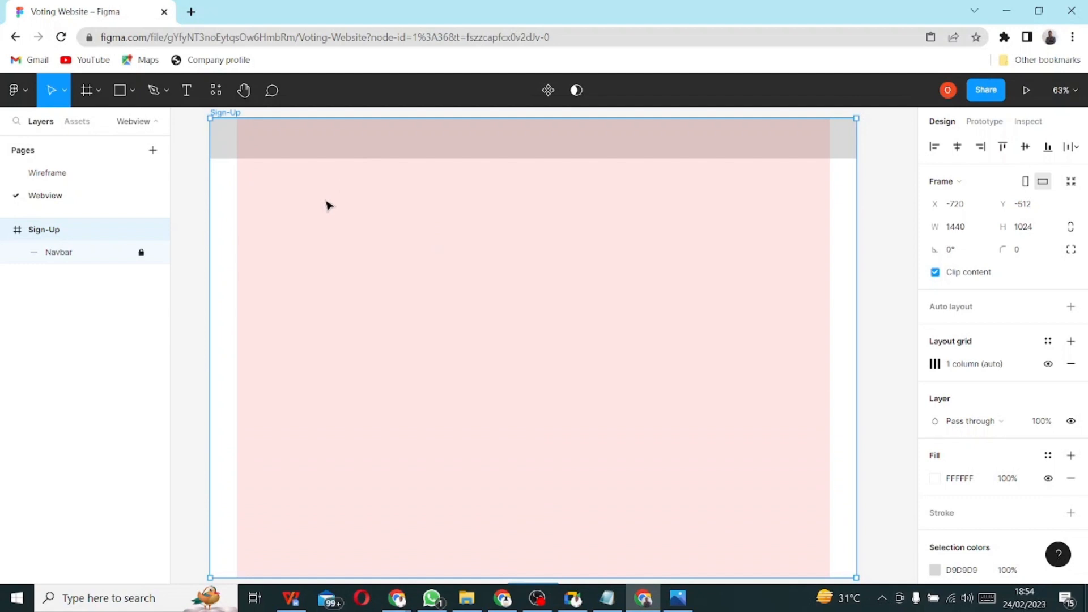
pyautogui.click(607, 598)
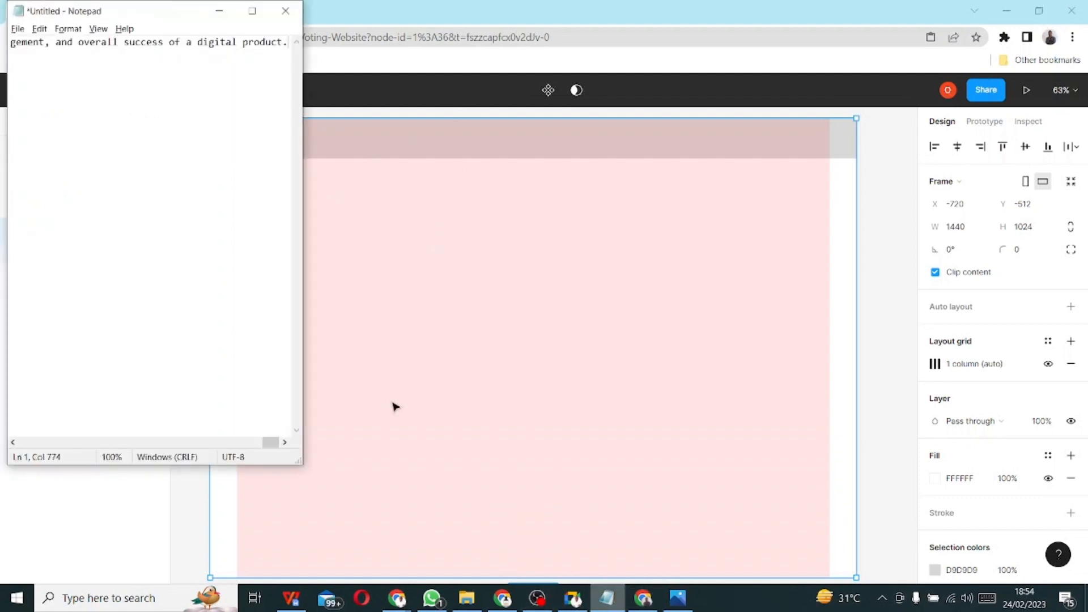
# - Insert an empty line after 'MI-FI - Mid Fidelity' in the WPS document, then return to Figma
pyautogui.click(289, 600)
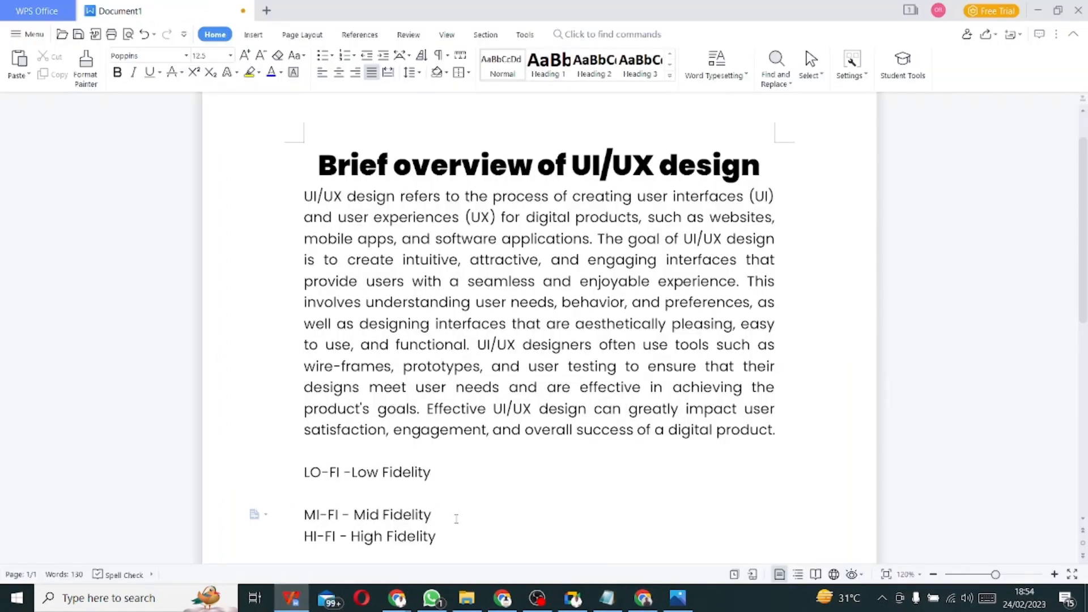
pyautogui.press('Return')
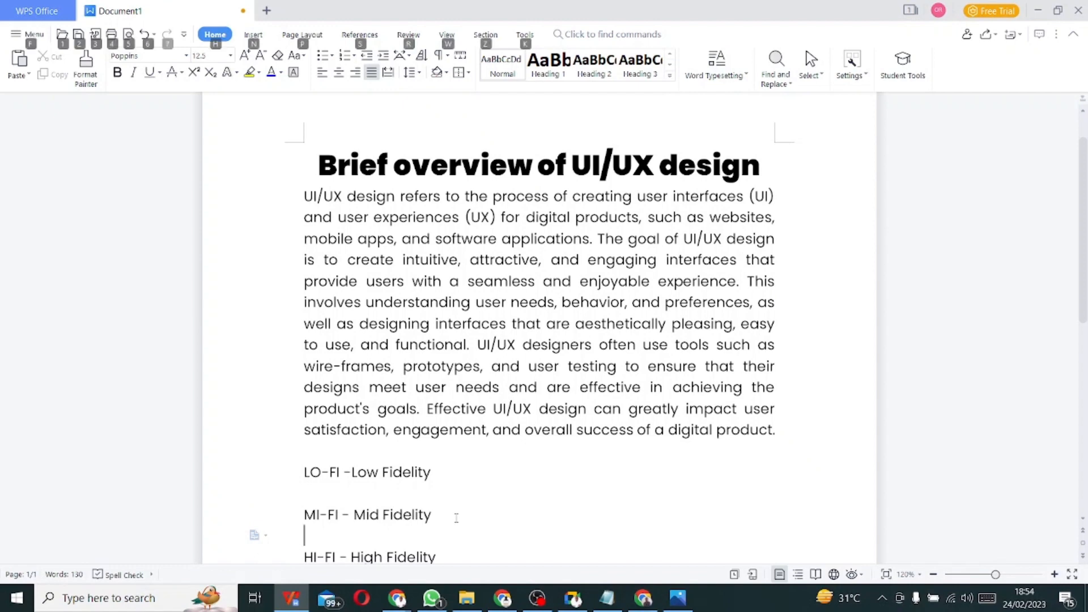
pyautogui.click(458, 514)
pyautogui.hotkey('alt', 'Tab')
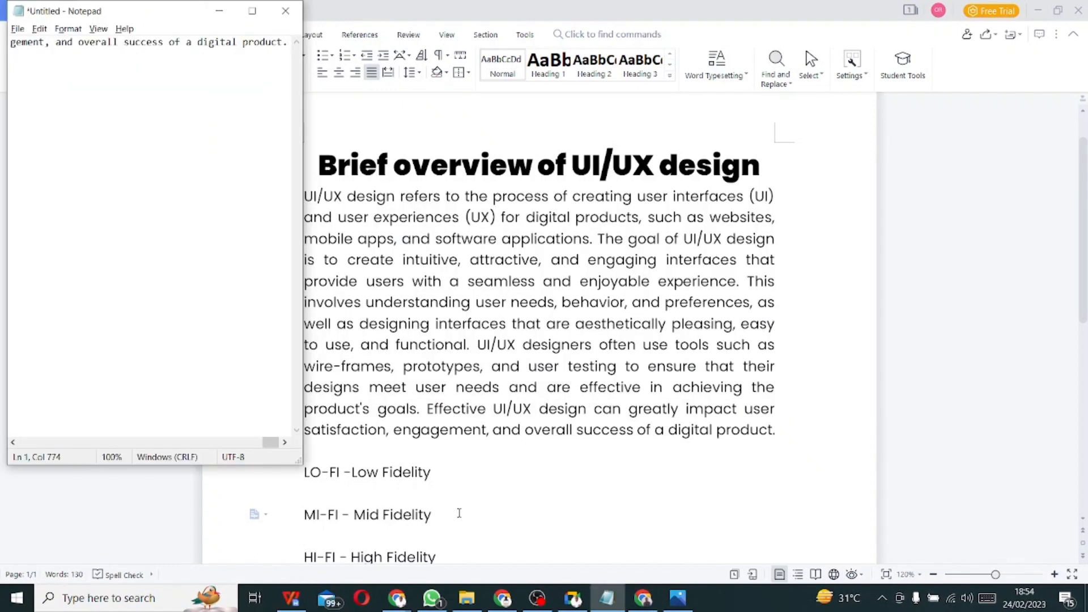
pyautogui.hotkey('alt', 'Tab')
pyautogui.hotkey('alt', 'Tab')
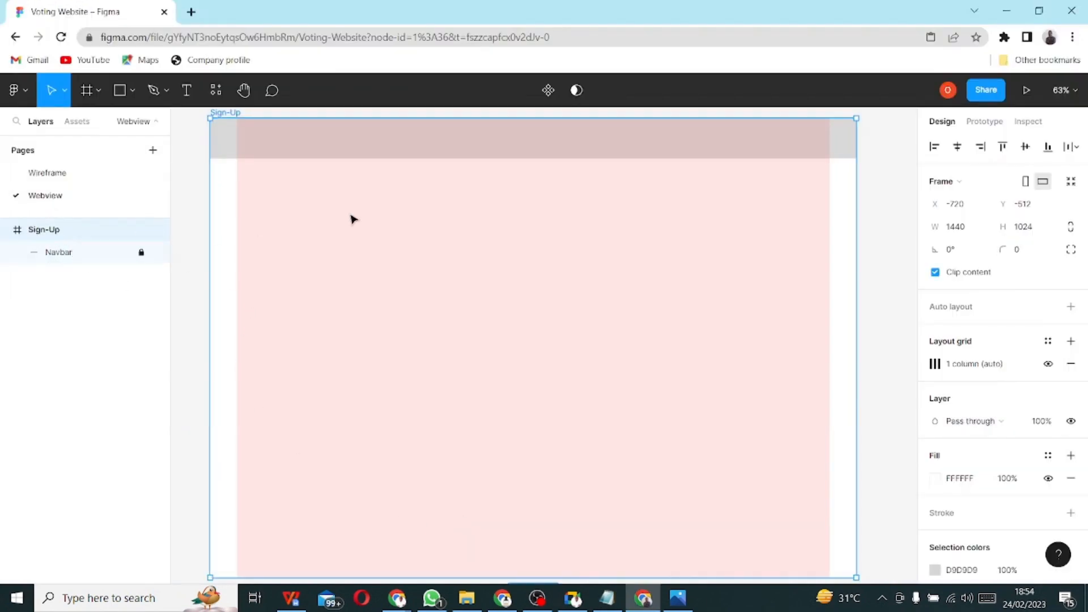
# - Add a 'Logo' text box near the left end of the grey navbar
pyautogui.click(191, 98)
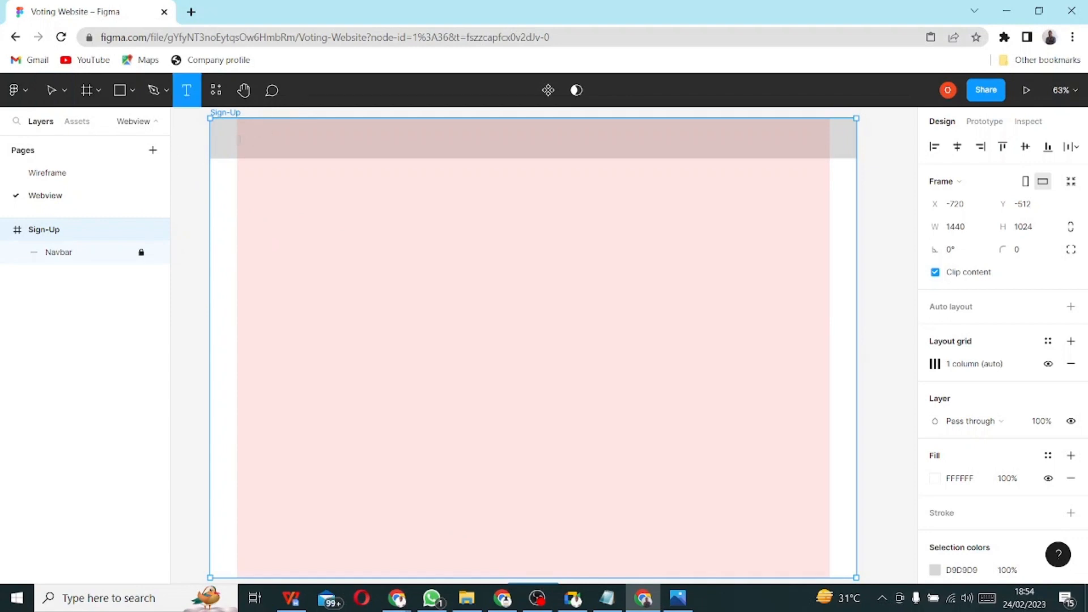
pyautogui.click(239, 139)
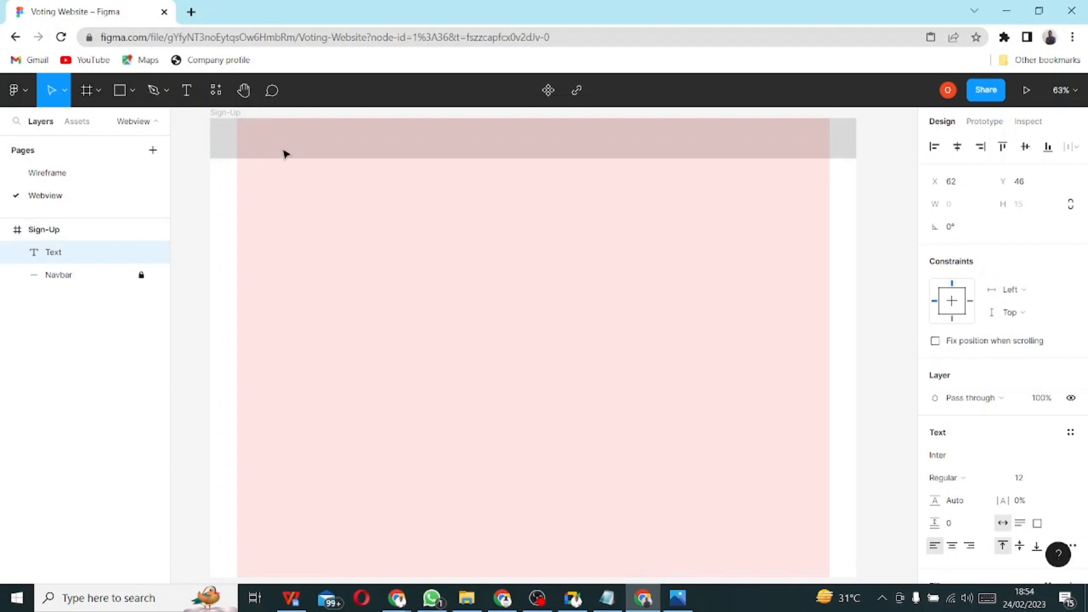
pyautogui.write('LOg')
pyautogui.press('BackSpace')
pyautogui.press('BackSpace')
pyautogui.press('BackSpace')
pyautogui.write('ogo')
pyautogui.press('Escape')
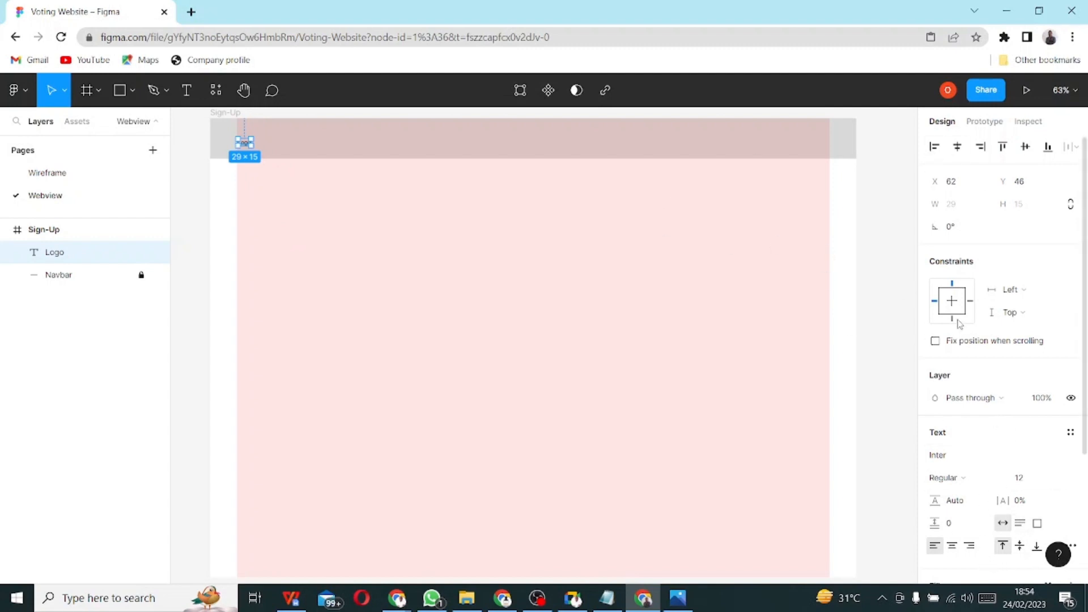
# - Set the Logo text to size 40 and Black weight, moving it up in the navbar
pyautogui.scroll(-3, 949, 437)
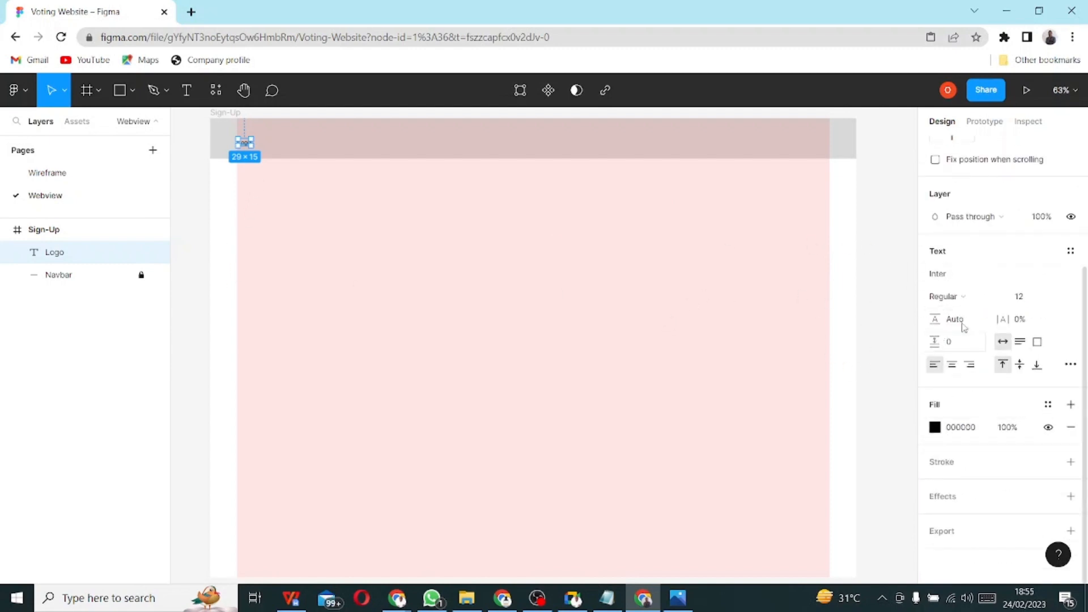
pyautogui.click(1065, 297)
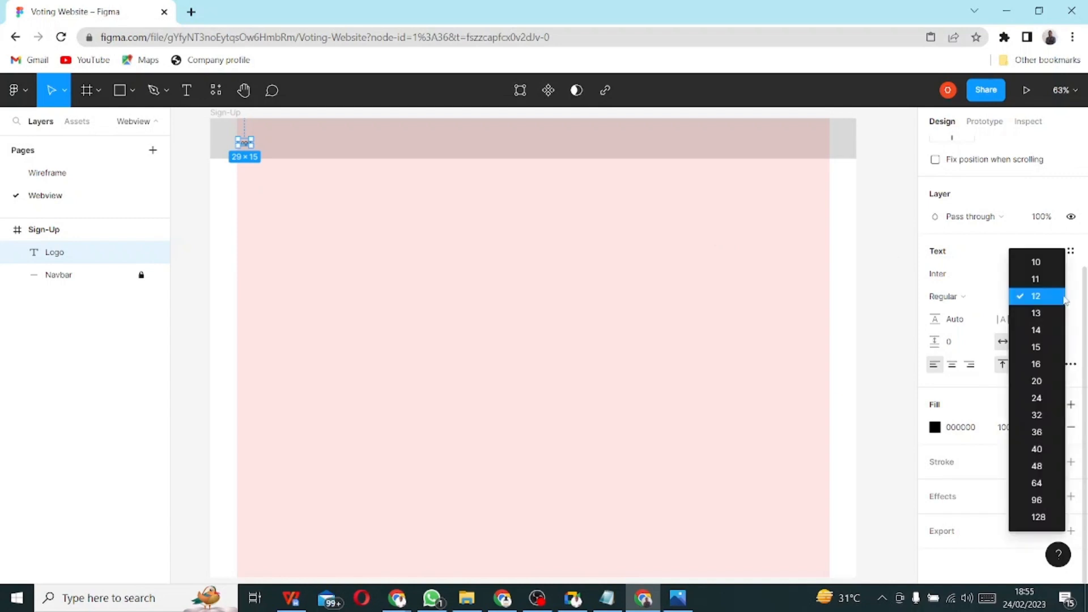
pyautogui.click(1040, 449)
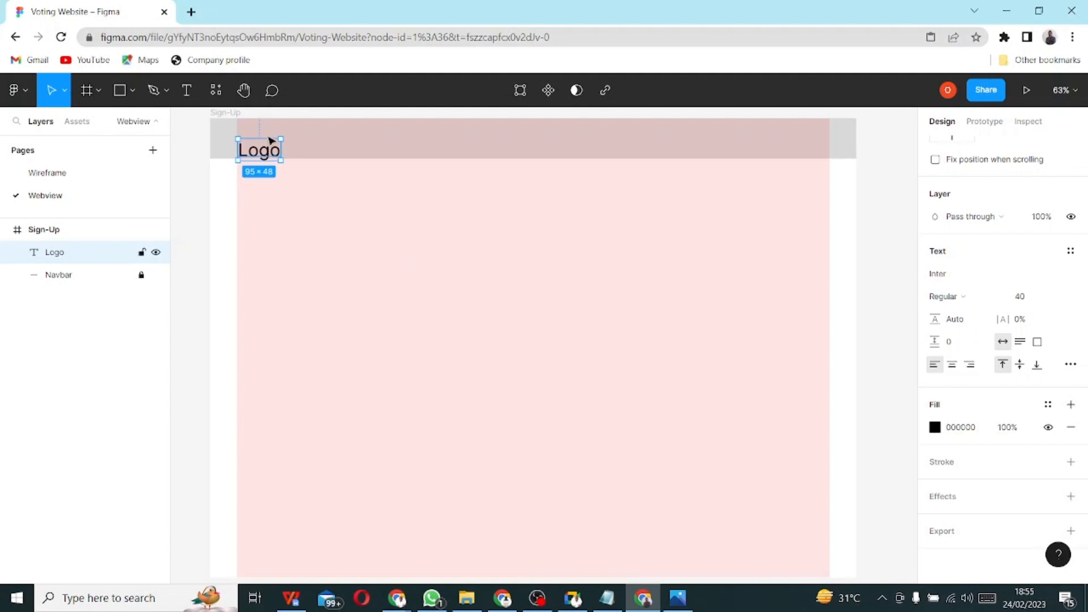
pyautogui.moveTo(271, 140); pyautogui.dragTo(267, 138)
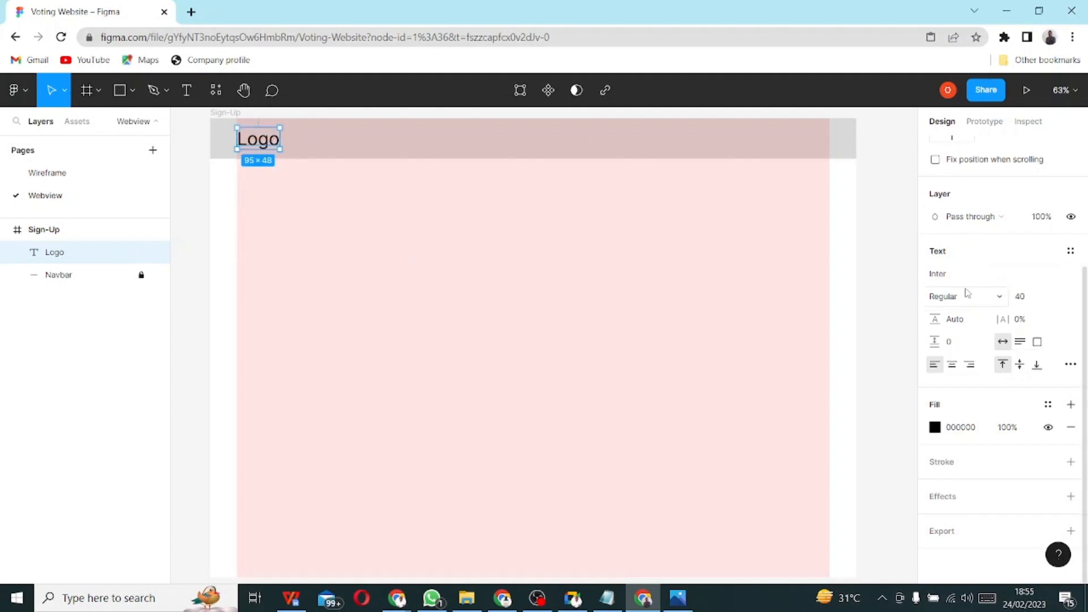
pyautogui.click(966, 303)
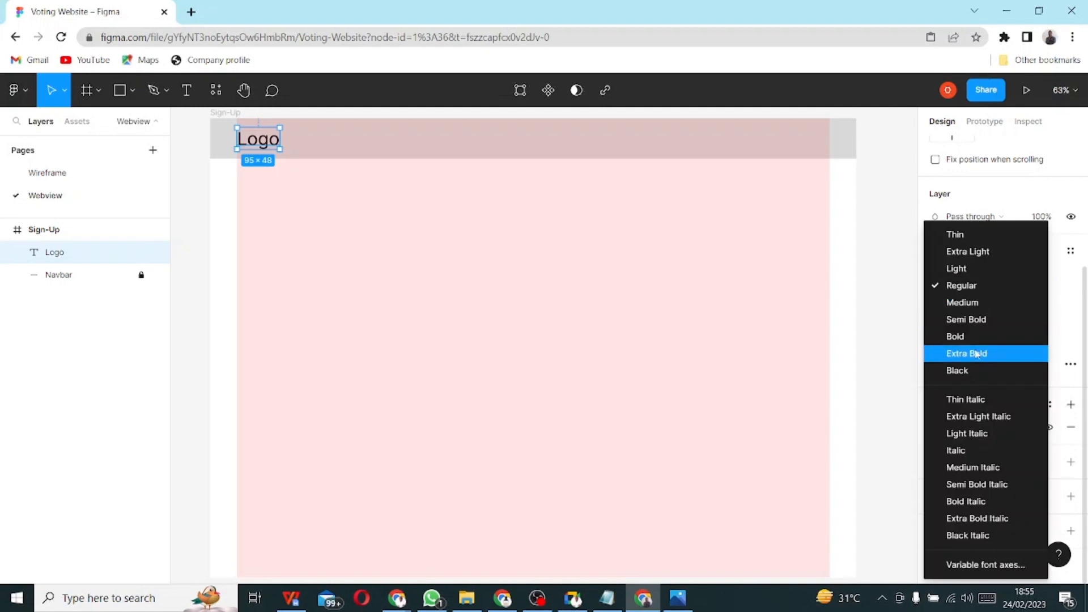
pyautogui.click(973, 370)
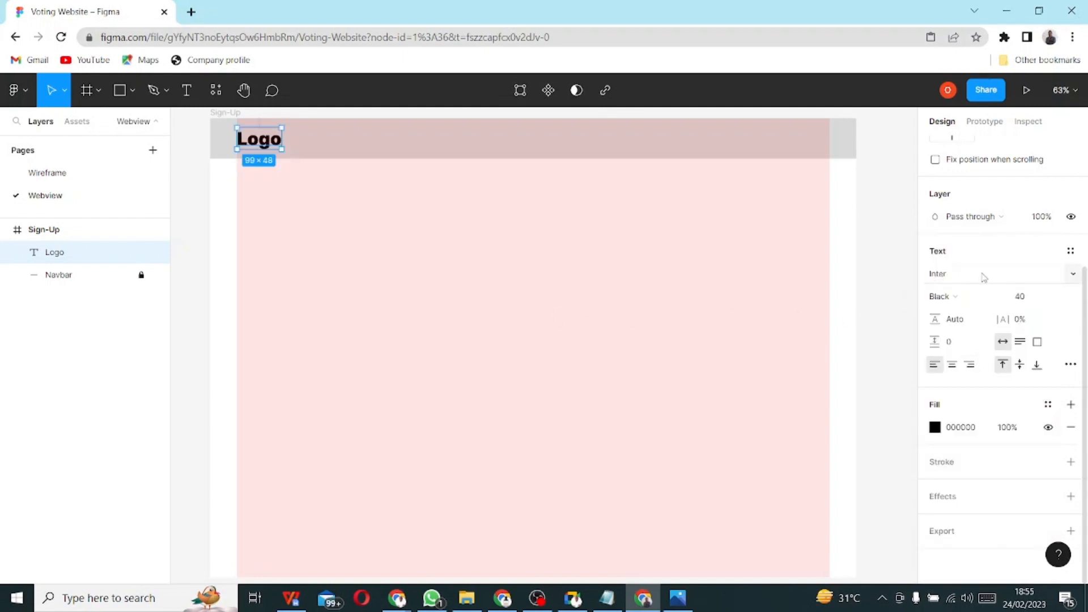
# - Switch the Logo font family to Poppins and nudge it to sit centred in the navbar
pyautogui.click(1073, 278)
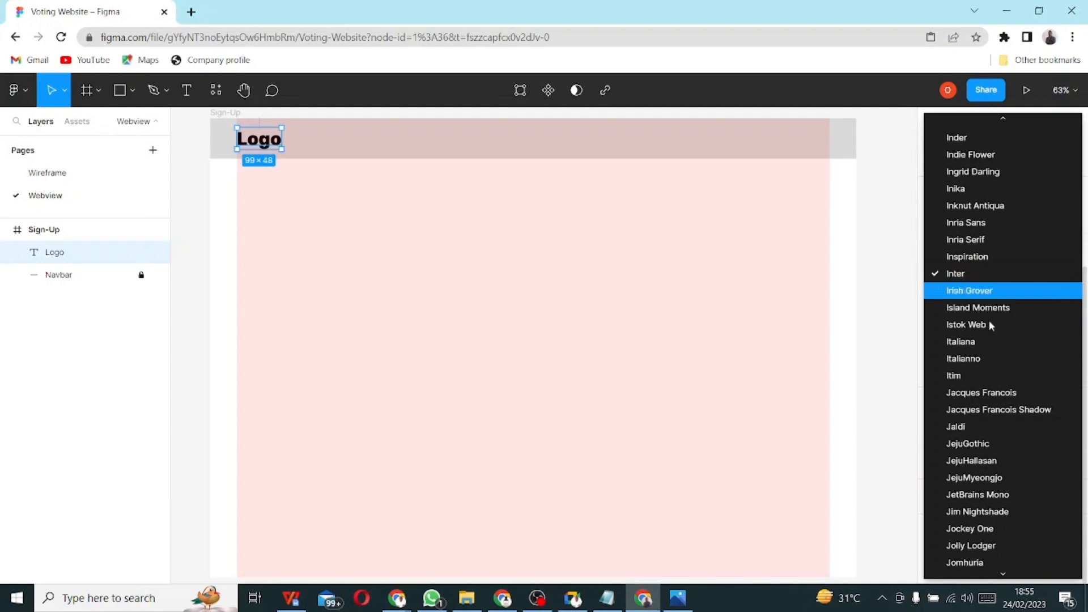
pyautogui.scroll(-4, 992, 516)
pyautogui.scroll(12, 996, 503)
pyautogui.scroll(15, 995, 502)
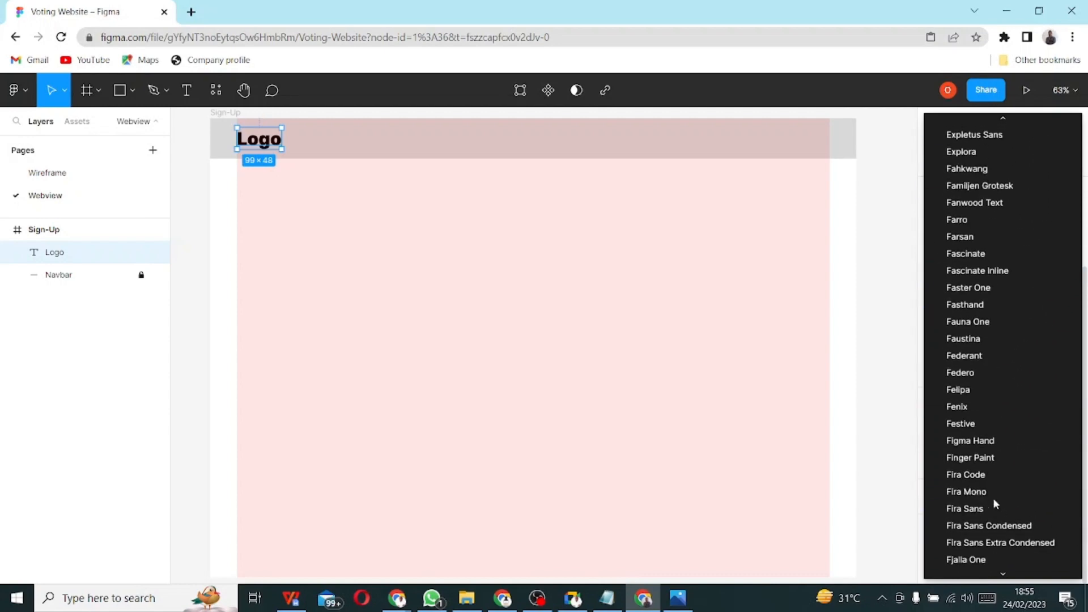
pyautogui.scroll(-1, 994, 502)
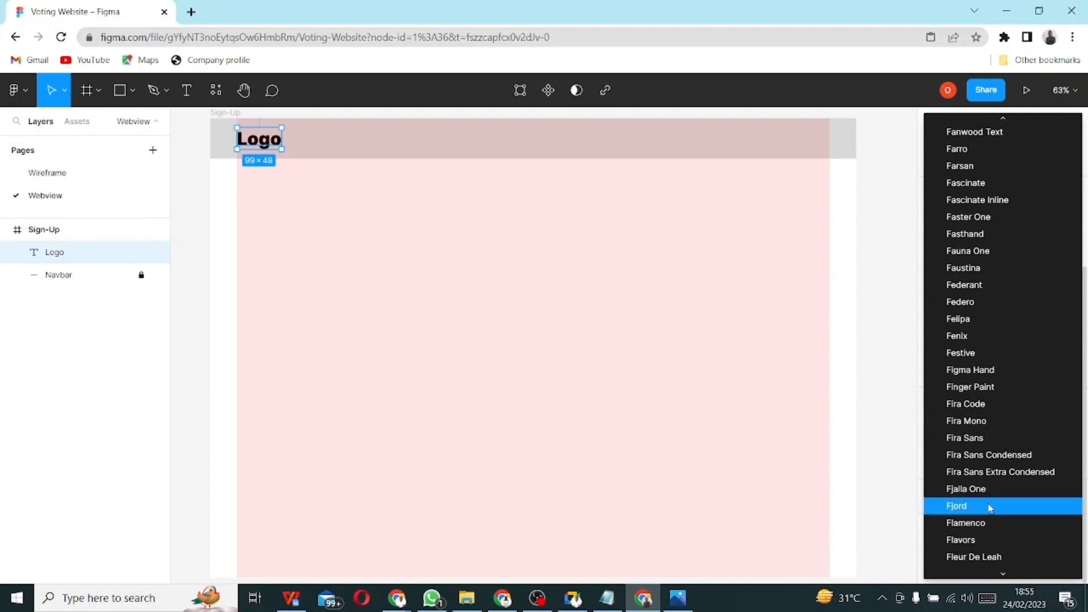
pyautogui.scroll(10, 980, 440)
pyautogui.scroll(5, 979, 441)
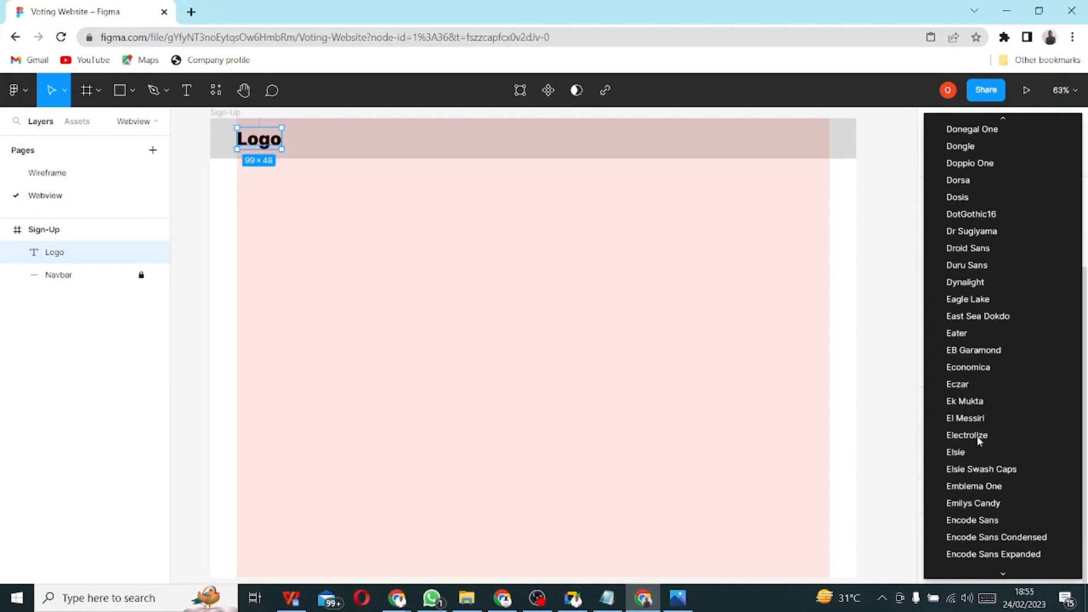
pyautogui.scroll(12, 983, 448)
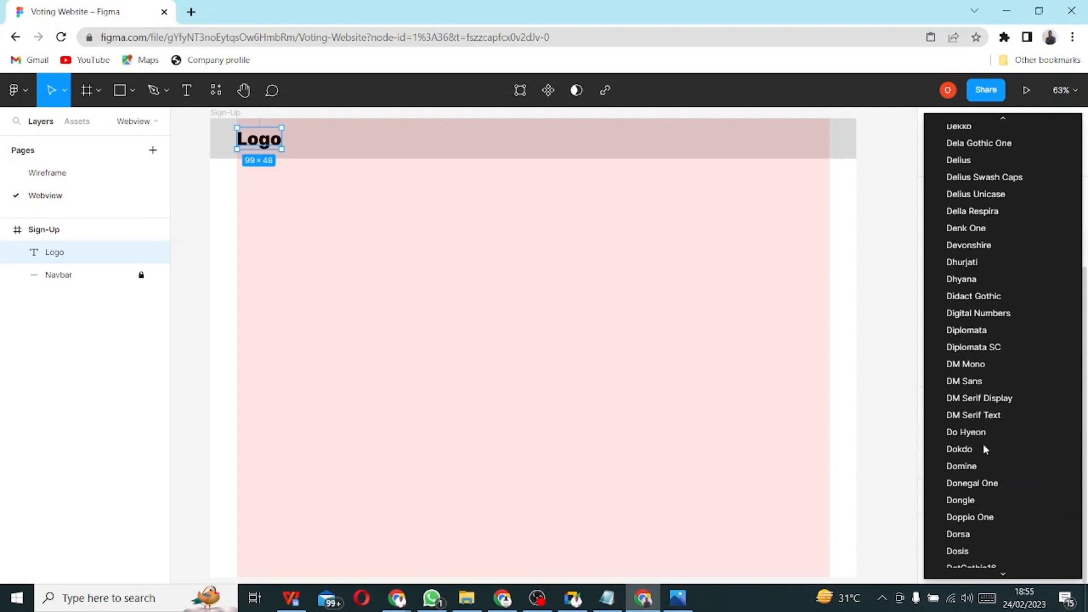
pyautogui.scroll(13, 985, 449)
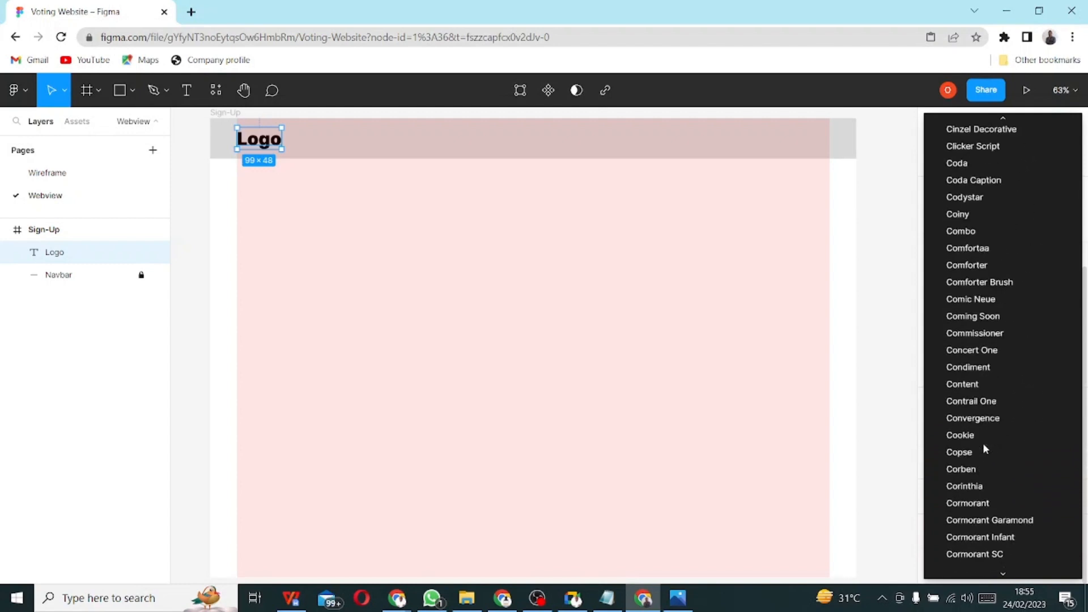
pyautogui.press('p')
pyautogui.scroll(1, 983, 447)
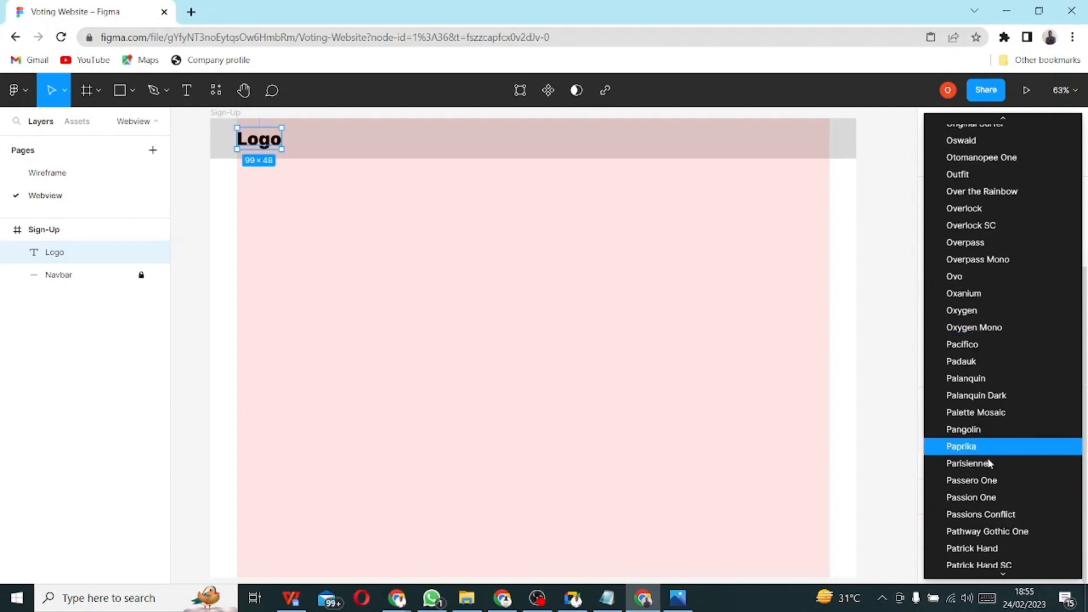
pyautogui.scroll(-2, 989, 484)
pyautogui.scroll(-5, 993, 470)
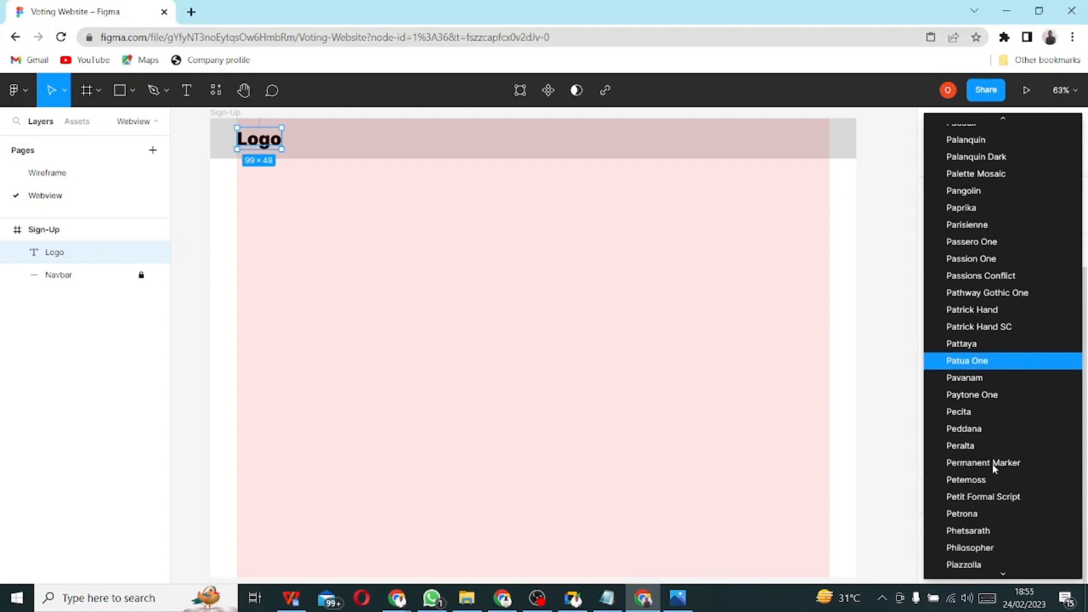
pyautogui.scroll(-10, 1014, 481)
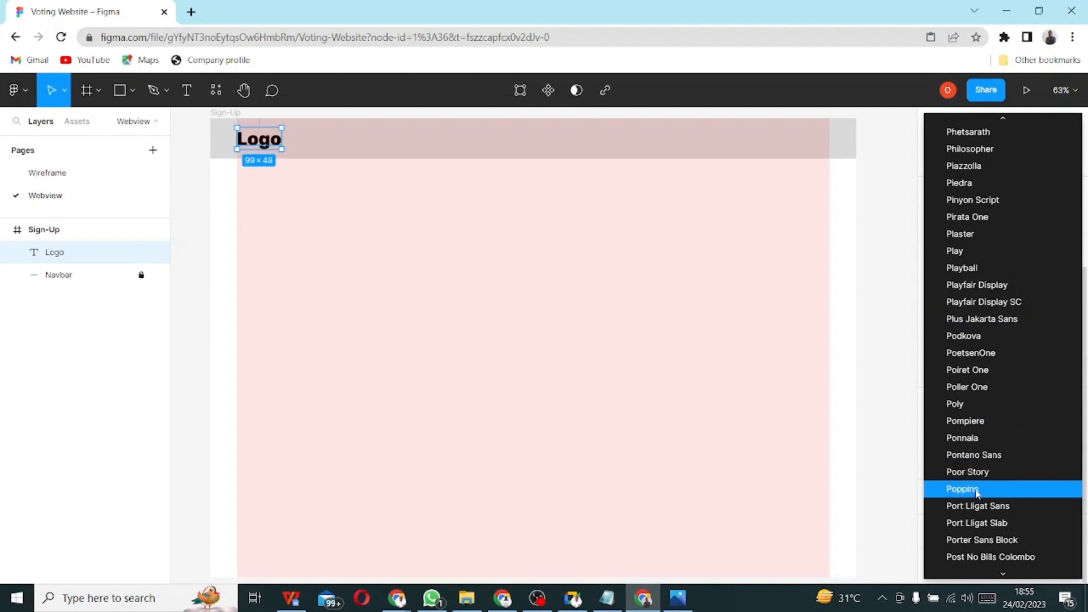
pyautogui.click(976, 489)
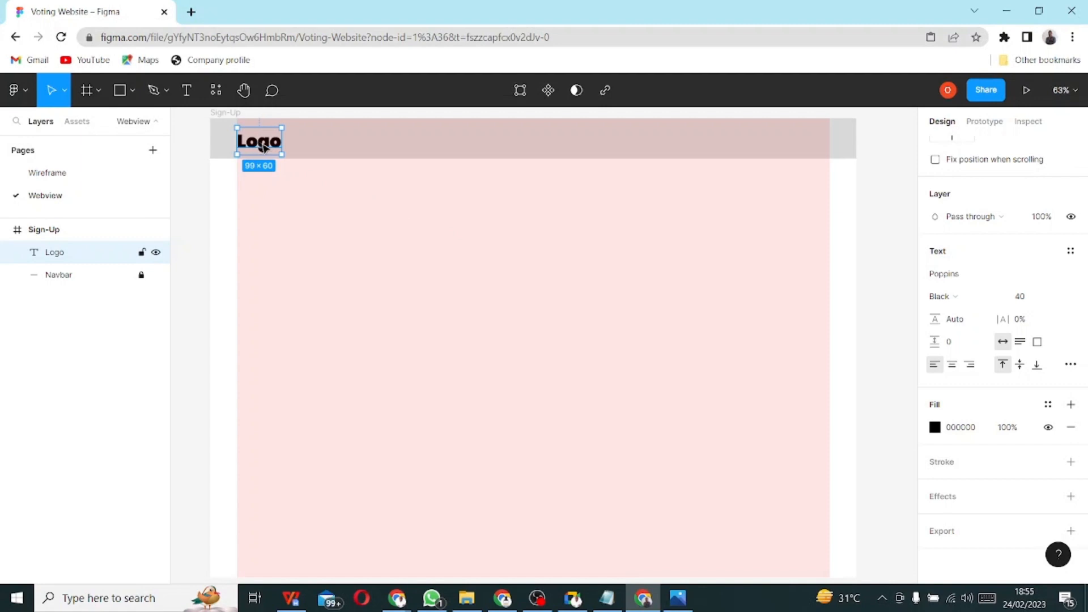
pyautogui.moveTo(262, 146); pyautogui.dragTo(263, 144)
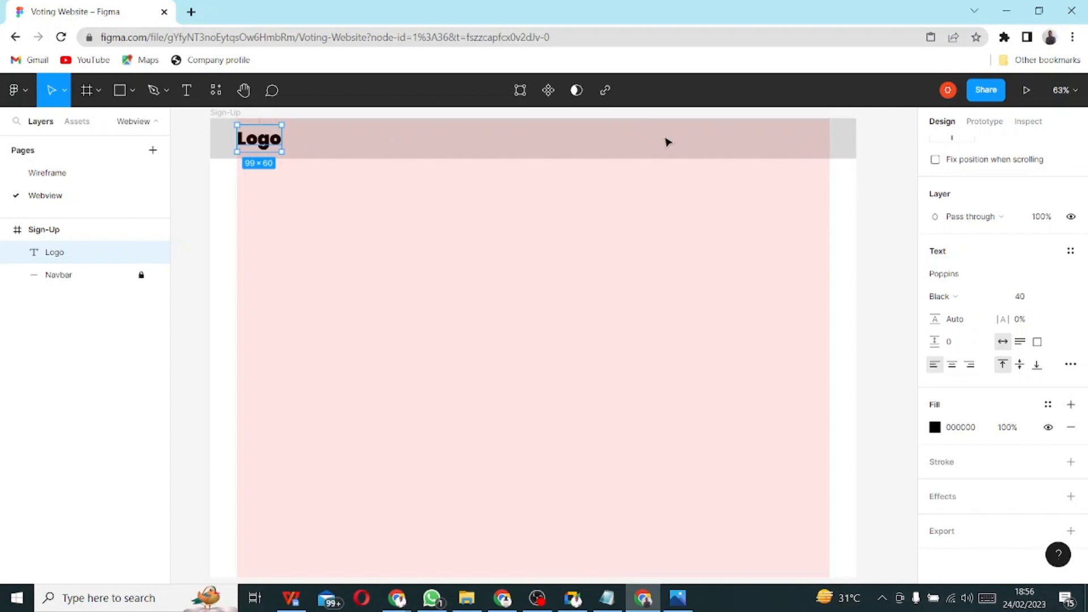
# - Add a 'Home' text box on the right side of the navbar
pyautogui.click(188, 90)
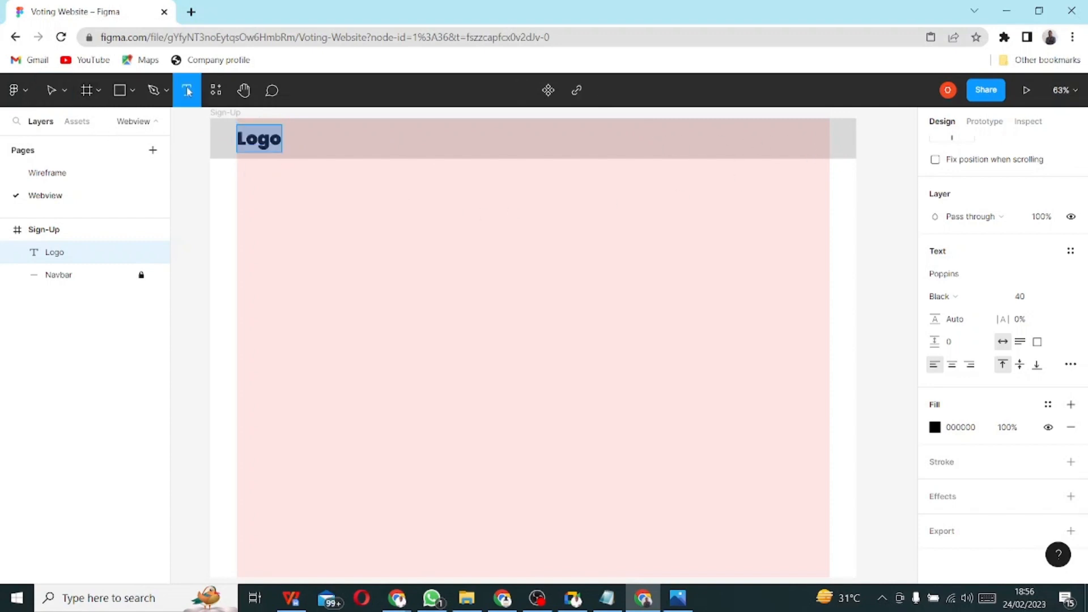
pyautogui.click(604, 138)
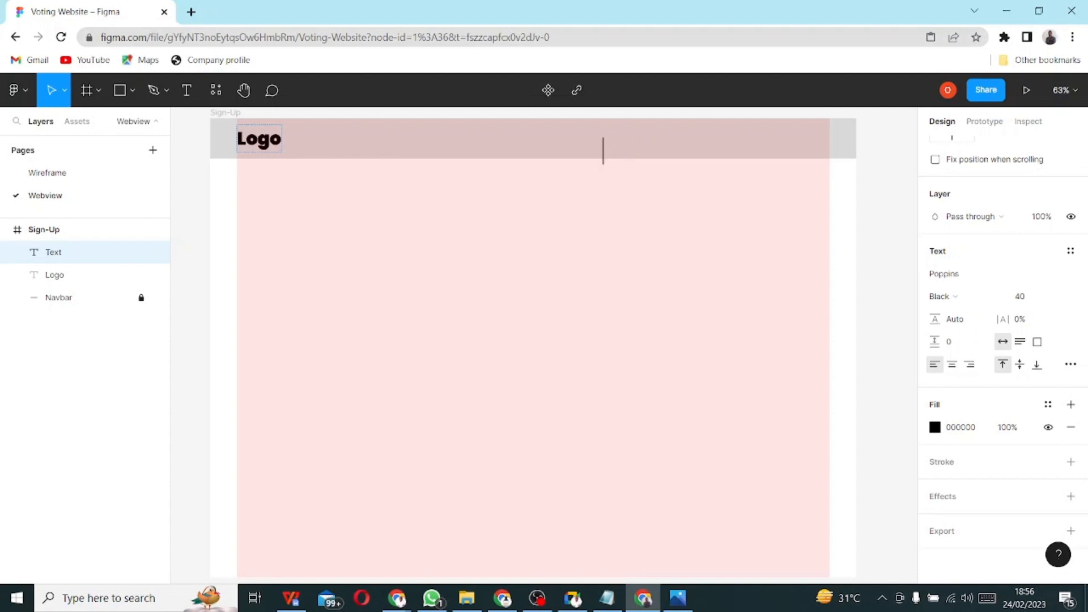
pyautogui.write('Ho,e')
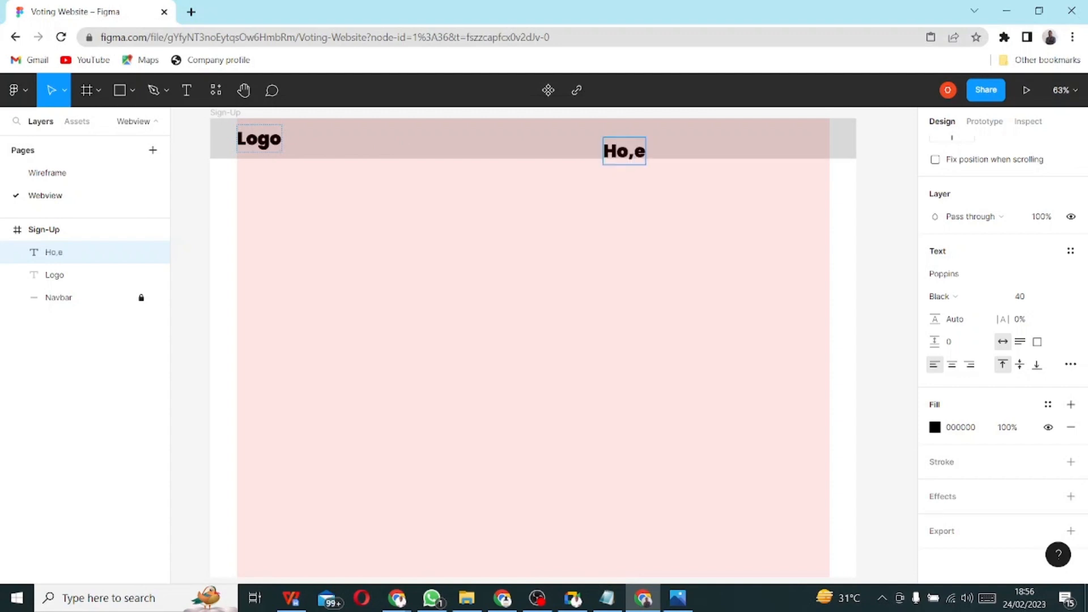
pyautogui.press('BackSpace')
pyautogui.press('BackSpace')
pyautogui.press('BackSpace')
pyautogui.write('ome')
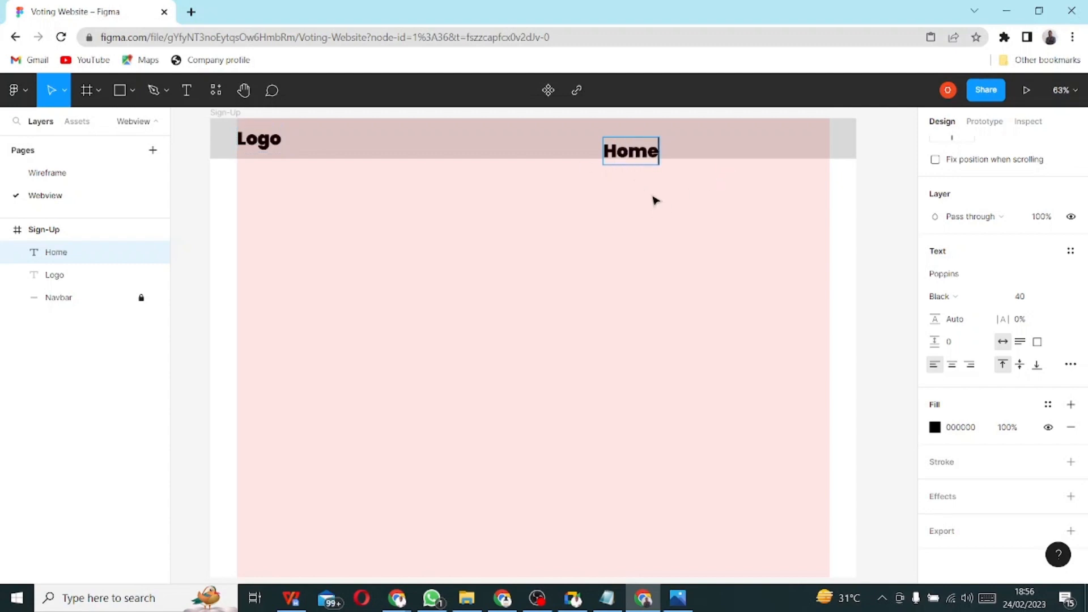
# - Set the Home text to font size 20 and Regular weight
pyautogui.click(632, 157)
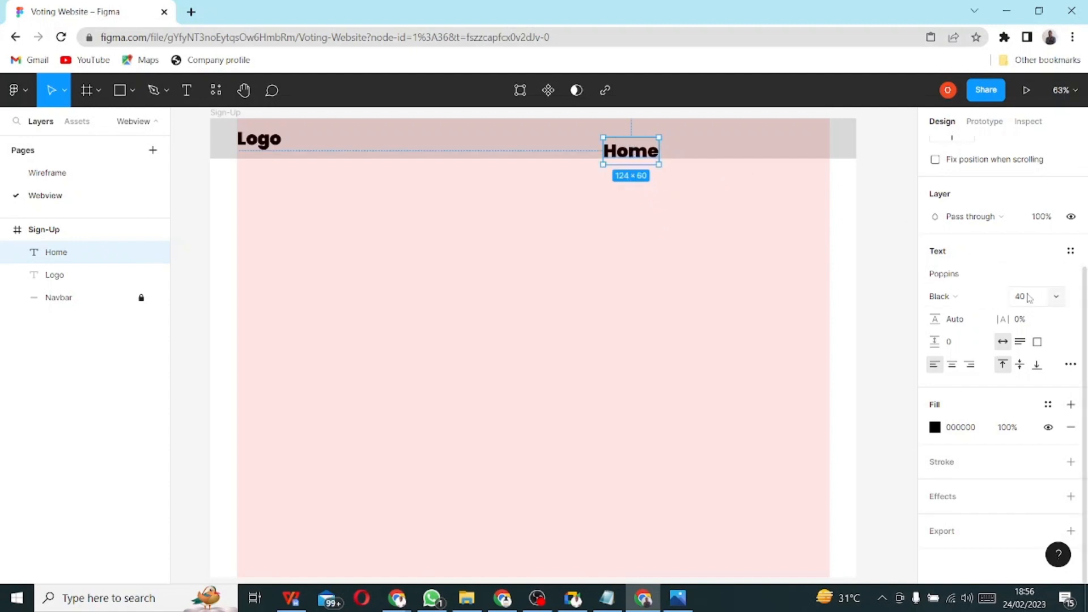
pyautogui.click(1054, 300)
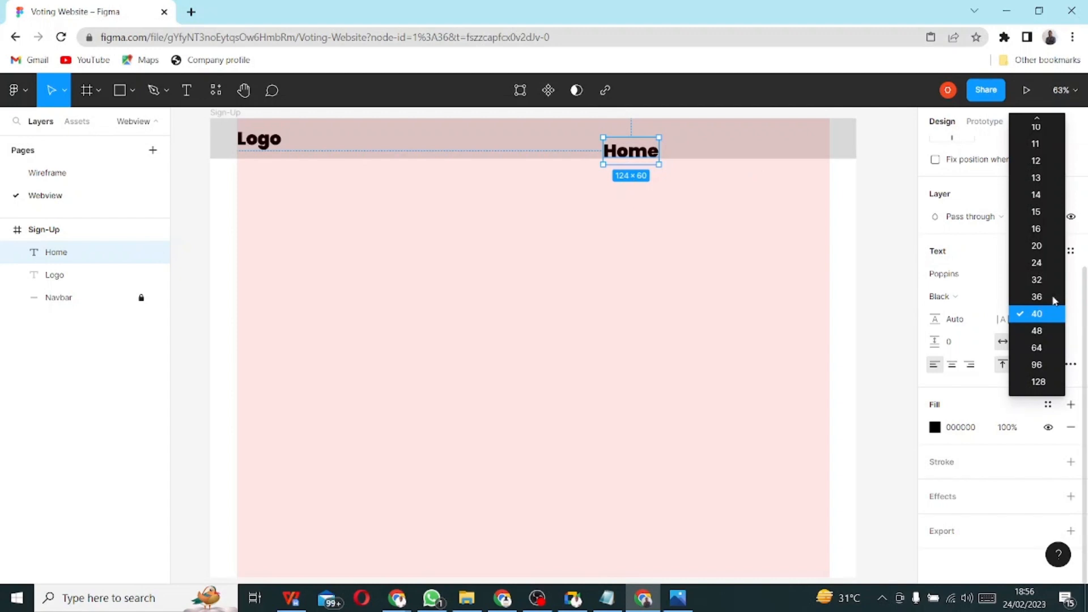
pyautogui.click(1055, 163)
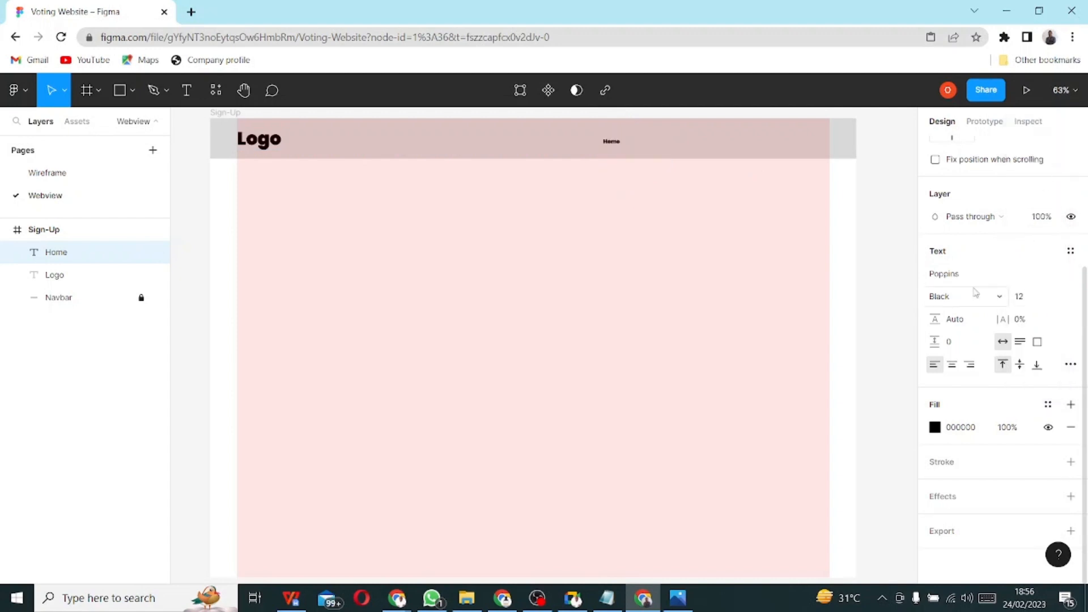
pyautogui.click(1029, 297)
pyautogui.click(1058, 299)
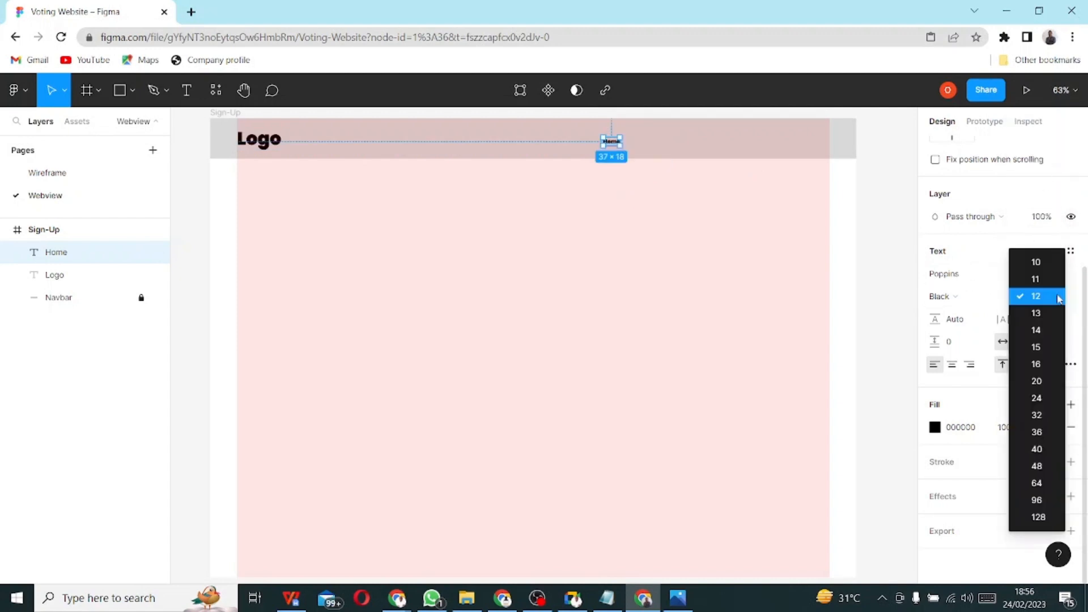
pyautogui.click(1046, 346)
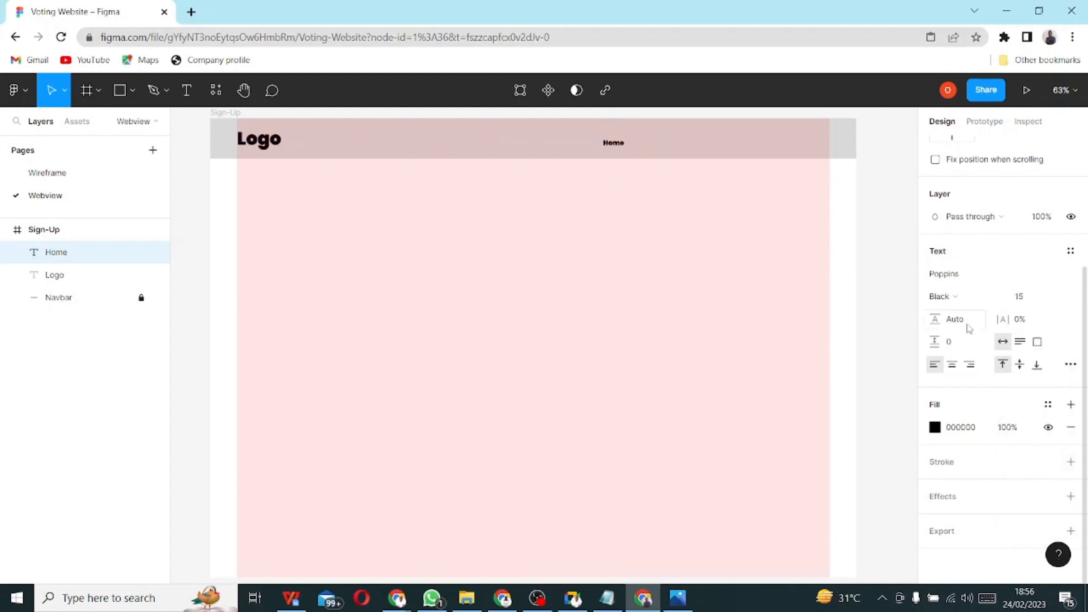
pyautogui.click(1059, 298)
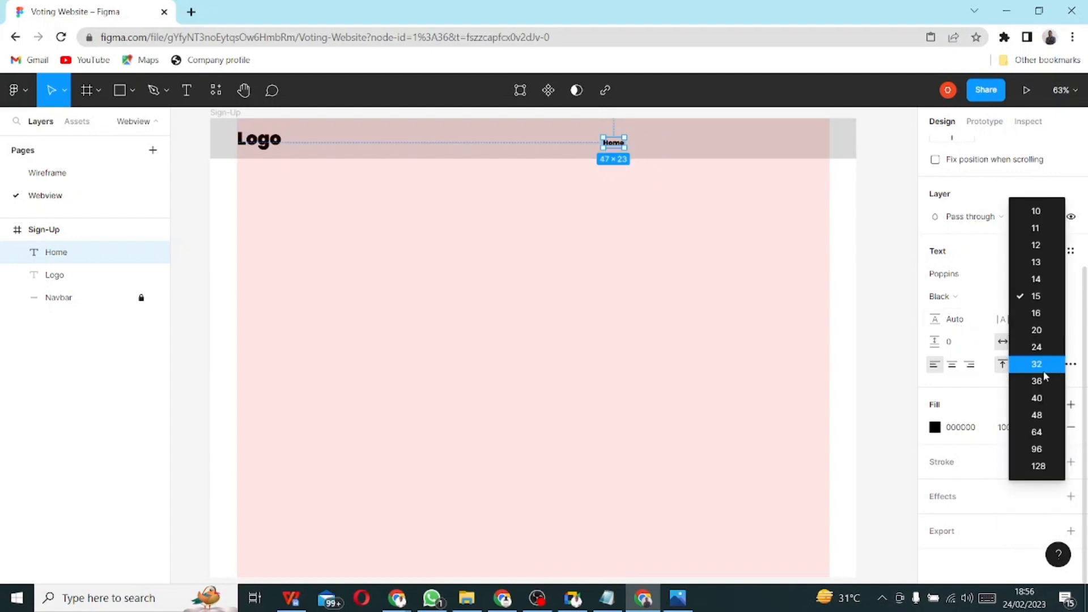
pyautogui.click(1041, 331)
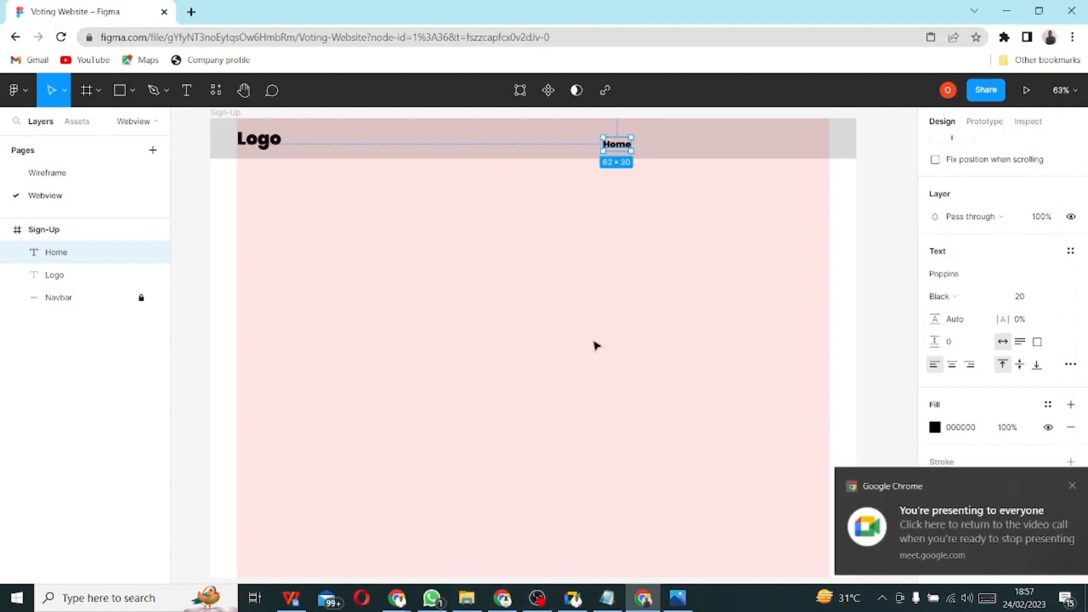
pyautogui.click(956, 297)
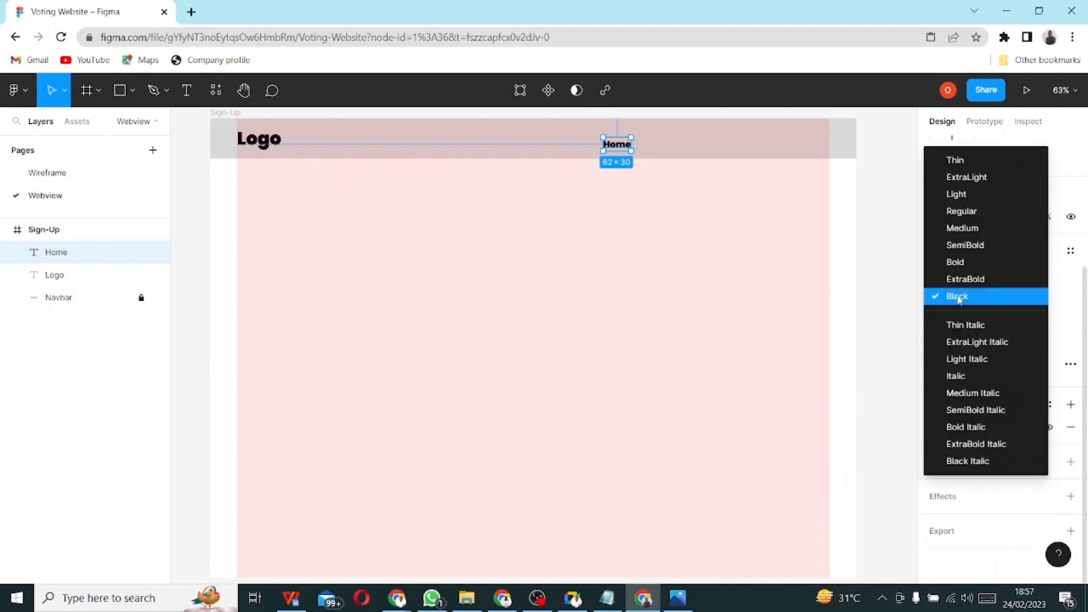
pyautogui.click(986, 216)
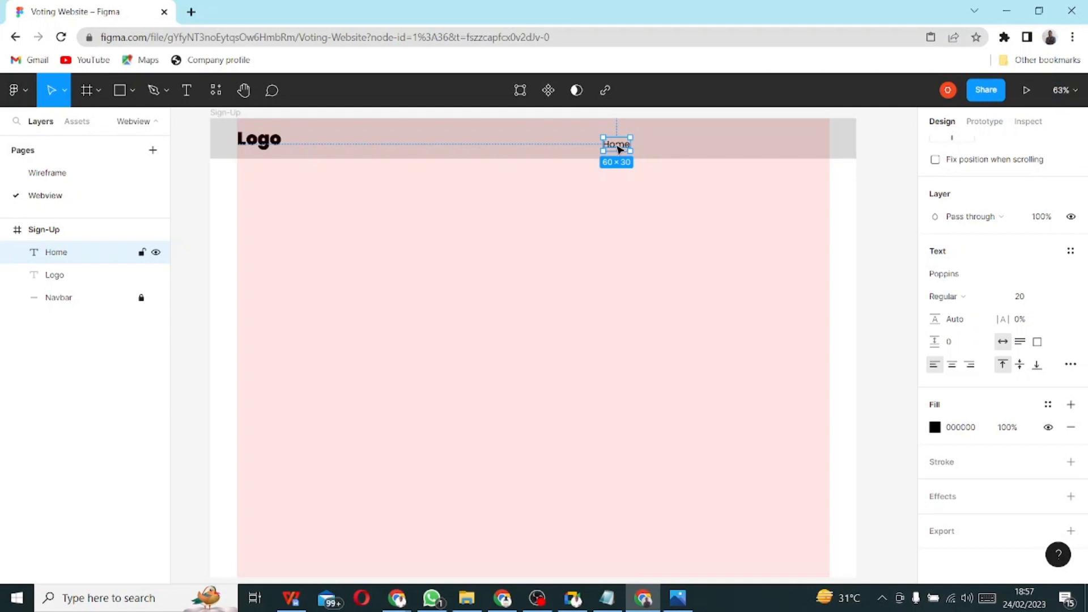
# - Line Home up with the Logo and duplicate it into three Home texts
pyautogui.moveTo(621, 149); pyautogui.dragTo(622, 145)
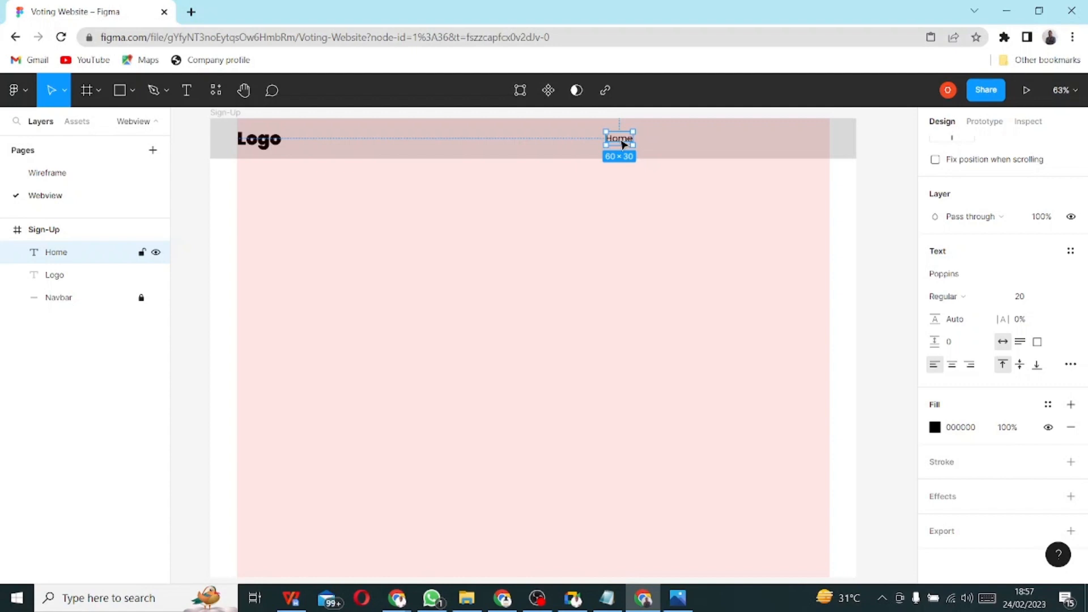
pyautogui.moveTo(622, 145); pyautogui.dragTo(663, 145)
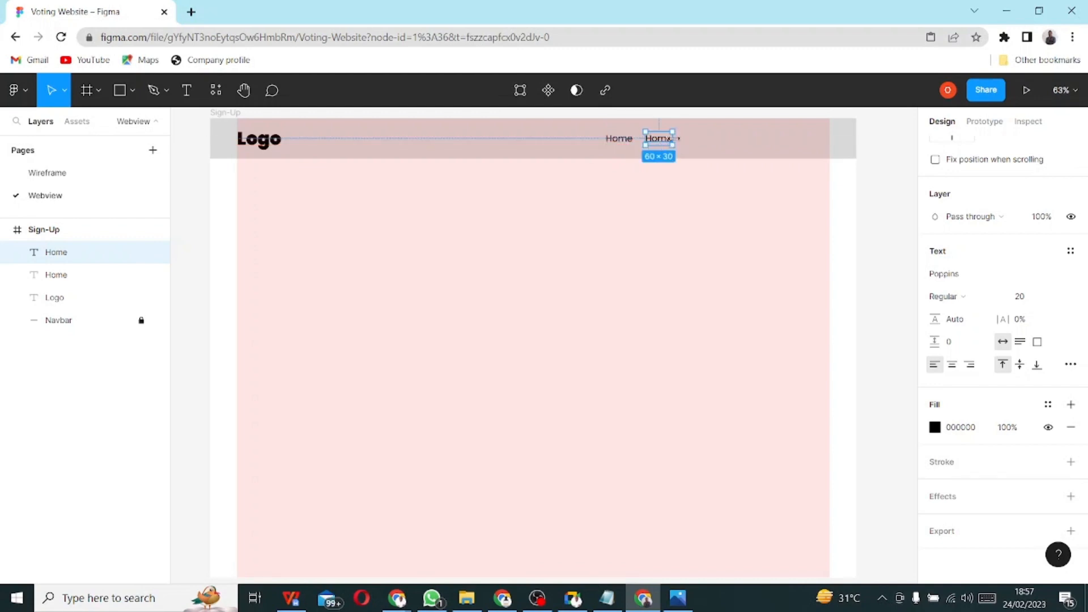
pyautogui.hotkey('ctrl', 'd')
pyautogui.scroll(1, 674, 138)
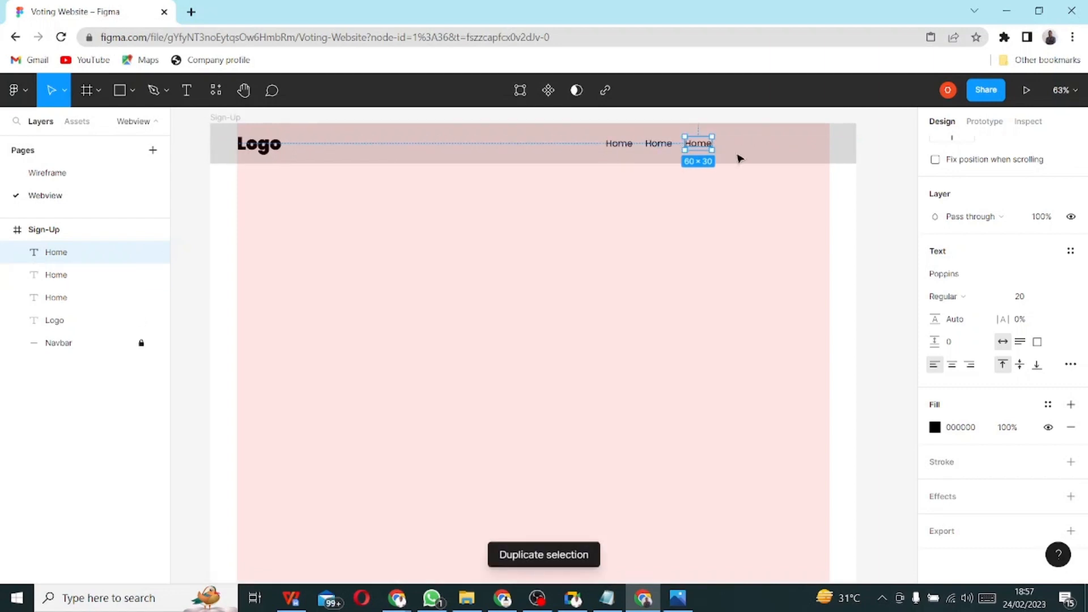
# - Shift all three Home texts together to the navbar's right edge
pyautogui.click(619, 145)
pyautogui.keyDown('shift'); pyautogui.click(658, 146); pyautogui.keyUp('shift')
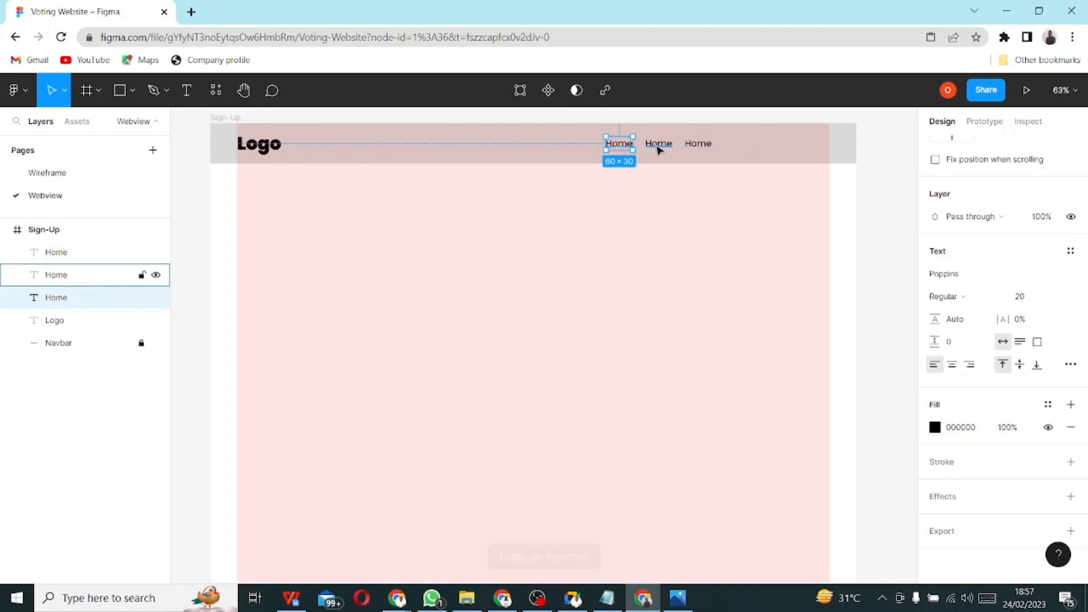
pyautogui.keyDown('shift'); pyautogui.click(703, 144); pyautogui.keyUp('shift')
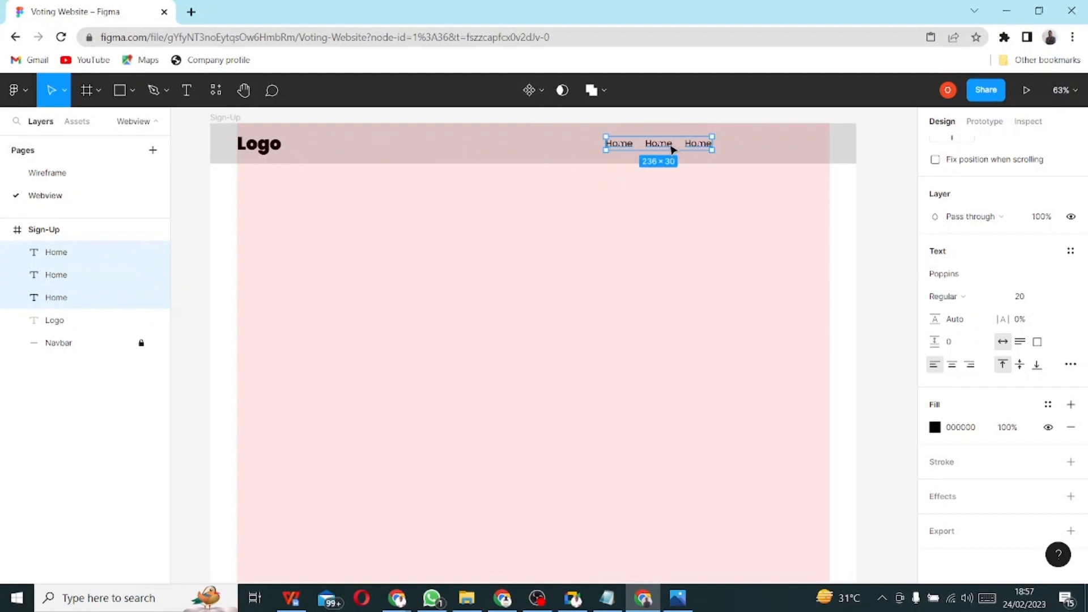
pyautogui.moveTo(672, 149); pyautogui.dragTo(790, 147)
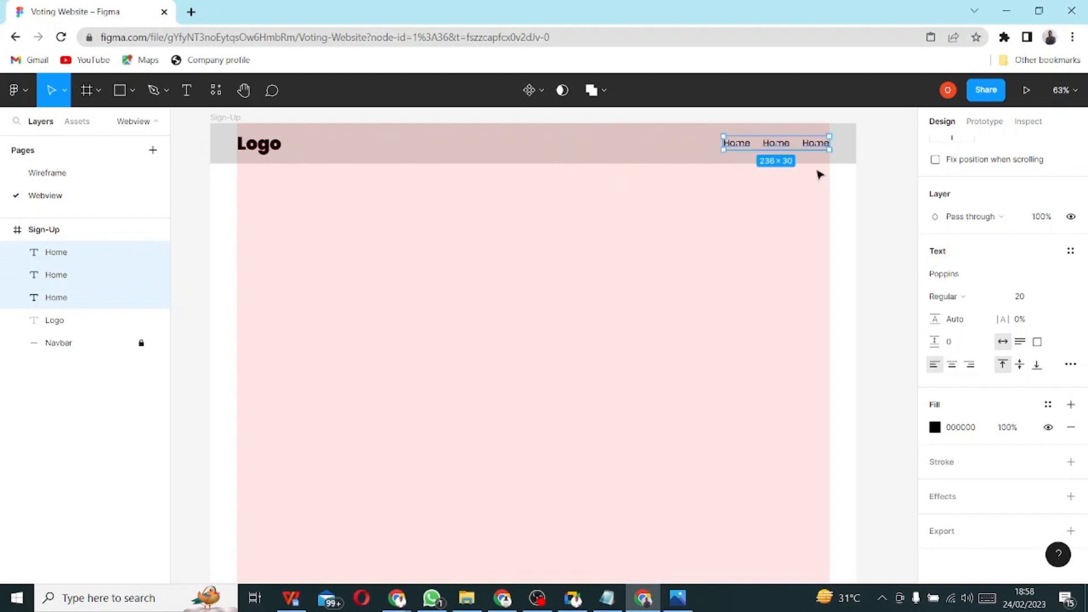
pyautogui.click(761, 153)
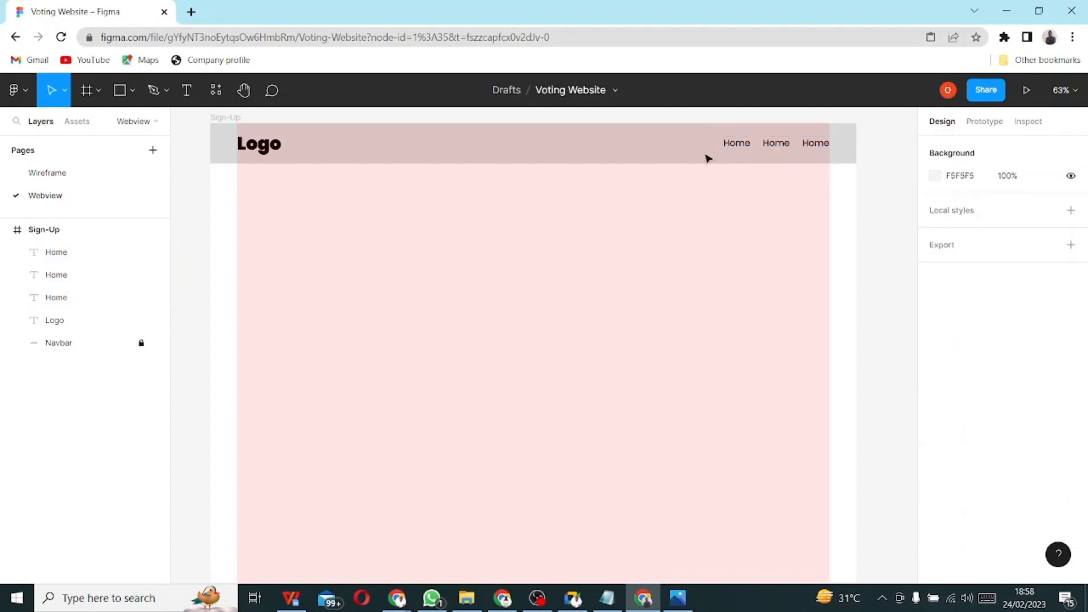
# - Spread the three Home texts further apart, undoing the last small shift
pyautogui.click(778, 145)
pyautogui.keyDown('shift'); pyautogui.click(744, 147); pyautogui.keyUp('shift')
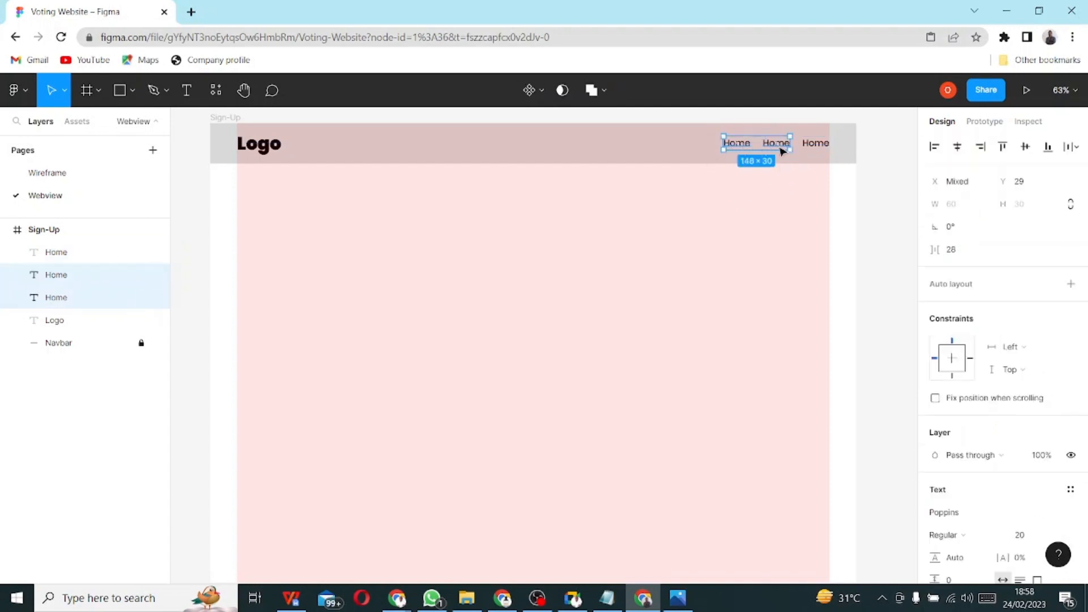
pyautogui.keyDown('shift'); pyautogui.click(816, 145); pyautogui.keyUp('shift')
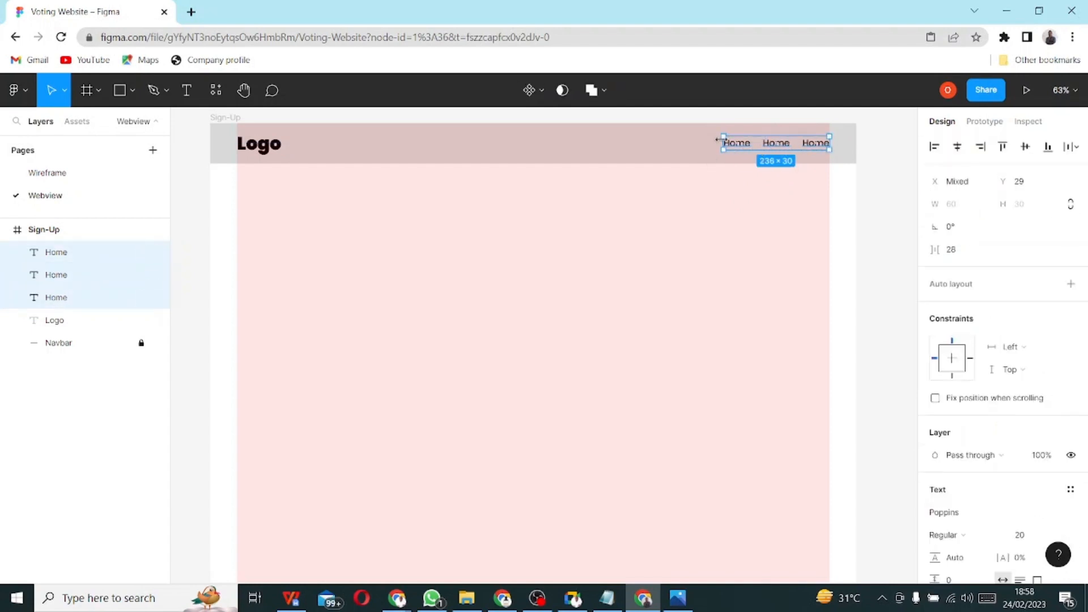
pyautogui.moveTo(717, 140); pyautogui.dragTo(646, 144)
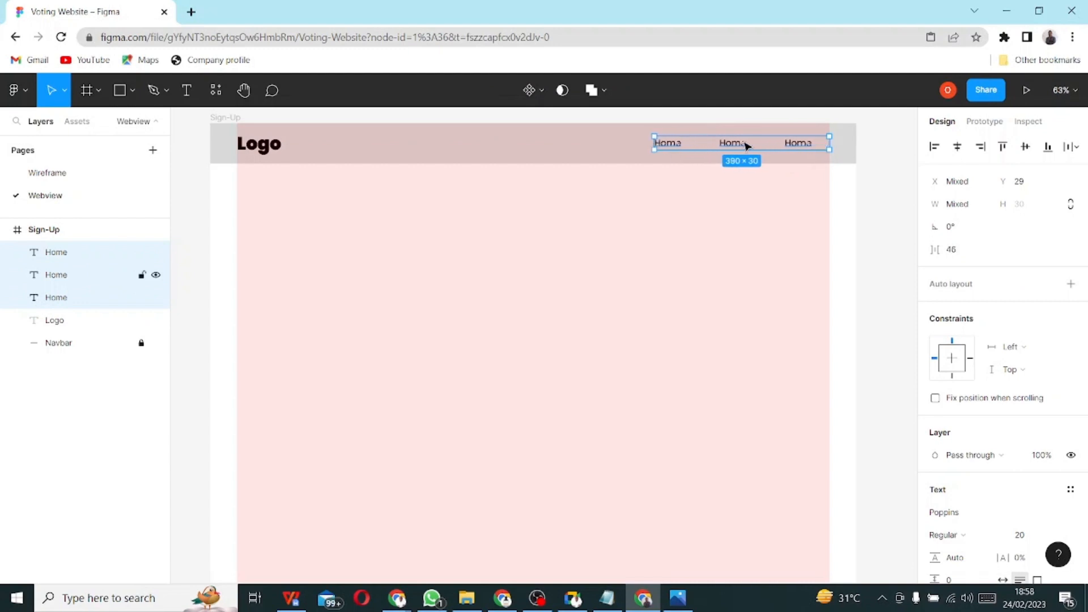
pyautogui.moveTo(747, 147); pyautogui.dragTo(754, 145)
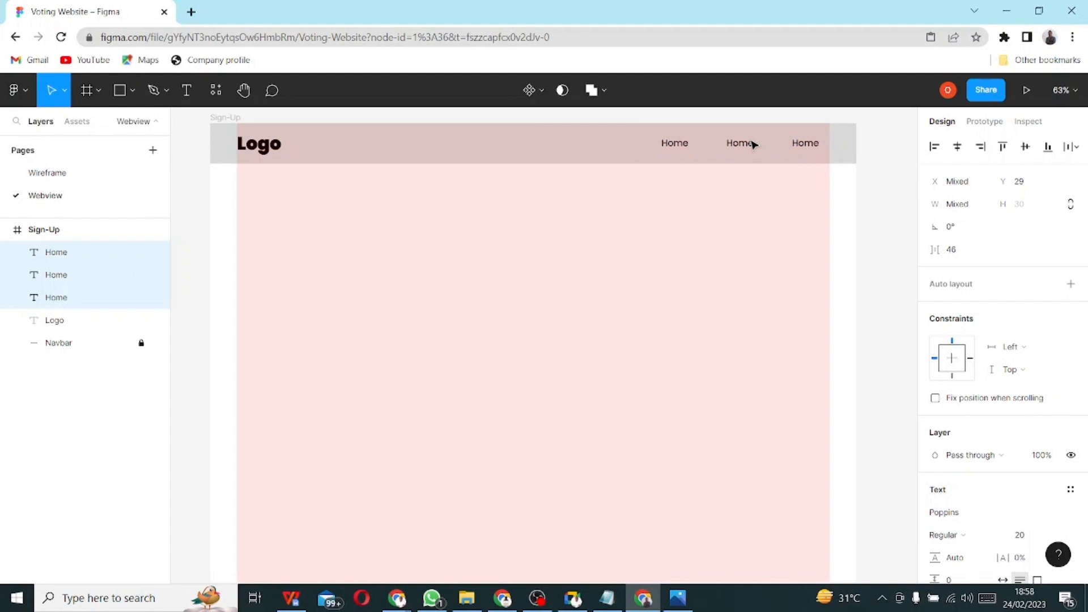
pyautogui.hotkey('ctrl', 'z')
# - Move the first and second Home texts individually further left along the navbar
pyautogui.click(728, 188)
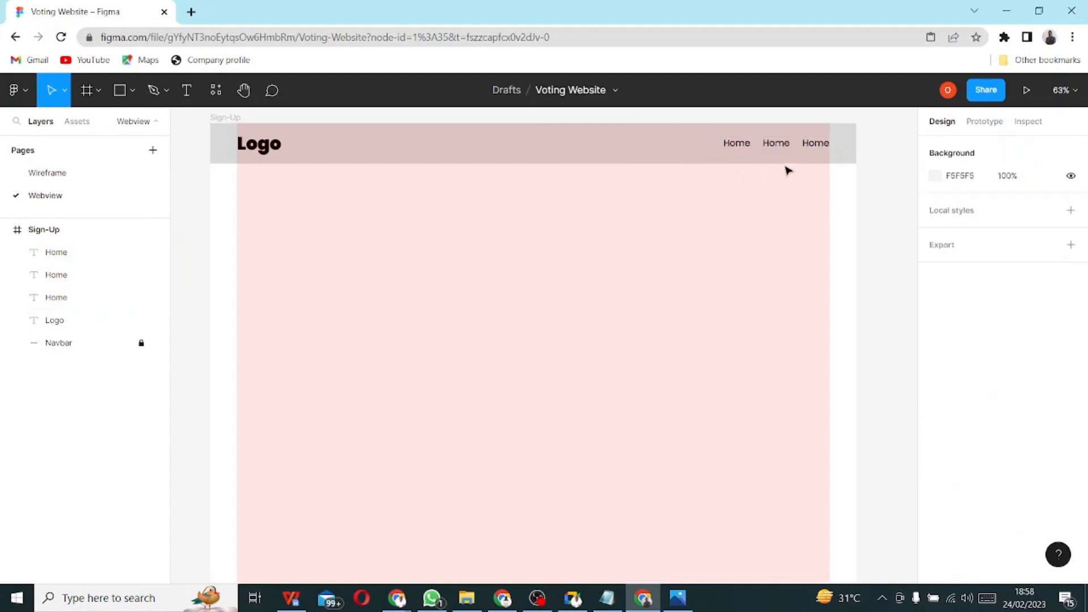
pyautogui.click(738, 148)
pyautogui.moveTo(740, 147); pyautogui.dragTo(655, 151)
pyautogui.click(761, 145)
pyautogui.moveTo(761, 145)
pyautogui.mouseDown()
pyautogui.moveTo(746, 145)
pyautogui.moveTo(756, 144)
pyautogui.mouseUp()
pyautogui.click(658, 149)
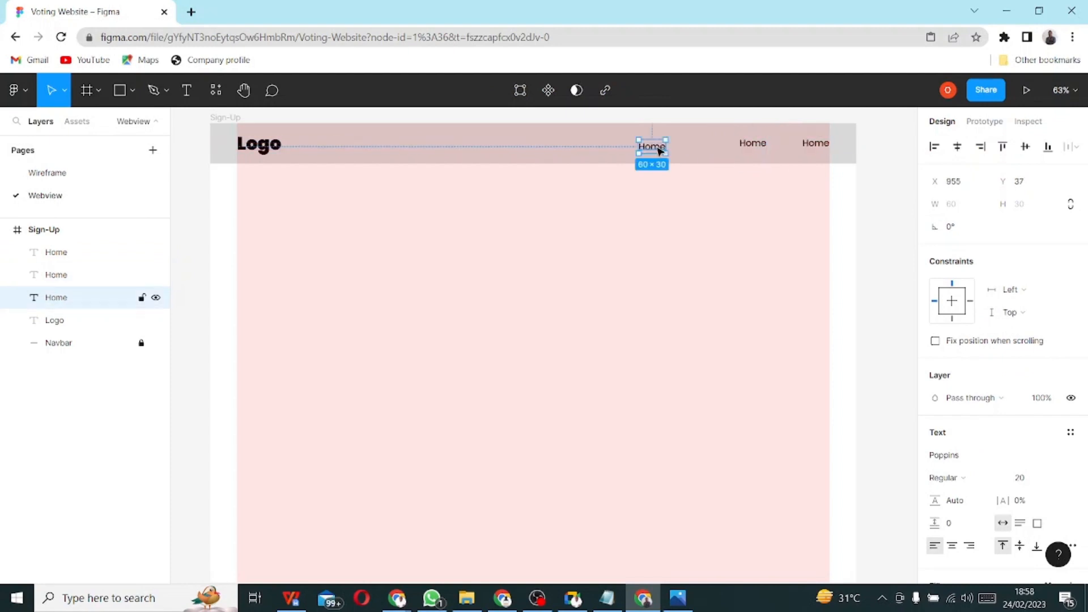
pyautogui.doubleClick(659, 149)
pyautogui.press('Escape')
pyautogui.click(678, 598)
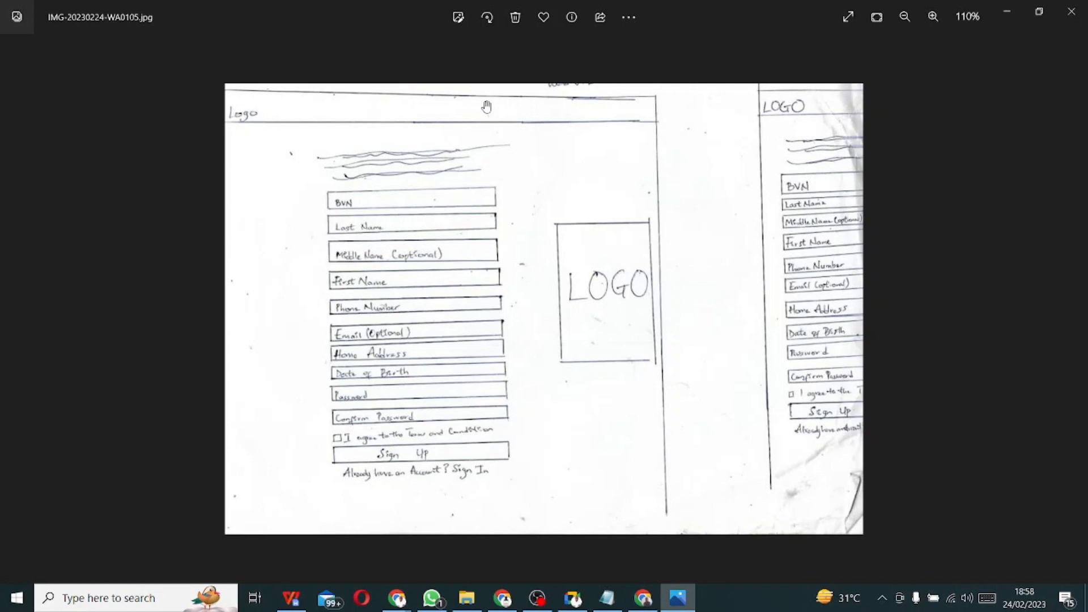
pyautogui.hotkey('alt', 'Tab')
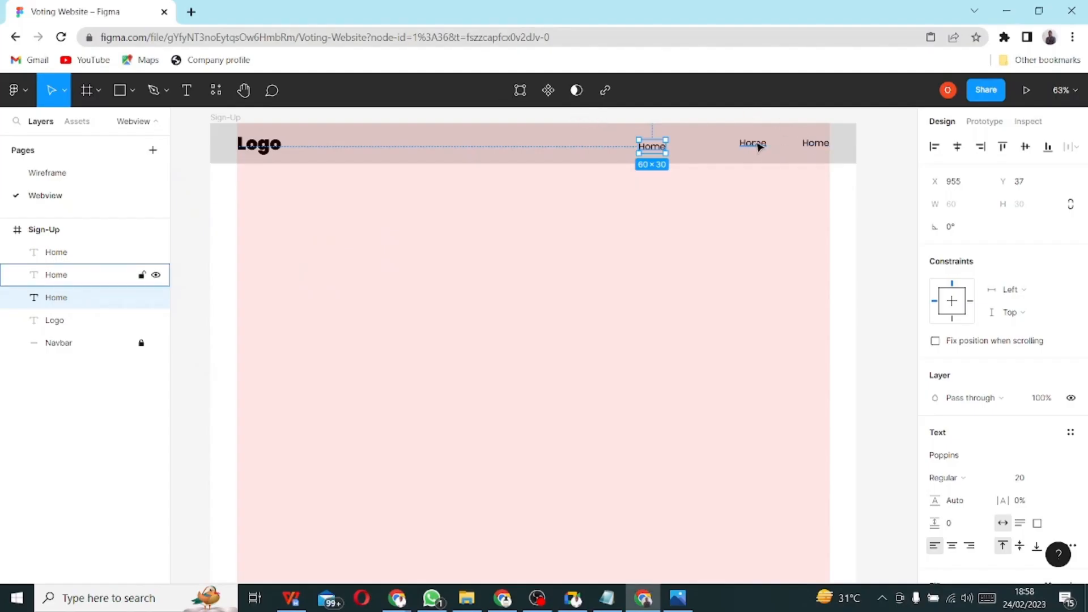
# - Move the middle Home left and rename the rightmost one 'Election Result'
pyautogui.moveTo(758, 147); pyautogui.dragTo(587, 151)
pyautogui.click(814, 147)
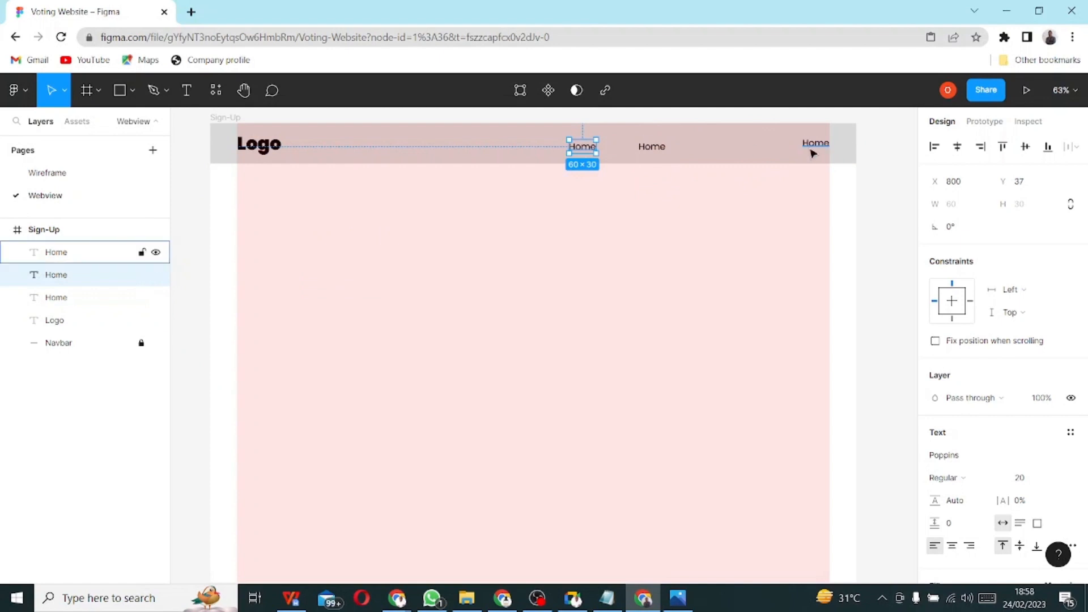
pyautogui.doubleClick(817, 145)
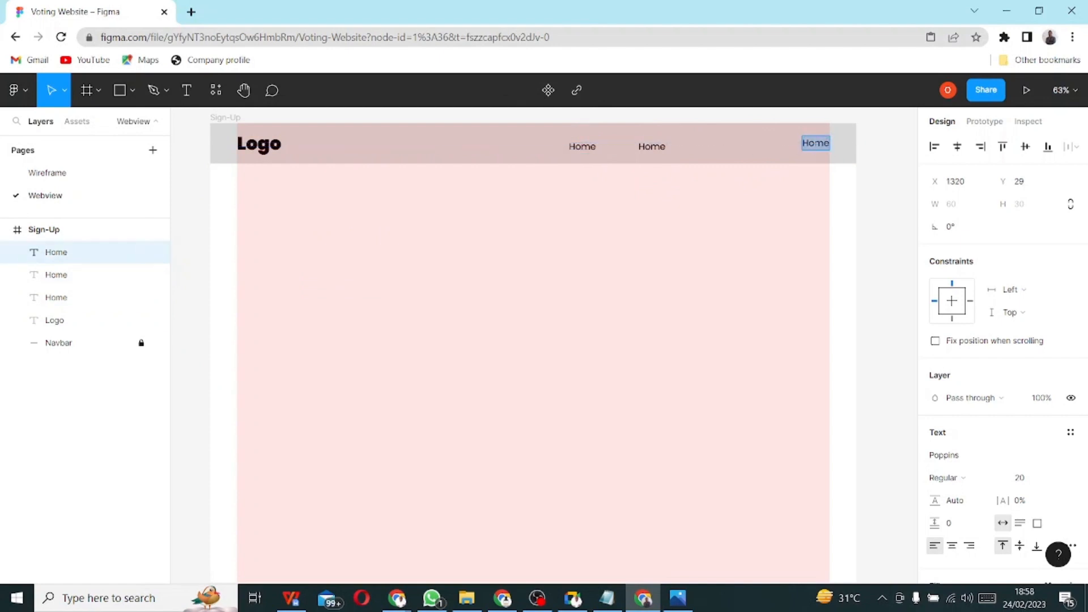
pyautogui.write('Election Resul')
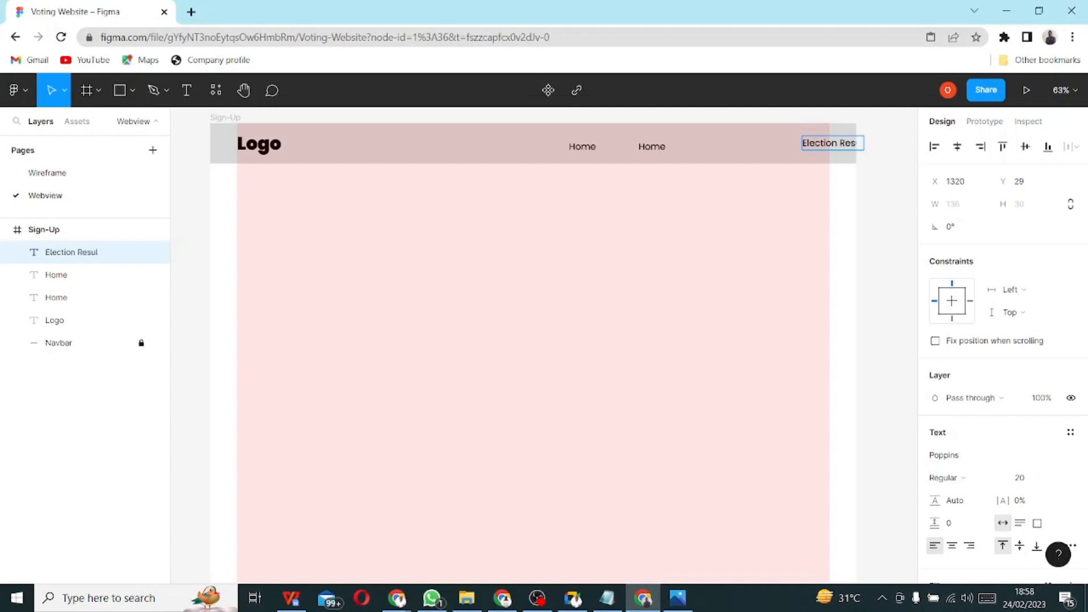
pyautogui.write('t')
pyautogui.press('Escape')
pyautogui.moveTo(847, 148); pyautogui.dragTo(792, 151)
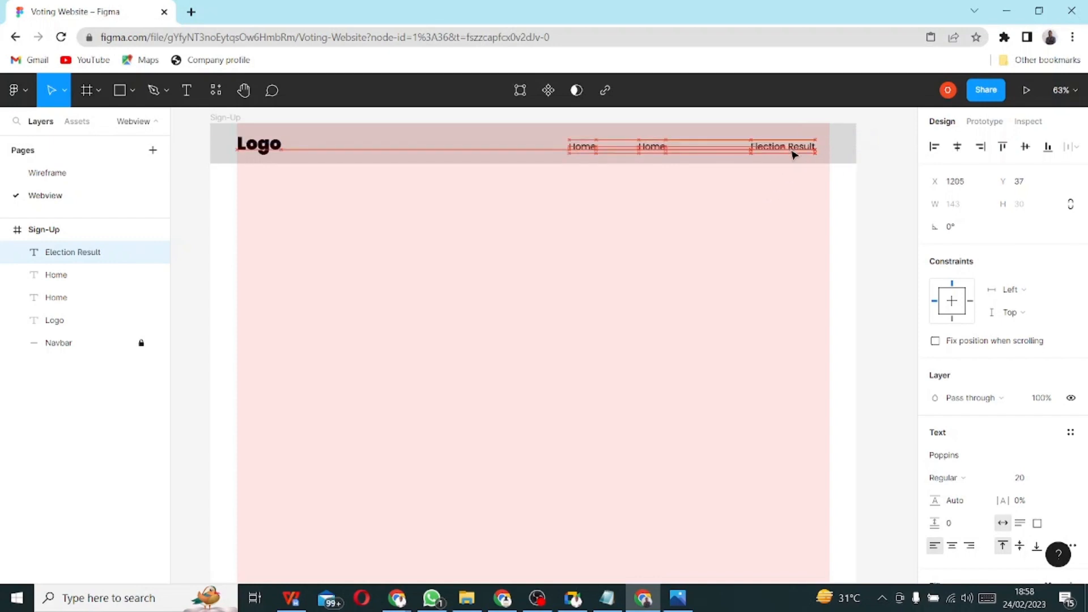
# - Rename the second Home text to 'Sign In / Sign Up' and shift it slightly right
pyautogui.doubleClick(664, 149)
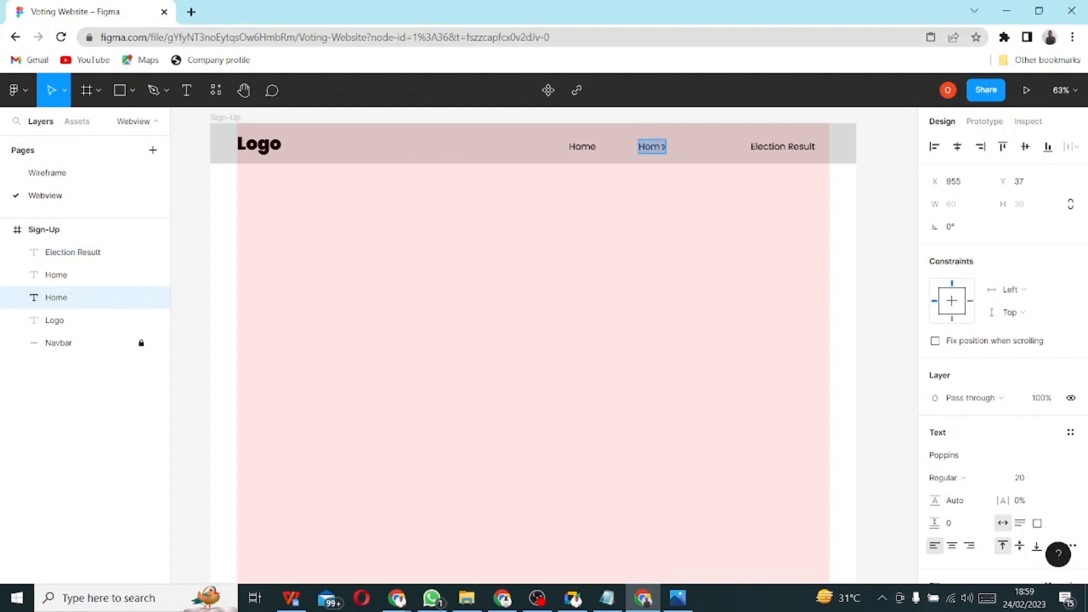
pyautogui.write('Sign in / Si')
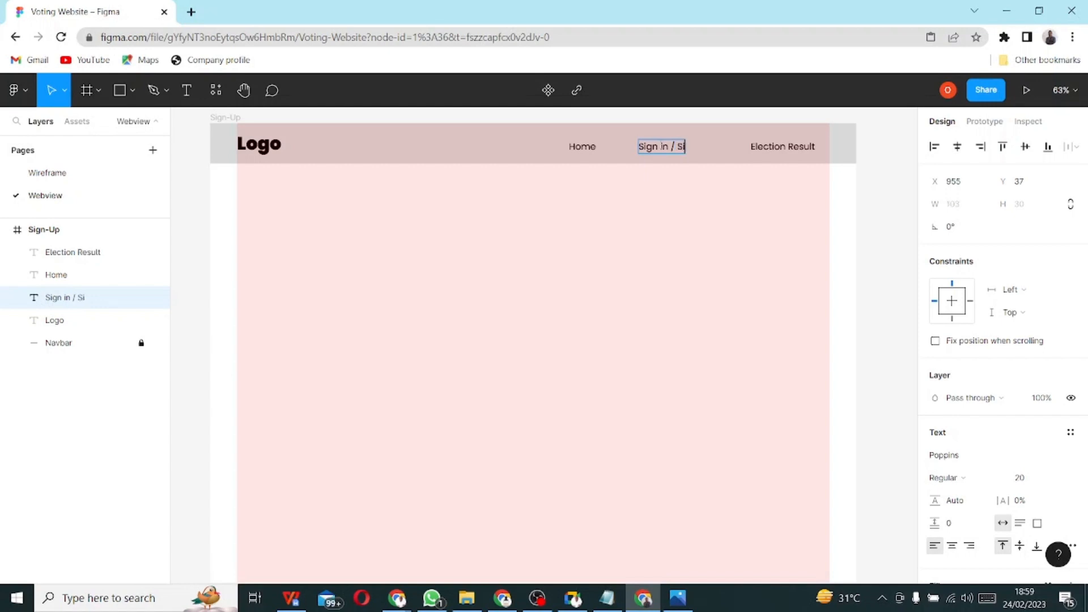
pyautogui.write('gn Up')
pyautogui.press('Return')
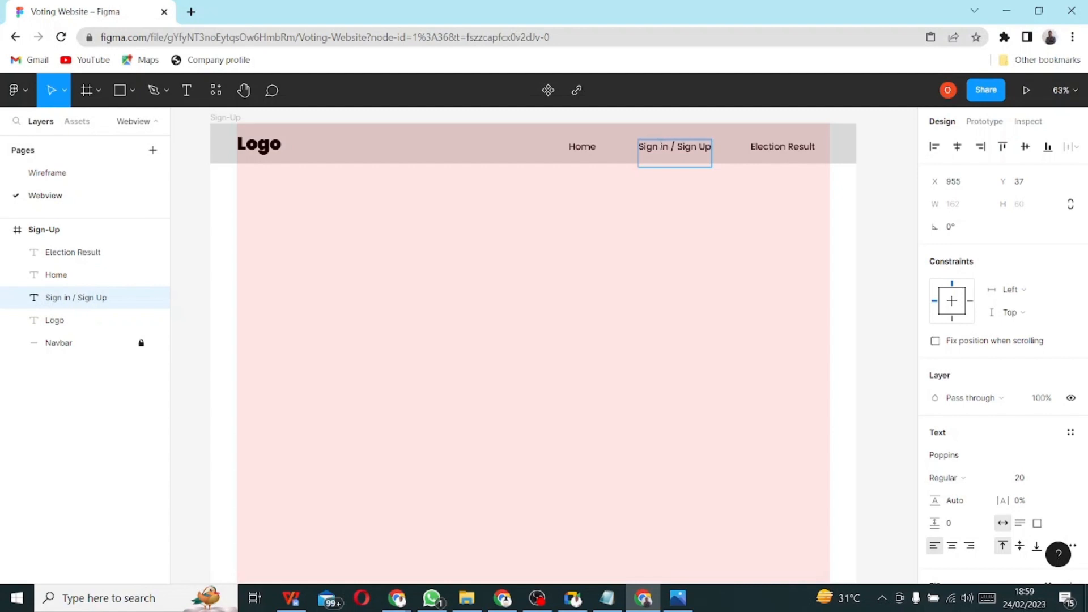
pyautogui.press('BackSpace')
pyautogui.press('BackSpace')
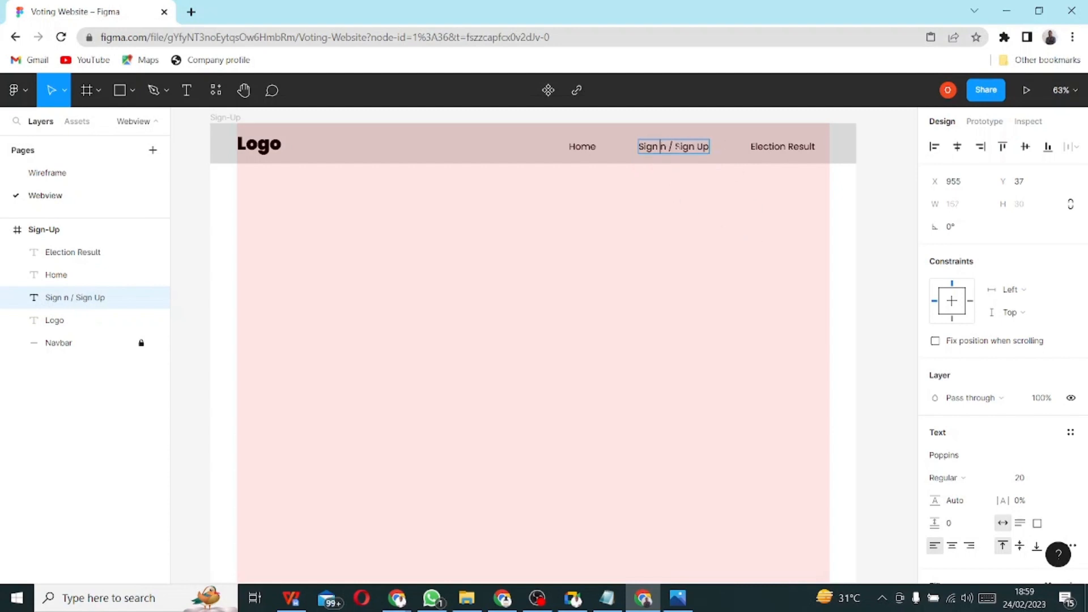
pyautogui.write('I')
pyautogui.press('Escape')
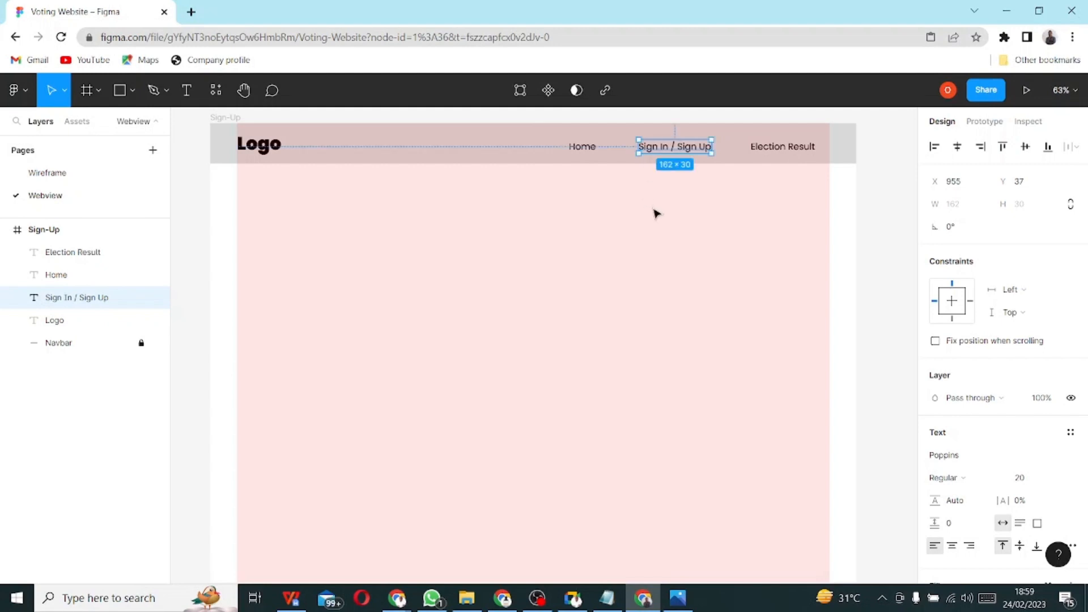
pyautogui.moveTo(678, 148); pyautogui.dragTo(691, 149)
# - Move the Home link right, closer to Sign In / Sign Up
pyautogui.click(585, 149)
pyautogui.moveTo(585, 151); pyautogui.dragTo(624, 150)
pyautogui.click(713, 224)
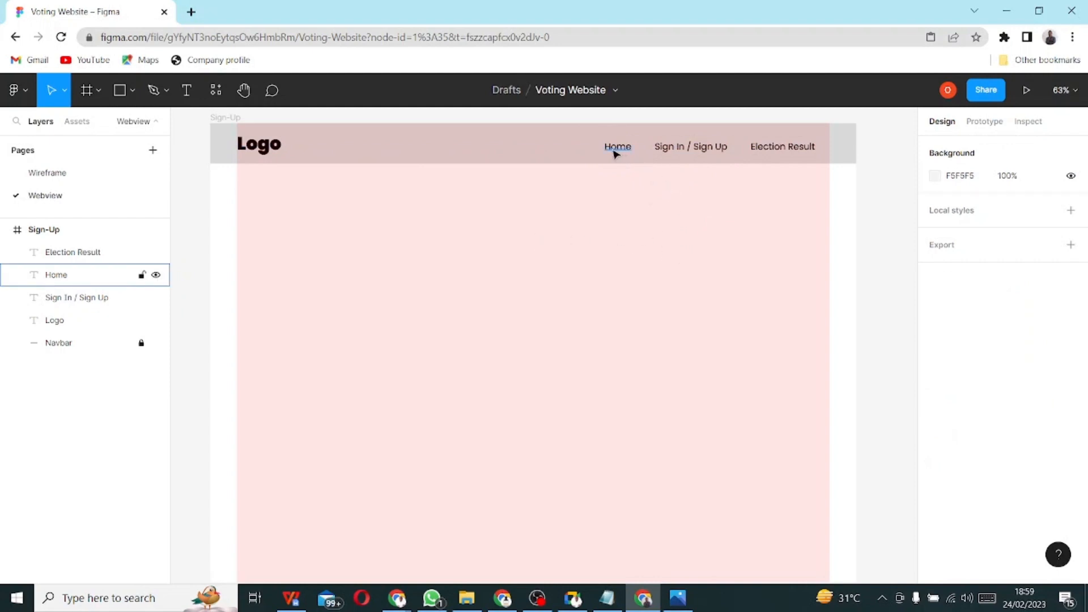
# - Align the Logo and the three nav links on their vertical centres
pyautogui.click(278, 149)
pyautogui.keyDown('shift'); pyautogui.click(622, 150); pyautogui.keyUp('shift')
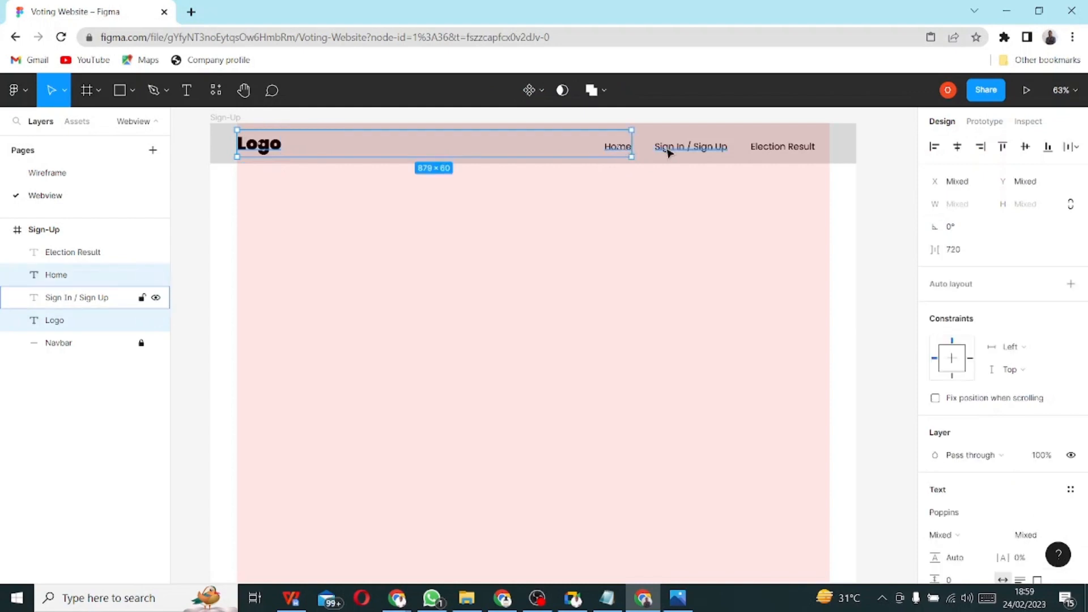
pyautogui.keyDown('shift'); pyautogui.click(711, 147); pyautogui.keyUp('shift')
pyautogui.keyDown('shift'); pyautogui.click(793, 148); pyautogui.keyUp('shift')
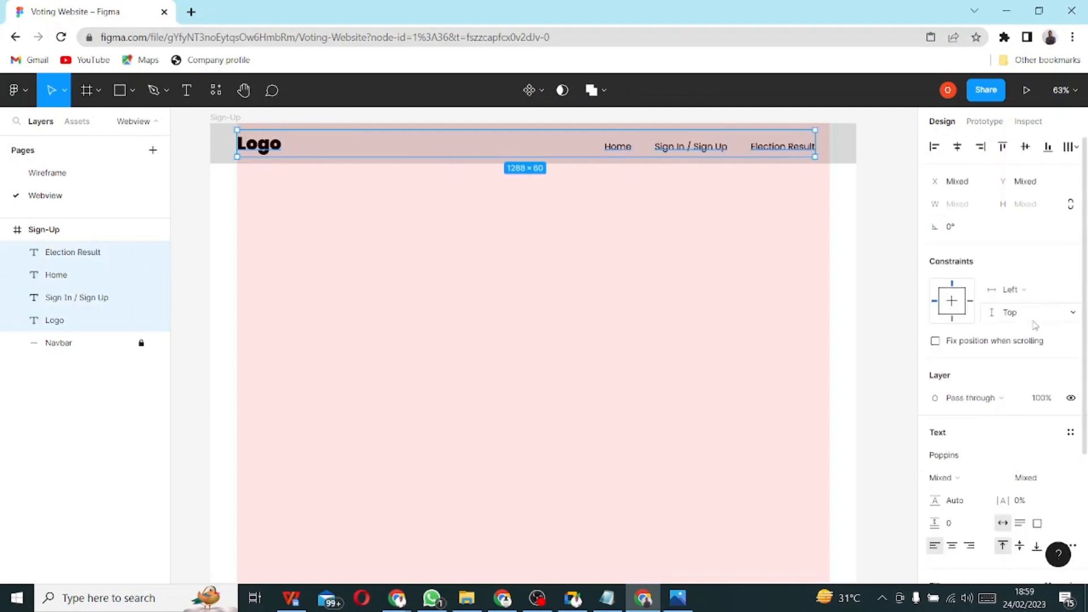
pyautogui.click(1025, 148)
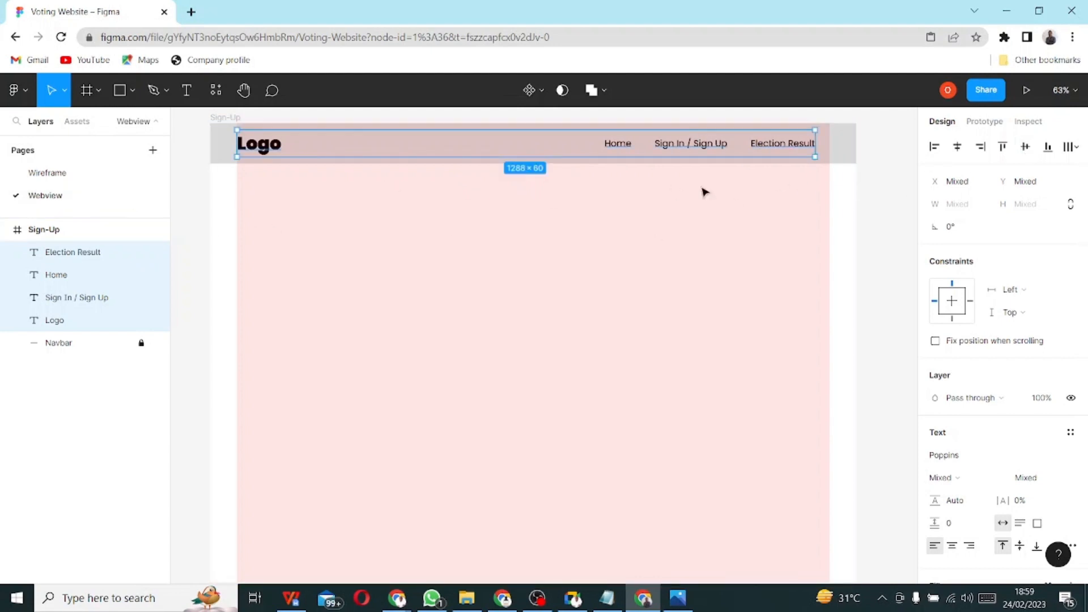
pyautogui.click(677, 218)
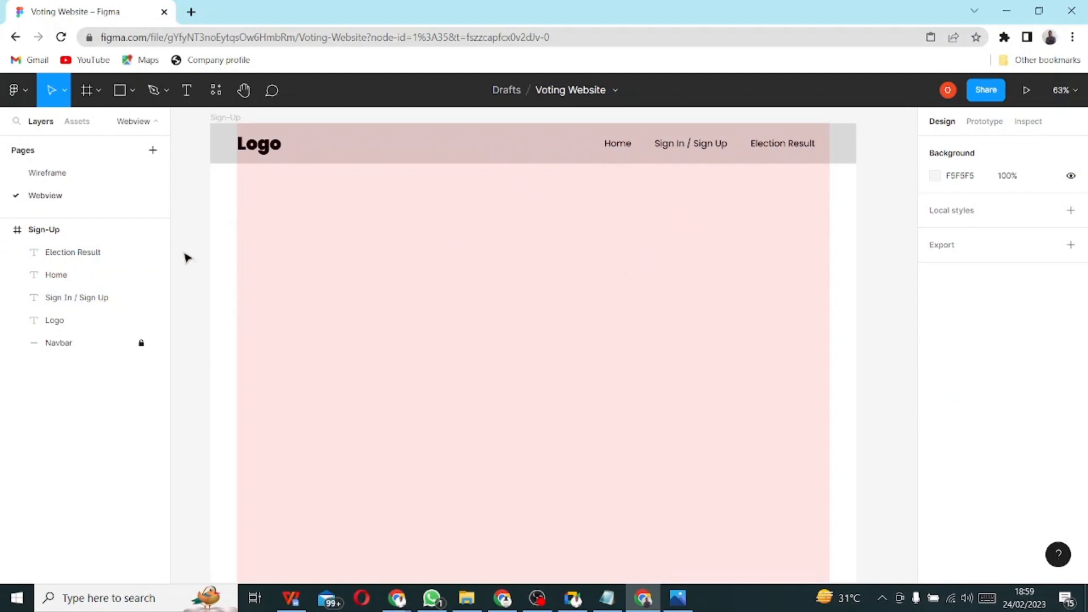
# - Shift Home, Sign In / Sign Up and Election Result slightly right
pyautogui.click(618, 143)
pyautogui.keyDown('shift'); pyautogui.click(666, 147); pyautogui.keyUp('shift')
pyautogui.keyDown('shift'); pyautogui.click(777, 144); pyautogui.keyUp('shift')
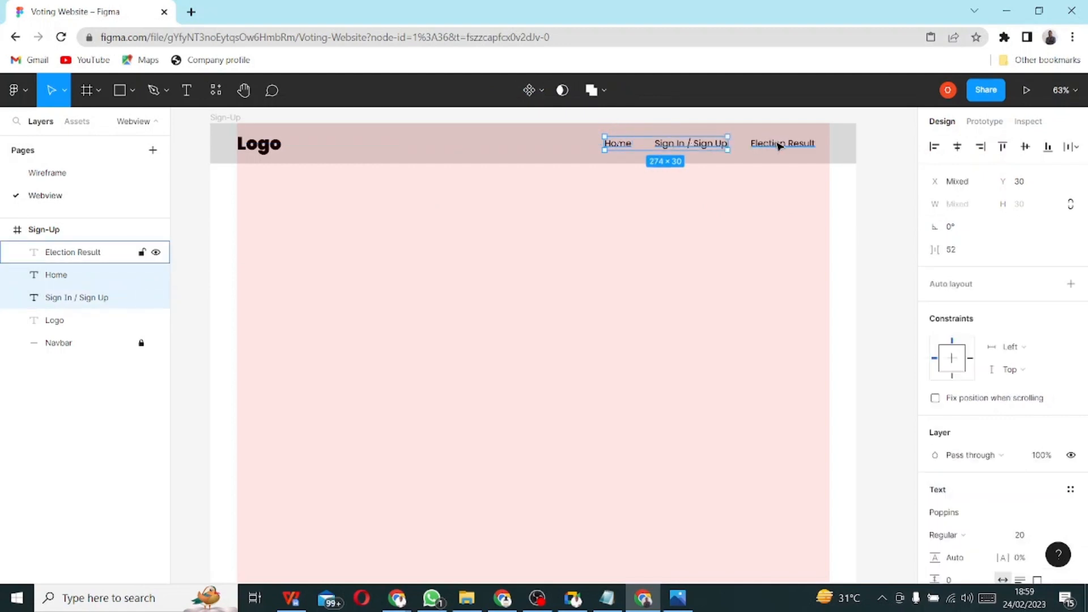
pyautogui.moveTo(779, 146); pyautogui.dragTo(778, 145)
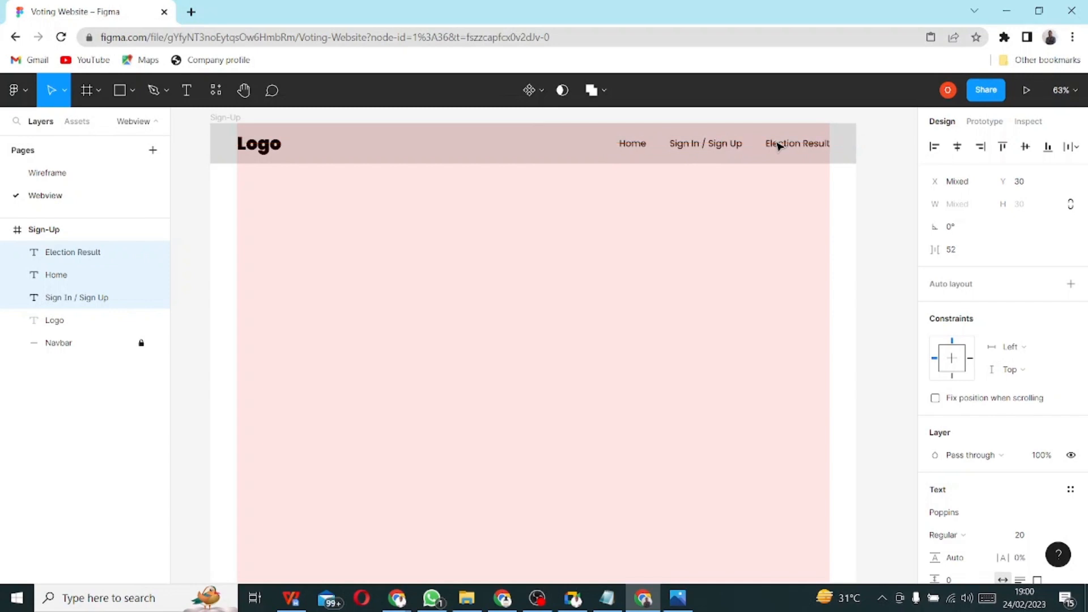
pyautogui.click(790, 223)
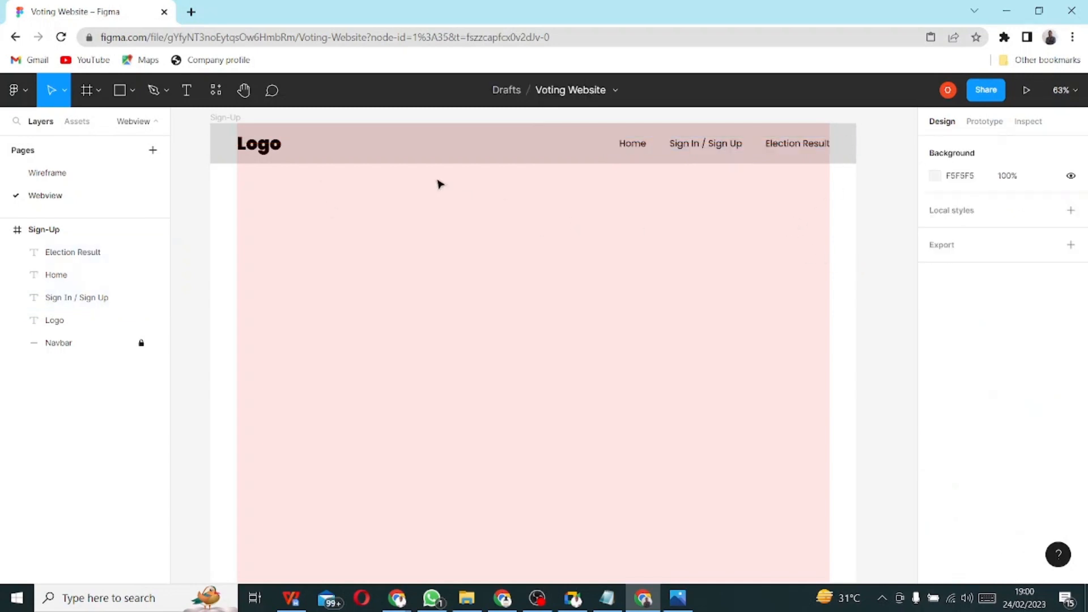
# - Hide the Sign-Up frame's pink column layout grid
pyautogui.click(46, 229)
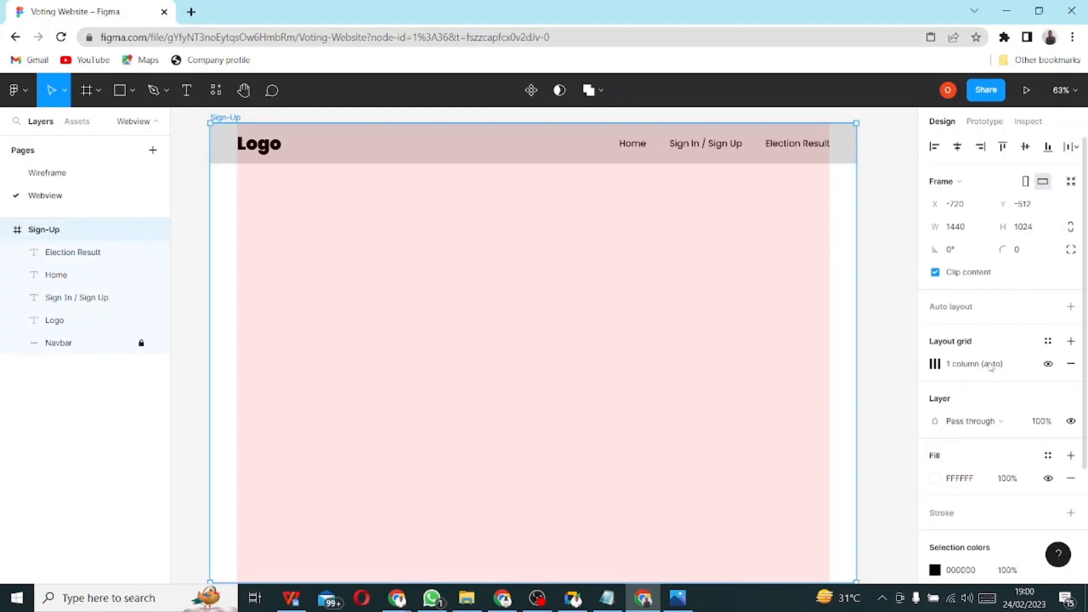
pyautogui.click(1047, 366)
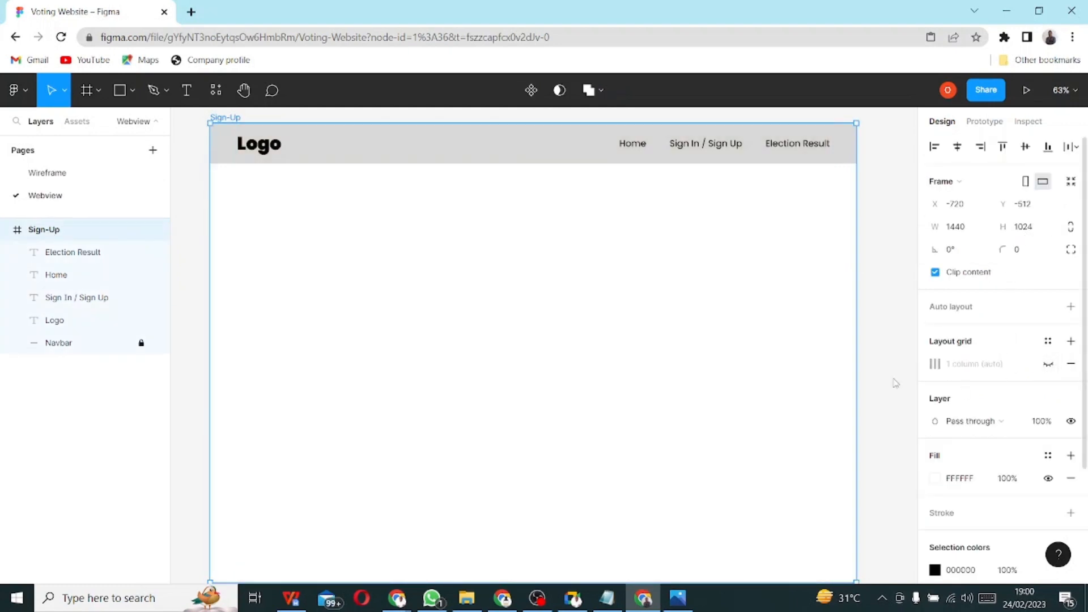
pyautogui.click(642, 329)
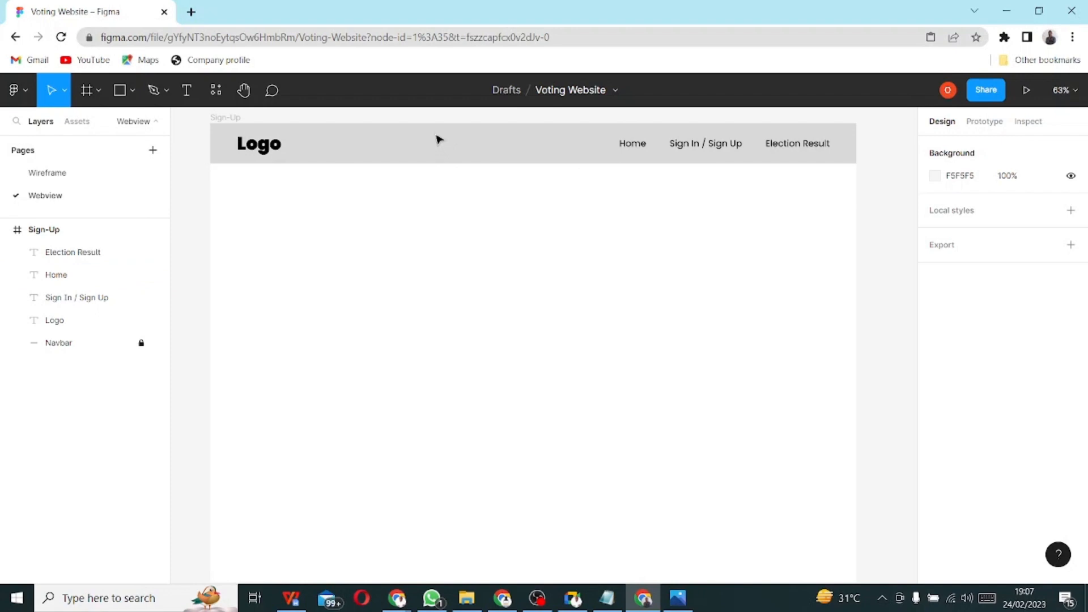
pyautogui.click(678, 598)
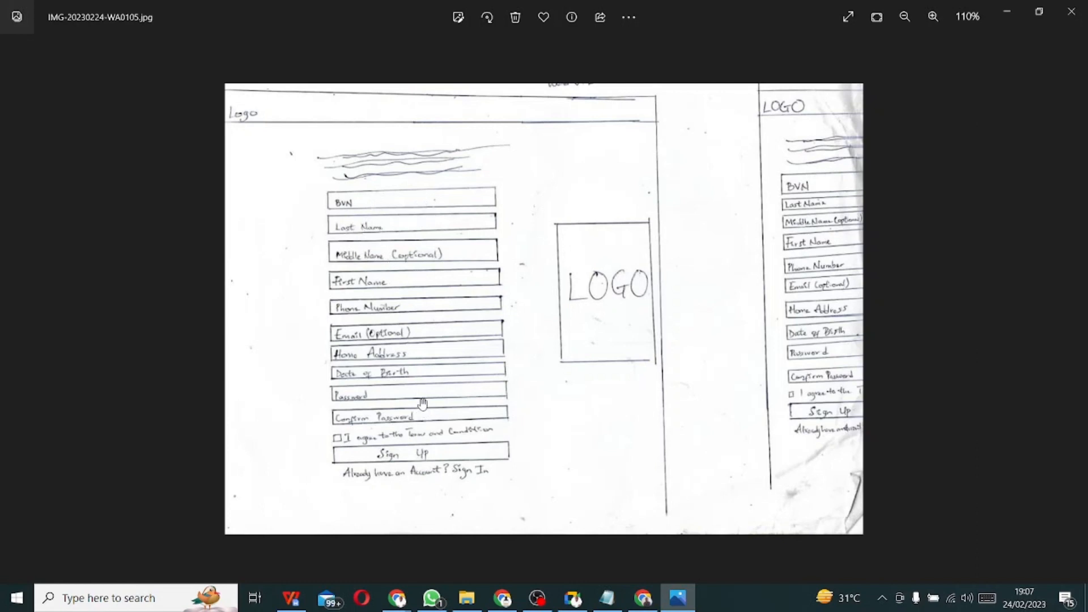
pyautogui.hotkey('alt', 'Tab')
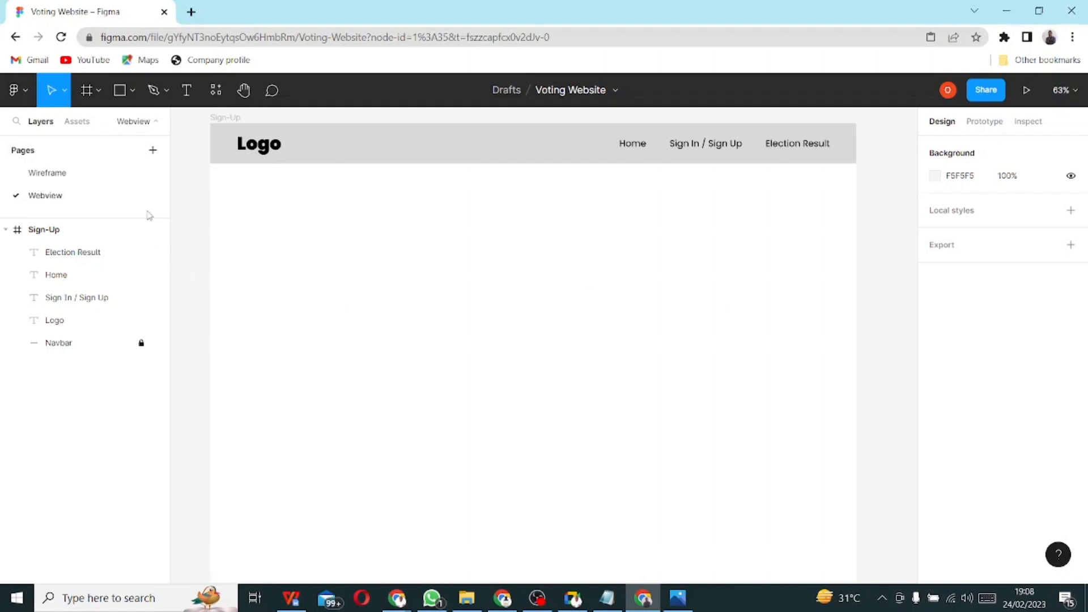
# - Add a third page to the file and name it 'Component'
pyautogui.click(153, 151)
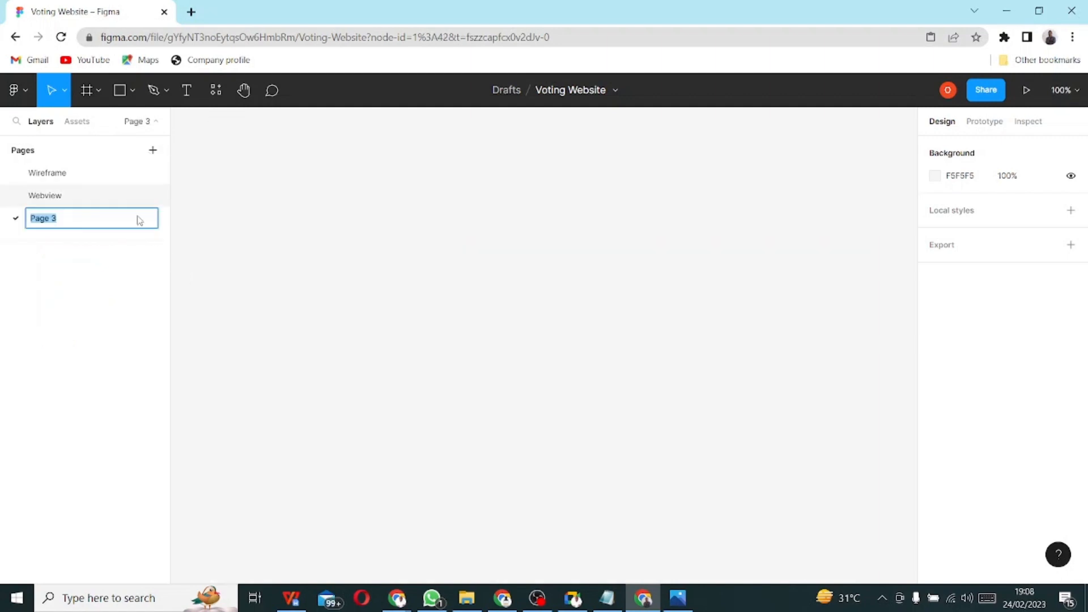
pyautogui.write('Component')
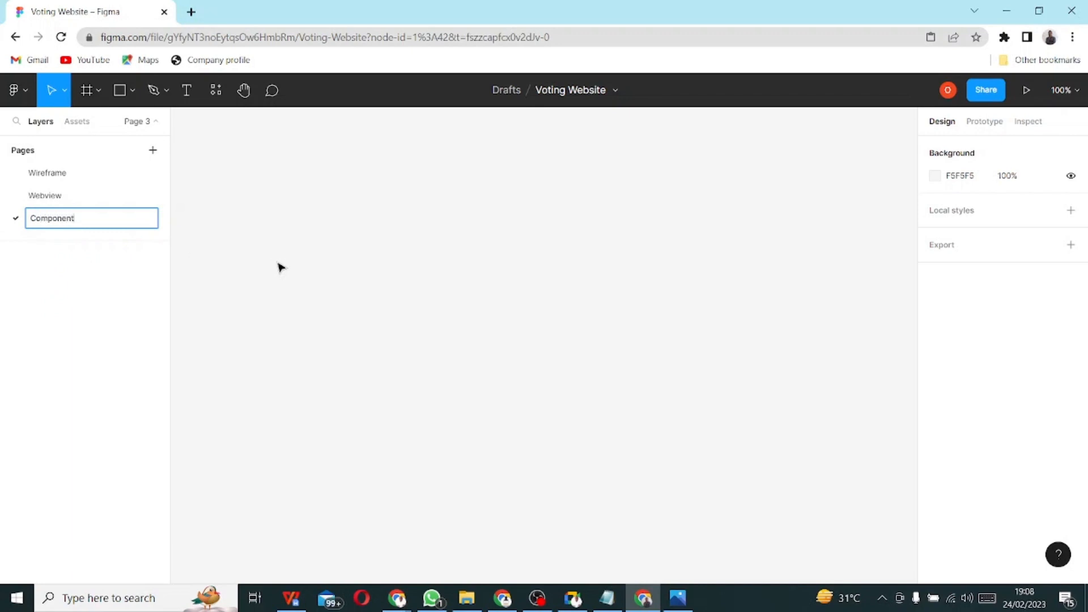
pyautogui.press('Return')
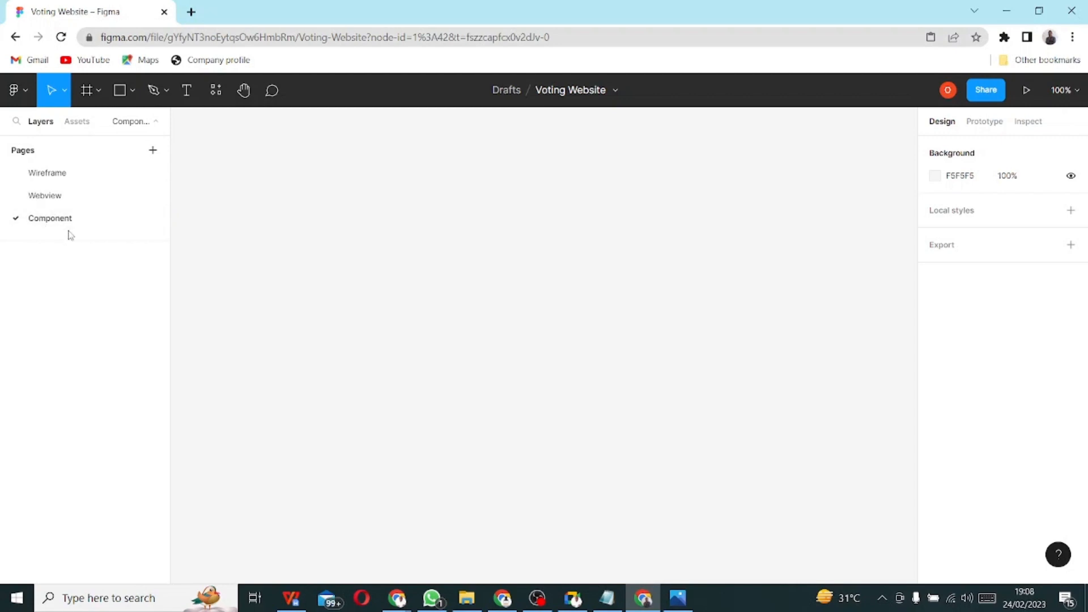
# - Draw a rectangle on the Component page and size it to 300 × 50
pyautogui.click(116, 91)
pyautogui.moveTo(256, 183); pyautogui.dragTo(536, 279)
pyautogui.moveTo(615, 294); pyautogui.dragTo(659, 251)
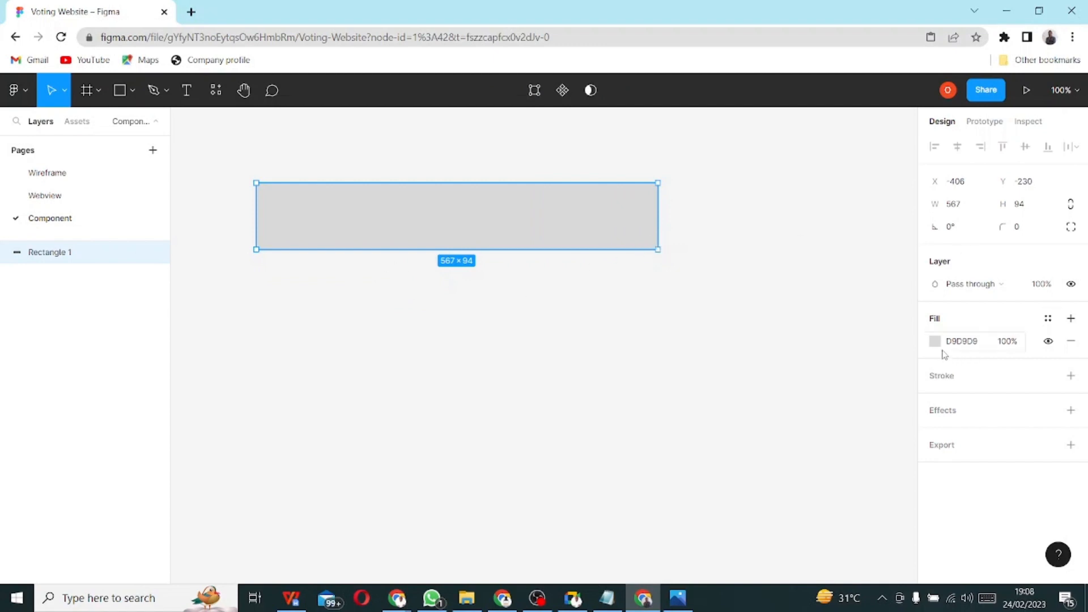
pyautogui.click(1023, 208)
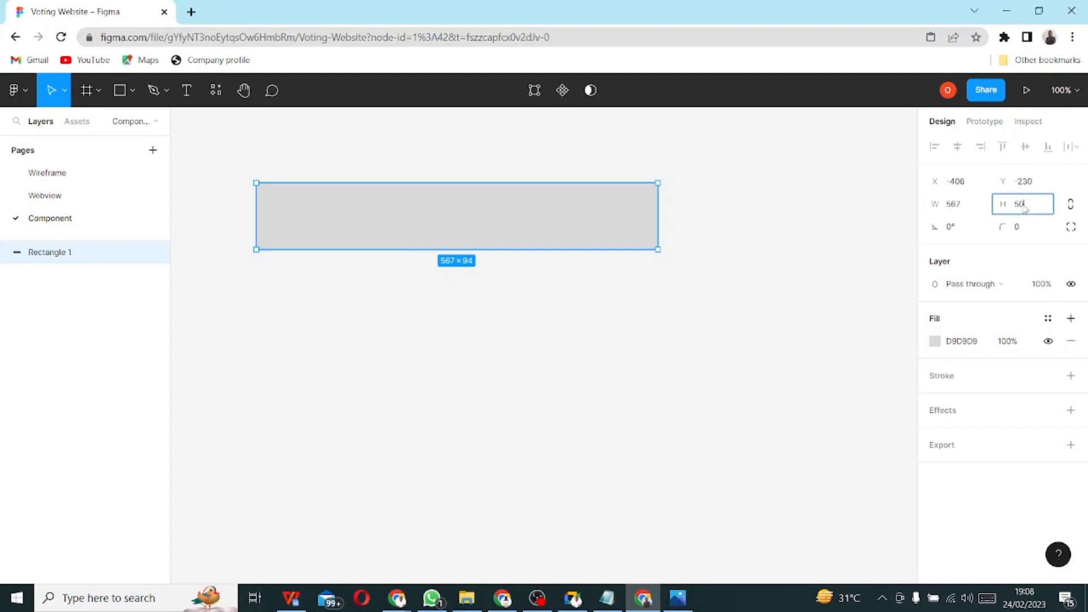
pyautogui.press('Return')
pyautogui.click(955, 209)
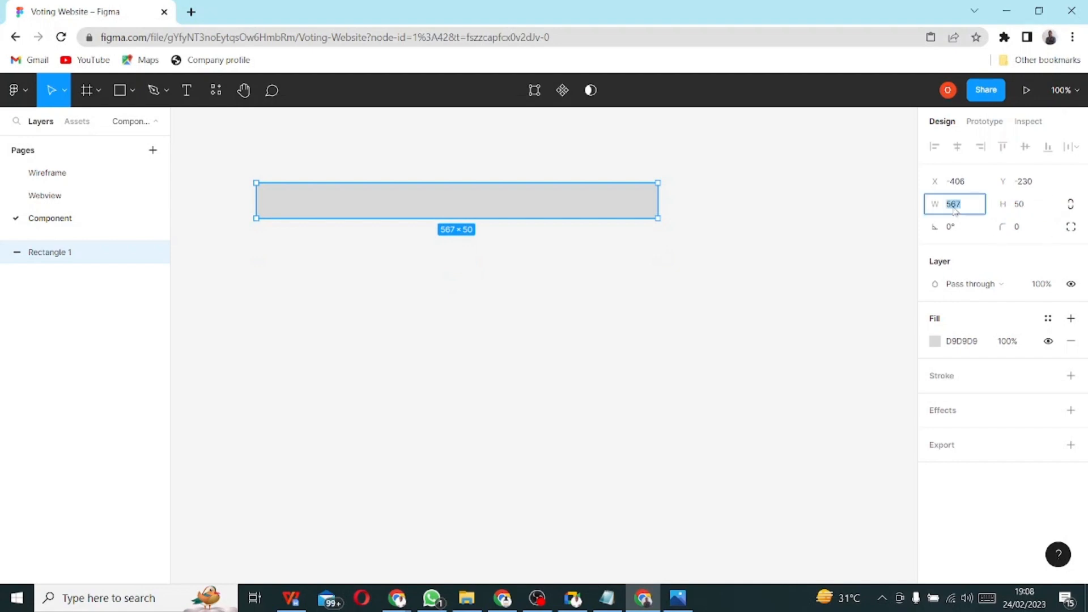
pyautogui.write('200')
pyautogui.press('Return')
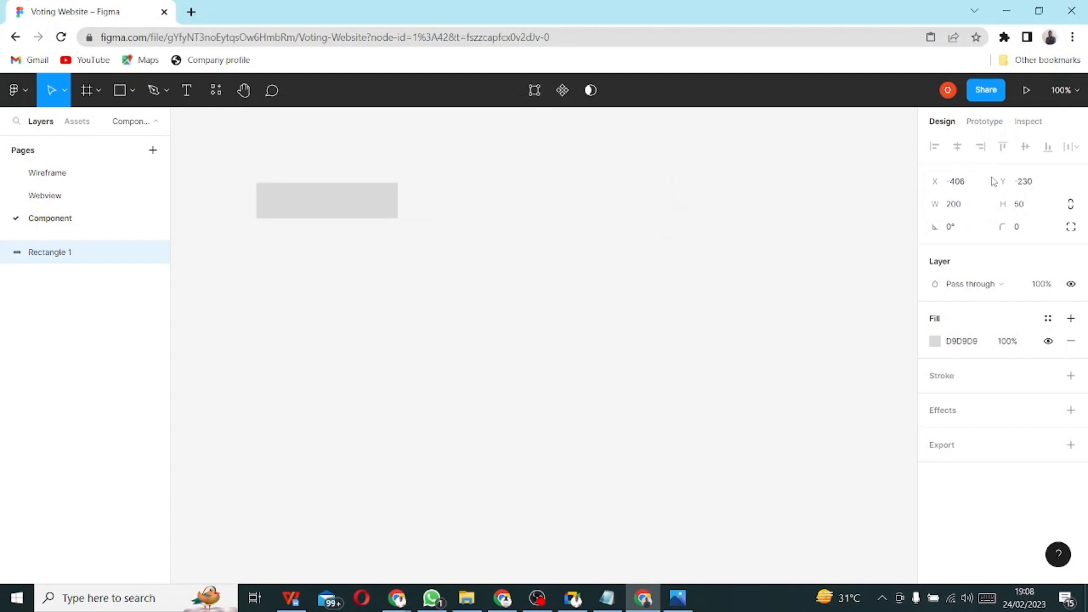
pyautogui.click(957, 210)
pyautogui.write('3')
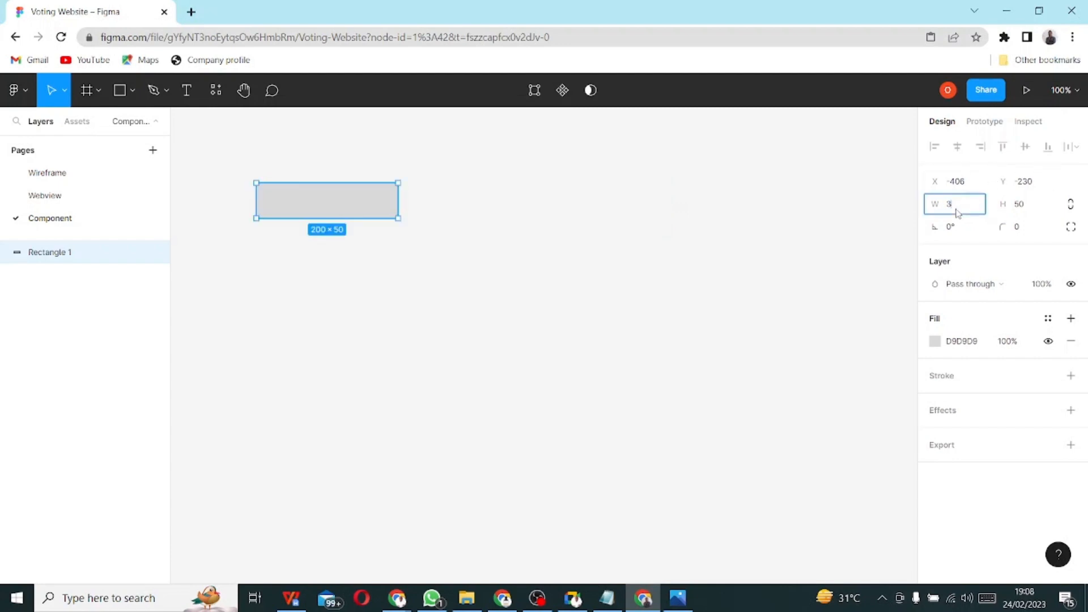
pyautogui.write('00')
pyautogui.press('Return')
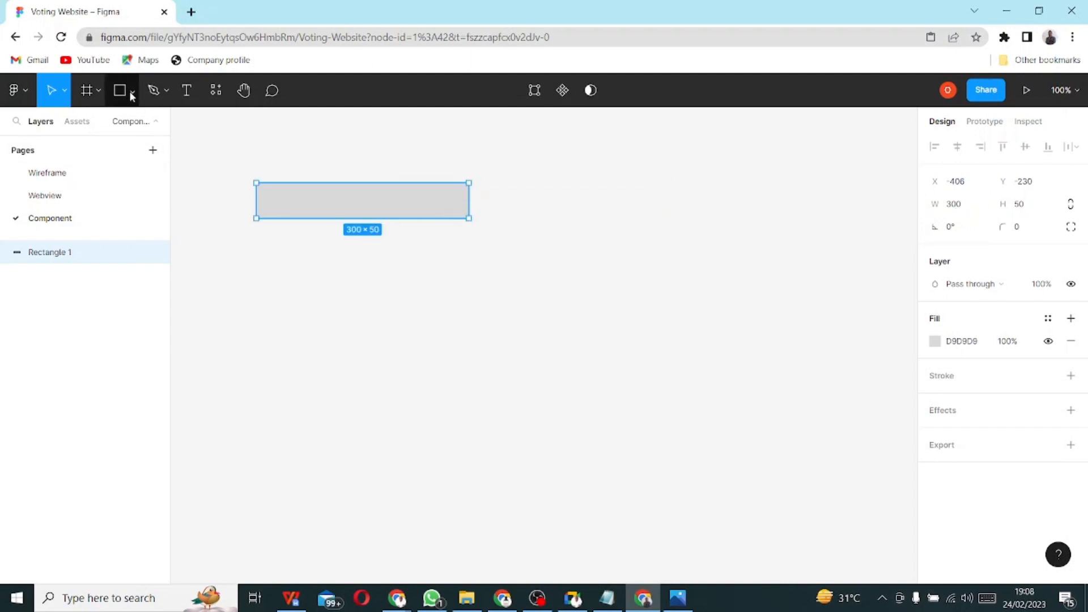
# - Copy the rounded bar Rectangle 12 from Wireframe and paste it on Component, replacing Rectangle 1
pyautogui.click(73, 175)
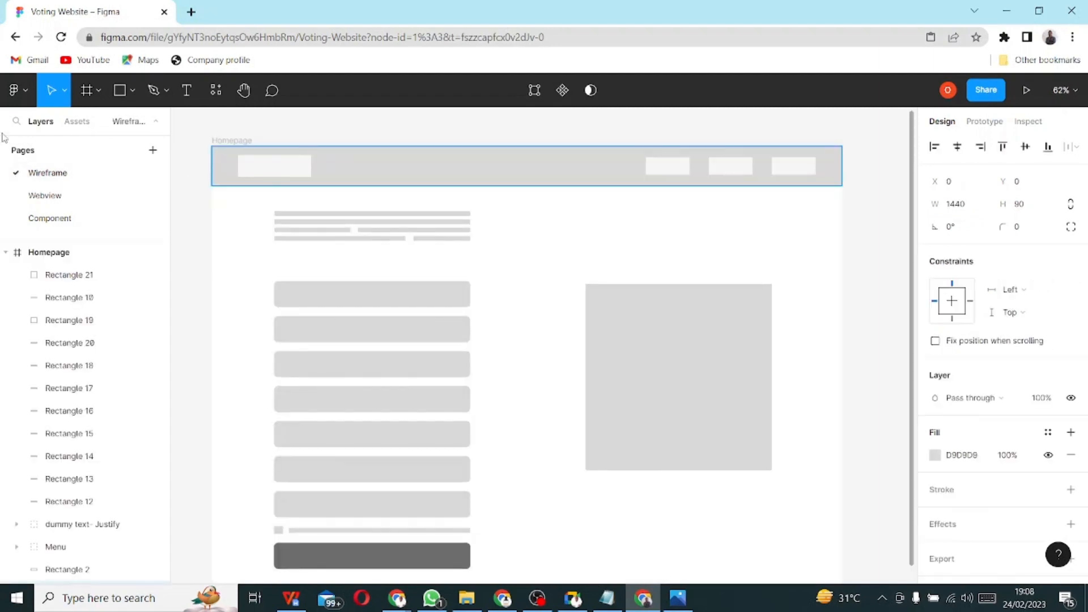
pyautogui.click(357, 300)
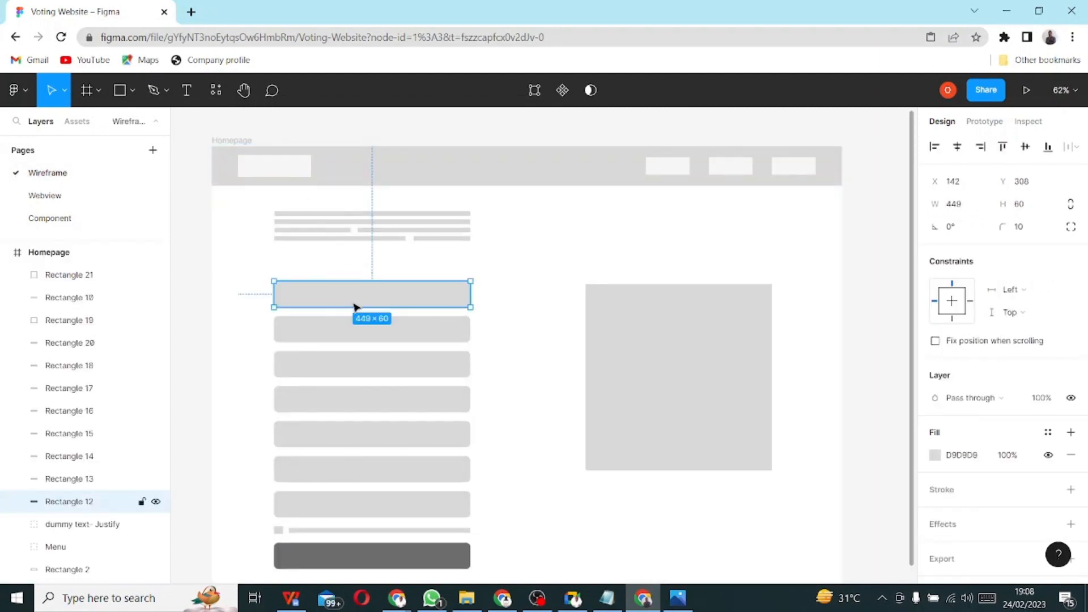
pyautogui.rightClick(356, 296)
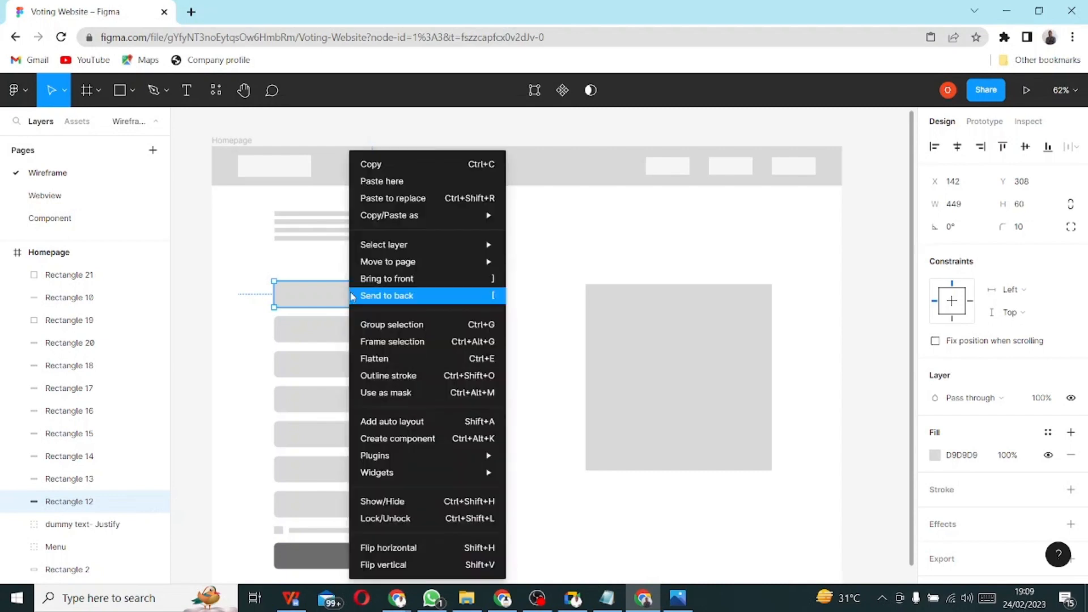
pyautogui.click(400, 164)
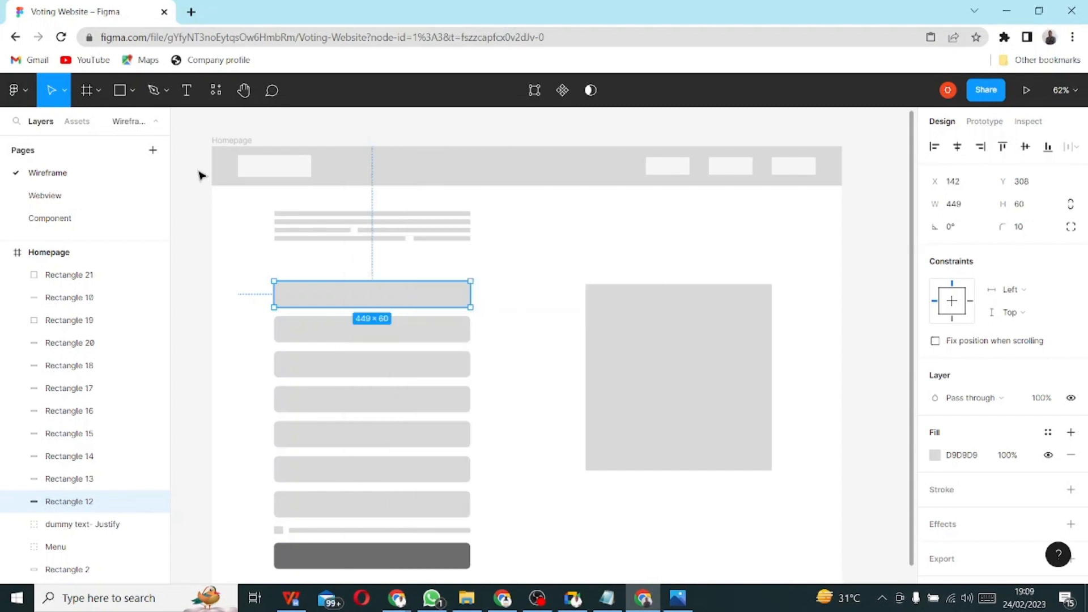
pyautogui.click(54, 219)
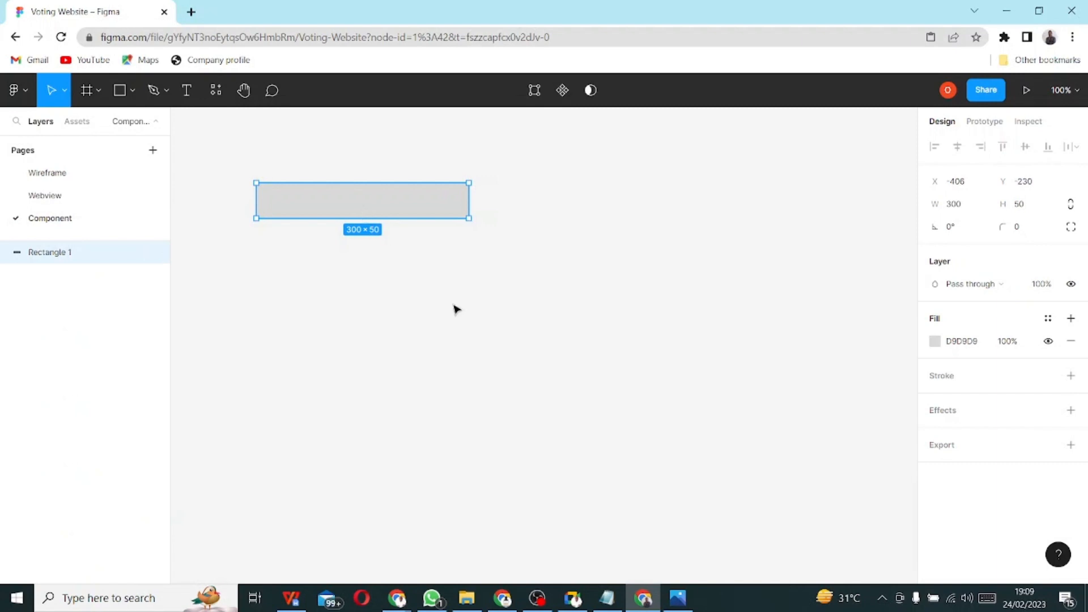
pyautogui.press('Delete')
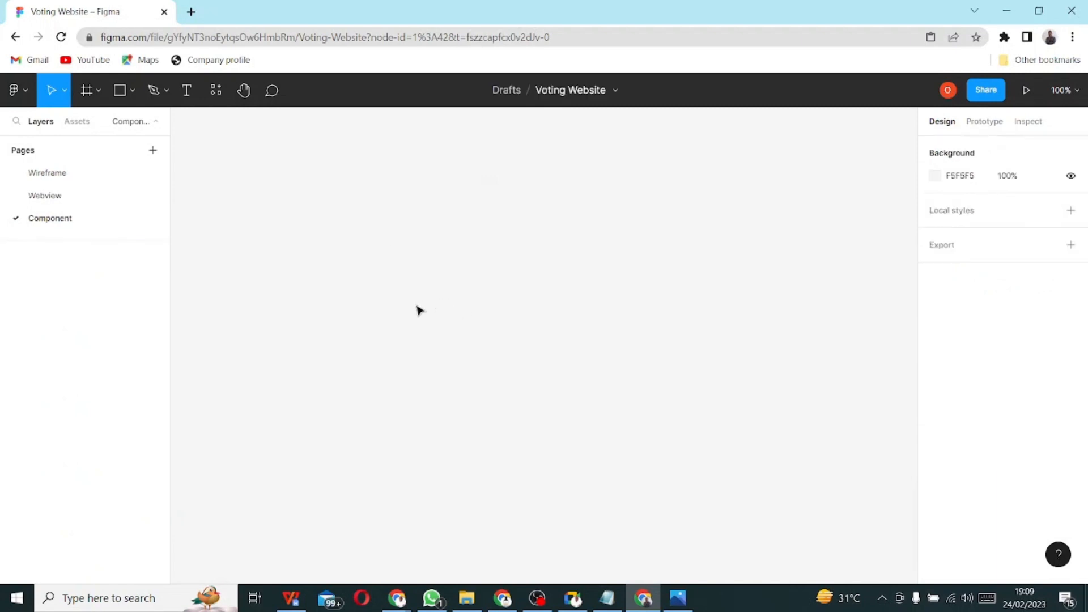
pyautogui.hotkey('ctrl', 'v')
pyautogui.scroll(-3, 652, 369)
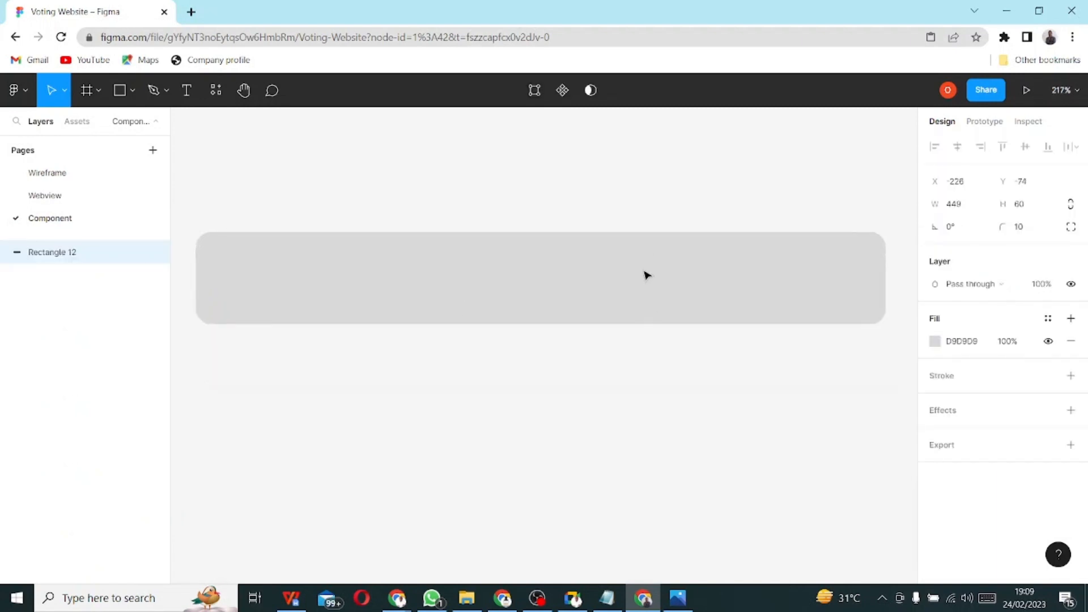
pyautogui.moveTo(648, 241); pyautogui.dragTo(654, 234)
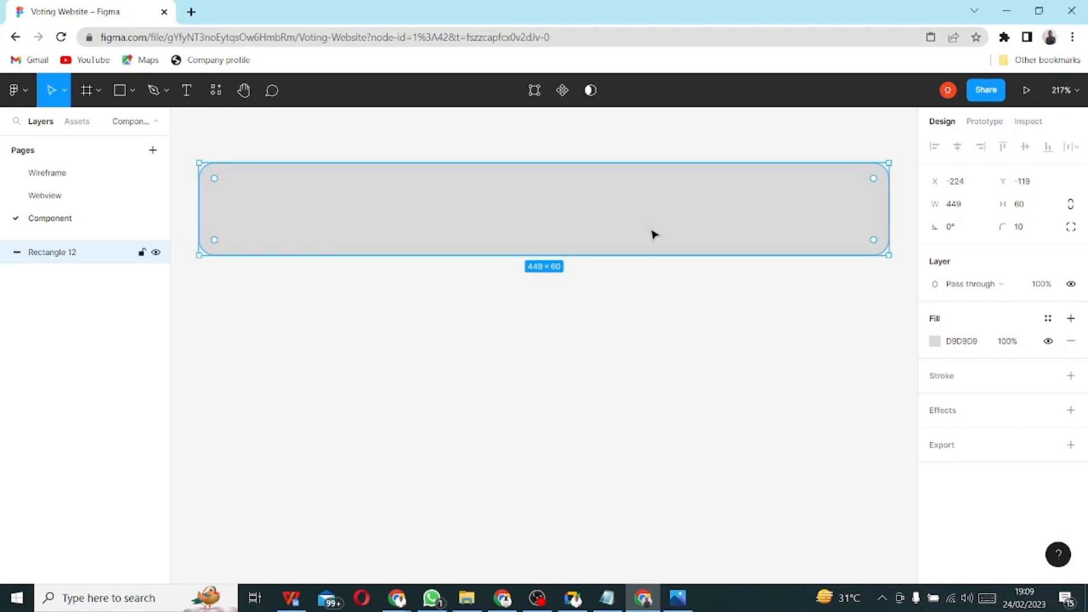
# - Resize the pasted bar to 500 × 50 and reposition it on the canvas
pyautogui.click(957, 209)
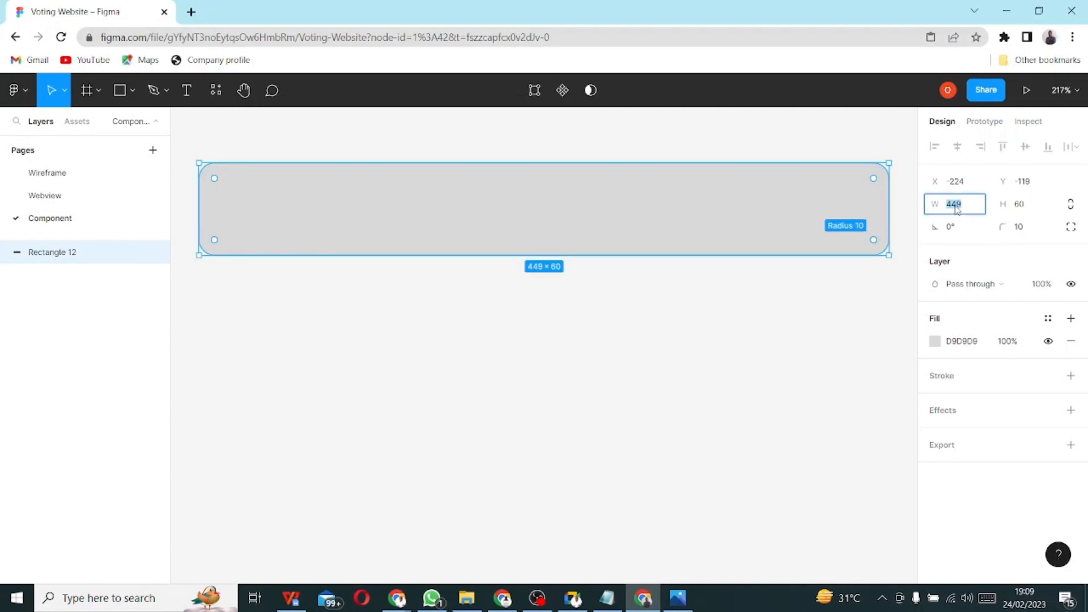
pyautogui.write('500')
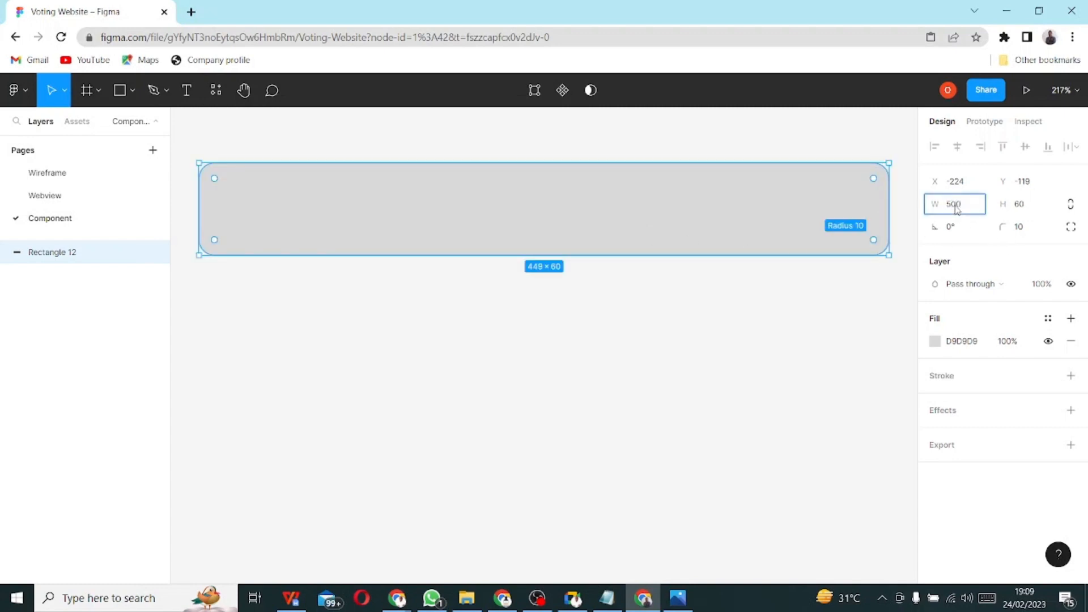
pyautogui.click(828, 315)
pyautogui.moveTo(650, 205); pyautogui.dragTo(628, 227)
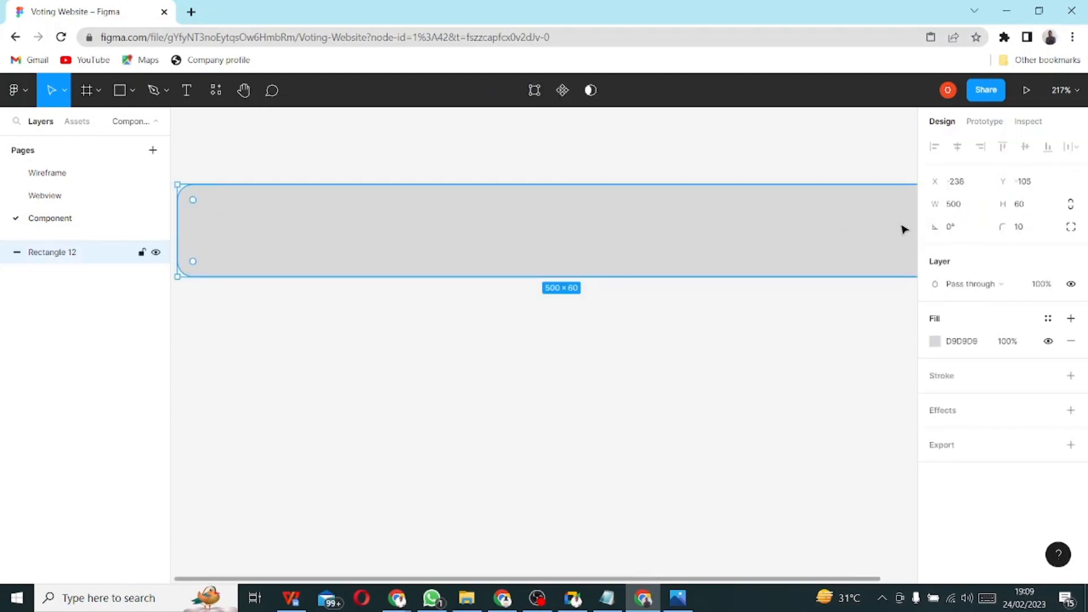
pyautogui.click(1022, 209)
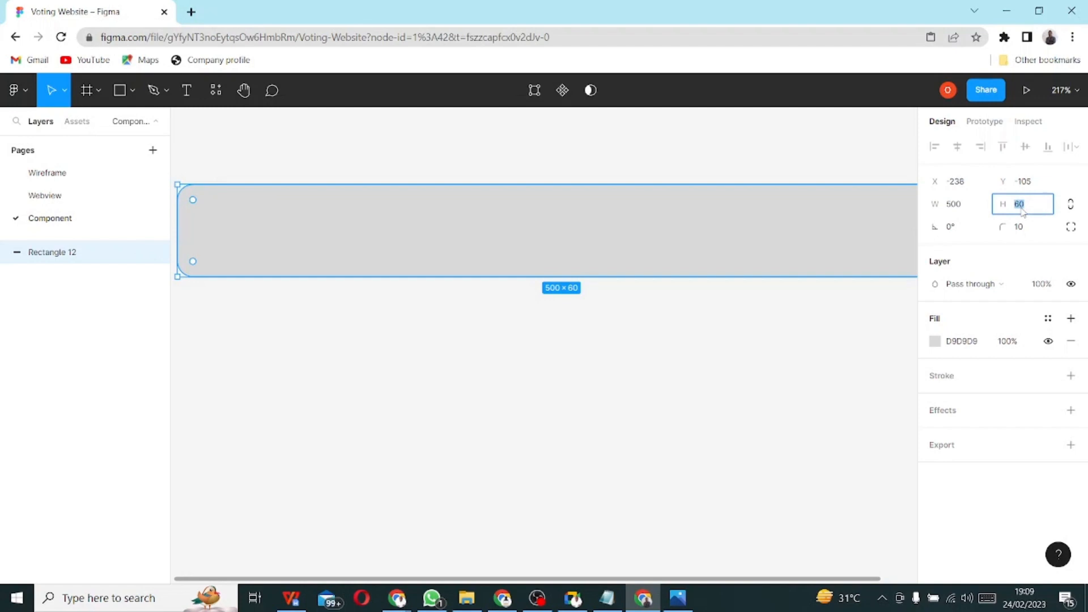
pyautogui.write('50')
pyautogui.press('Return')
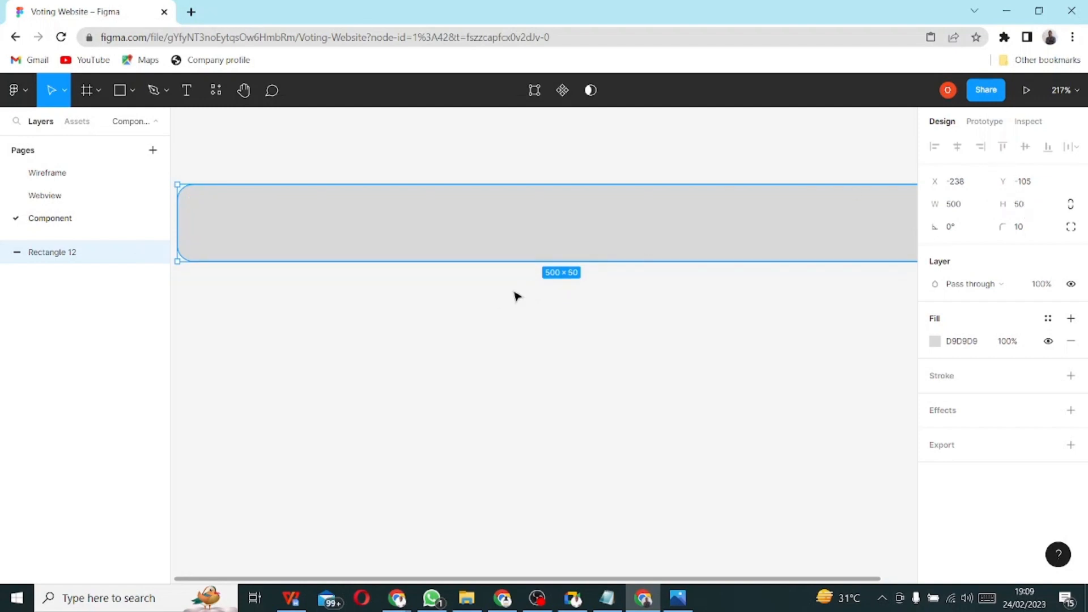
pyautogui.scroll(-3, 520, 293)
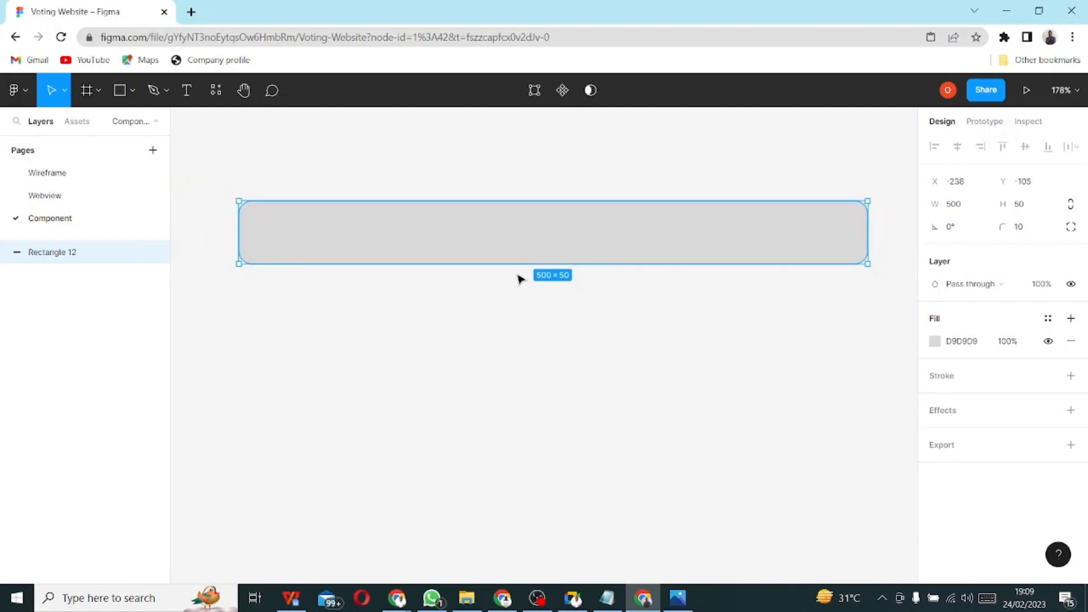
pyautogui.moveTo(644, 236); pyautogui.dragTo(625, 249)
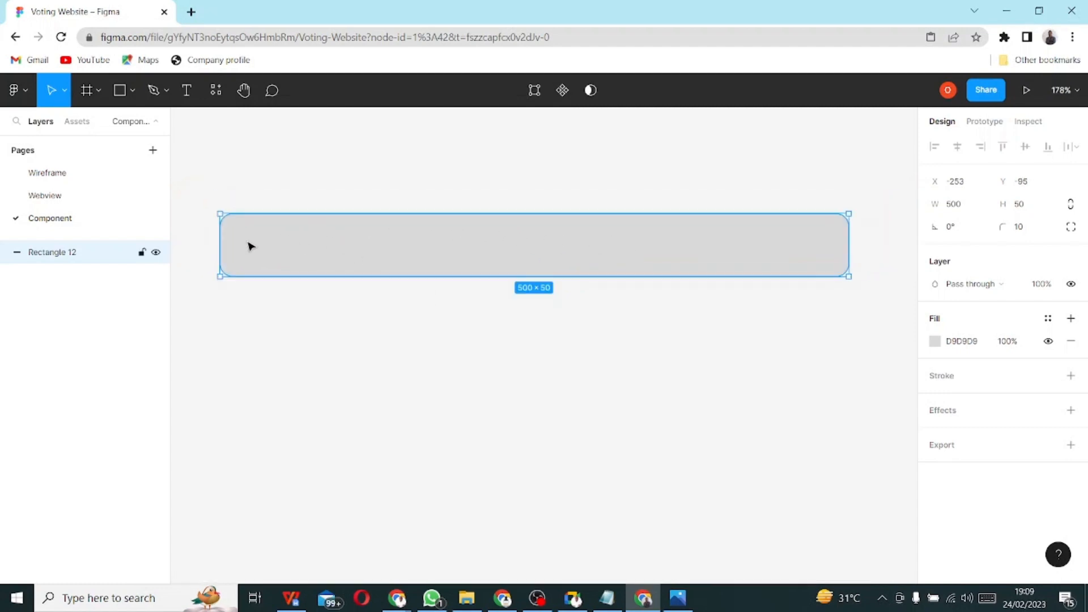
# - Try a linear gradient fill on the bar, tinting its stops red and blue
pyautogui.click(935, 341)
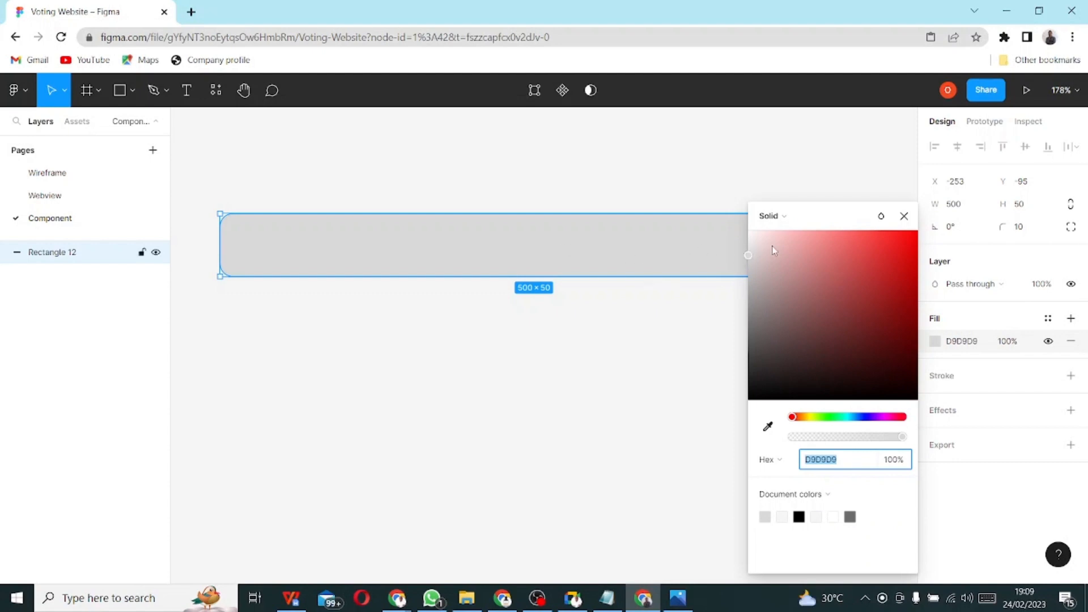
pyautogui.click(786, 219)
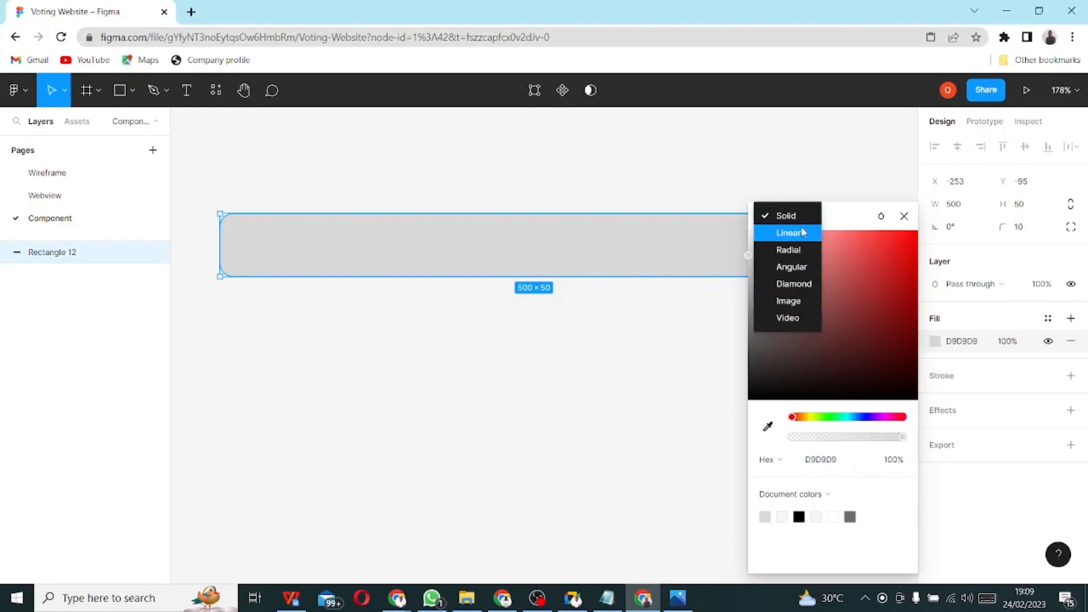
pyautogui.click(801, 234)
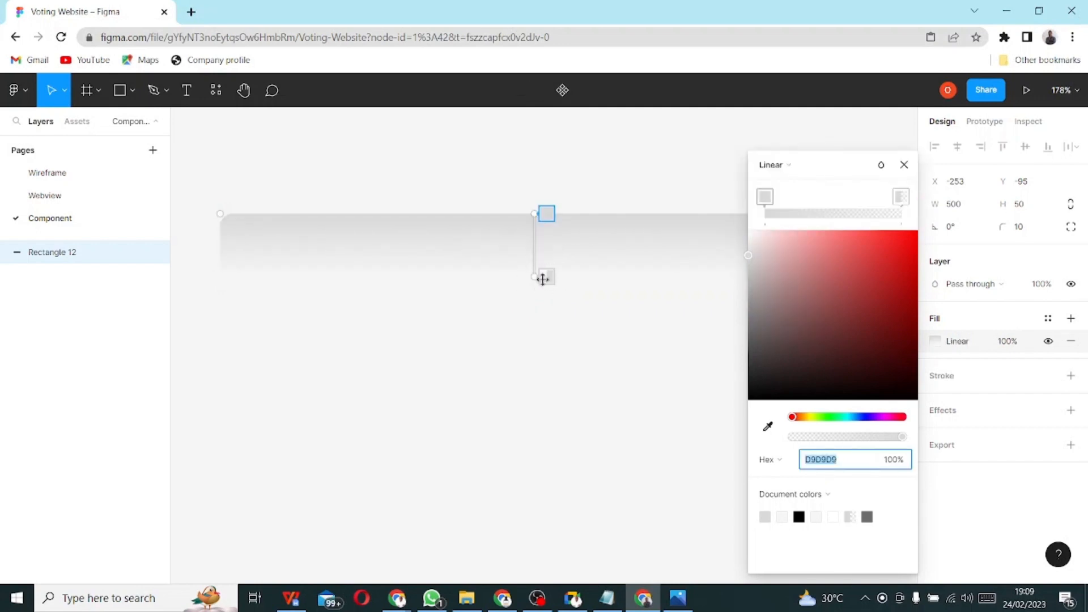
pyautogui.click(810, 300)
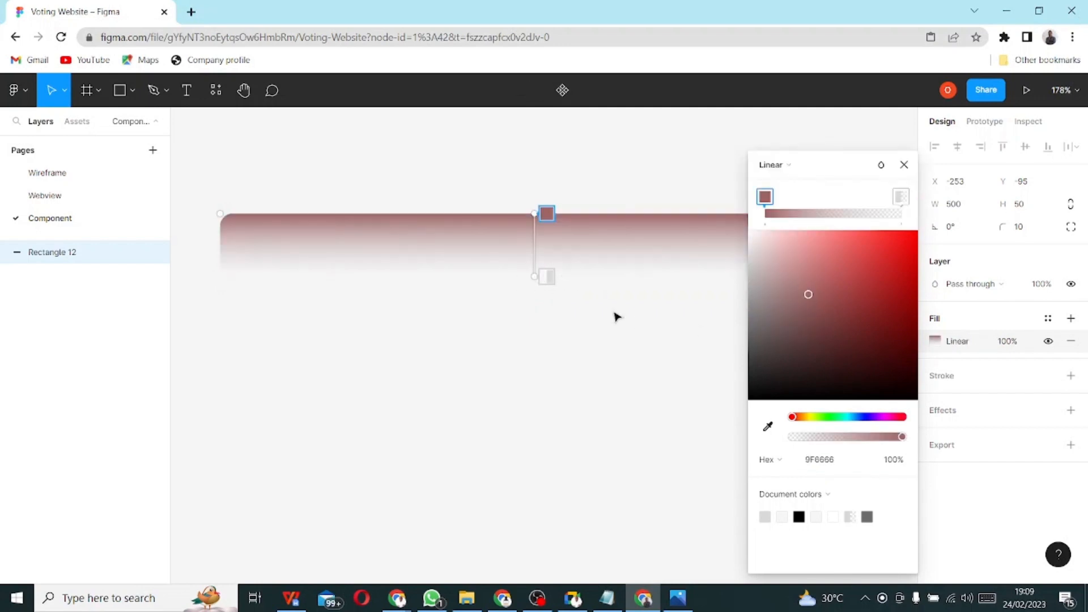
pyautogui.click(546, 277)
pyautogui.click(853, 328)
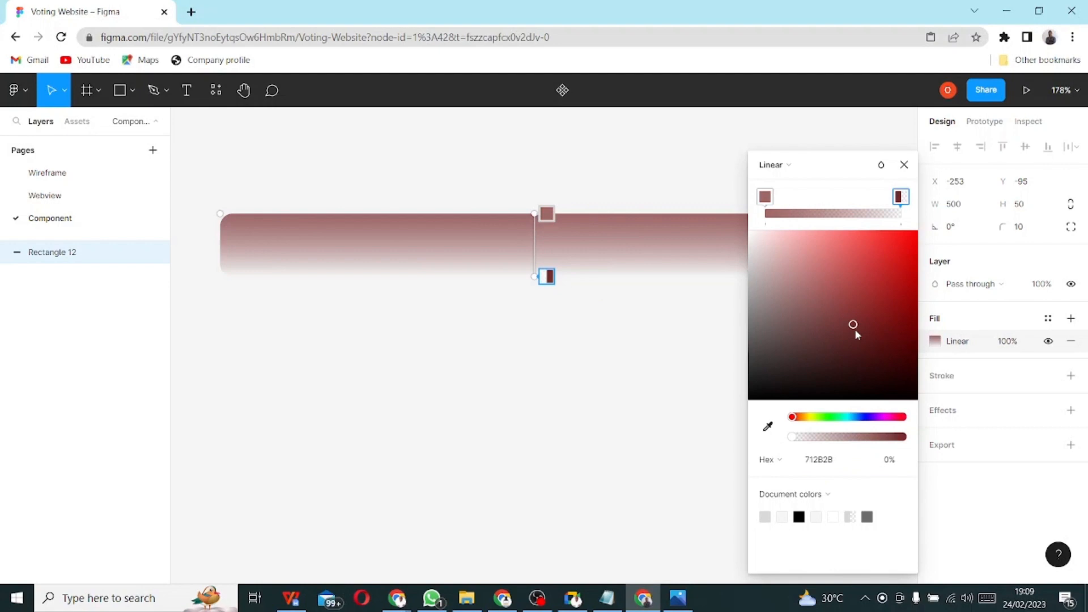
pyautogui.click(874, 287)
pyautogui.click(895, 381)
pyautogui.click(866, 418)
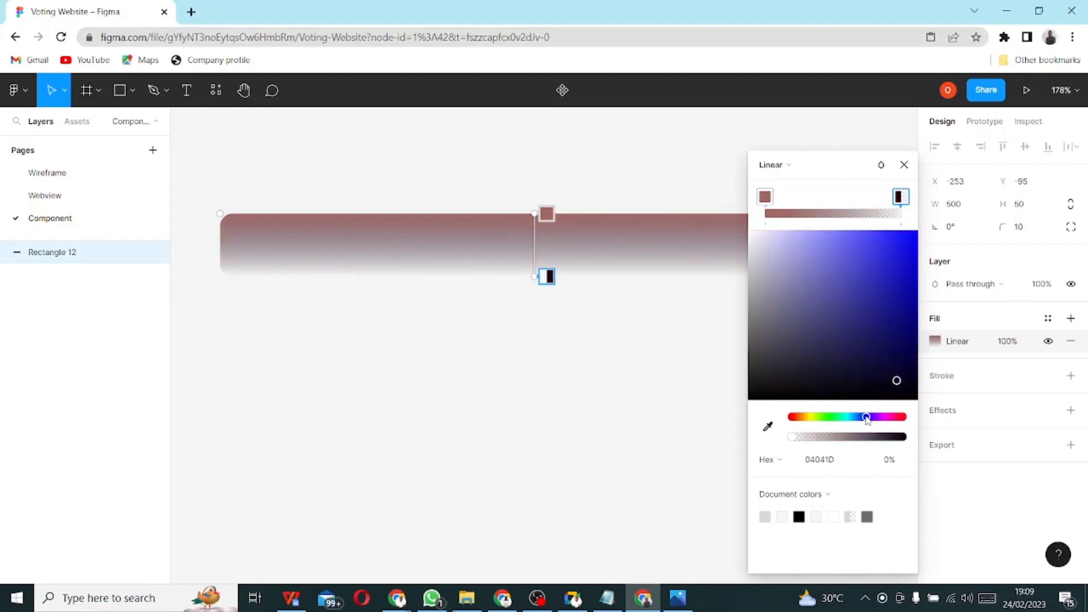
pyautogui.click(892, 315)
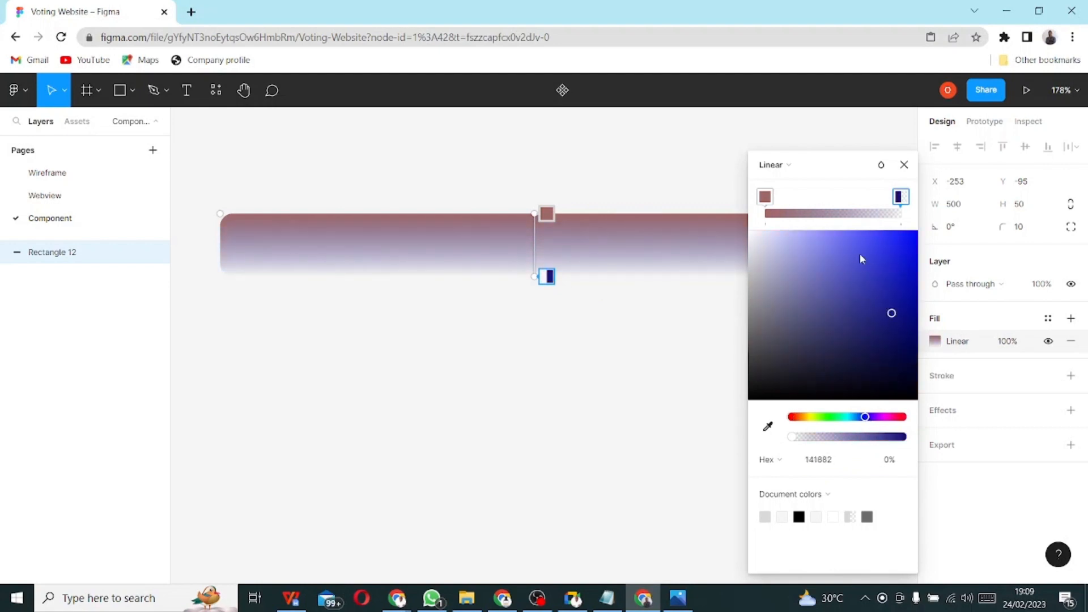
# - Try radial, angular and diamond gradient fills, then return to linear
pyautogui.click(783, 165)
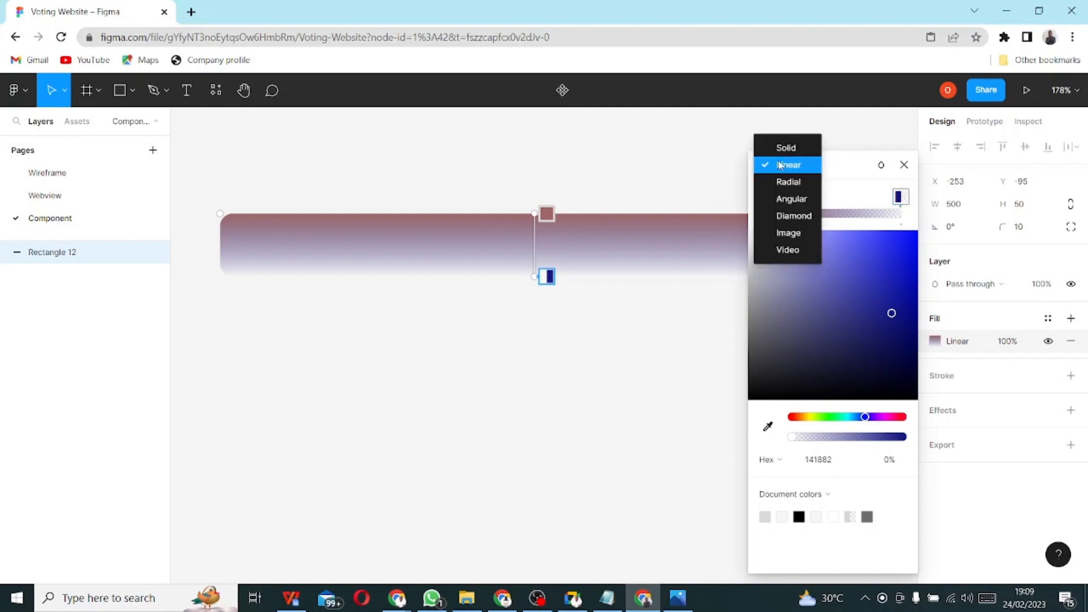
pyautogui.click(799, 183)
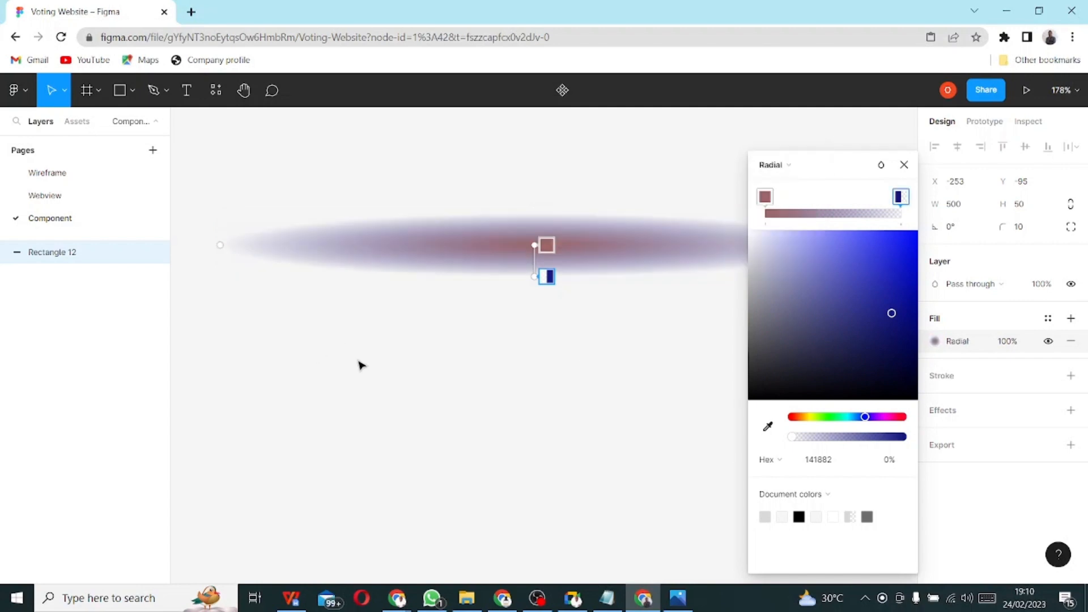
pyautogui.click(779, 169)
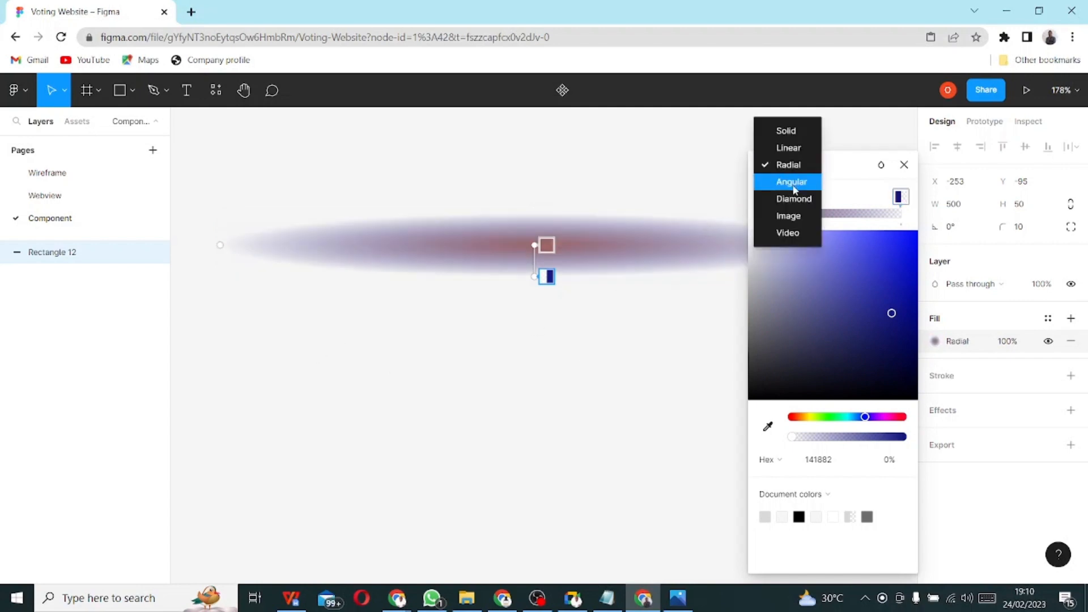
pyautogui.click(792, 182)
pyautogui.click(776, 175)
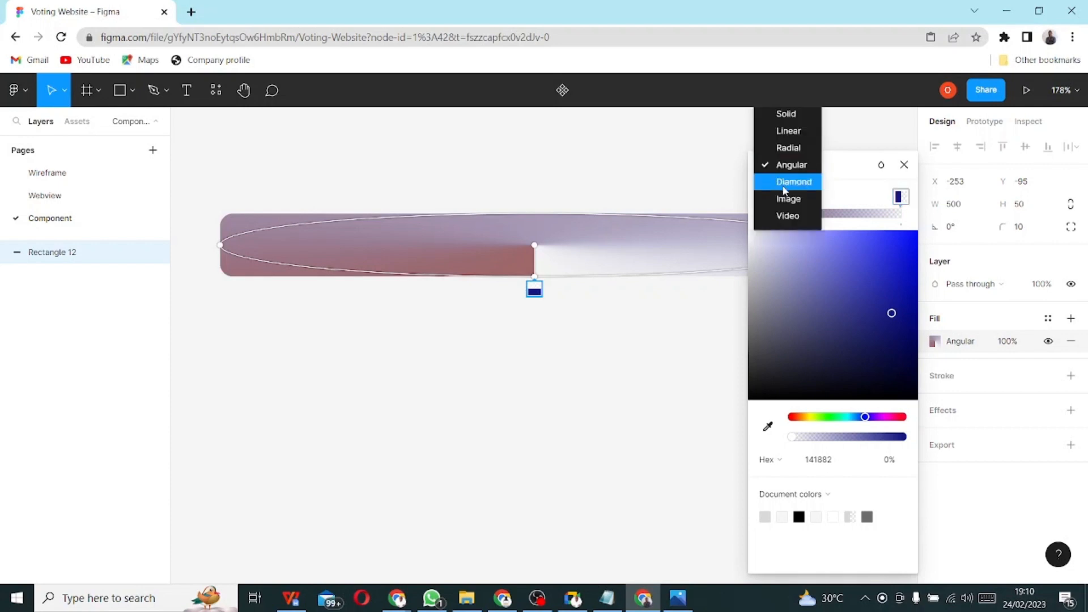
pyautogui.click(783, 180)
pyautogui.click(785, 173)
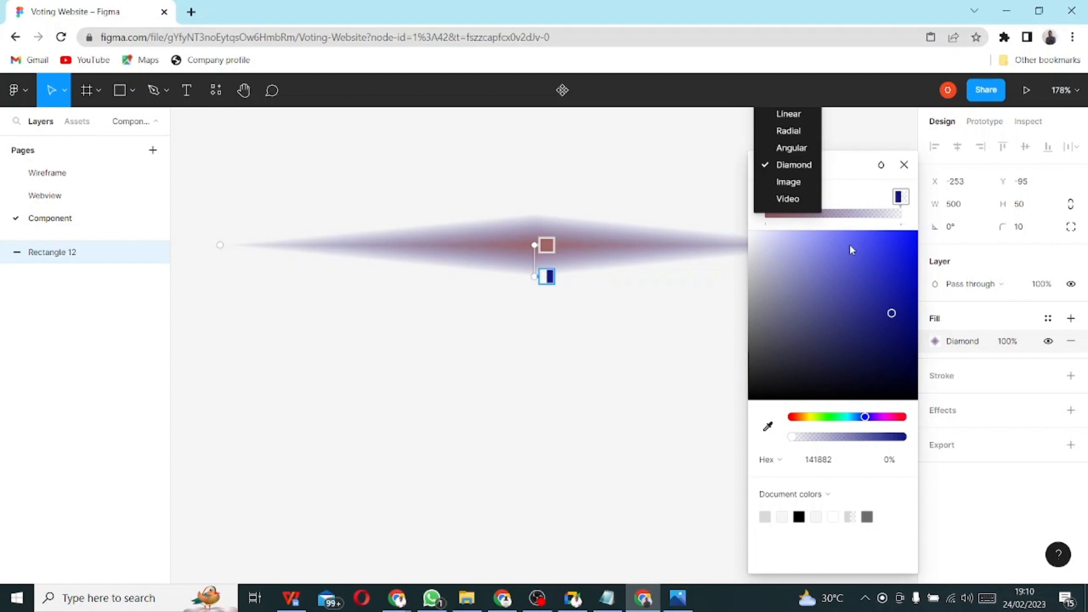
pyautogui.click(794, 230)
pyautogui.click(769, 171)
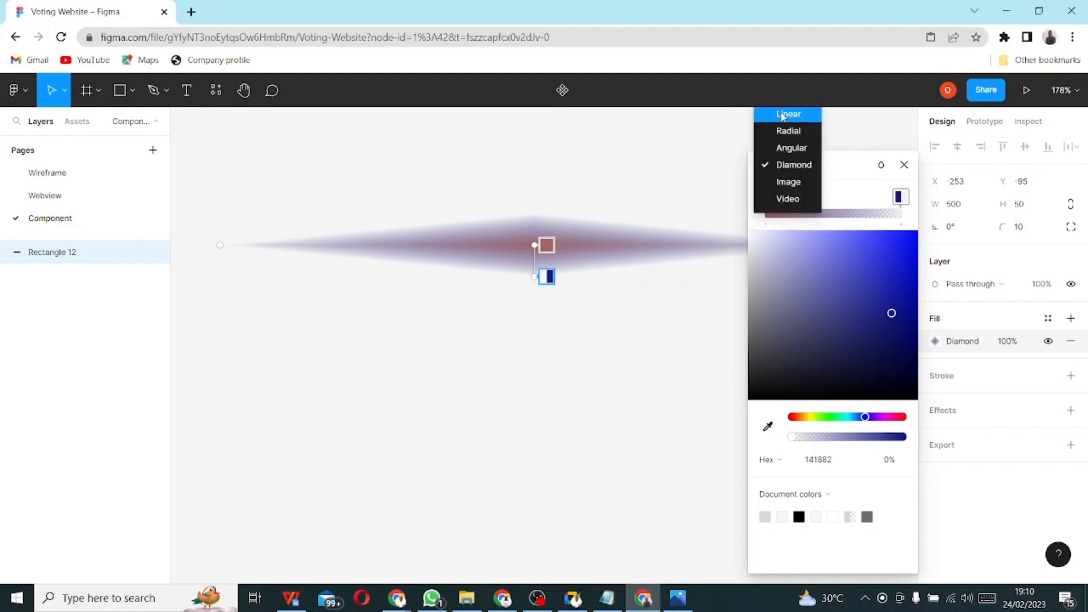
pyautogui.press('Escape')
pyautogui.scroll(1, 650, 335)
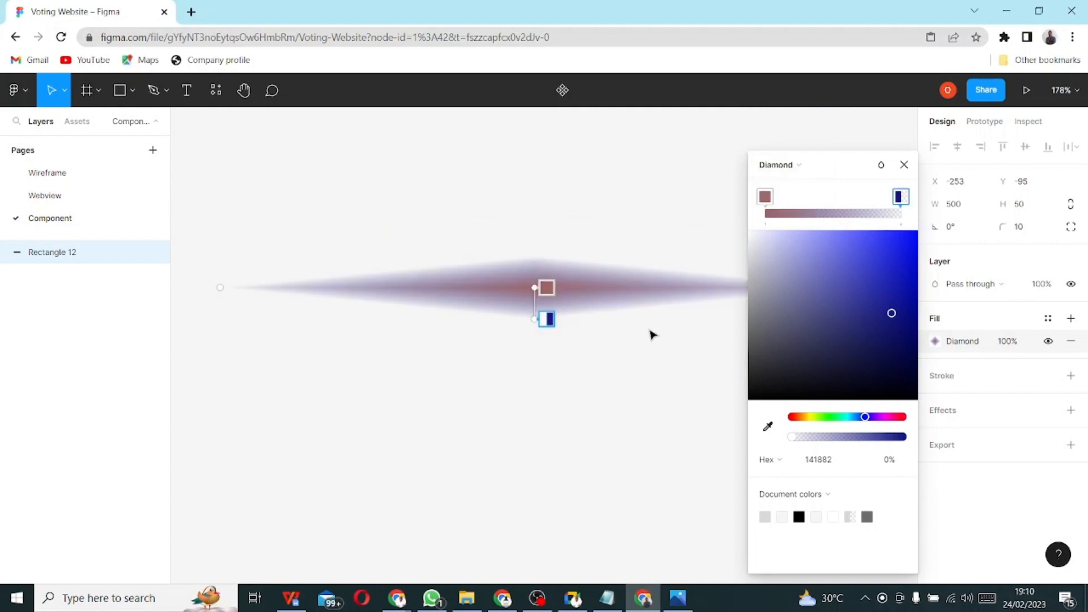
pyautogui.scroll(1, 728, 300)
pyautogui.click(772, 163)
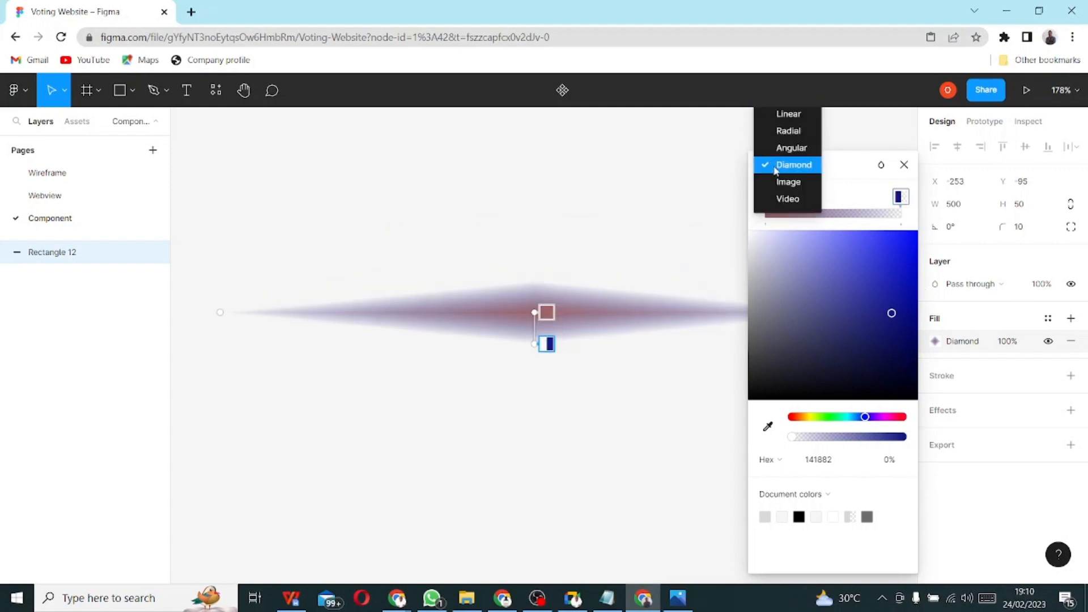
pyautogui.click(781, 113)
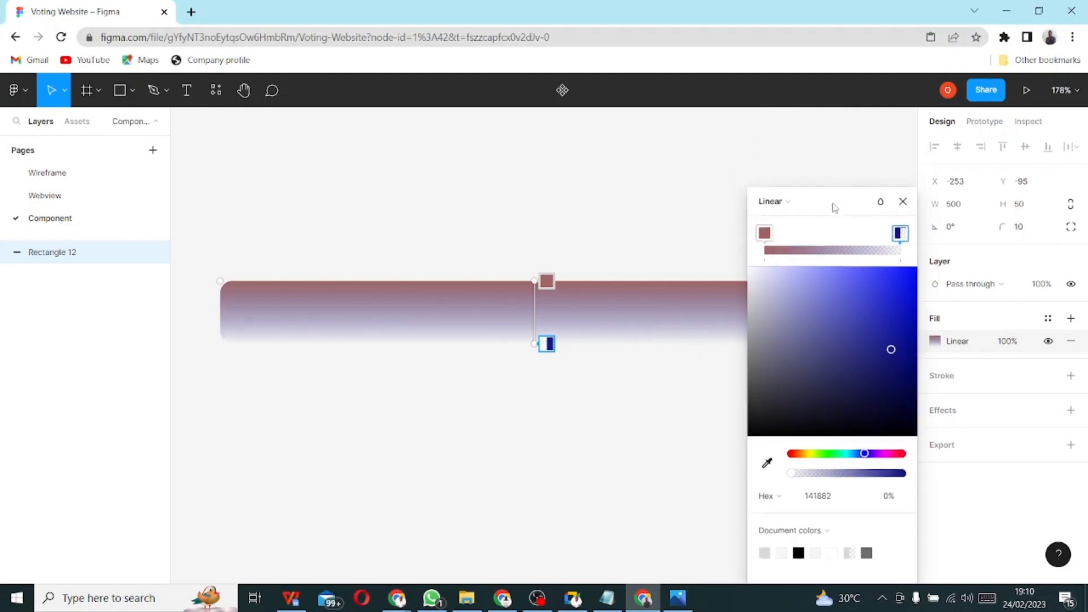
# - Give the rectangle a solid white FFFFFF fill and add a black stroke
pyautogui.click(778, 204)
pyautogui.click(780, 183)
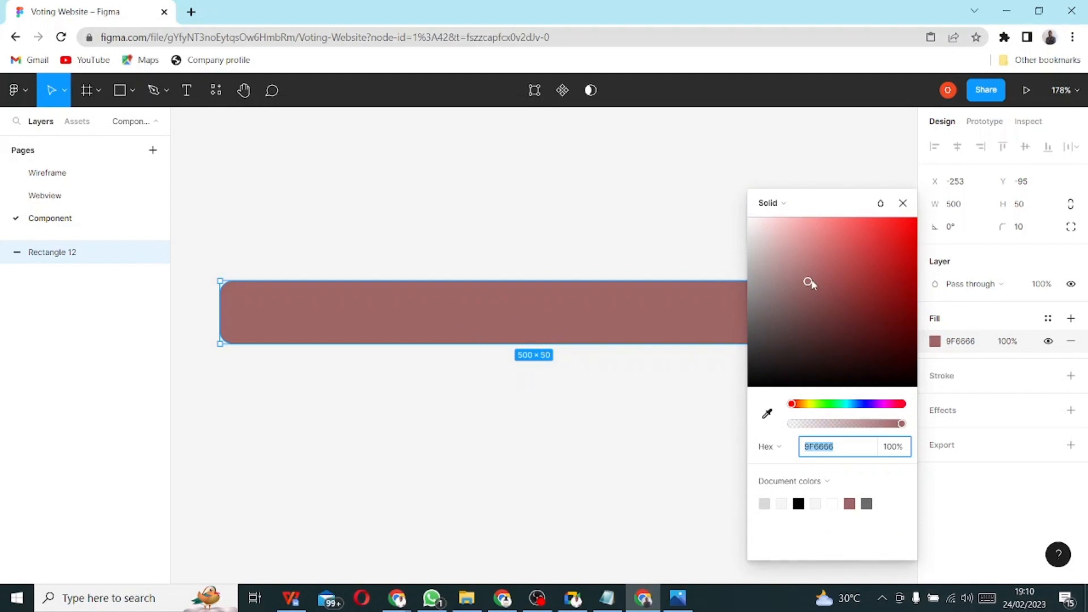
pyautogui.moveTo(808, 283); pyautogui.dragTo(641, 185)
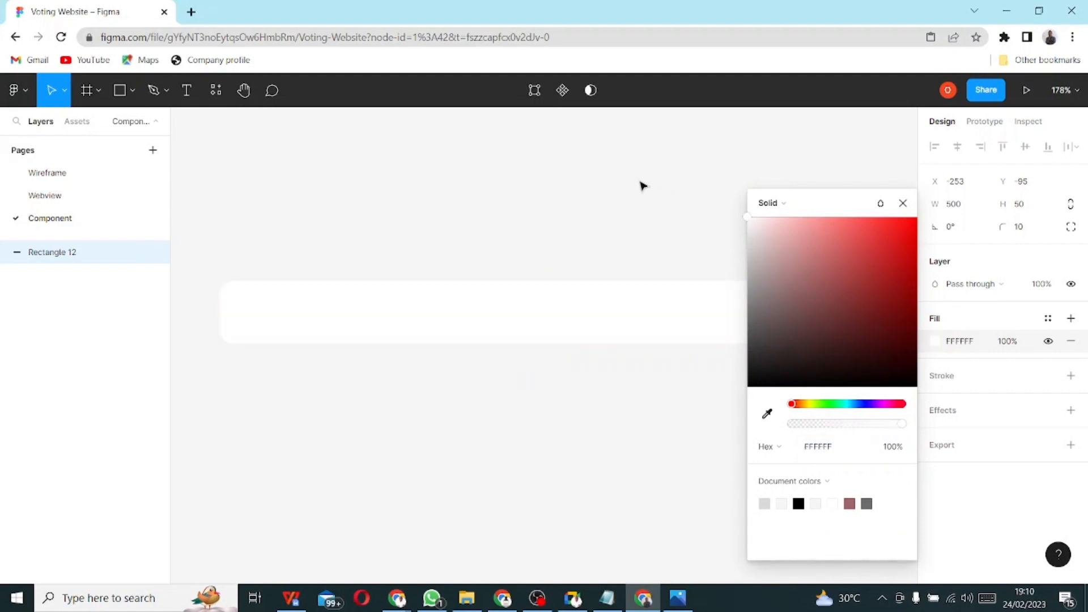
pyautogui.click(625, 181)
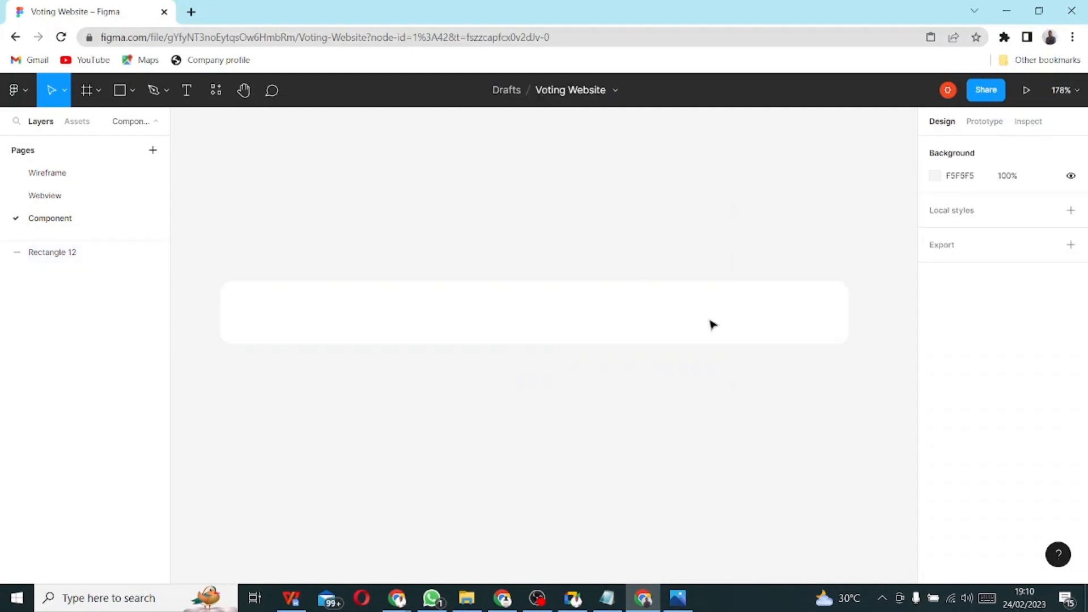
pyautogui.click(774, 332)
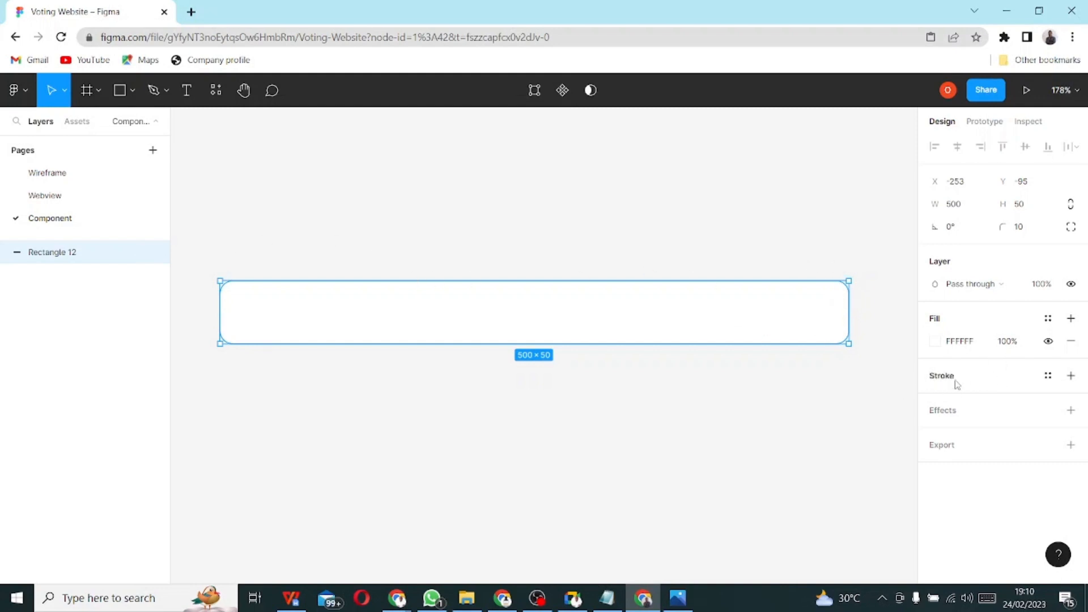
pyautogui.click(1071, 376)
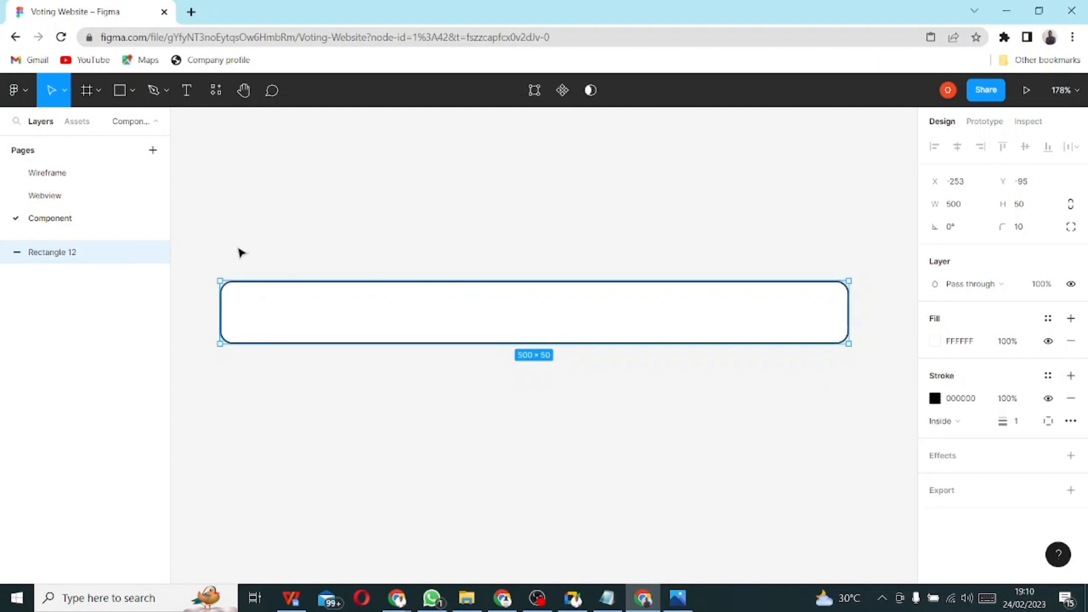
# - Test Center and Outside stroke positions, settling on Inside
pyautogui.click(335, 248)
pyautogui.click(239, 284)
pyautogui.scroll(10, 233, 282)
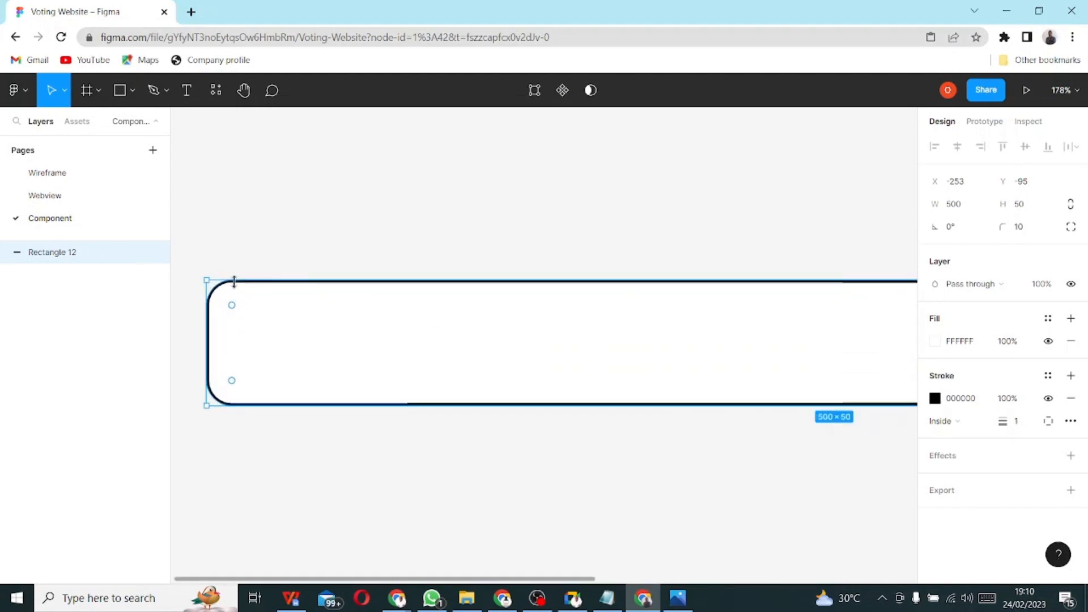
pyautogui.scroll(-3, 284, 305)
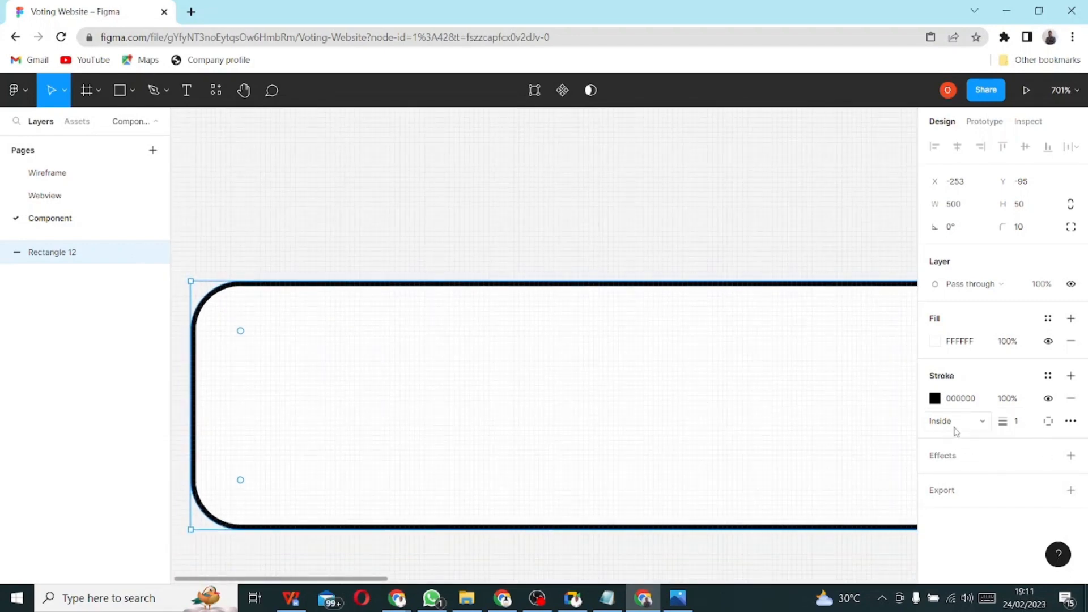
pyautogui.click(981, 428)
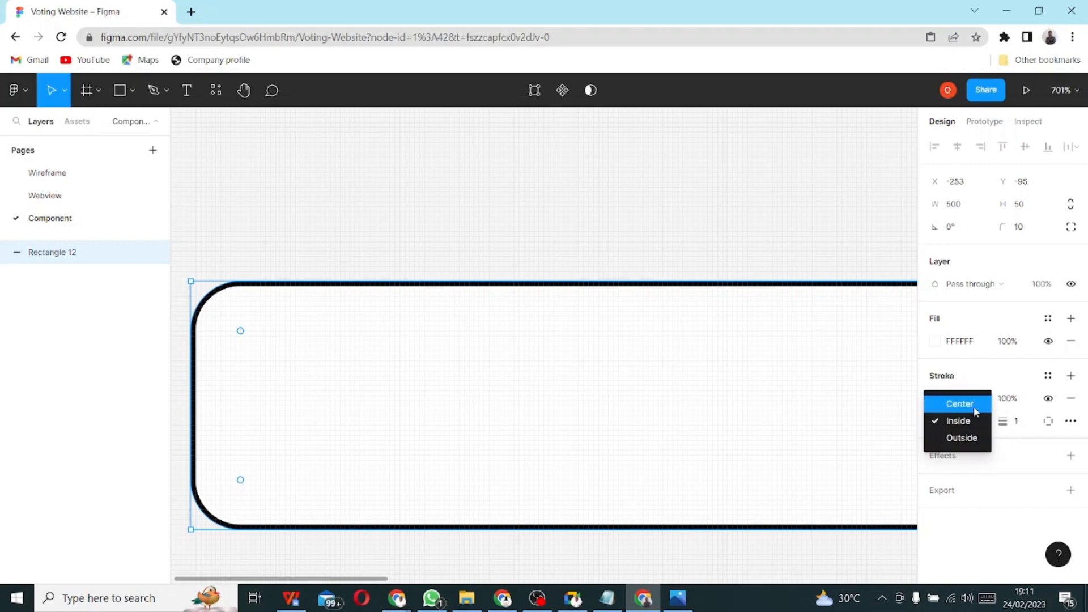
pyautogui.click(974, 412)
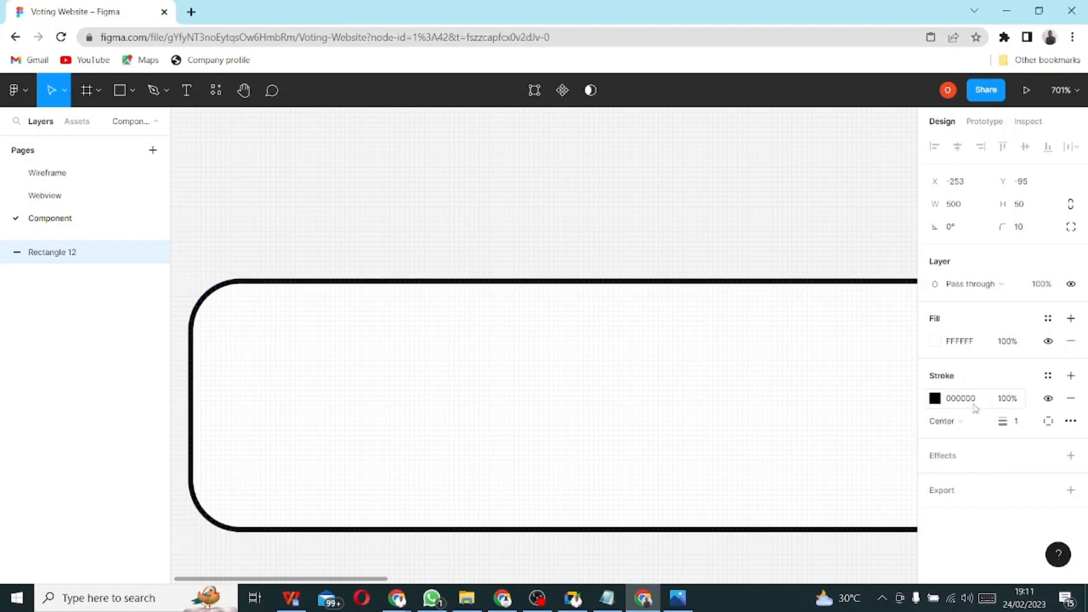
pyautogui.click(977, 429)
pyautogui.click(979, 456)
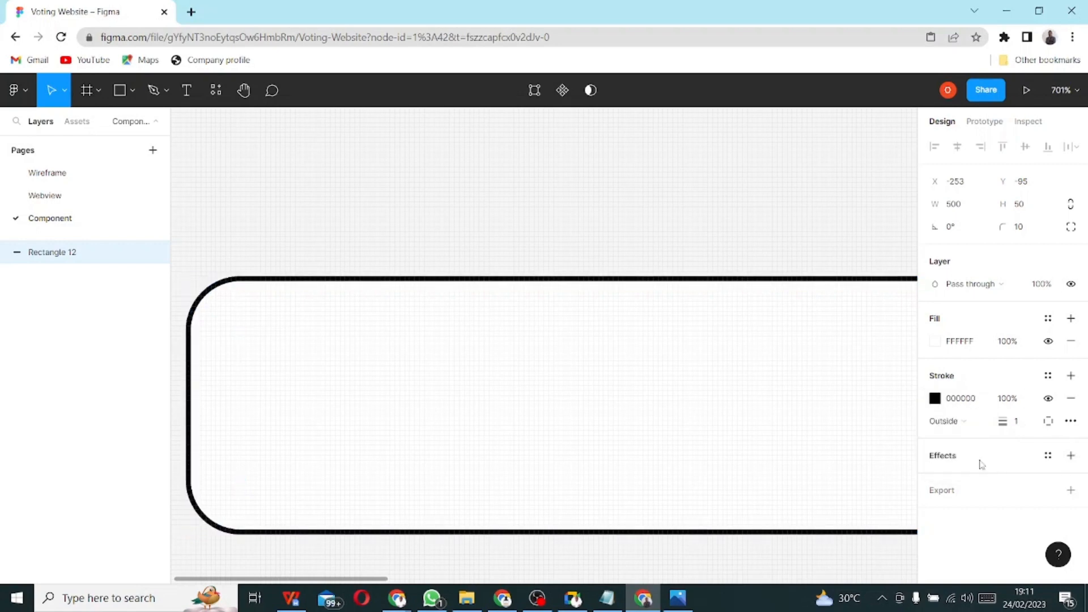
pyautogui.click(979, 425)
pyautogui.click(979, 405)
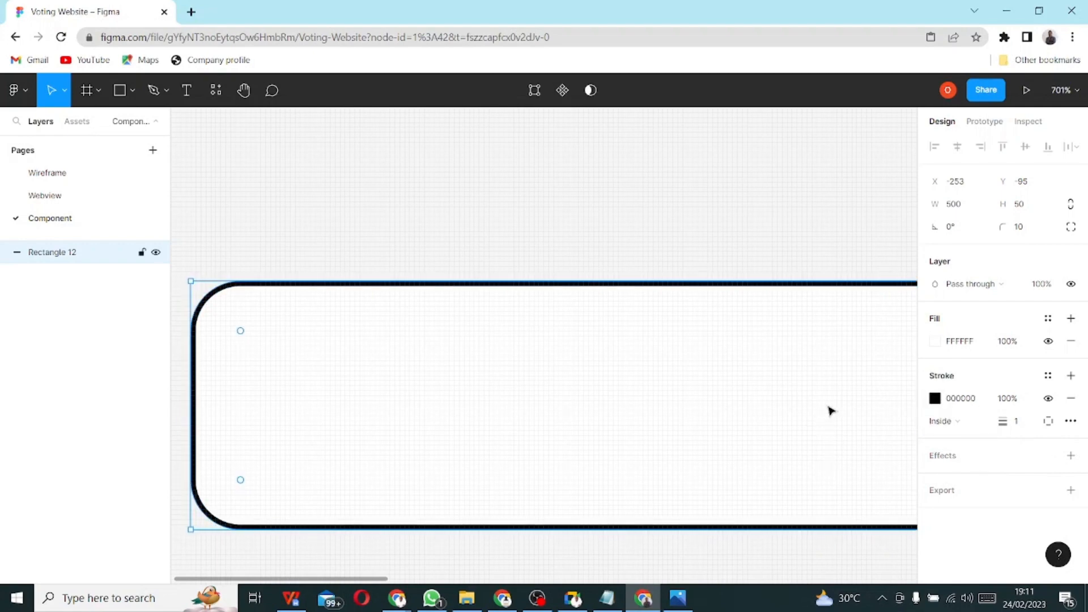
# - Try stroke weights 10 and 5, then set the stroke weight to 1
pyautogui.click(1016, 430)
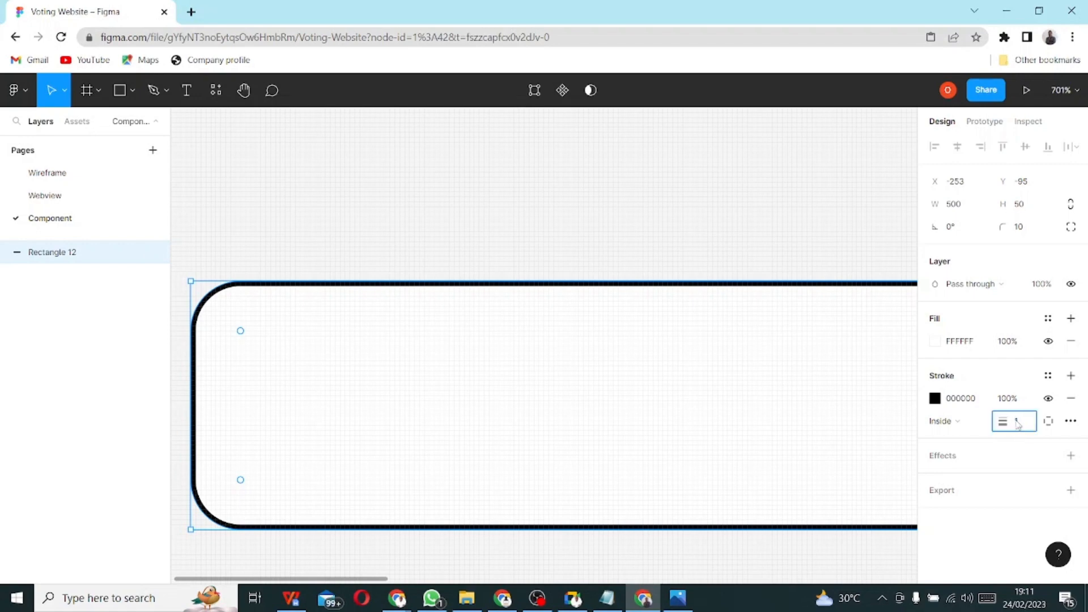
pyautogui.write('1')
pyautogui.write('0')
pyautogui.press('Return')
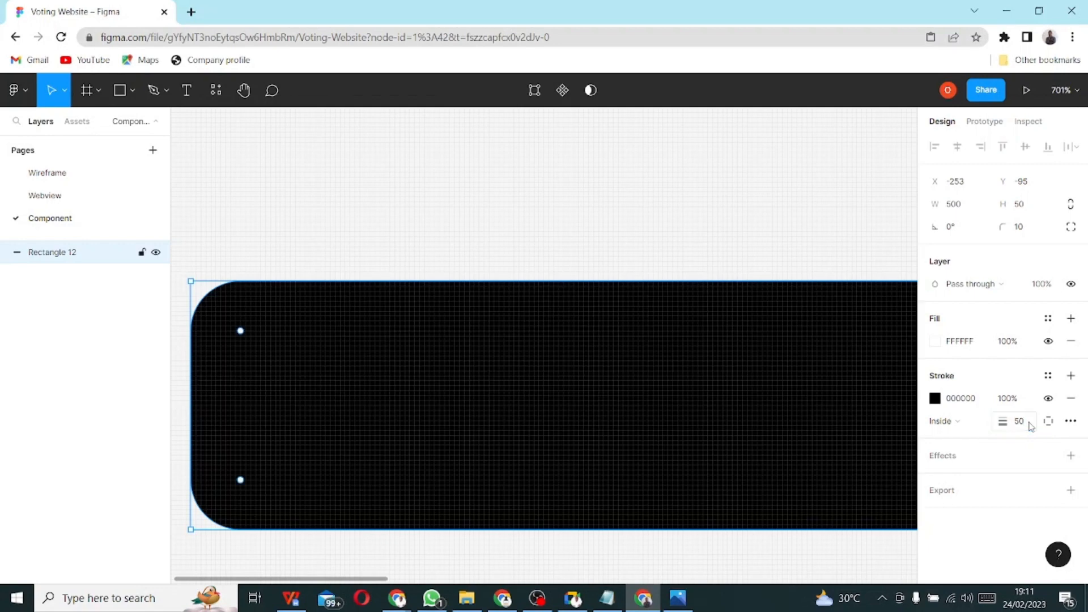
pyautogui.click(1021, 428)
pyautogui.write('5')
pyautogui.press('Return')
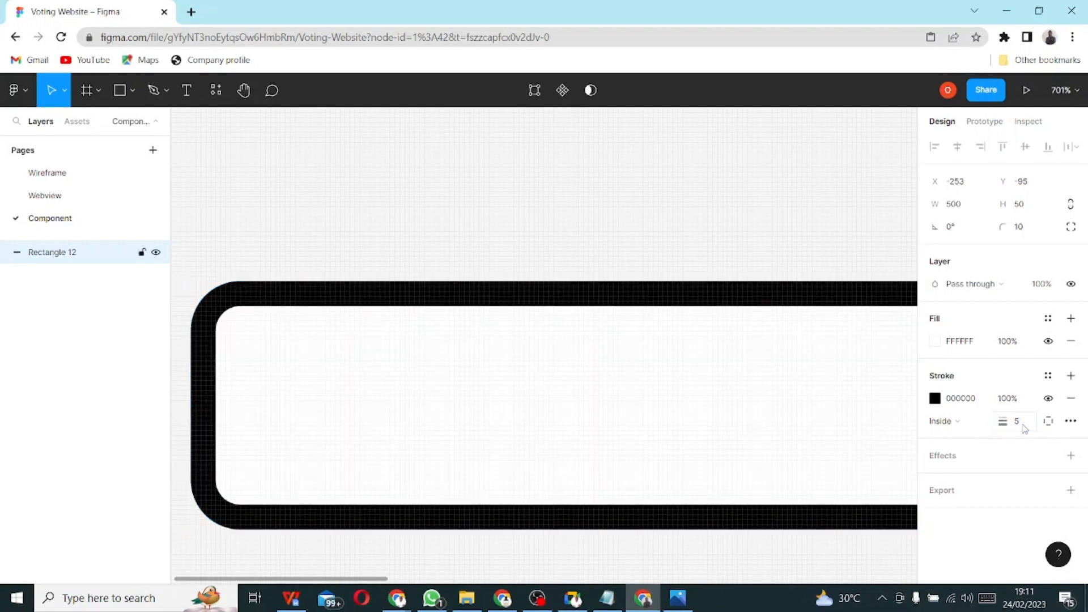
pyautogui.click(1024, 425)
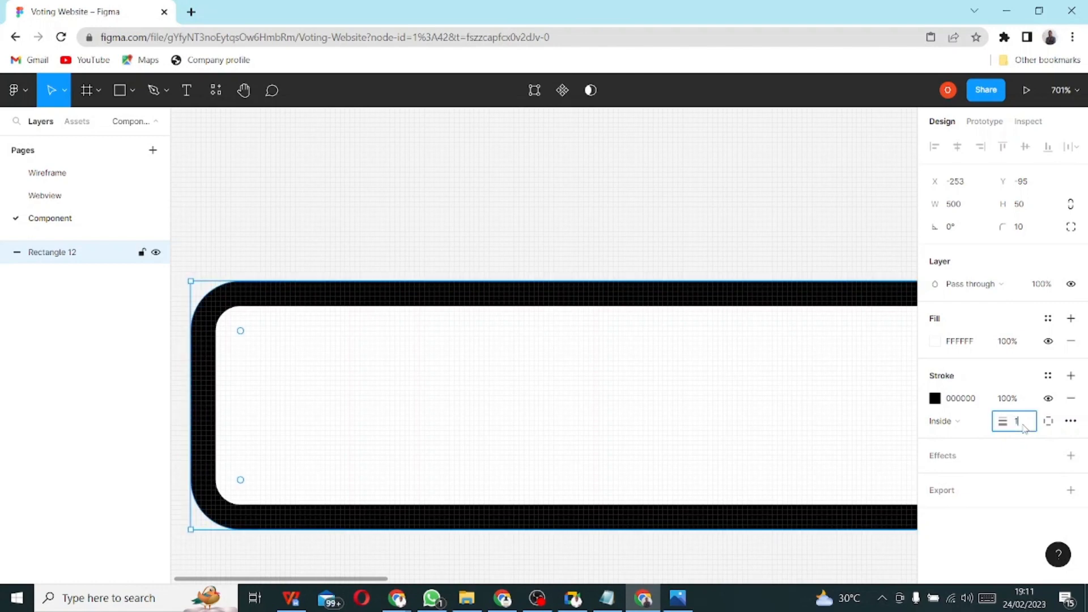
pyautogui.write('1')
pyautogui.press('Return')
# - Move the rectangle further left to X -611, Y -119
pyautogui.scroll(-3, 552, 324)
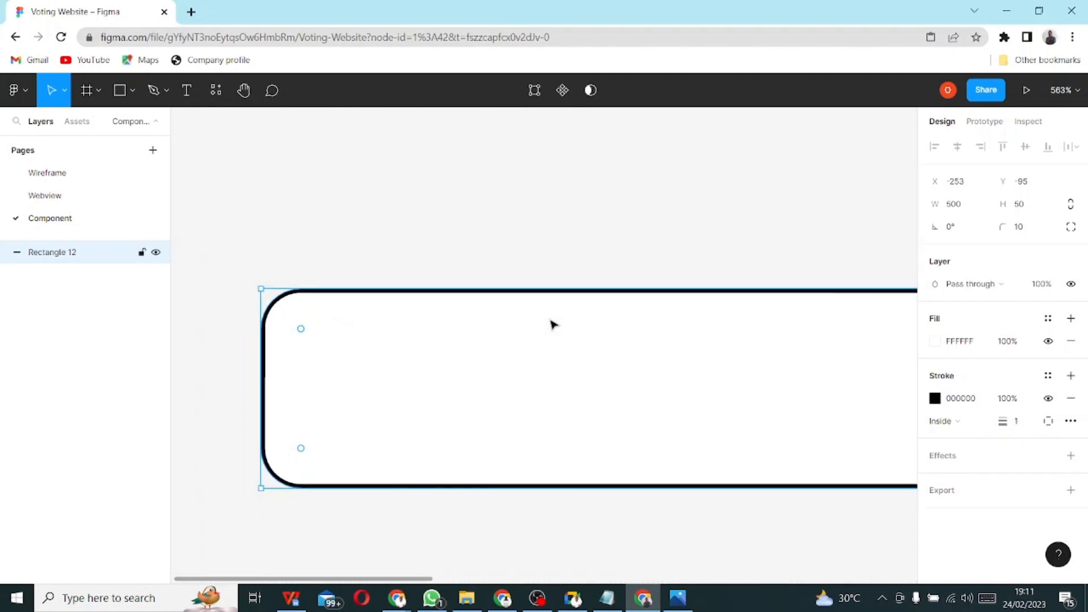
pyautogui.scroll(-10, 553, 324)
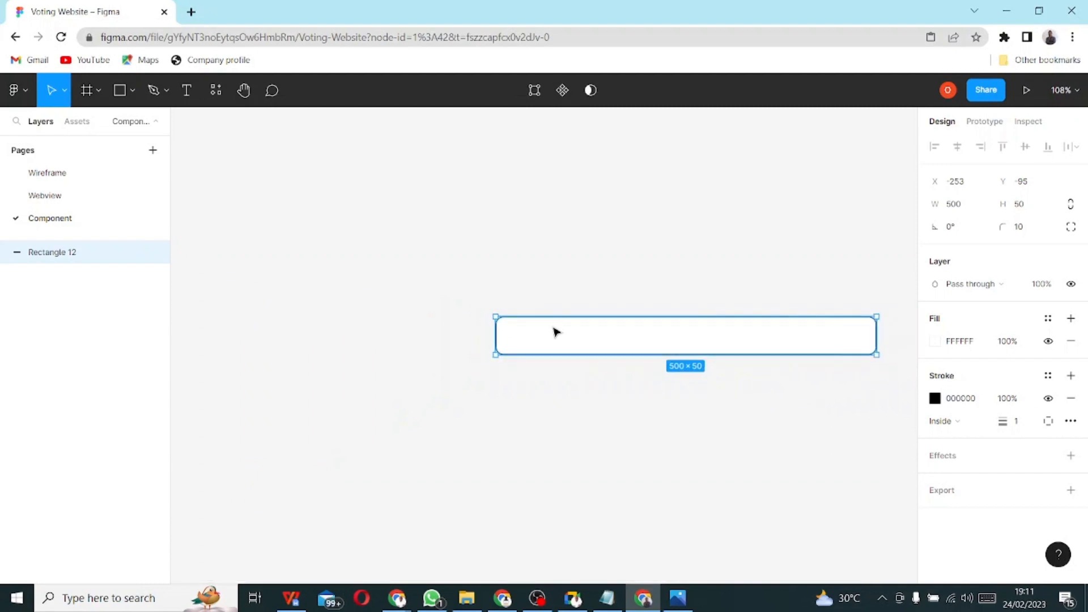
pyautogui.scroll(-4, 555, 332)
pyautogui.moveTo(584, 338); pyautogui.dragTo(469, 320)
pyautogui.scroll(4, 447, 363)
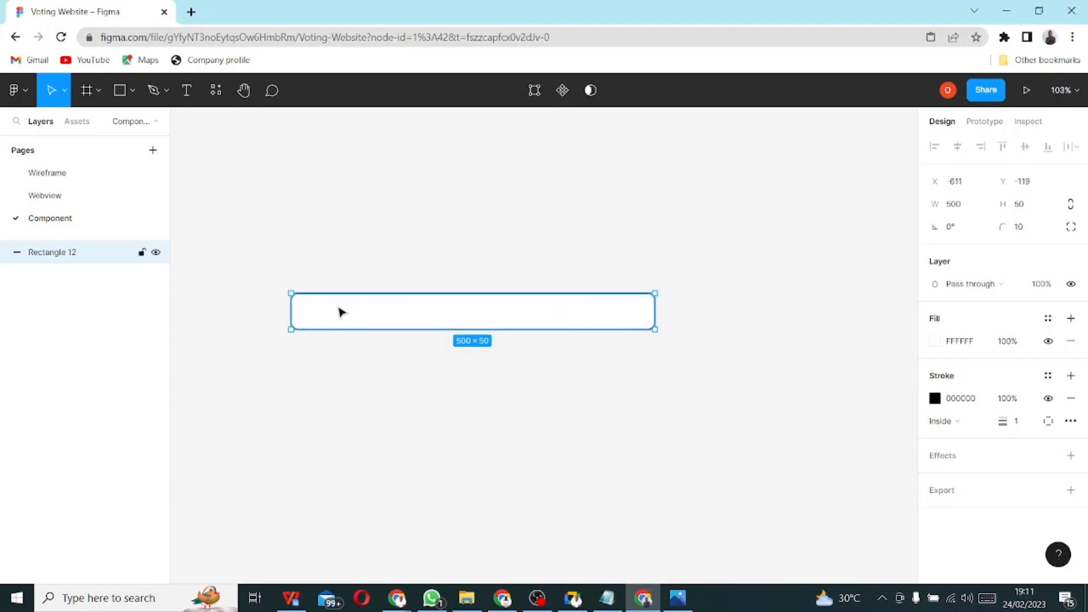
pyautogui.scroll(5, 340, 313)
pyautogui.scroll(-2, 343, 311)
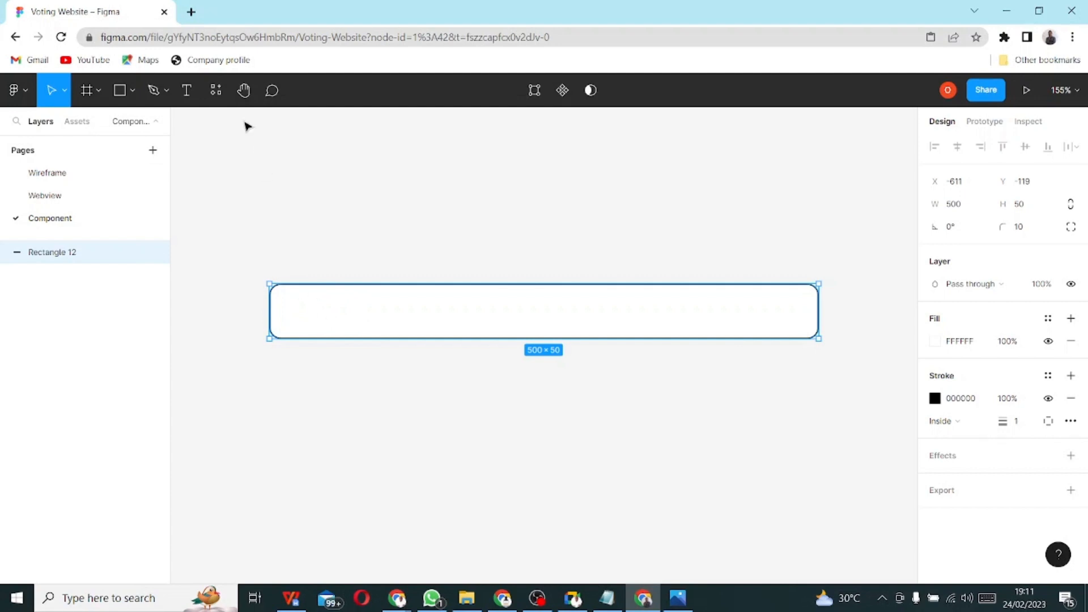
# - Add a 'BVN' text label near the rectangle's left end, centred vertically
pyautogui.click(196, 98)
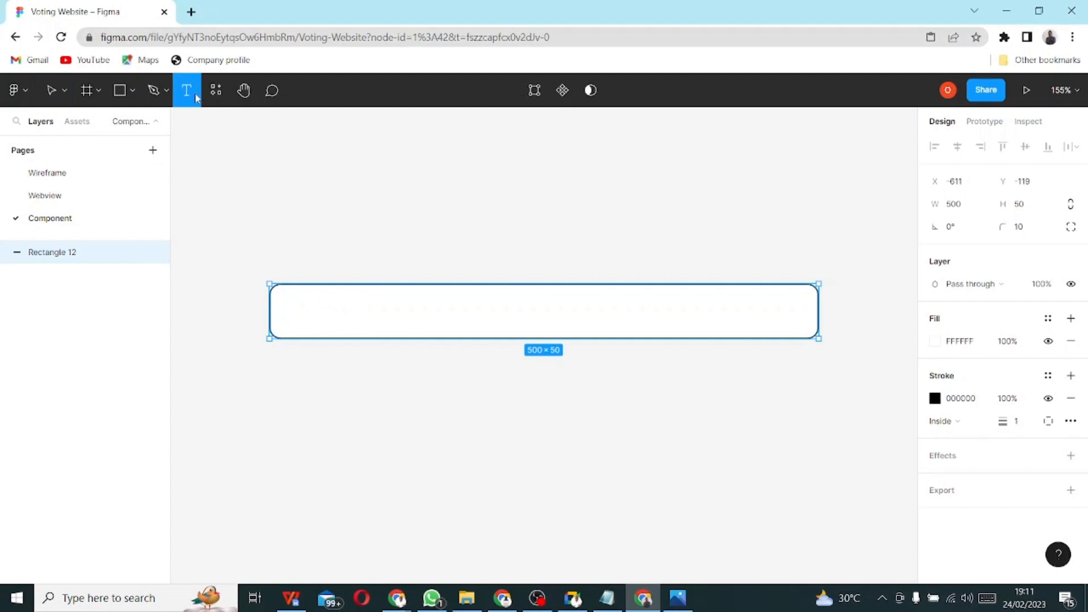
pyautogui.click(284, 306)
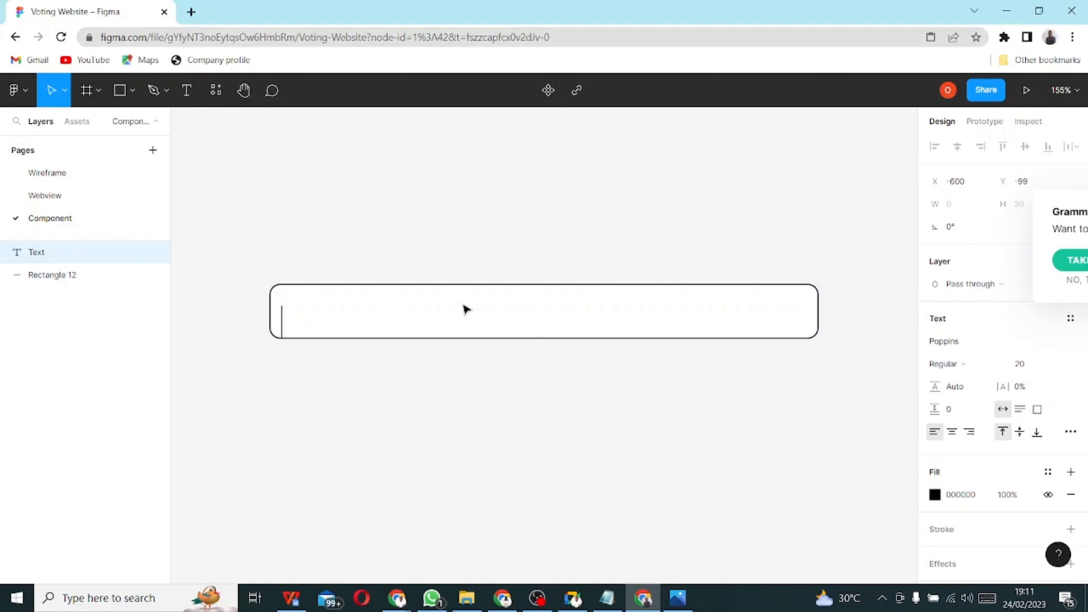
pyautogui.write('BVN')
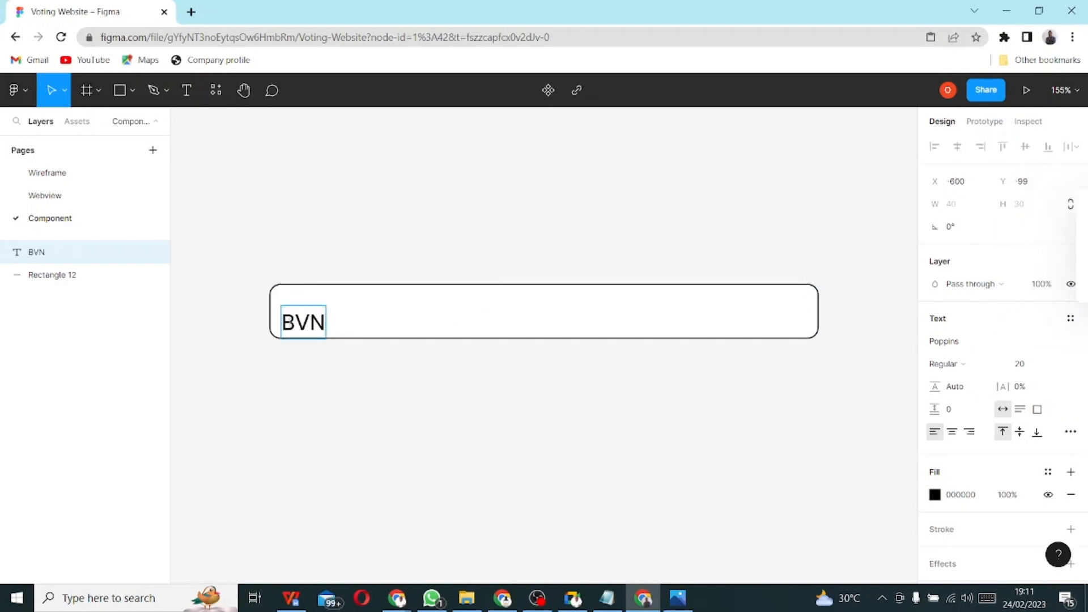
pyautogui.press('Escape')
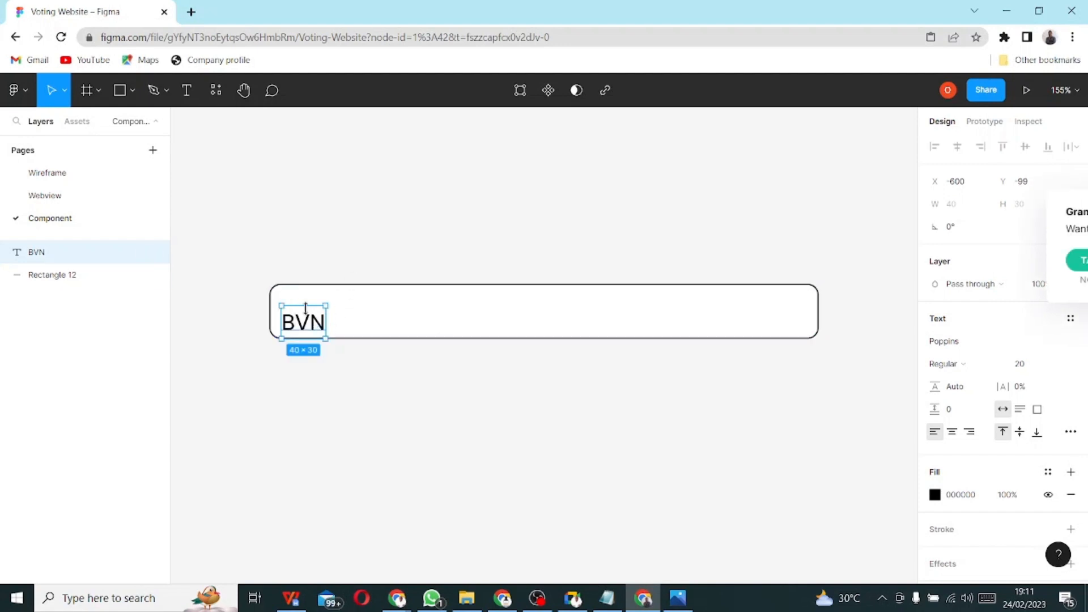
pyautogui.moveTo(306, 305); pyautogui.dragTo(304, 310)
pyautogui.click(318, 341)
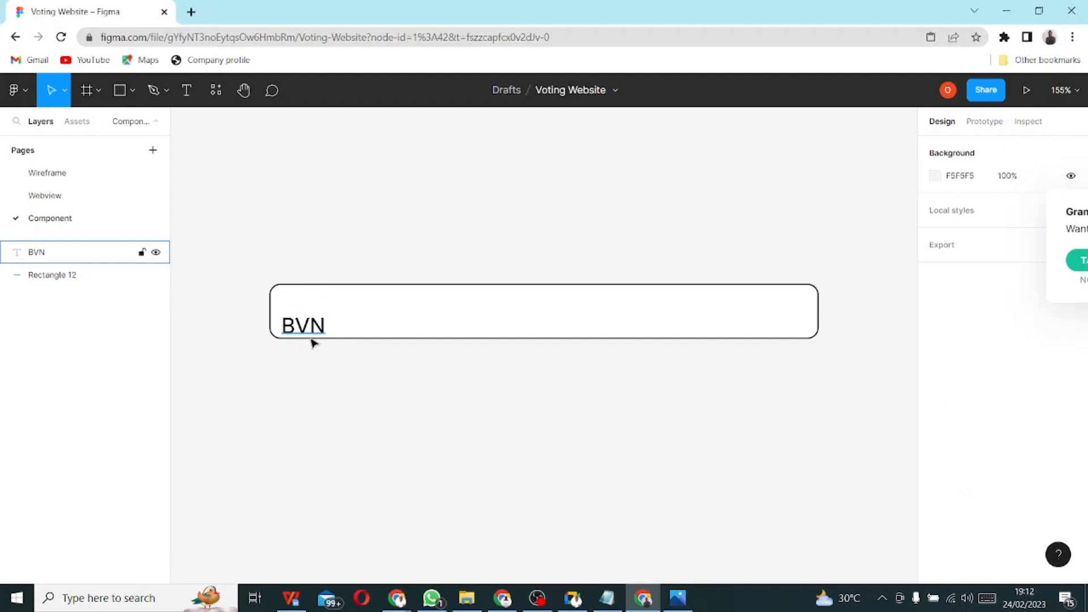
pyautogui.click(310, 331)
pyautogui.moveTo(310, 331)
pyautogui.mouseDown()
pyautogui.moveTo(313, 309)
pyautogui.moveTo(306, 316)
pyautogui.mouseUp()
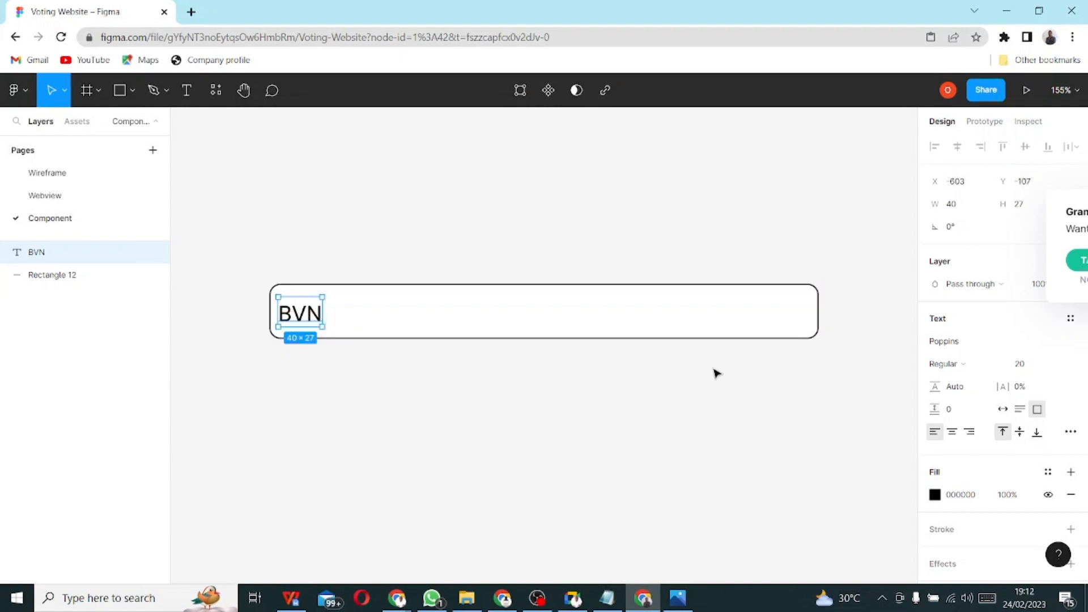
# - Set the BVN label to font size 14 and align it on the rectangle's centre line
pyautogui.click(1056, 366)
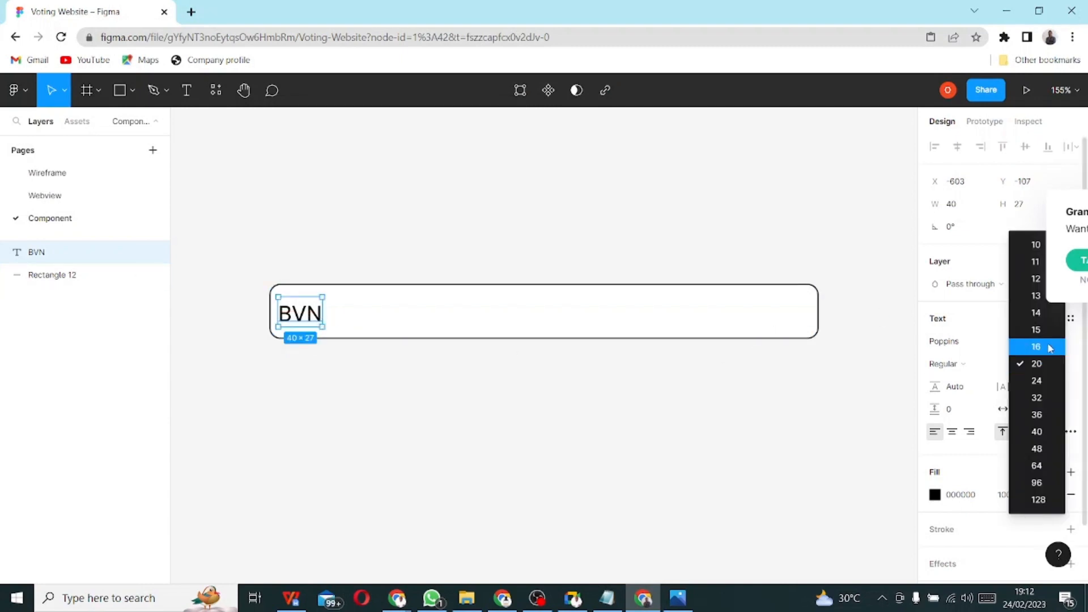
pyautogui.click(1047, 312)
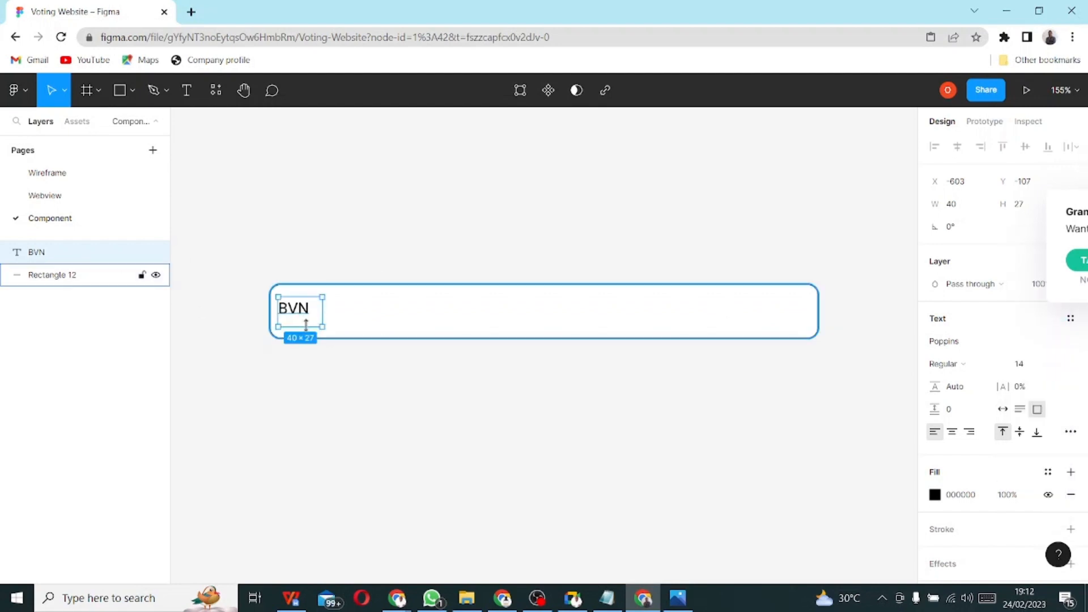
pyautogui.moveTo(302, 308); pyautogui.dragTo(304, 309)
pyautogui.press('Down')
pyautogui.press('Down')
pyautogui.press('Down')
pyautogui.press('Down')
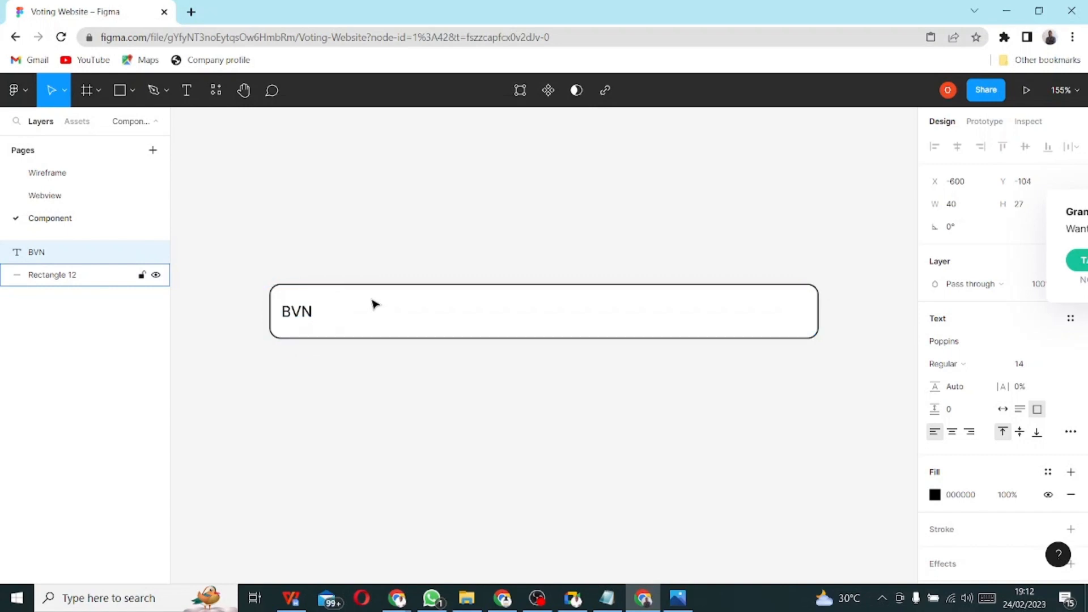
pyautogui.press('Up')
pyautogui.press('Up')
pyautogui.moveTo(308, 328); pyautogui.dragTo(315, 309)
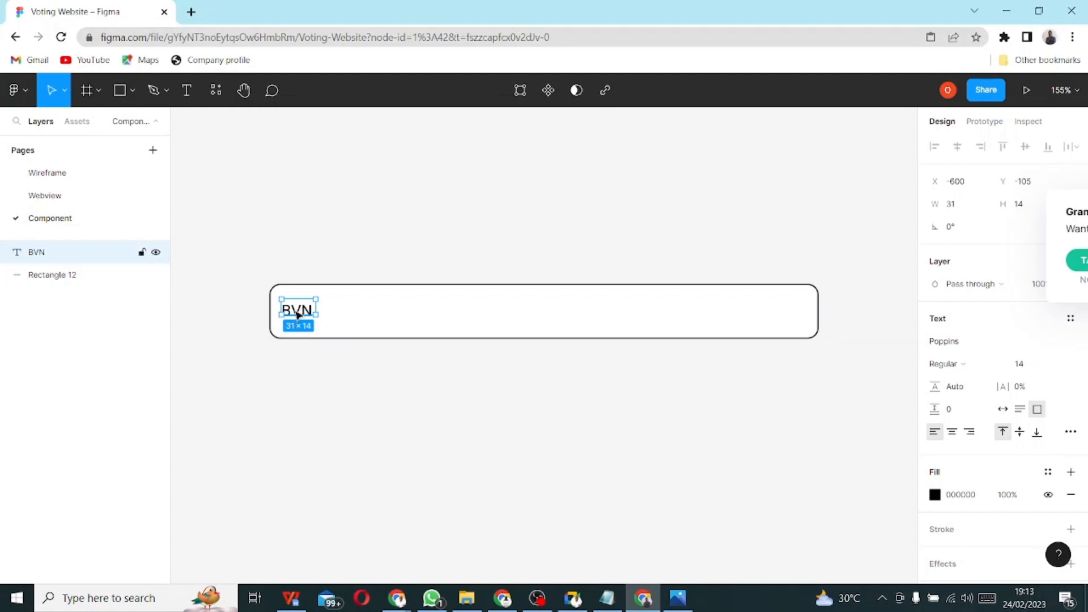
pyautogui.moveTo(295, 317); pyautogui.dragTo(300, 320)
pyautogui.scroll(1, 314, 341)
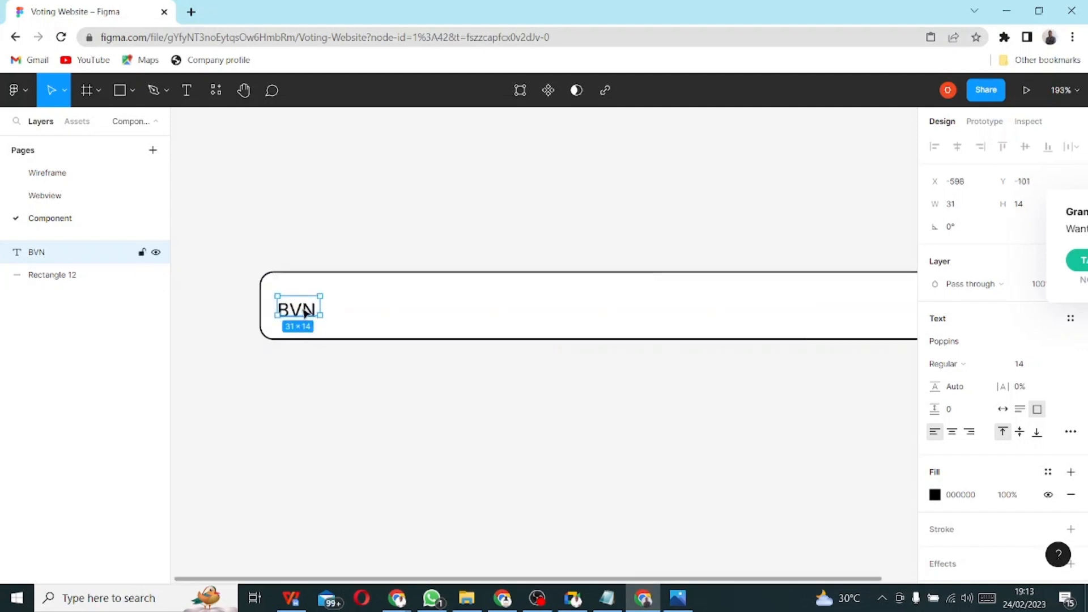
pyautogui.scroll(2, 300, 312)
pyautogui.moveTo(302, 315); pyautogui.dragTo(304, 307)
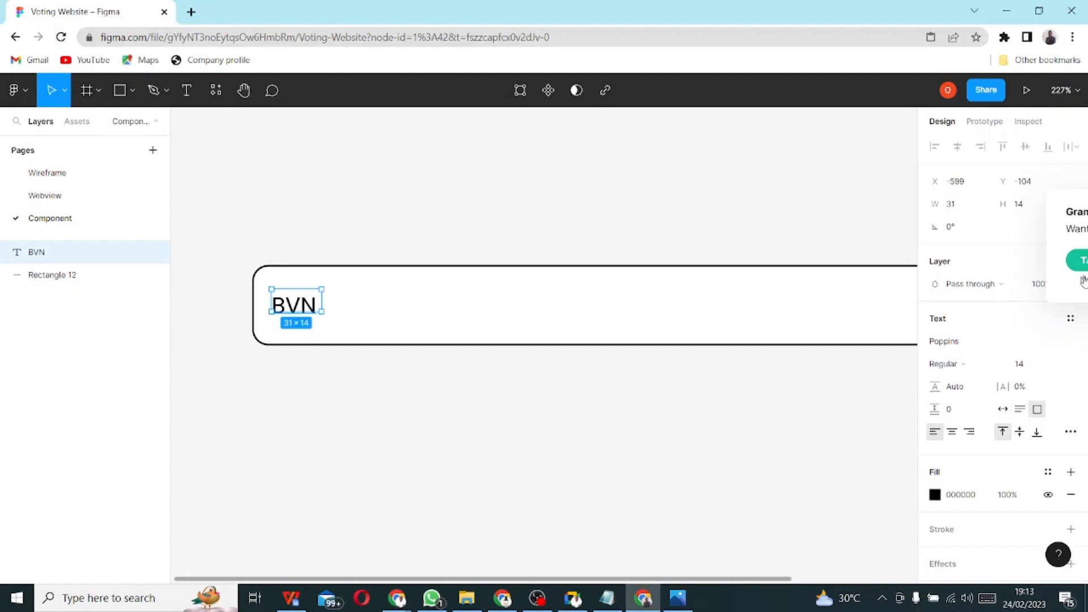
# - Set the BVN text layer's opacity to 50%
pyautogui.click(1037, 289)
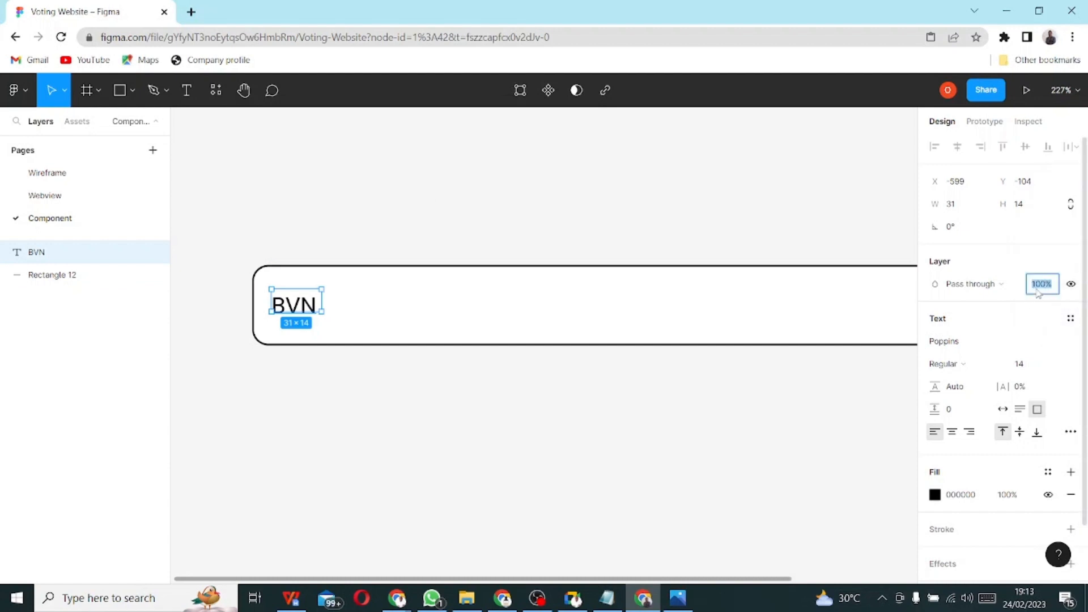
pyautogui.write('50')
pyautogui.press('Return')
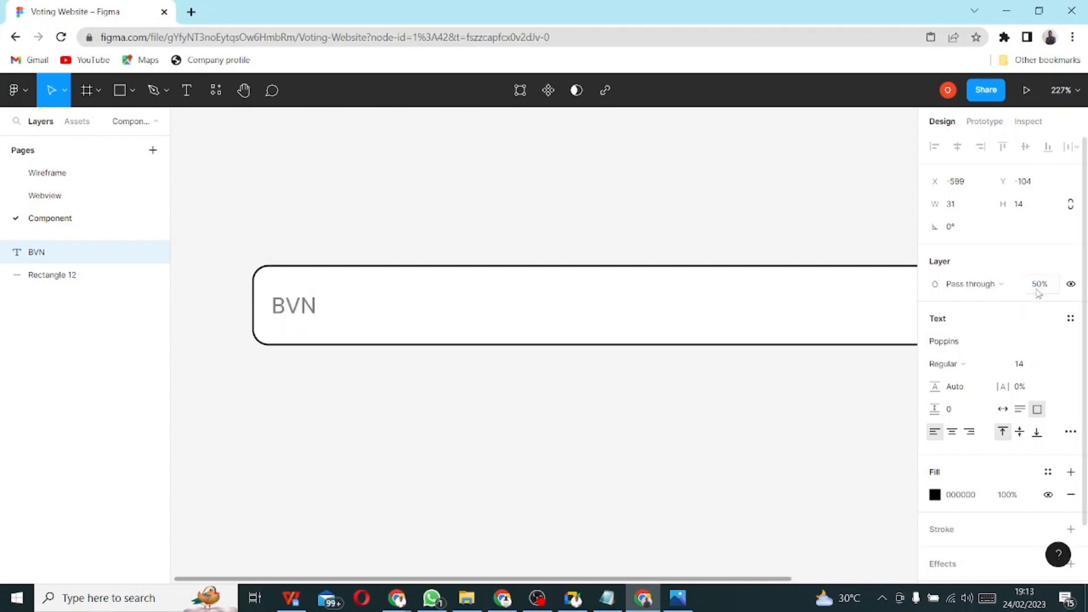
pyautogui.click(578, 412)
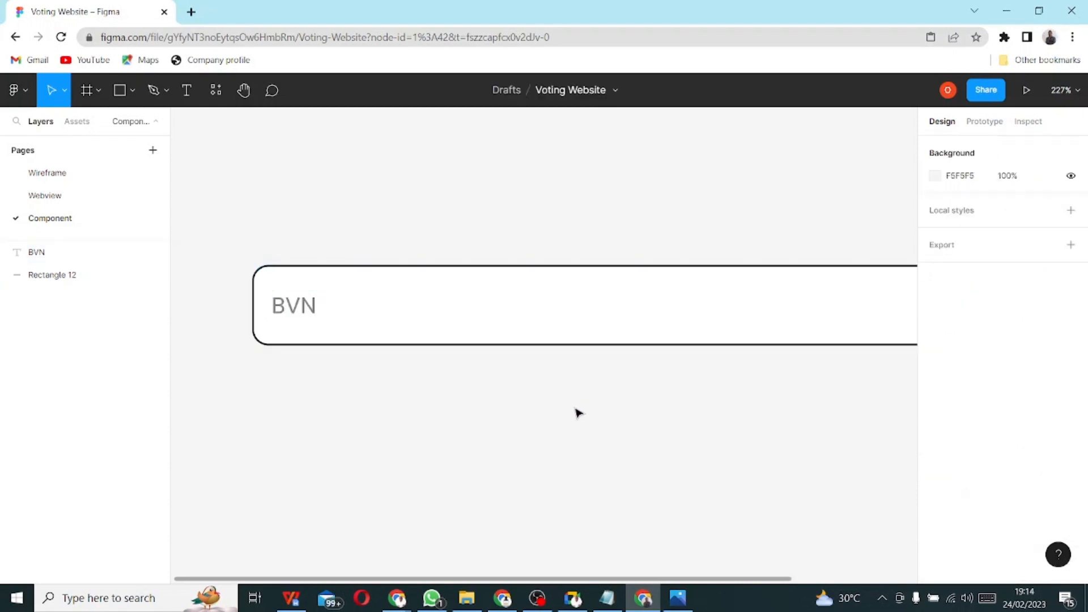
# - Replace the label with 'Placeholder' and widen its text box to fit one line
pyautogui.doubleClick(304, 310)
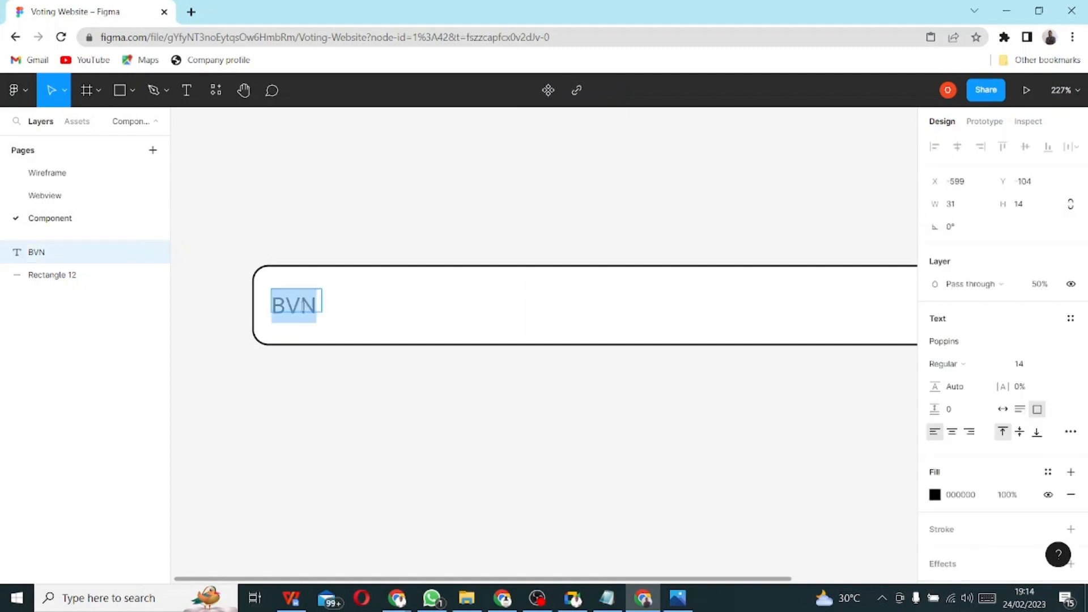
pyautogui.write('Place')
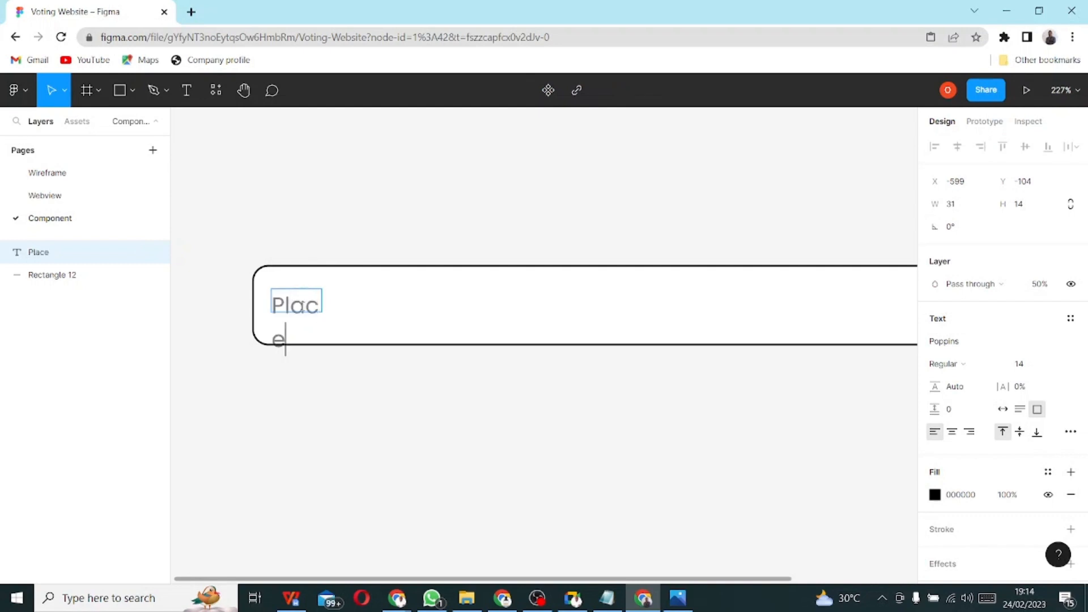
pyautogui.write('holder')
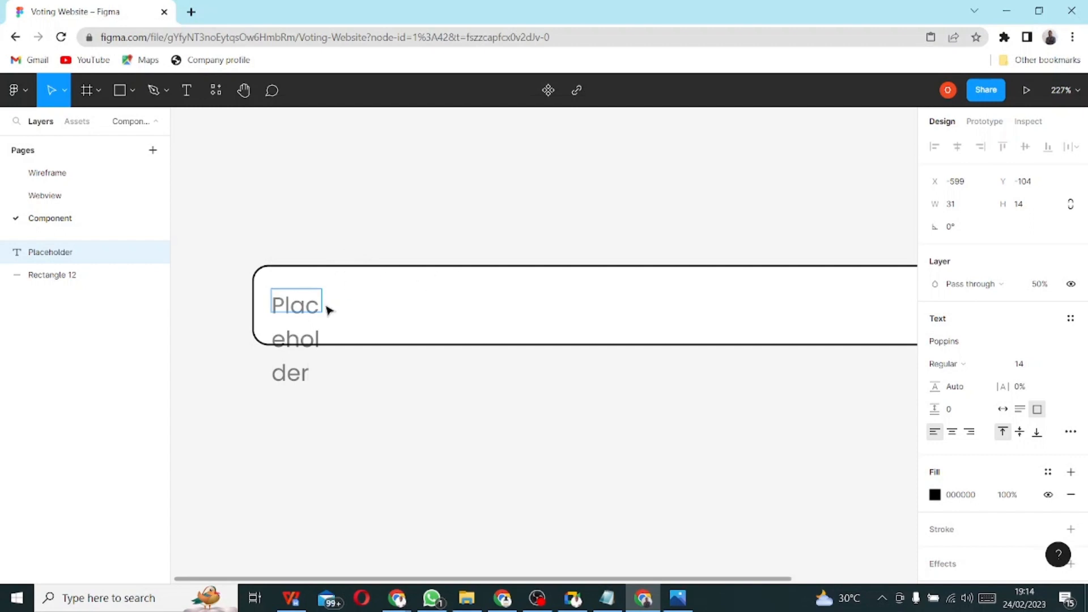
pyautogui.press('Escape')
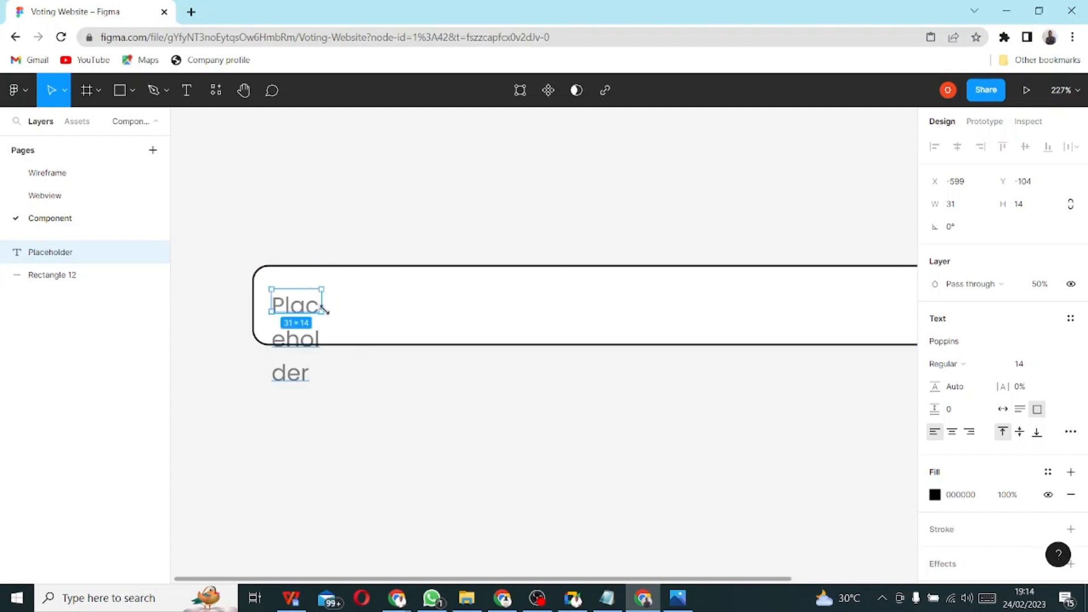
pyautogui.moveTo(324, 303); pyautogui.dragTo(700, 314)
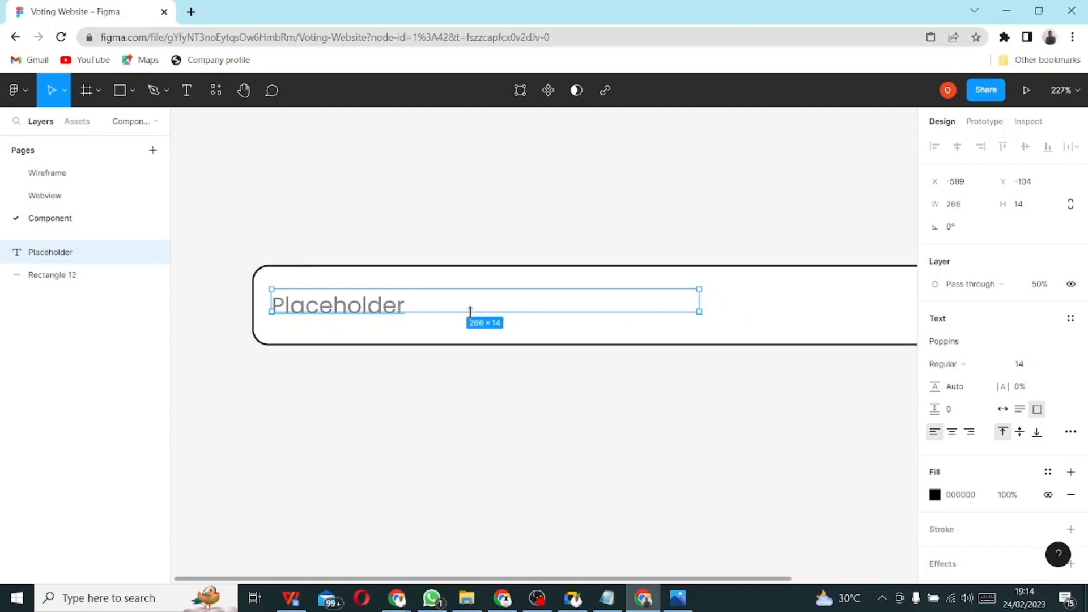
pyautogui.moveTo(471, 311); pyautogui.dragTo(471, 317)
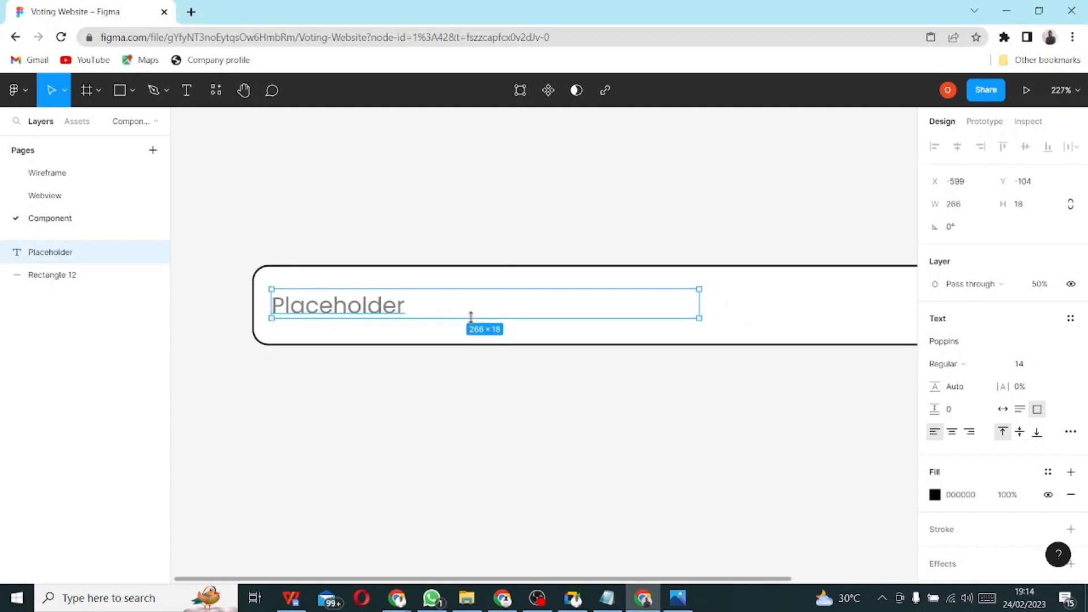
pyautogui.click(576, 437)
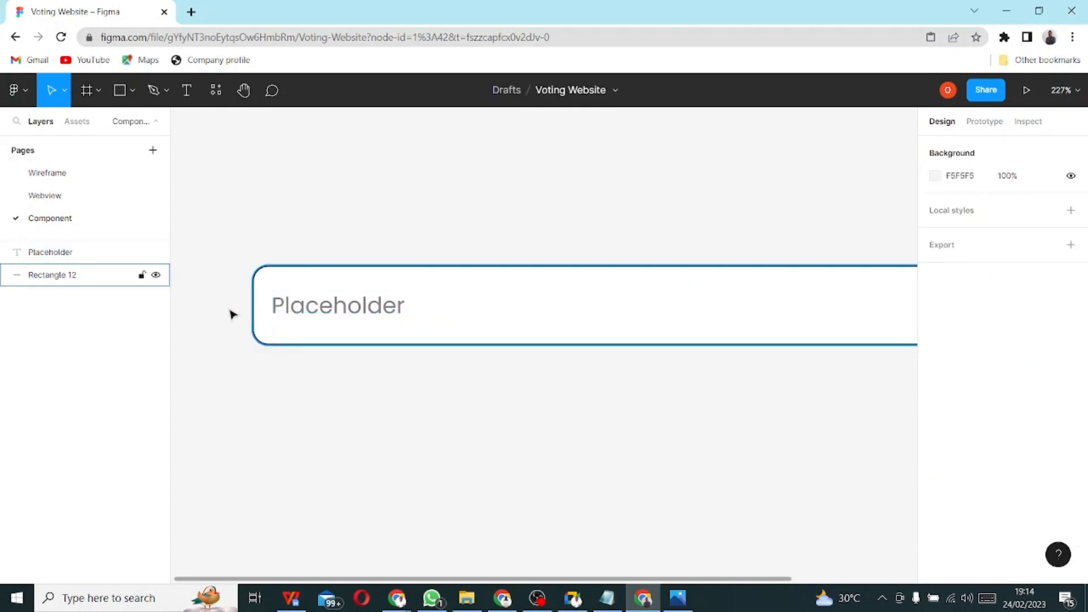
# - Group Rectangle 12 with the Placeholder text as Group 1 and make it a component
pyautogui.click(79, 284)
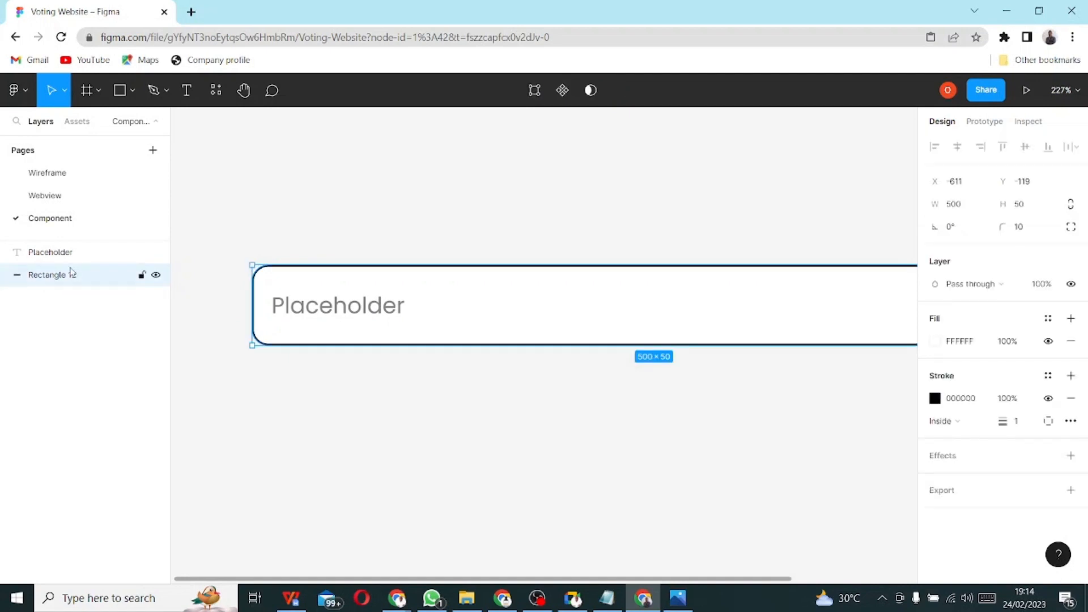
pyautogui.keyDown('shift'); pyautogui.click(70, 255); pyautogui.keyUp('shift')
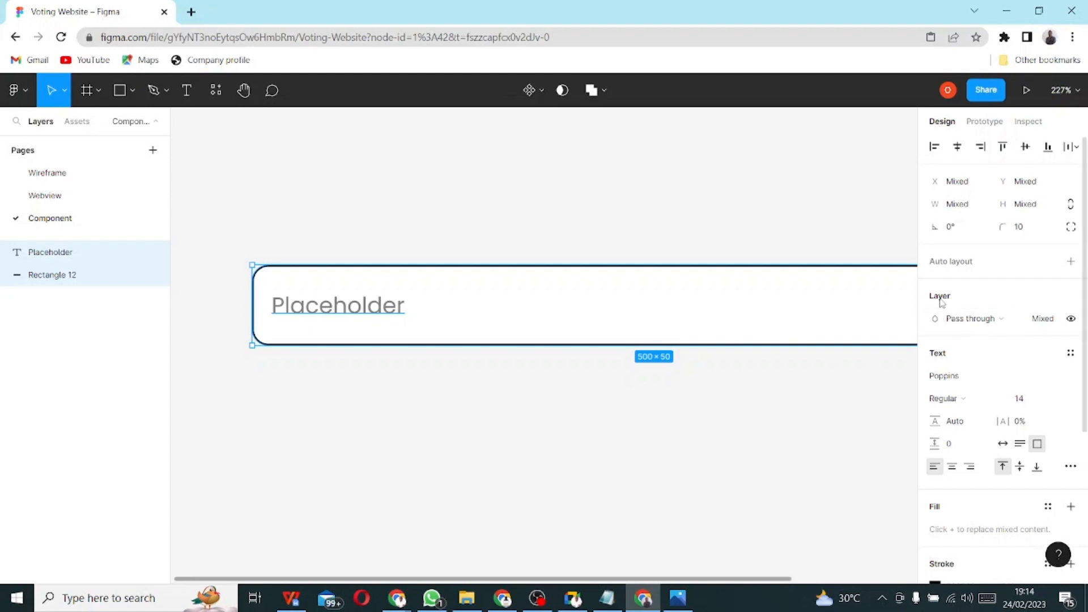
pyautogui.scroll(-4, 1017, 528)
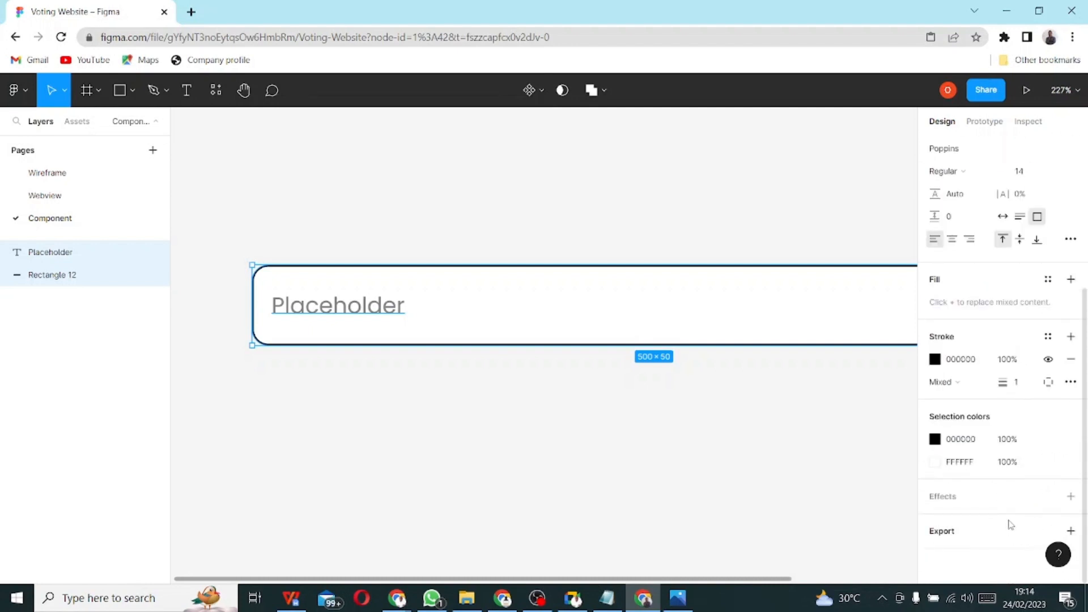
pyautogui.rightClick(321, 291)
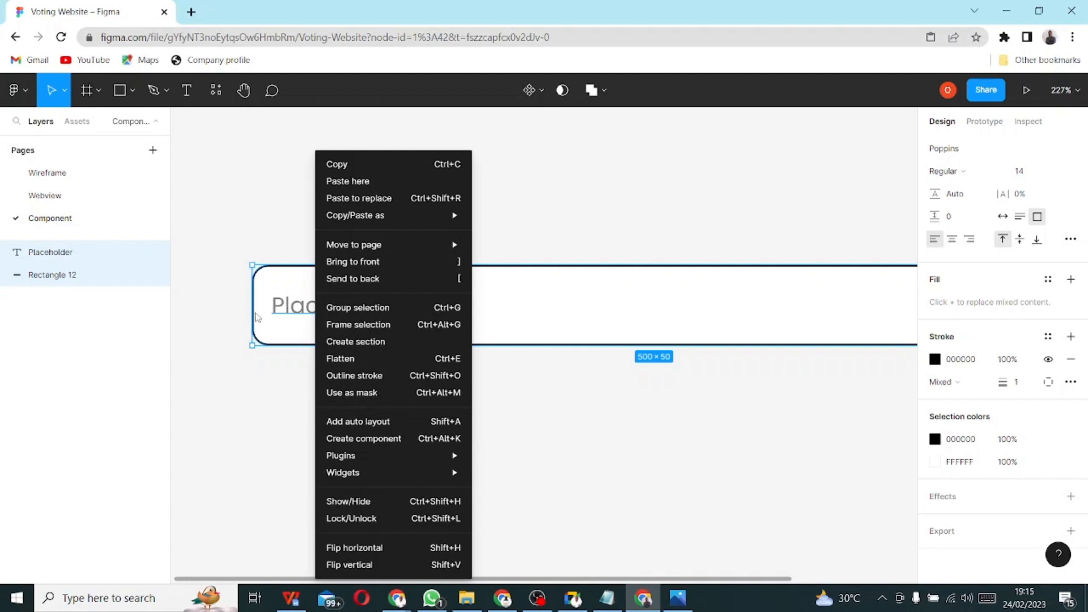
pyautogui.click(275, 374)
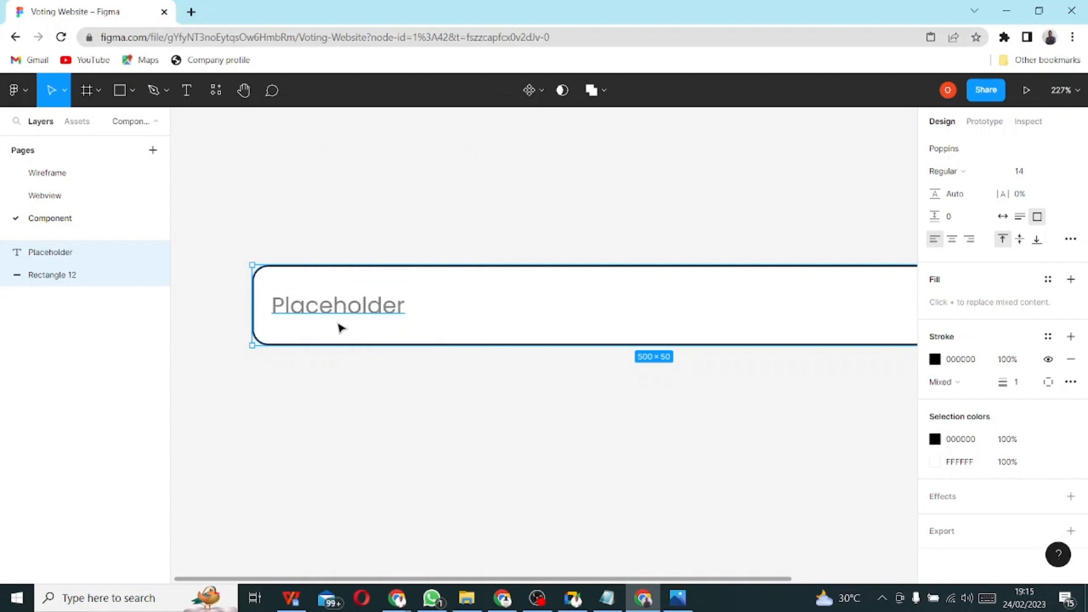
pyautogui.hotkey('ctrl', 'g')
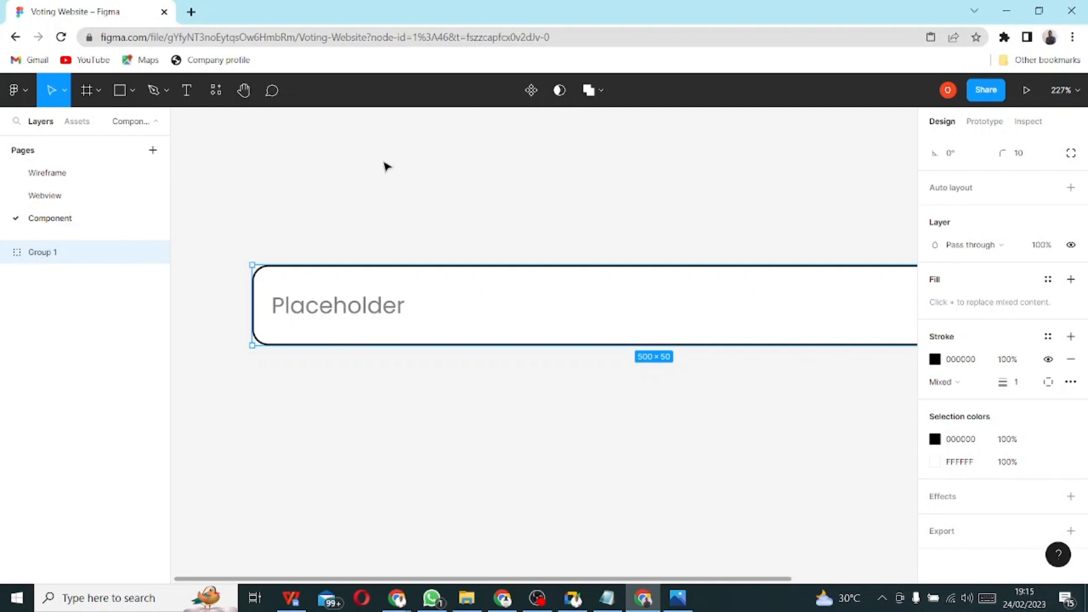
pyautogui.click(531, 92)
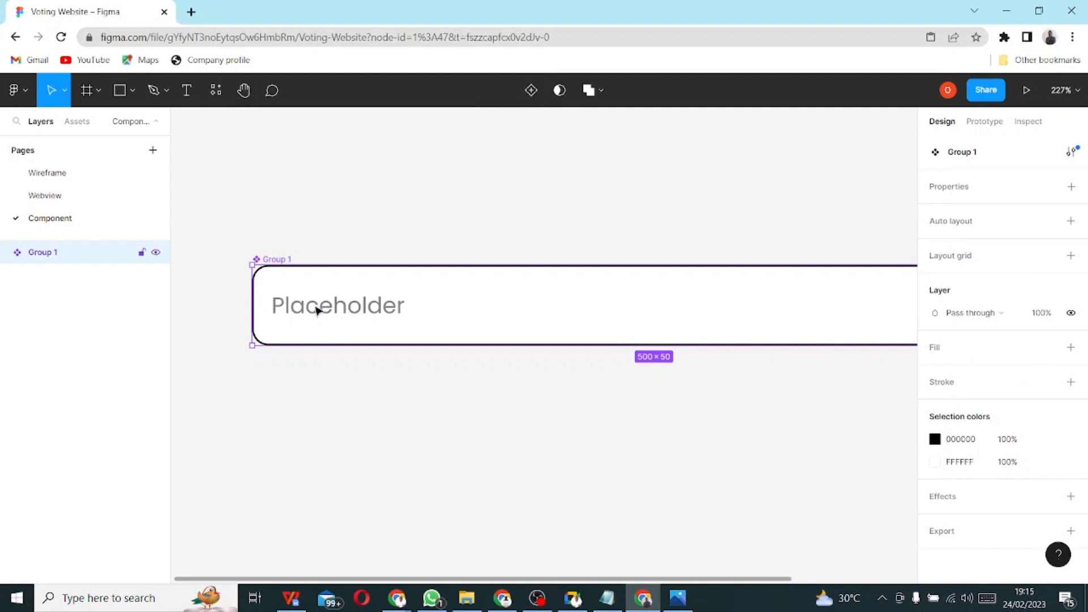
# - Rename the Group 1 component to 'Text-Input'
pyautogui.doubleClick(44, 252)
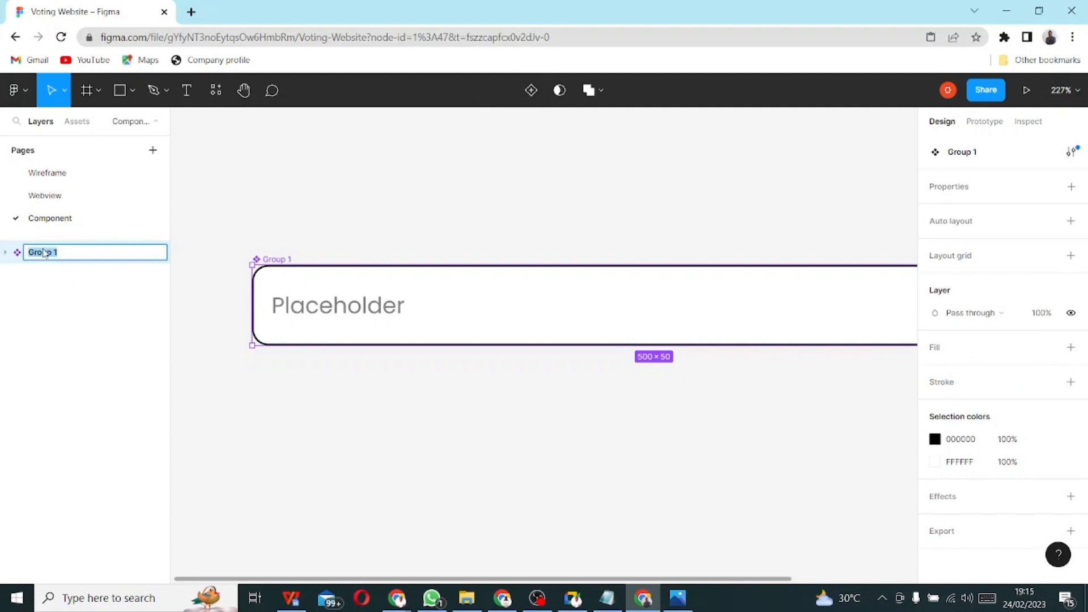
pyautogui.write('Input')
pyautogui.press('BackSpace')
pyautogui.press('BackSpace')
pyautogui.press('BackSpace')
pyautogui.press('BackSpace')
pyautogui.press('BackSpace')
pyautogui.write('Text-Input')
pyautogui.press('Return')
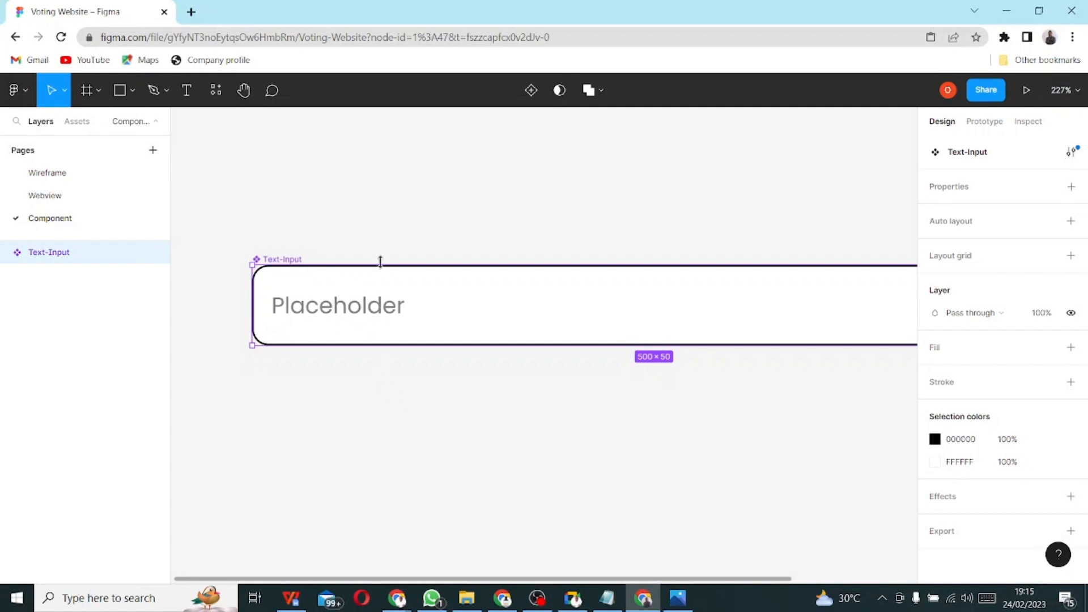
# - On the Webview page, undo the accidental mask on the Sign-Up frame and list local components
pyautogui.click(45, 196)
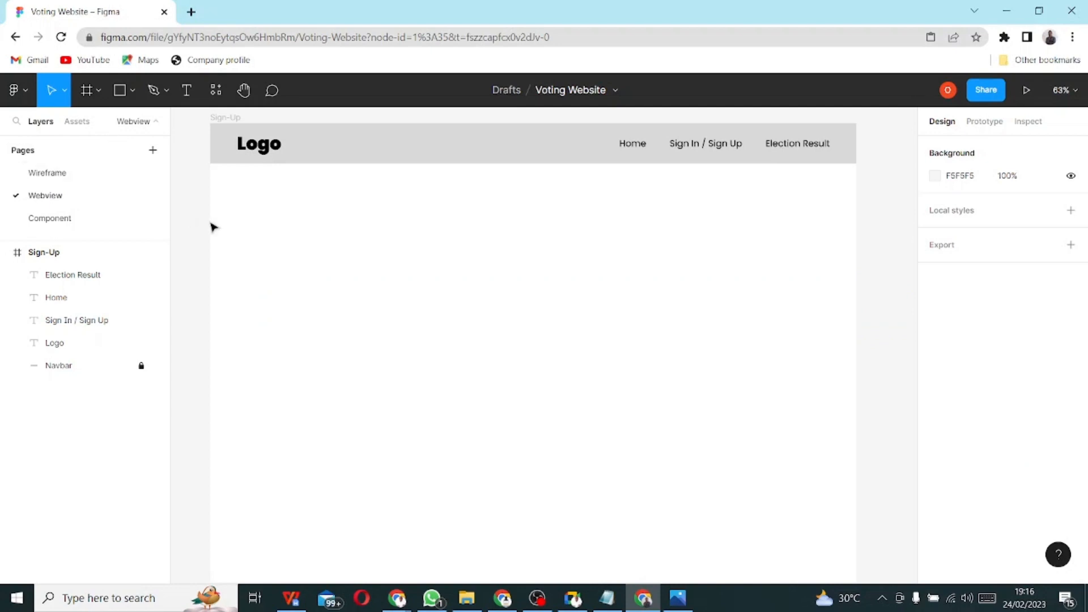
pyautogui.rightClick(322, 213)
pyautogui.moveTo(323, 213)
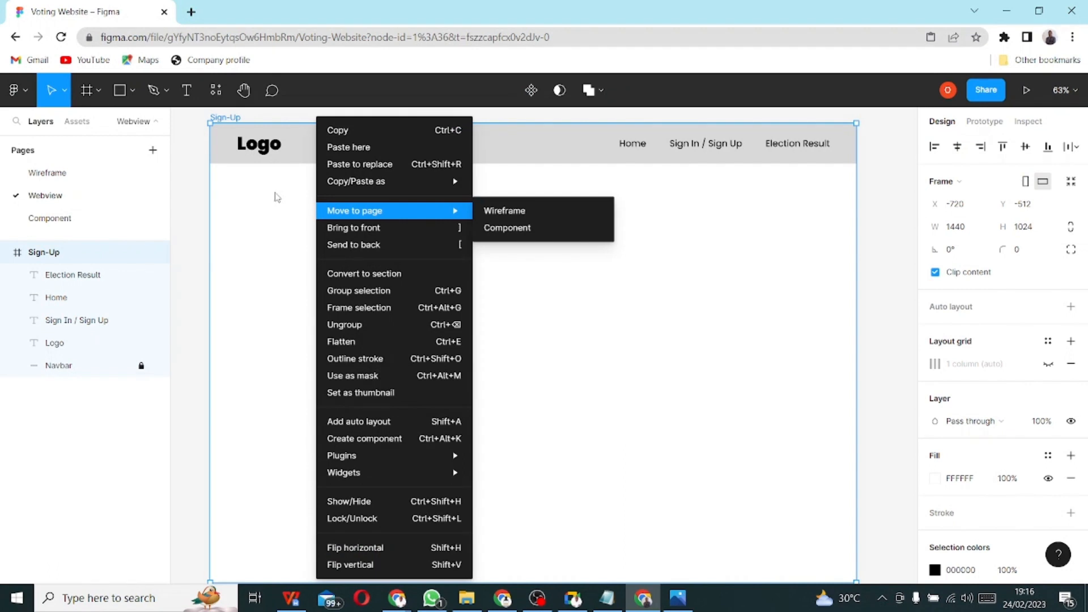
pyautogui.click(556, 96)
pyautogui.click(557, 93)
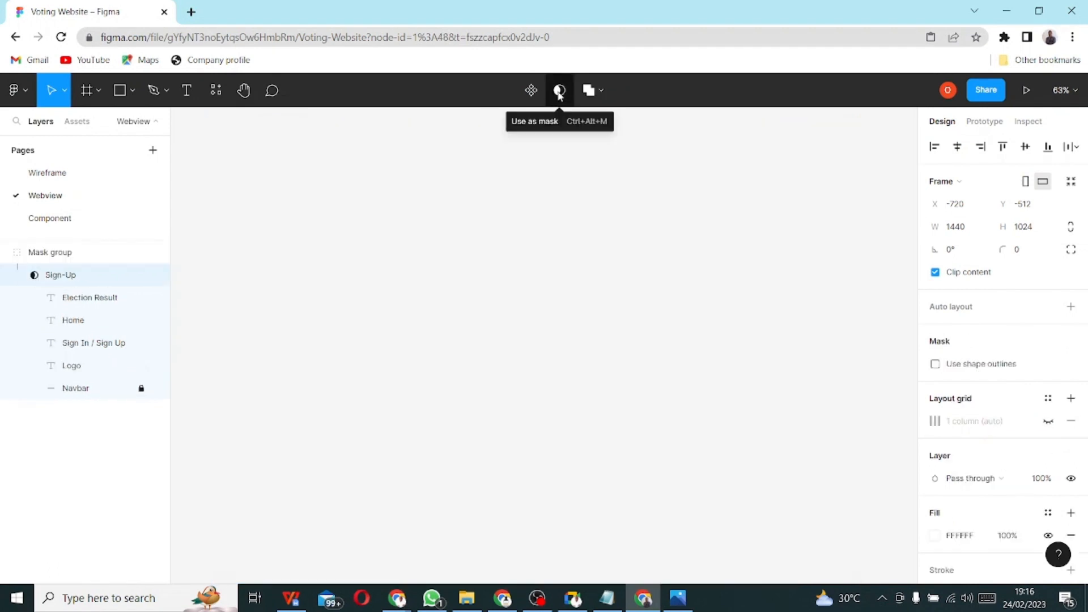
pyautogui.click(559, 94)
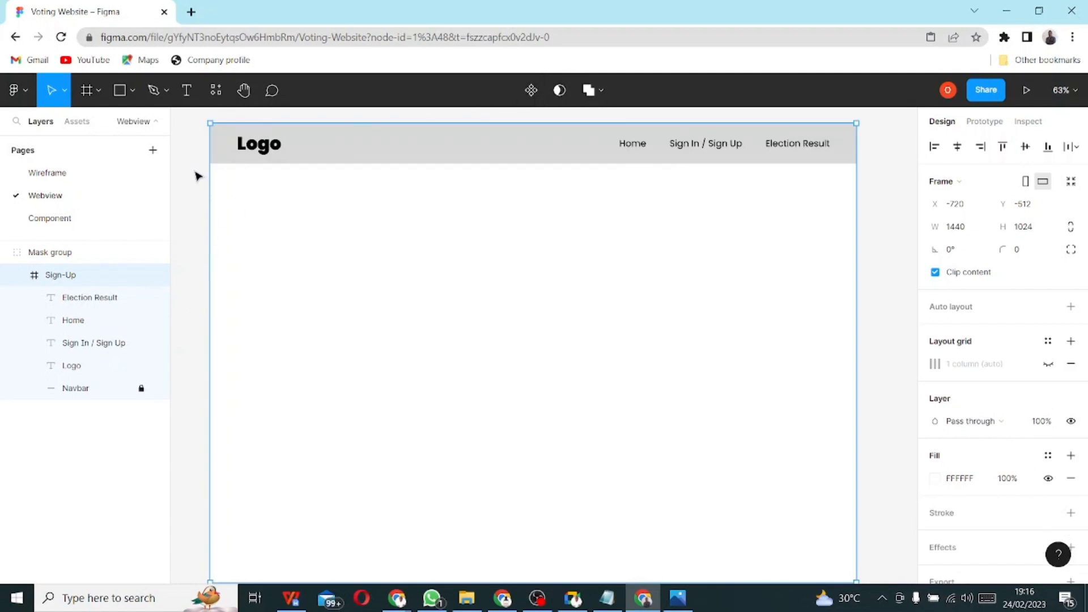
pyautogui.click(76, 124)
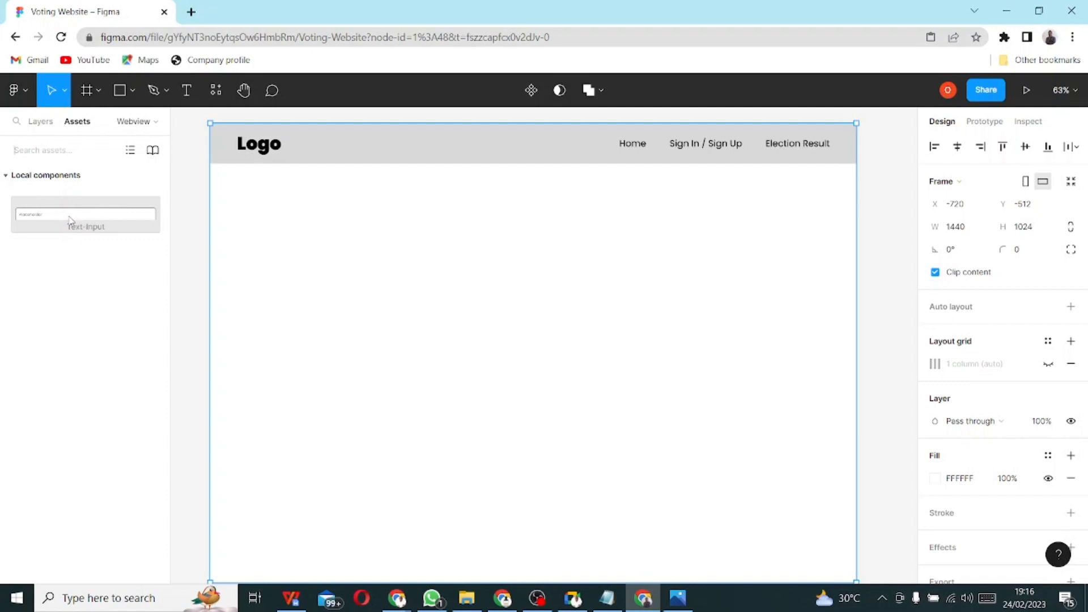
# - Place a Text-Input instance in the Sign-Up frame and change its Placeholder label to BVN
pyautogui.moveTo(68, 220); pyautogui.dragTo(315, 251)
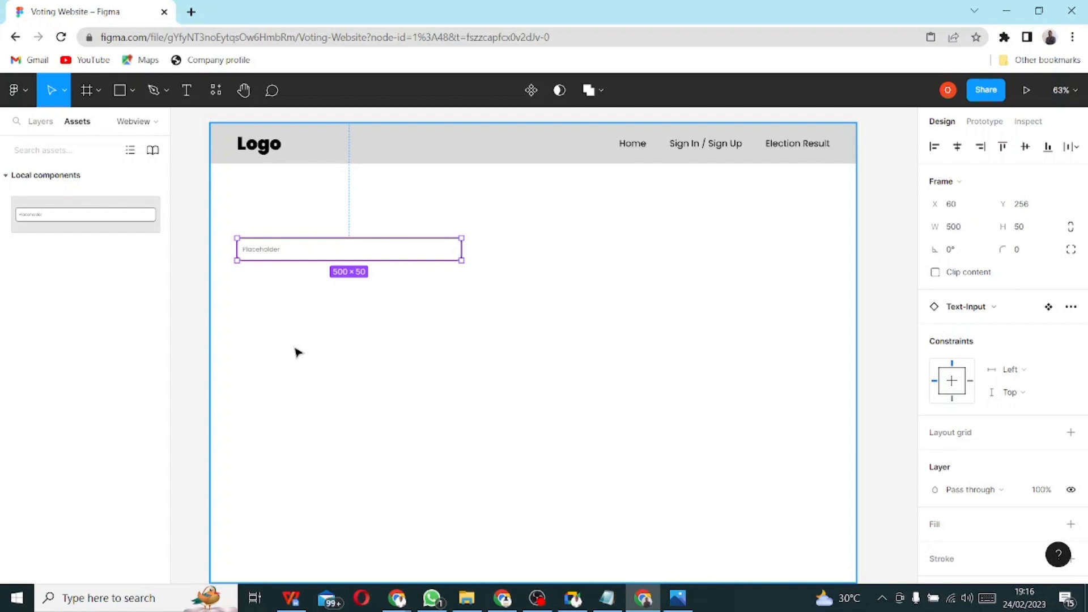
pyautogui.press('Escape')
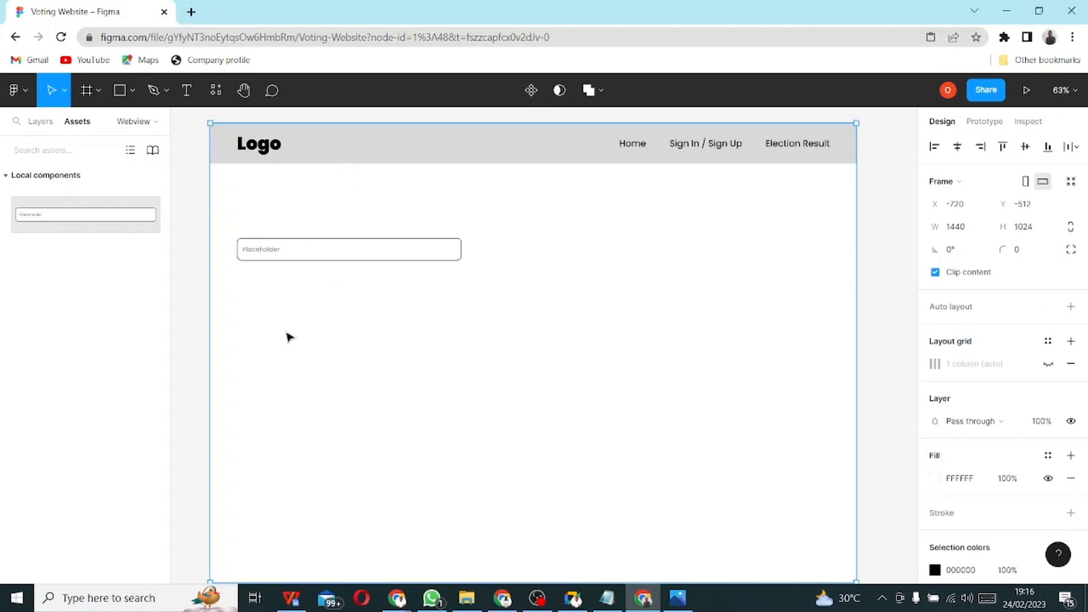
pyautogui.click(263, 253)
pyautogui.click(263, 253)
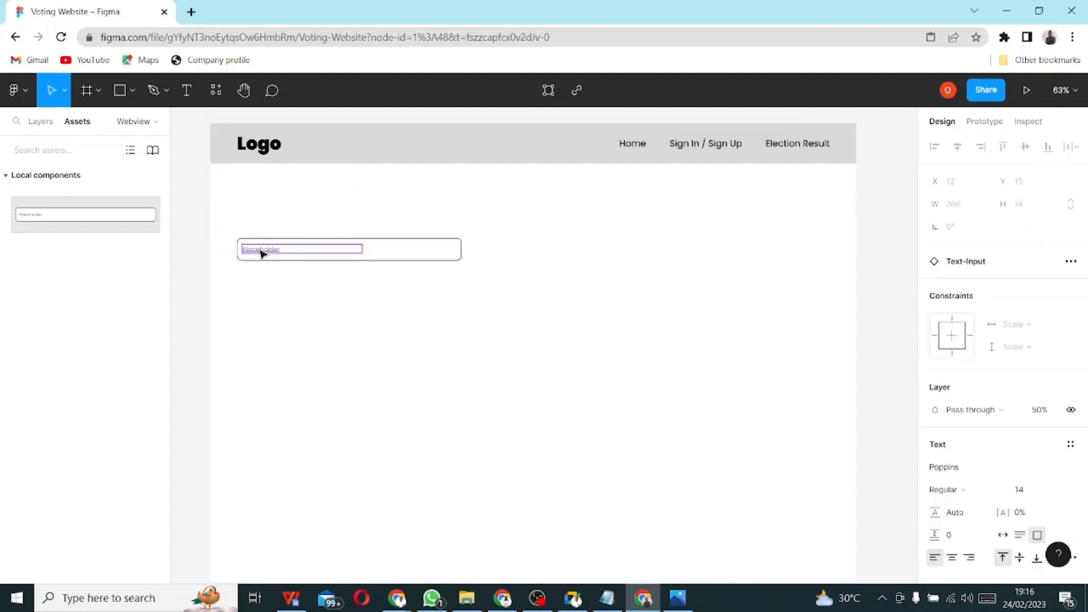
pyautogui.doubleClick(262, 253)
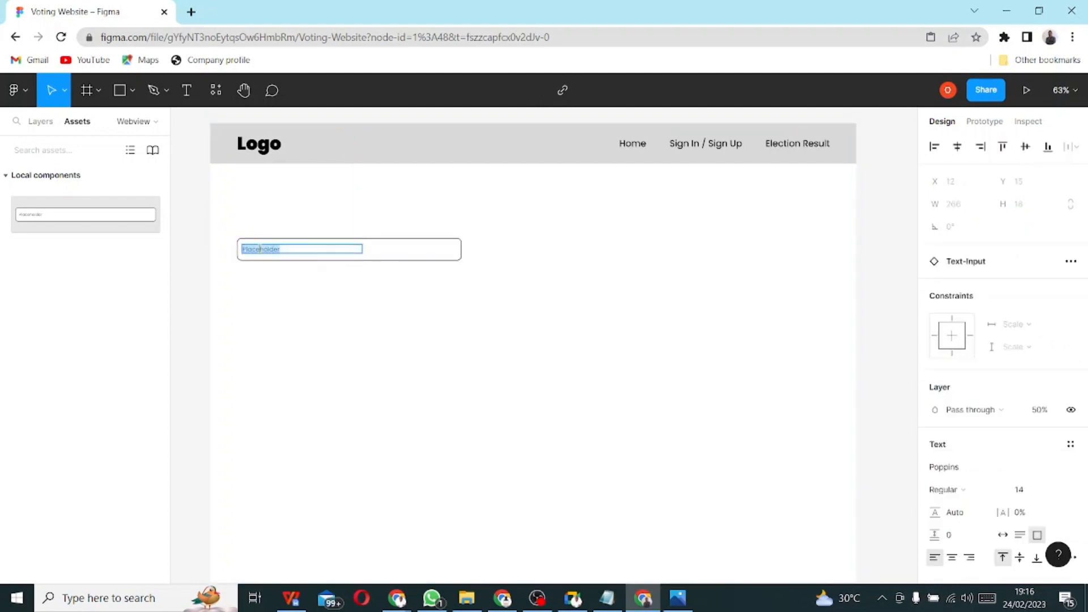
pyautogui.write('BVN')
pyautogui.press('Escape')
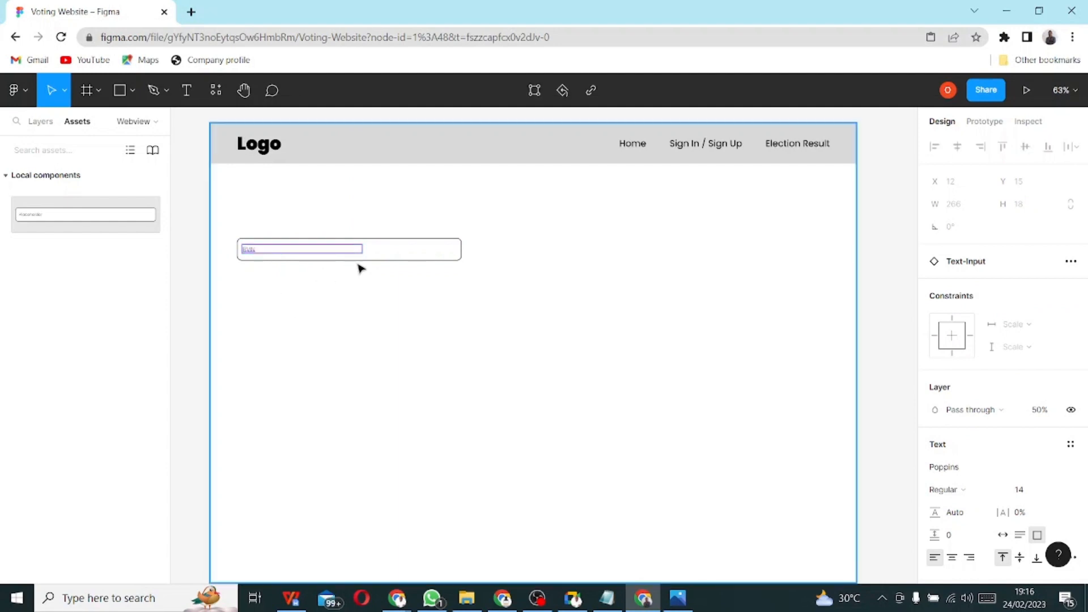
# - Select the Sign-Up frame and show the layer tree
pyautogui.click(390, 260)
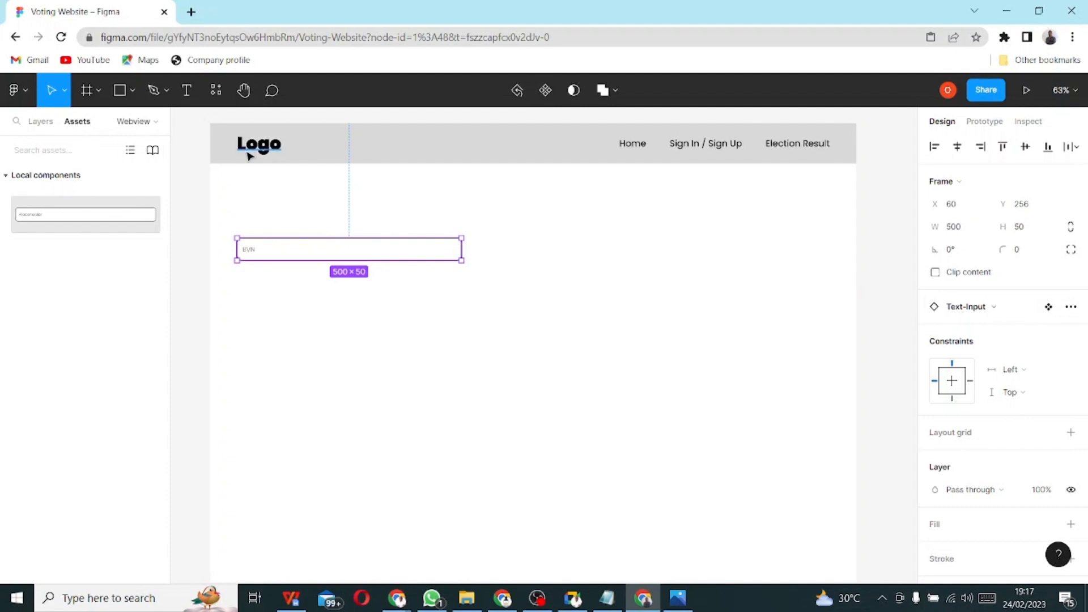
pyautogui.click(251, 180)
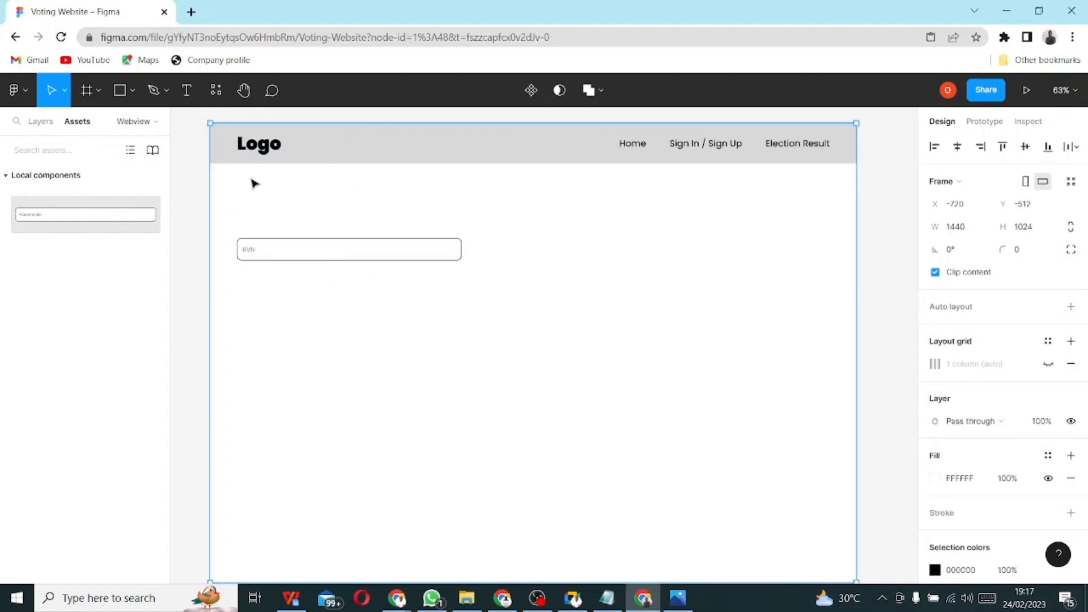
pyautogui.click(49, 121)
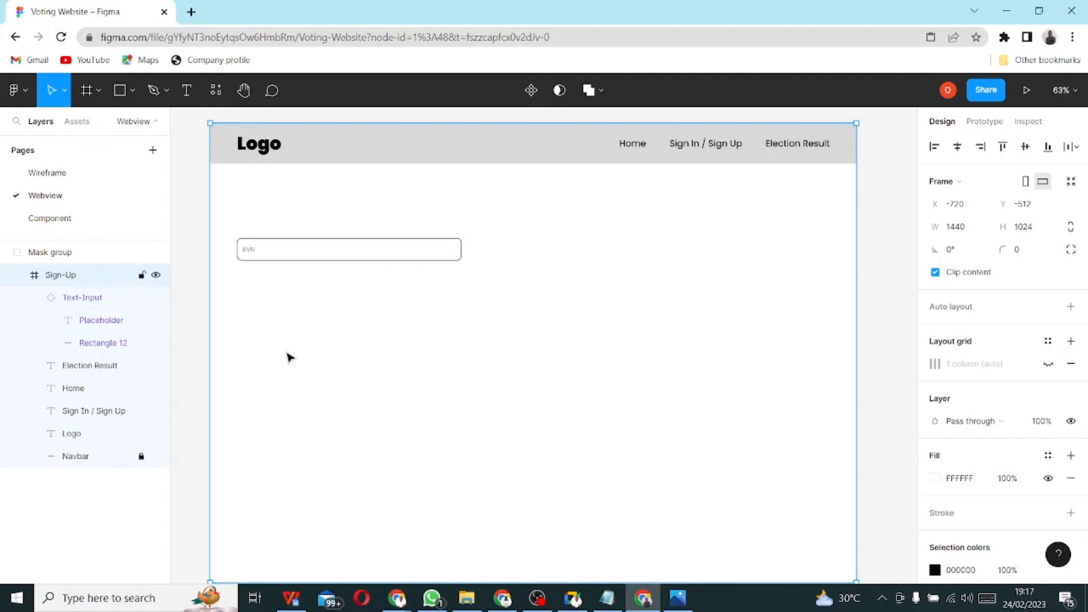
# - Give the Sign-Up frame a 2-column layout grid with margin 60
pyautogui.click(66, 481)
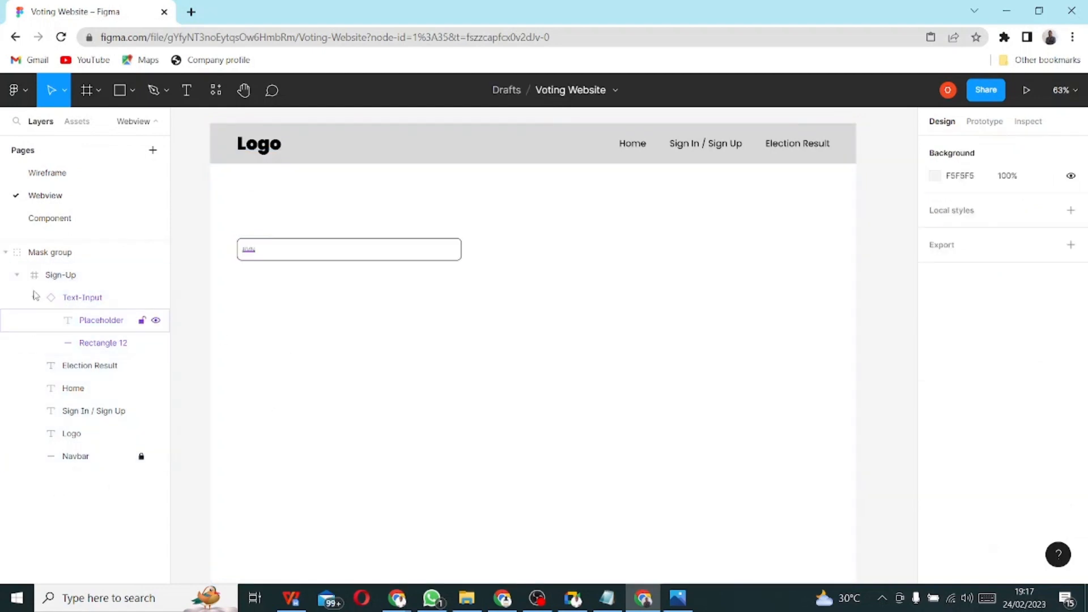
pyautogui.click(71, 277)
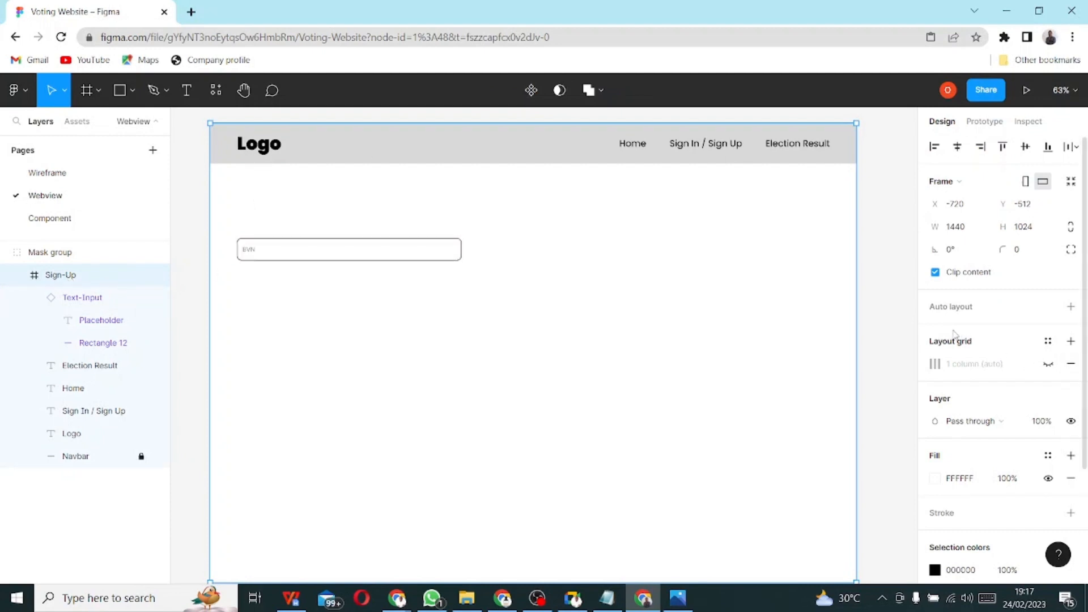
pyautogui.click(1070, 341)
pyautogui.click(935, 364)
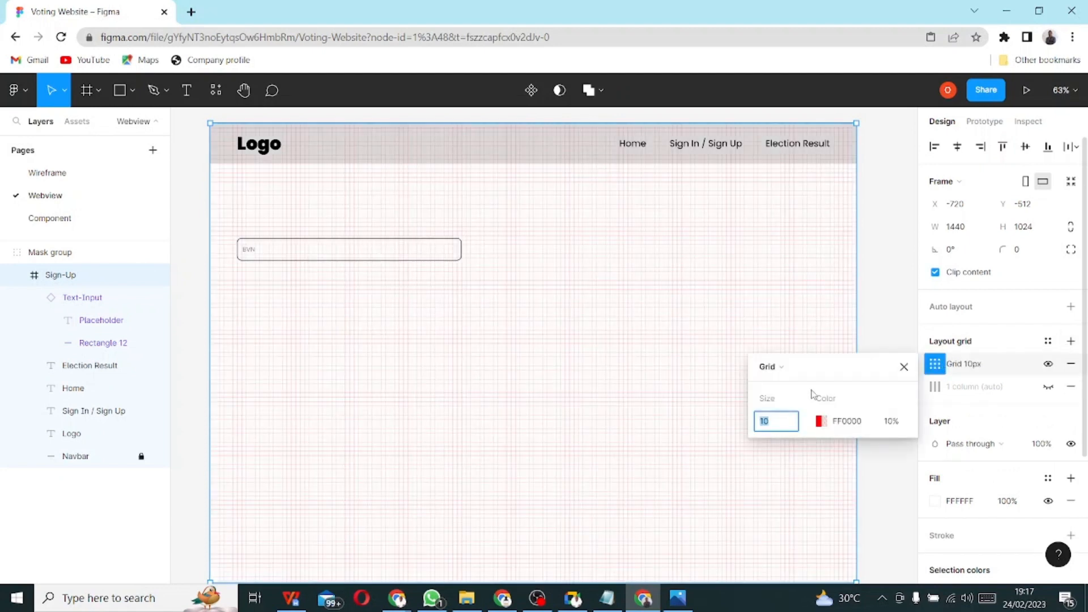
pyautogui.click(764, 369)
pyautogui.click(789, 386)
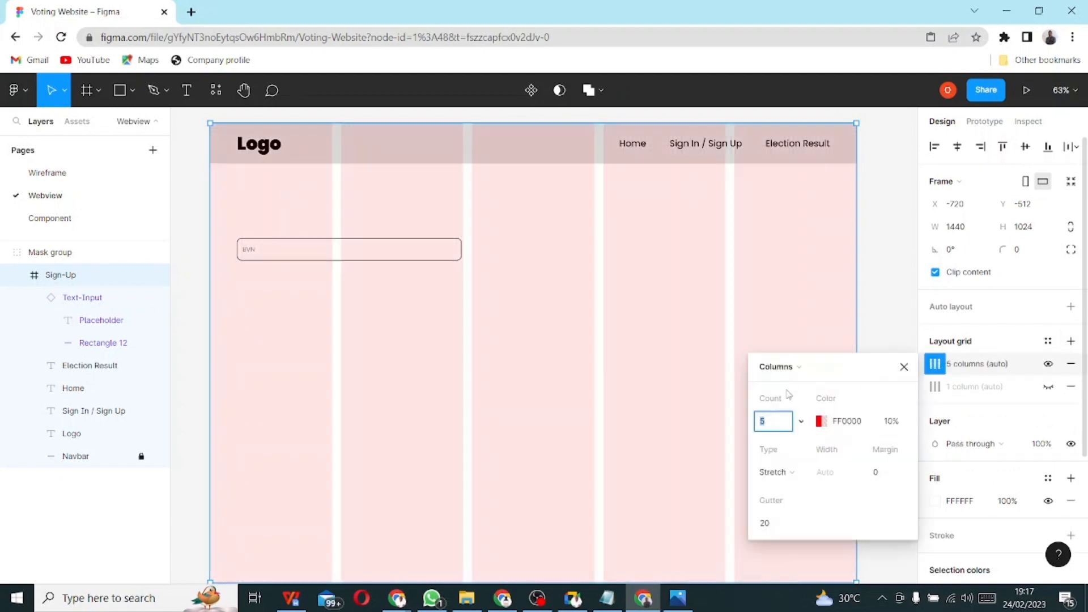
pyautogui.click(781, 422)
pyautogui.click(890, 473)
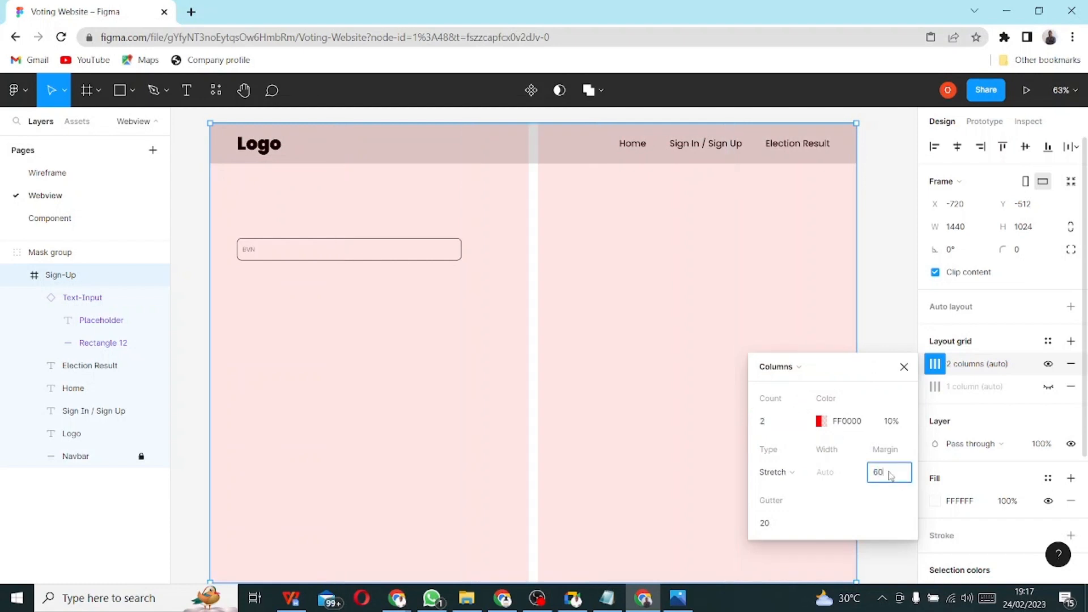
pyautogui.press('Return')
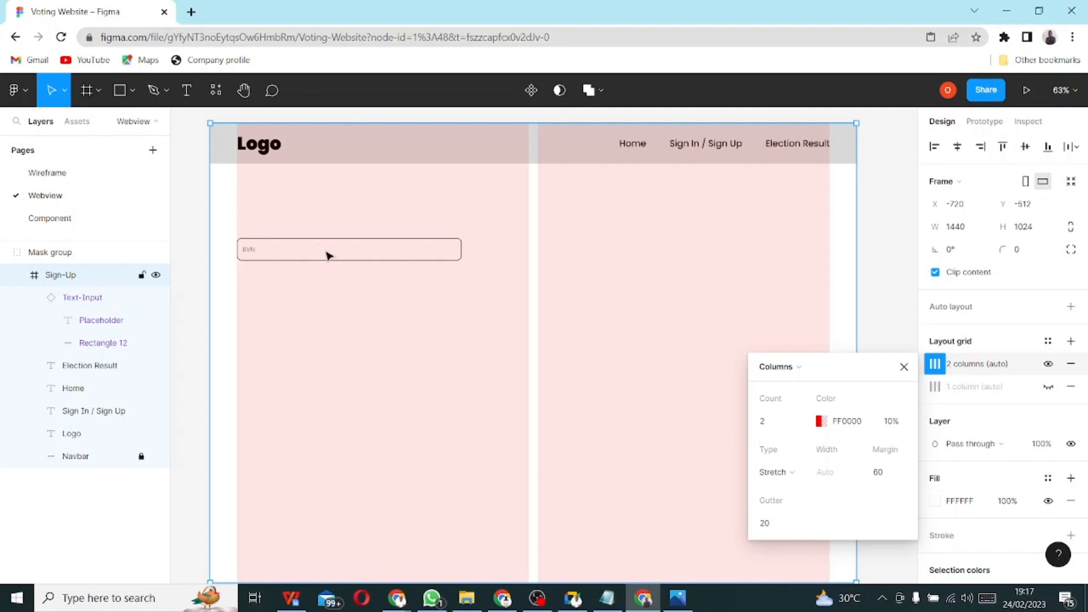
# - Move the BVN input inward into the left column and bring up the paper sketch
pyautogui.moveTo(326, 254)
pyautogui.mouseDown()
pyautogui.moveTo(369, 255)
pyautogui.moveTo(324, 255)
pyautogui.mouseUp()
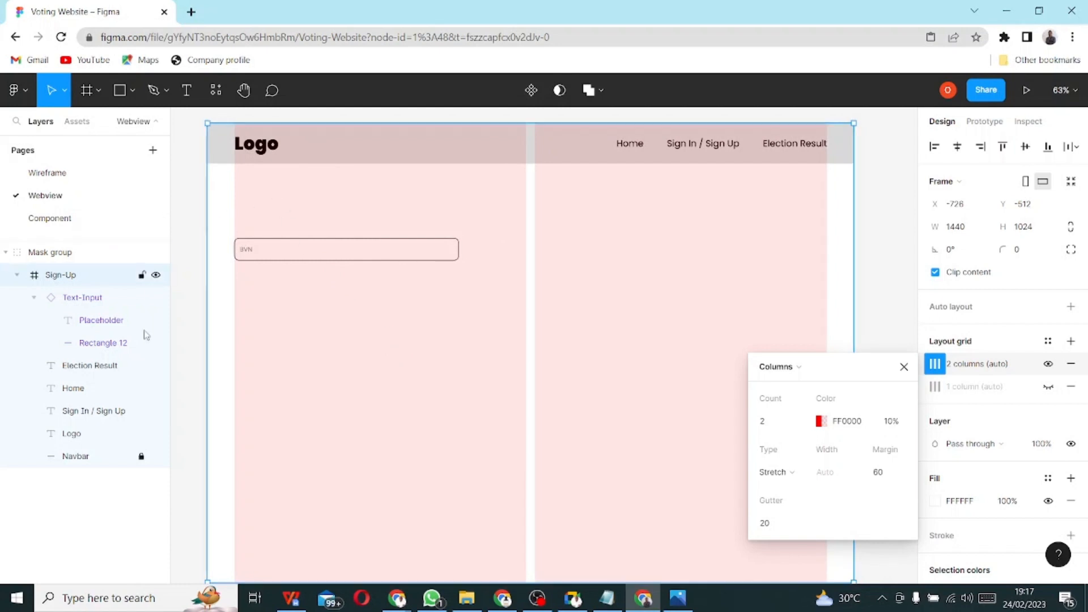
pyautogui.click(321, 255)
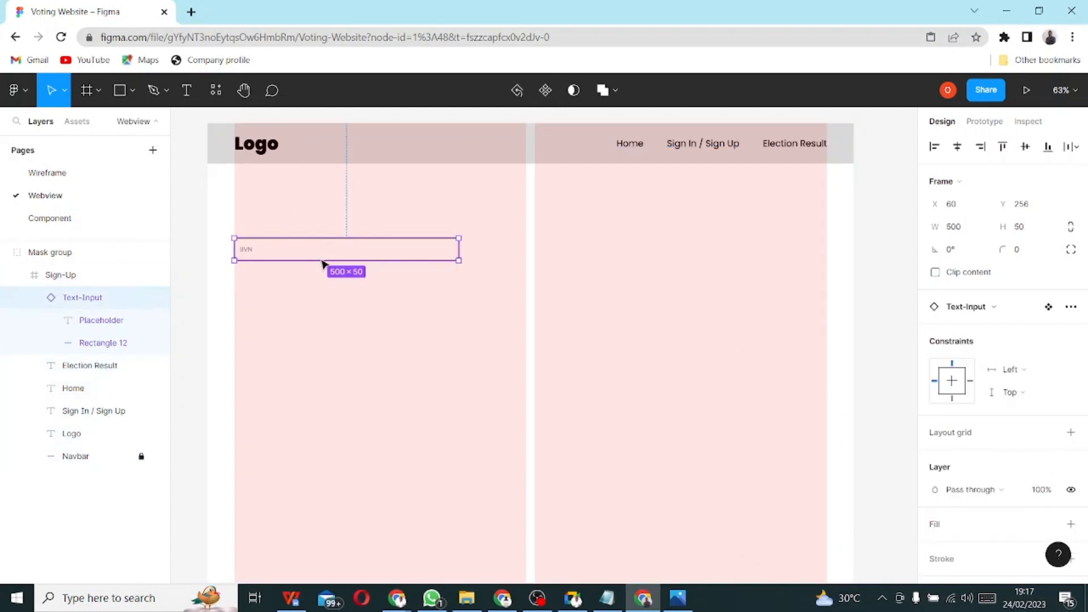
pyautogui.moveTo(321, 255); pyautogui.dragTo(345, 263)
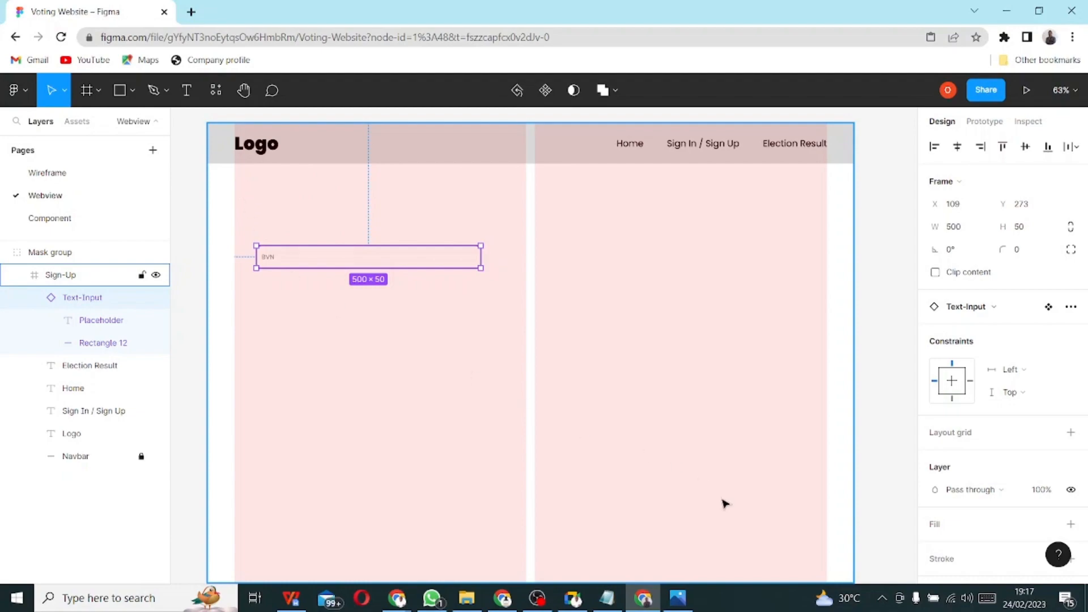
pyautogui.click(683, 602)
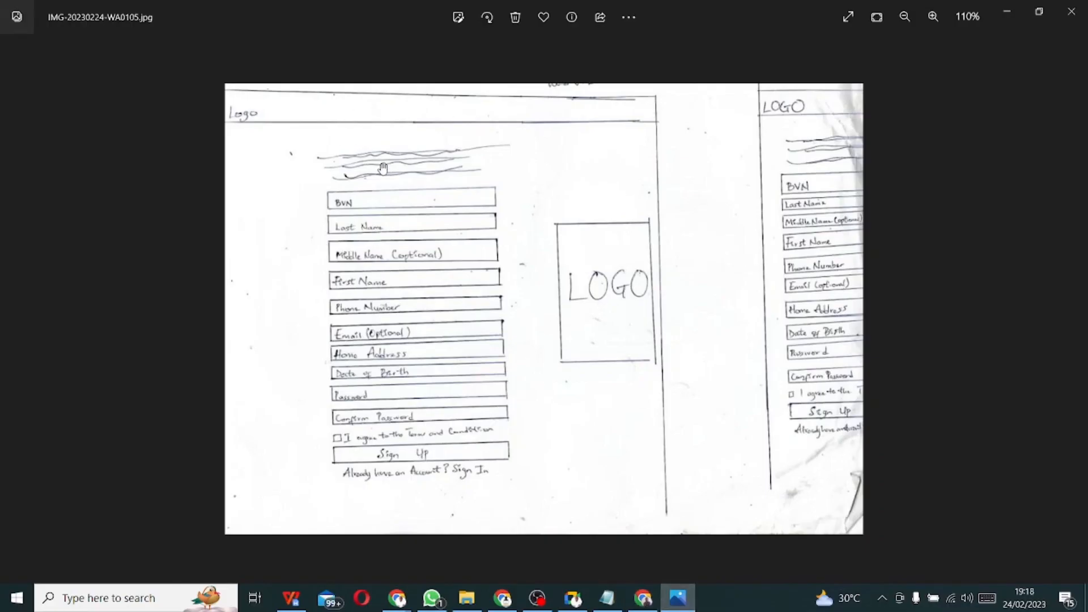
# - Switch from the Photos sketch back to the Figma browser window
pyautogui.hotkey('alt', 'Tab')
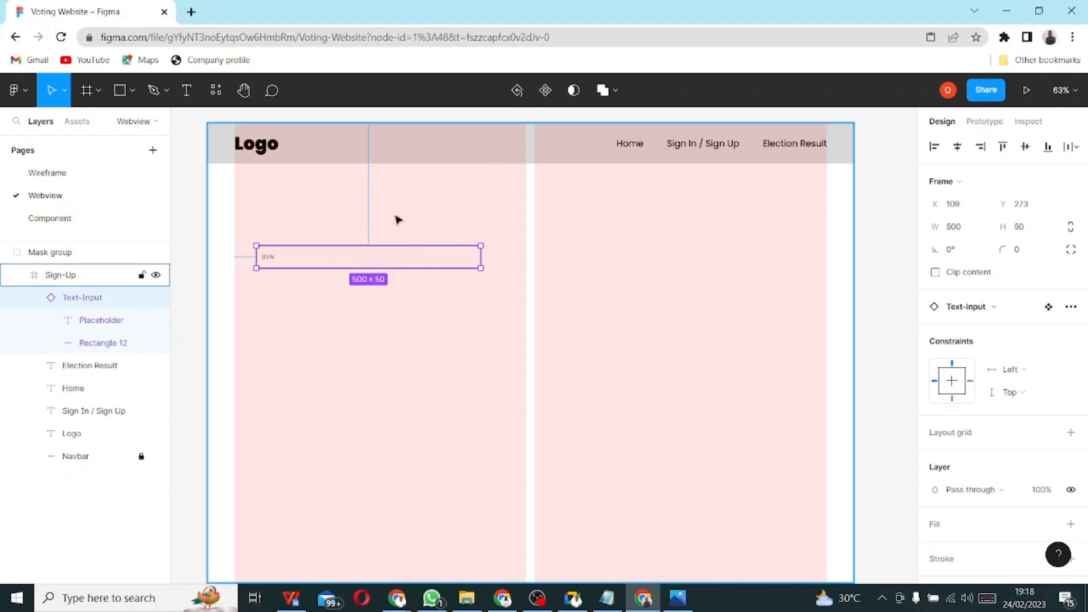
# - Search the plugin browser for 'lorem ispum' and open the LORE plugin's Community page
pyautogui.click(30, 100)
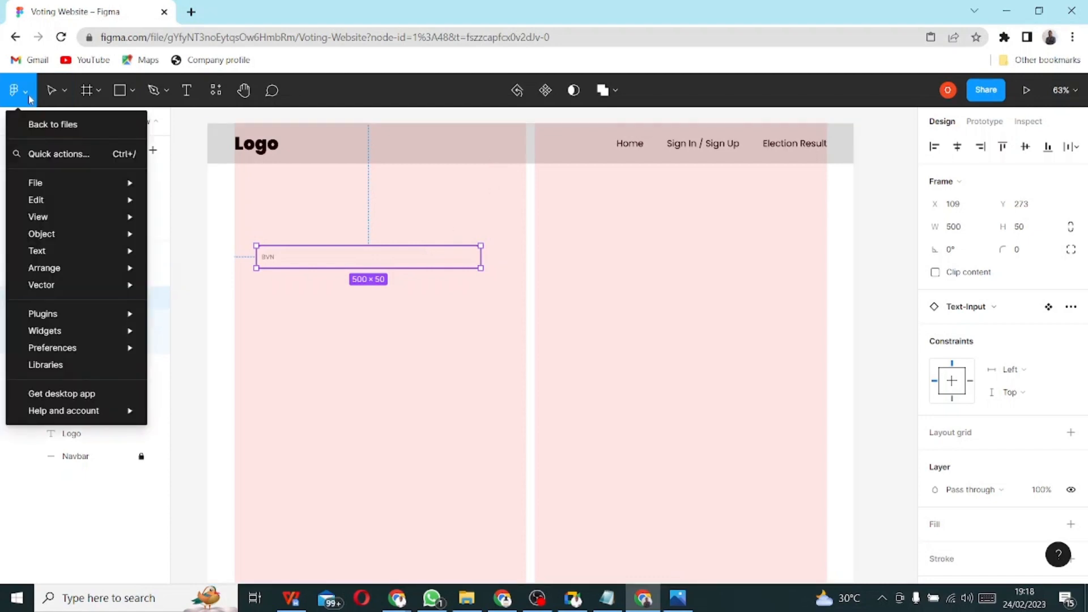
pyautogui.moveTo(93, 319)
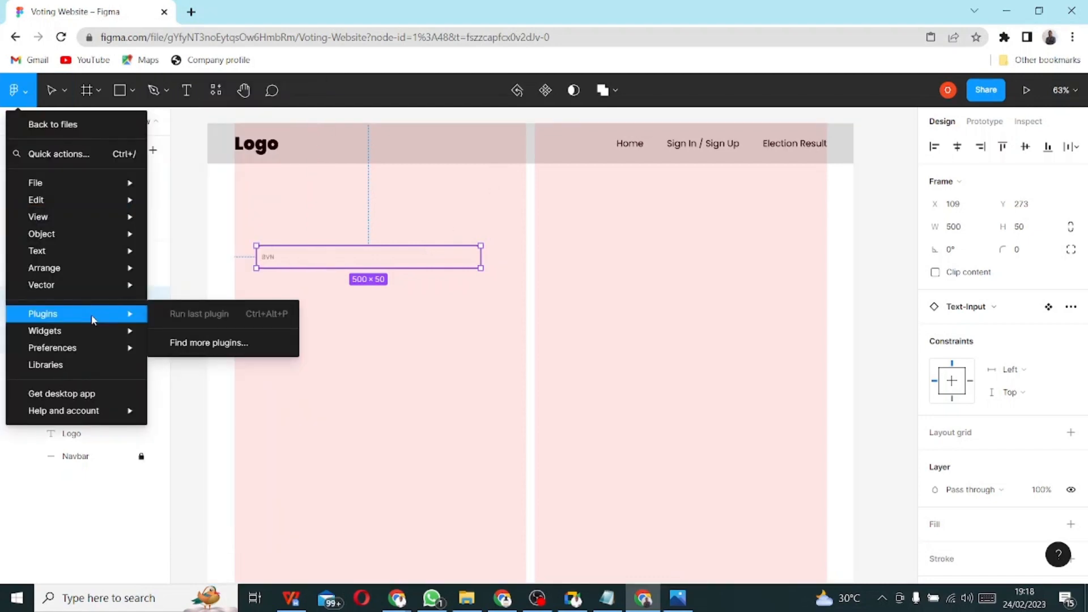
pyautogui.click(207, 352)
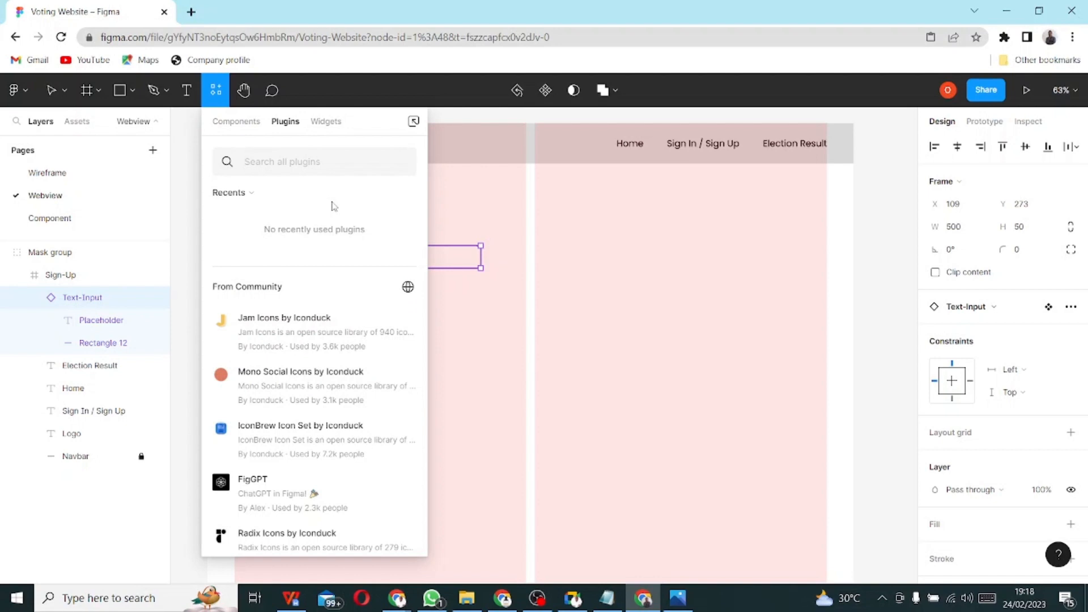
pyautogui.write('lorem')
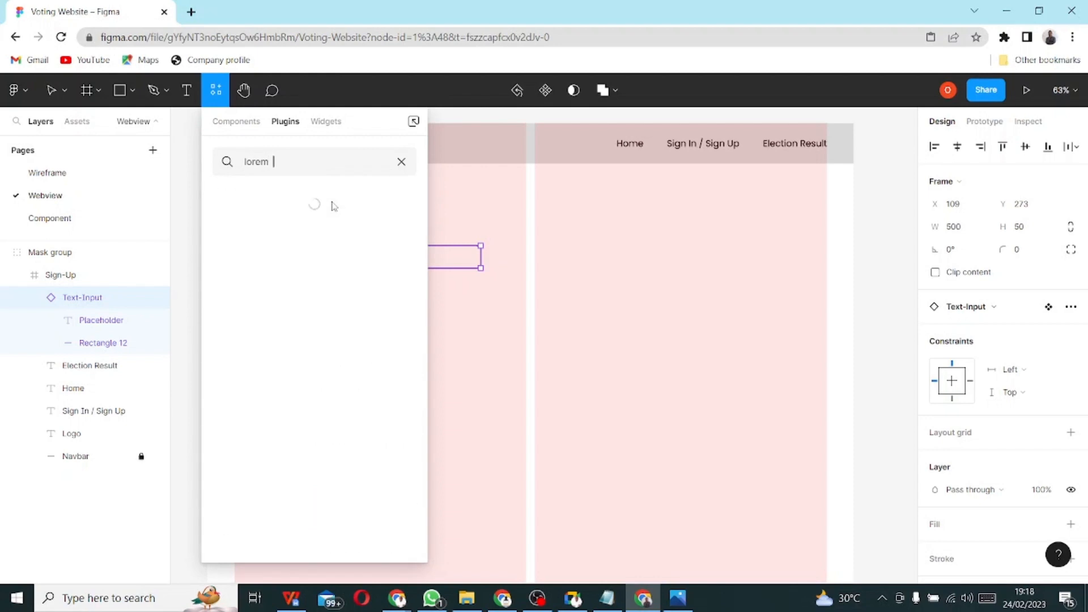
pyautogui.write(' ispum')
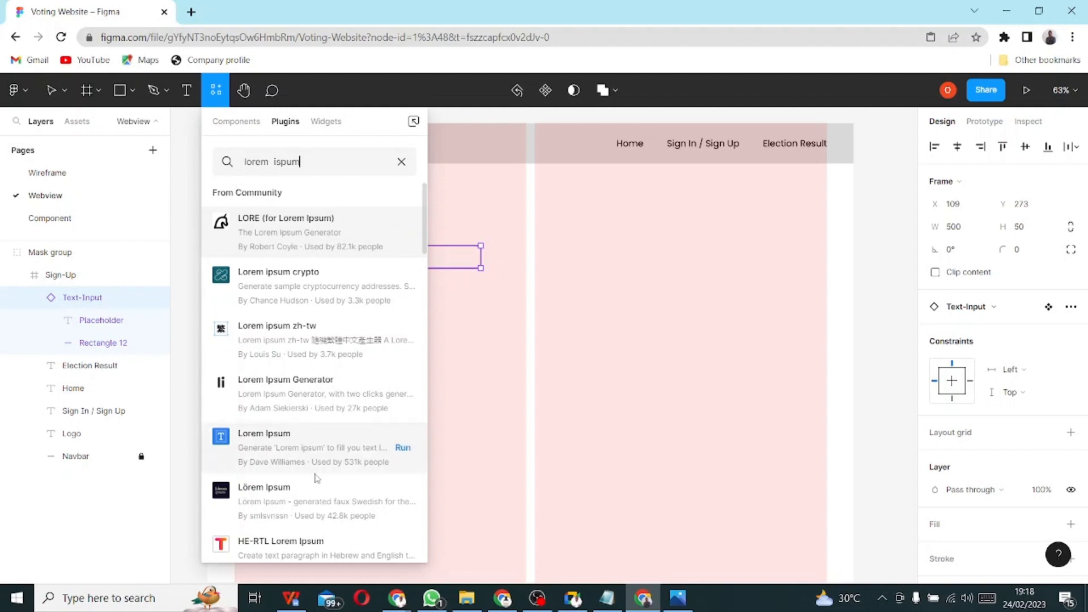
pyautogui.click(268, 232)
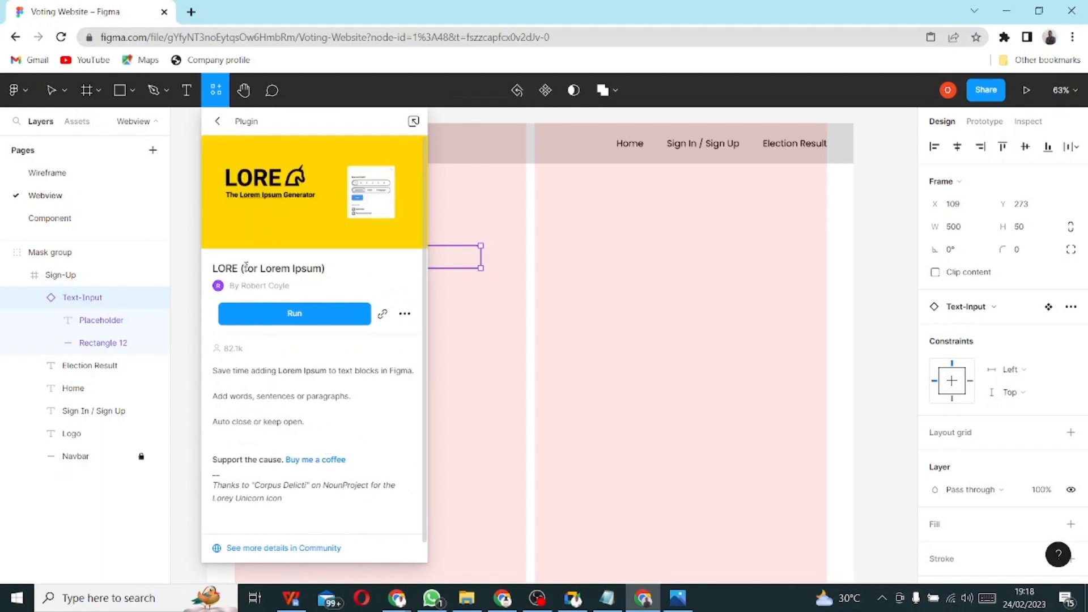
pyautogui.click(281, 550)
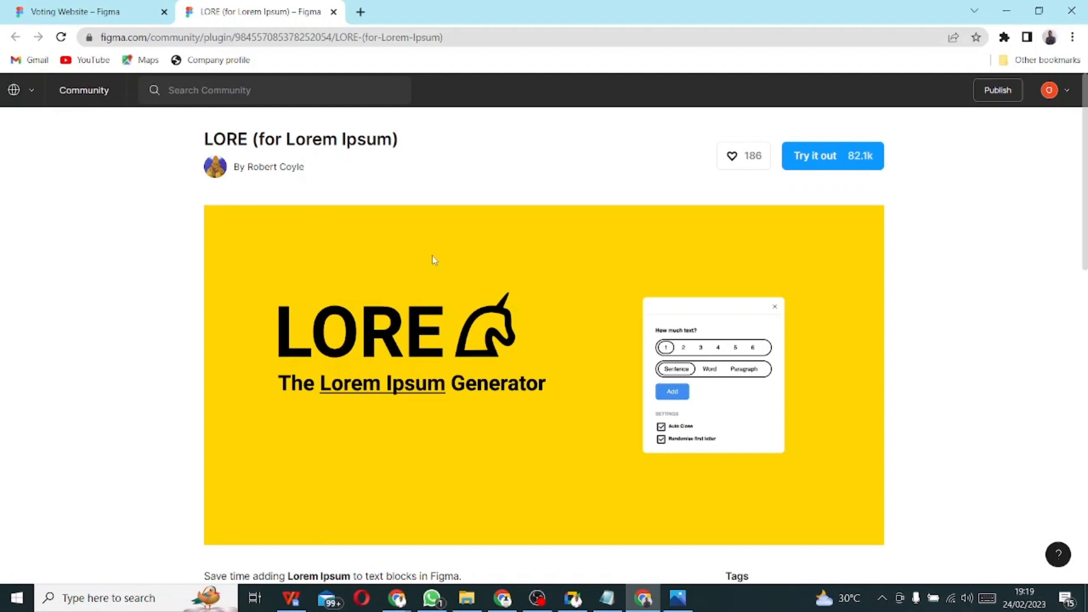
# - Scroll through the LORE Community page and begin a new community search
pyautogui.scroll(-5, 433, 266)
pyautogui.scroll(4, 450, 271)
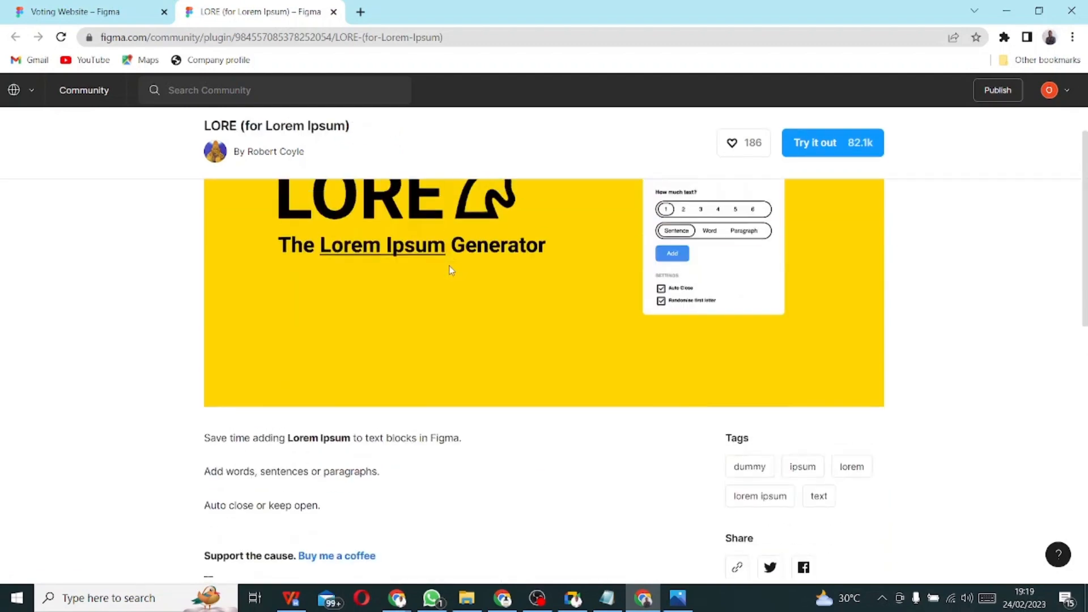
pyautogui.scroll(-3, 301, 482)
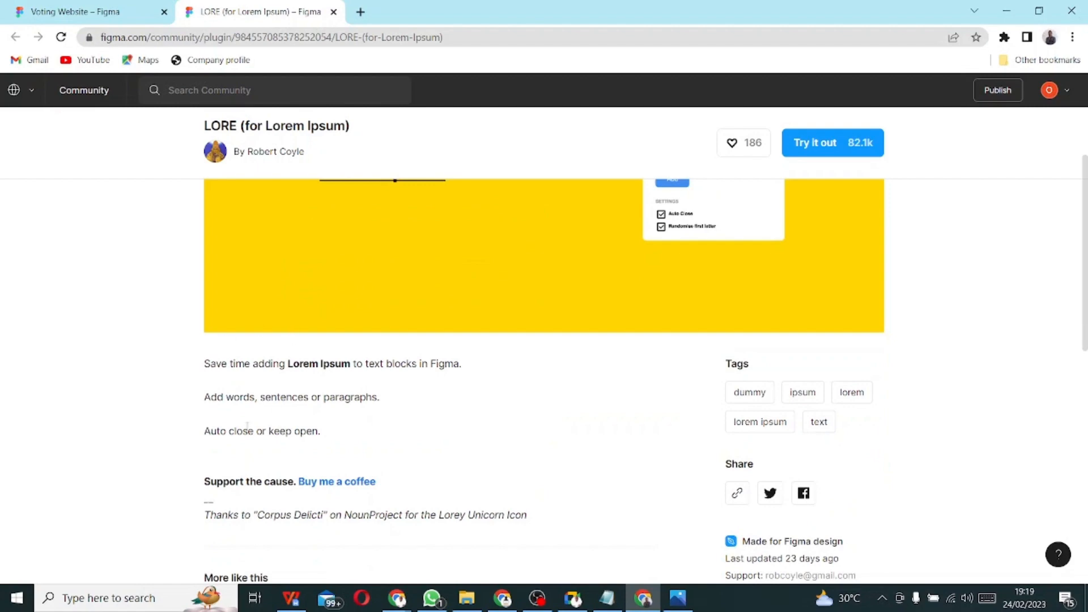
pyautogui.scroll(-5, 468, 454)
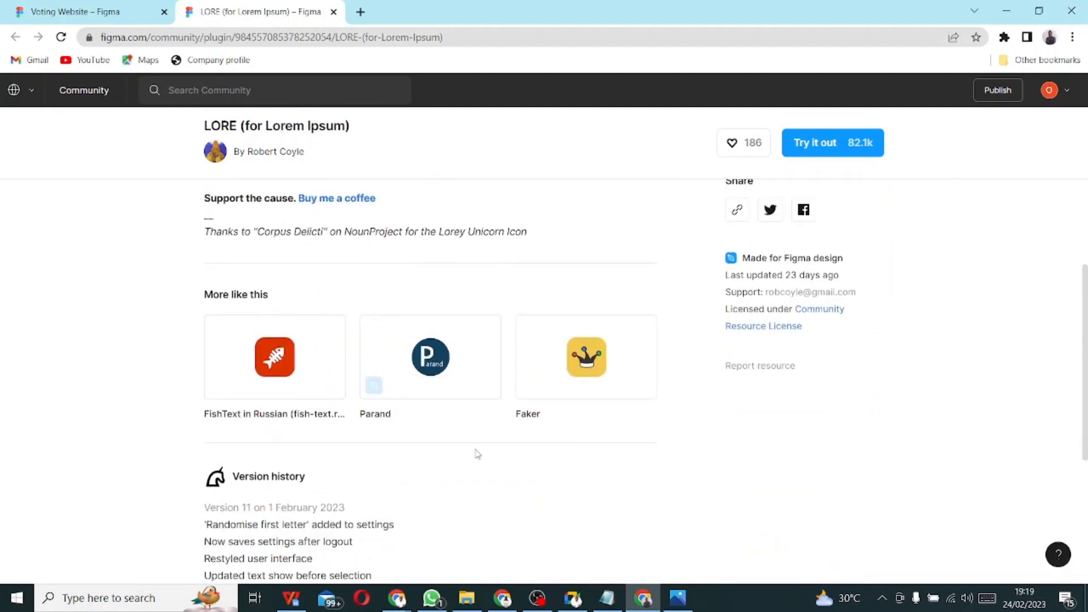
pyautogui.scroll(-3, 476, 454)
pyautogui.scroll(5, 479, 442)
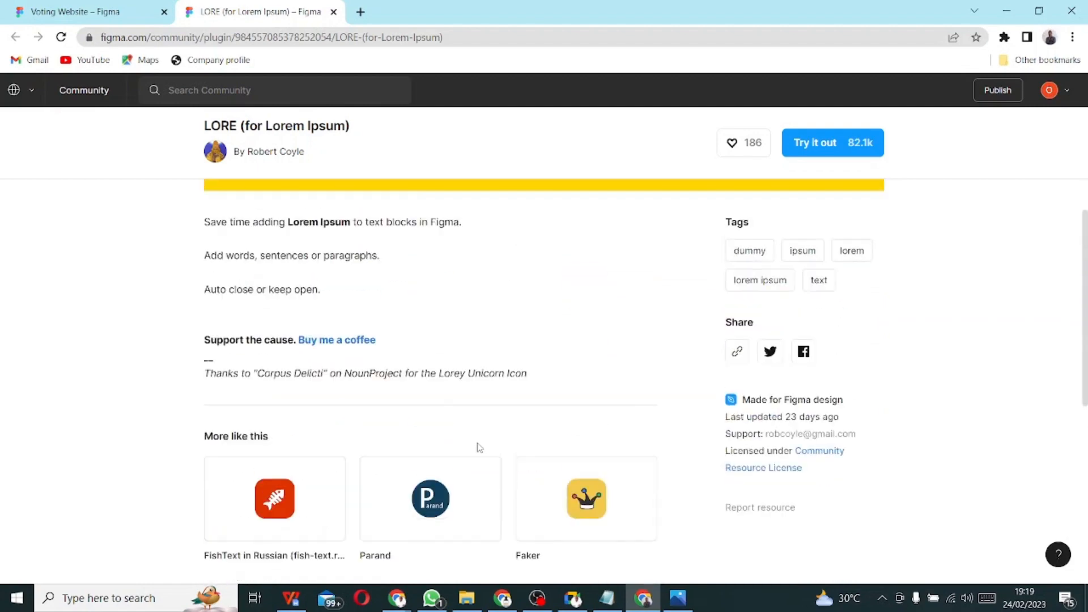
pyautogui.scroll(3, 479, 448)
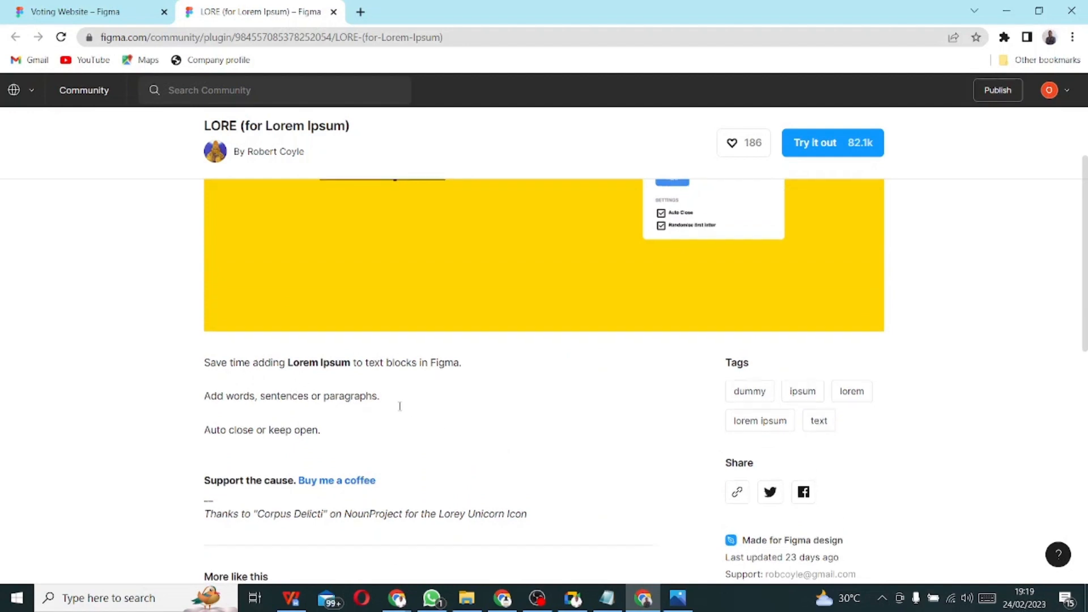
pyautogui.scroll(-1, 387, 402)
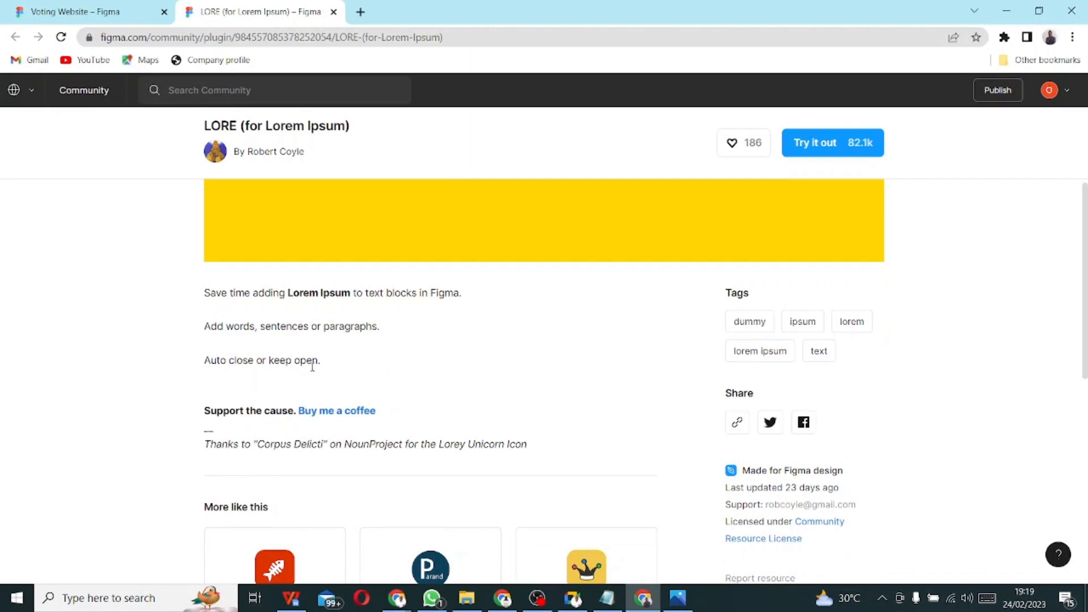
pyautogui.scroll(-3, 310, 363)
pyautogui.scroll(-3, 313, 409)
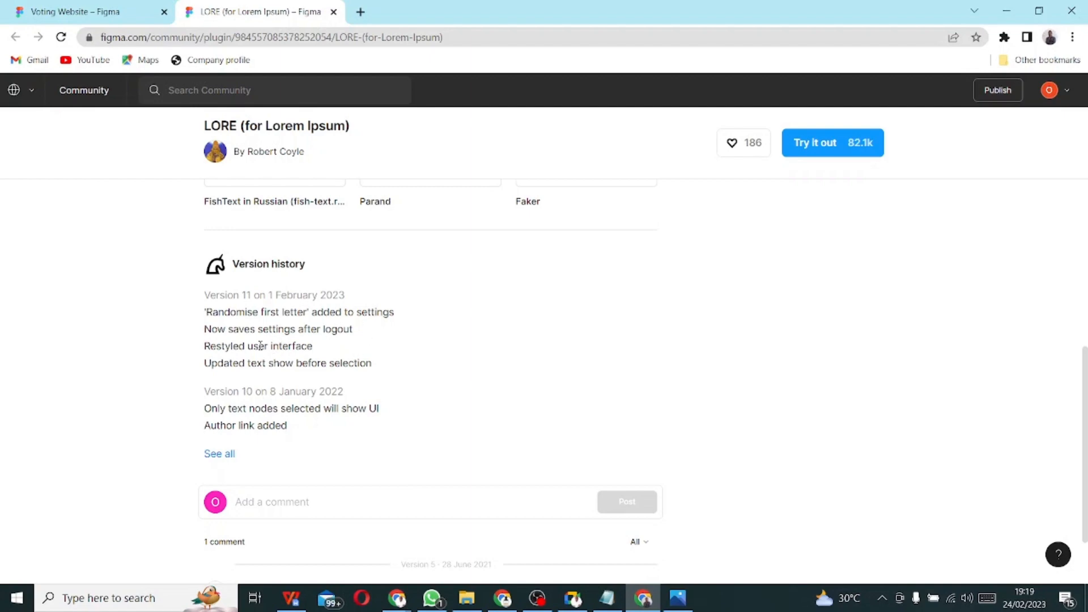
pyautogui.scroll(12, 320, 445)
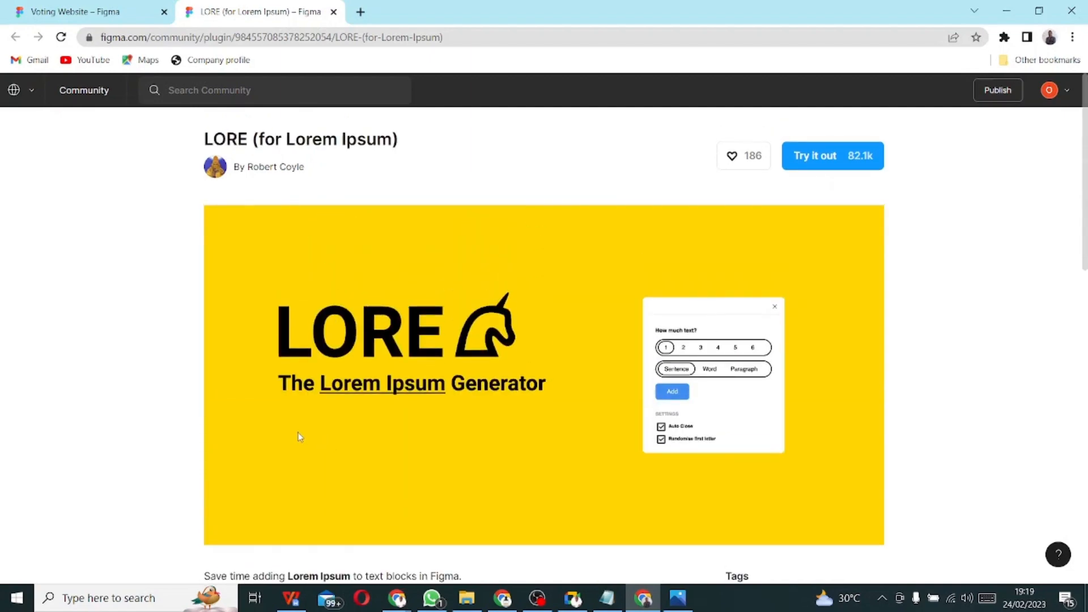
pyautogui.click(247, 92)
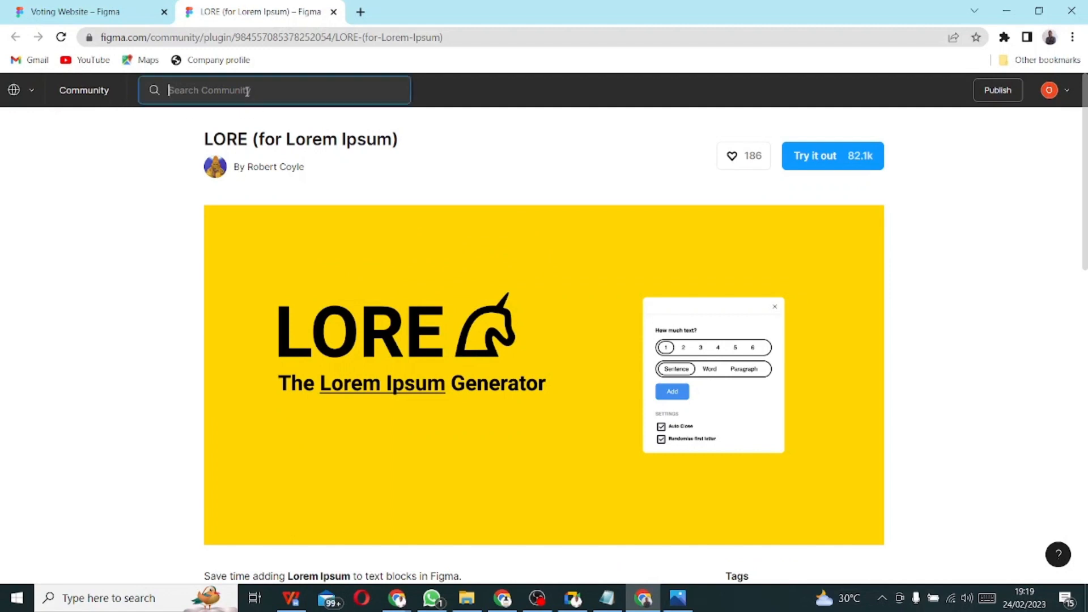
pyautogui.write('m is')
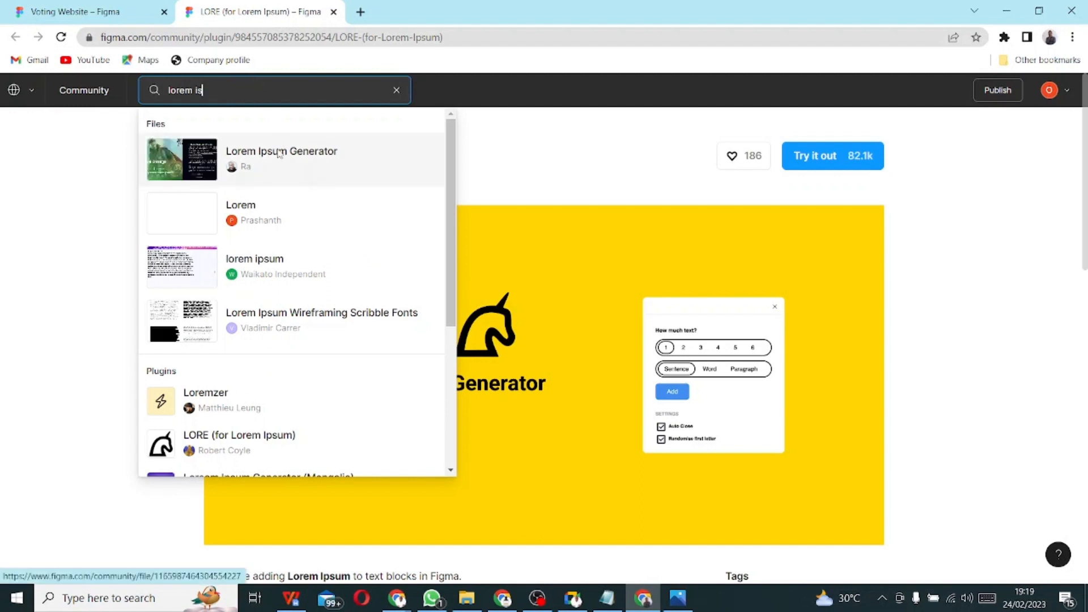
# - From Community home, search 'lorem ispum' and filter to the 46 plugin results
pyautogui.click(96, 97)
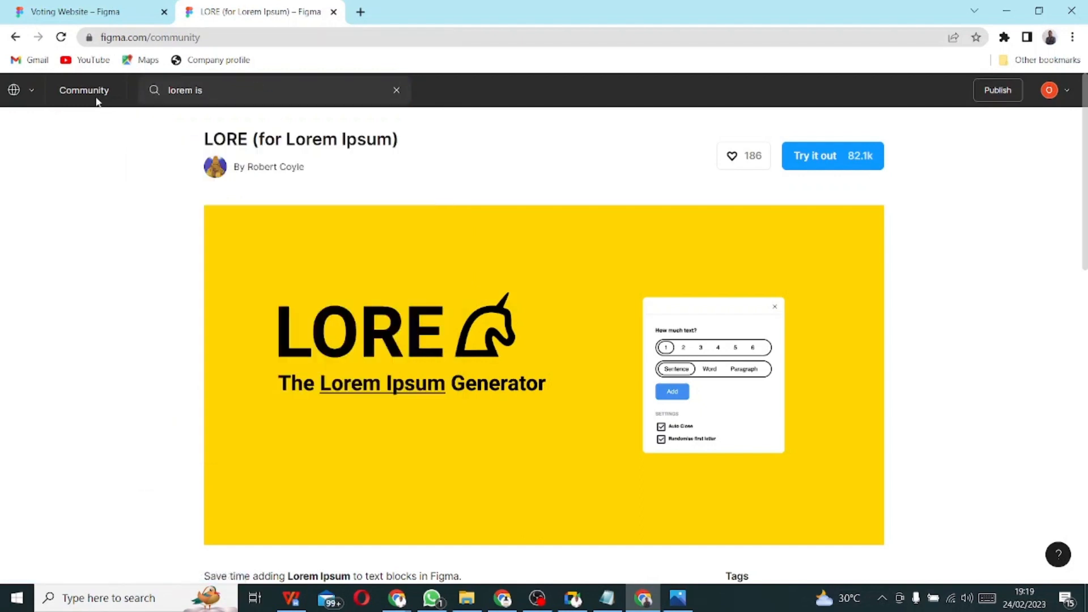
pyautogui.scroll(-13, 521, 340)
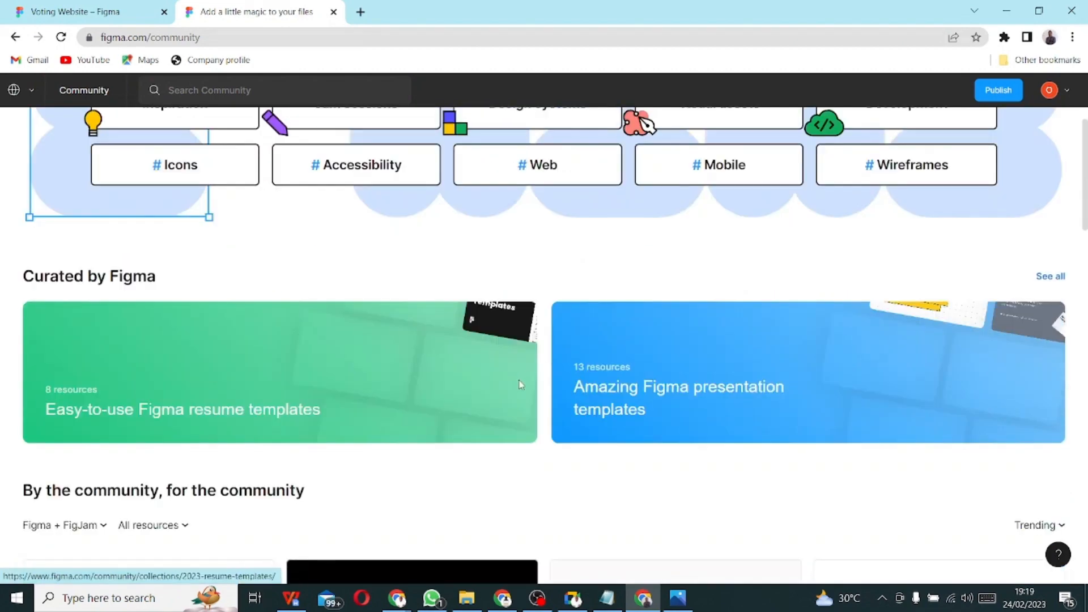
pyautogui.scroll(10, 319, 217)
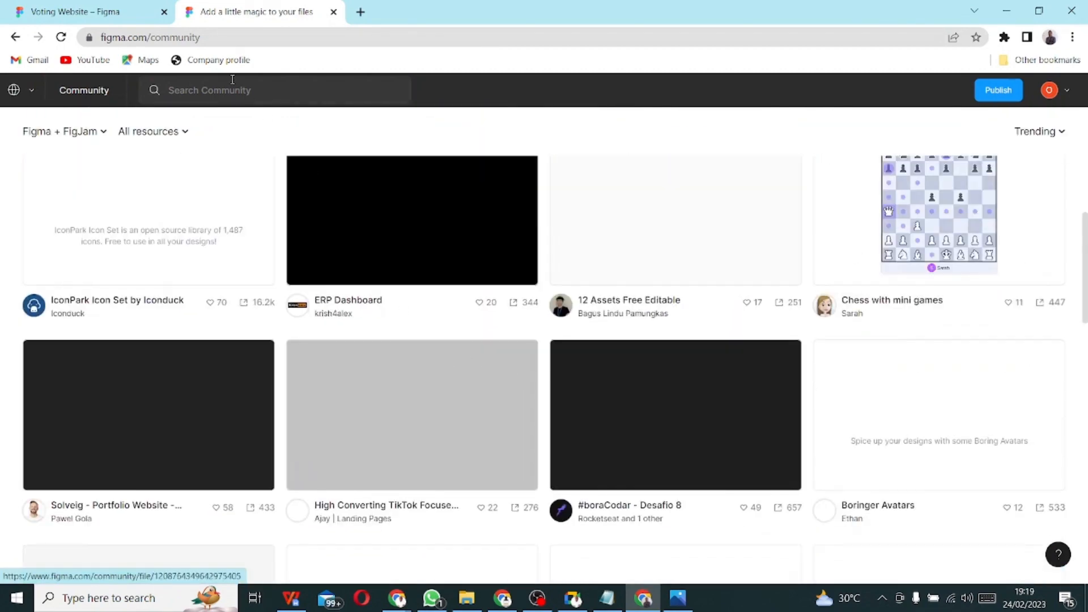
pyautogui.scroll(4, 317, 216)
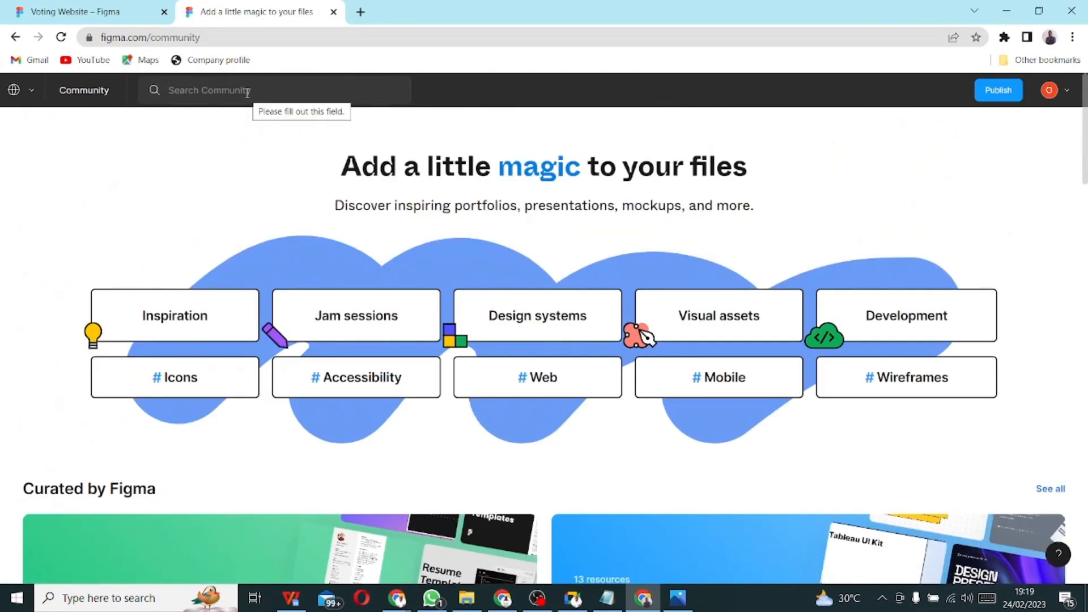
pyautogui.click(219, 86)
pyautogui.write('lor')
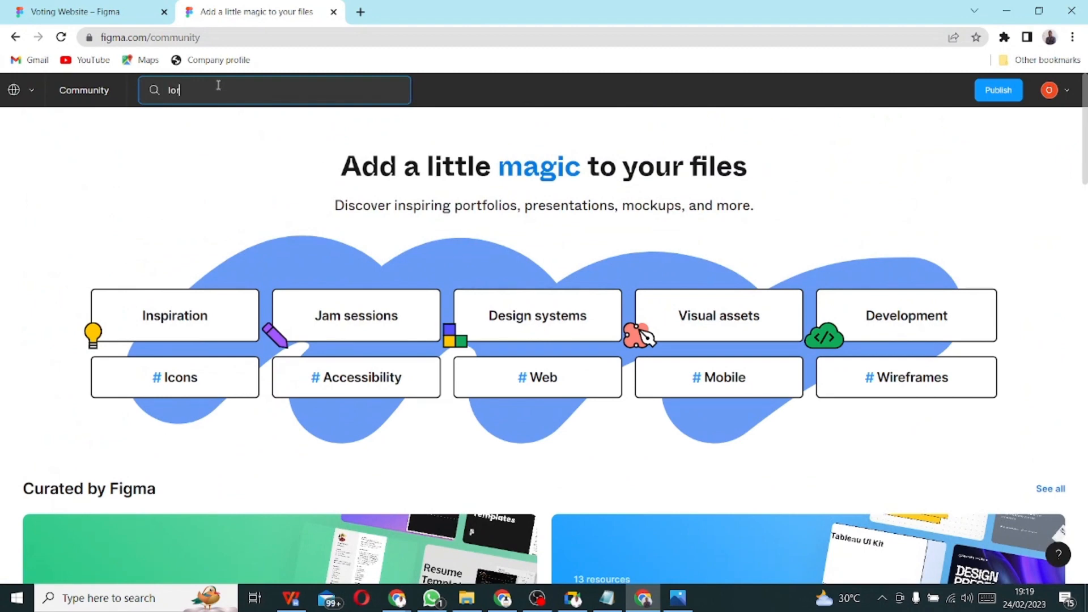
pyautogui.write('em ispum')
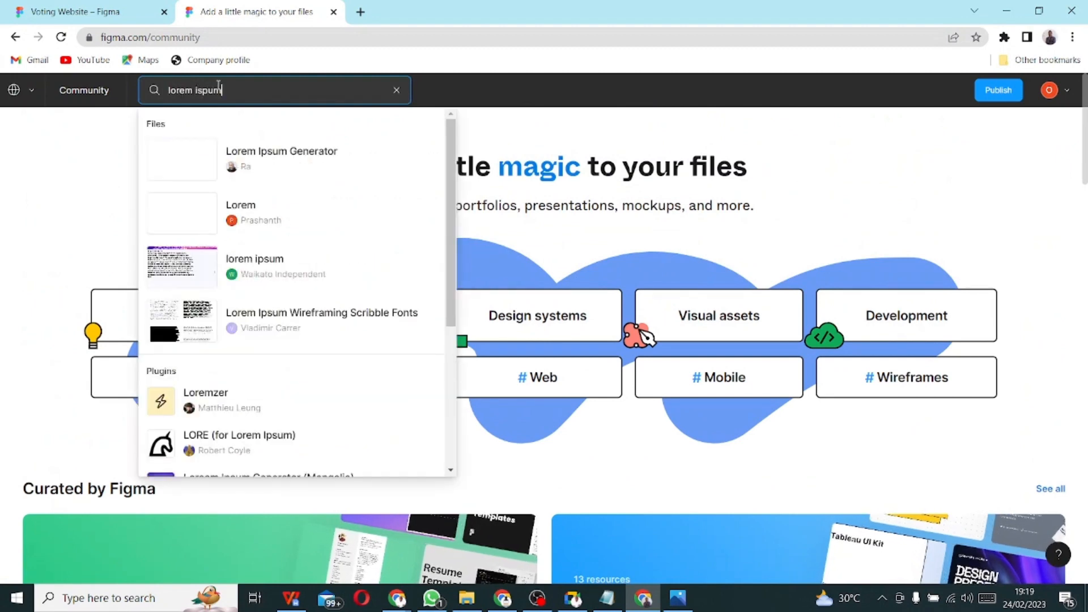
pyautogui.press('Return')
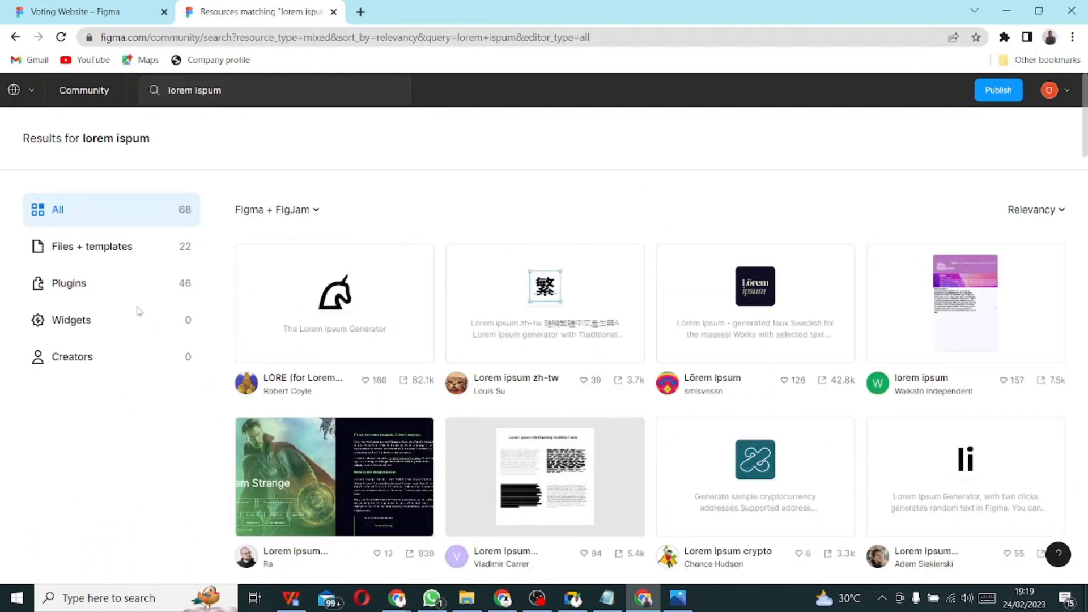
pyautogui.click(53, 285)
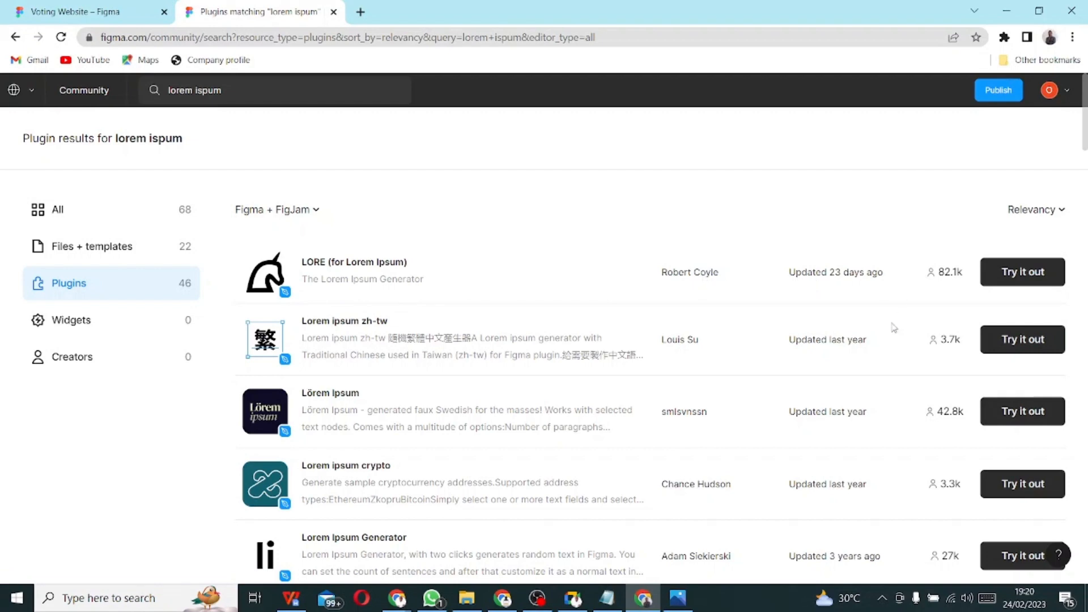
pyautogui.moveTo(946, 285)
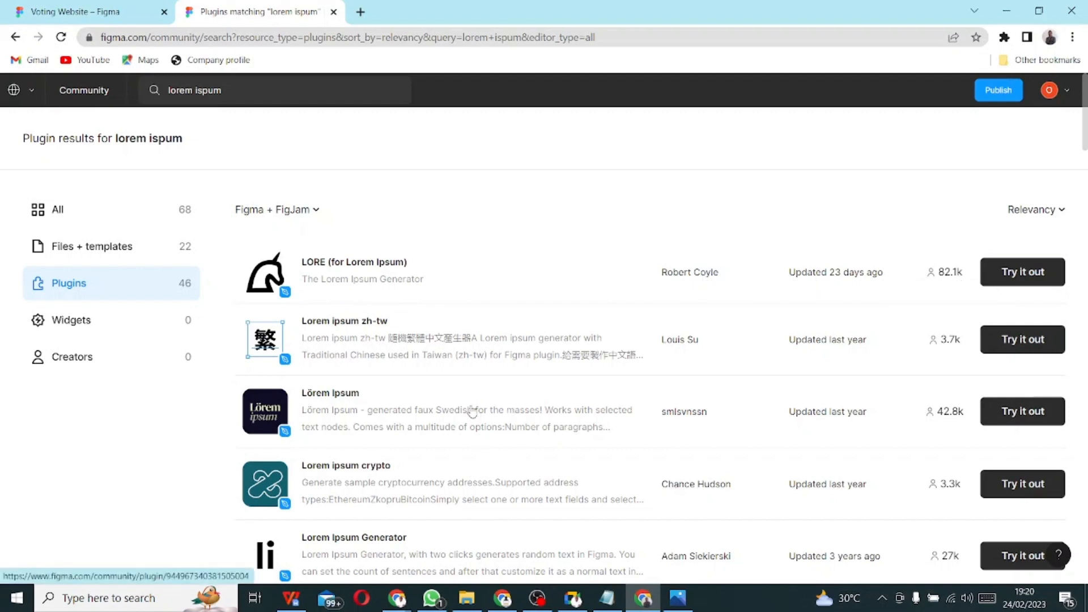
pyautogui.scroll(-3, 475, 414)
pyautogui.scroll(-2, 471, 415)
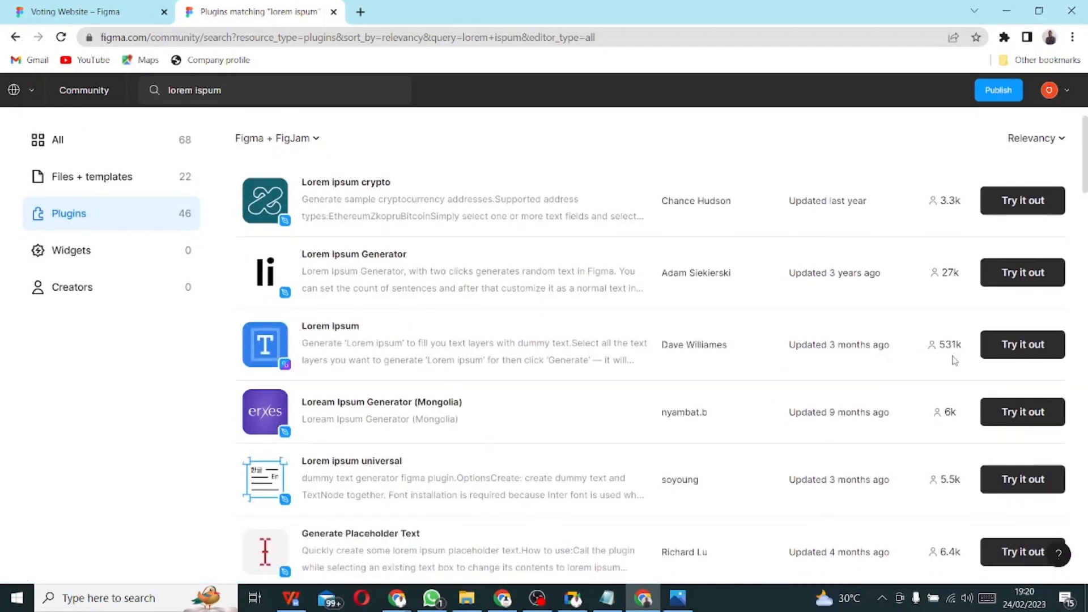
pyautogui.scroll(5, 954, 361)
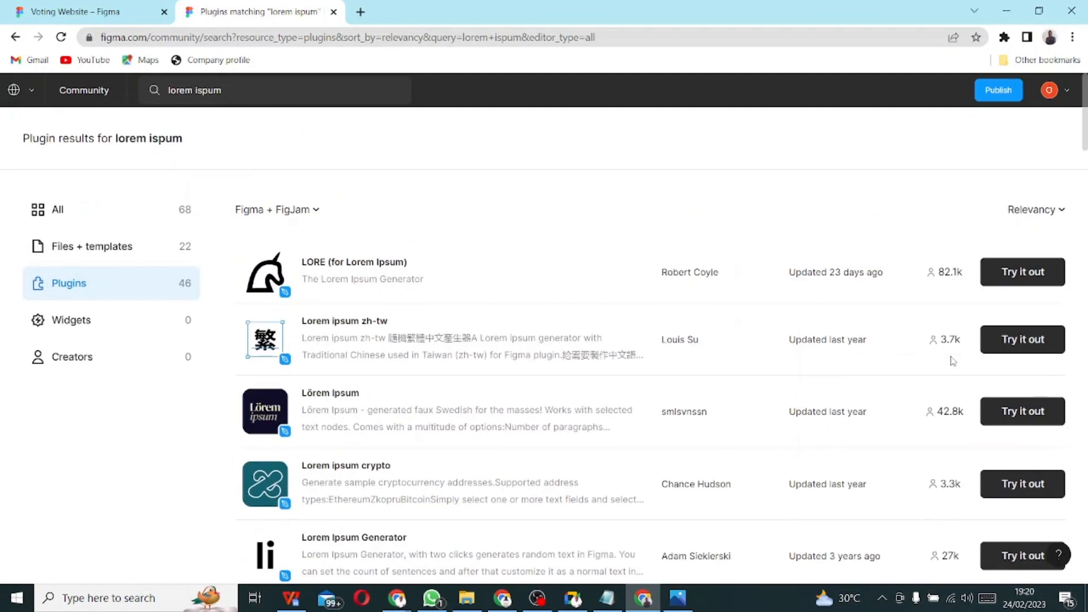
pyautogui.scroll(-5, 952, 368)
pyautogui.scroll(-2, 956, 459)
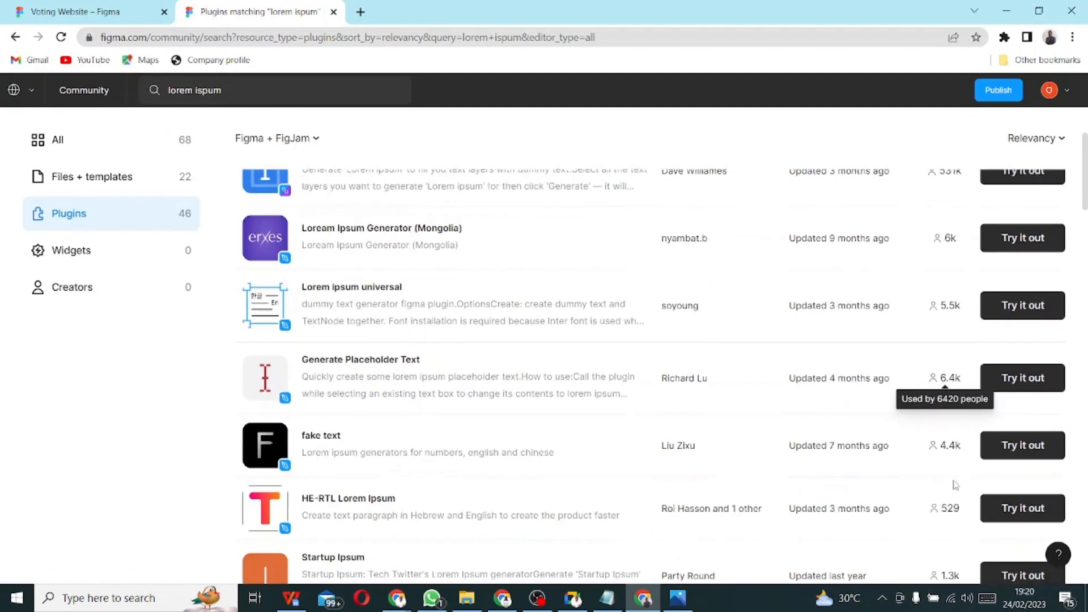
pyautogui.scroll(-1, 938, 547)
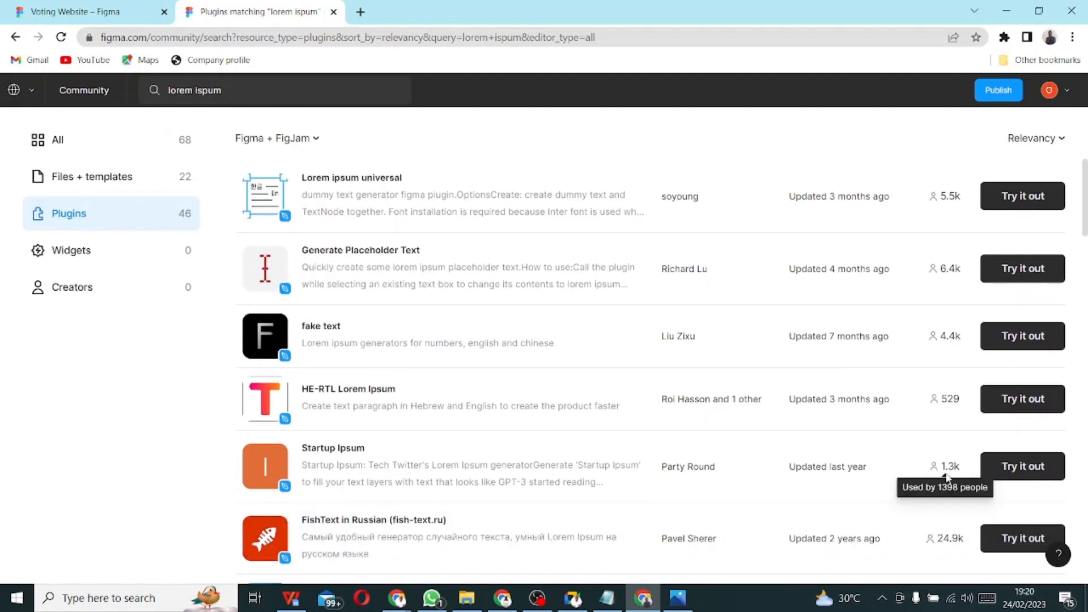
pyautogui.scroll(4, 947, 482)
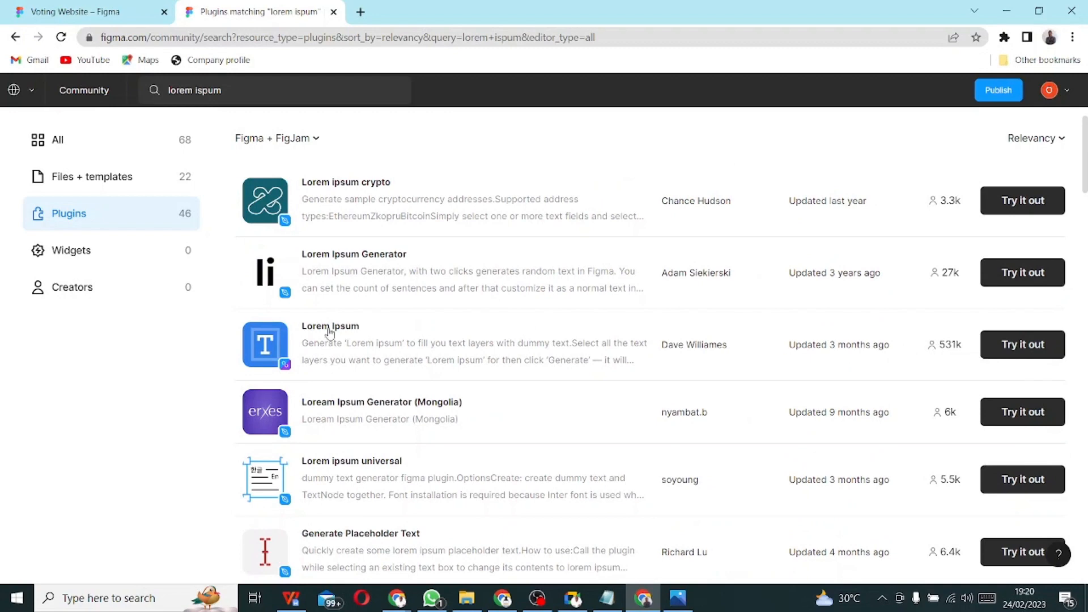
# - Open the Lorem Ipsum plugin's page and try it out in a new draft
pyautogui.click(300, 333)
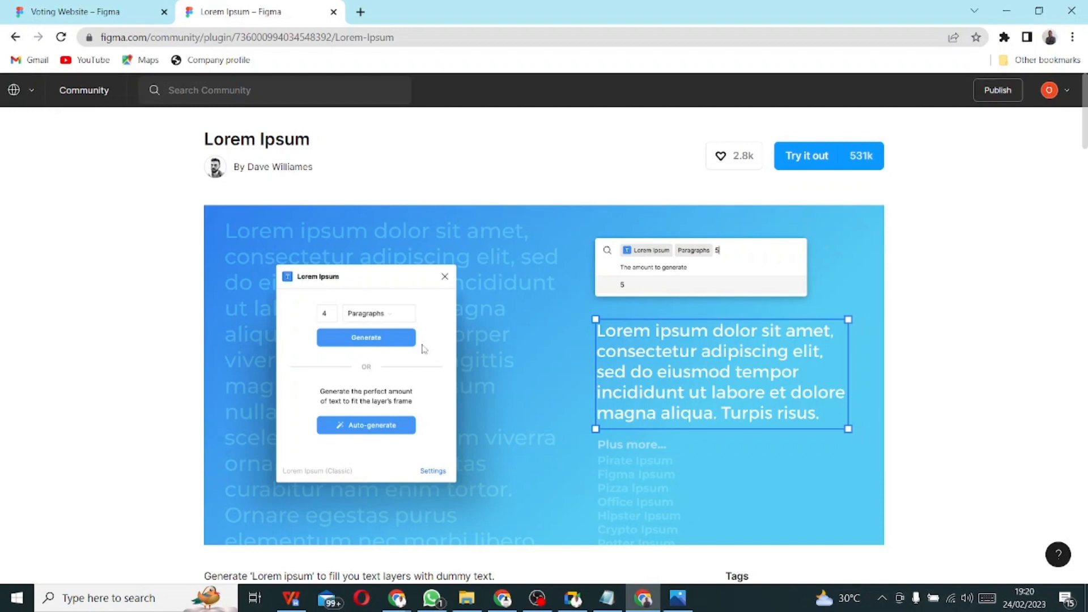
pyautogui.scroll(-10, 486, 285)
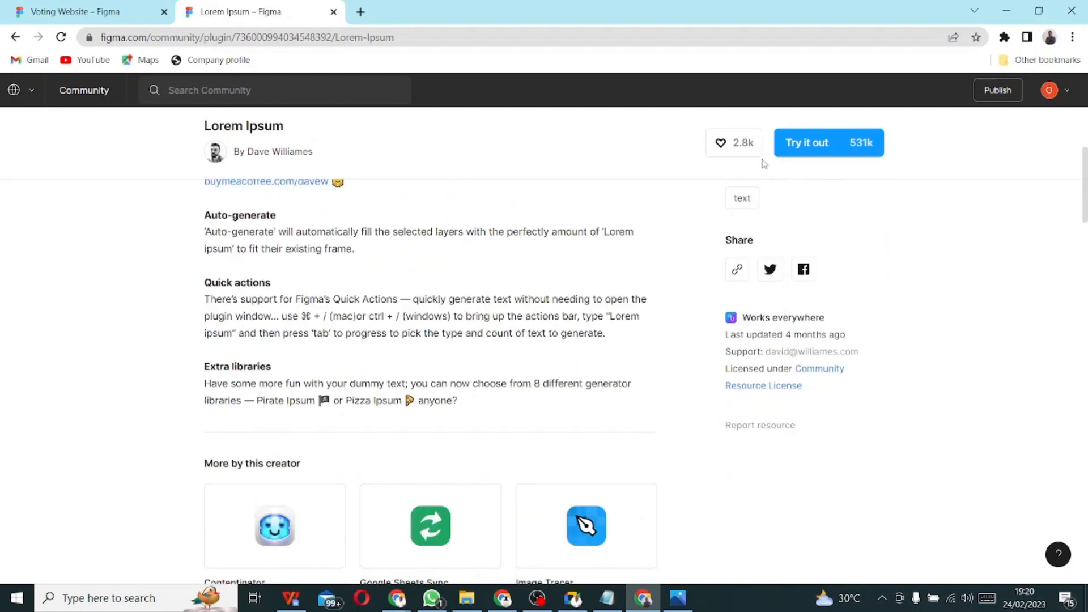
pyautogui.click(816, 141)
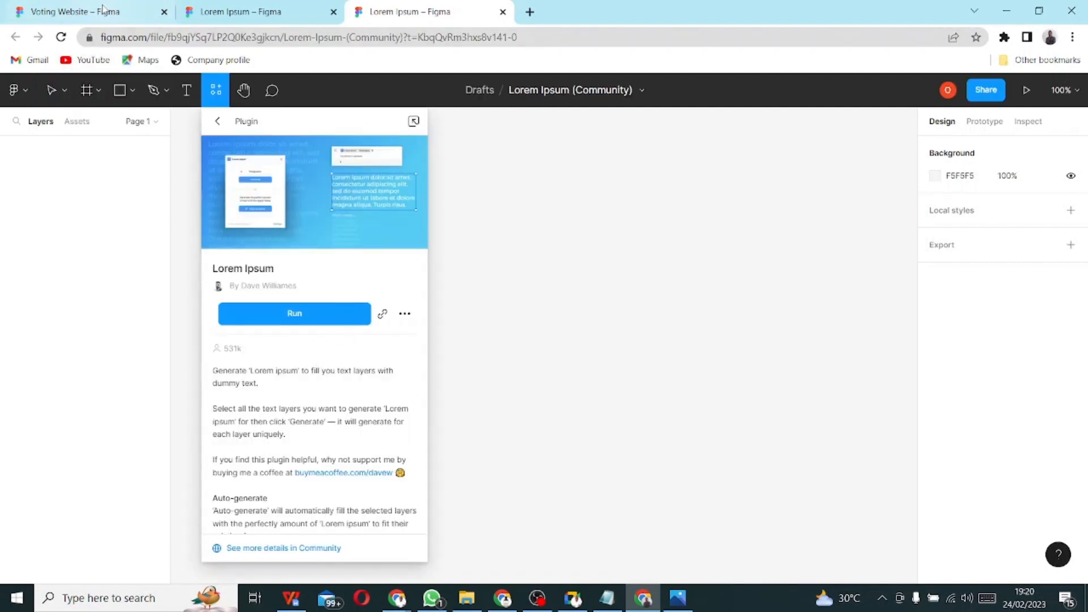
# - Back in the Voting Website file, run Lorem Ipsum and move its window to the right
pyautogui.click(97, 11)
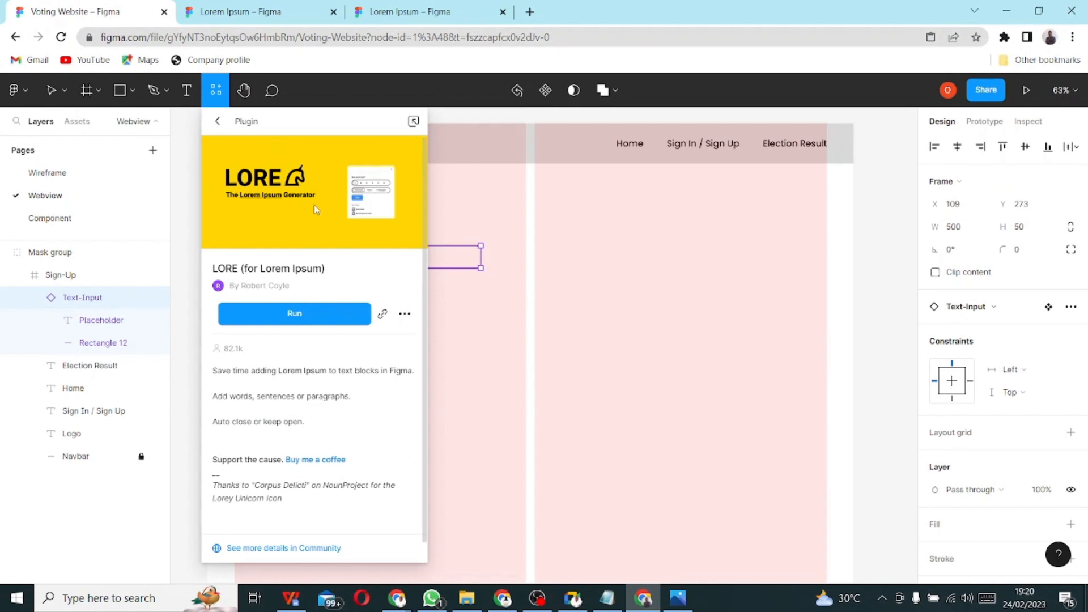
pyautogui.click(217, 121)
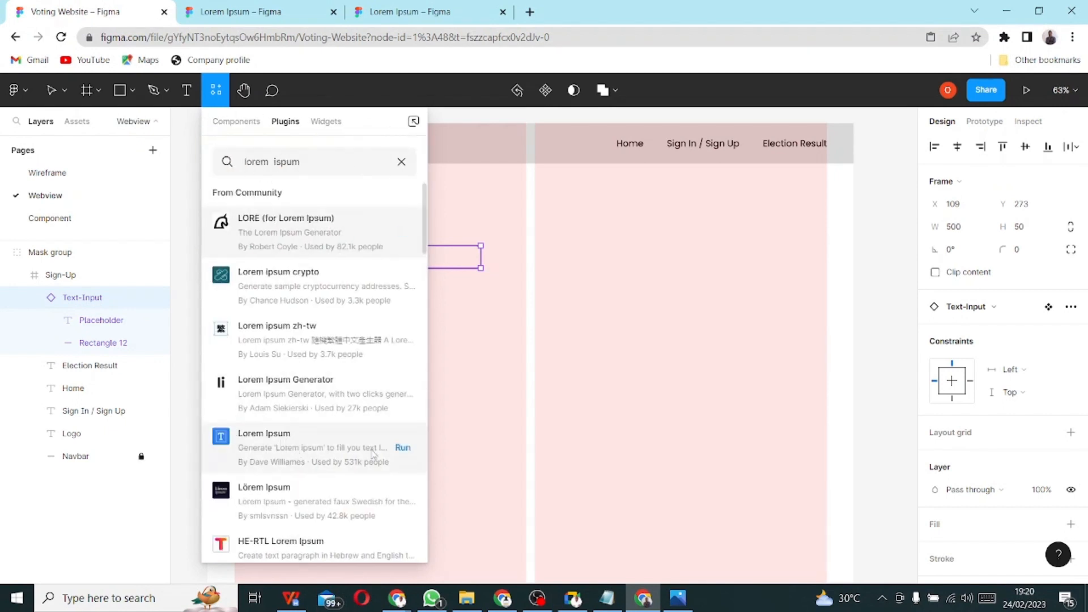
pyautogui.click(403, 448)
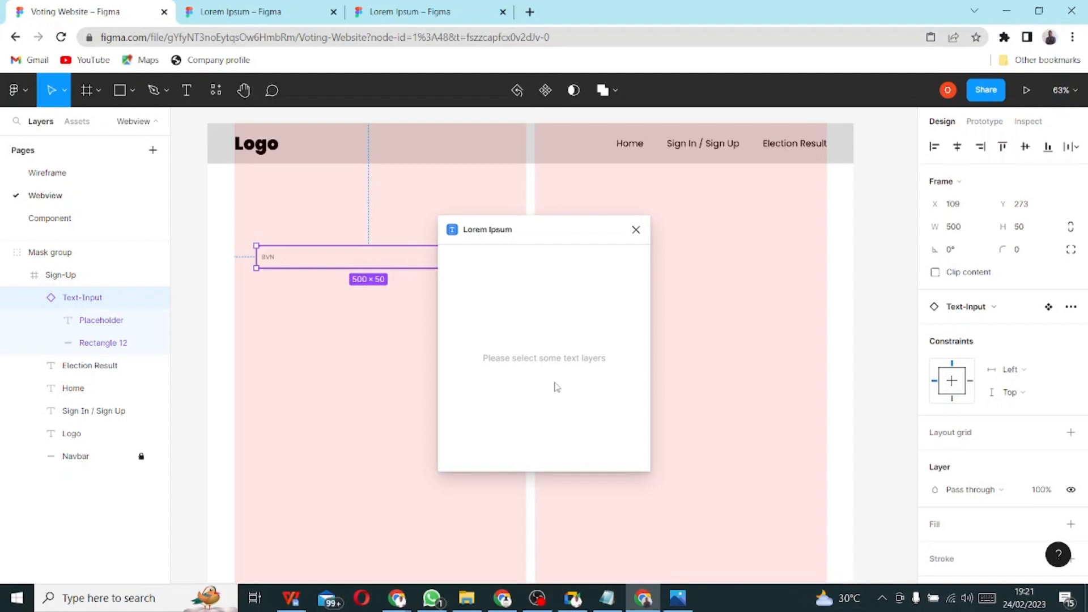
pyautogui.doubleClick(516, 357)
pyautogui.click(498, 321)
pyautogui.moveTo(510, 234); pyautogui.dragTo(690, 204)
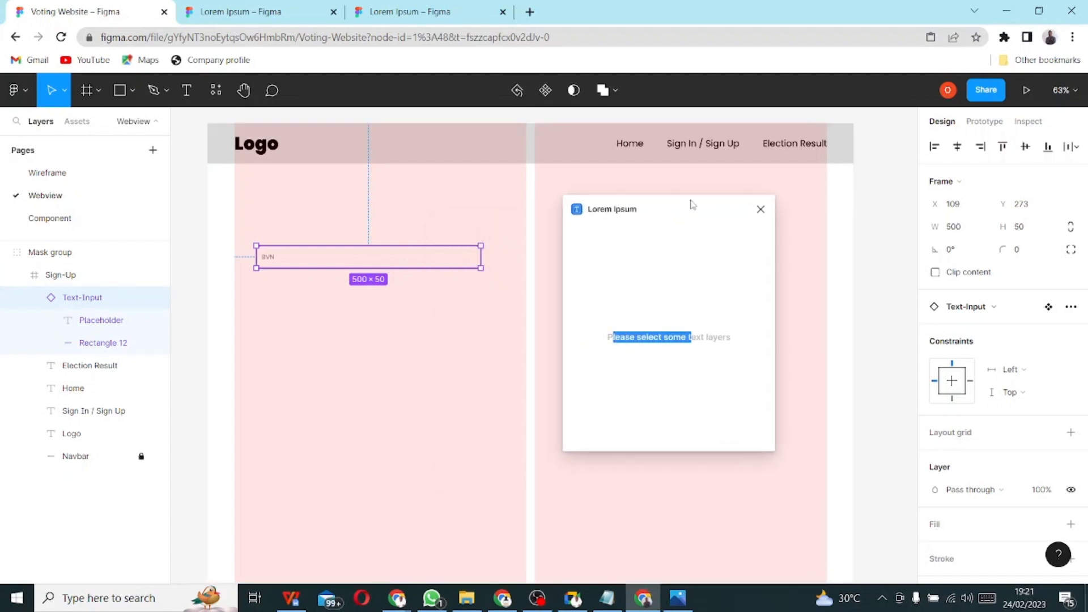
pyautogui.doubleClick(702, 328)
pyautogui.click(664, 320)
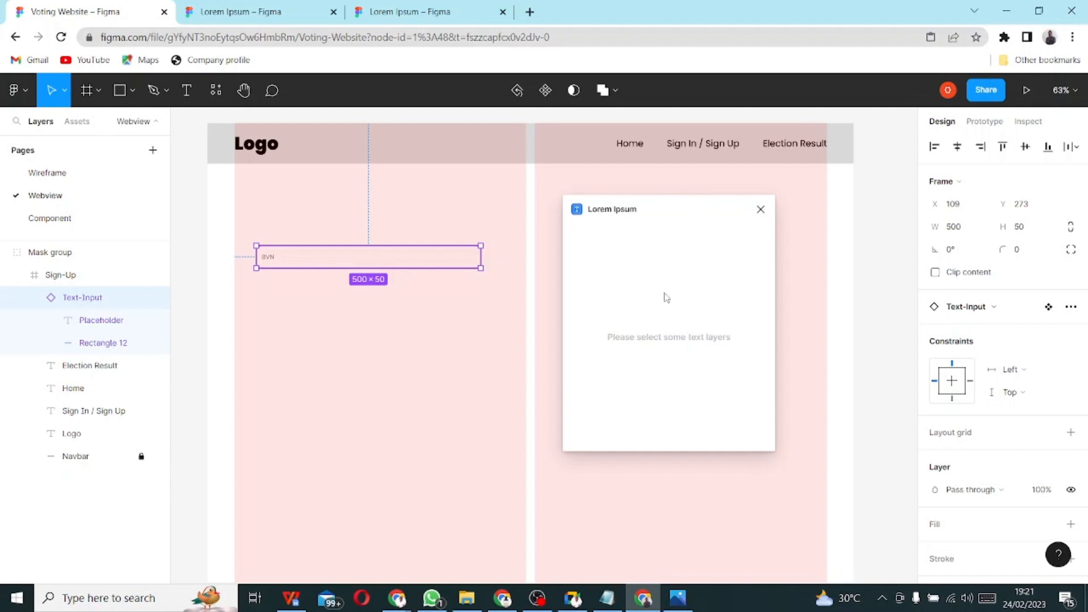
# - Reopen Lorem Ipsum from the plugin search list and run it again
pyautogui.click(215, 91)
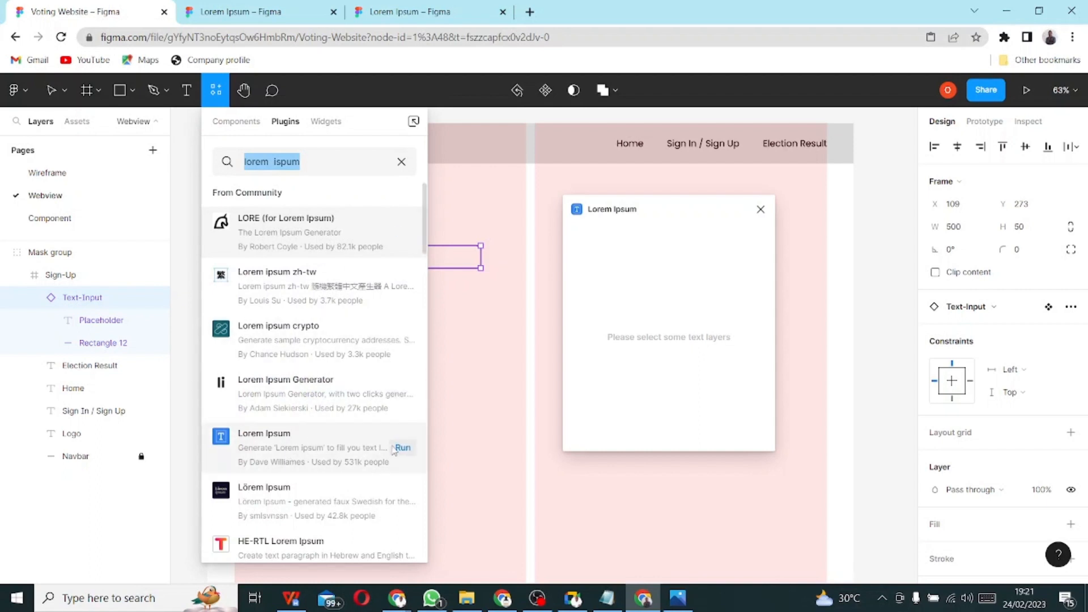
pyautogui.click(313, 449)
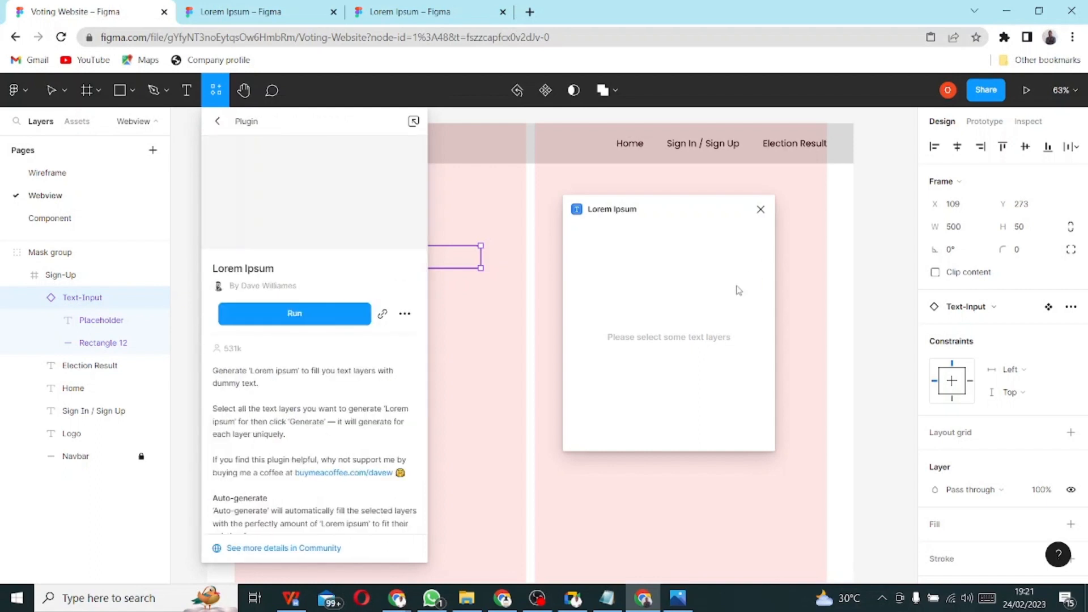
pyautogui.tripleClick(664, 334)
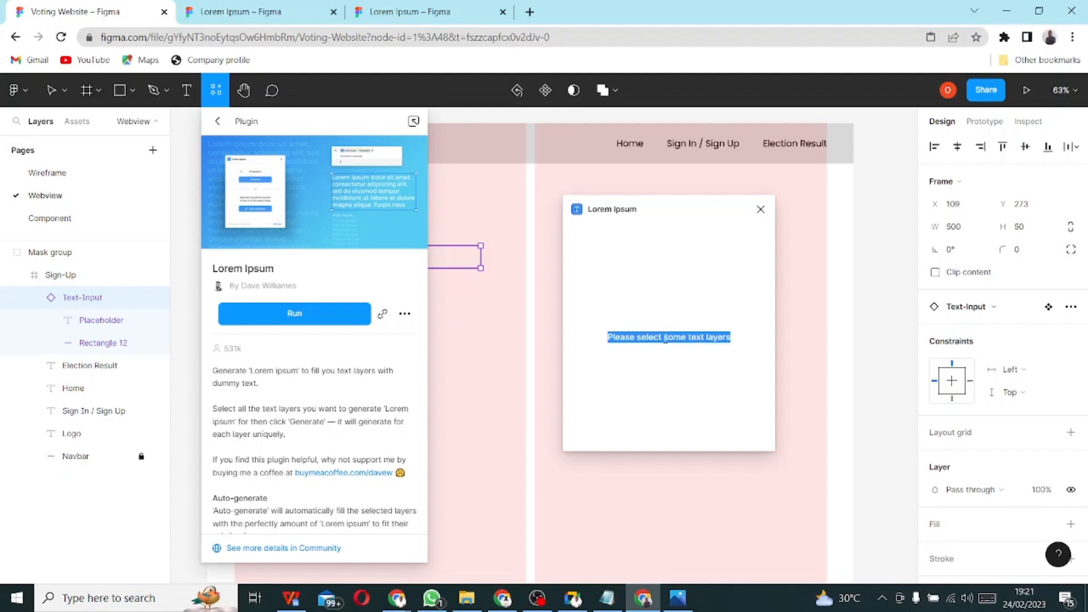
pyautogui.click(665, 341)
pyautogui.click(285, 315)
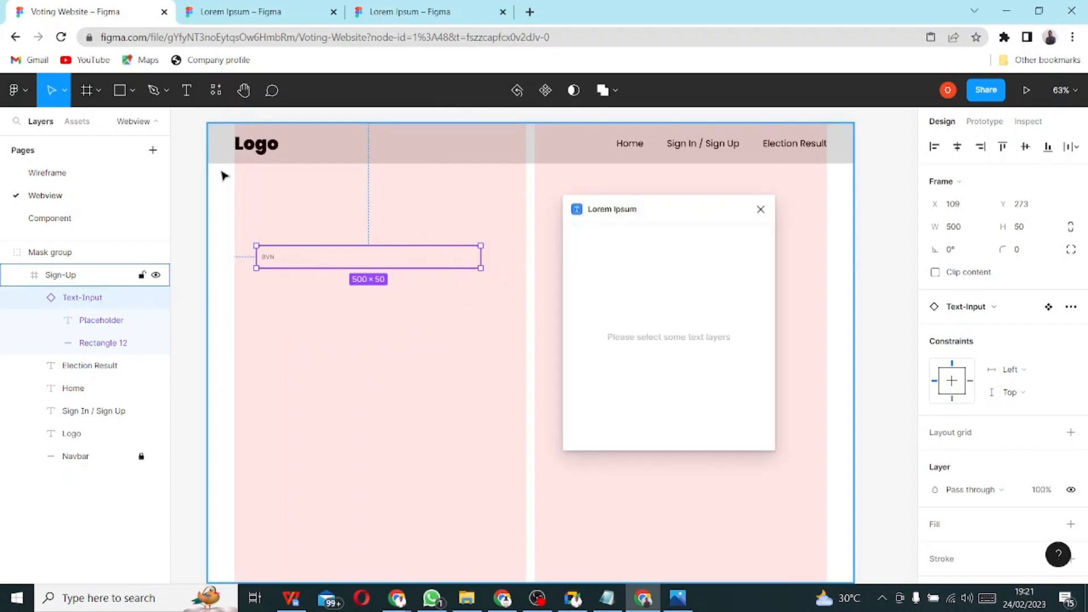
# - Draw a text box above the BVN input and auto-fill it with Lorem Ipsum text
pyautogui.click(187, 91)
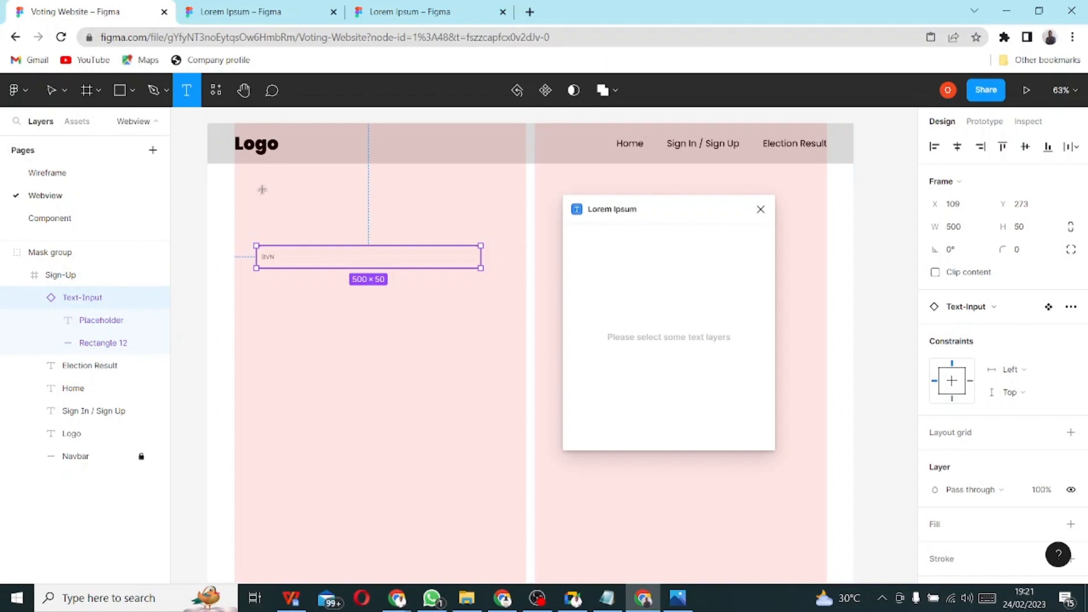
pyautogui.moveTo(262, 188); pyautogui.dragTo(482, 224)
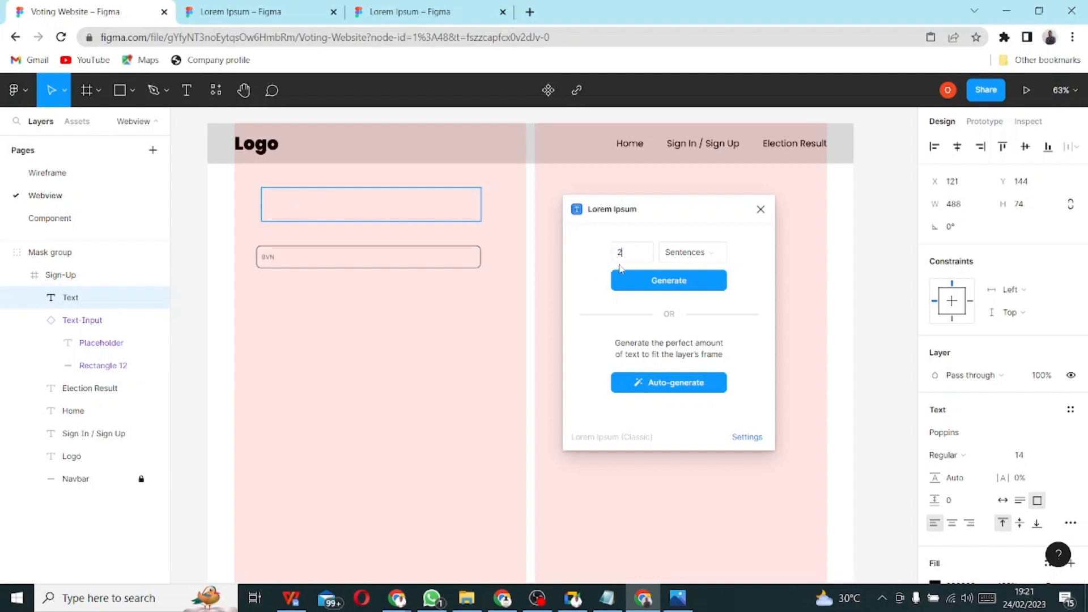
pyautogui.click(671, 383)
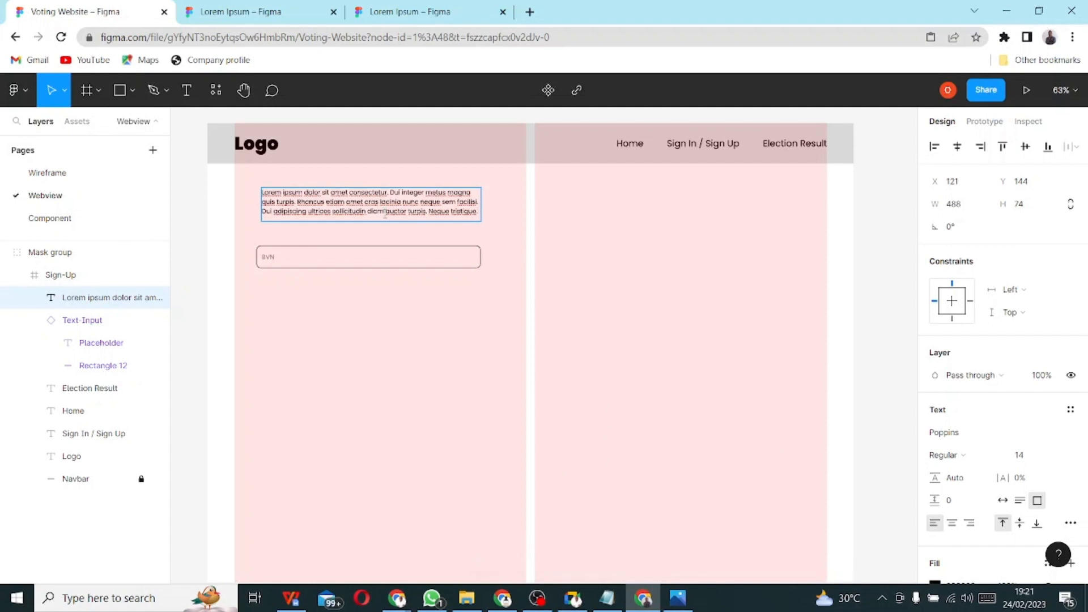
pyautogui.keyDown('ctrl'); pyautogui.scroll(3, 386, 213); pyautogui.keyUp('ctrl')
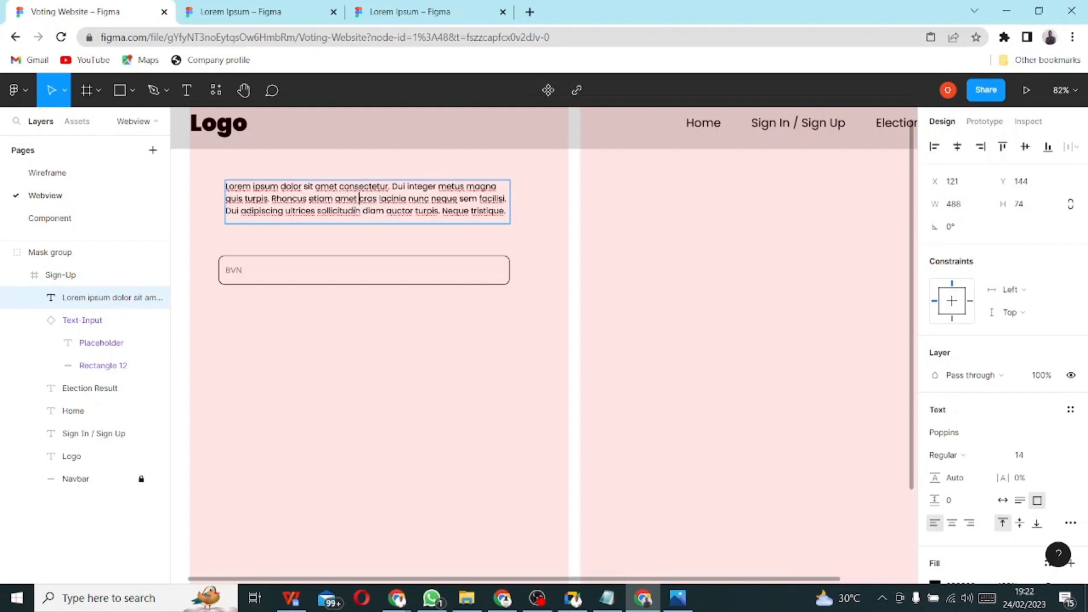
# - Align the paragraph with the BVN input's left edge and widen it to 500
pyautogui.press('Escape')
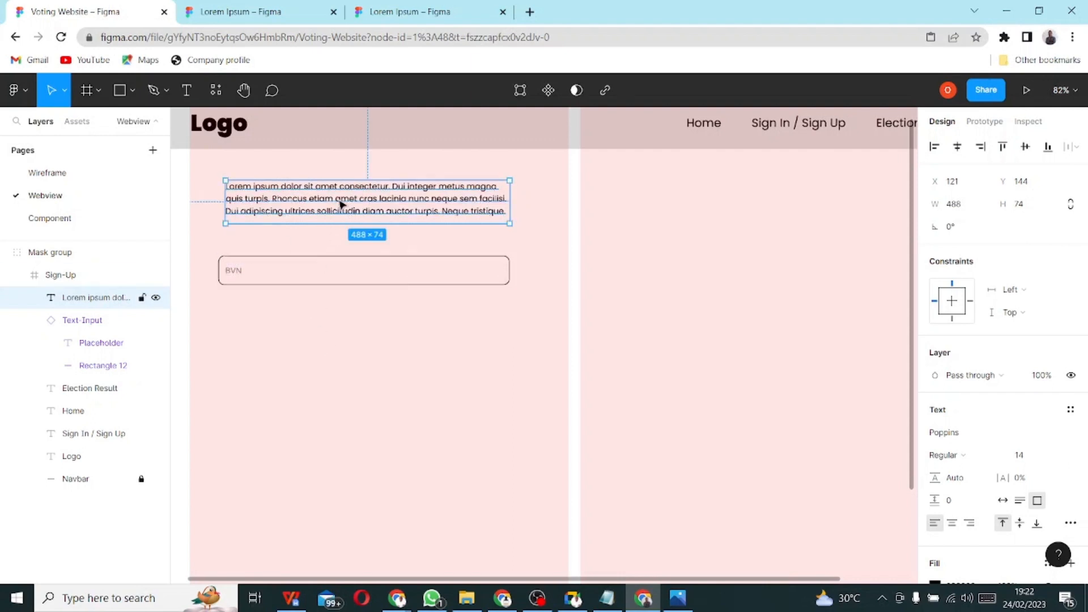
pyautogui.moveTo(338, 212); pyautogui.dragTo(332, 217)
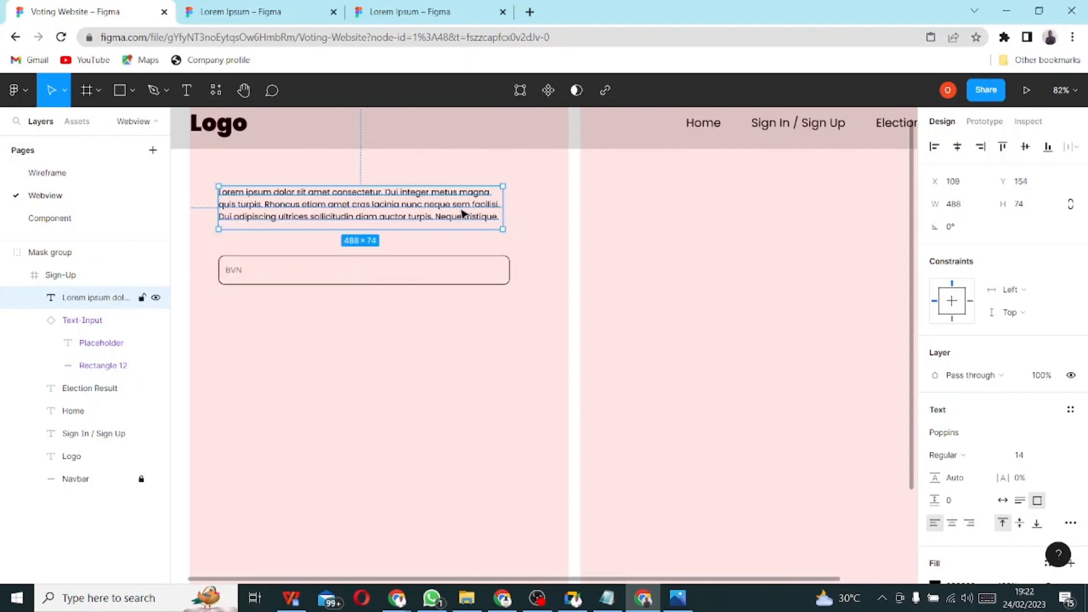
pyautogui.moveTo(504, 209); pyautogui.dragTo(512, 209)
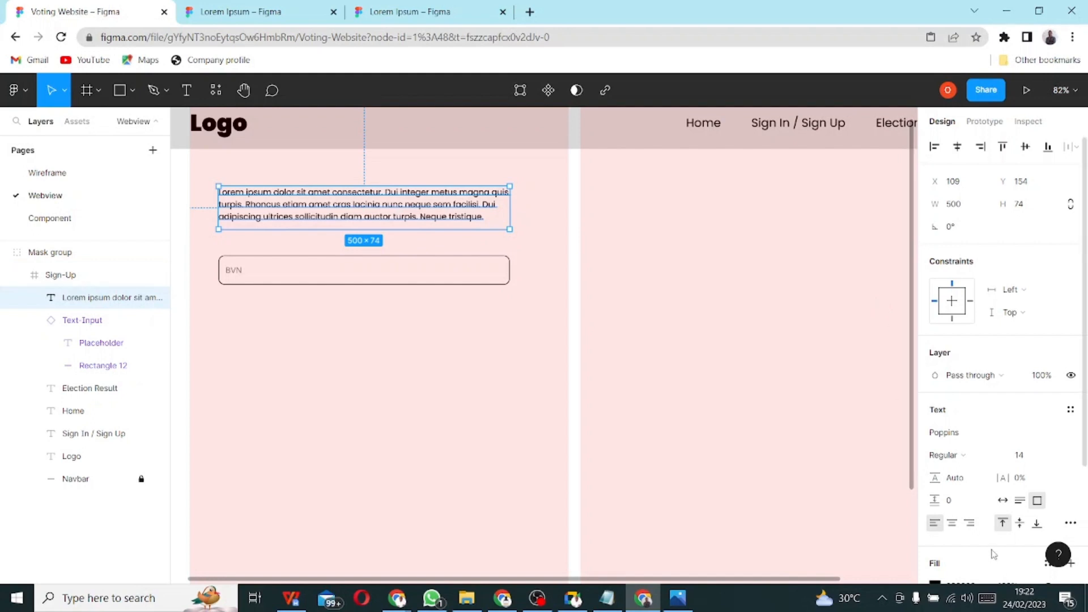
# - Set the paragraph's text alignment to Justify in the type settings
pyautogui.scroll(-1, 982, 530)
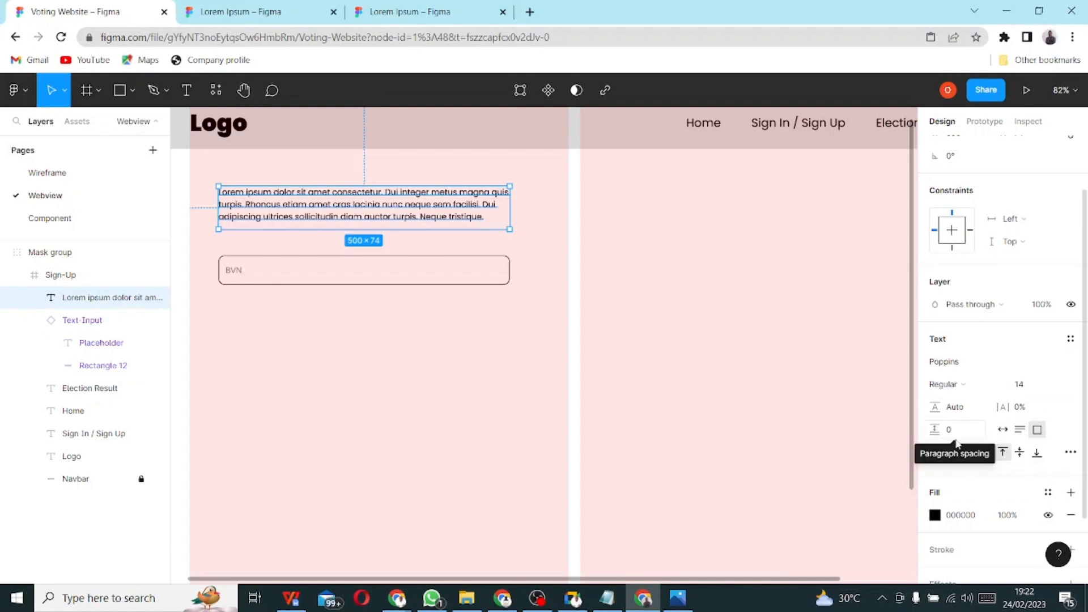
pyautogui.click(1070, 452)
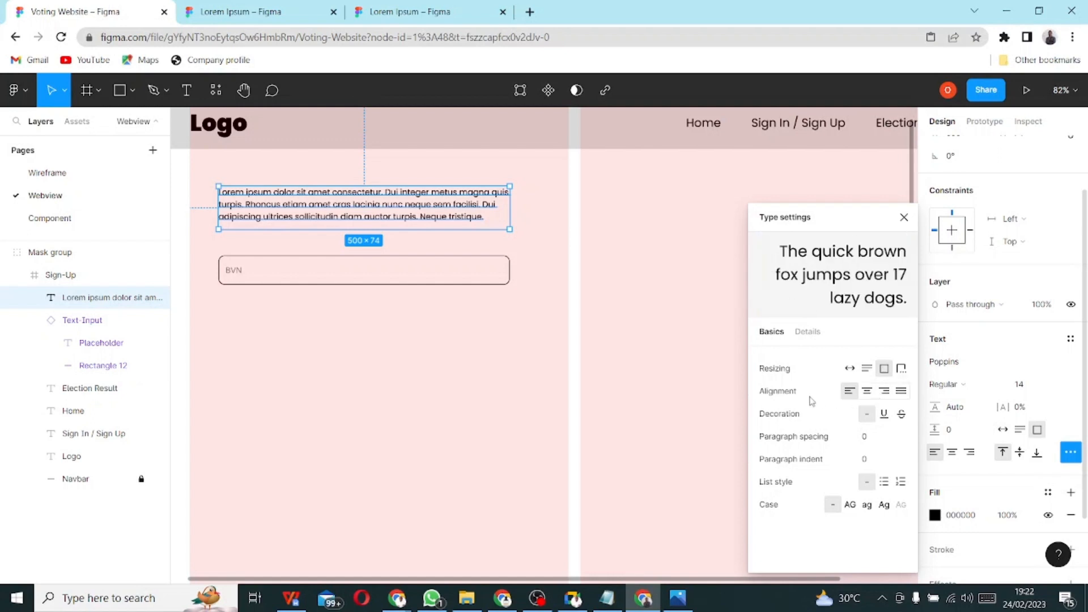
pyautogui.click(905, 396)
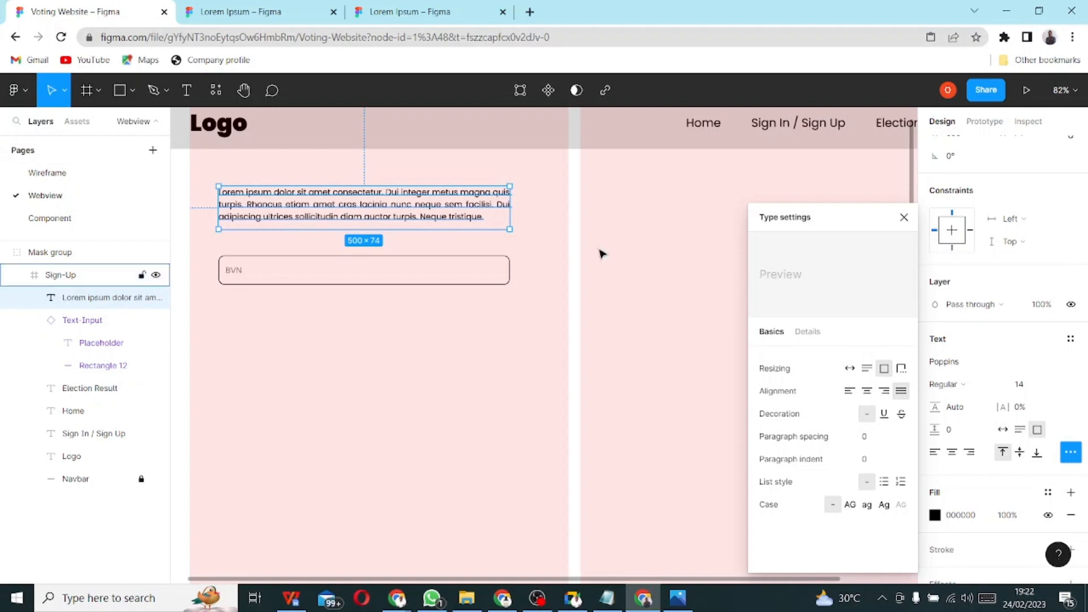
pyautogui.click(501, 422)
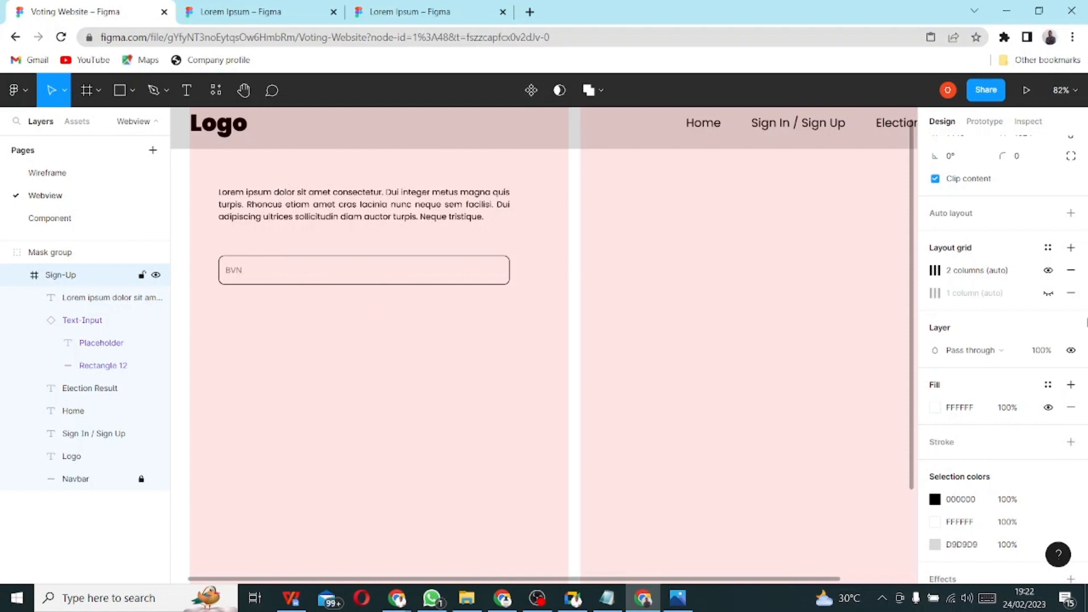
# - Hide the Sign-Up frame's 2-column layout grid and move the BVN input further down
pyautogui.click(1049, 270)
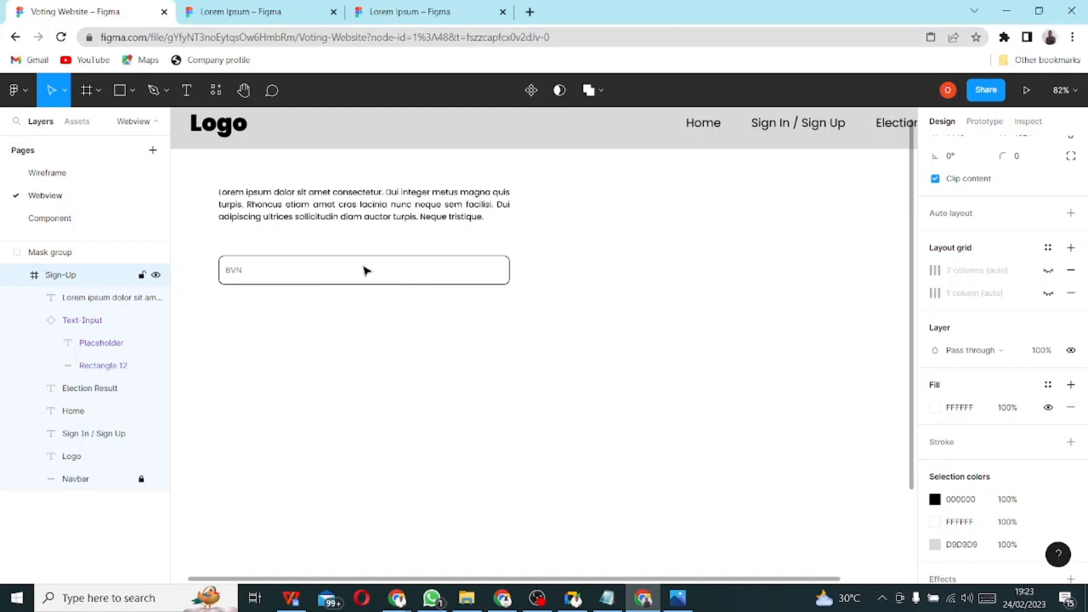
pyautogui.press('Escape')
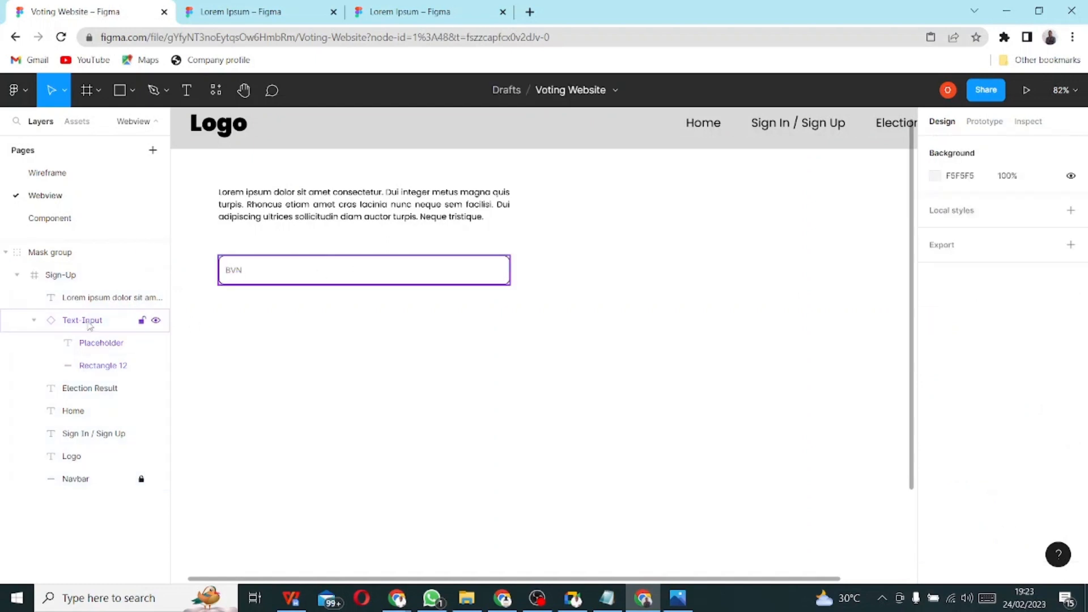
pyautogui.click(89, 322)
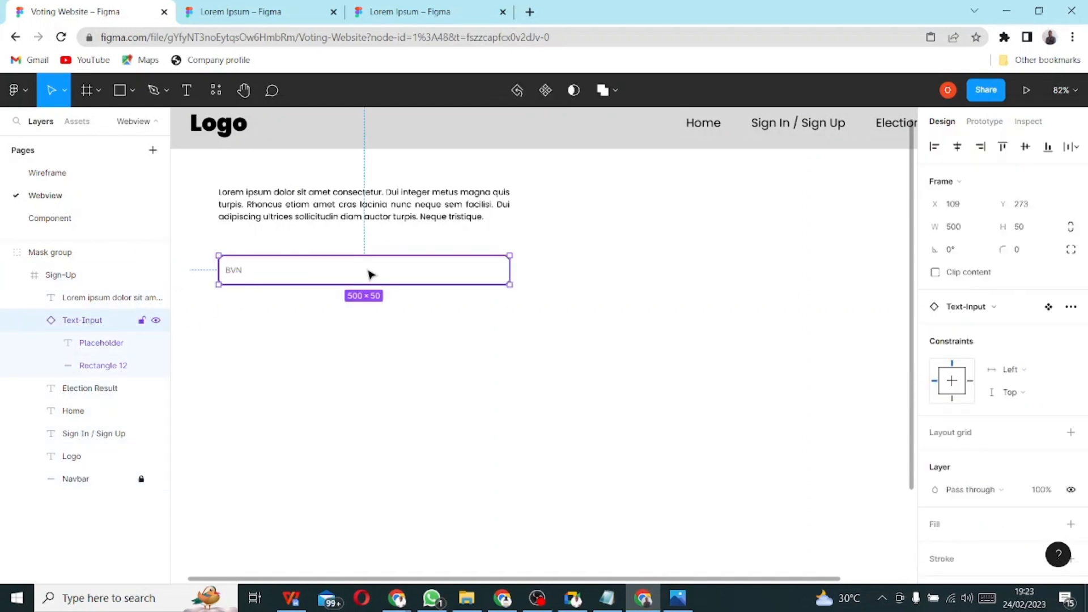
pyautogui.moveTo(370, 274); pyautogui.dragTo(370, 314)
# - Remove the accidental duplicate, leaving one 500 × 50 BVN input at X 109, Y 273
pyautogui.press('alt')
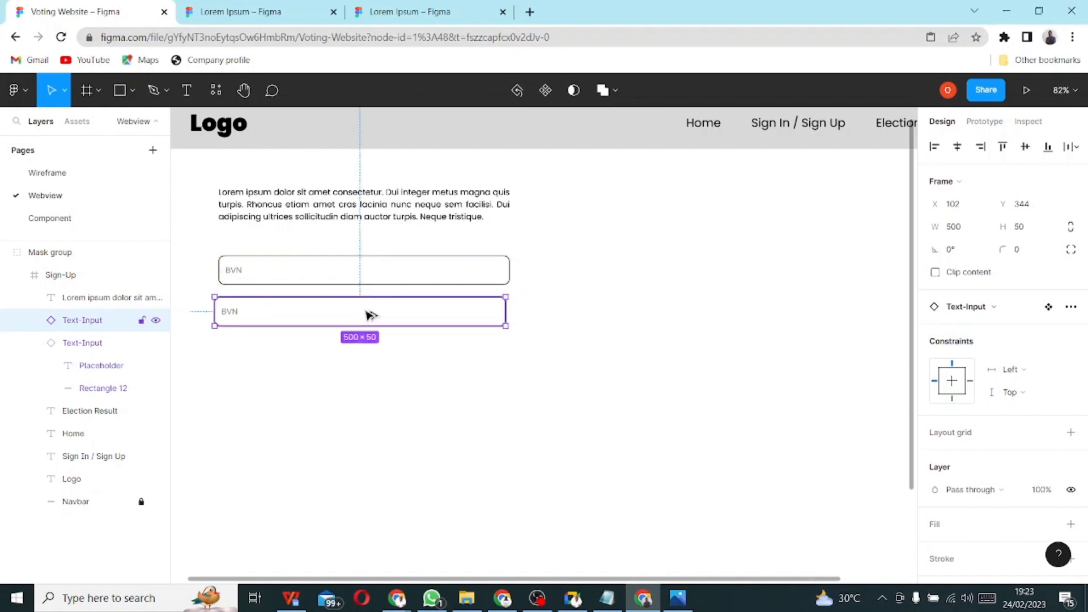
pyautogui.press('Up')
pyautogui.press('Up')
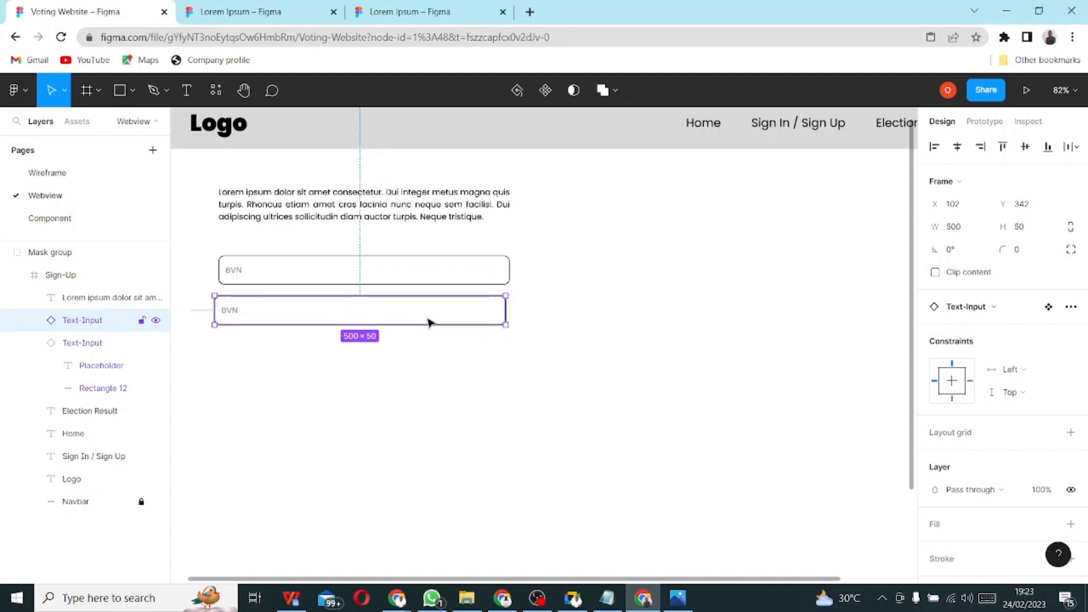
pyautogui.press('Delete')
pyautogui.click(391, 274)
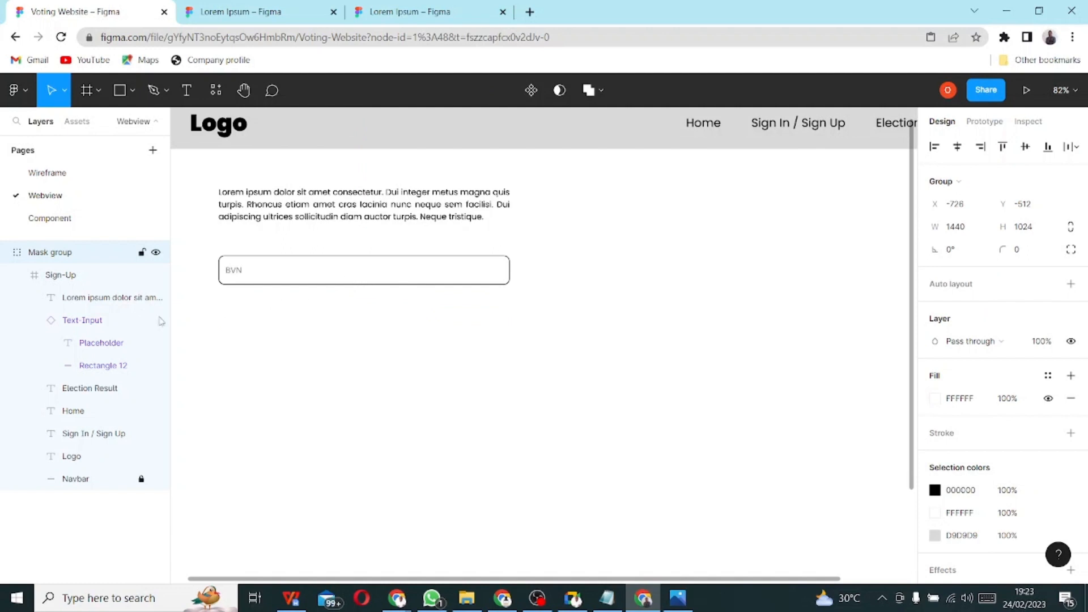
pyautogui.click(93, 323)
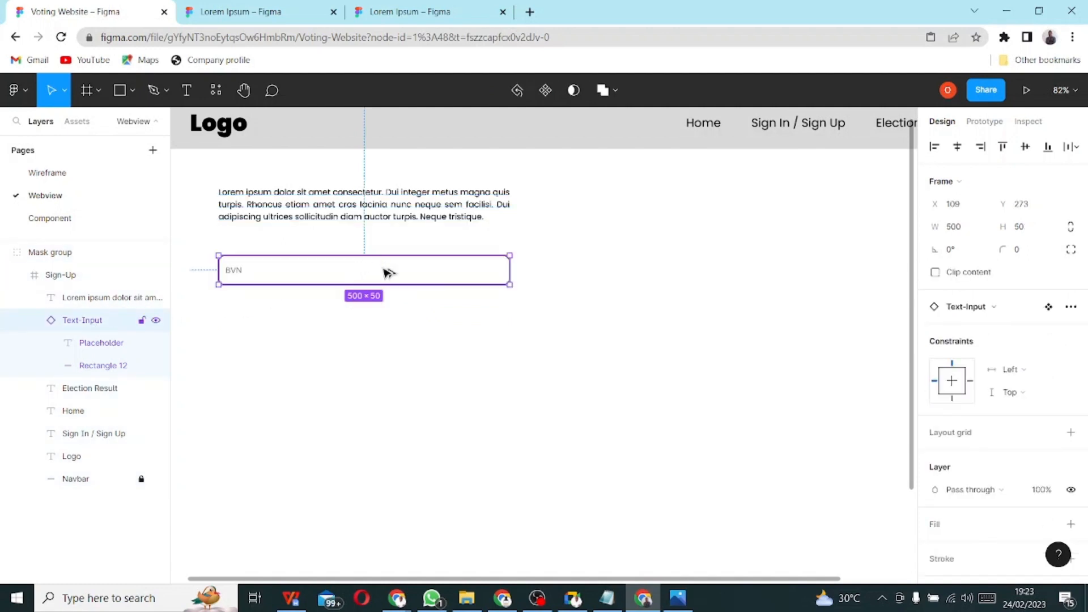
# - Alt-drag a copy of the BVN input below it, then repeat with Ctrl+D to stack seven evenly spaced inputs
pyautogui.moveTo(389, 272); pyautogui.dragTo(389, 311)
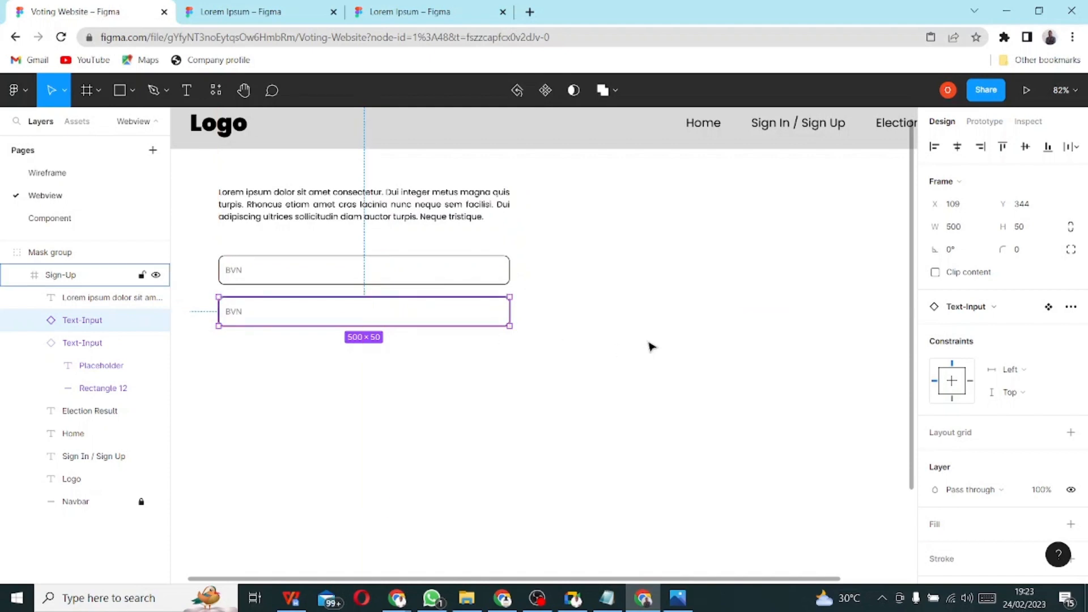
pyautogui.hotkey('ctrl', 'd')
pyautogui.hotkey('ctrl', 'd')
pyautogui.hotkey('ctrl', 'd')
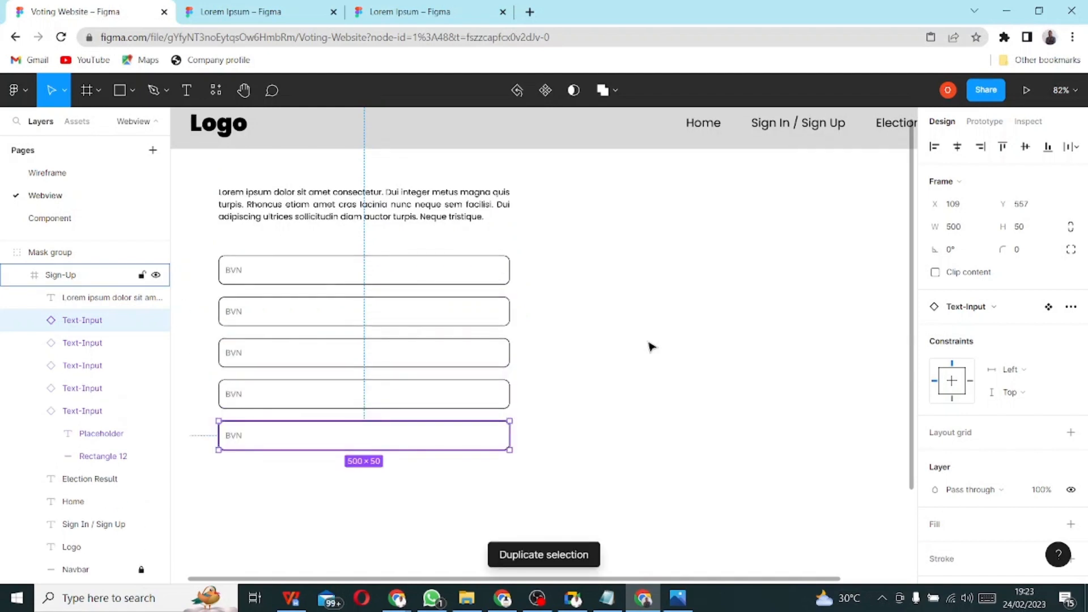
pyautogui.hotkey('ctrl', 'd')
pyautogui.hotkey('ctrl', 'd')
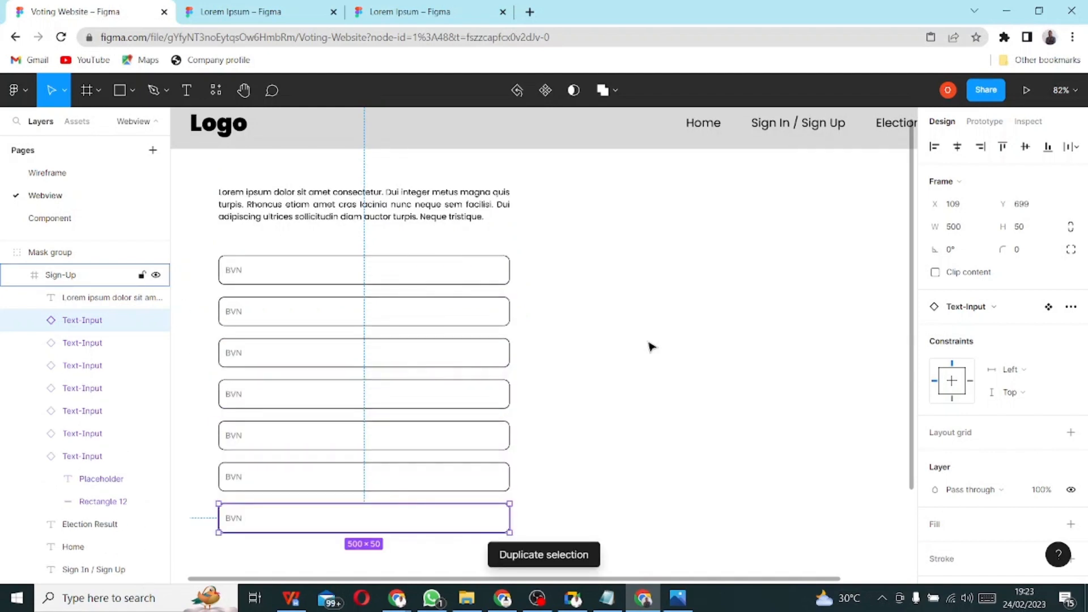
pyautogui.click(626, 236)
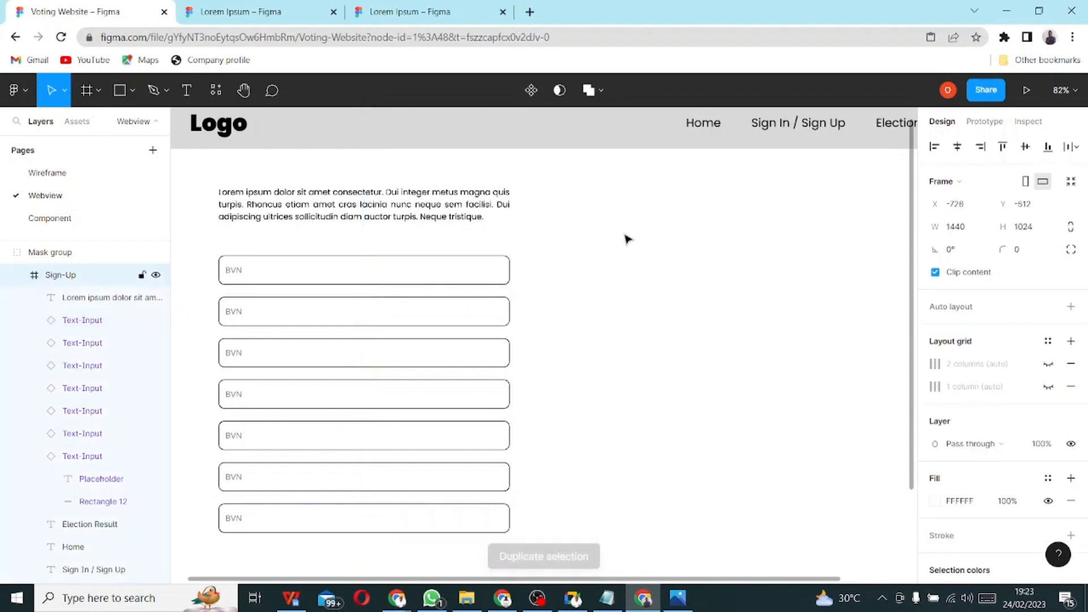
# - On the Component page, select the Text-Input component and inspect its colour settings
pyautogui.click(35, 219)
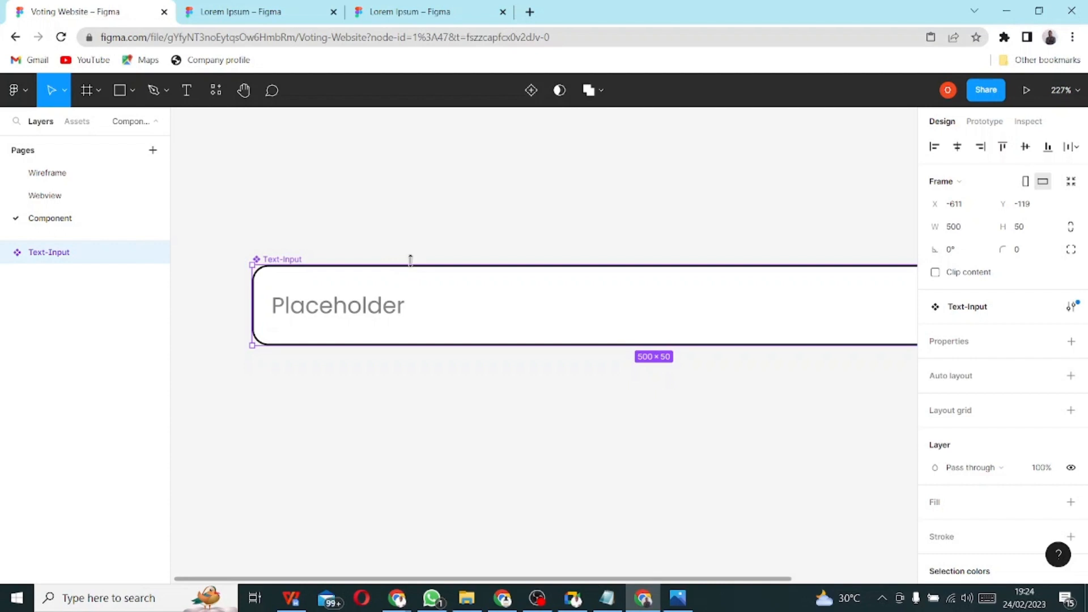
pyautogui.click(6, 252)
pyautogui.click(79, 276)
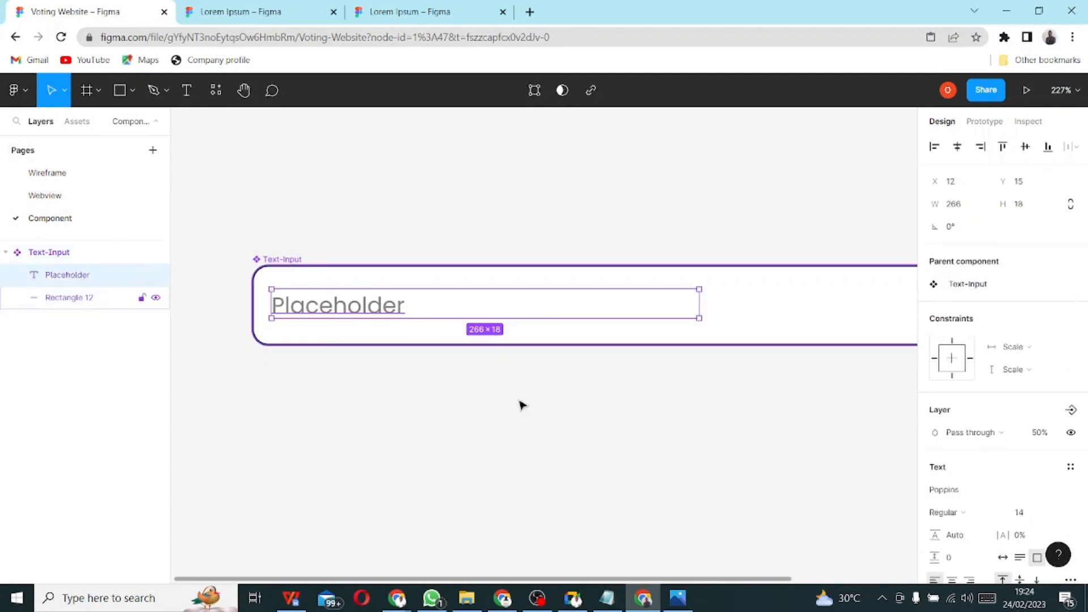
pyautogui.click(831, 325)
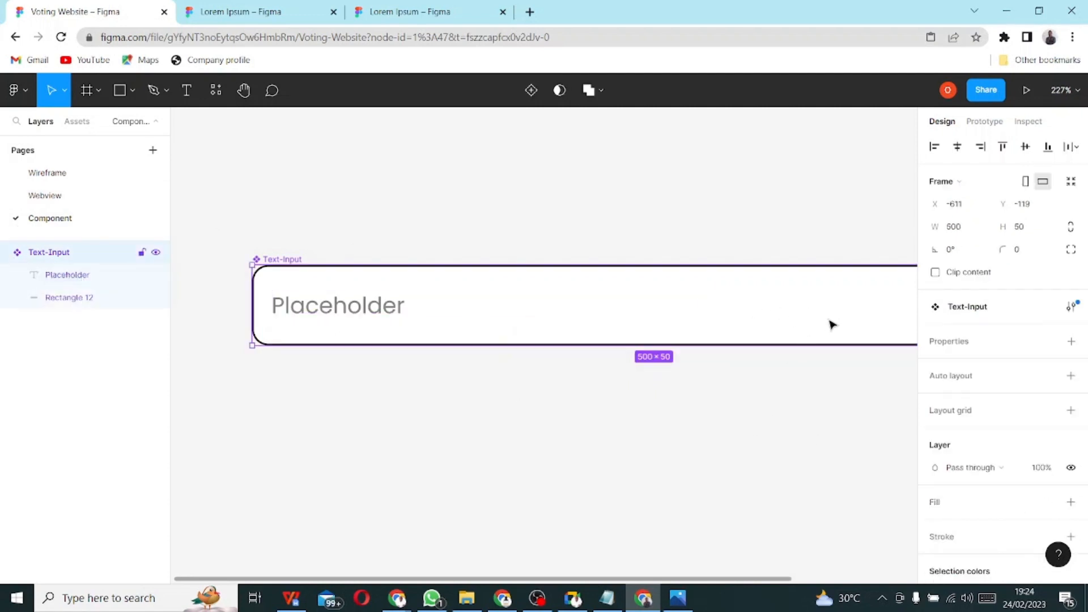
pyautogui.scroll(-3, 989, 482)
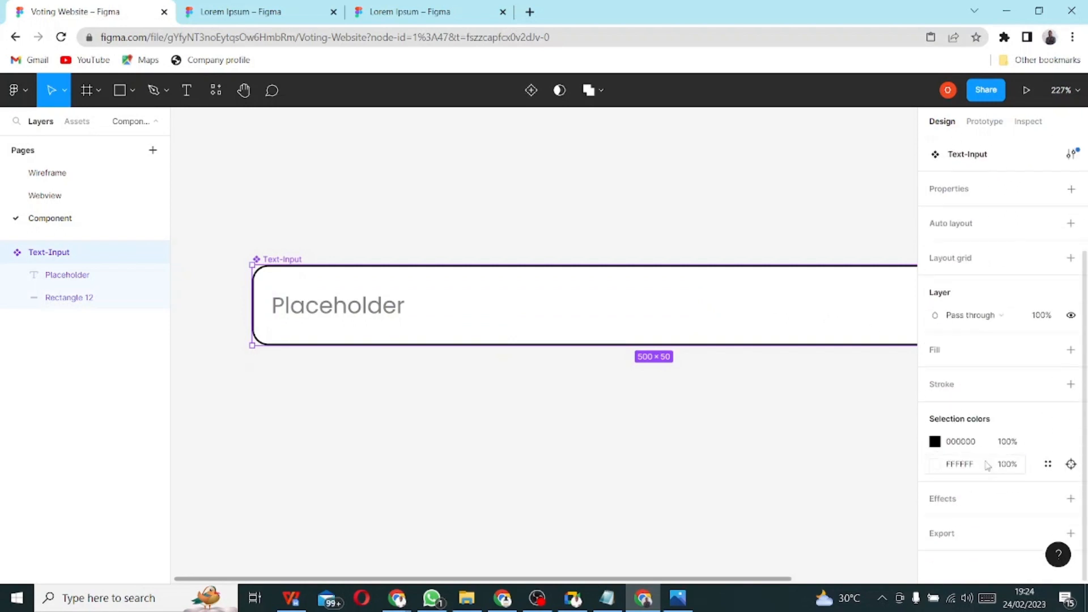
pyautogui.click(935, 441)
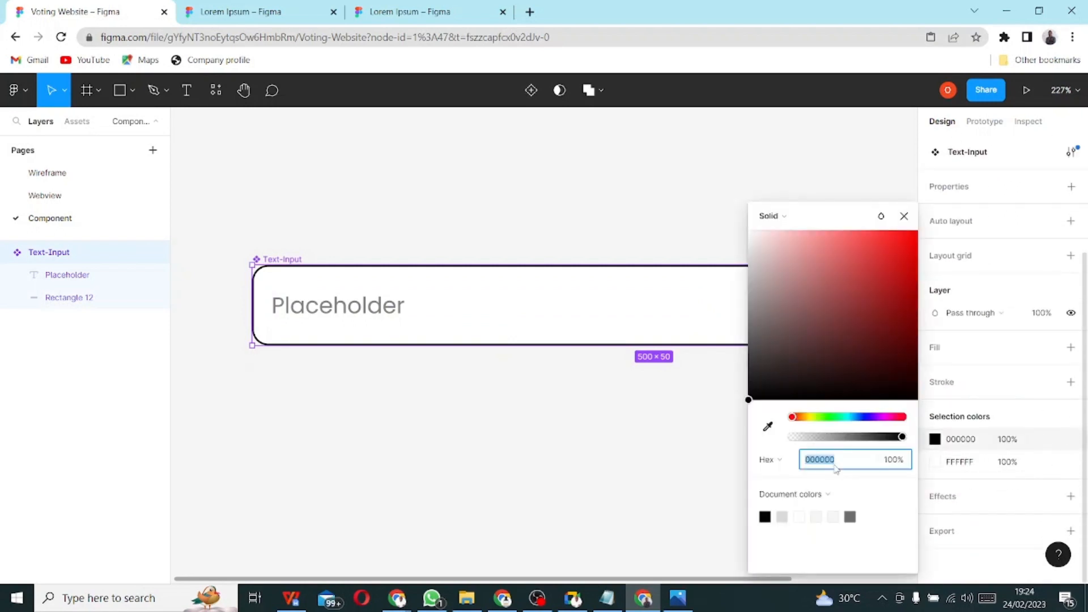
pyautogui.click(734, 493)
pyautogui.click(561, 291)
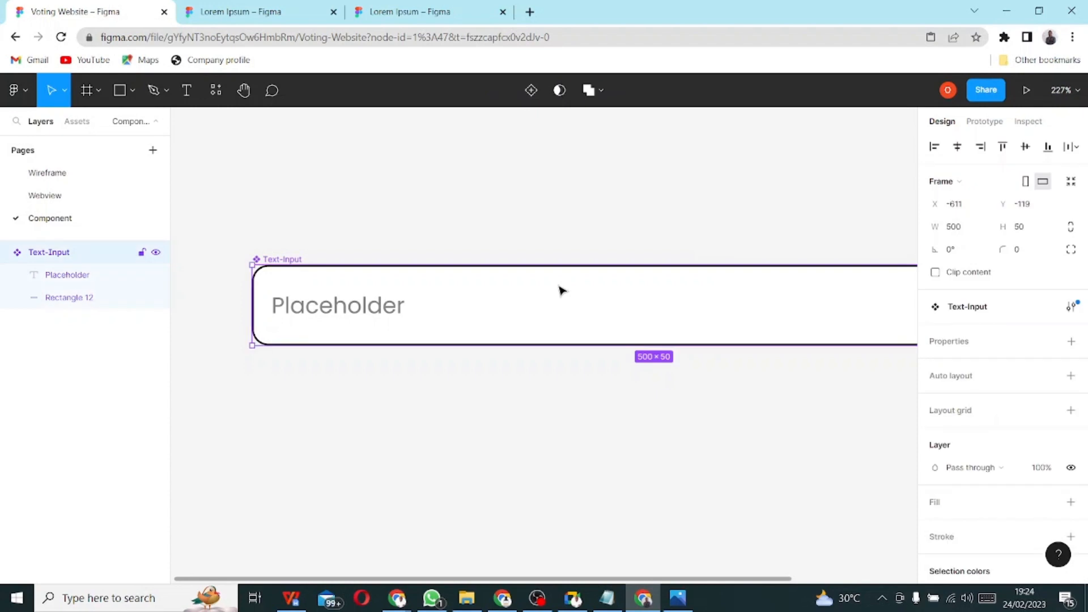
# - Fill the Text-Input's Rectangle 12 background dark grey 6D6C6C and check the Webview page
pyautogui.click(44, 276)
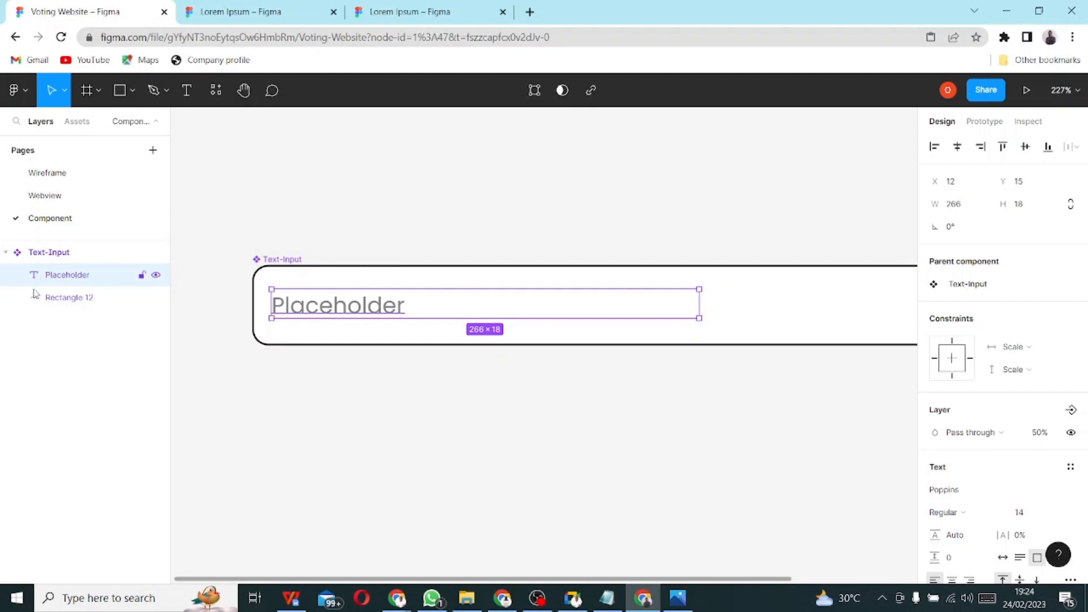
pyautogui.click(68, 297)
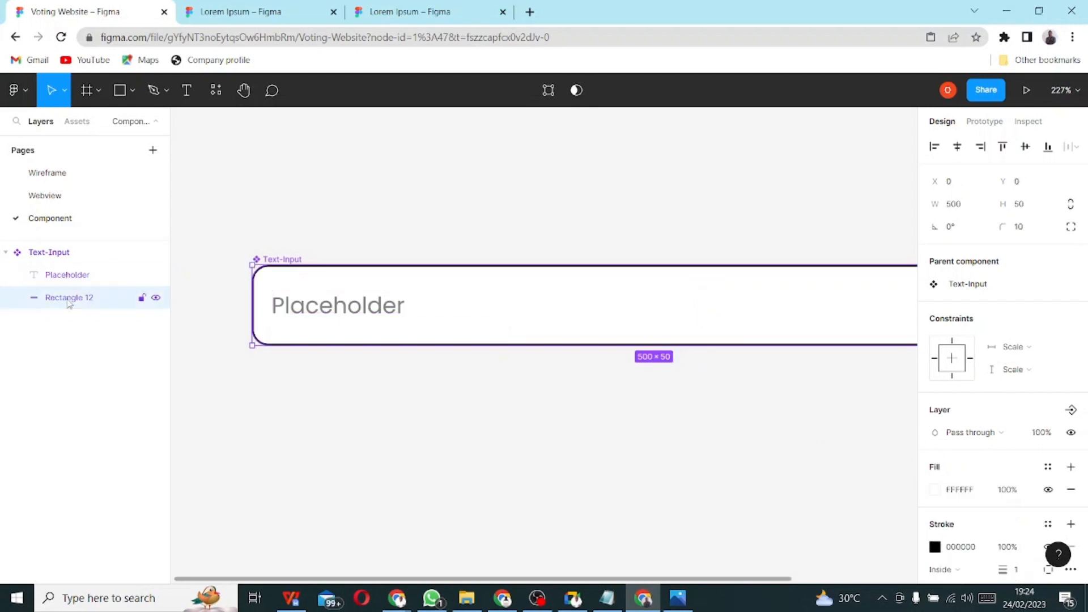
pyautogui.click(934, 493)
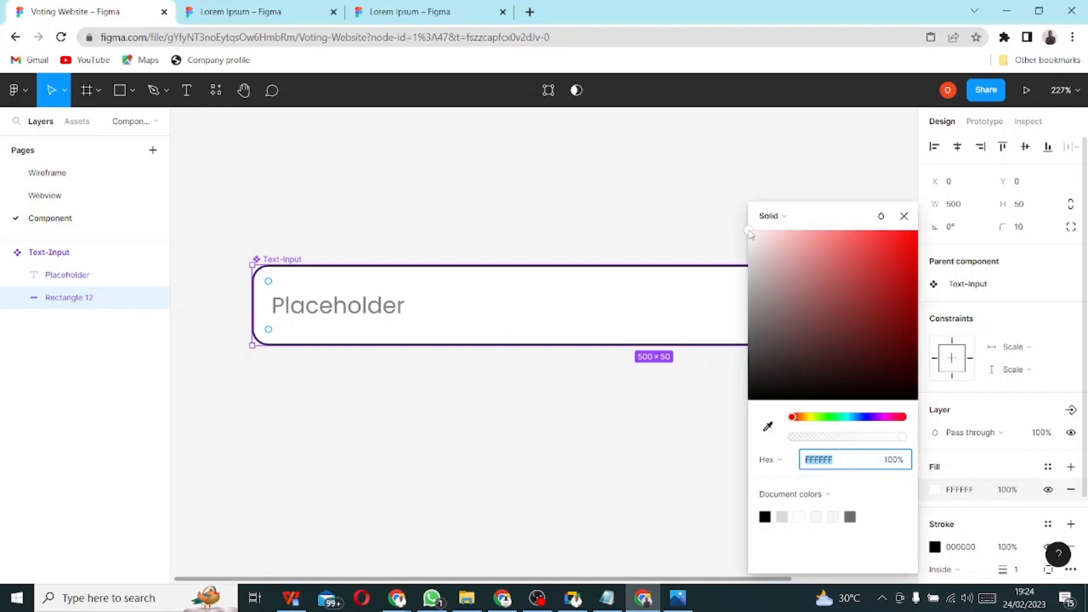
pyautogui.moveTo(757, 246); pyautogui.dragTo(760, 262)
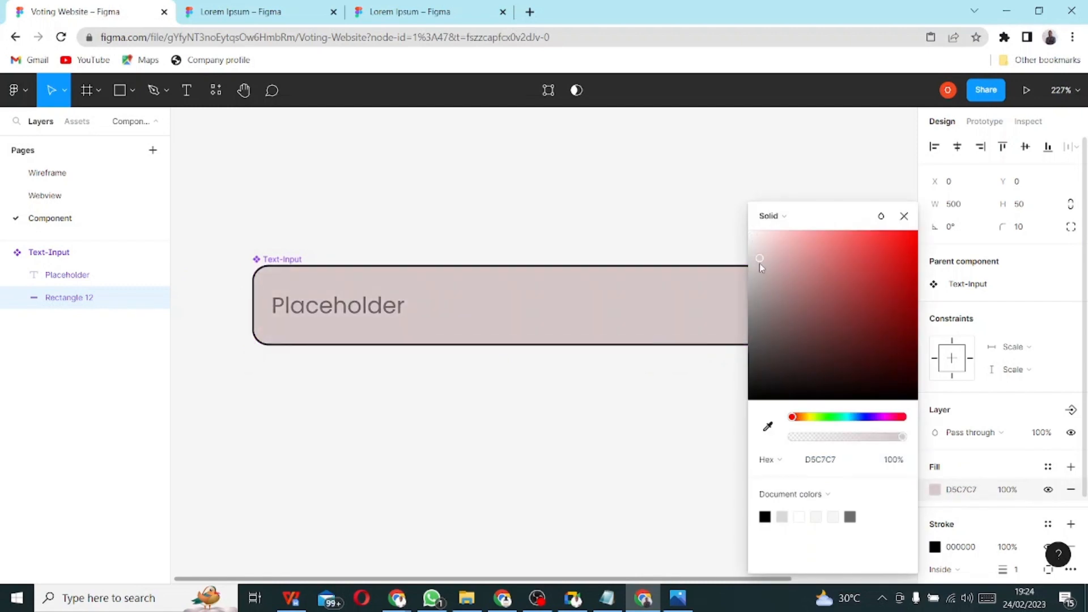
pyautogui.click(851, 516)
pyautogui.click(540, 497)
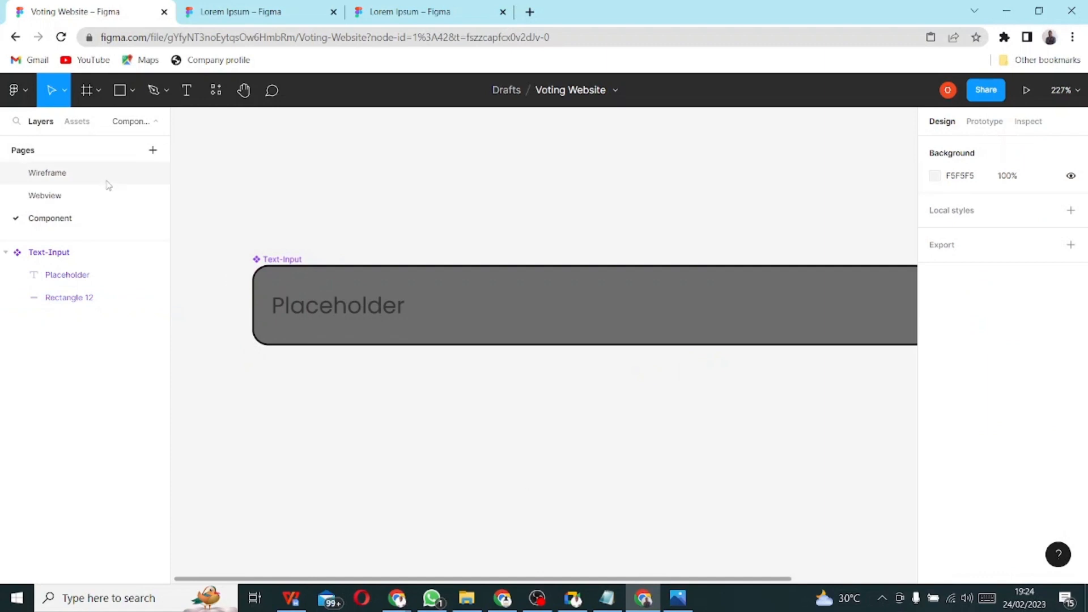
pyautogui.click(64, 196)
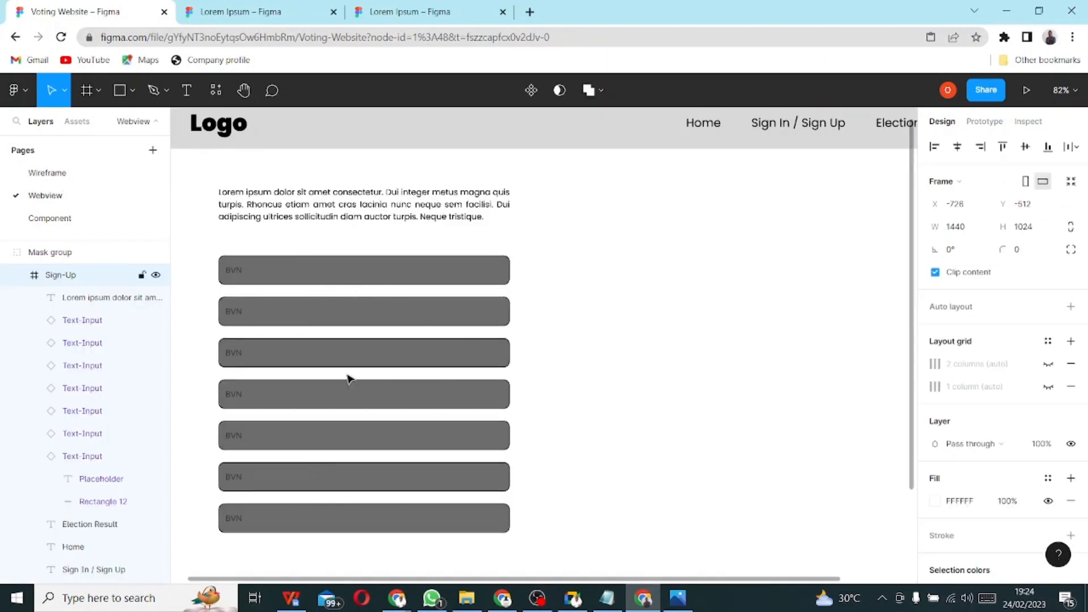
# - Change the Text-Input's Rectangle 12 fill back to white FFFFFF and return to the Webview page
pyautogui.click(50, 221)
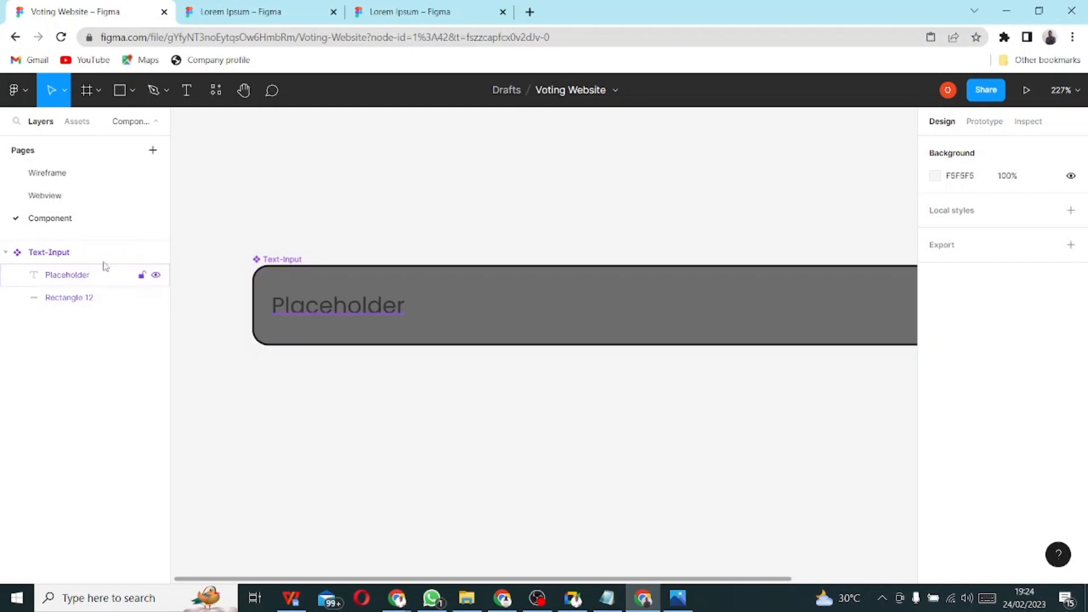
pyautogui.click(80, 300)
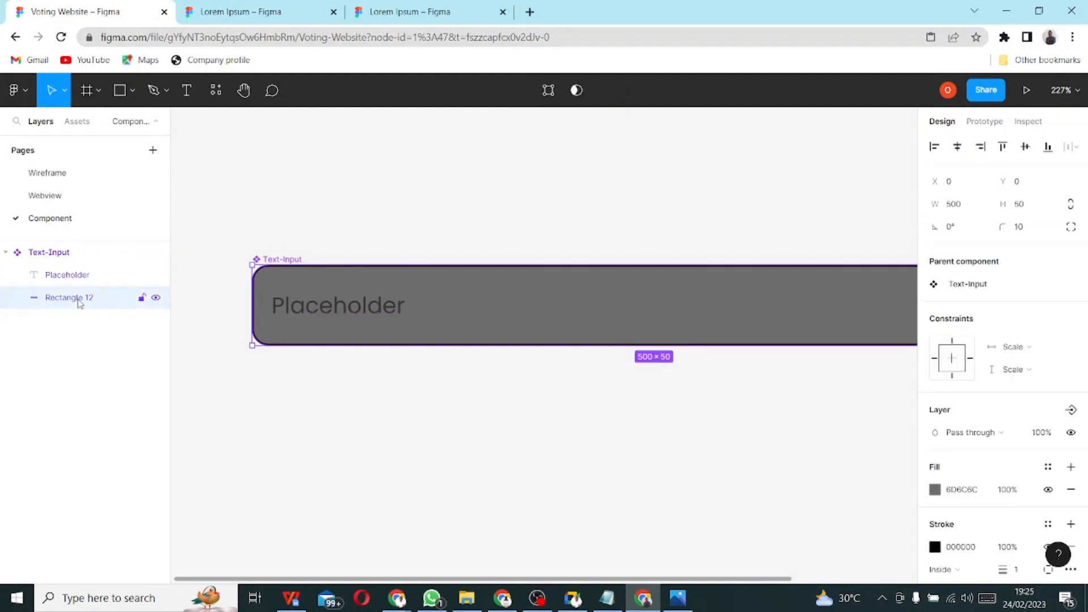
pyautogui.click(935, 491)
pyautogui.click(852, 516)
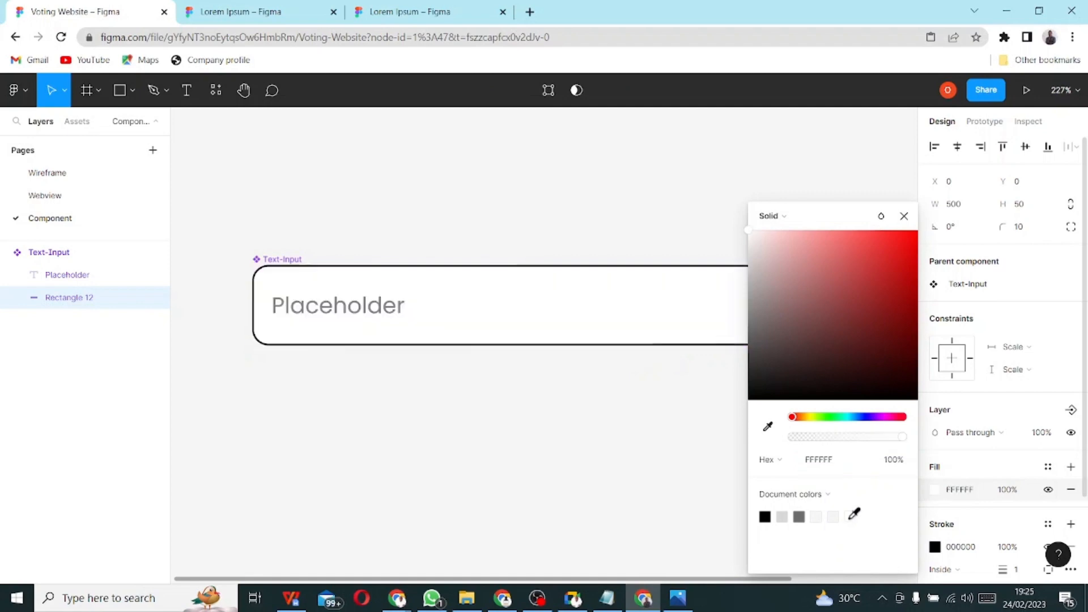
pyautogui.click(505, 461)
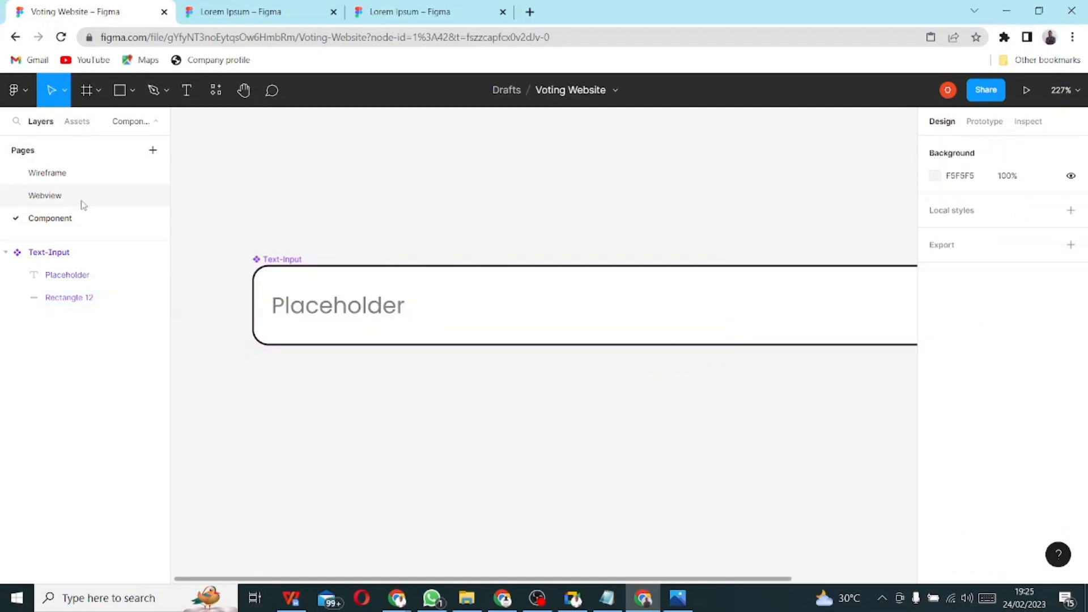
pyautogui.click(45, 195)
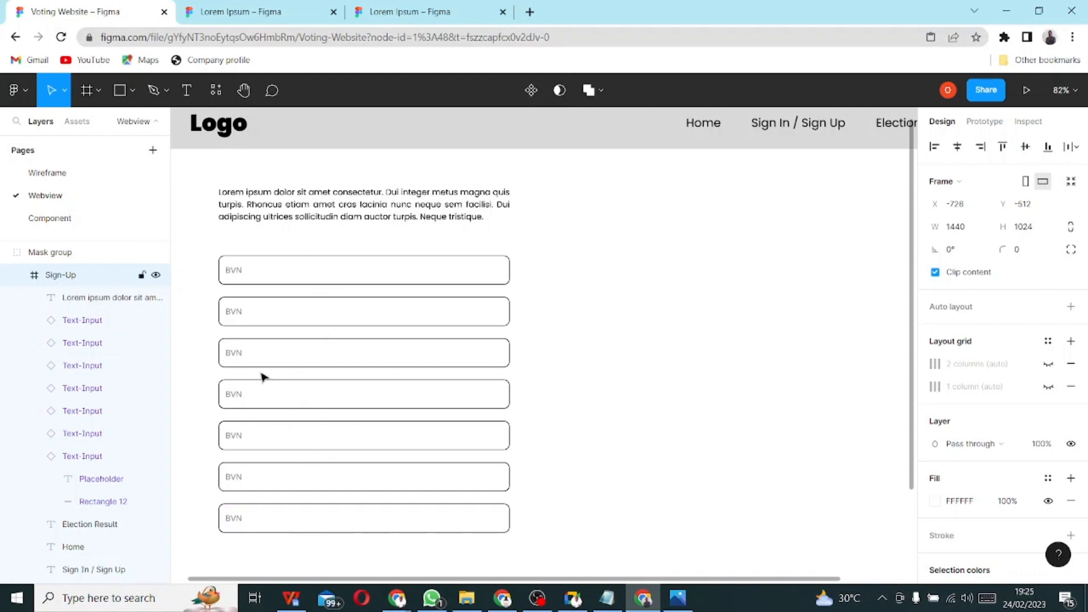
pyautogui.hotkey('alt', 'Tab')
pyautogui.hotkey('alt', 'Tab')
pyautogui.hotkey('alt', 'Tab')
pyautogui.hotkey('alt', 'Tab')
pyautogui.hotkey('alt', 'Tab')
pyautogui.hotkey('alt', 'Tab')
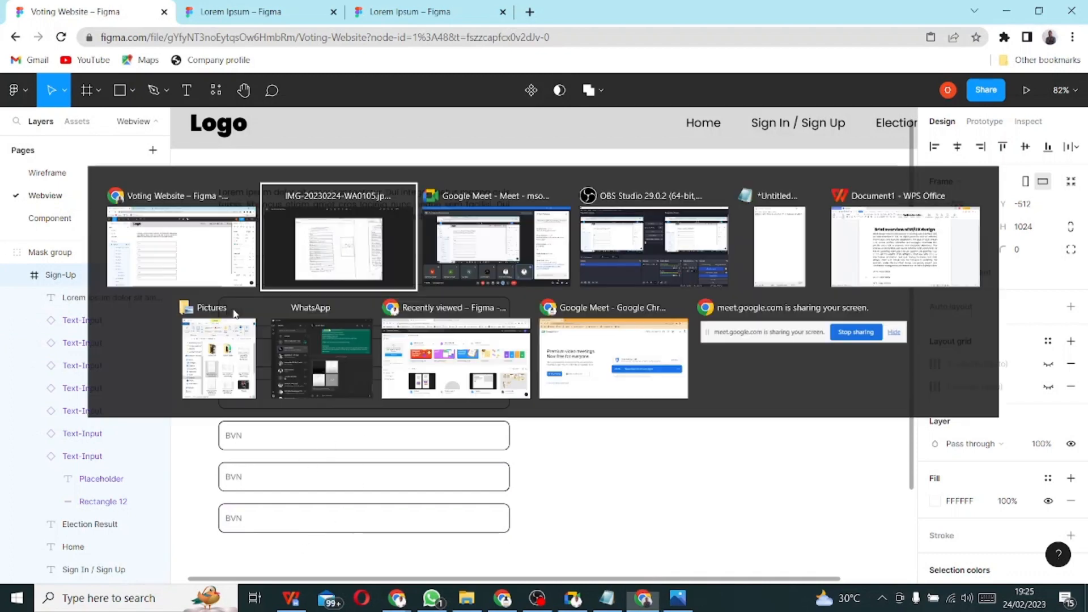
pyautogui.hotkey('alt', 'Tab')
pyautogui.hotkey('alt', 'Tab')
pyautogui.hotkey('alt', 'Tab')
pyautogui.hotkey('alt', 'Tab')
pyautogui.hotkey('alt', 'Tab')
pyautogui.hotkey('alt', 'Tab')
pyautogui.hotkey('alt', 'Tab')
pyautogui.hotkey('alt', 'Tab')
pyautogui.hotkey('alt', 'Tab')
pyautogui.hotkey('alt', 'Tab')
pyautogui.hotkey('alt', 'Tab')
pyautogui.hotkey('alt', 'Tab')
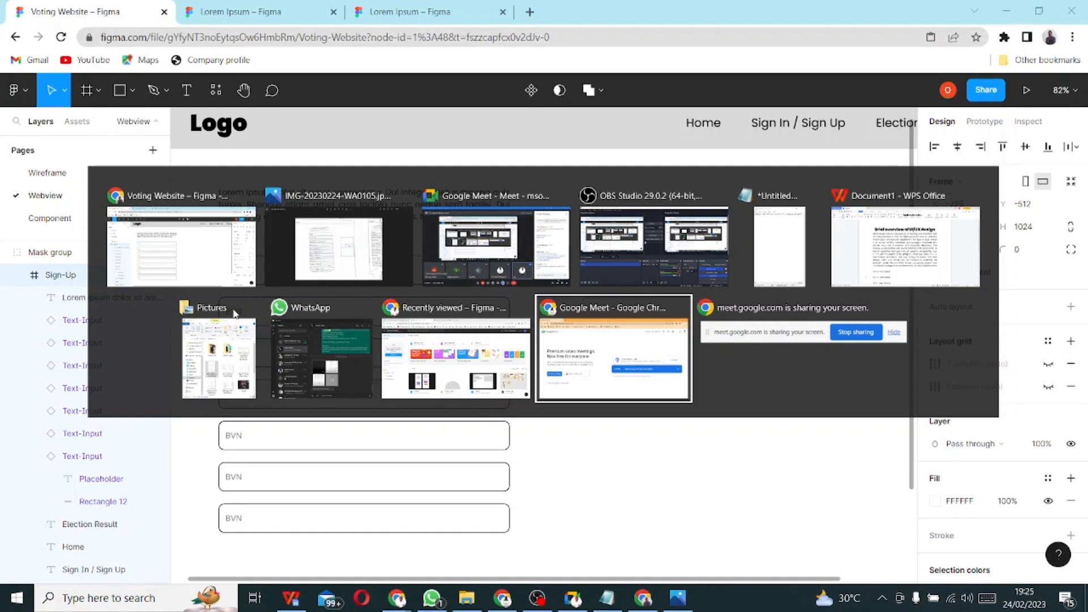
pyautogui.hotkey('alt', 'Tab')
pyautogui.hotkey('alt', 'Tab')
pyautogui.hotkey('alt', 'Tab')
pyautogui.hotkey('alt', 'Tab')
pyautogui.hotkey('alt', 'Tab')
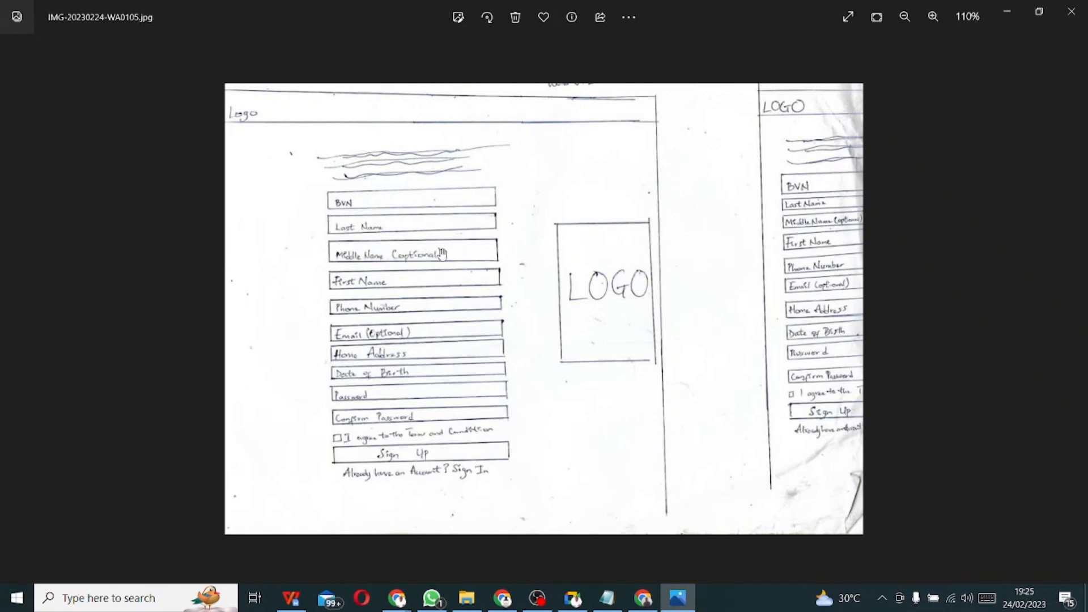
pyautogui.hotkey('alt', 'Tab')
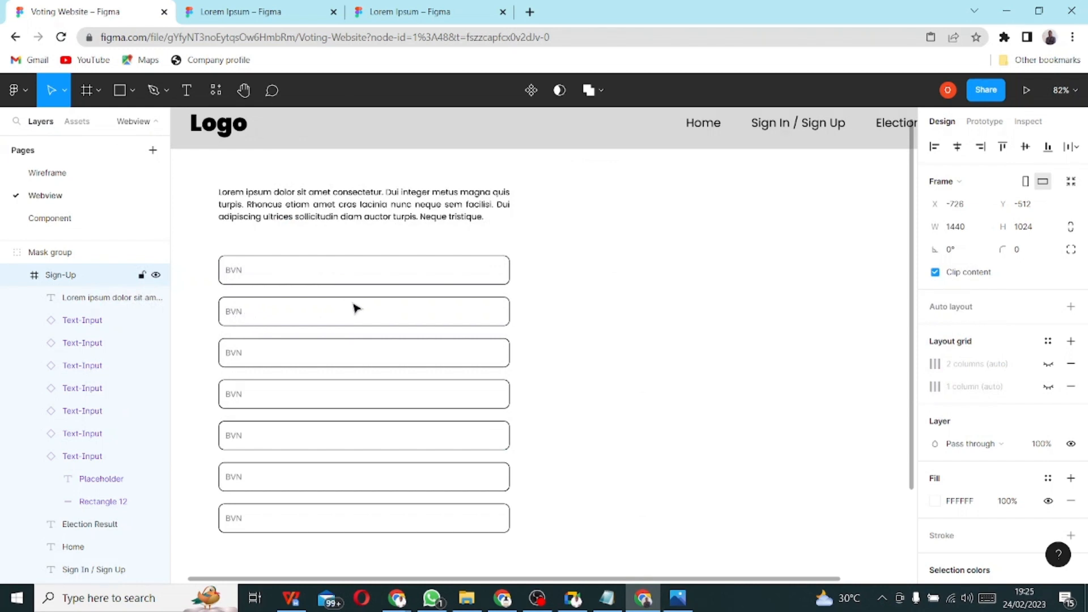
# - Replace the second input's BVN placeholder with a last-name label
pyautogui.click(237, 298)
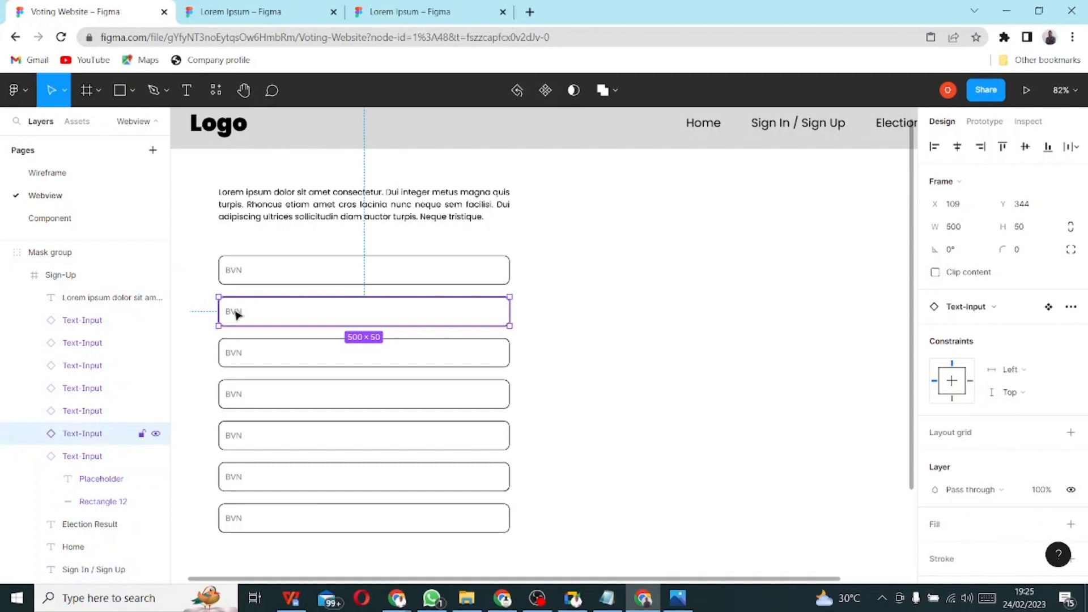
pyautogui.doubleClick(236, 315)
pyautogui.doubleClick(235, 313)
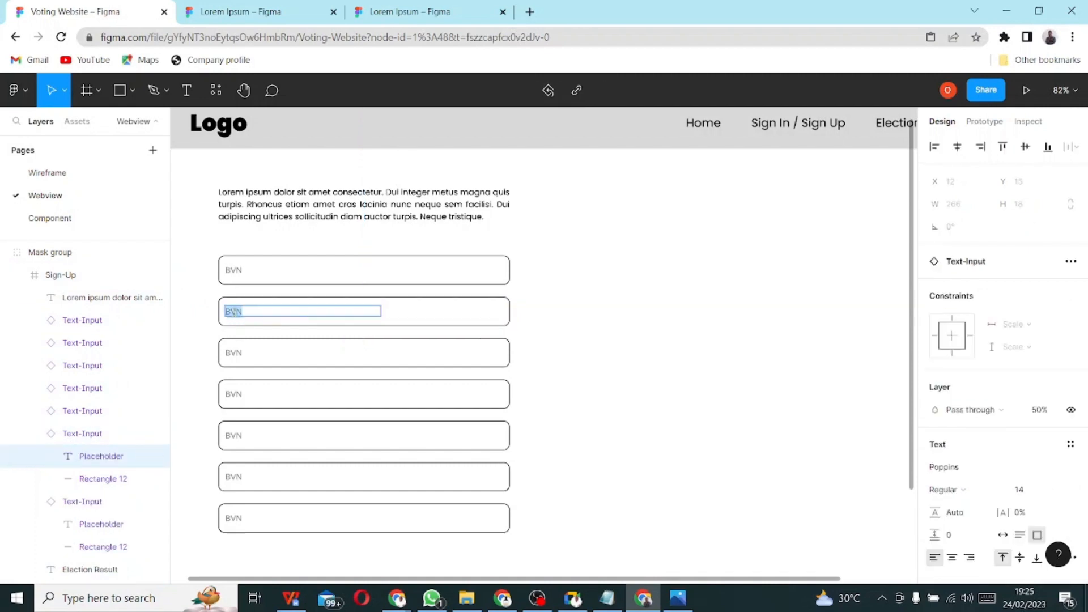
pyautogui.write('Lo')
pyautogui.write('st Name')
pyautogui.press('Escape')
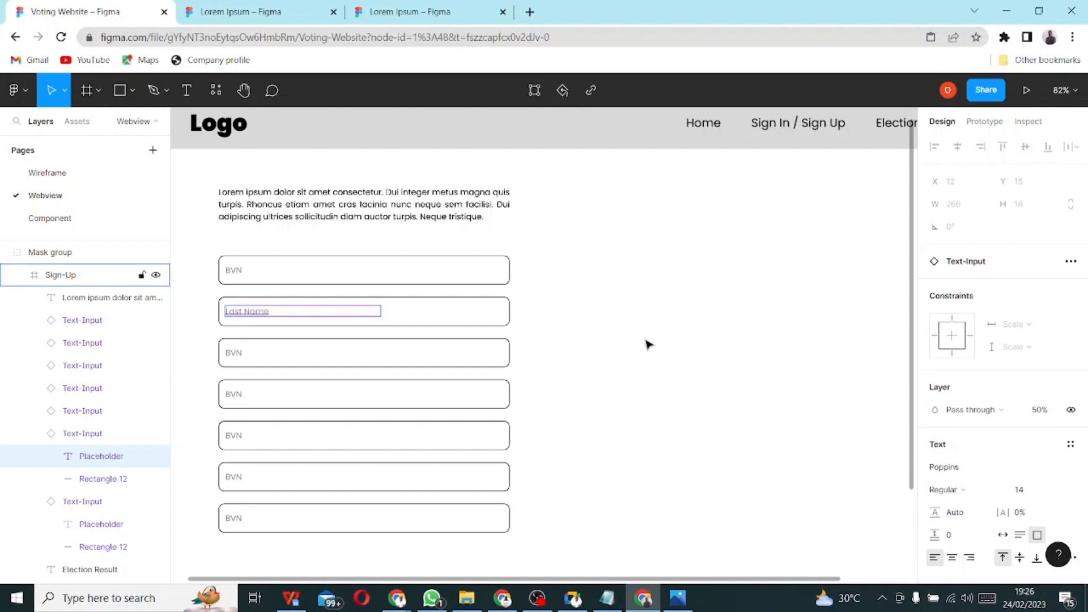
# - Relabel the third input 'Middlename (Optional)'
pyautogui.click(231, 354)
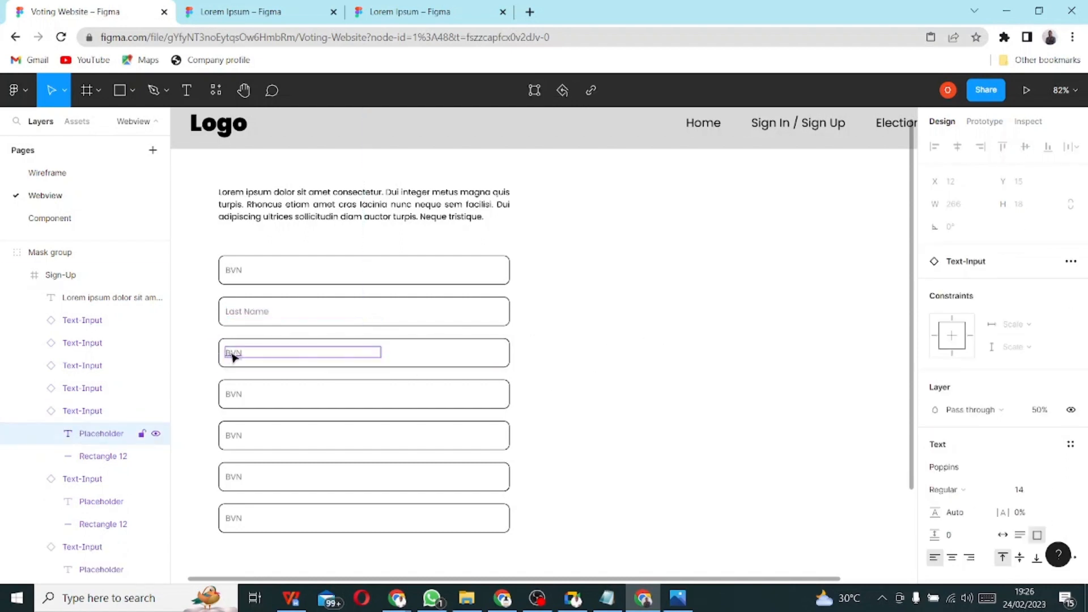
pyautogui.doubleClick(231, 354)
pyautogui.press('BackSpace')
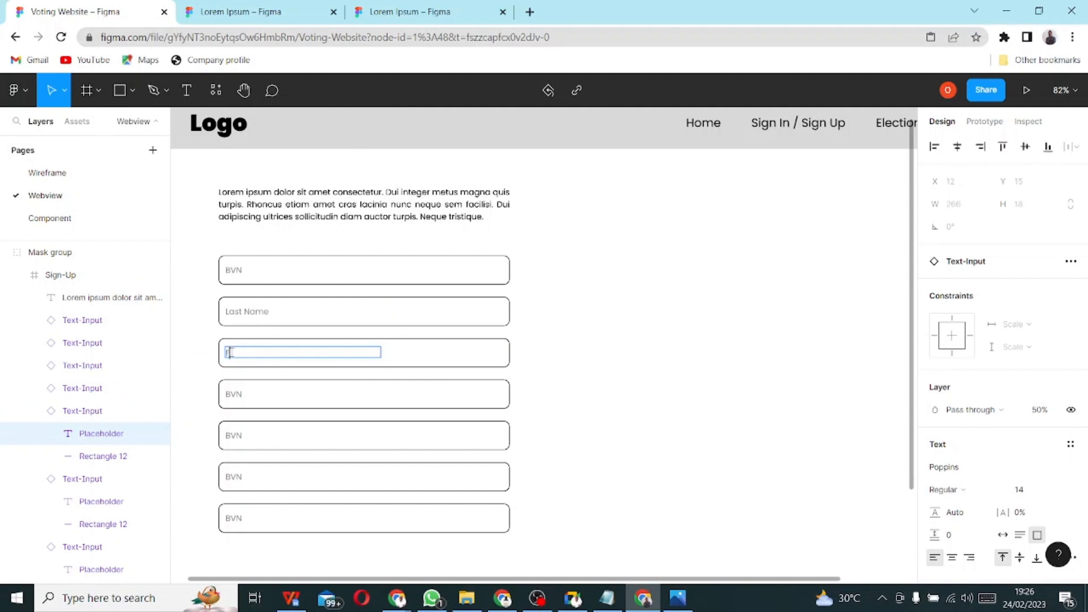
pyautogui.write('MiddlenameOional)')
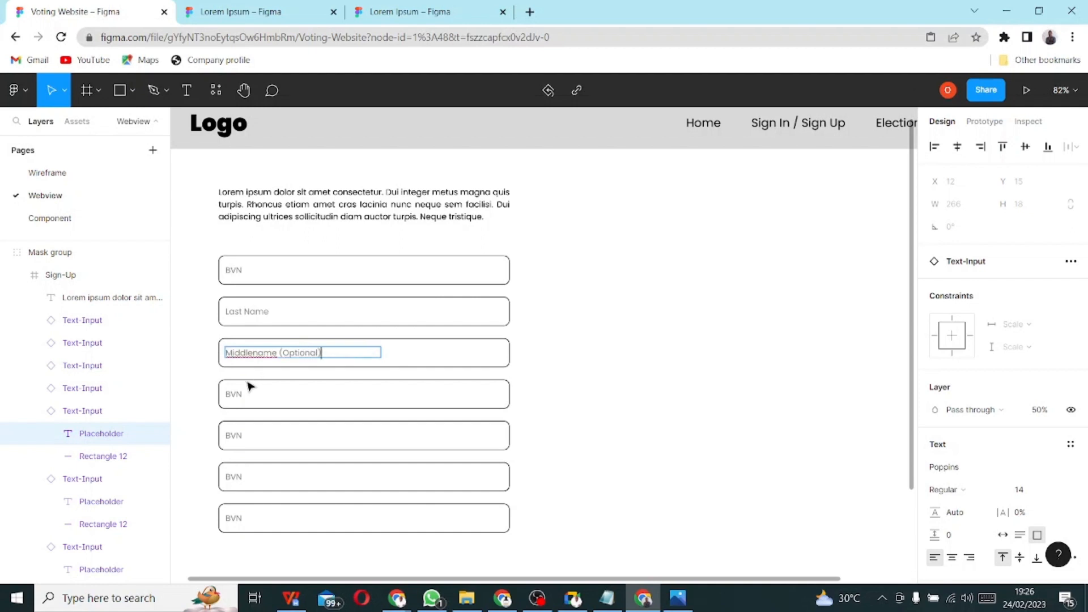
# - Relabel the fourth input 'Firstname', correct the second to 'Lastname', and show the paper sketch
pyautogui.doubleClick(231, 395)
pyautogui.doubleClick(232, 395)
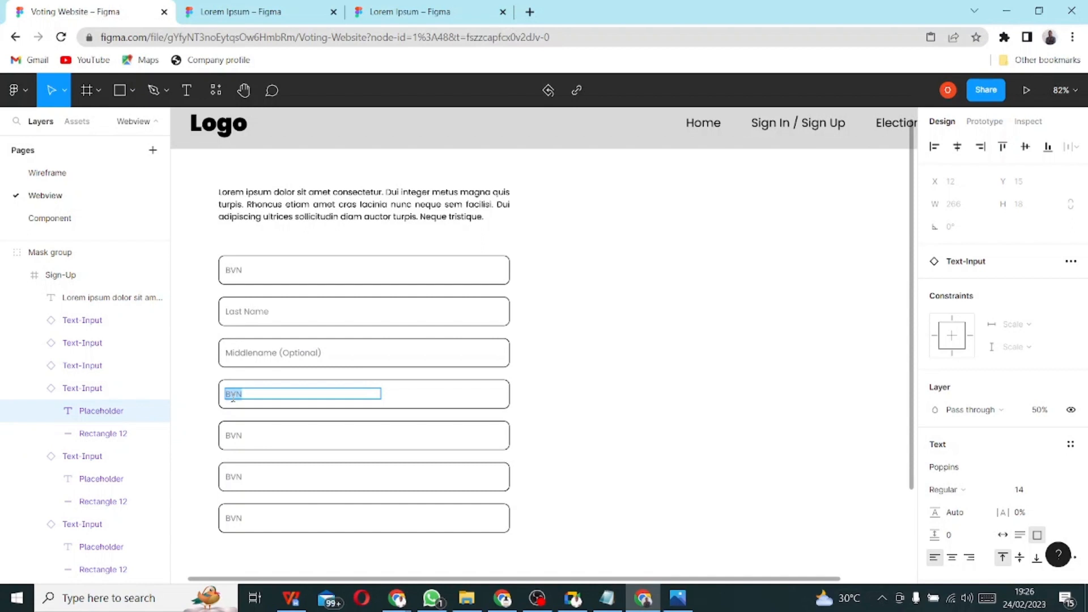
pyautogui.write('Firstname')
pyautogui.doubleClick(249, 312)
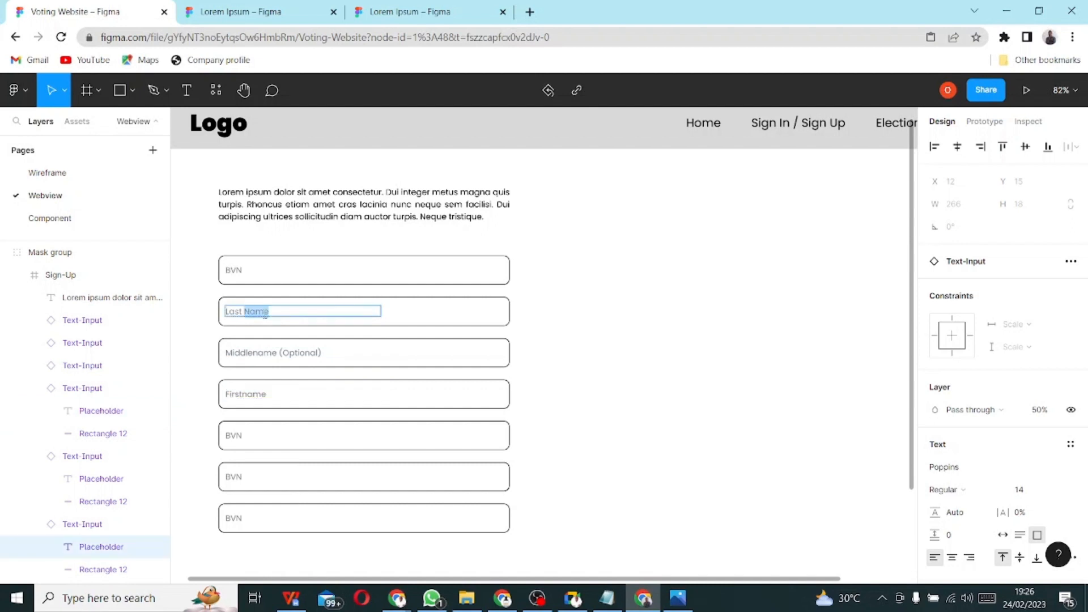
pyautogui.press('Left')
pyautogui.press('BackSpace')
pyautogui.press('BackSpace')
pyautogui.write('n')
pyautogui.press('Escape')
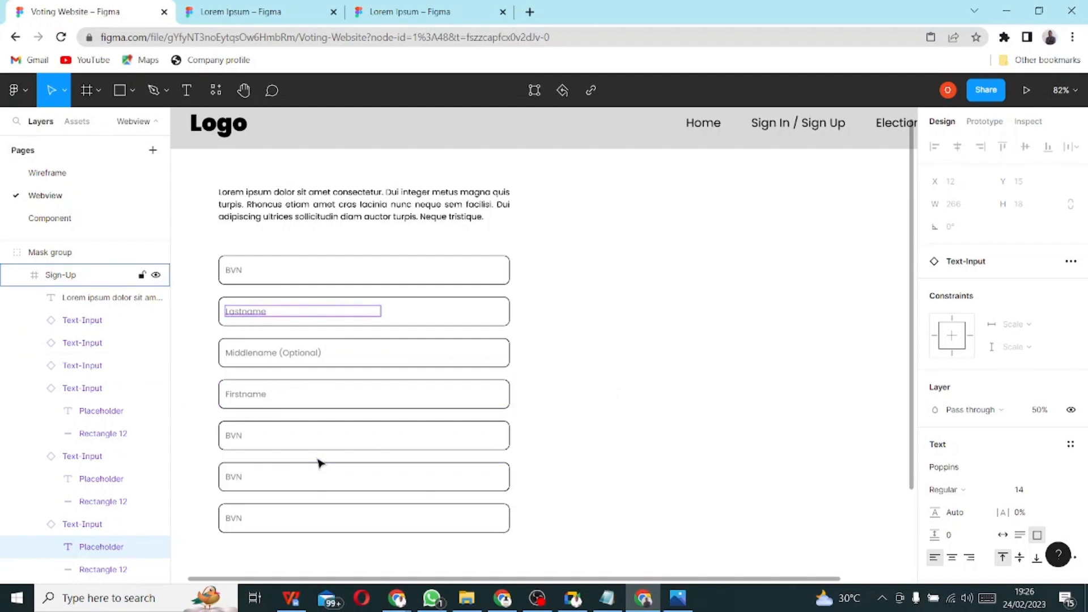
pyautogui.press('alt')
pyautogui.hotkey('alt', 'Tab')
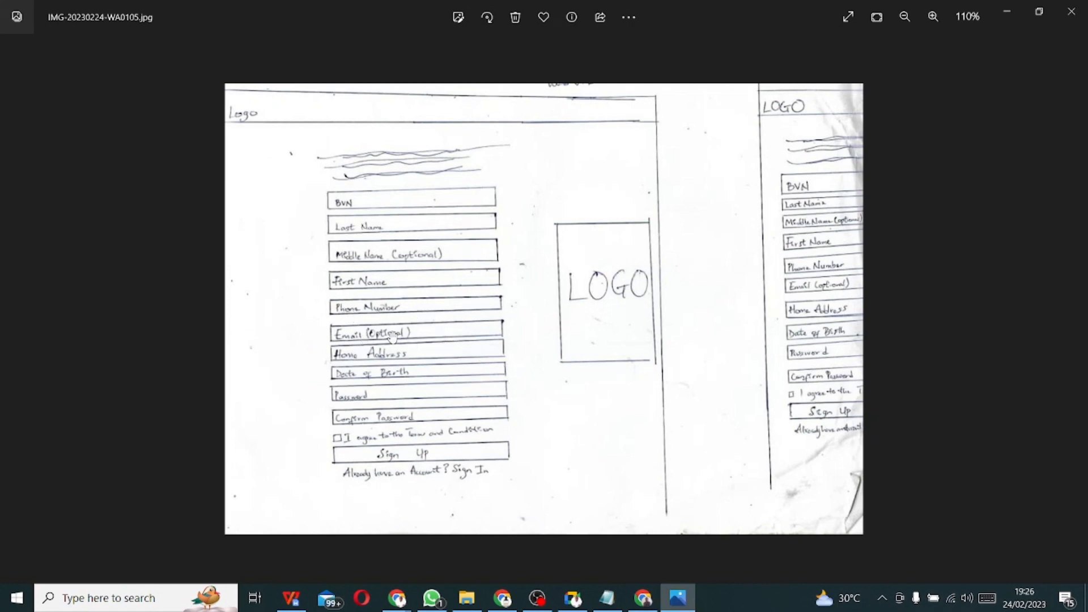
# - Relabel the fifth input 'Phone Number' and the sixth 'E-Mail (Optional)', then view the sketch again
pyautogui.hotkey('alt', 'Tab')
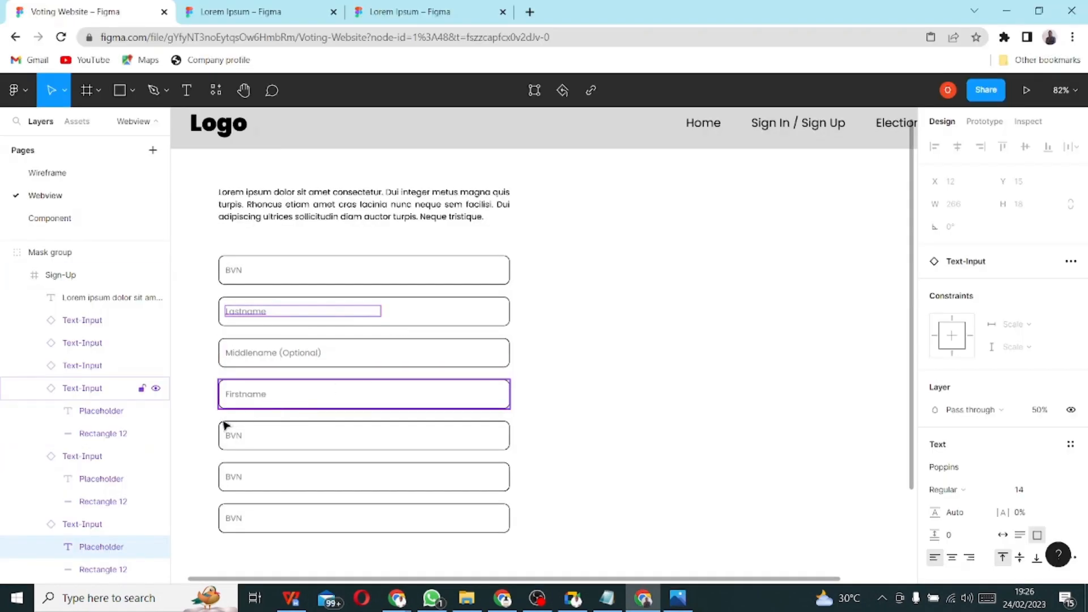
pyautogui.doubleClick(232, 440)
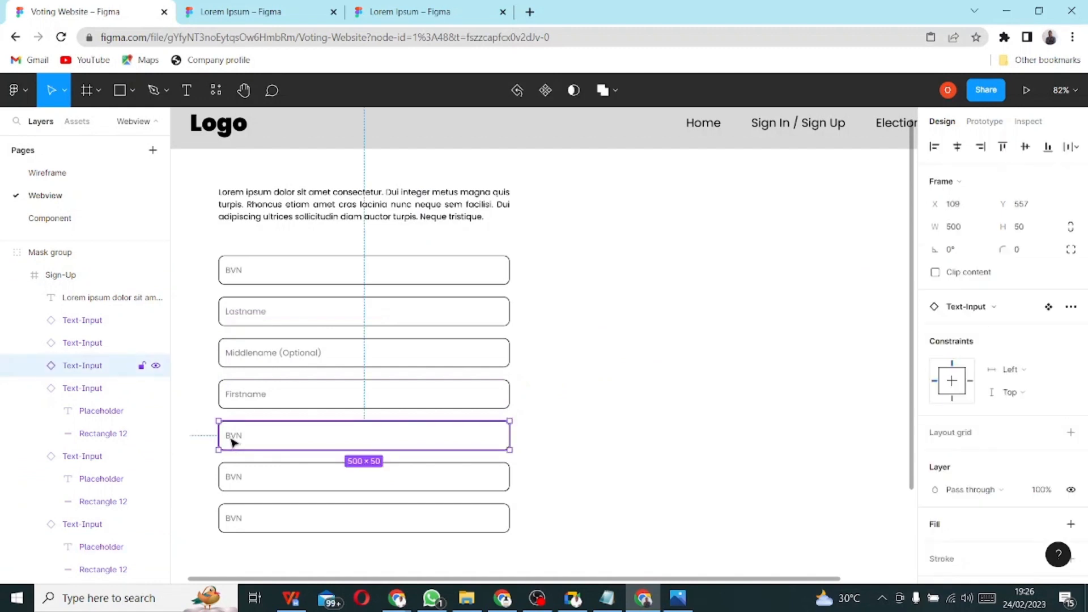
pyautogui.doubleClick(243, 436)
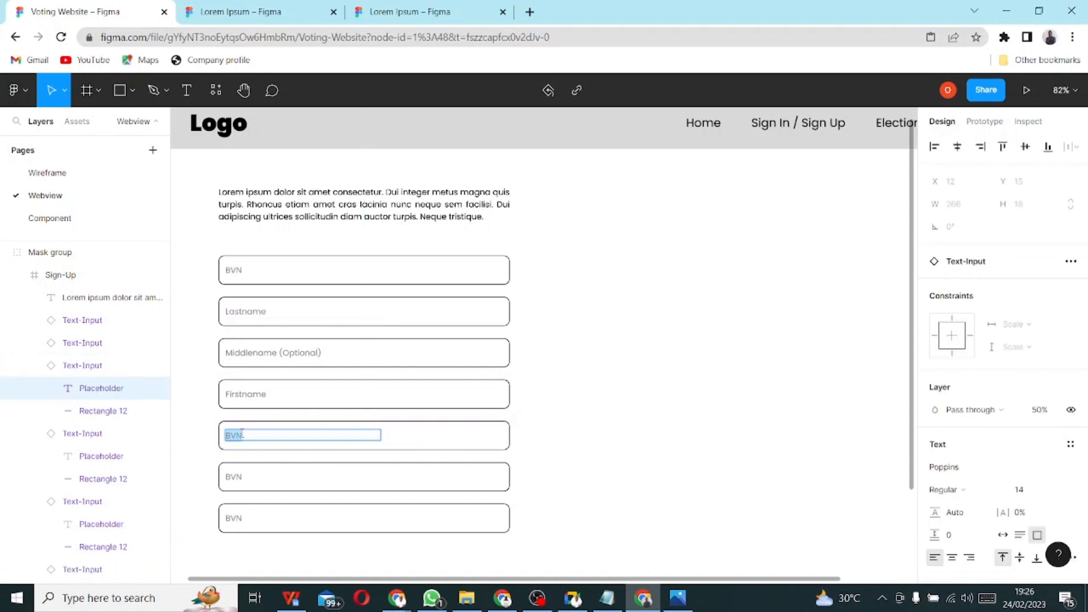
pyautogui.write('Eo')
pyautogui.press('BackSpace')
pyautogui.write('hone Number')
pyautogui.doubleClick(235, 471)
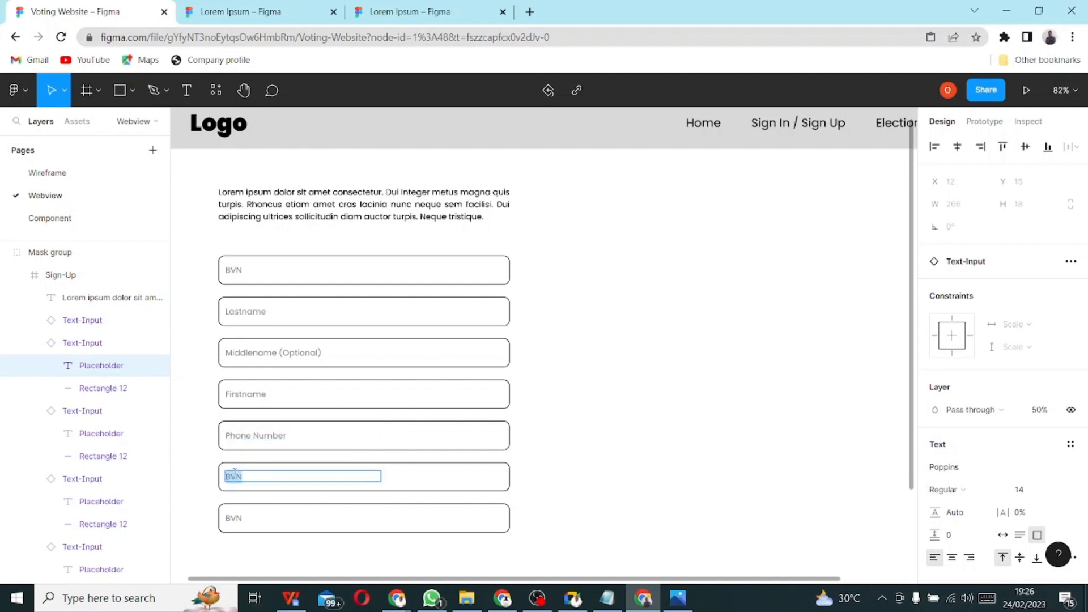
pyautogui.press('BackSpace')
pyautogui.write('E-Mail (Optional')
pyautogui.hotkey('alt', 'Tab')
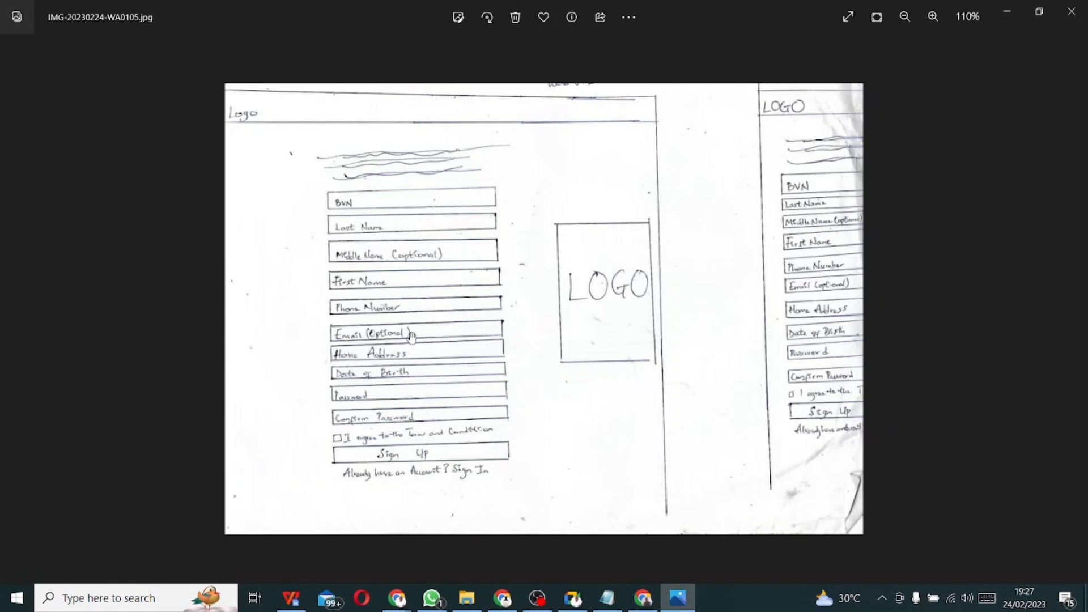
# - Back in Figma, finish the 'E-Mail (Optional)' text and select the BVN input below it
pyautogui.hotkey('alt', 'Tab')
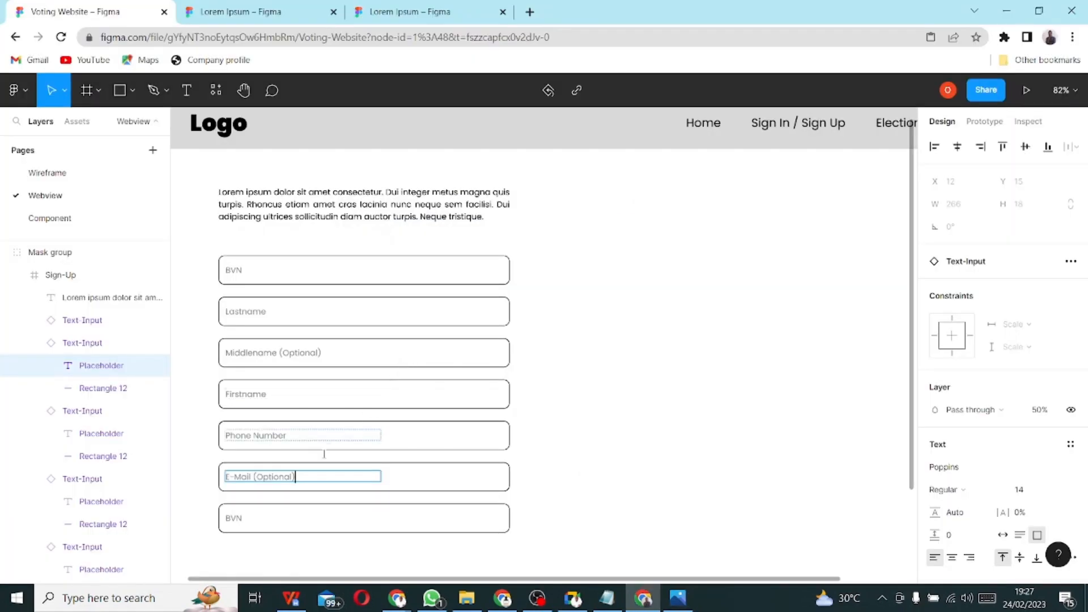
pyautogui.press('Escape')
pyautogui.scroll(-1, 578, 484)
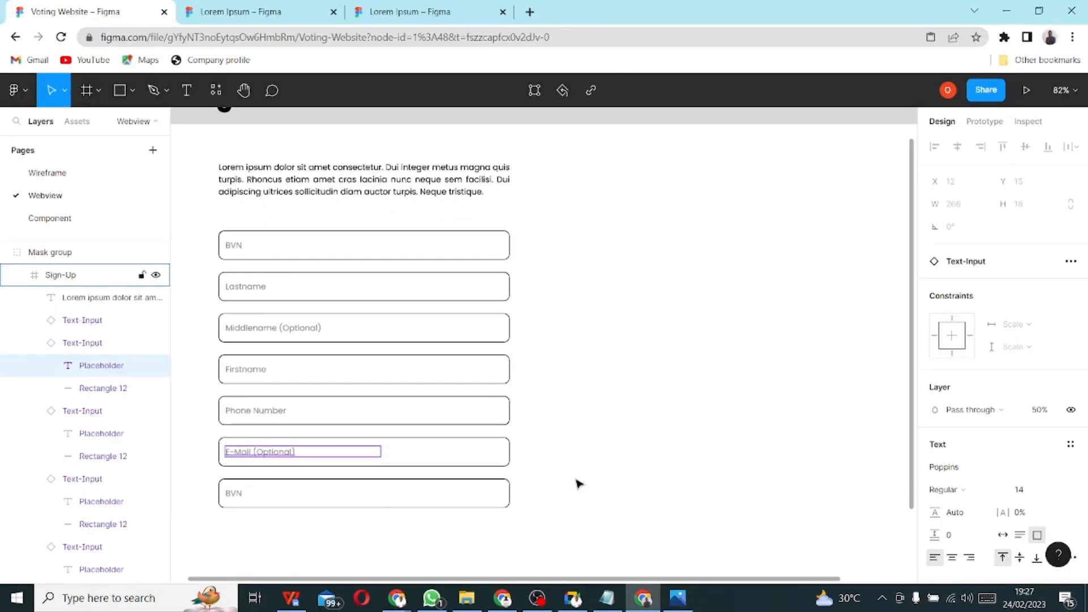
pyautogui.scroll(-1, 578, 484)
pyautogui.click(352, 497)
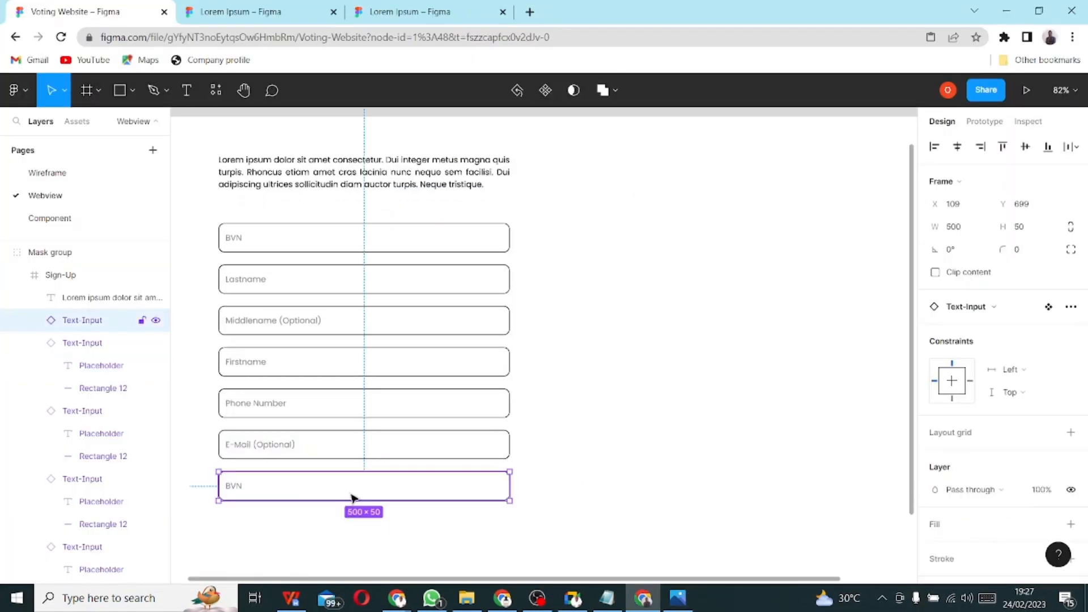
pyautogui.scroll(-5, 354, 493)
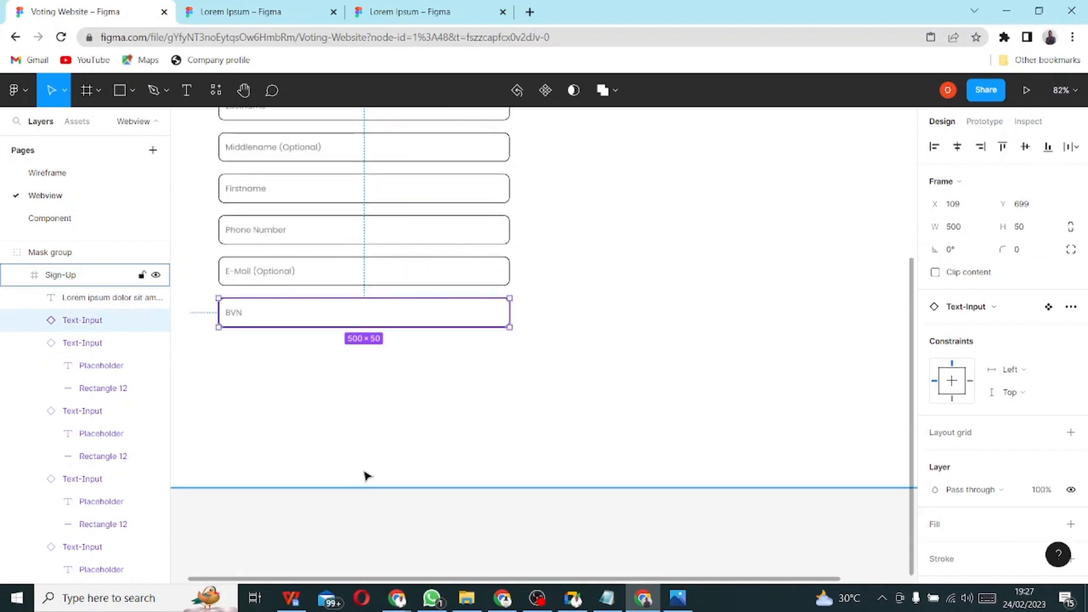
pyautogui.scroll(-1, 400, 440)
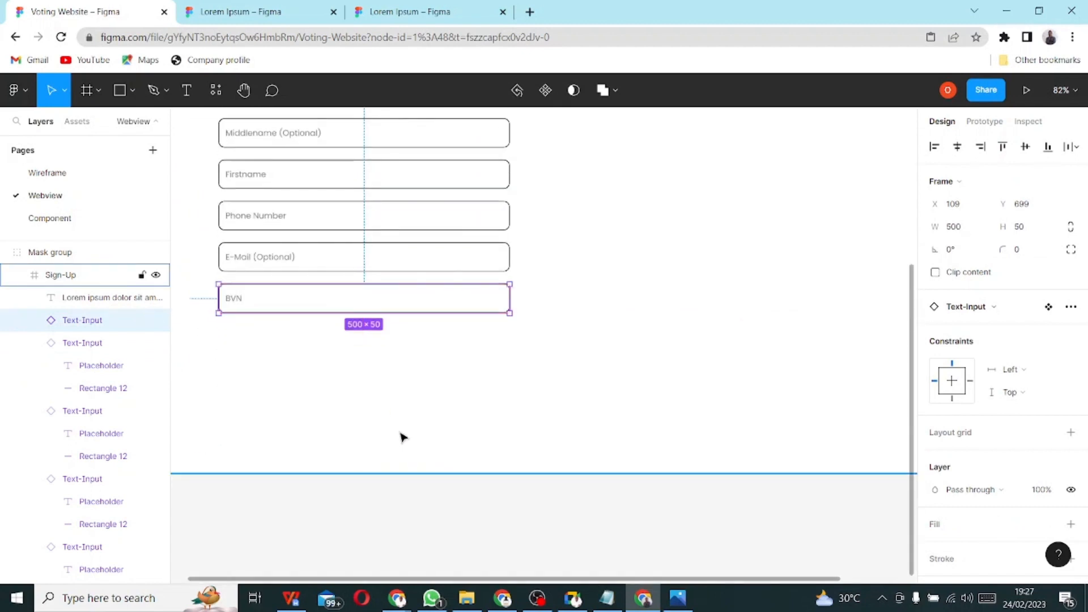
pyautogui.keyDown('ctrl'); pyautogui.scroll(-2, 403, 438); pyautogui.keyUp('ctrl')
pyautogui.scroll(-4, 404, 436)
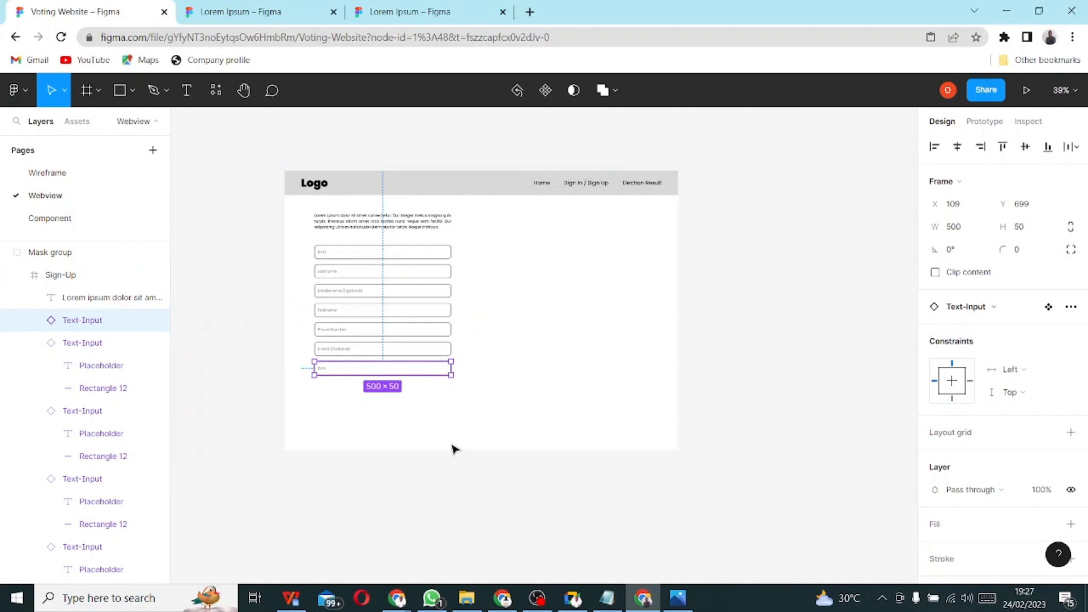
# - Stretch the Sign-Up frame taller to 1440×1941
pyautogui.click(494, 443)
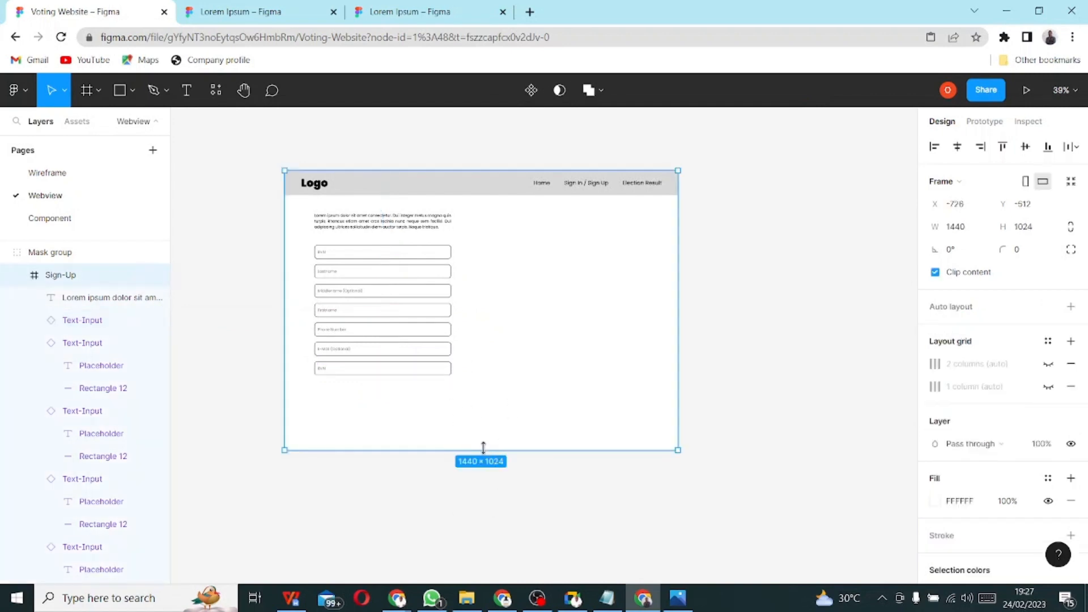
pyautogui.moveTo(484, 448); pyautogui.dragTo(490, 483)
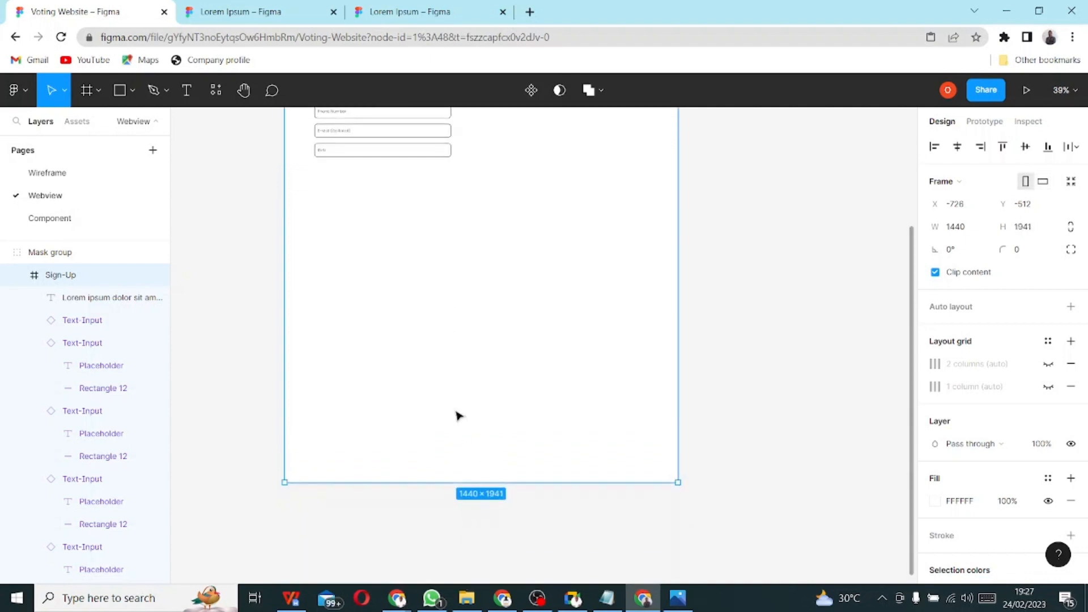
pyautogui.scroll(3, 450, 411)
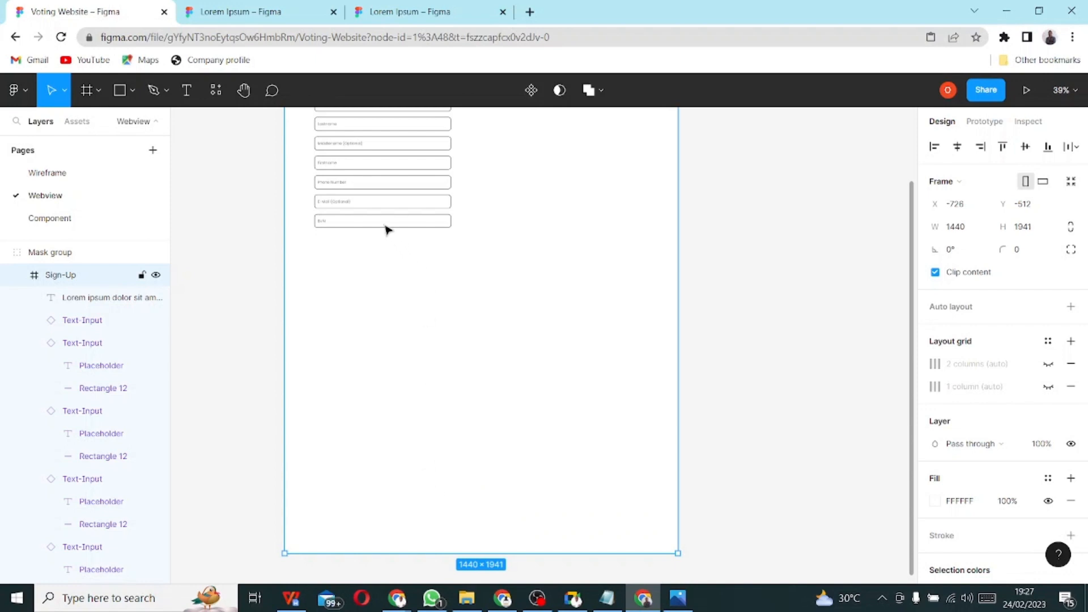
# - Duplicate the BVN input into four copies below E-Mail (Optional), deleting the extra one
pyautogui.click(368, 224)
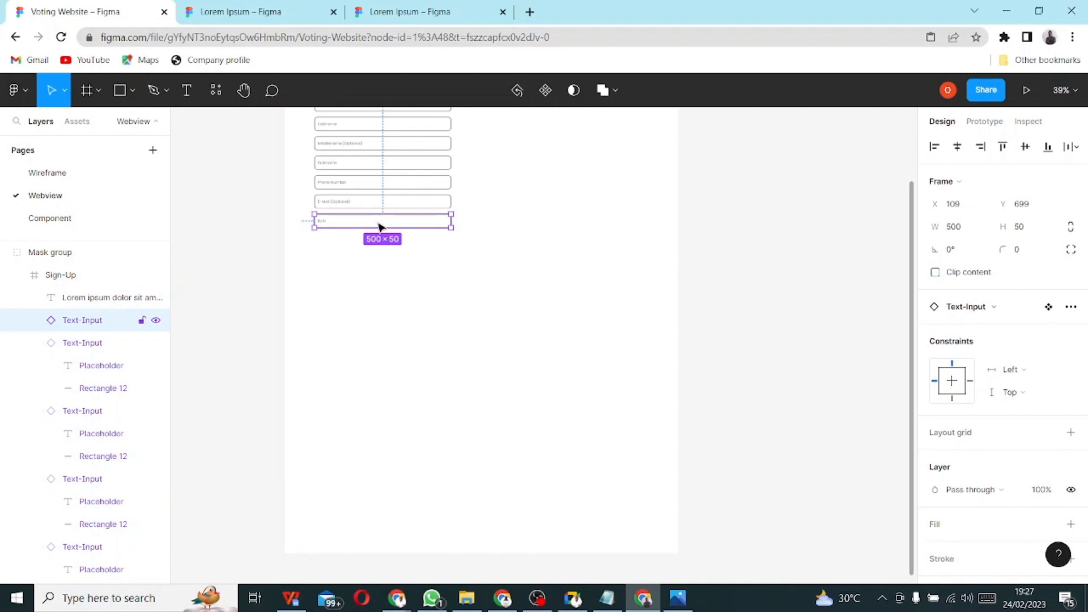
pyautogui.moveTo(379, 223); pyautogui.dragTo(380, 248)
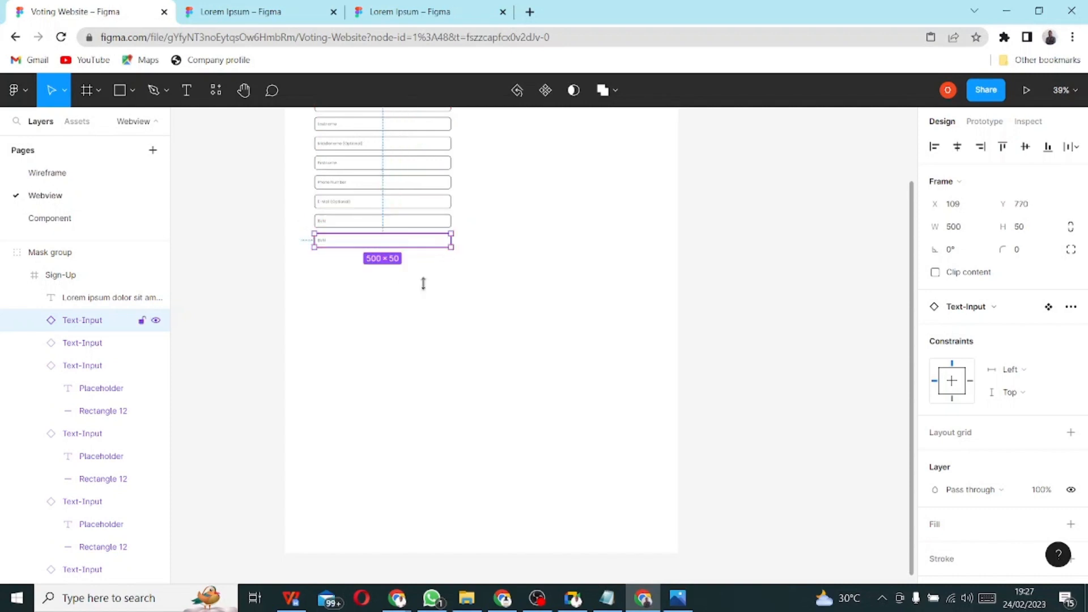
pyautogui.hotkey('ctrl', 'd')
pyautogui.hotkey('ctrl', 'd')
pyautogui.hotkey('ctrl', 'd')
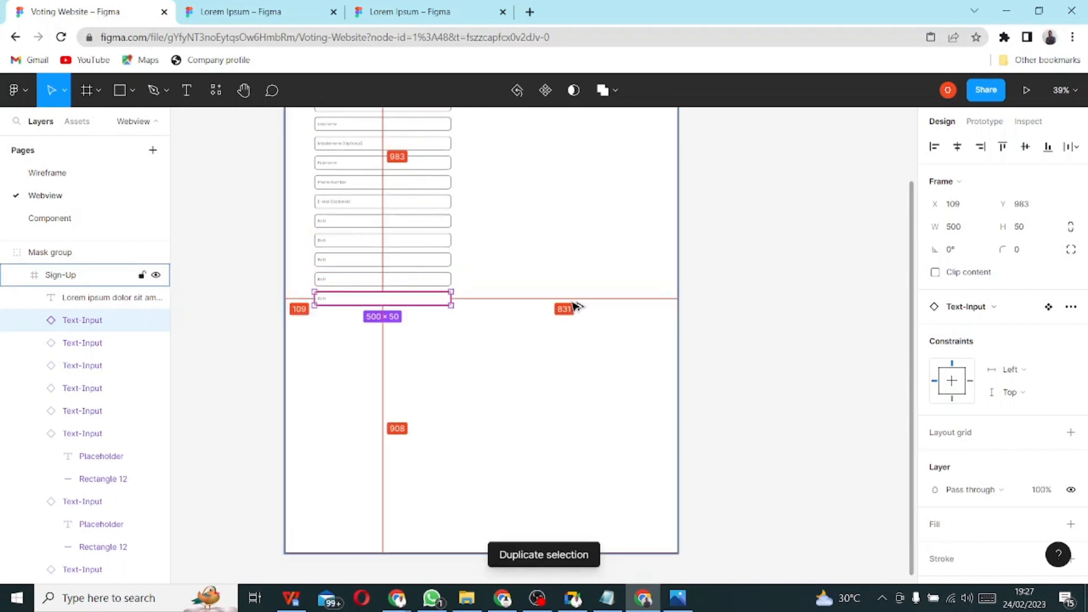
pyautogui.hotkey('alt', 'Tab')
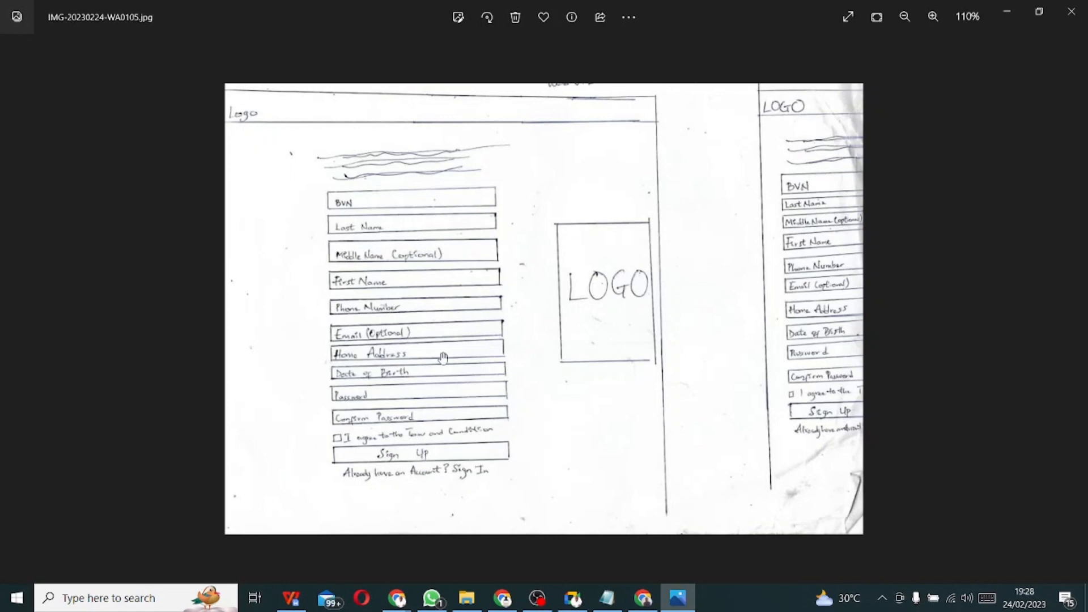
pyautogui.hotkey('alt', 'Tab')
pyautogui.hotkey('alt', 'Tab')
pyautogui.hotkey('alt', 'Tab')
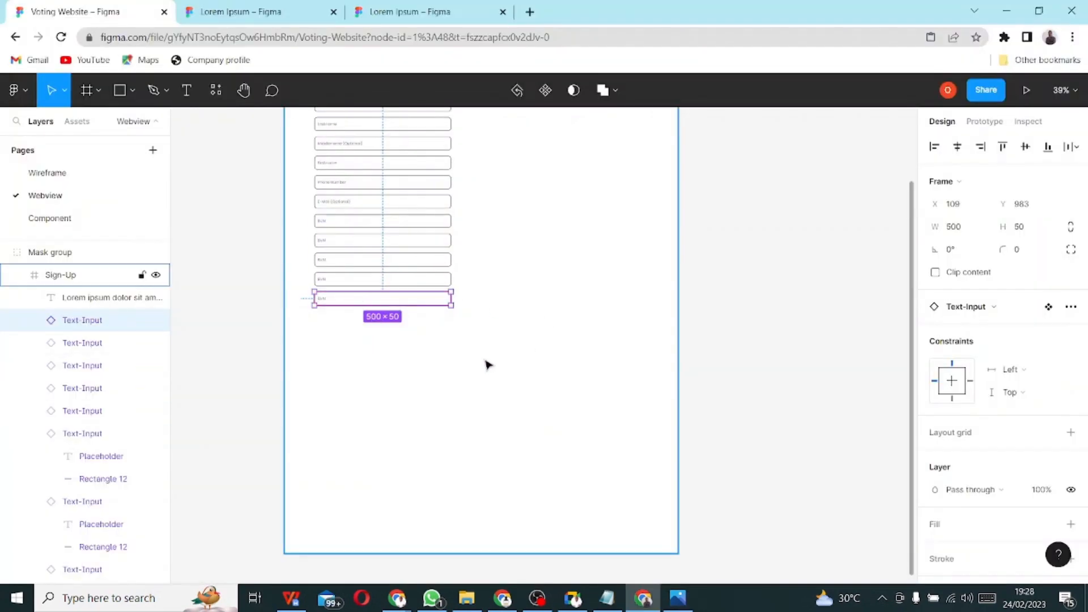
pyautogui.click(432, 332)
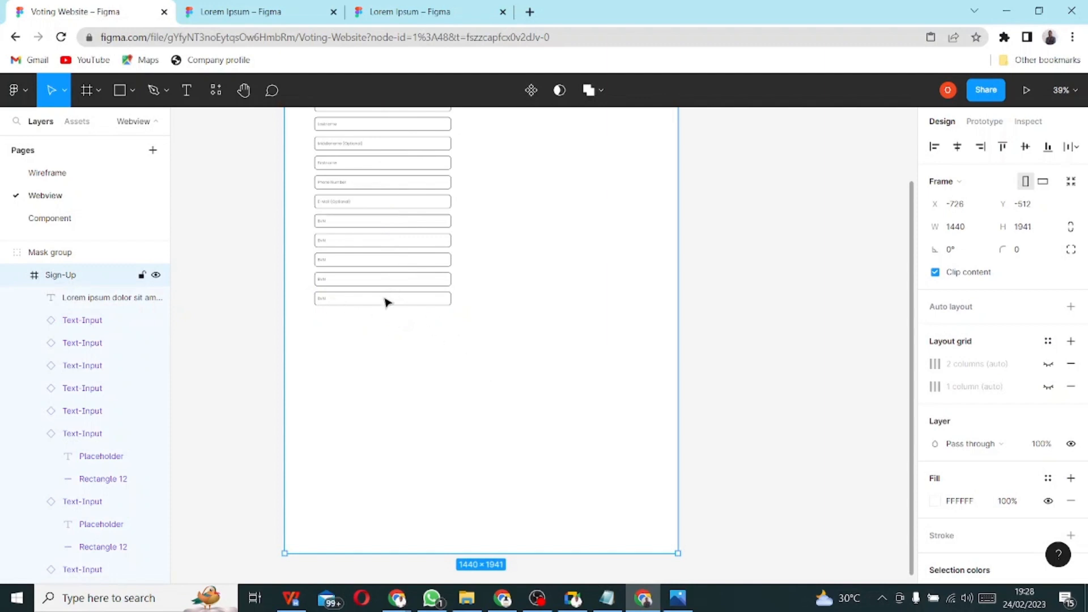
pyautogui.click(337, 304)
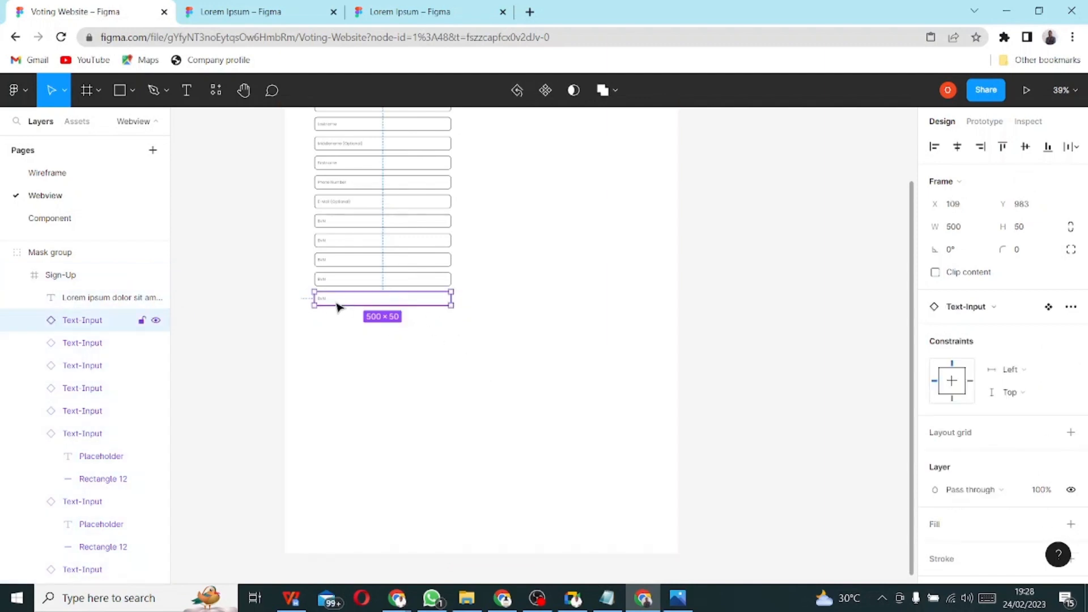
pyautogui.press('Delete')
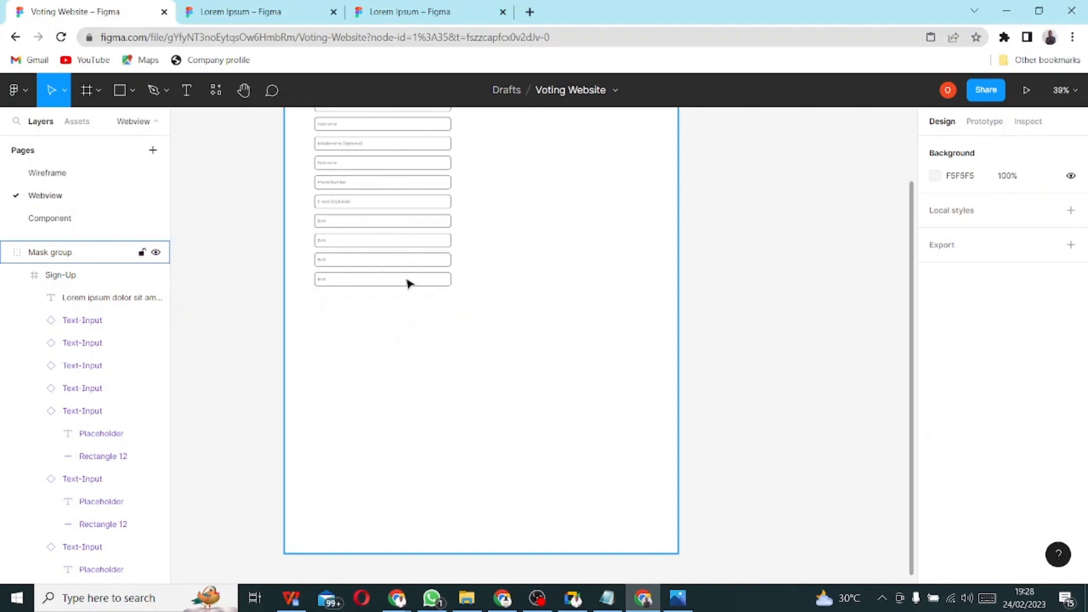
# - Relabel the first BVN input below E-Mail 'Home Address'
pyautogui.scroll(1, 390, 236)
pyautogui.scroll(3, 363, 227)
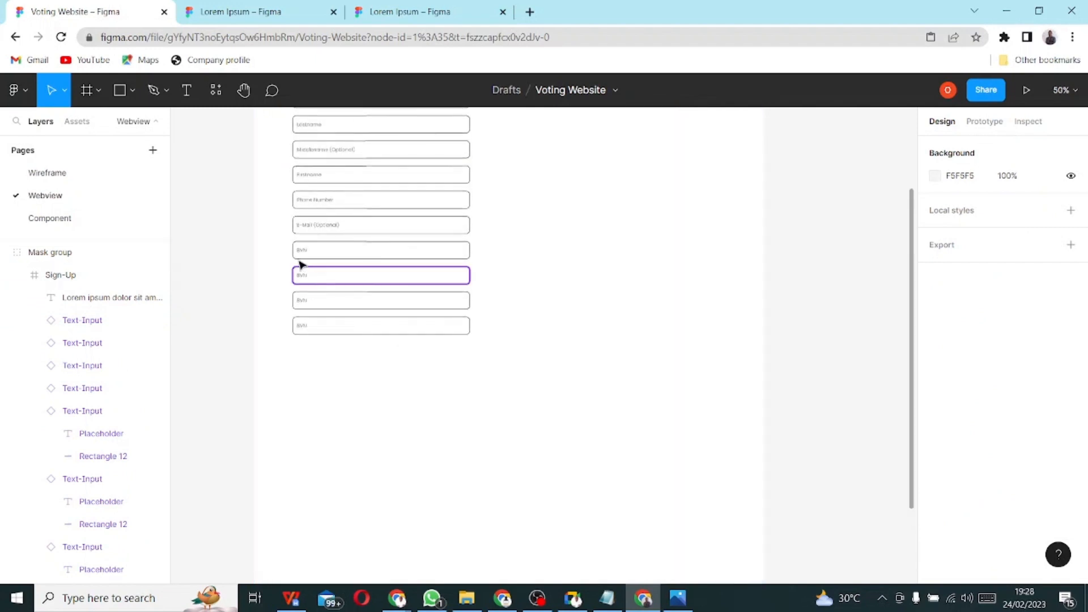
pyautogui.scroll(2, 301, 265)
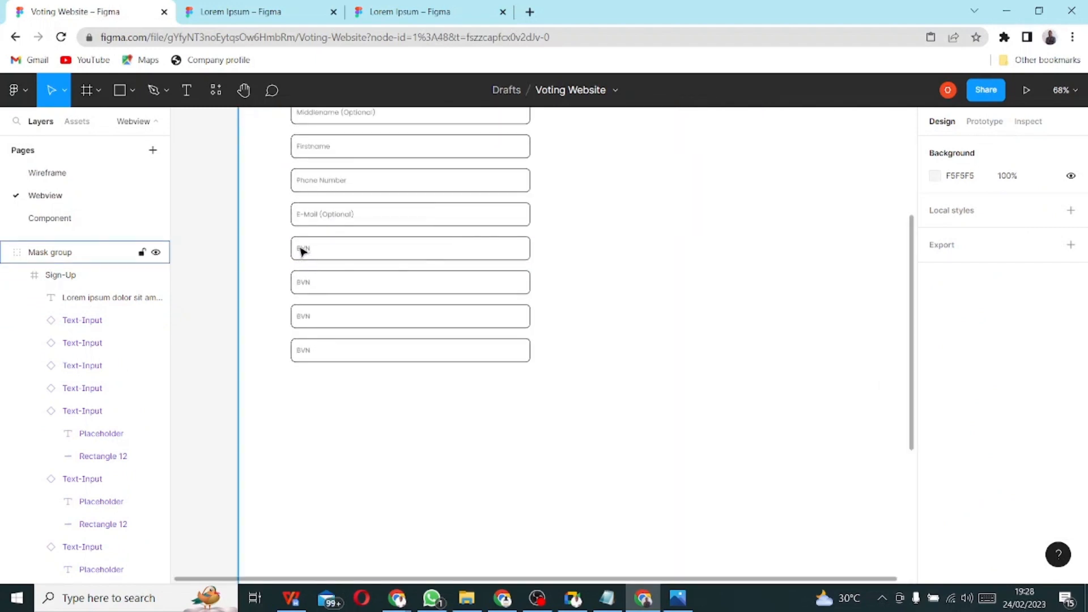
pyautogui.click(313, 250)
pyautogui.click(309, 253)
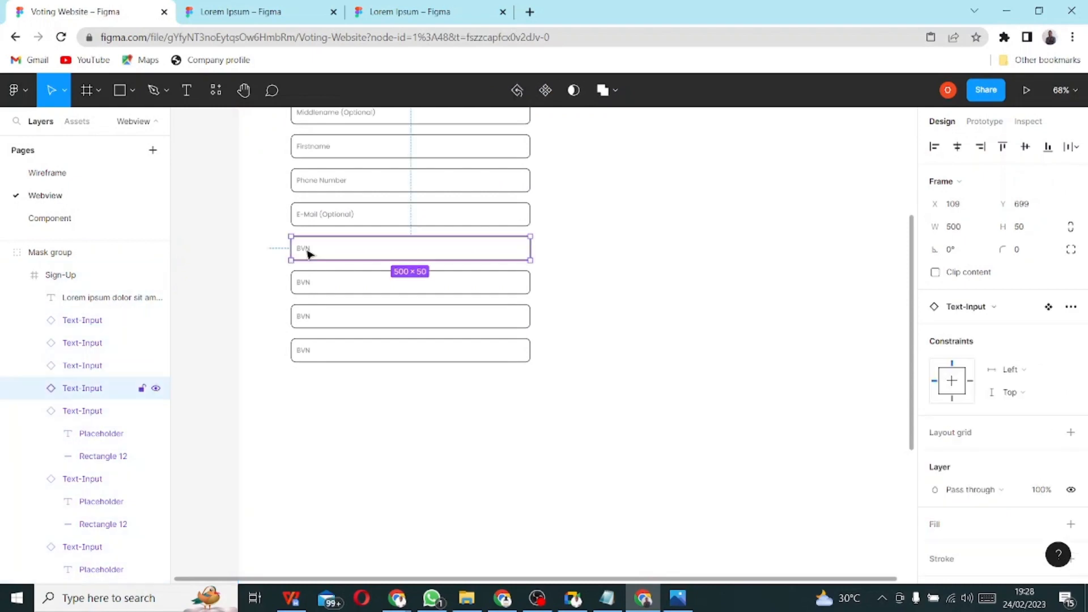
pyautogui.doubleClick(308, 253)
pyautogui.doubleClick(306, 252)
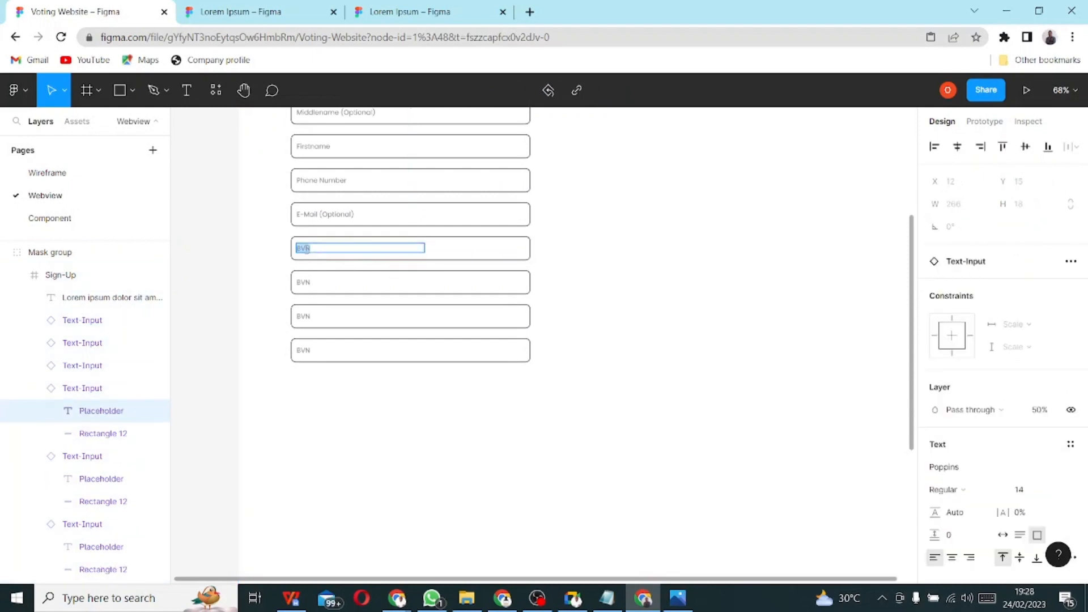
pyautogui.write('Home Address')
pyautogui.hotkey('alt', 'Tab')
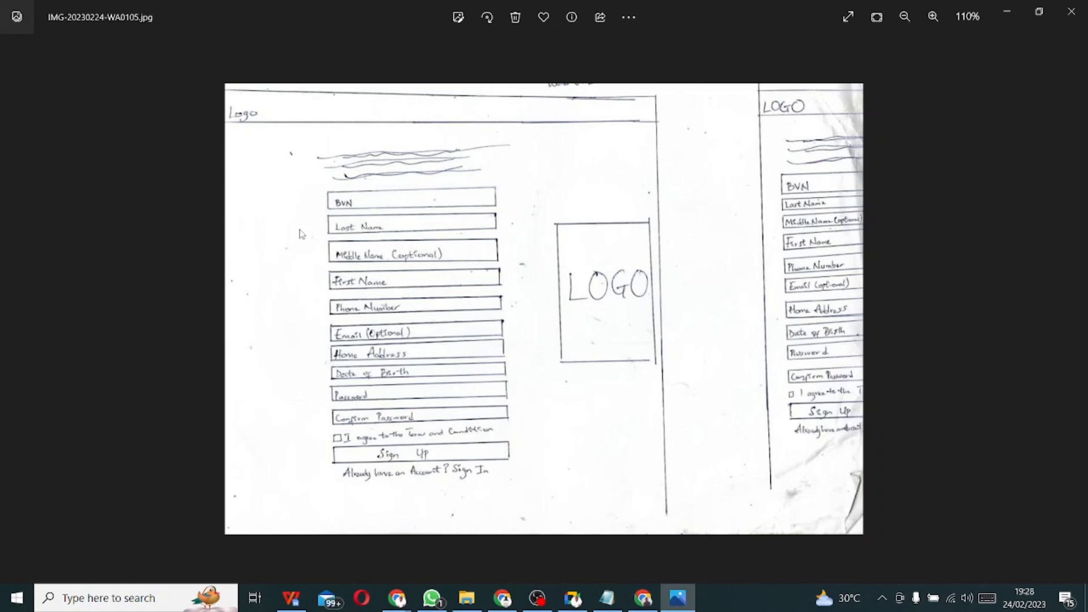
pyautogui.hotkey('alt', 'Tab')
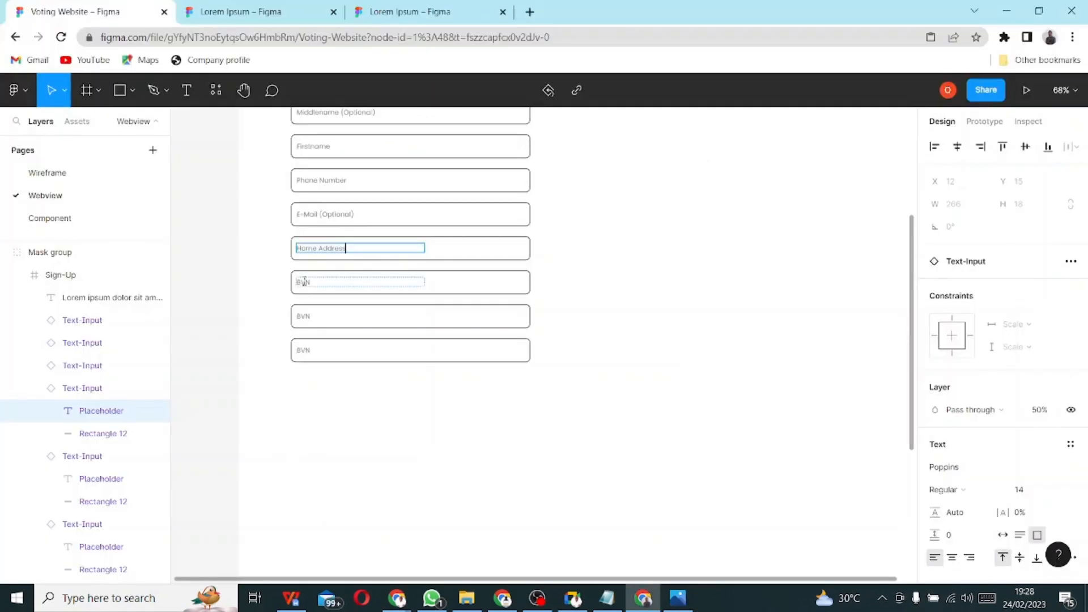
# - Relabel the remaining three inputs 'Date Of Birth', 'Password' and 'Confirm Password'
pyautogui.doubleClick(304, 281)
pyautogui.write('E')
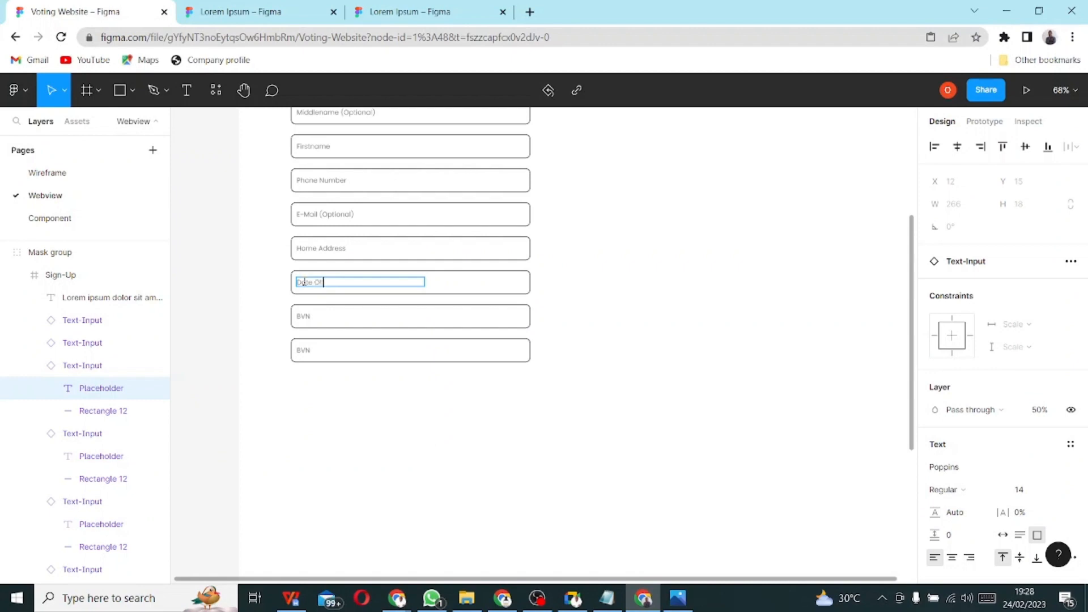
pyautogui.write('ate Of Birth')
pyautogui.hotkey('alt', 'Tab')
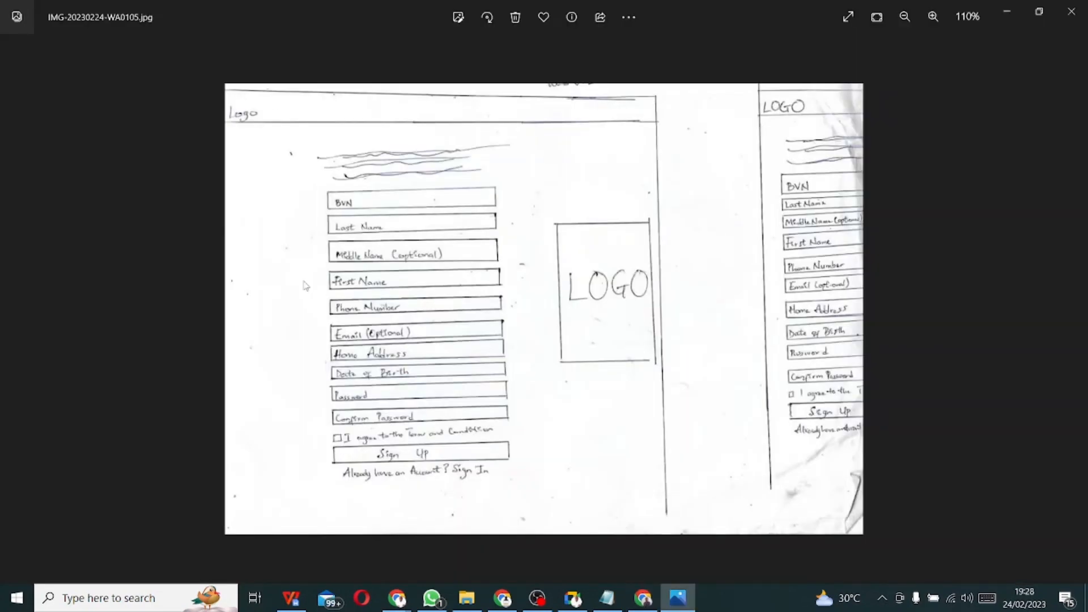
pyautogui.hotkey('alt', 'Tab')
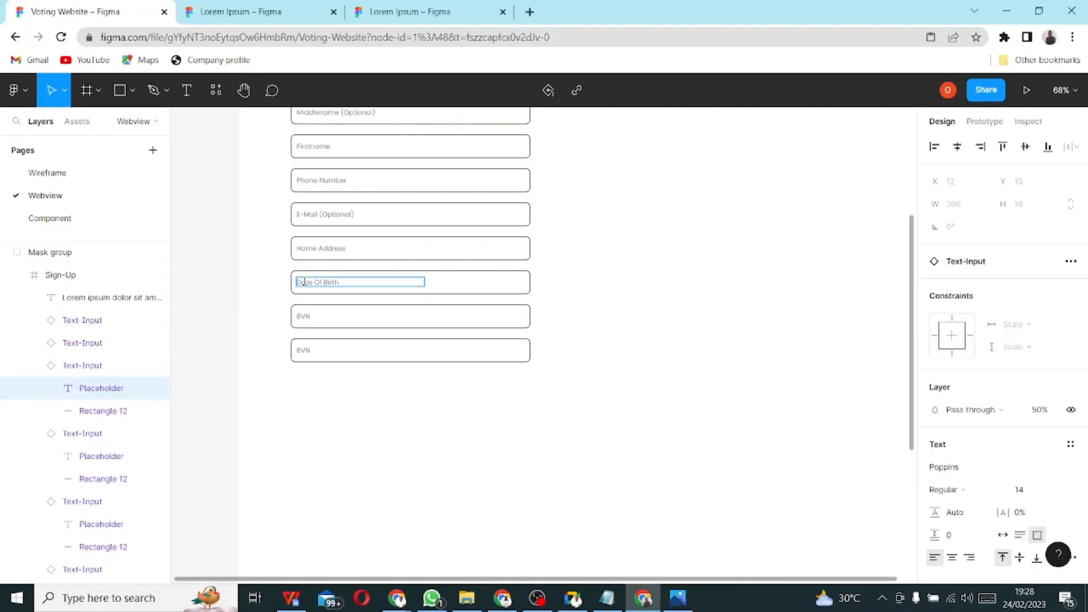
pyautogui.doubleClick(315, 316)
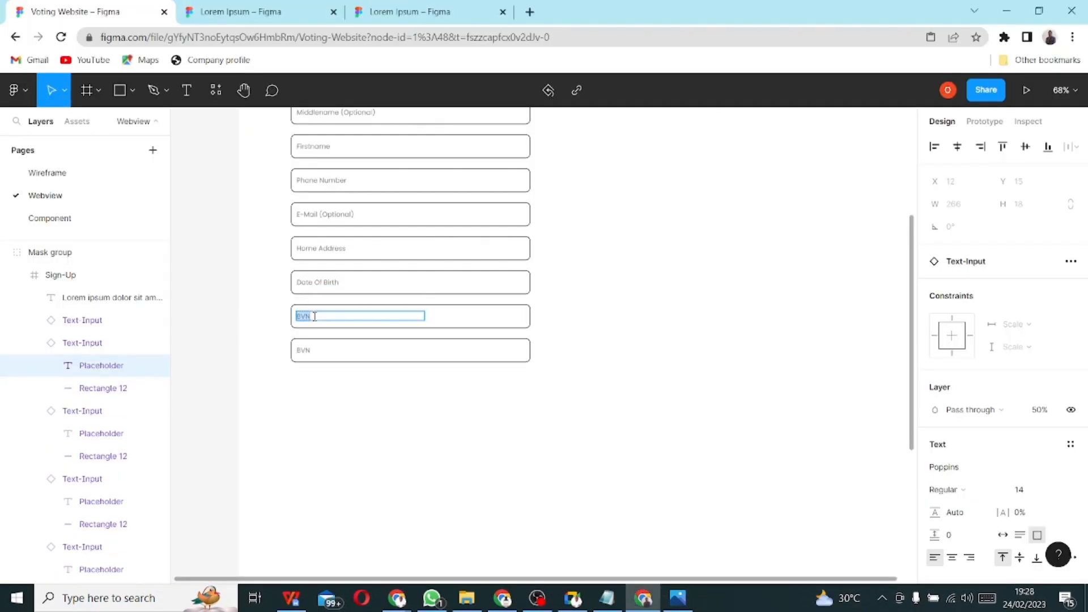
pyautogui.write('Password')
pyautogui.doubleClick(299, 350)
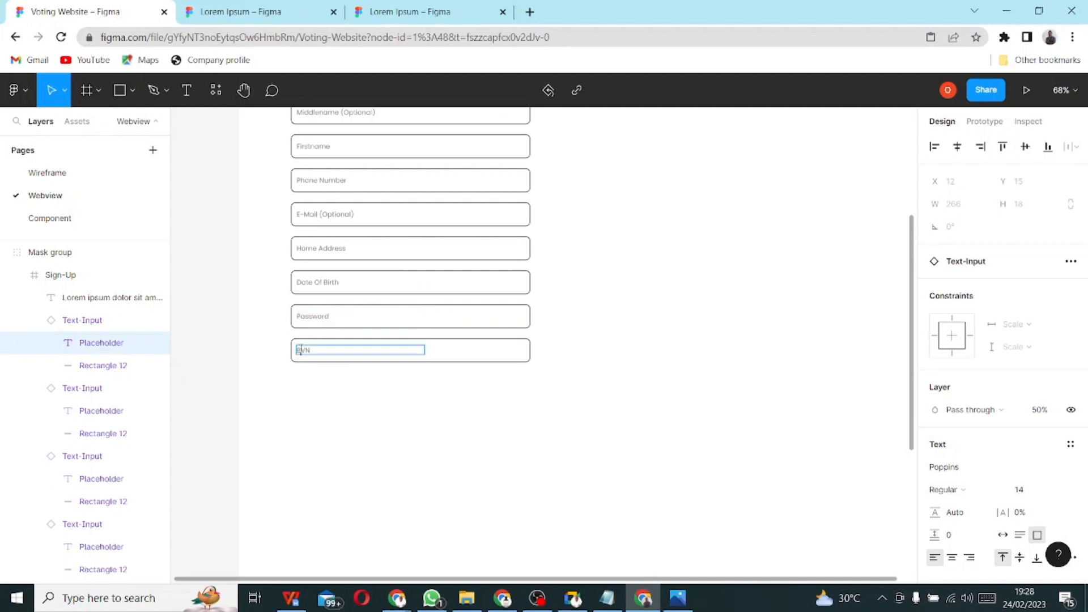
pyautogui.write('Confirm Password')
pyautogui.hotkey('alt', 'Tab')
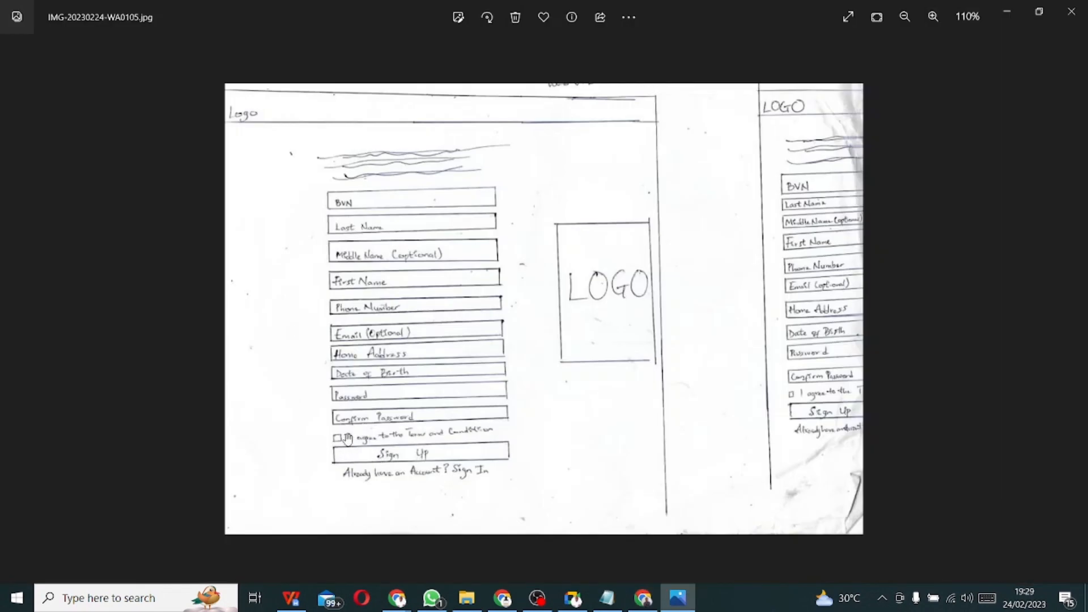
pyautogui.hotkey('alt', 'Tab')
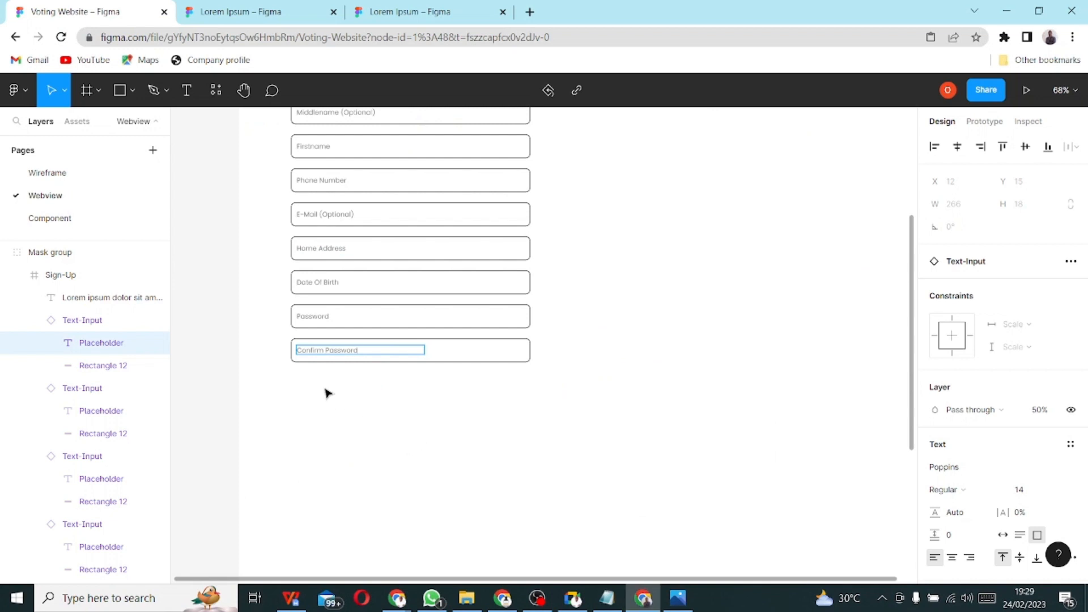
# - Draw a small 15×15 square below the Confirm Password field
pyautogui.click(119, 90)
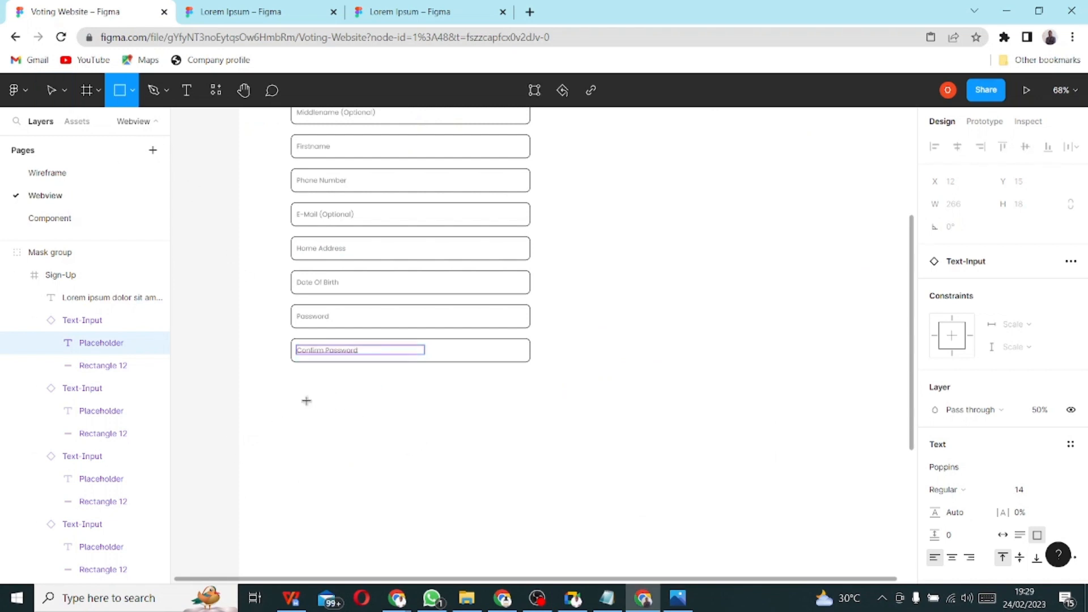
pyautogui.moveTo(290, 372); pyautogui.dragTo(306, 384)
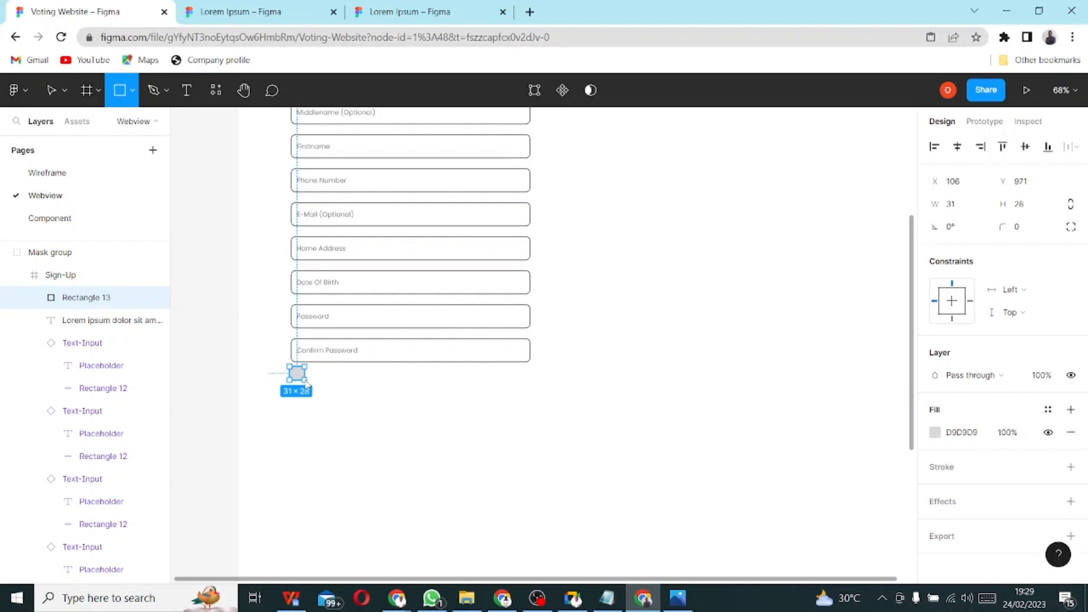
pyautogui.moveTo(307, 384); pyautogui.dragTo(297, 375)
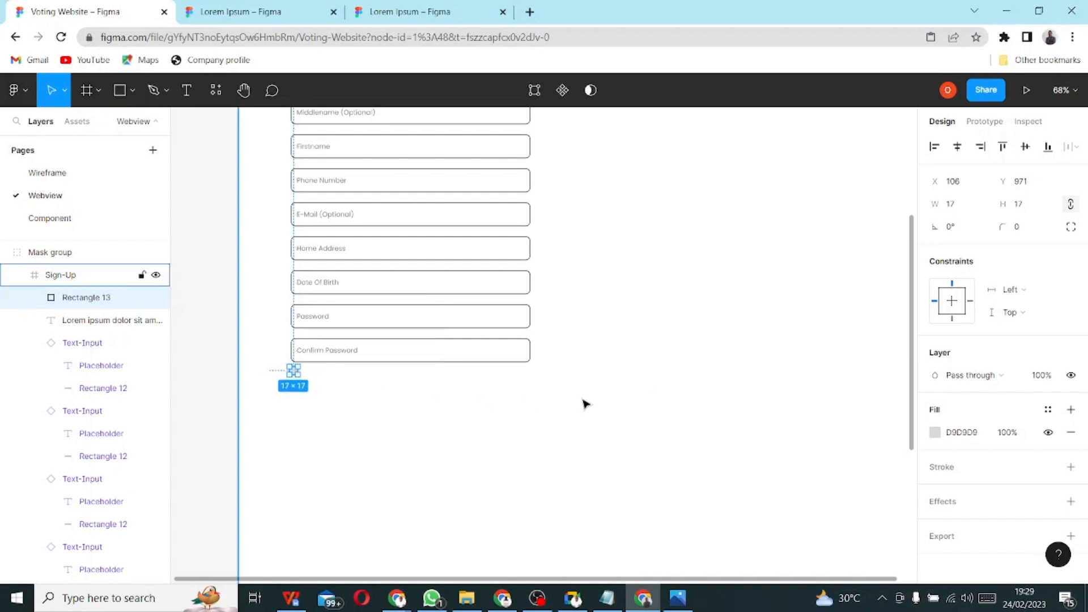
pyautogui.click(951, 207)
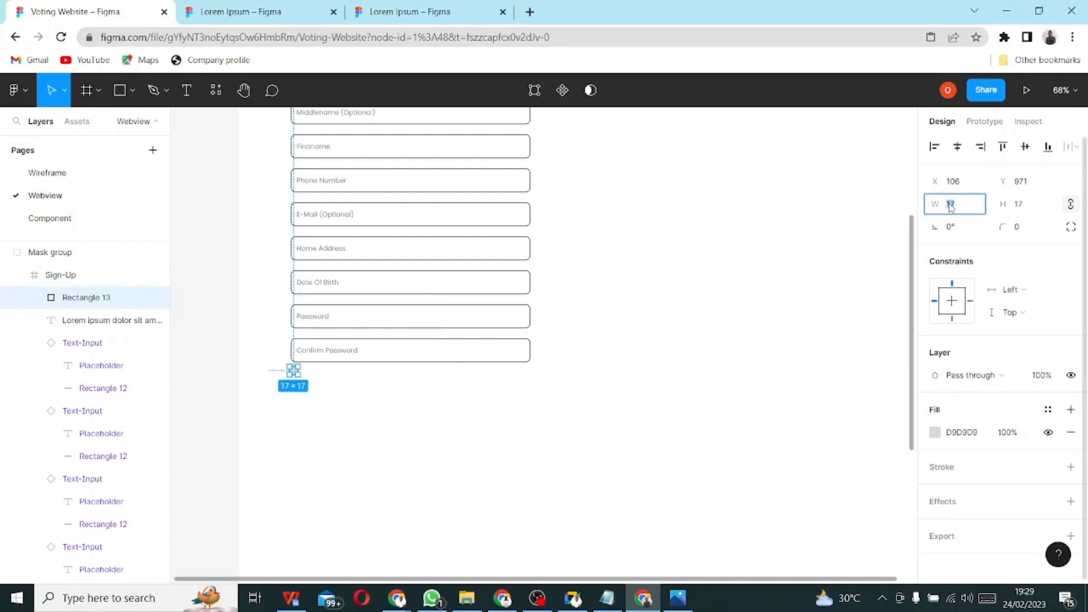
pyautogui.press('Return')
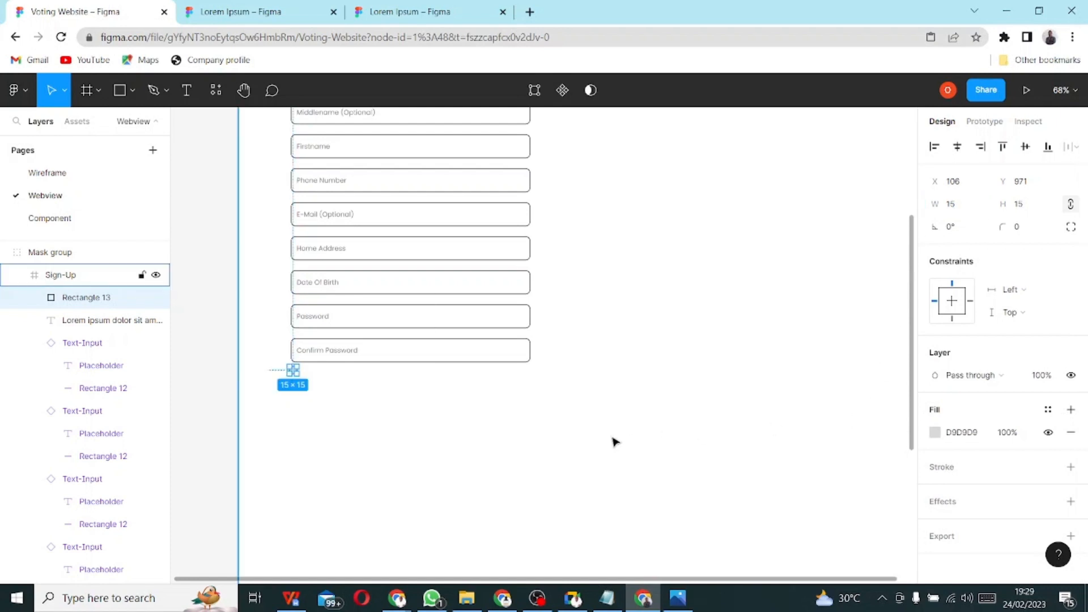
# - Align the square under the Confirm Password field's left edge
pyautogui.moveTo(612, 437); pyautogui.dragTo(607, 437)
pyautogui.moveTo(286, 371); pyautogui.dragTo(294, 376)
pyautogui.scroll(2, 332, 394)
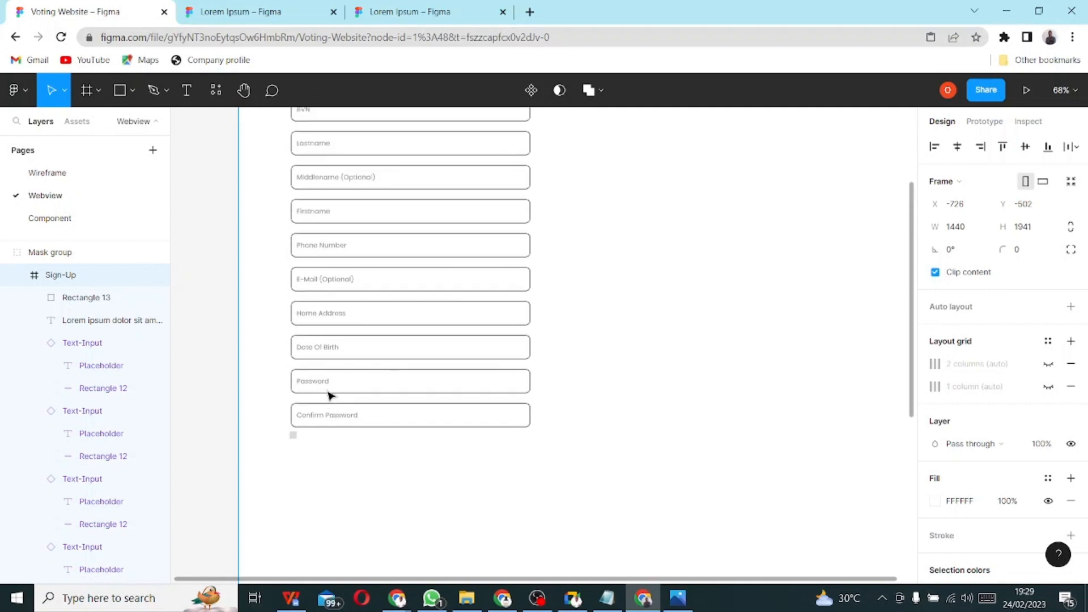
pyautogui.scroll(-5, 330, 393)
pyautogui.keyDown('ctrl'); pyautogui.scroll(3, 306, 225); pyautogui.keyUp('ctrl')
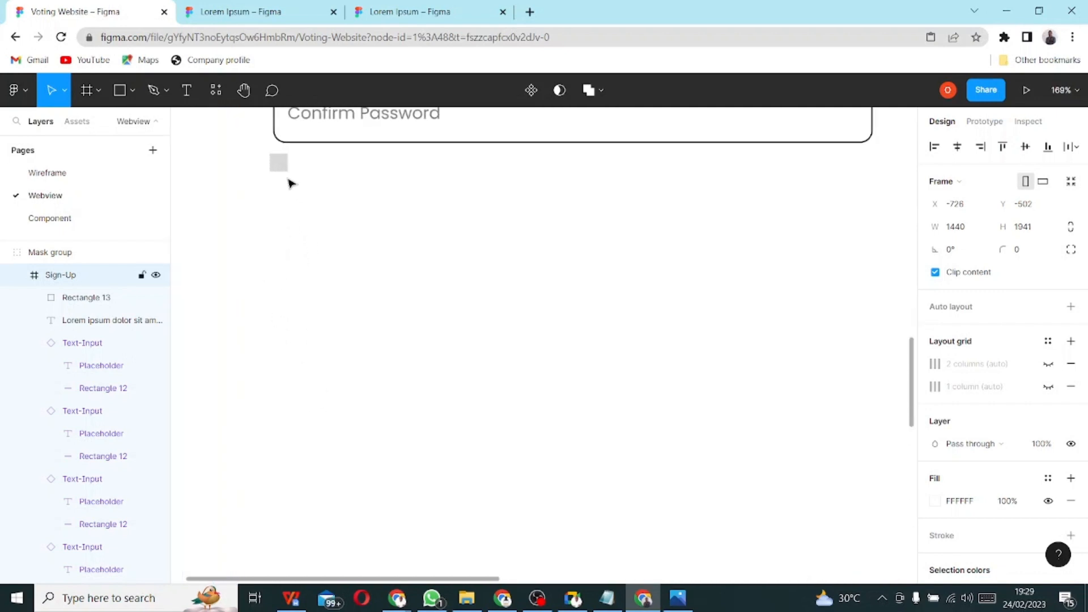
pyautogui.keyDown('ctrl'); pyautogui.scroll(2, 291, 182); pyautogui.keyUp('ctrl')
pyautogui.moveTo(284, 182); pyautogui.dragTo(289, 214)
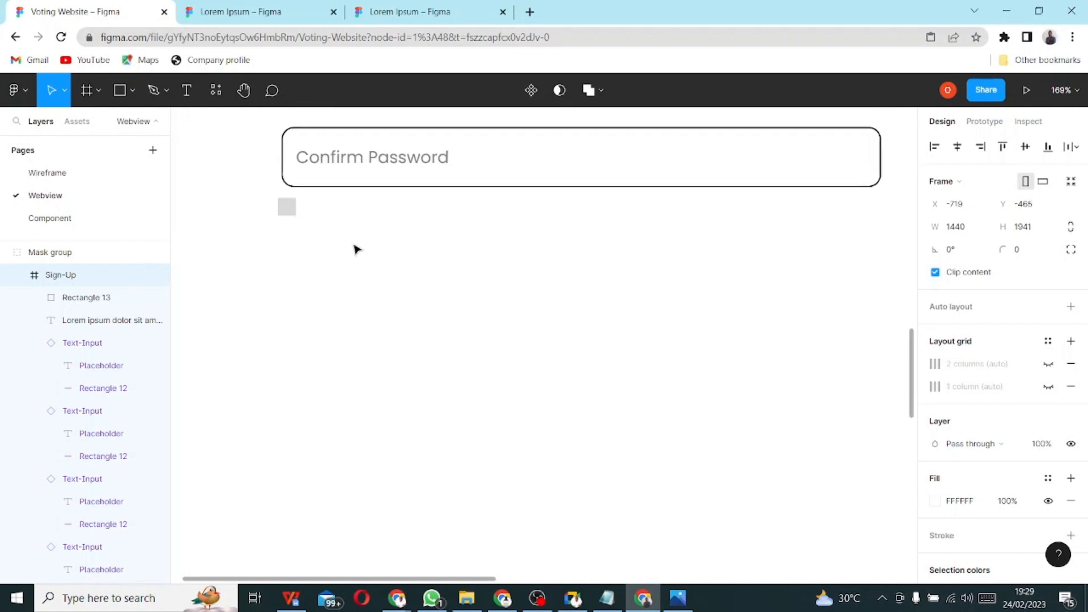
pyautogui.click(288, 211)
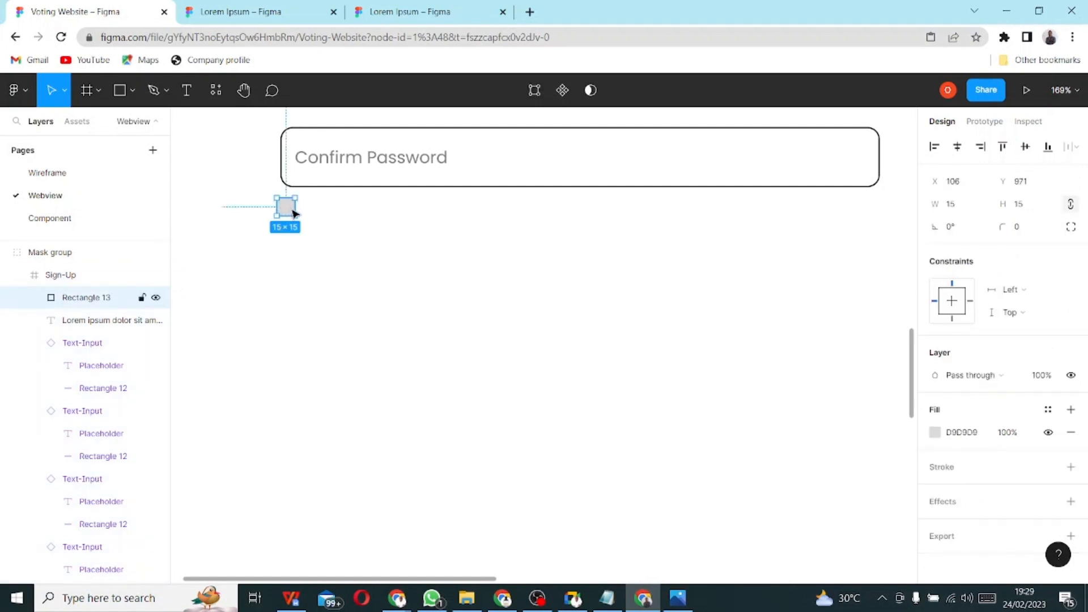
pyautogui.moveTo(294, 213); pyautogui.dragTo(314, 222)
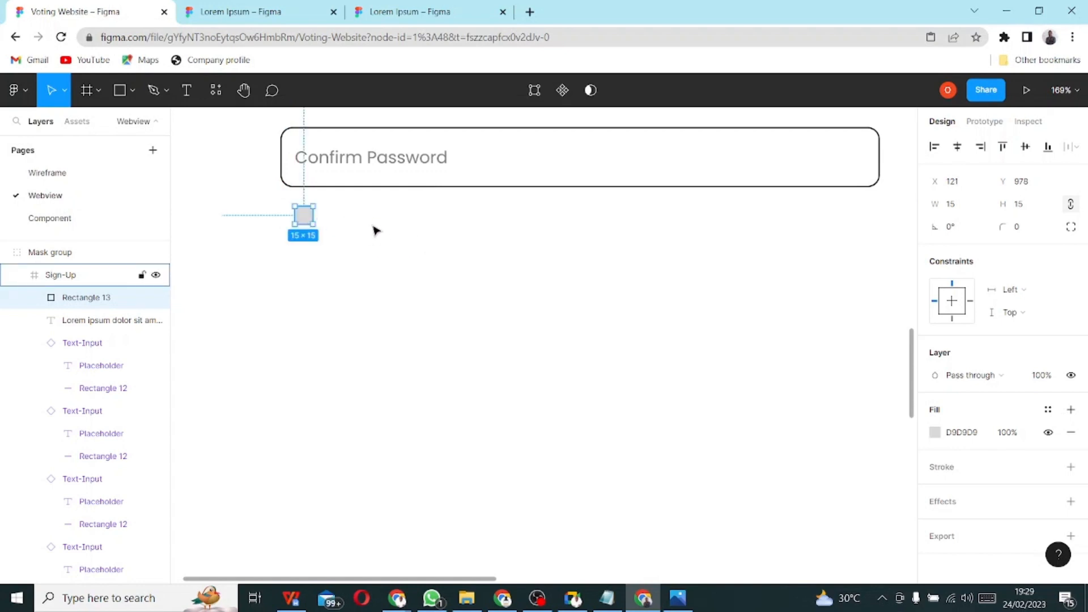
pyautogui.hotkey('alt', 'Tab')
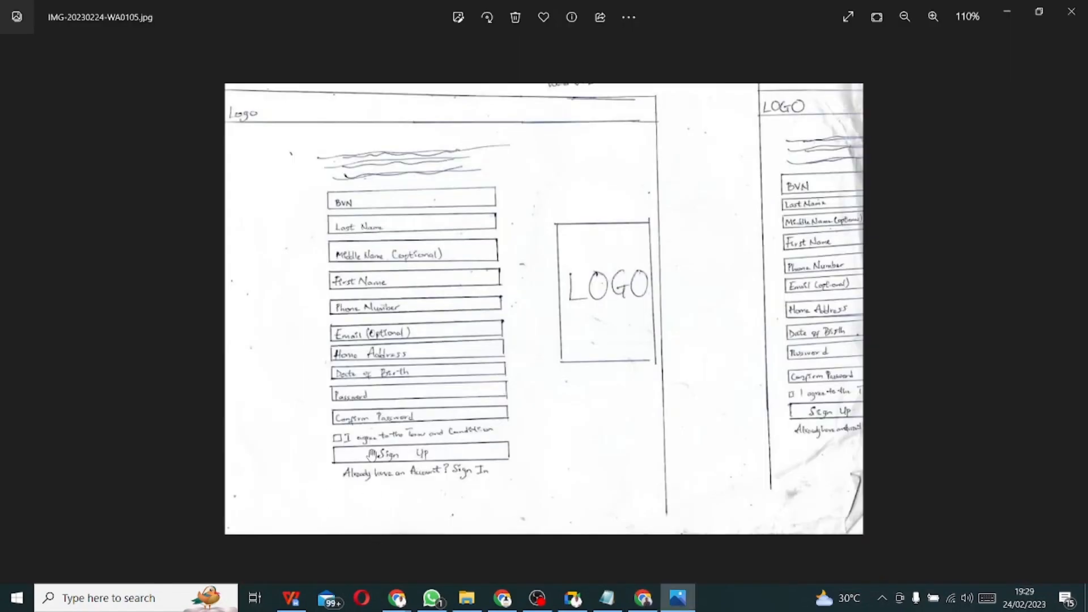
# - Return to the Figma design after checking the wireframe sketch
pyautogui.hotkey('alt', 'Tab')
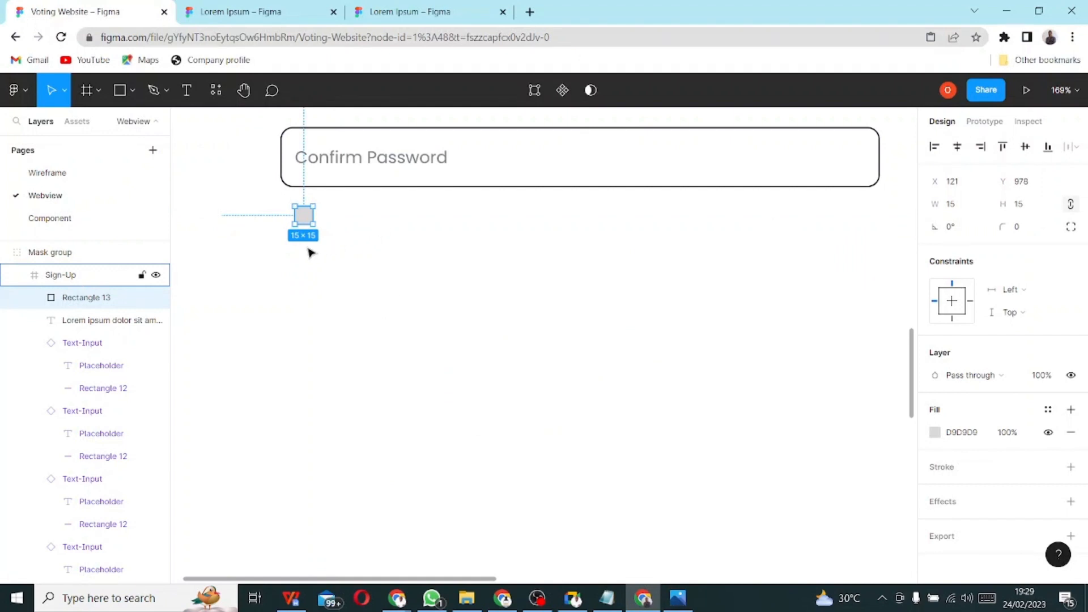
# - Add the text 'I agree to the terms and condition' right of the grey square
pyautogui.click(187, 90)
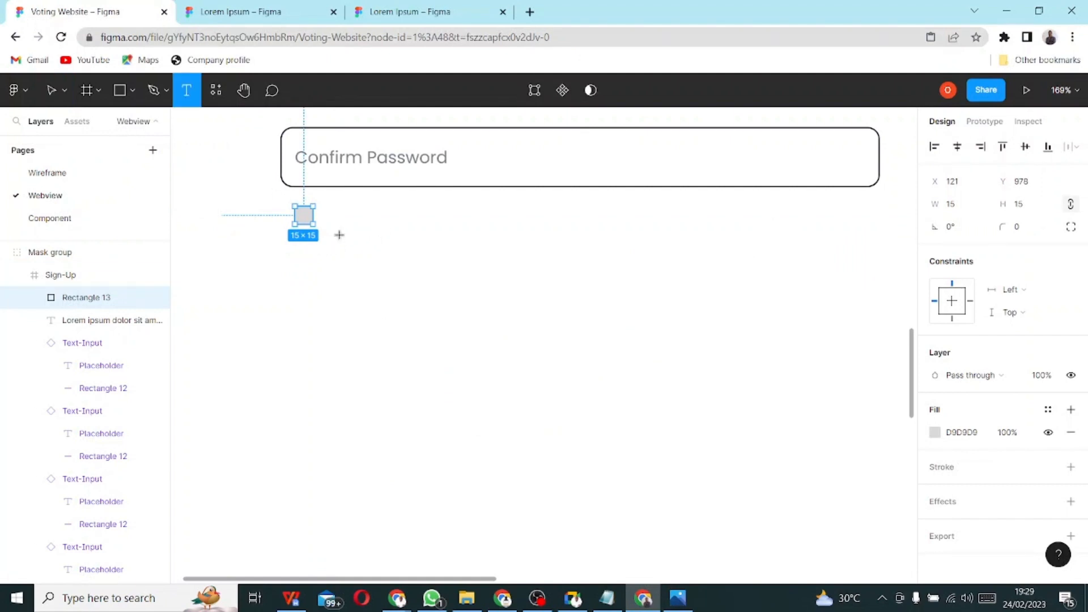
pyautogui.press('Escape')
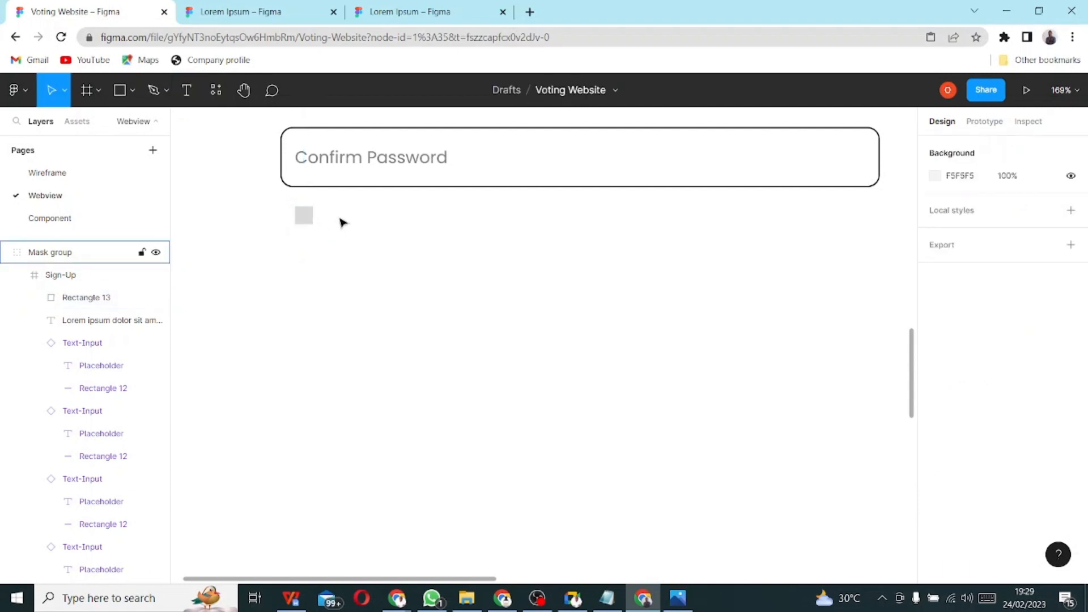
pyautogui.doubleClick(342, 222)
pyautogui.click(188, 93)
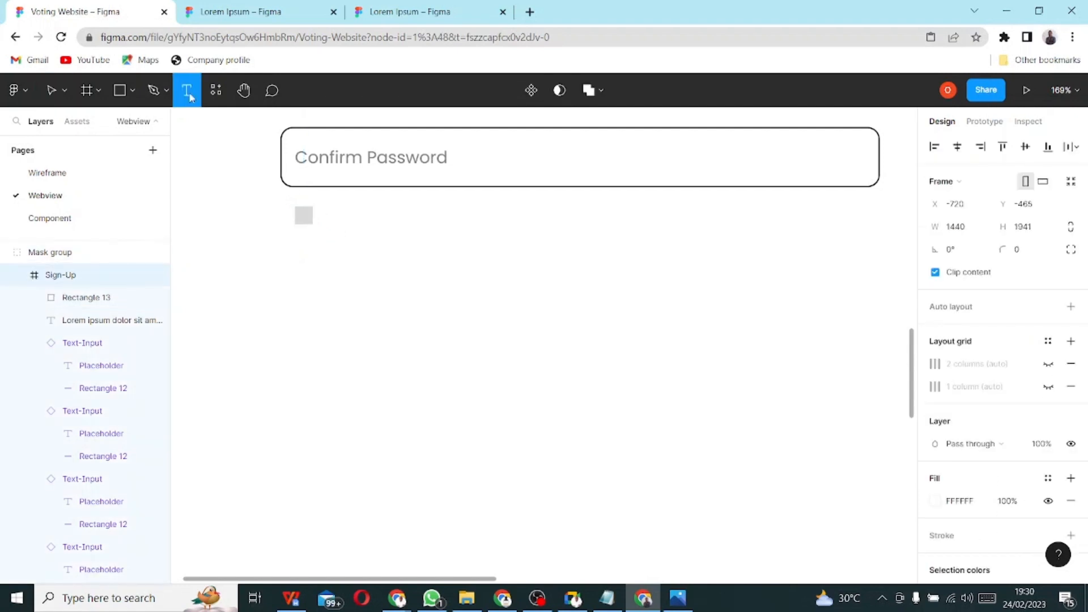
pyautogui.press('Escape')
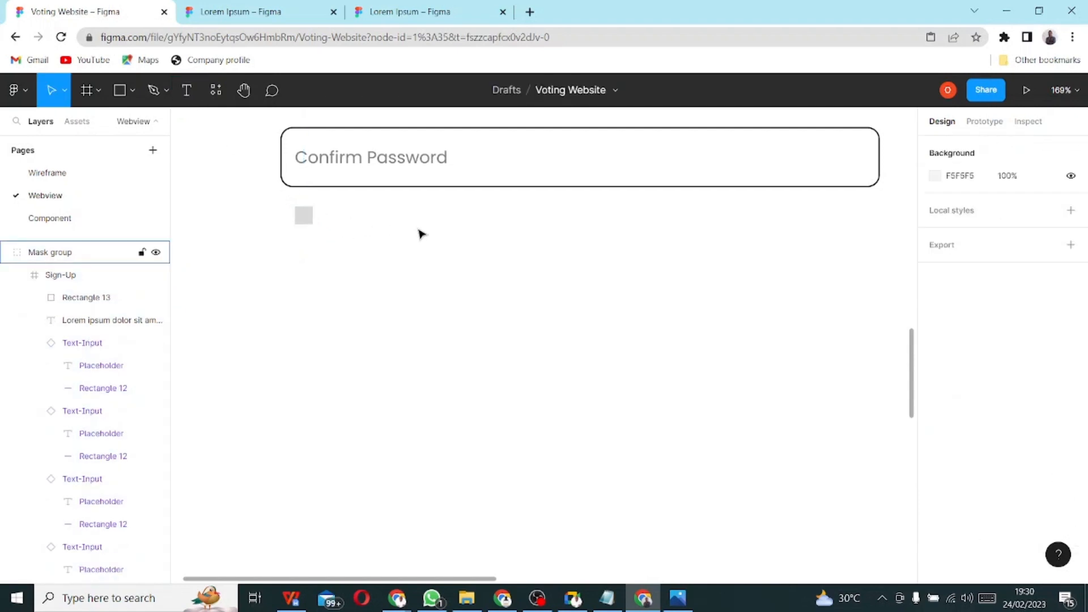
pyautogui.doubleClick(335, 221)
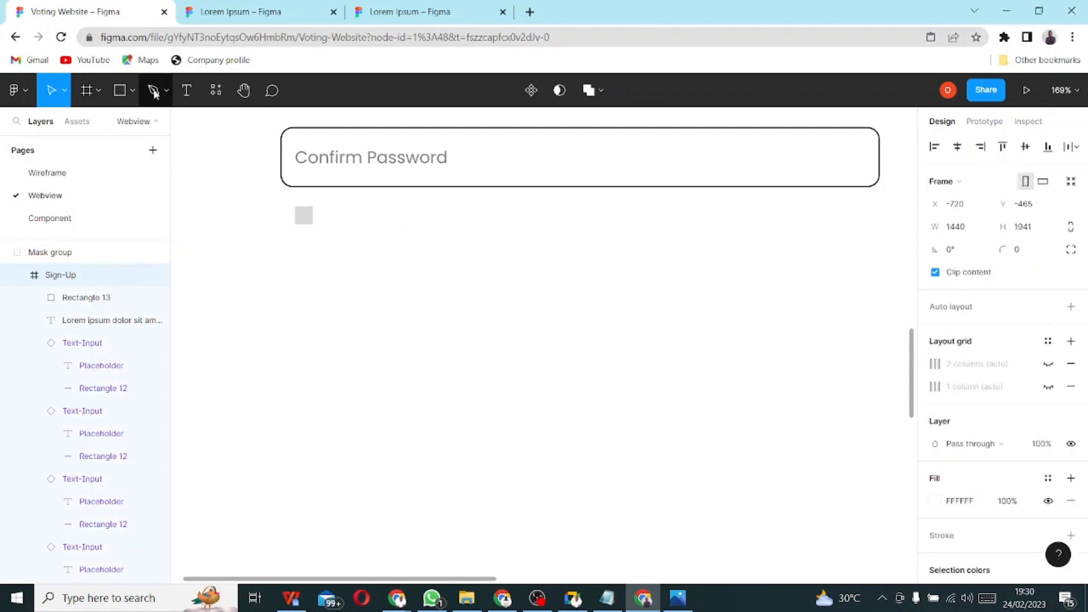
pyautogui.click(186, 90)
pyautogui.click(340, 214)
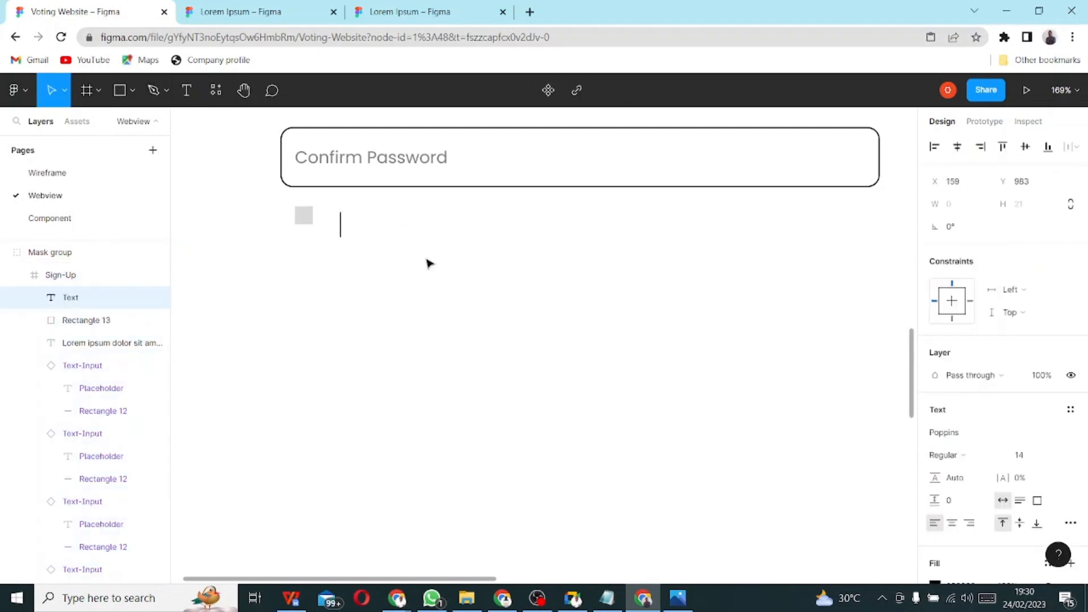
pyautogui.write('I a')
pyautogui.press('BackSpace')
pyautogui.press('BackSpace')
pyautogui.write('agree ')
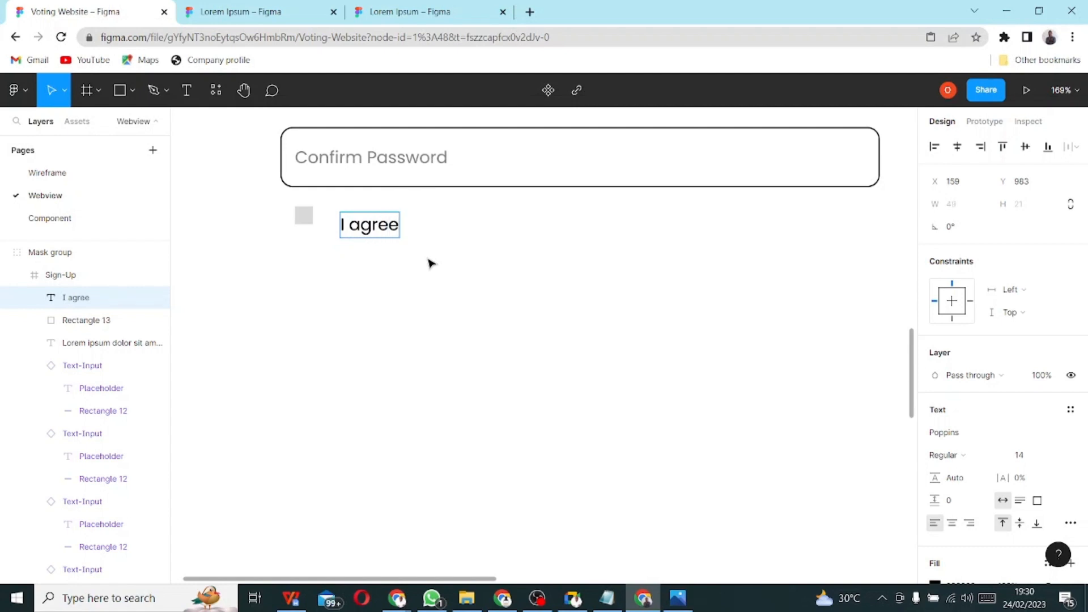
pyautogui.write('to the term')
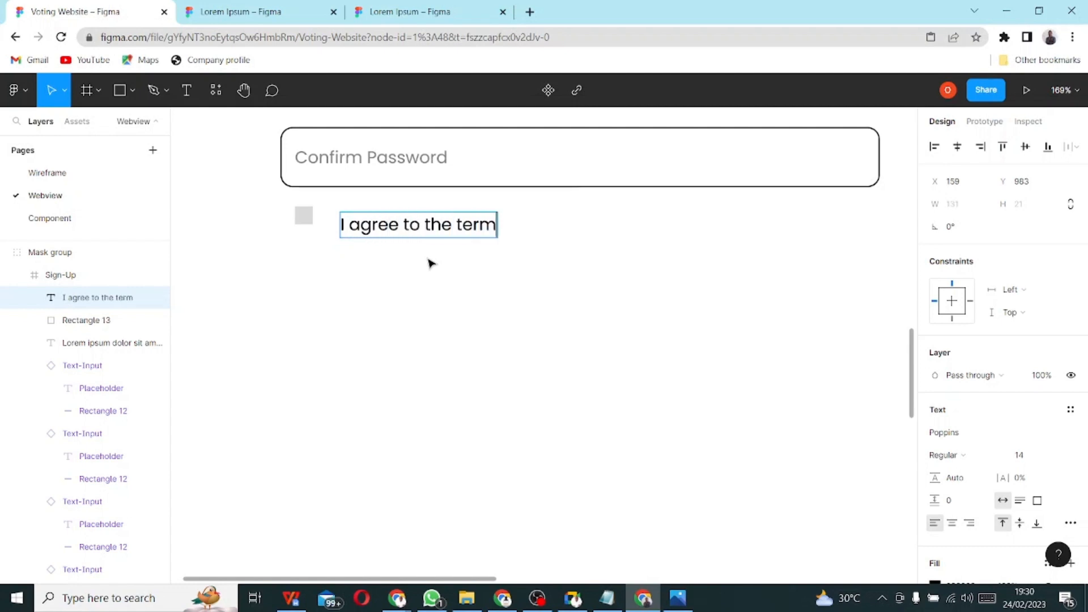
pyautogui.write('s and')
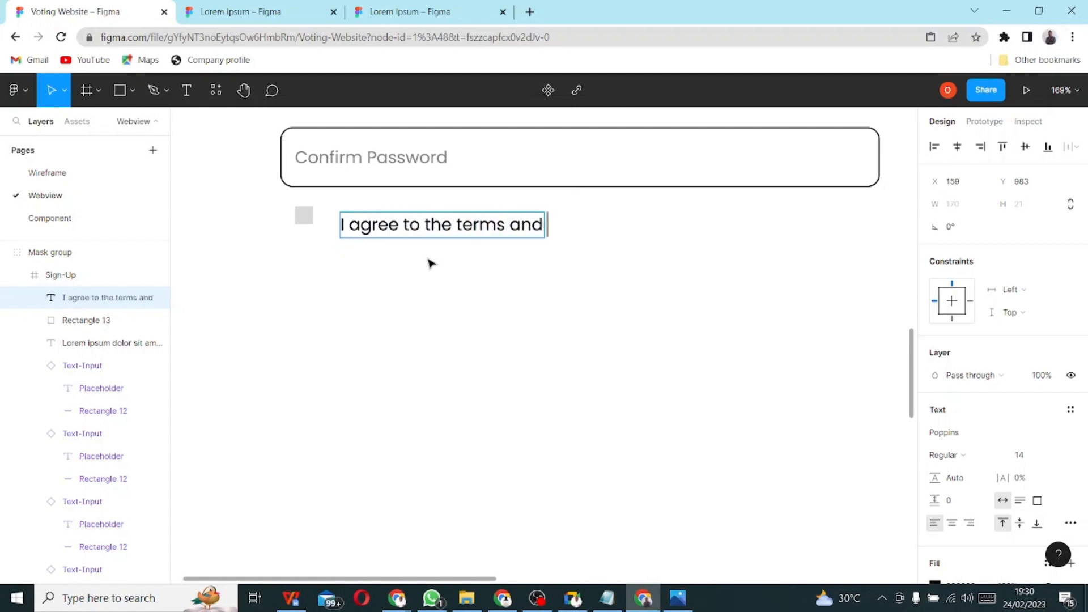
pyautogui.write(' condition')
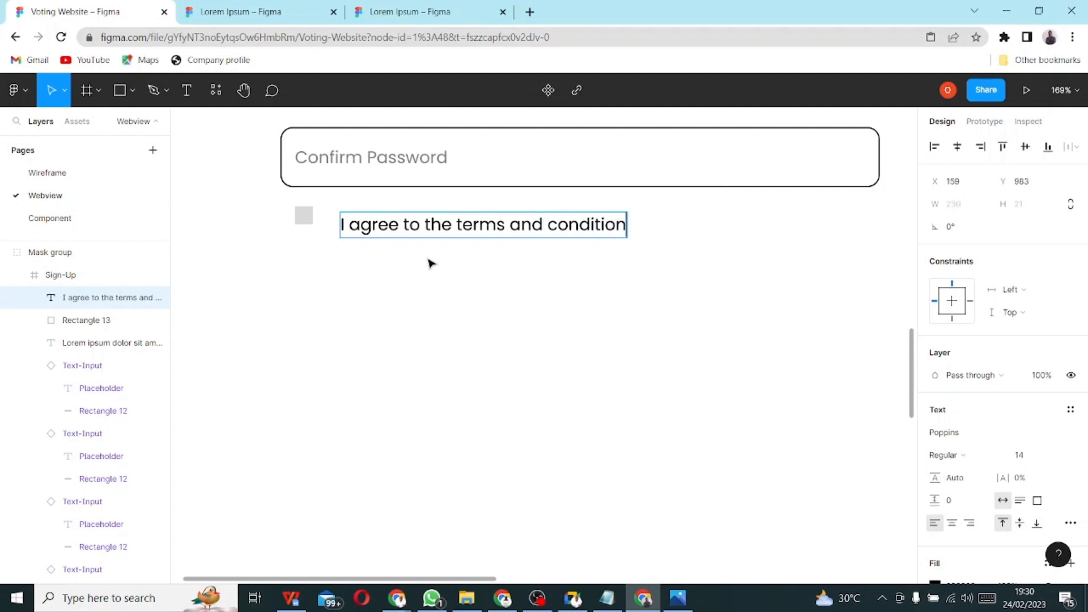
pyautogui.press('Escape')
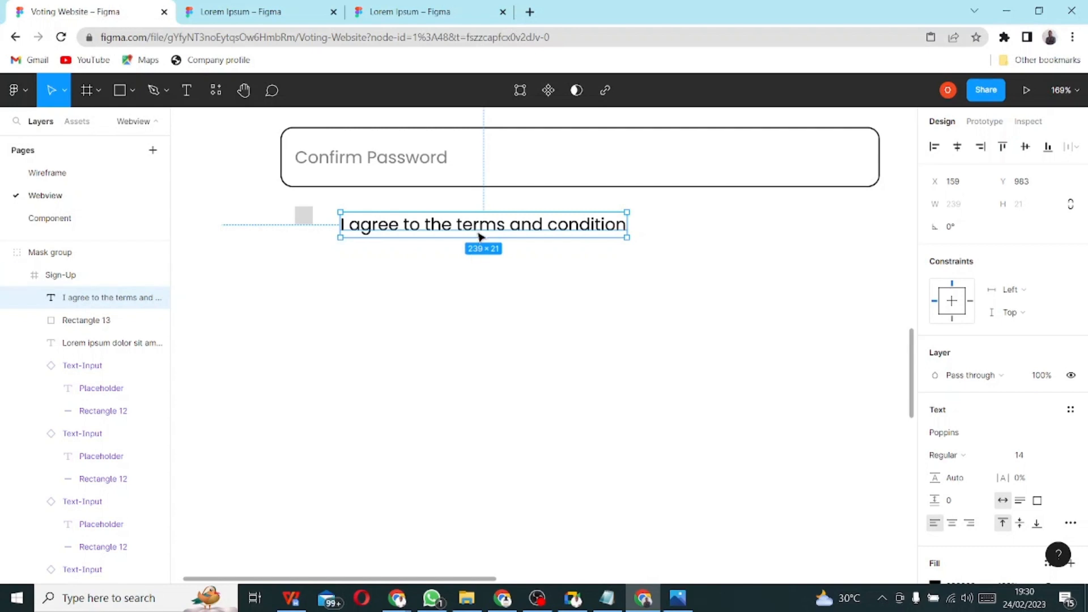
# - Place the terms text beside the square and align their vertical centres
pyautogui.moveTo(486, 227)
pyautogui.mouseDown()
pyautogui.moveTo(498, 219)
pyautogui.moveTo(477, 222)
pyautogui.mouseUp()
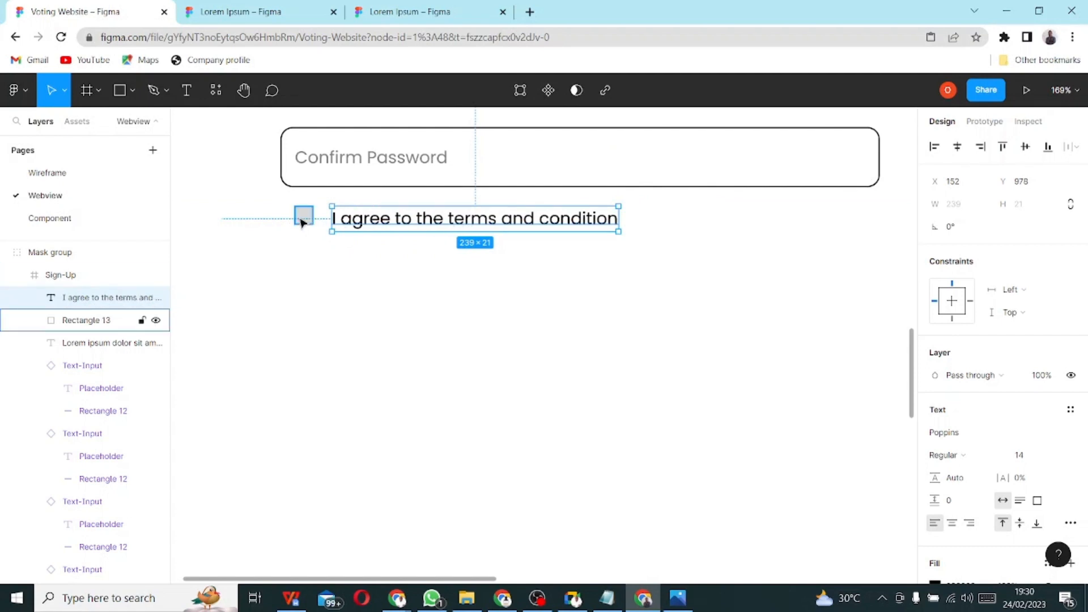
pyautogui.keyDown('shift'); pyautogui.click(302, 220); pyautogui.keyUp('shift')
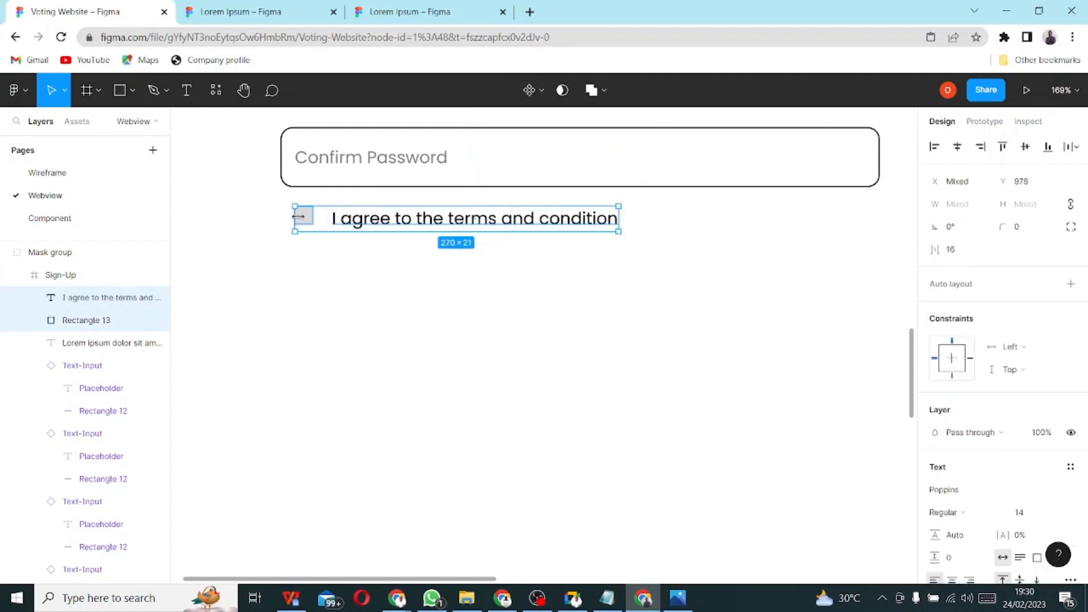
pyautogui.click(1024, 148)
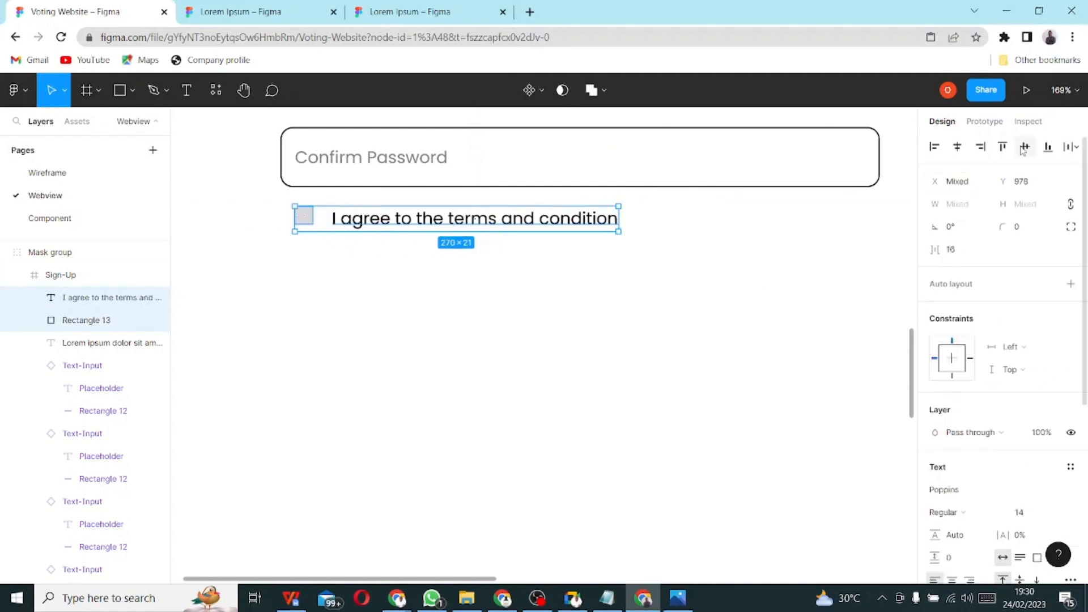
pyautogui.click(555, 291)
# - Drag the Sign-Up frame's bottom edge up to shorten it to 1440×1214
pyautogui.scroll(-10, 543, 290)
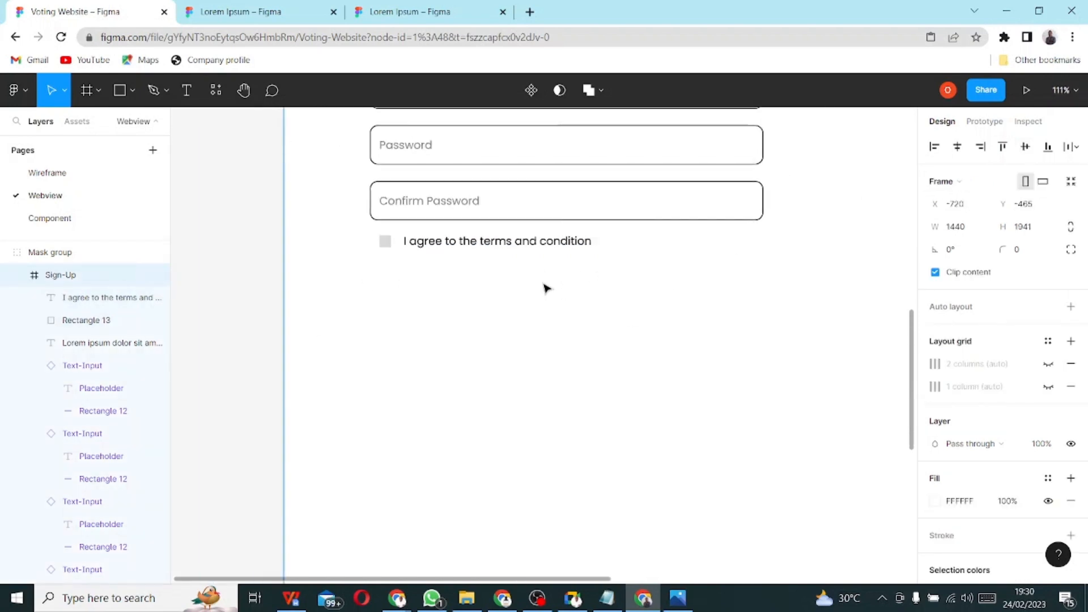
pyautogui.scroll(-5, 548, 292)
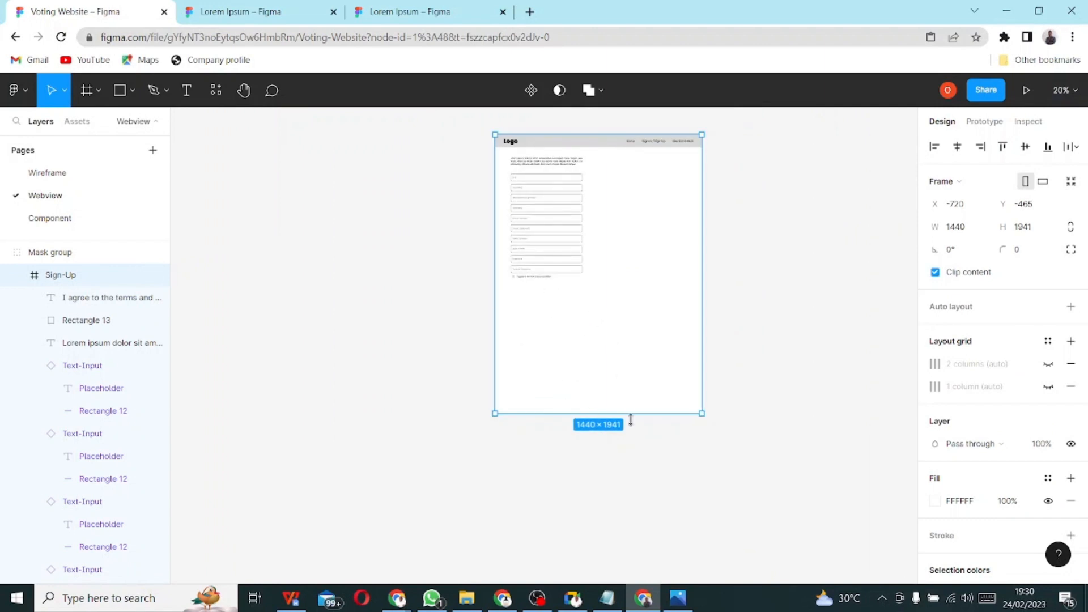
pyautogui.moveTo(596, 406); pyautogui.dragTo(596, 310)
pyautogui.scroll(5, 555, 250)
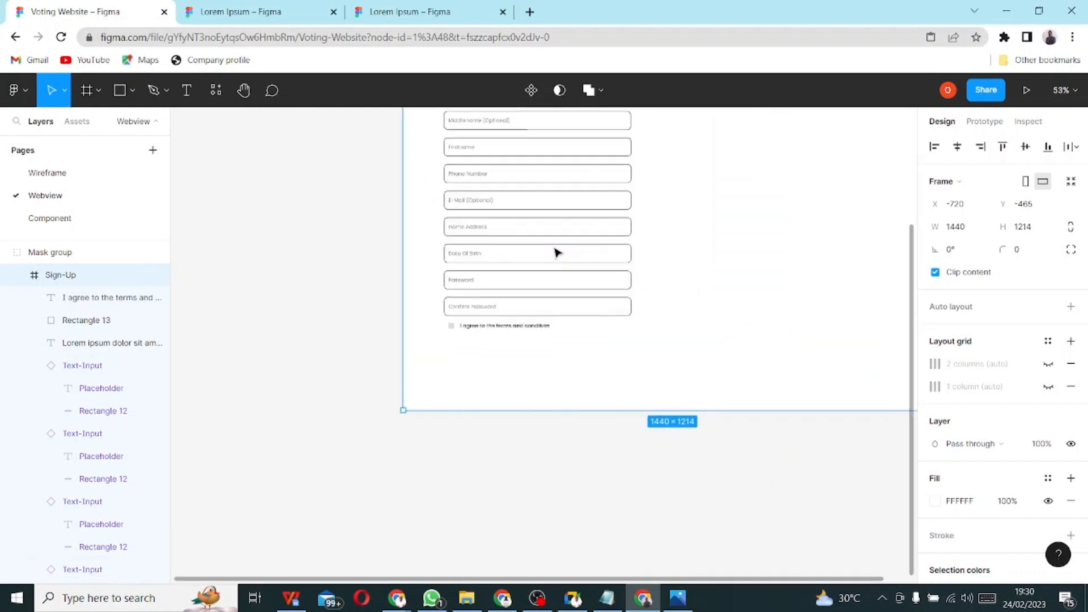
pyautogui.scroll(3, 522, 287)
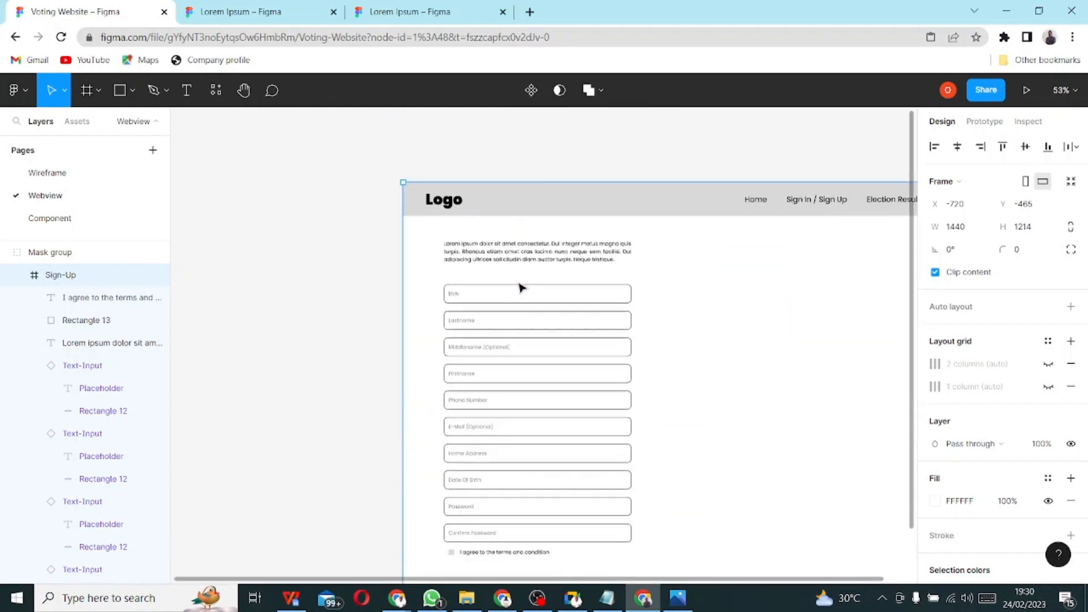
pyautogui.scroll(-3, 522, 287)
pyautogui.scroll(-4, 772, 336)
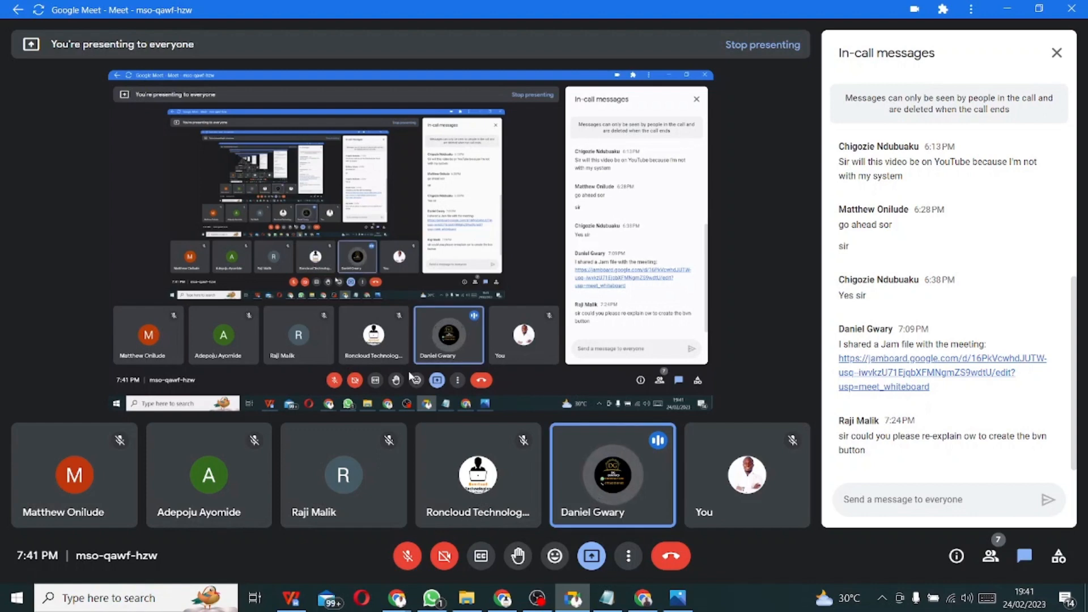
# - Switch from Google Meet back to the Figma Sign-Up design in Chrome
pyautogui.click(643, 598)
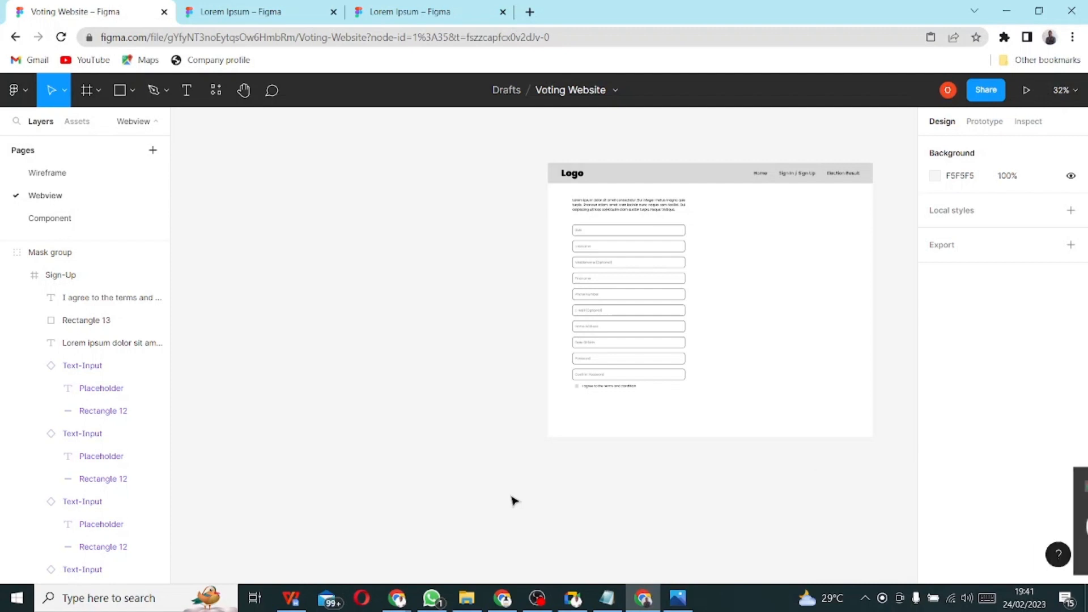
pyautogui.keyDown('ctrl'); pyautogui.scroll(3, 712, 396); pyautogui.keyUp('ctrl')
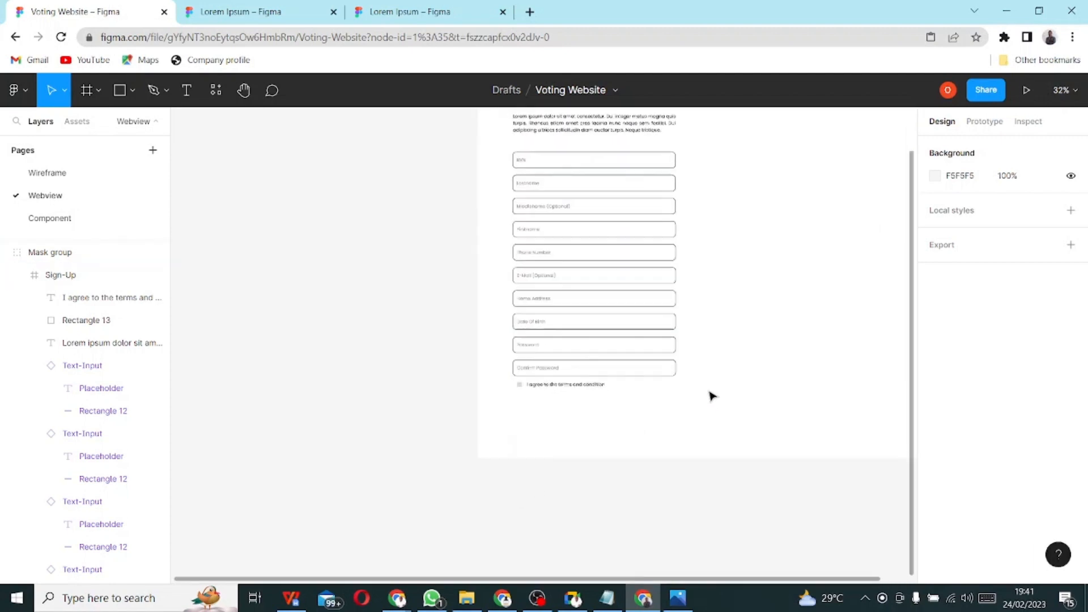
pyautogui.moveTo(664, 582); pyautogui.dragTo(746, 586)
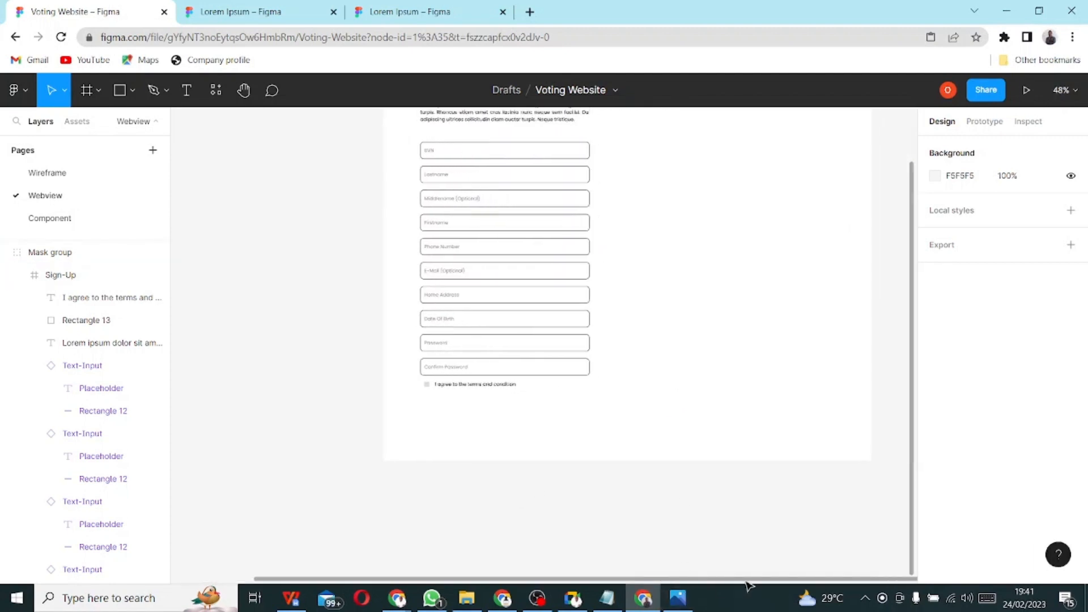
pyautogui.scroll(3, 559, 448)
pyautogui.scroll(-1, 534, 388)
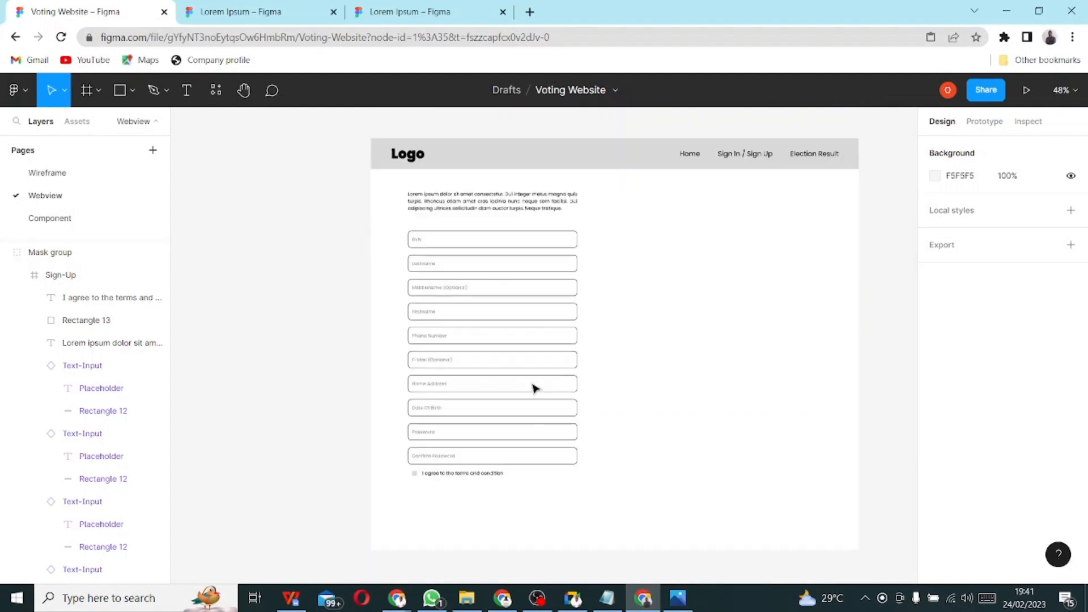
pyautogui.keyDown('ctrl'); pyautogui.scroll(3, 544, 389); pyautogui.keyUp('ctrl')
pyautogui.scroll(3, 543, 396)
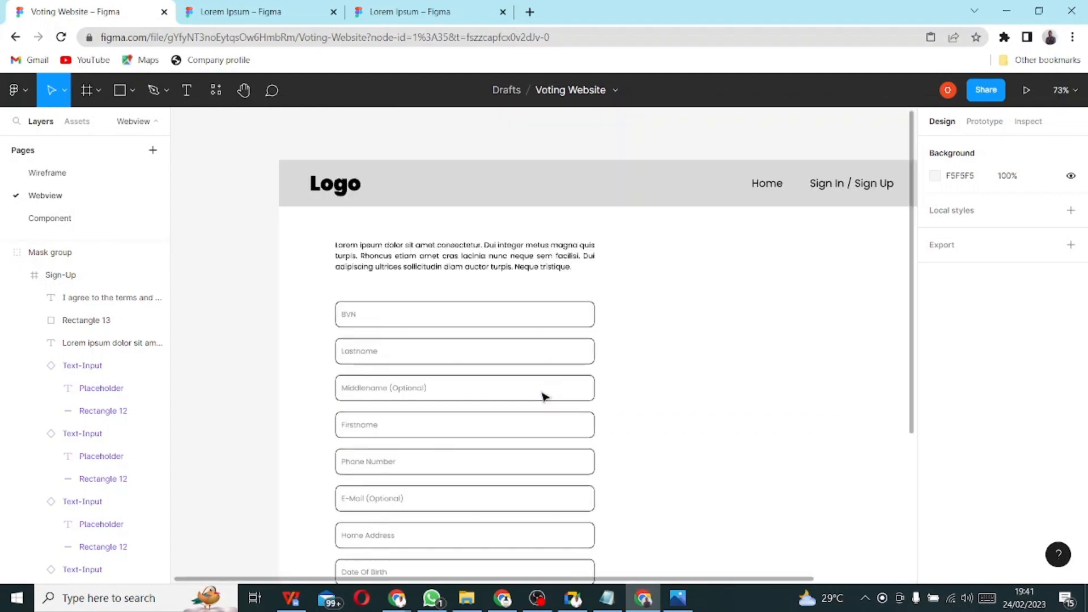
pyautogui.keyDown('ctrl'); pyautogui.scroll(2, 543, 396); pyautogui.keyUp('ctrl')
pyautogui.scroll(-2, 543, 396)
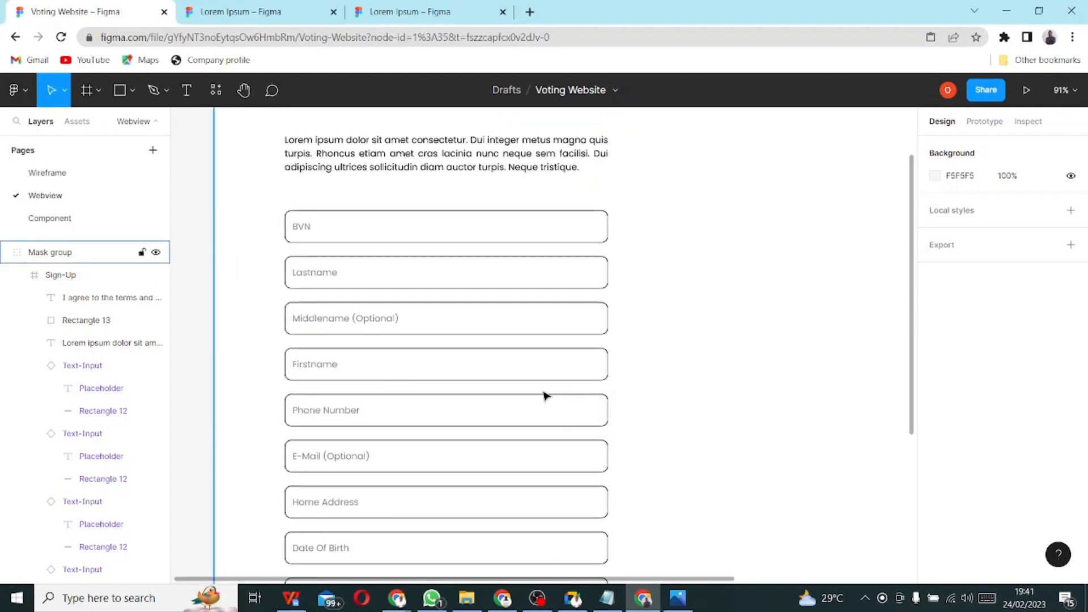
pyautogui.click(572, 598)
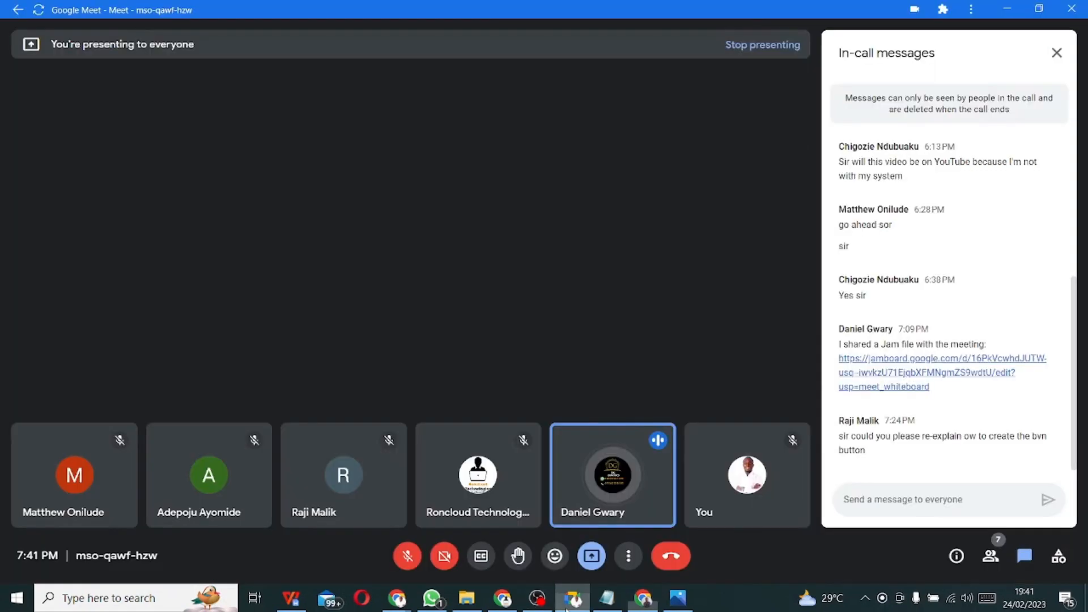
pyautogui.click(644, 598)
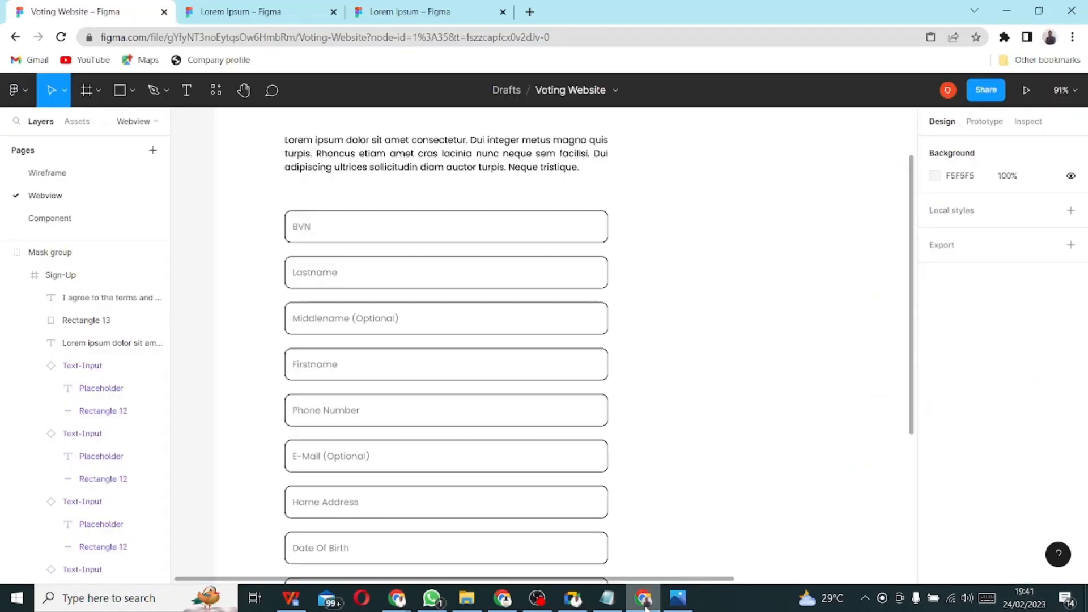
pyautogui.scroll(-1, 338, 188)
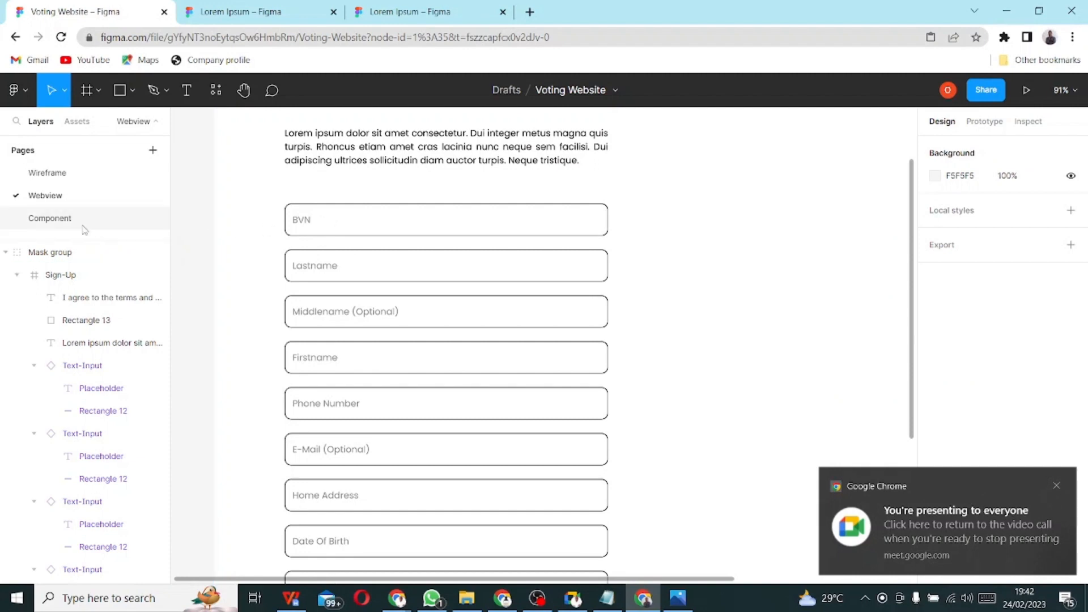
# - On the Component page, draw a grey rectangle beneath the Text-Input component
pyautogui.click(45, 226)
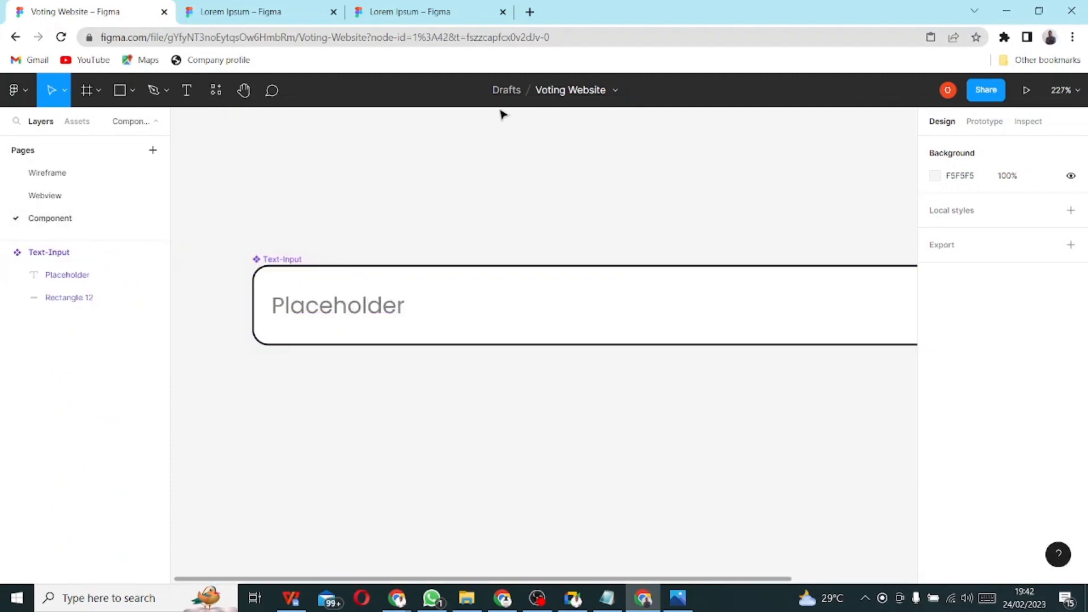
pyautogui.click(367, 305)
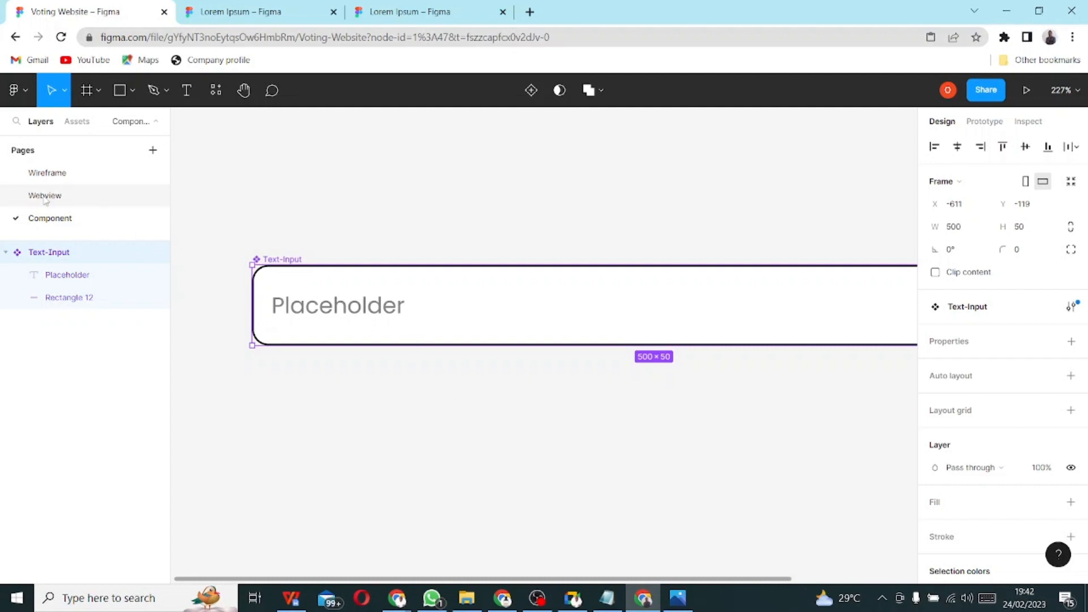
pyautogui.click(75, 201)
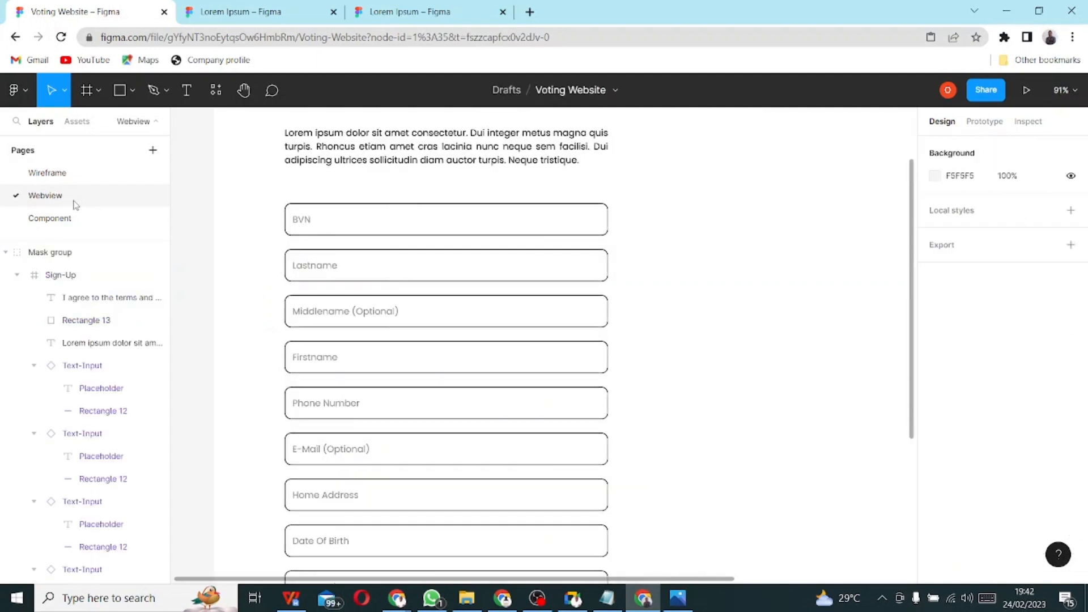
pyautogui.click(52, 219)
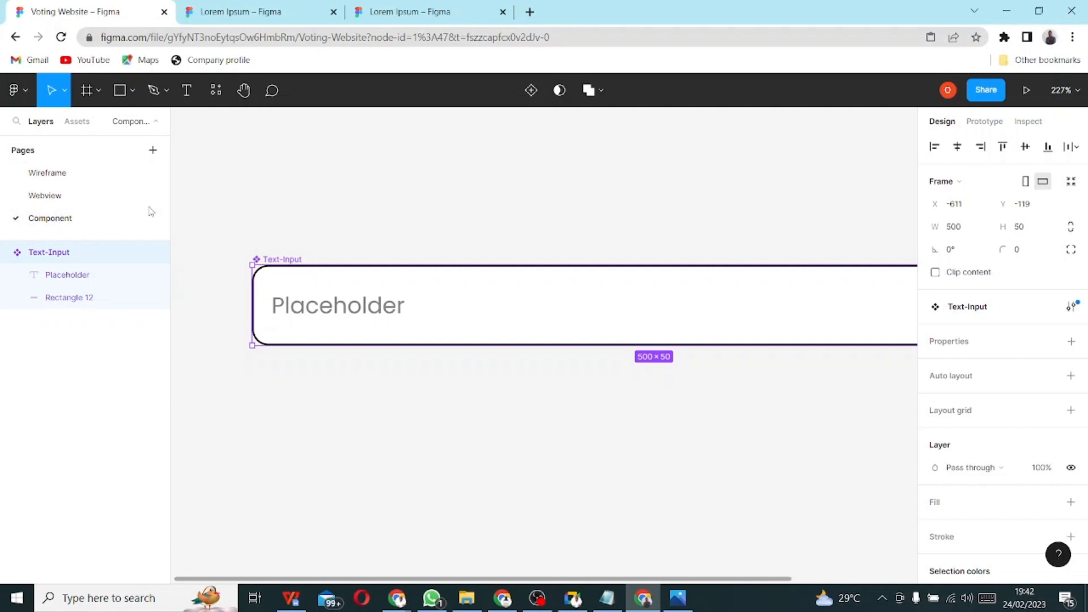
pyautogui.click(124, 97)
pyautogui.keyDown('ctrl'); pyautogui.scroll(-5, 498, 403); pyautogui.keyUp('ctrl')
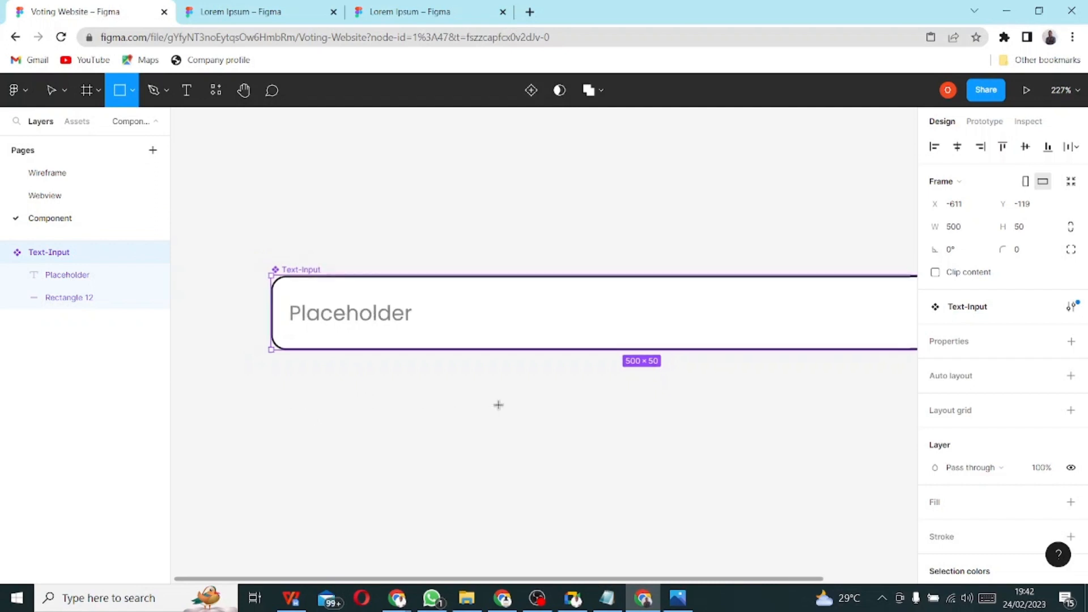
pyautogui.moveTo(342, 399); pyautogui.dragTo(864, 448)
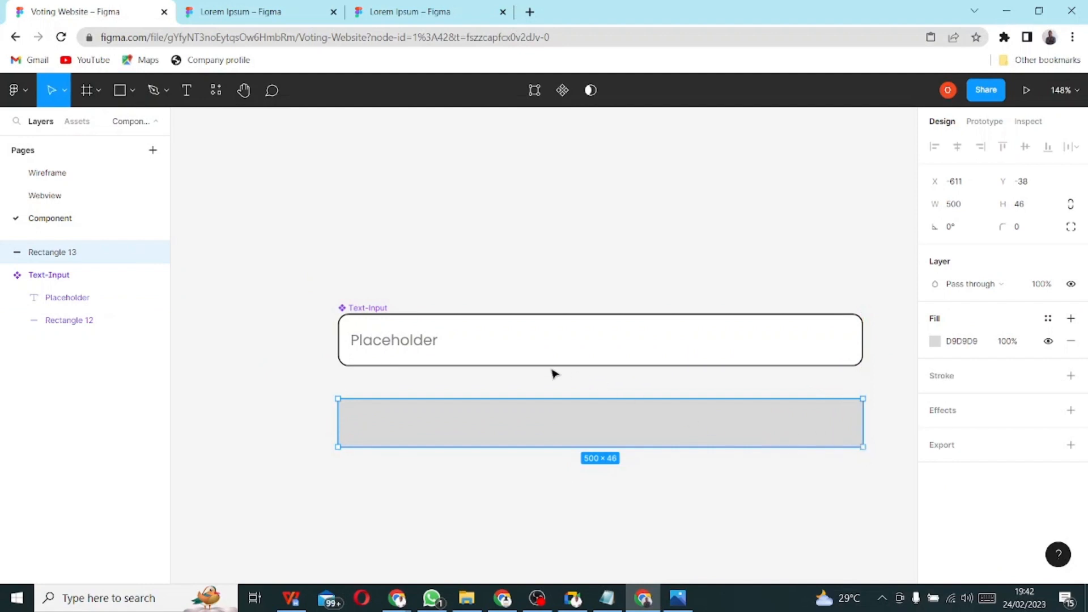
# - Make Rectangle 13 500×50 with corner radius 10 and add a black stroke
pyautogui.click(480, 339)
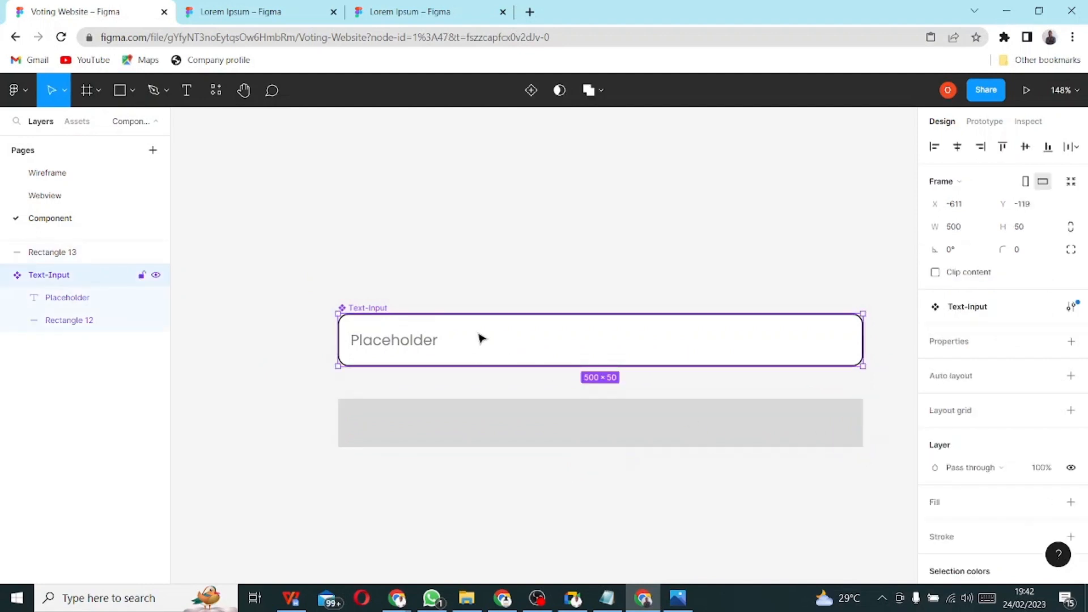
pyautogui.click(537, 432)
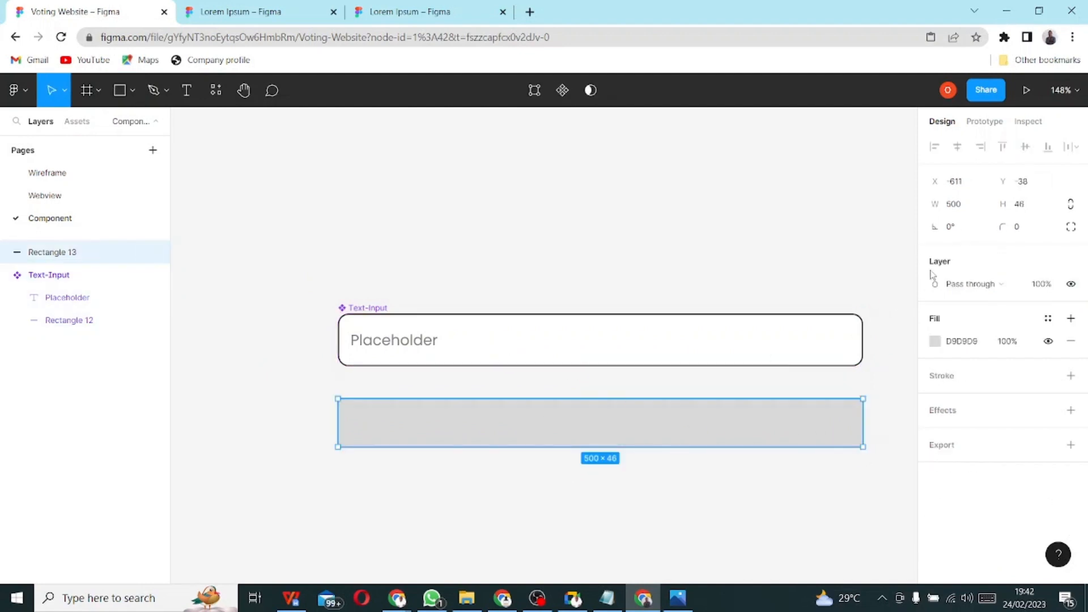
pyautogui.click(1018, 206)
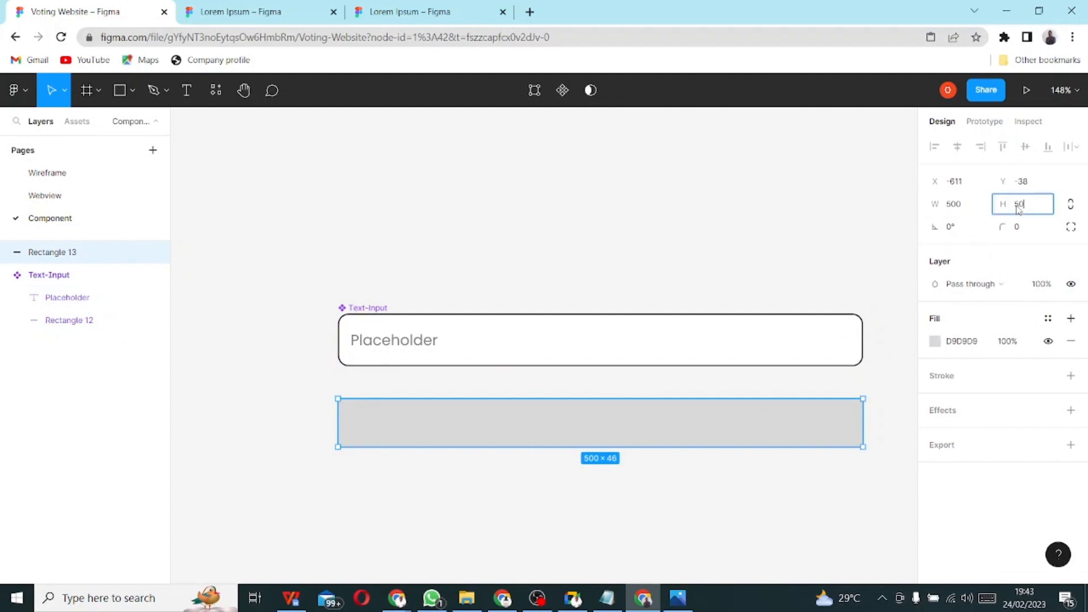
pyautogui.click(1017, 234)
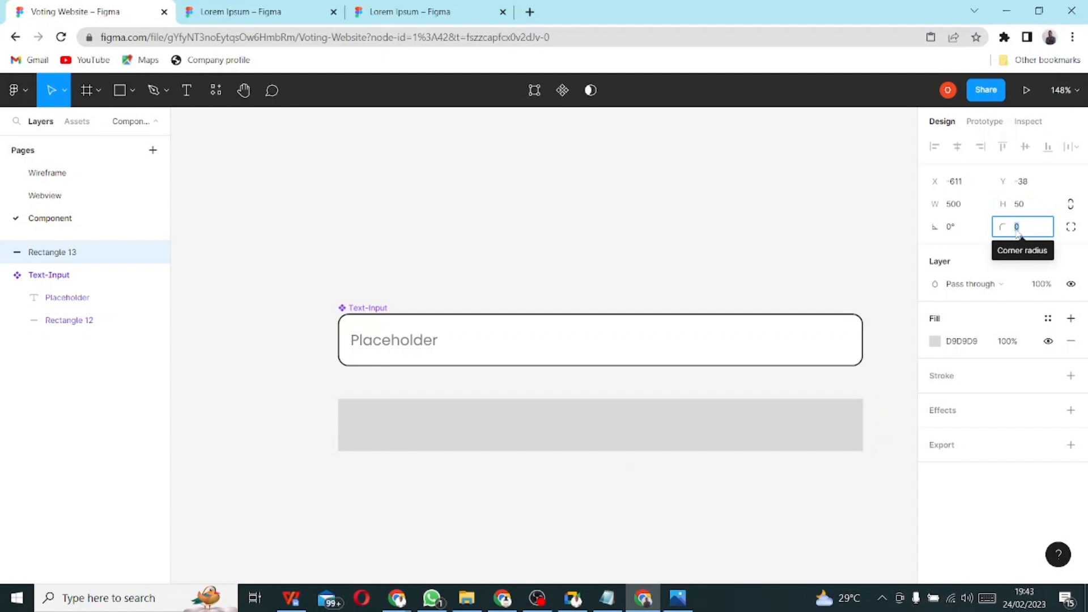
pyautogui.write('10')
pyautogui.press('Return')
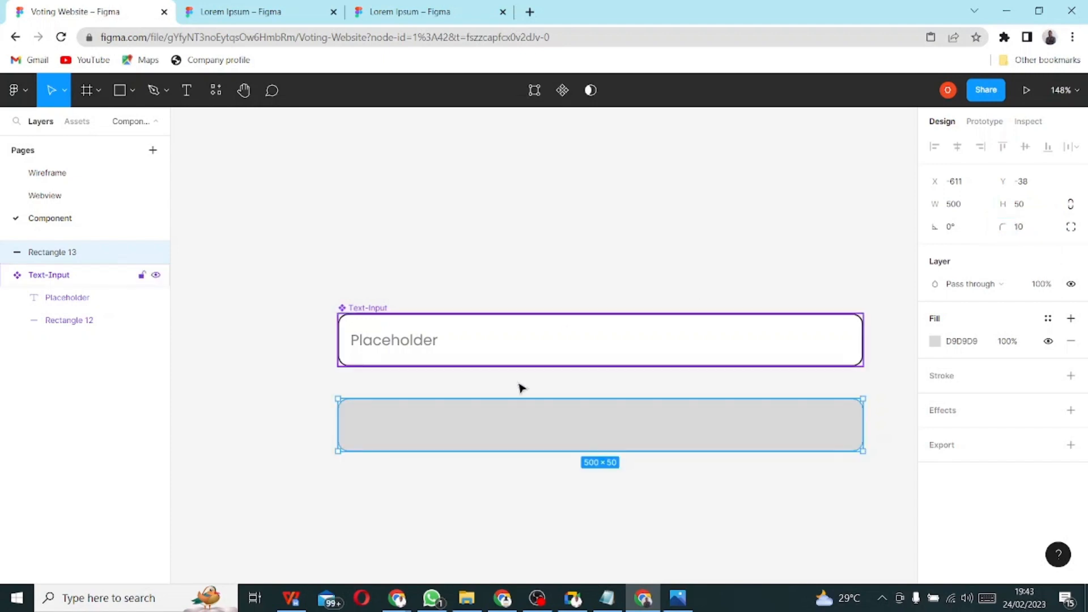
pyautogui.click(445, 498)
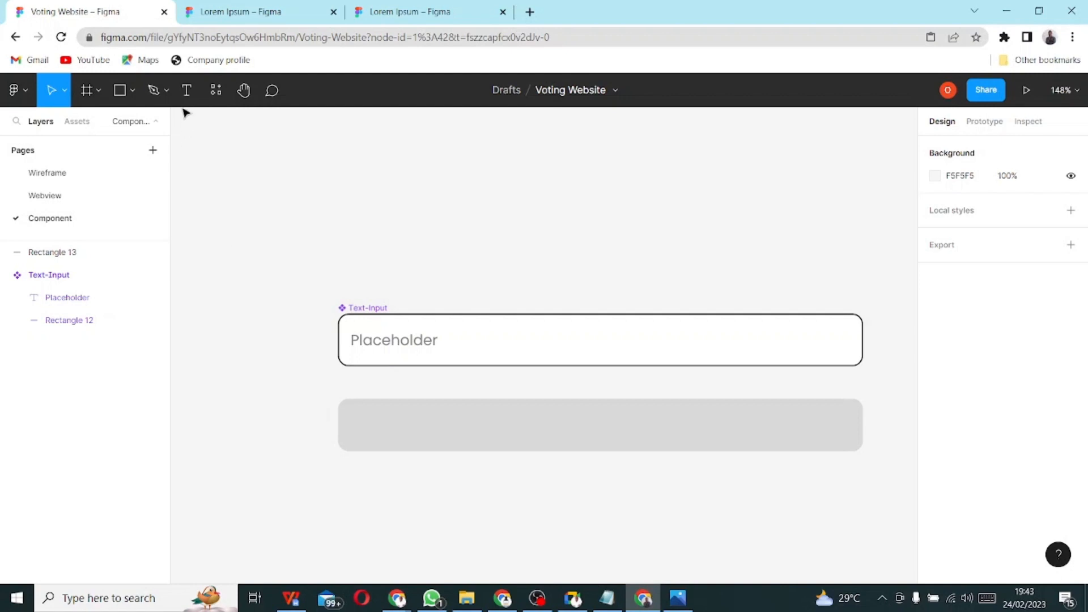
pyautogui.click(536, 435)
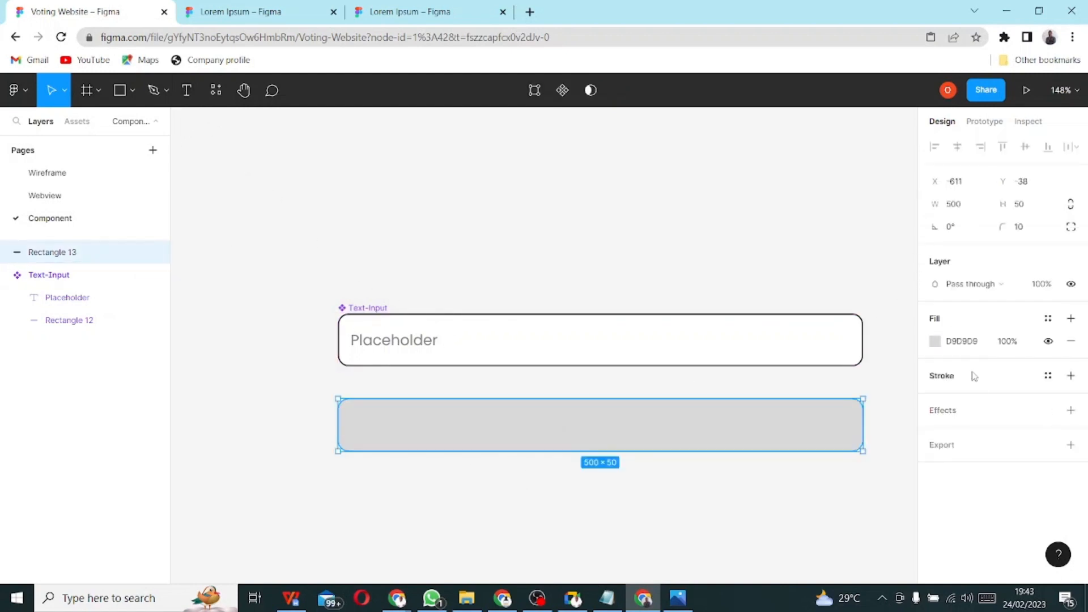
pyautogui.click(1071, 376)
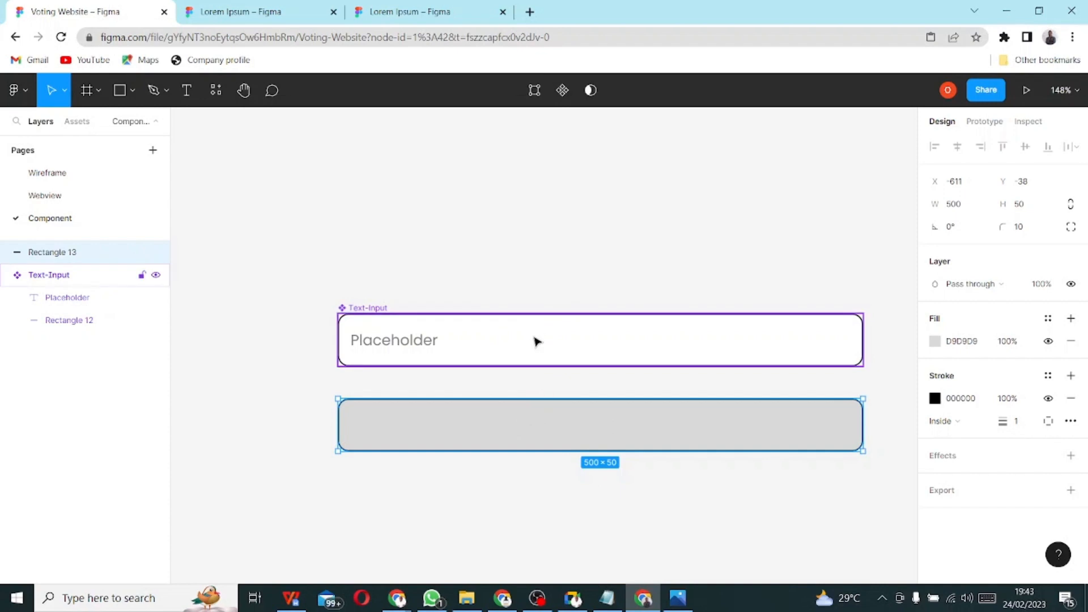
# - Add a 'Submit' text label inside the gray button rectangle and roughly centre it
pyautogui.click(190, 92)
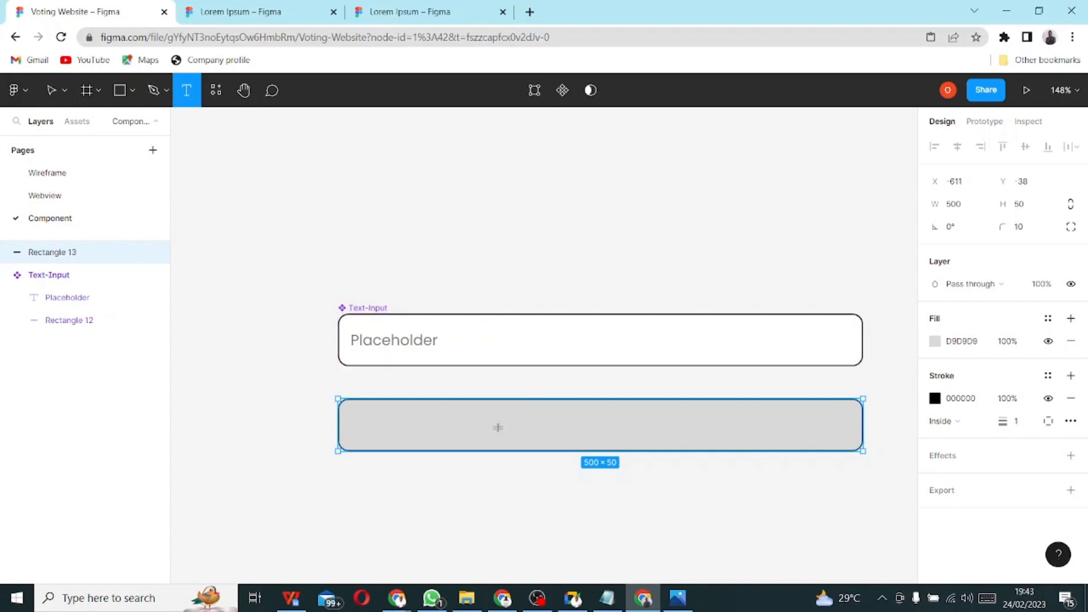
pyautogui.click(593, 428)
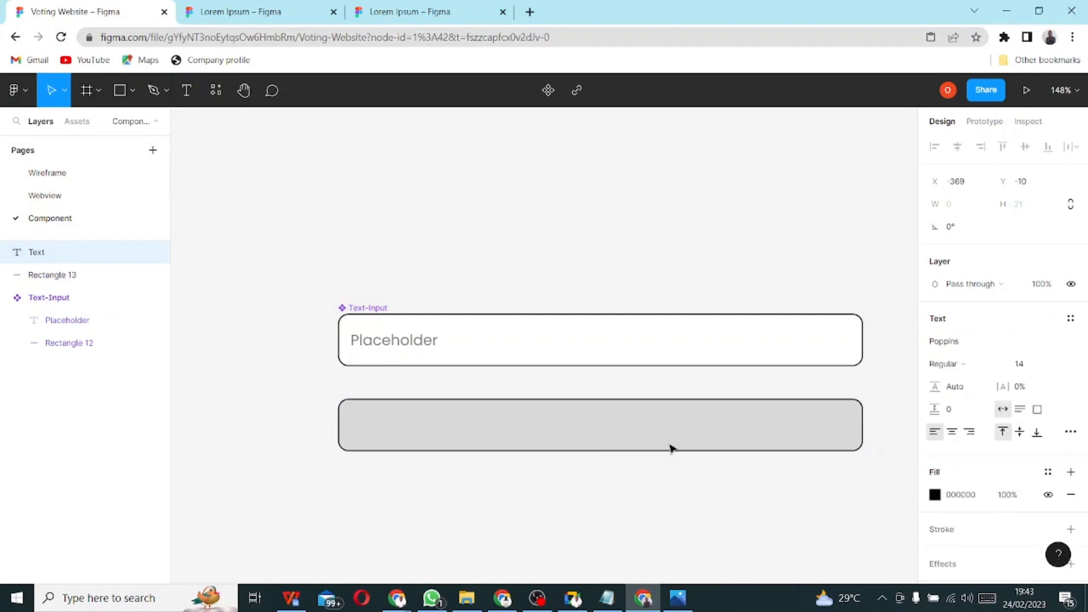
pyautogui.write('Submit')
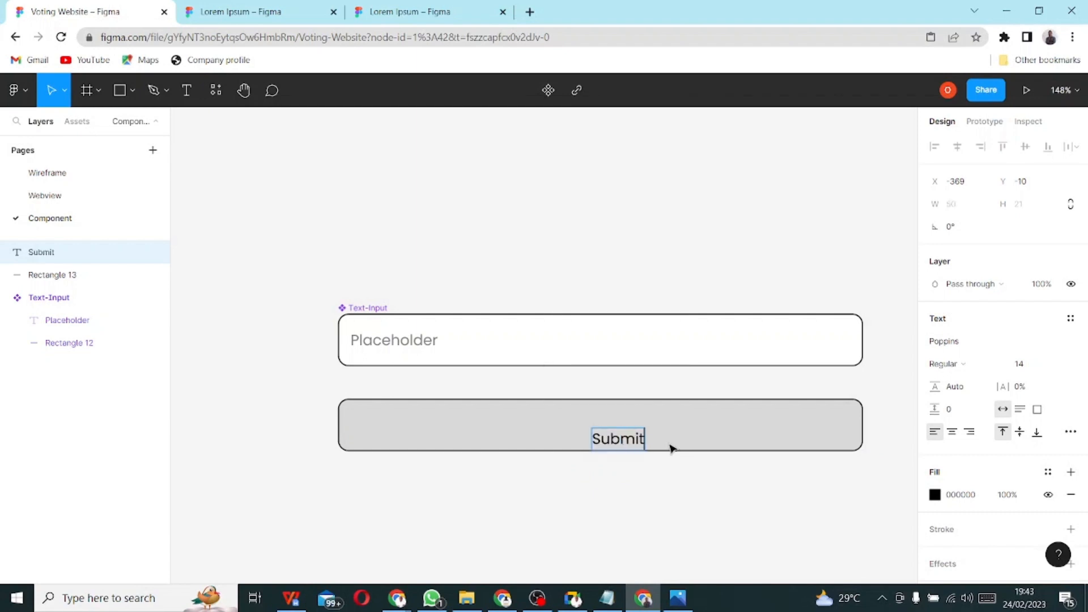
pyautogui.click(633, 501)
pyautogui.click(623, 448)
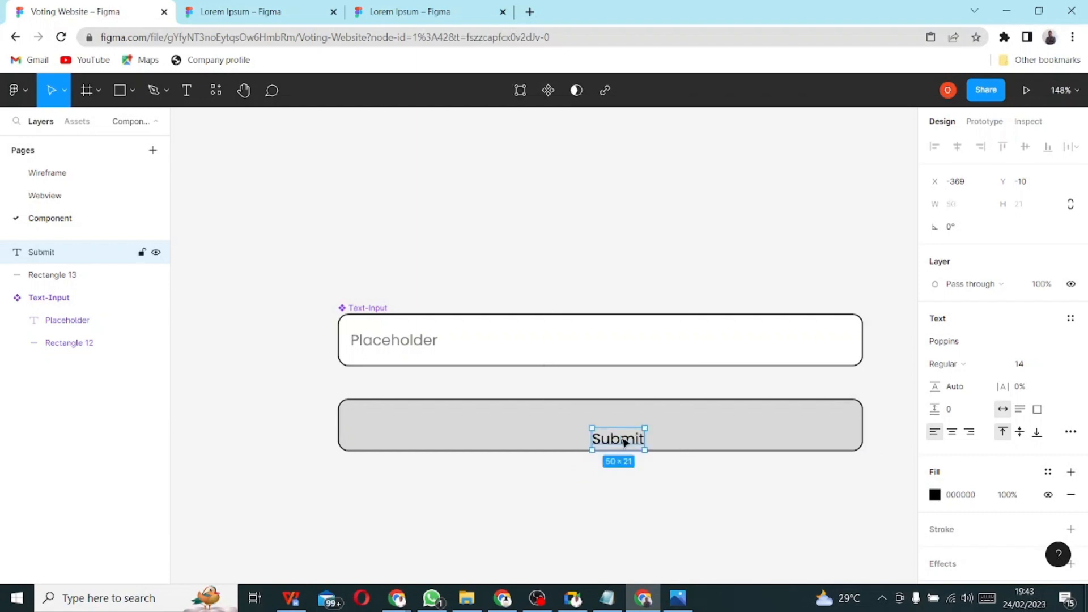
pyautogui.moveTo(621, 441); pyautogui.dragTo(601, 434)
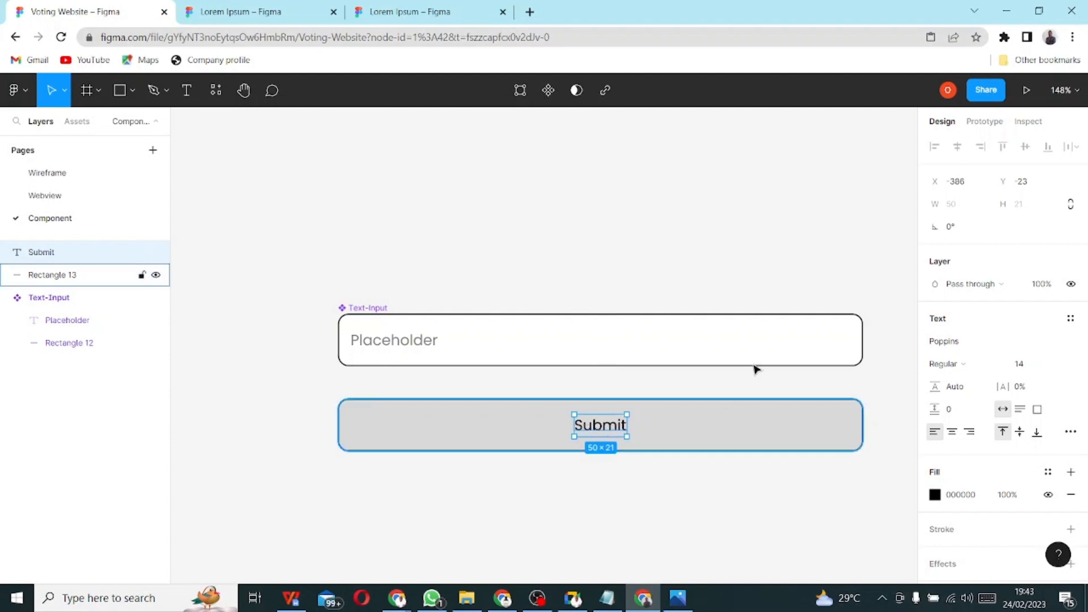
# - Make Submit bold at size 16, nudge it up, and select it with Rectangle 13
pyautogui.click(967, 366)
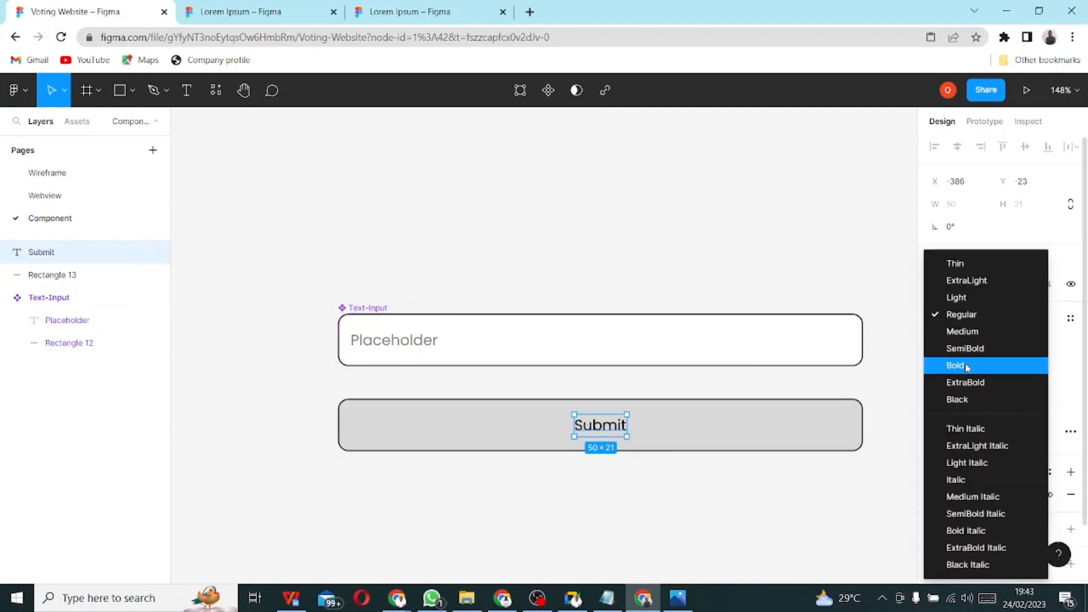
pyautogui.click(968, 366)
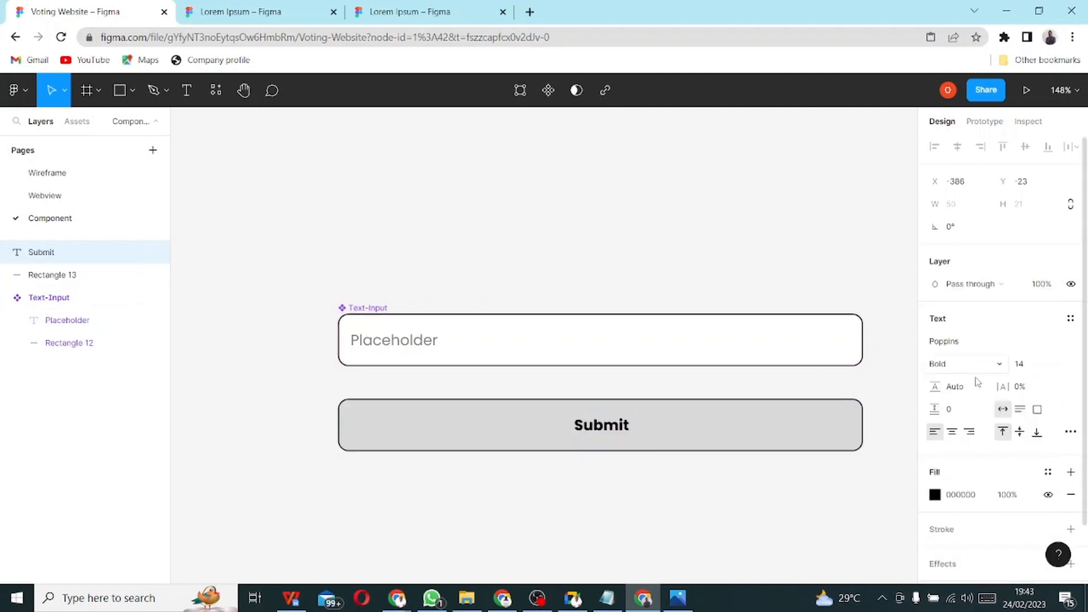
pyautogui.click(1031, 368)
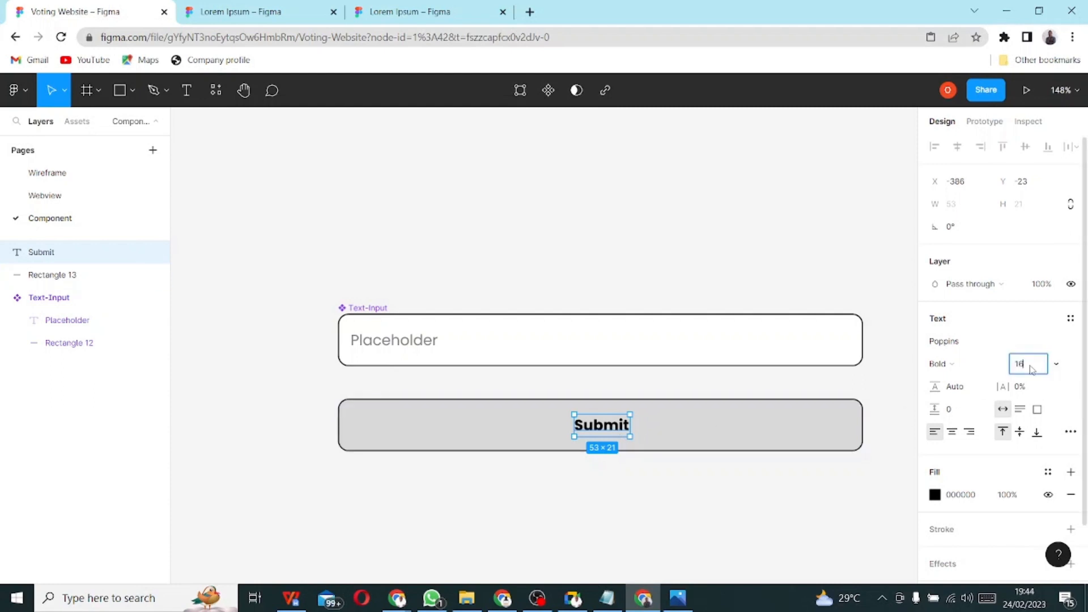
pyautogui.write('16')
pyautogui.press('Return')
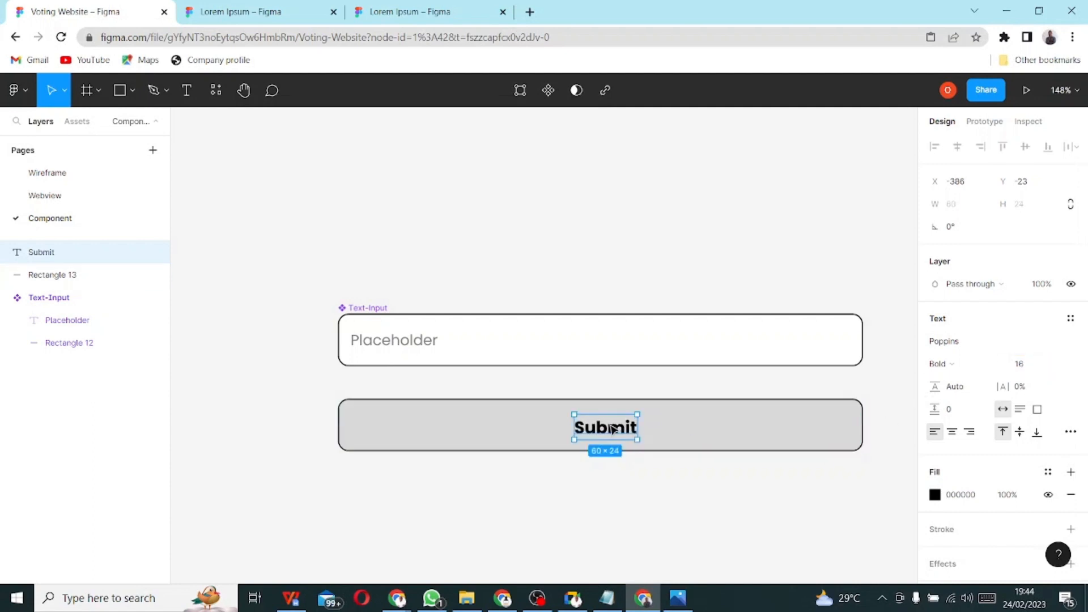
pyautogui.moveTo(593, 430)
pyautogui.mouseDown()
pyautogui.moveTo(617, 429)
pyautogui.moveTo(578, 429)
pyautogui.moveTo(592, 430)
pyautogui.mouseUp()
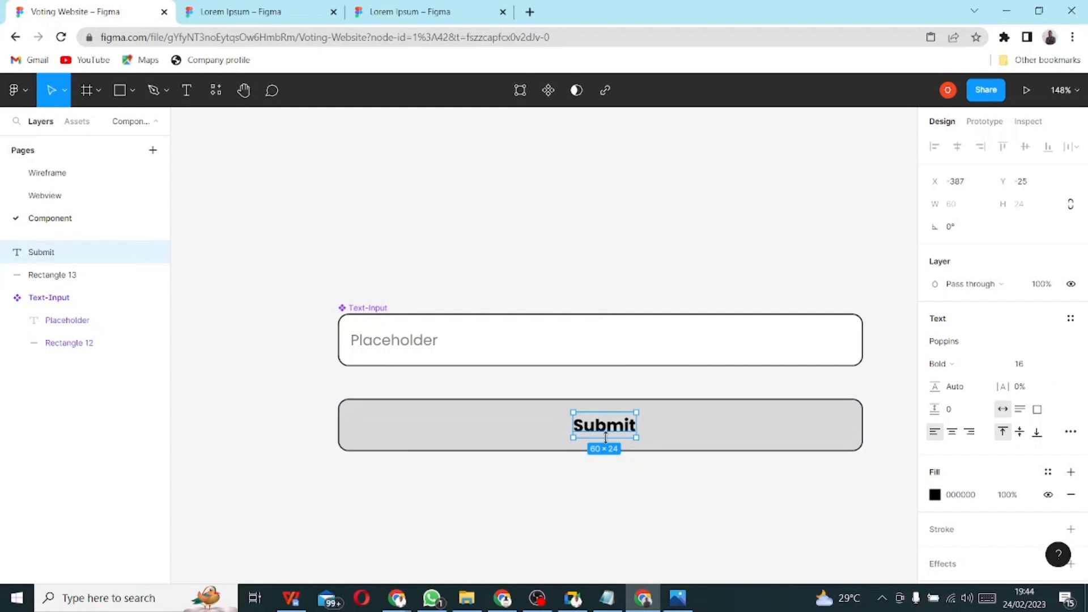
pyautogui.keyDown('shift'); pyautogui.click(747, 435); pyautogui.keyUp('shift')
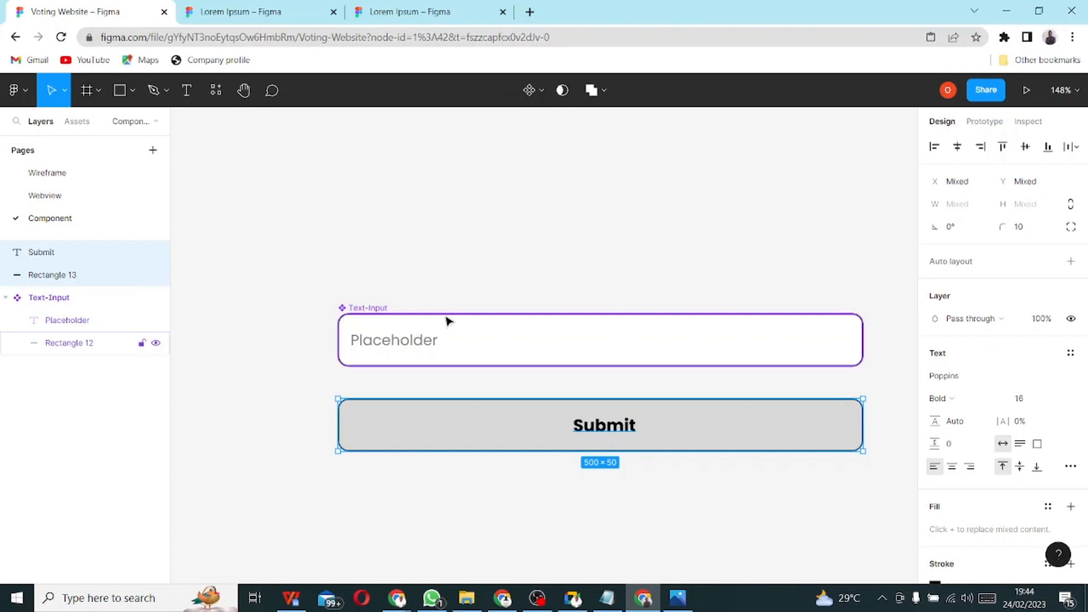
# - Centre the Submit label horizontally and group it with the rectangle as 'Button'
pyautogui.click(958, 148)
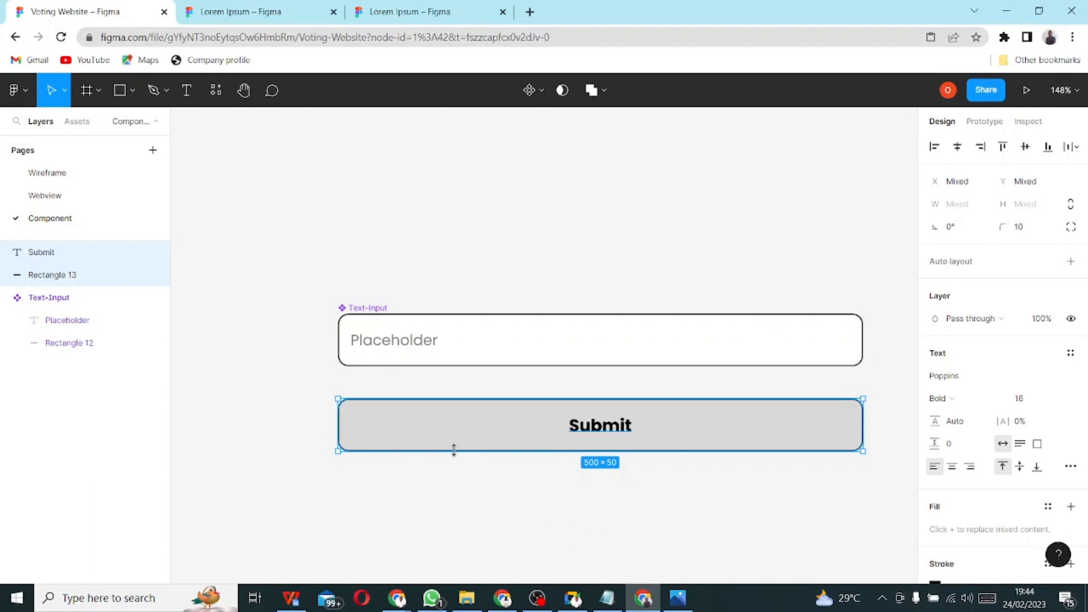
pyautogui.hotkey('ctrl', 'g')
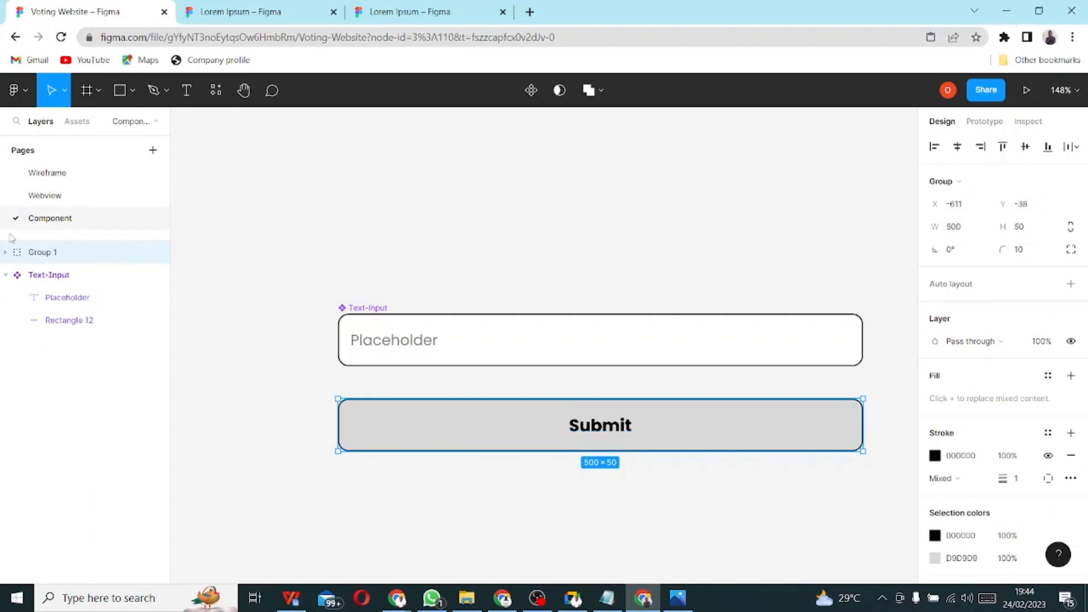
pyautogui.doubleClick(44, 254)
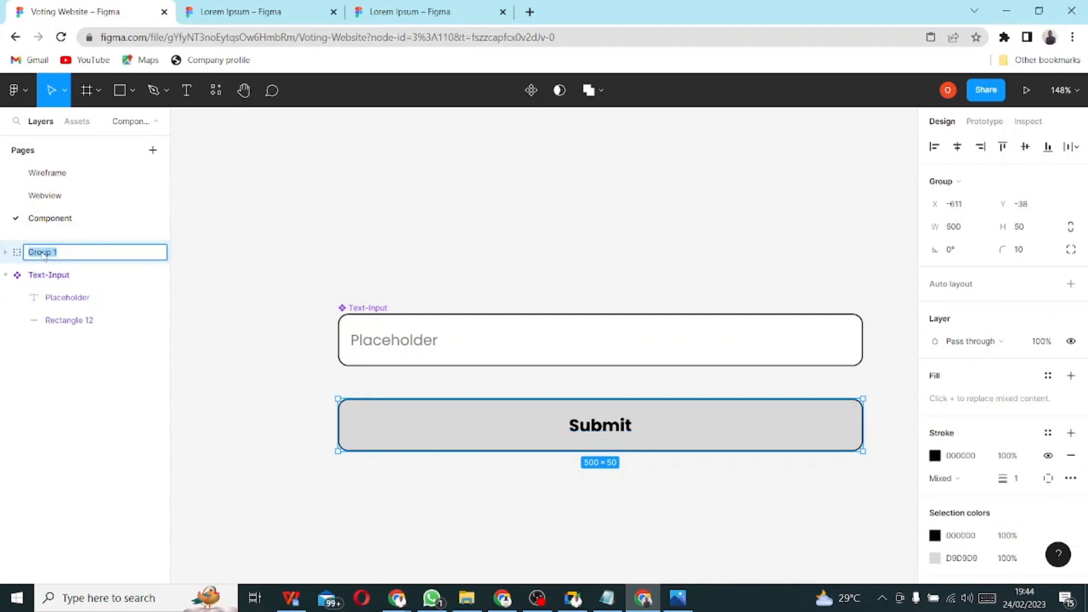
pyautogui.write('Button')
pyautogui.press('Return')
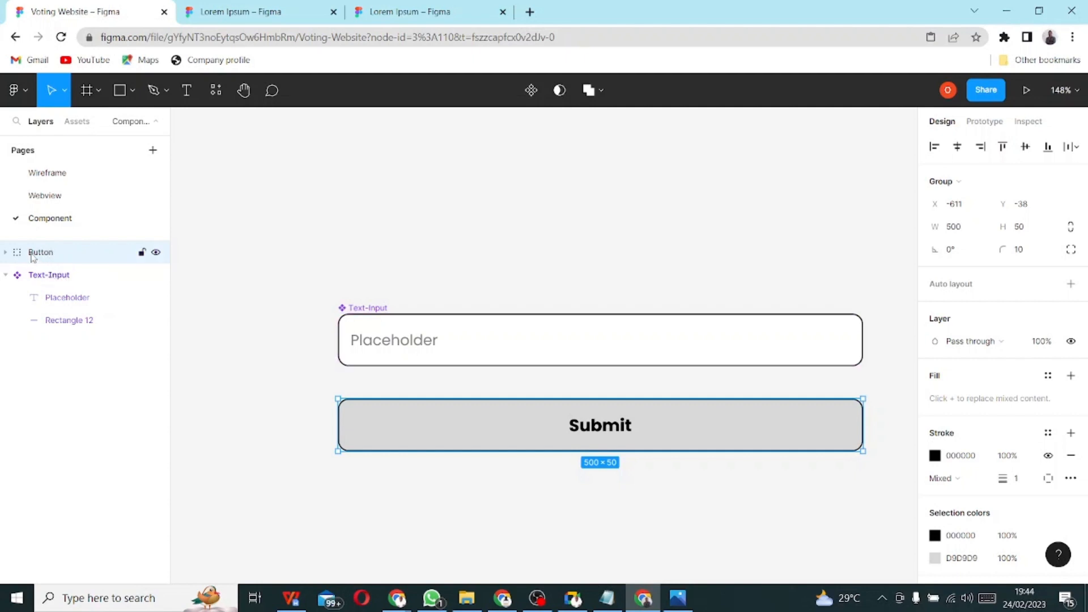
# - Turn the Button group into a component and go to the Webview page
pyautogui.click(5, 275)
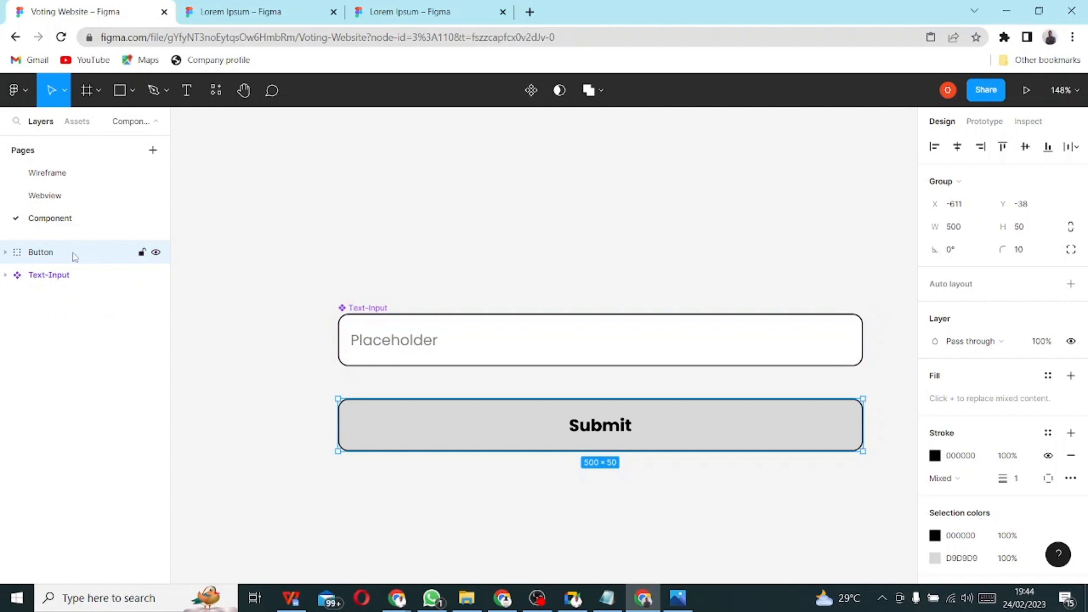
pyautogui.click(5, 253)
pyautogui.click(5, 254)
pyautogui.click(525, 94)
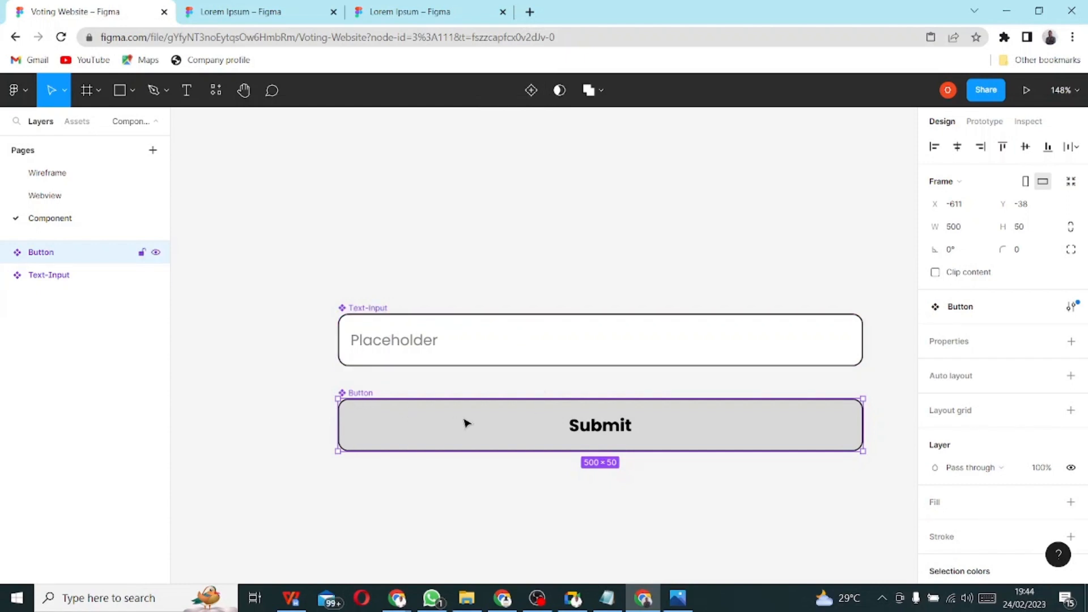
pyautogui.click(52, 202)
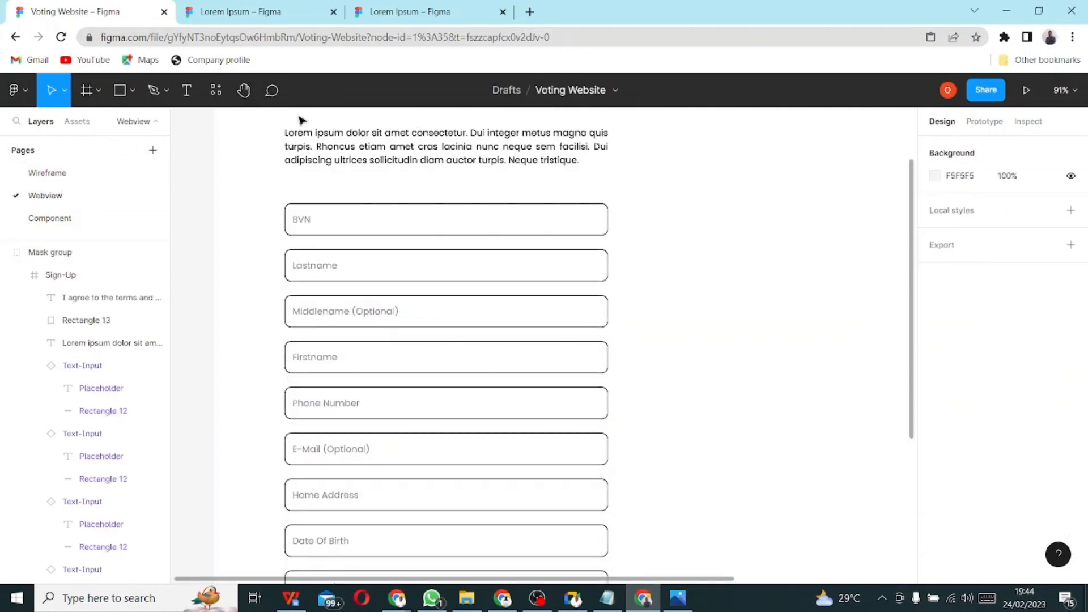
# - Place a Button instance from local components below the terms checkbox in the Sign-Up form
pyautogui.click(221, 100)
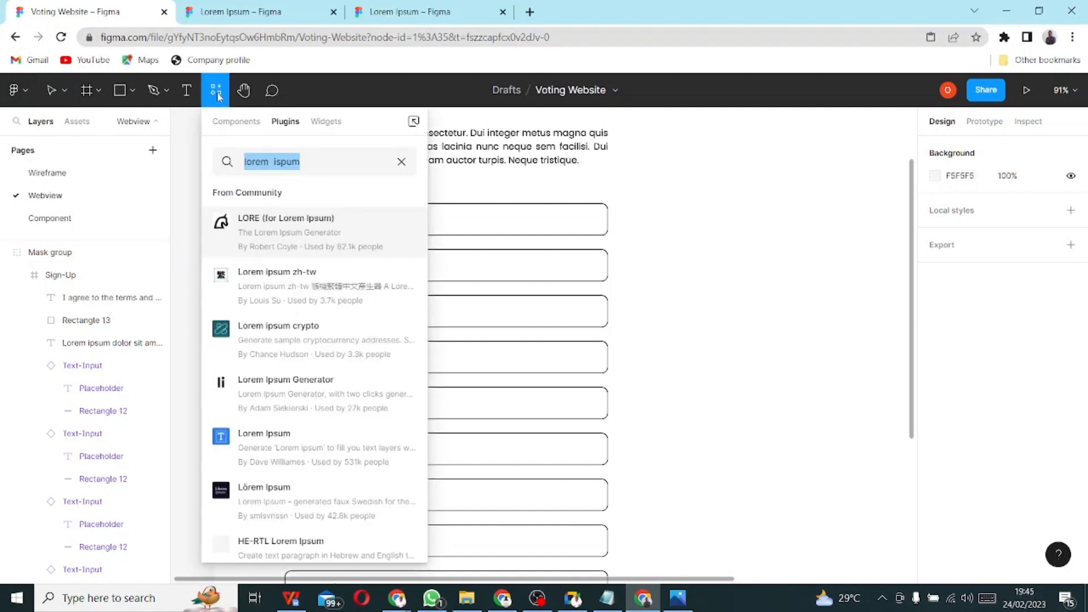
pyautogui.click(229, 123)
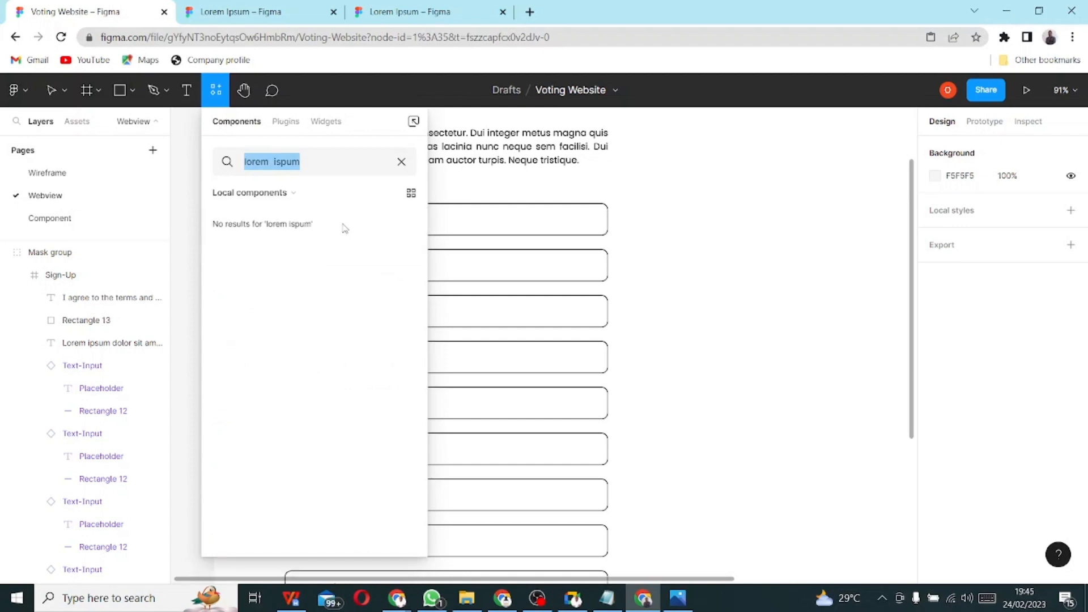
pyautogui.click(286, 194)
pyautogui.click(284, 194)
pyautogui.click(78, 123)
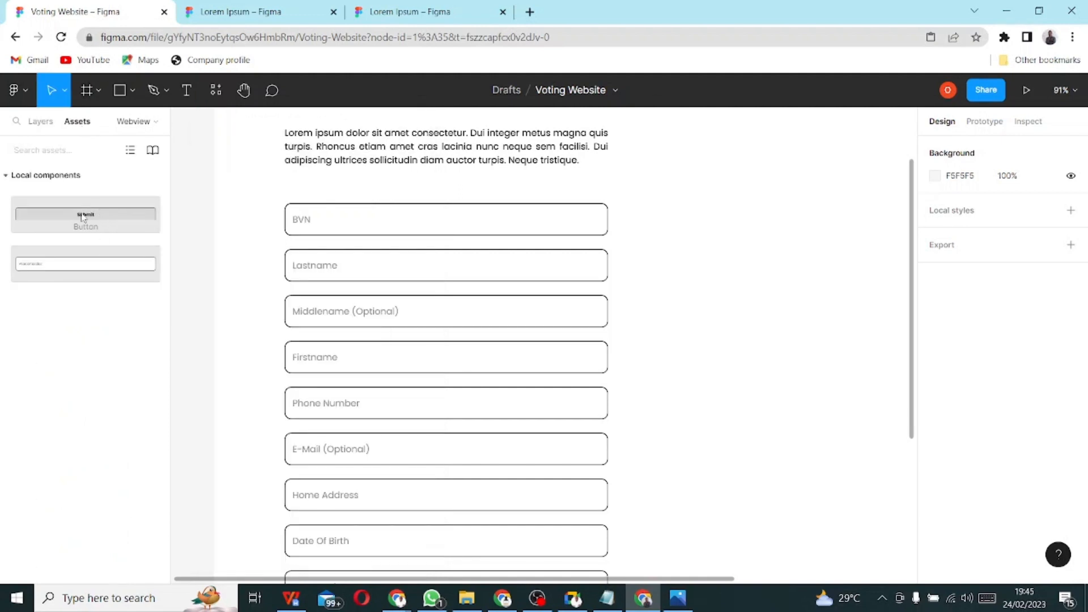
pyautogui.moveTo(83, 216); pyautogui.dragTo(796, 337)
pyautogui.scroll(-5, 715, 330)
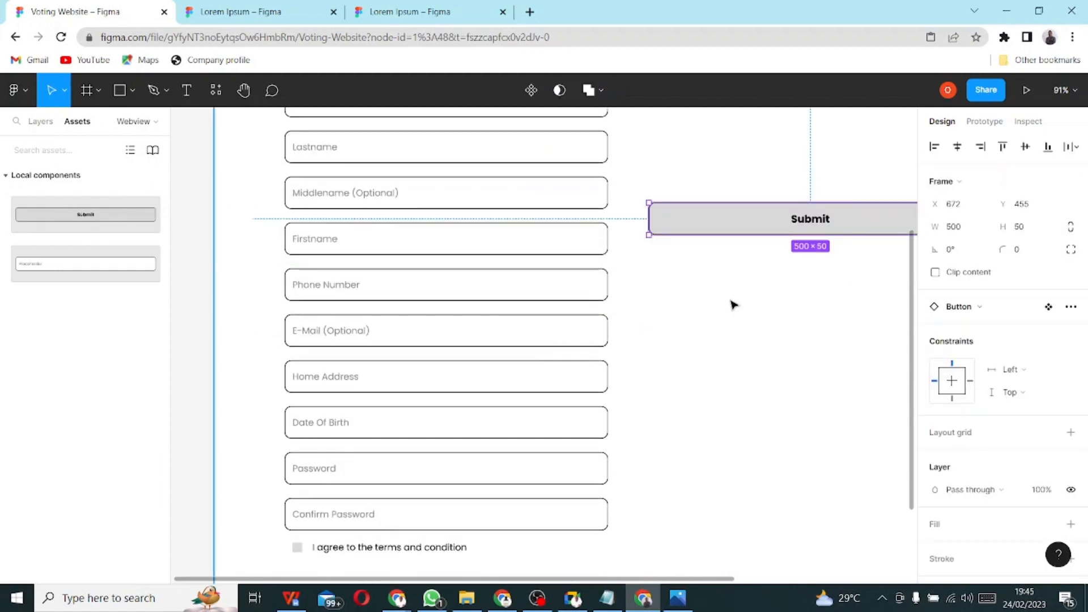
pyautogui.scroll(3, 761, 250)
pyautogui.moveTo(788, 235); pyautogui.dragTo(457, 518)
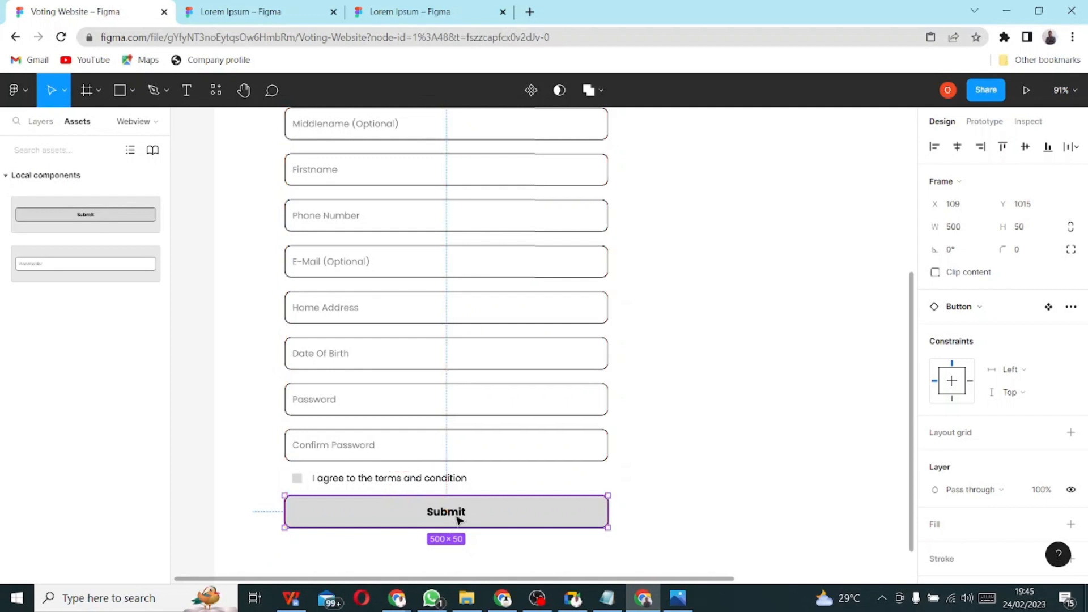
pyautogui.press('Escape')
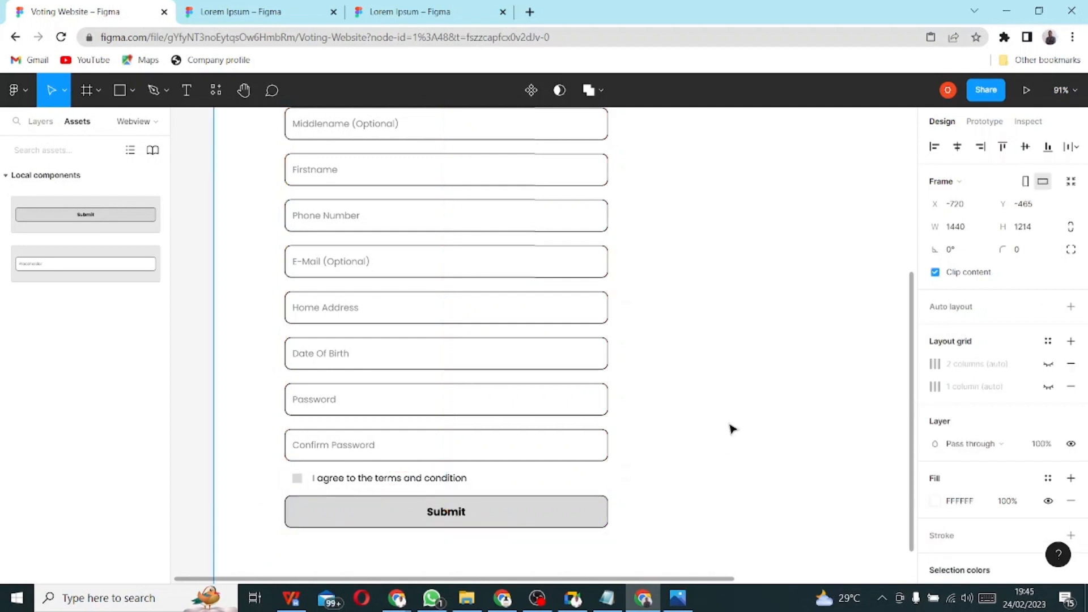
# - Zoom out to view the whole Sign-Up frame and return to the Layers list
pyautogui.scroll(-5, 662, 356)
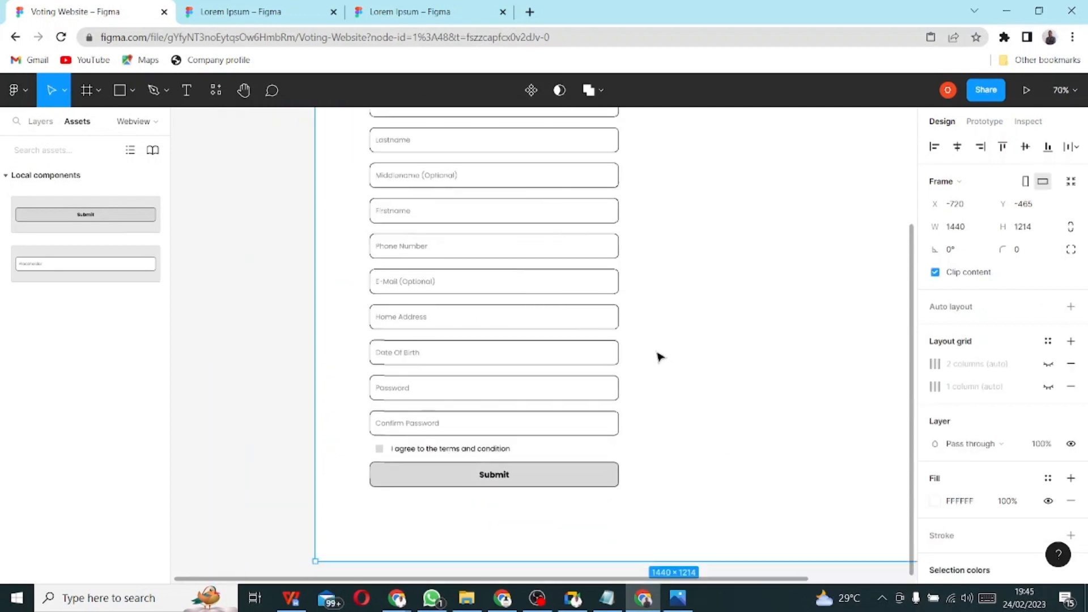
pyautogui.scroll(-4, 660, 356)
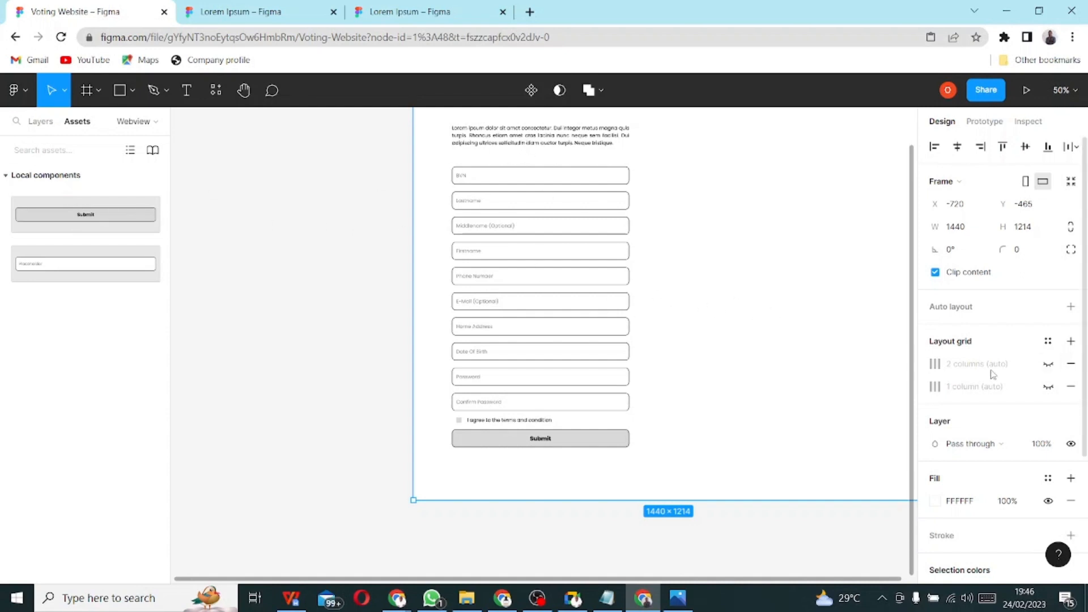
pyautogui.scroll(2, 306, 275)
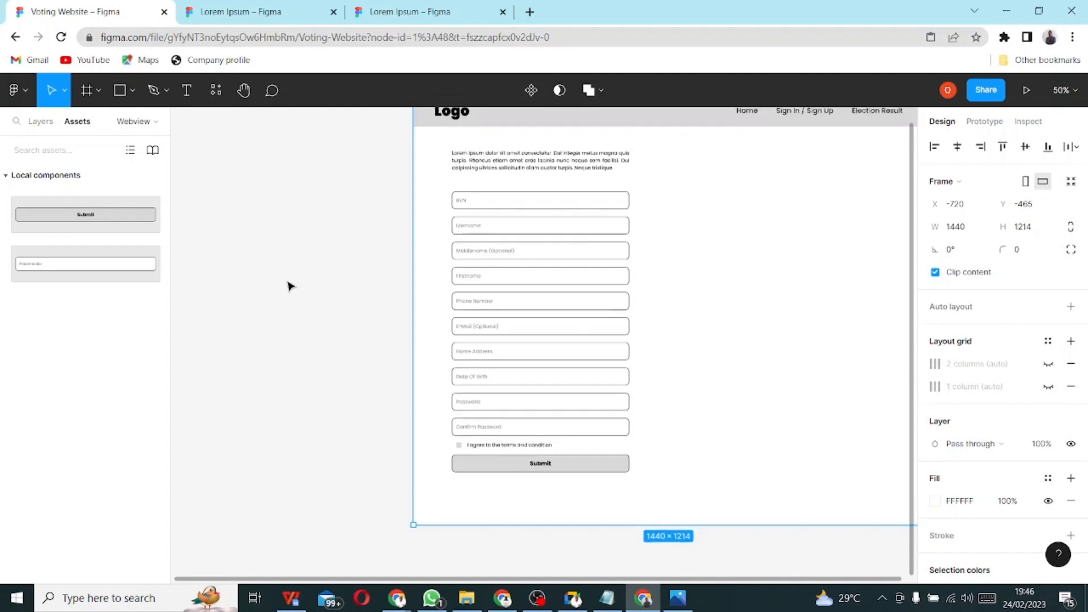
pyautogui.click(40, 122)
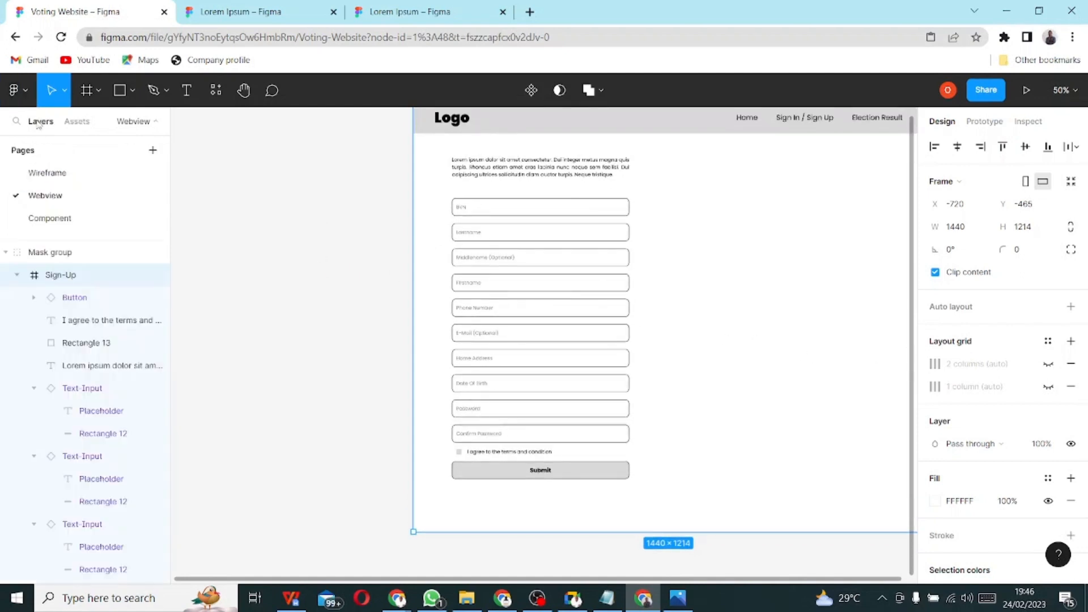
# - Select the Sign-Up frame and show its '2 columns (auto)' layout grid
pyautogui.click(58, 262)
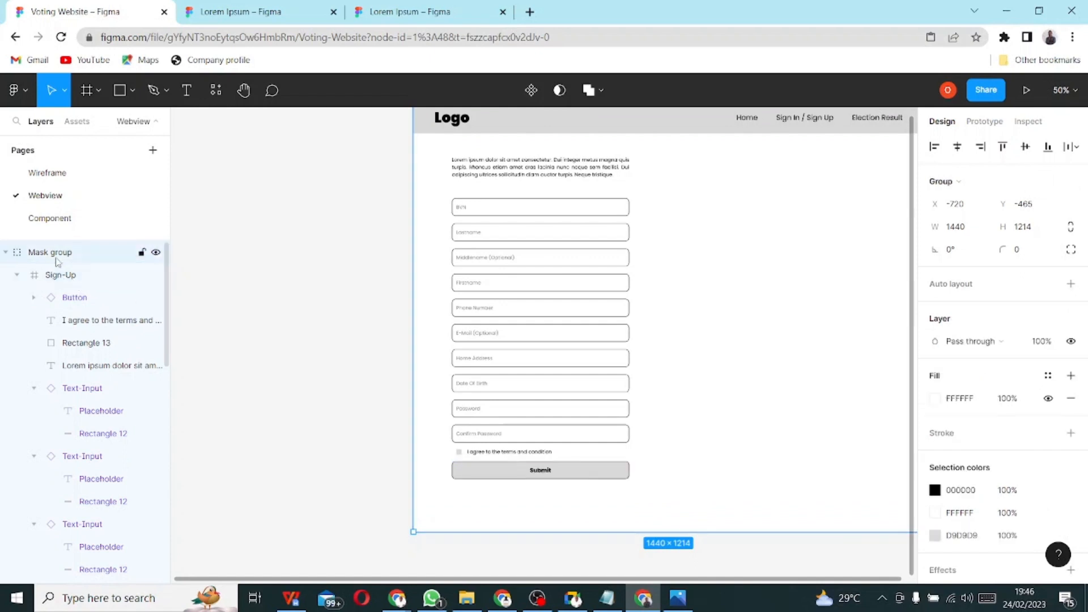
pyautogui.click(63, 278)
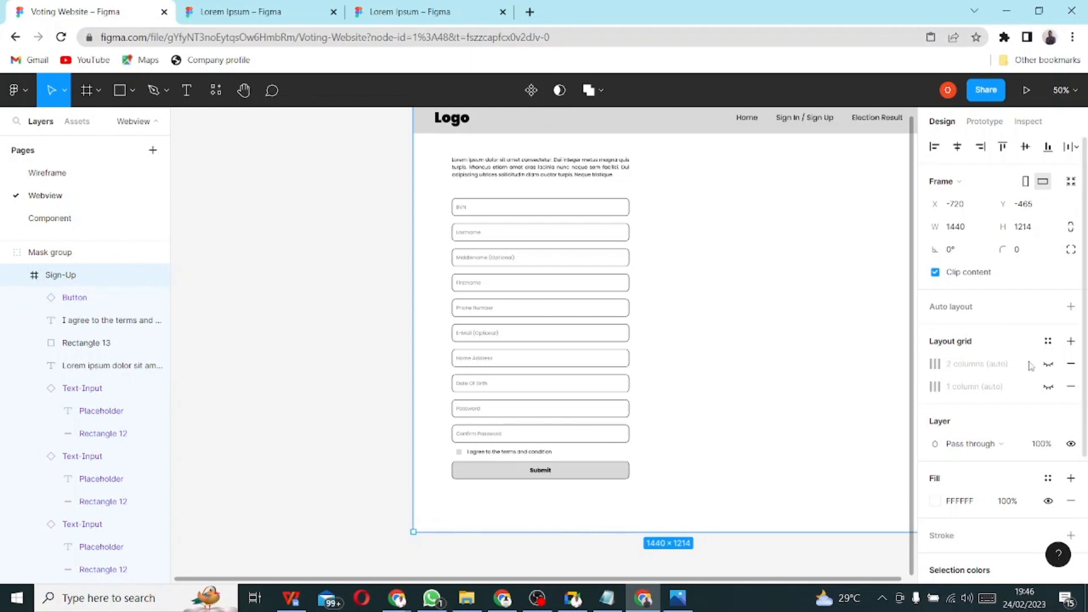
pyautogui.click(1049, 365)
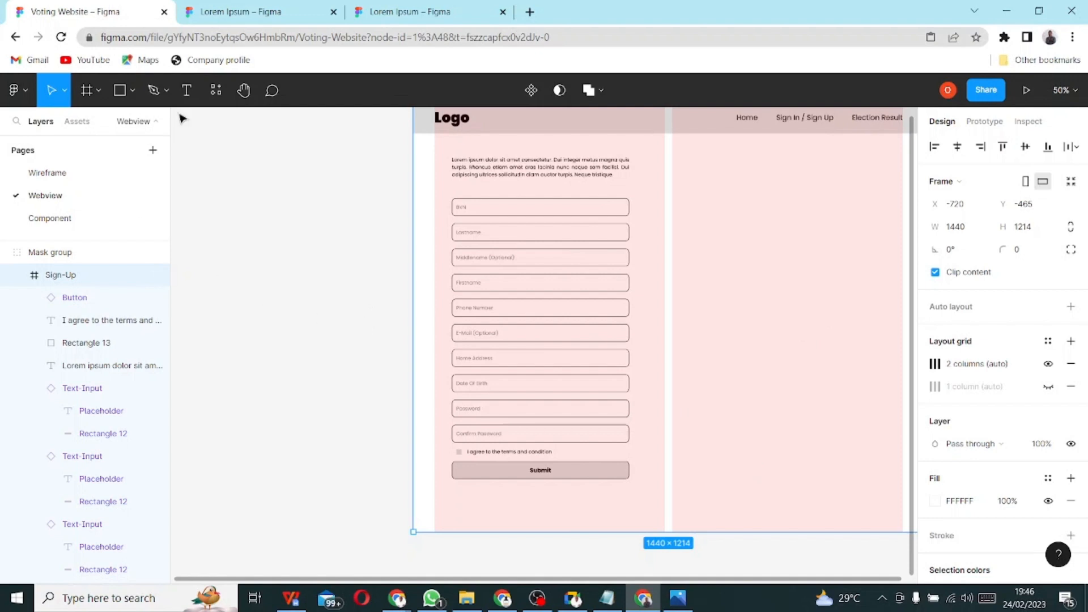
pyautogui.click(121, 92)
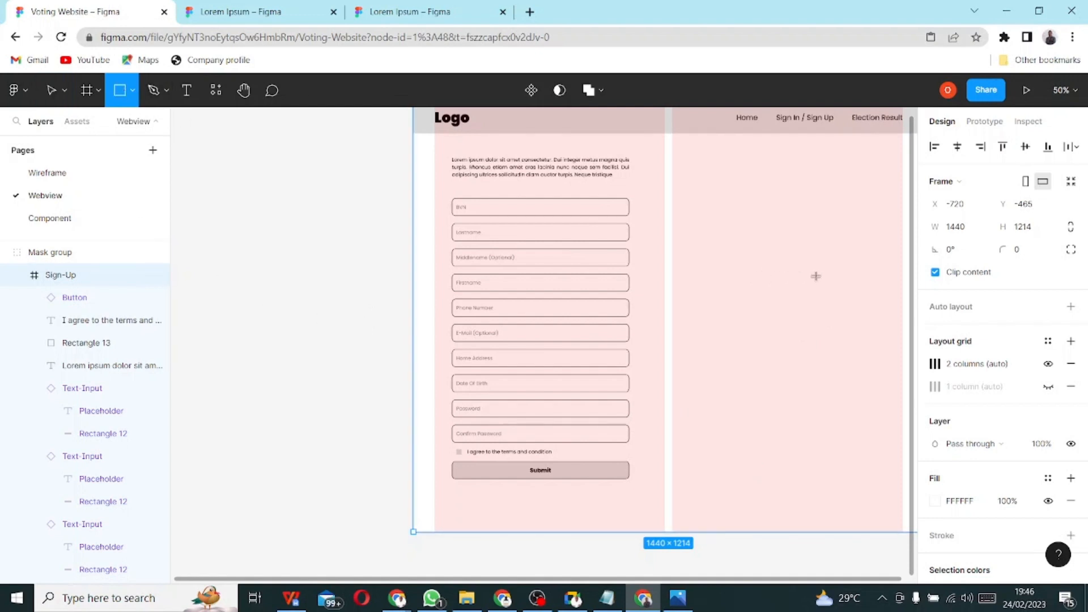
# - Draw a 500×500 gray square, Rectangle 14, in the right column beside the form
pyautogui.moveTo(738, 242)
pyautogui.mouseDown()
pyautogui.moveTo(842, 354)
pyautogui.moveTo(853, 407)
pyautogui.moveTo(849, 391)
pyautogui.mouseUp()
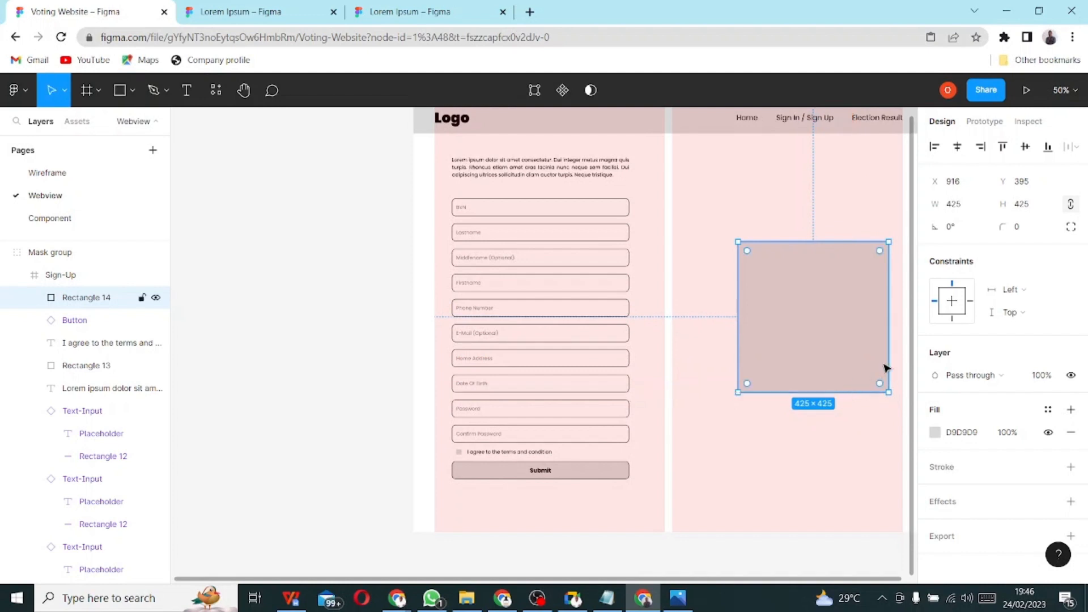
pyautogui.click(955, 207)
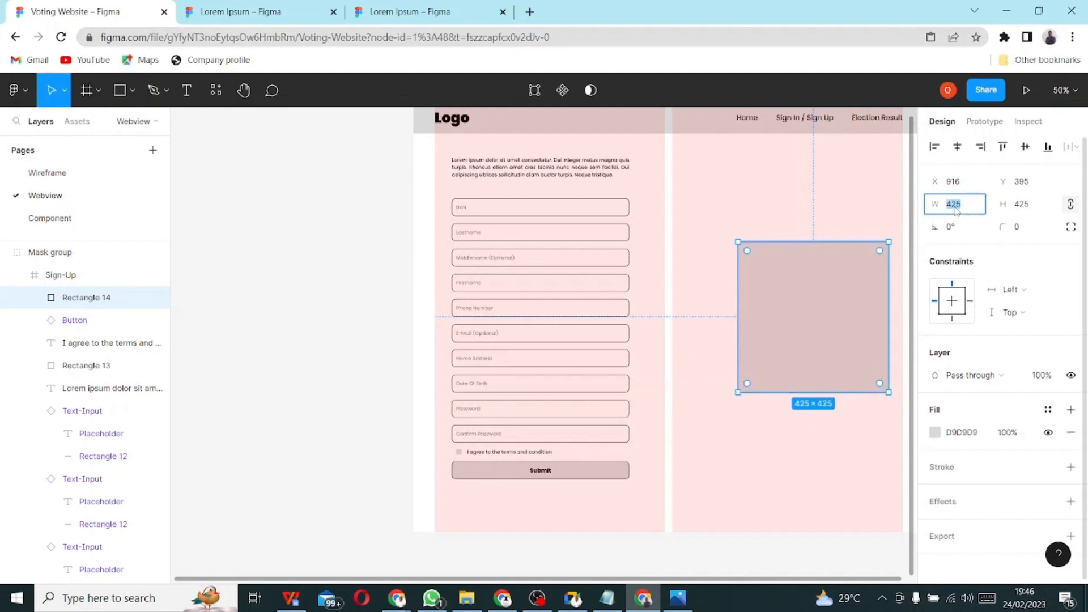
pyautogui.write('500')
pyautogui.press('Return')
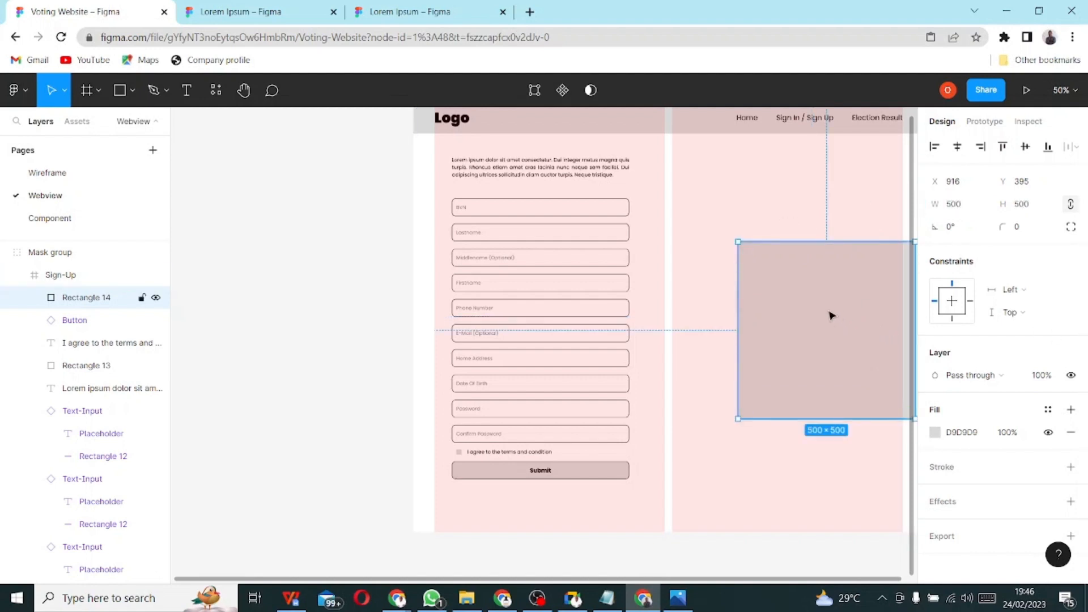
pyautogui.moveTo(831, 314); pyautogui.dragTo(807, 313)
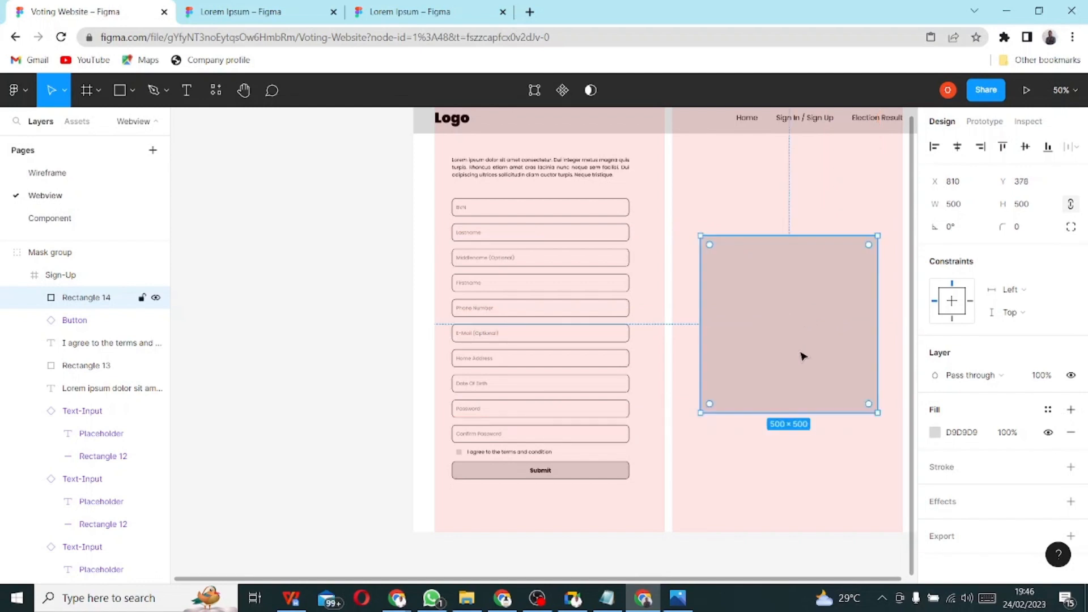
pyautogui.click(335, 245)
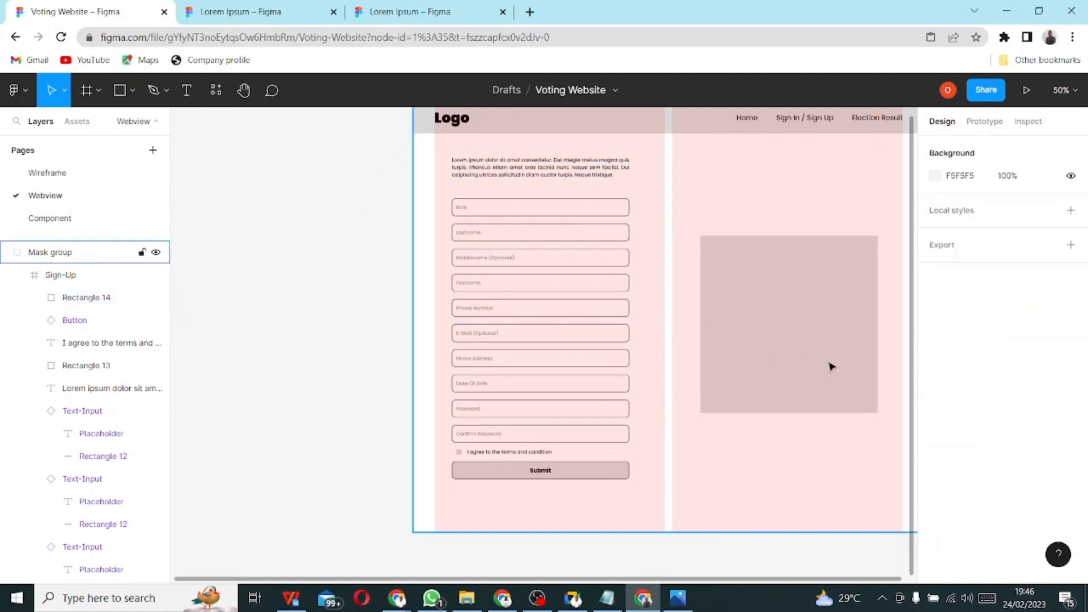
# - Type 'LOGO' inside the gray box and centre it horizontally within the box
pyautogui.click(186, 90)
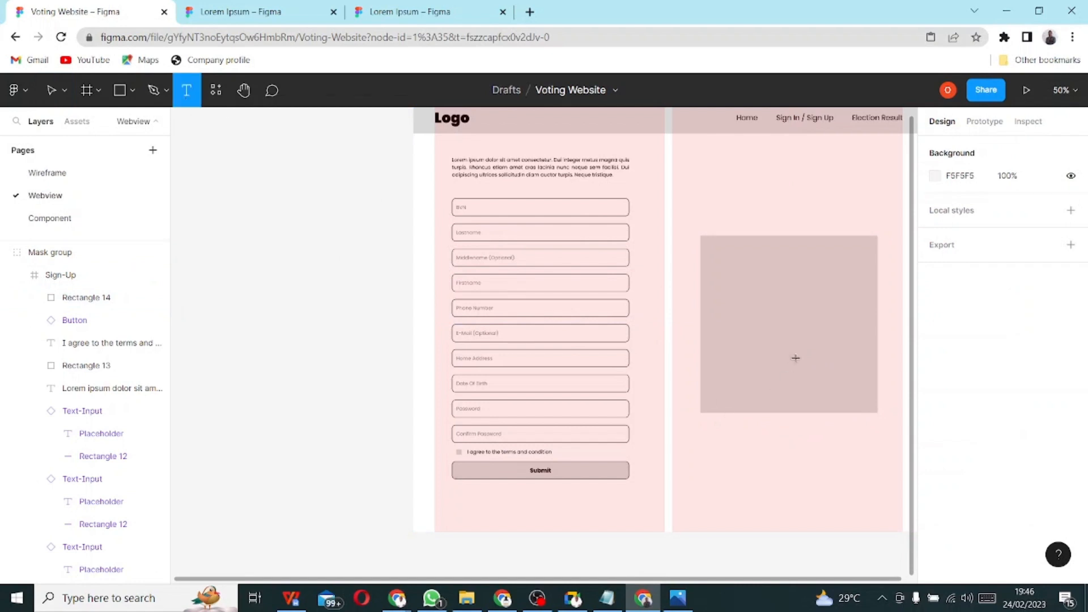
pyautogui.click(792, 321)
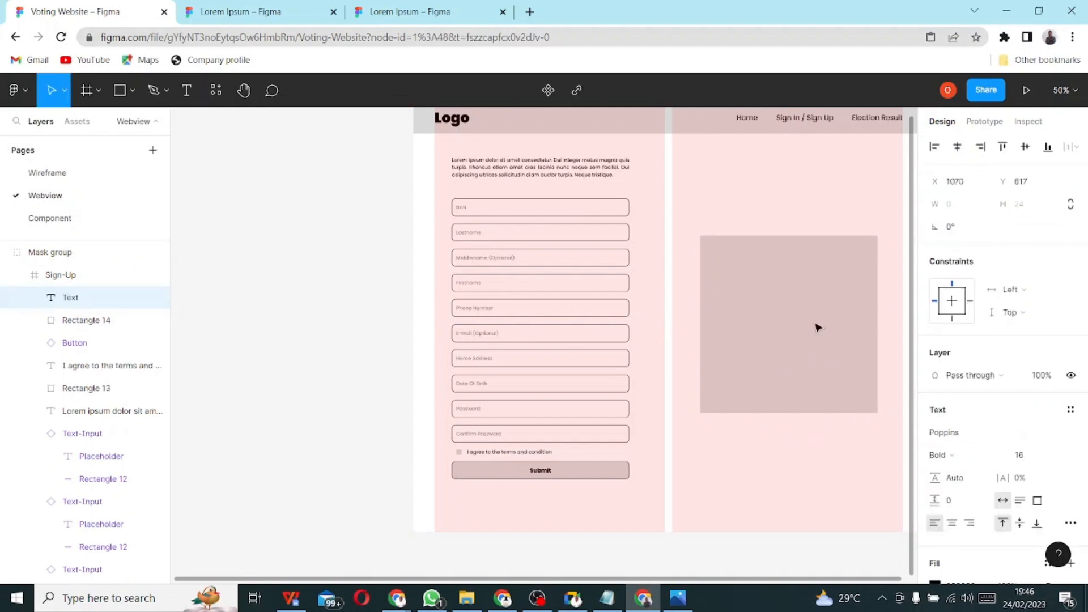
pyautogui.write('LO')
pyautogui.press('BackSpace')
pyautogui.write('LOGO')
pyautogui.press('Escape')
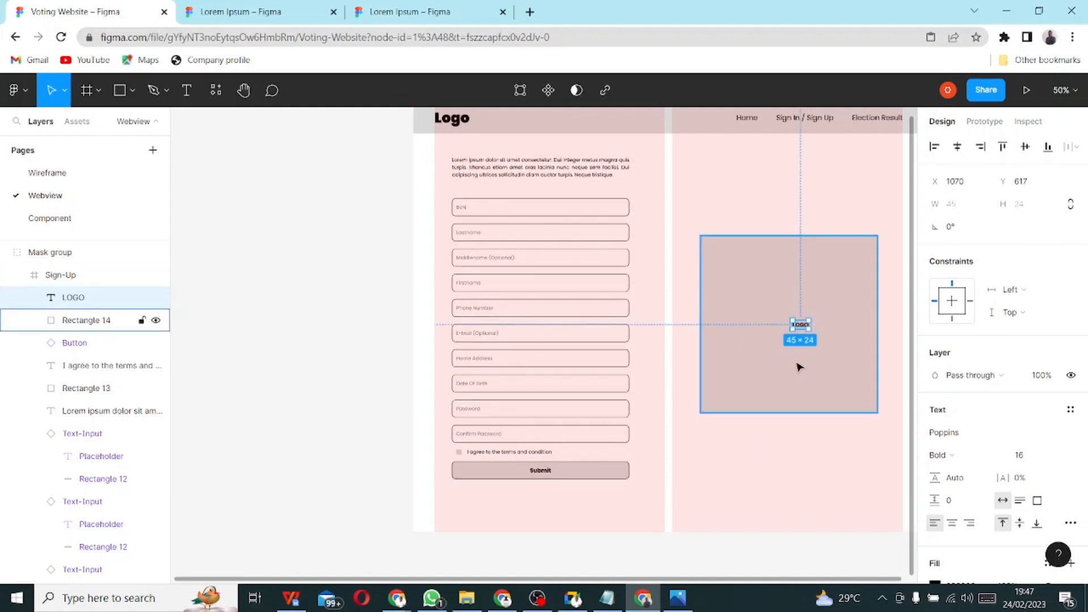
pyautogui.keyDown('shift'); pyautogui.click(782, 301); pyautogui.keyUp('shift')
pyautogui.click(957, 146)
# - Set LOGO to Black weight at size 64 and centre it in the gray box
pyautogui.press('Escape')
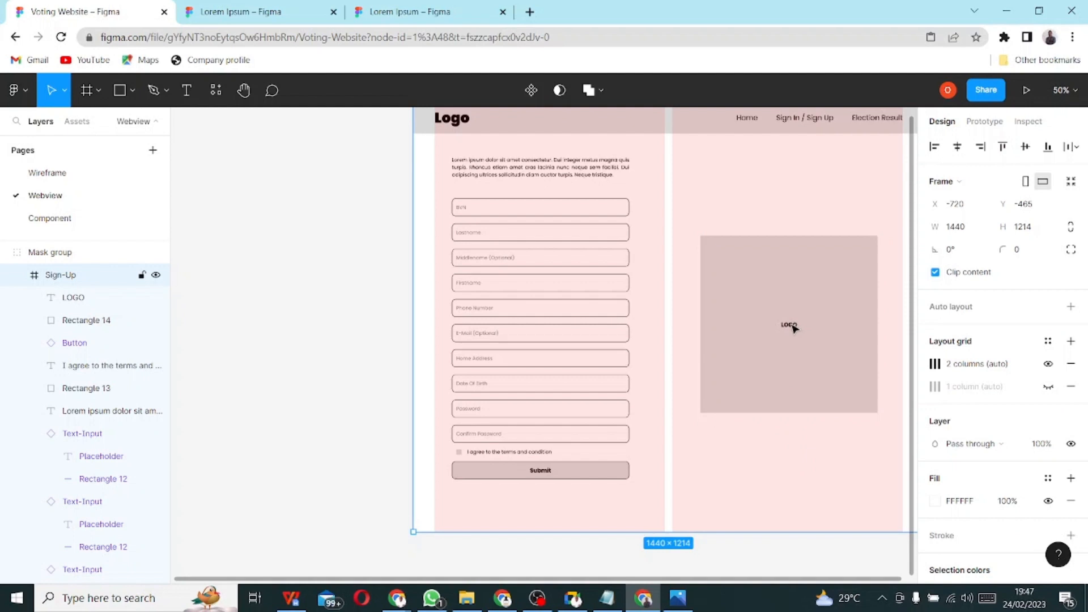
pyautogui.click(75, 299)
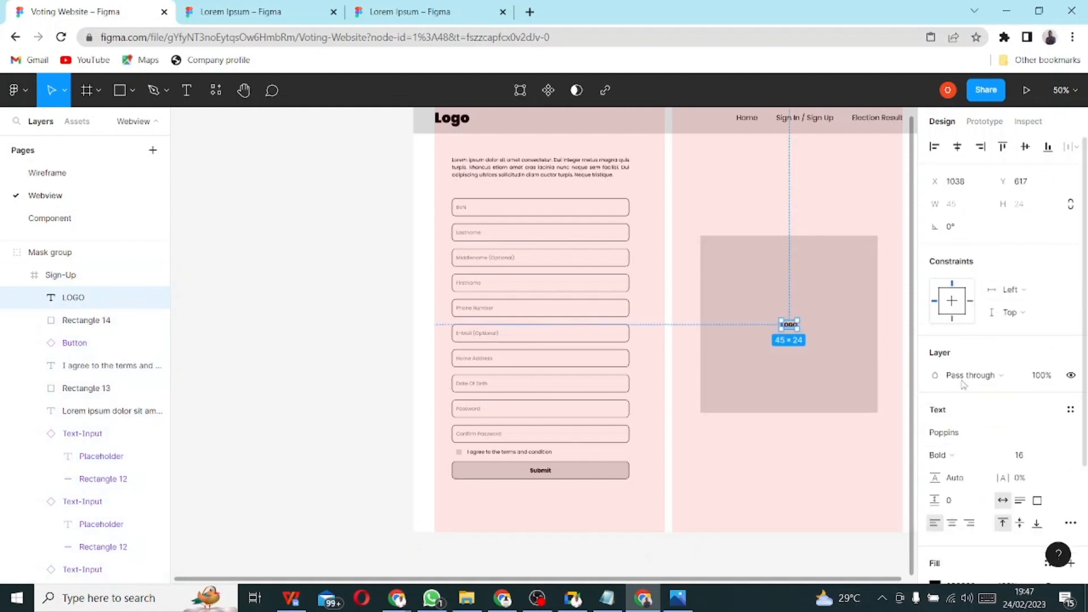
pyautogui.click(951, 457)
pyautogui.click(963, 400)
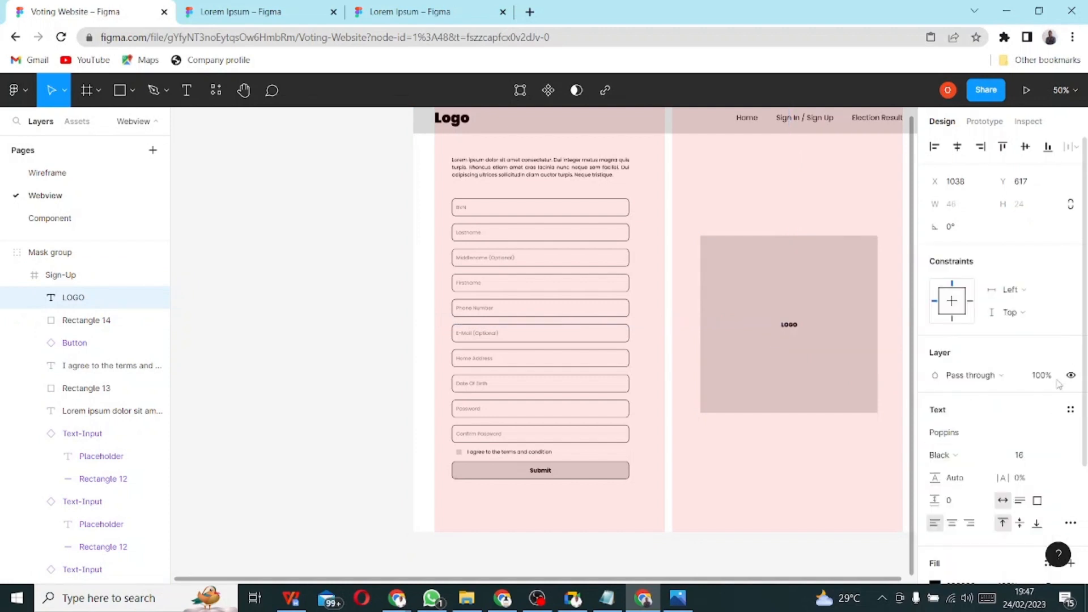
pyautogui.click(1028, 459)
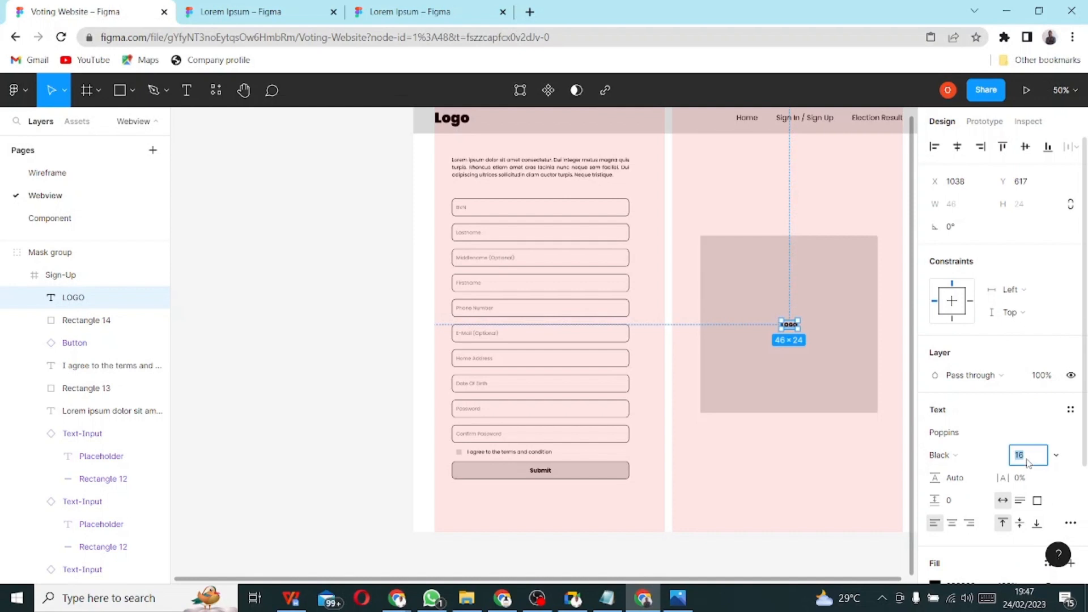
pyautogui.click(1058, 457)
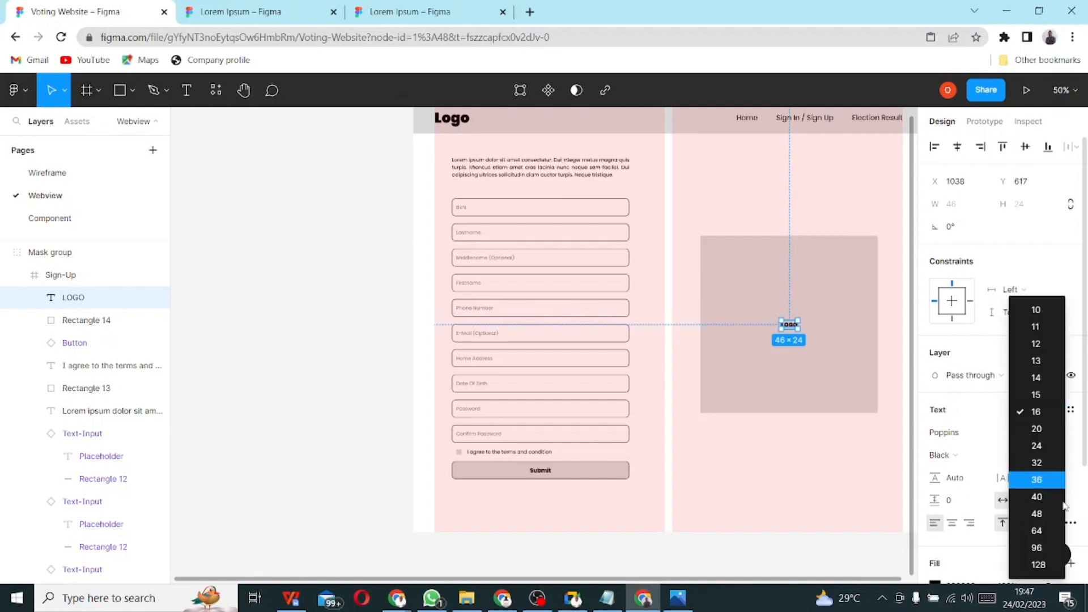
pyautogui.click(1051, 531)
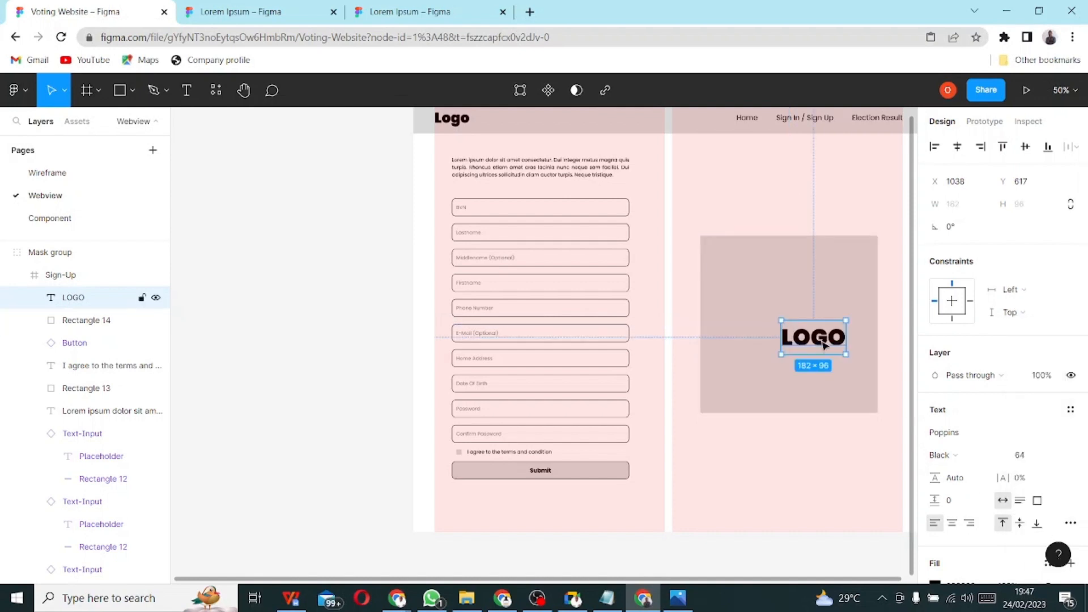
pyautogui.moveTo(821, 340); pyautogui.dragTo(796, 335)
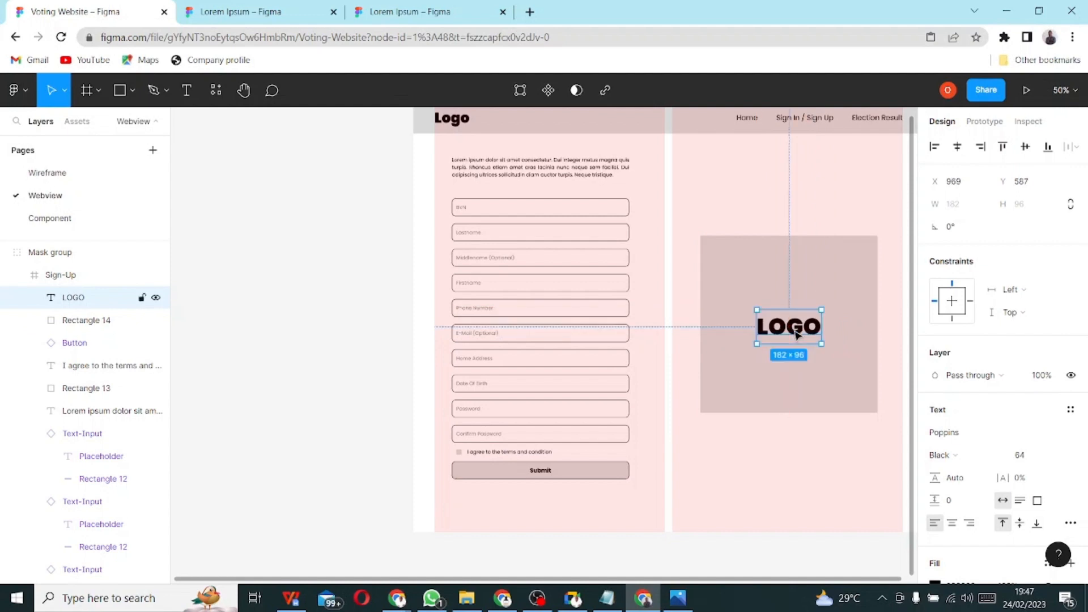
pyautogui.keyDown('shift'); pyautogui.click(827, 299); pyautogui.keyUp('shift')
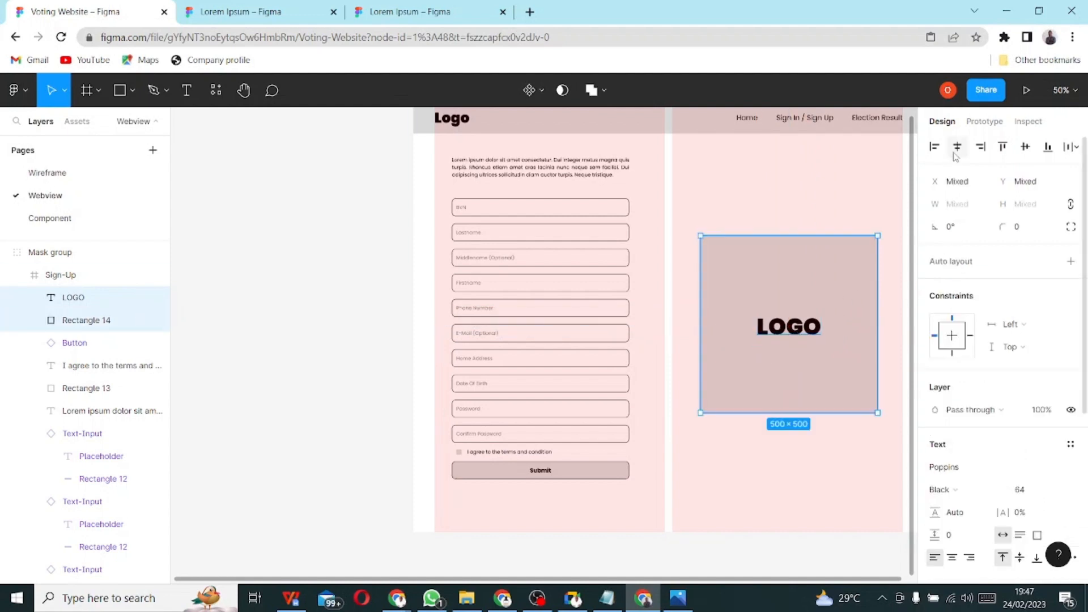
pyautogui.click(318, 327)
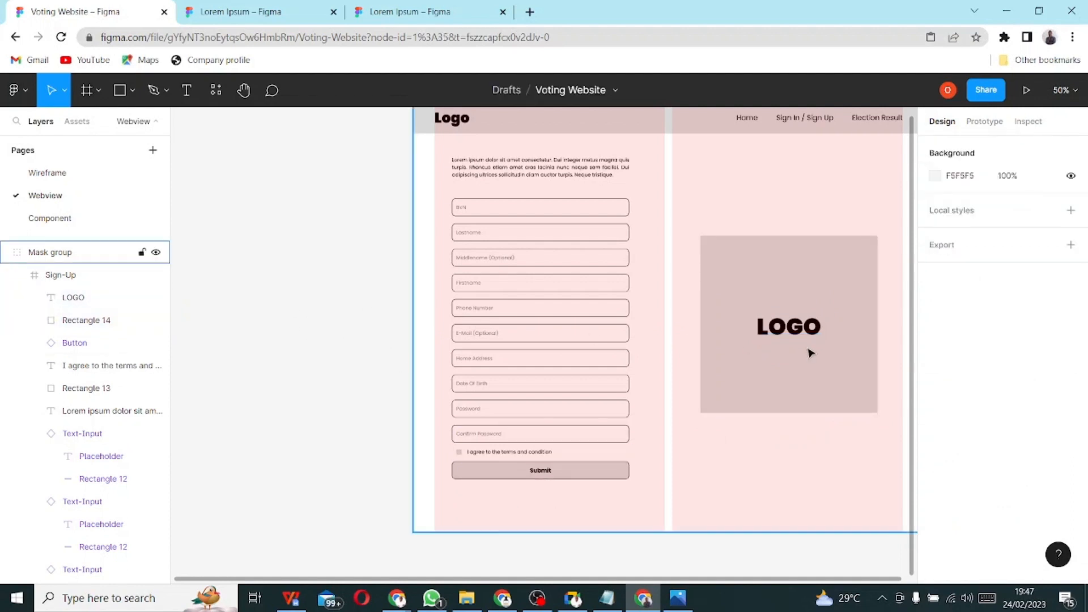
pyautogui.click(793, 327)
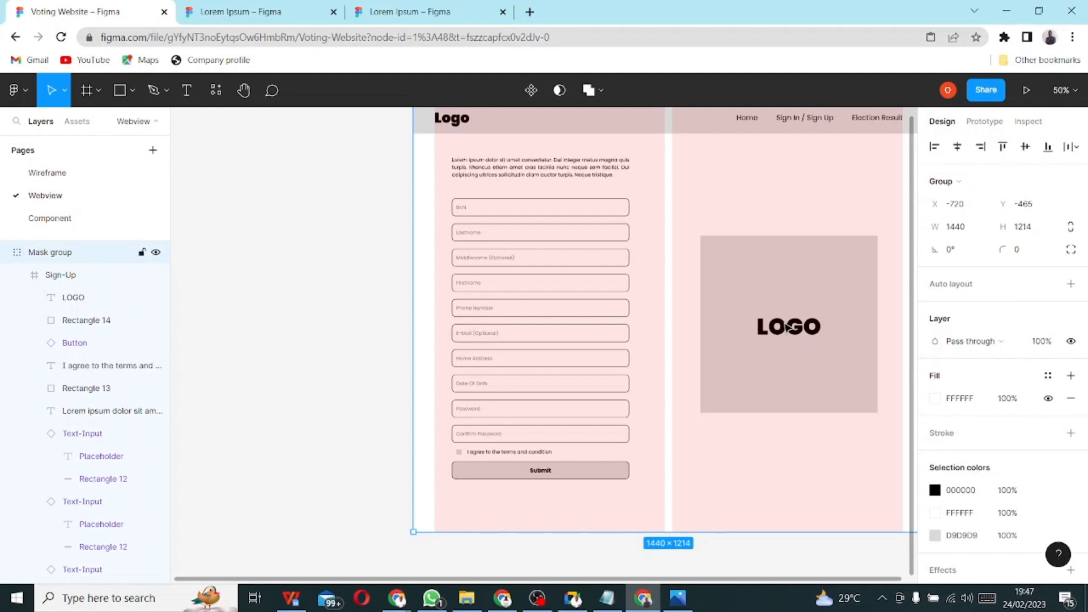
# - Hide the Sign-Up frame's two-column grid and open the hand-drawn wireframe photo
pyautogui.click(294, 241)
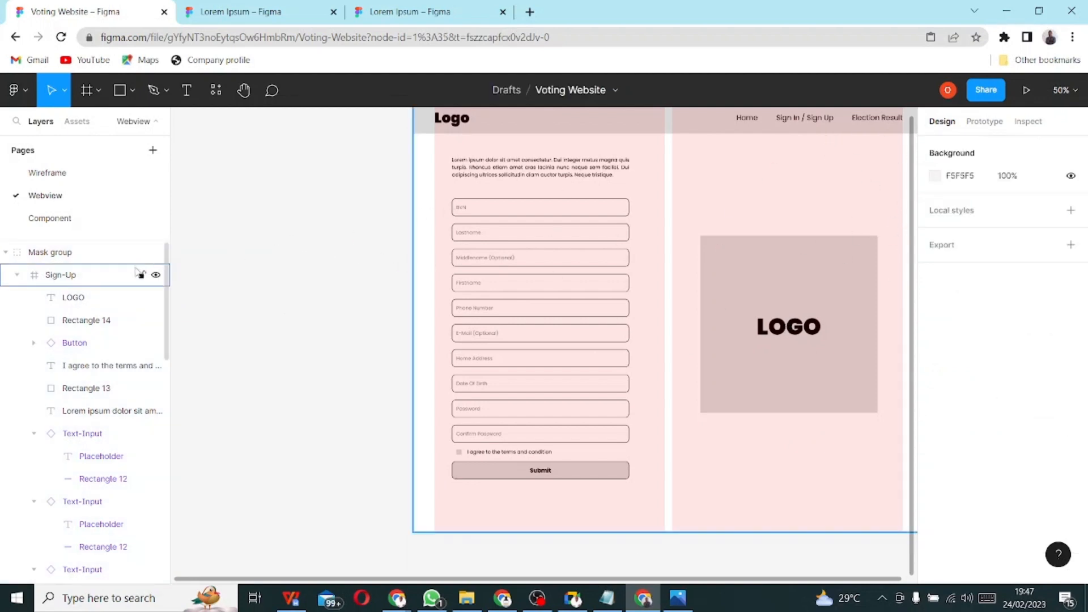
pyautogui.click(66, 279)
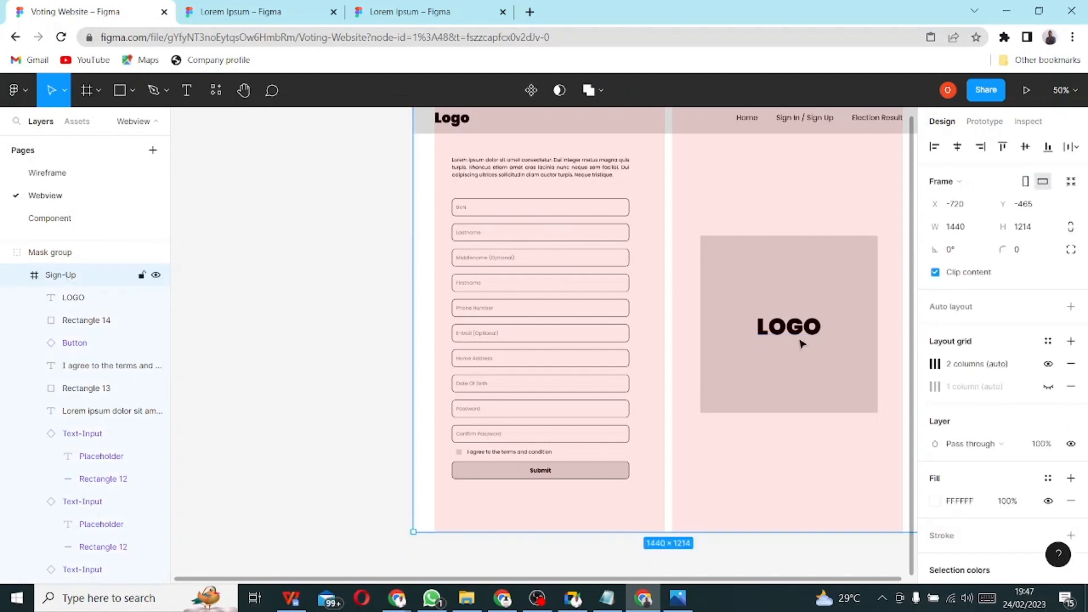
pyautogui.click(1048, 364)
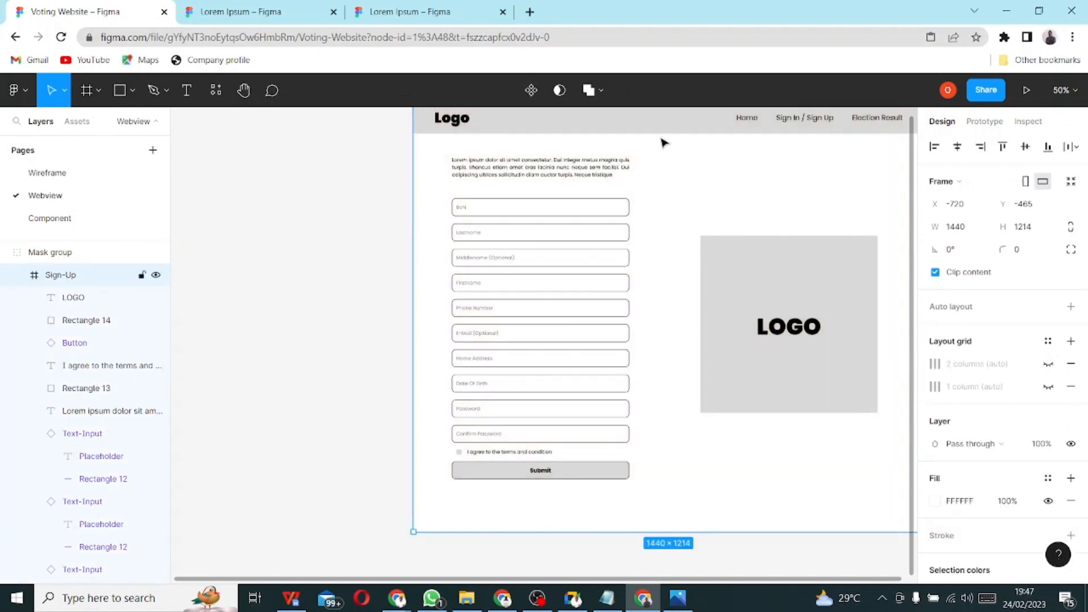
pyautogui.keyDown('ctrl'); pyautogui.scroll(-2, 691, 348); pyautogui.keyUp('ctrl')
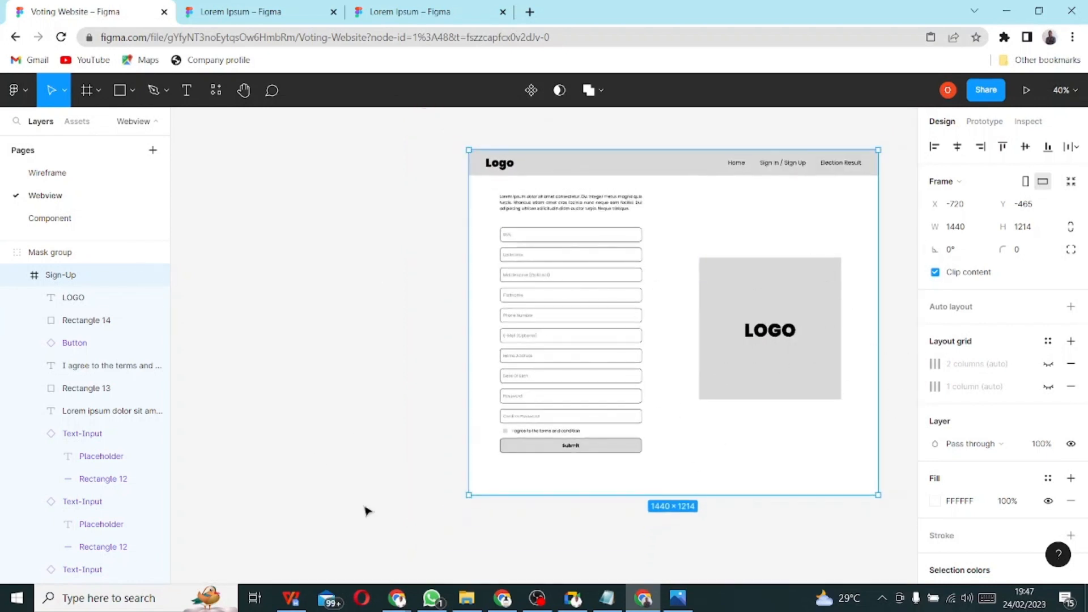
pyautogui.click(678, 598)
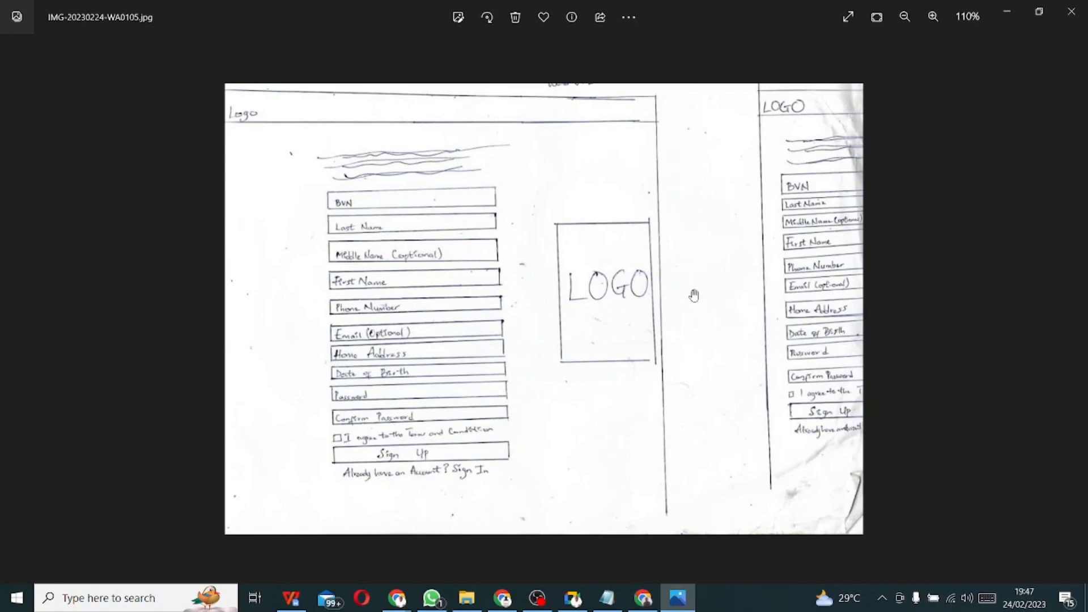
# - Switch from the Photos sketch back to the Figma design with Alt+Tab
pyautogui.hotkey('alt', 'Tab')
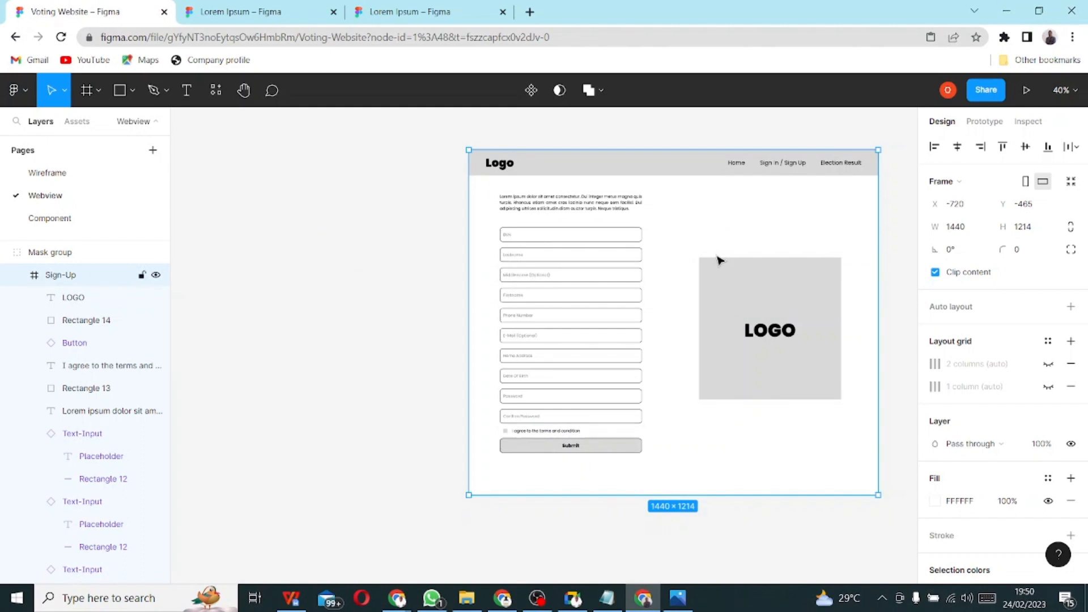
# - Copy a share link to the Sign-Up frame and bring up WhatsApp
pyautogui.click(993, 93)
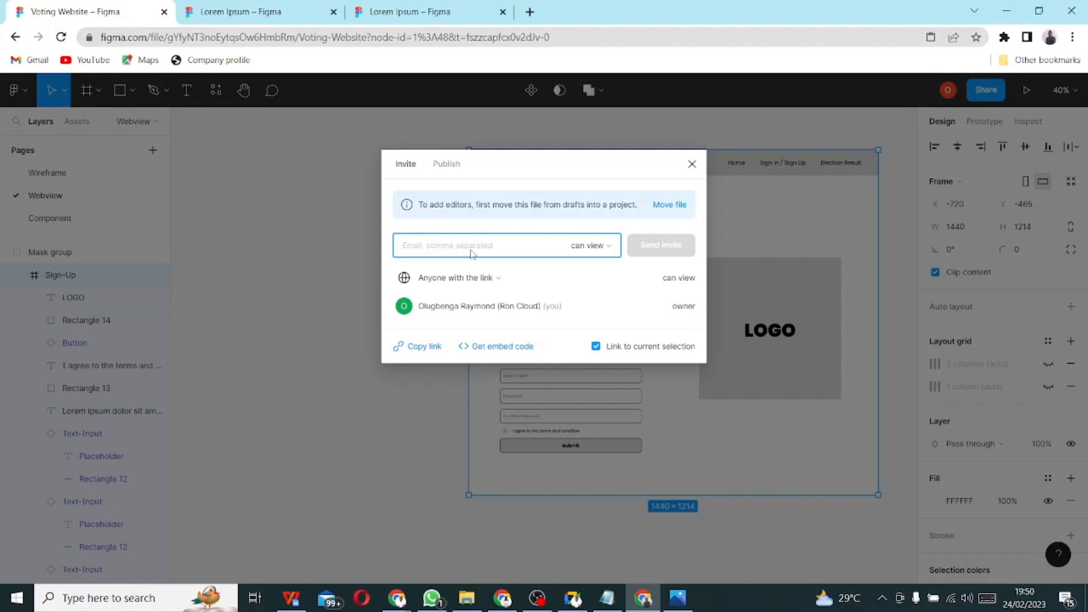
pyautogui.click(427, 352)
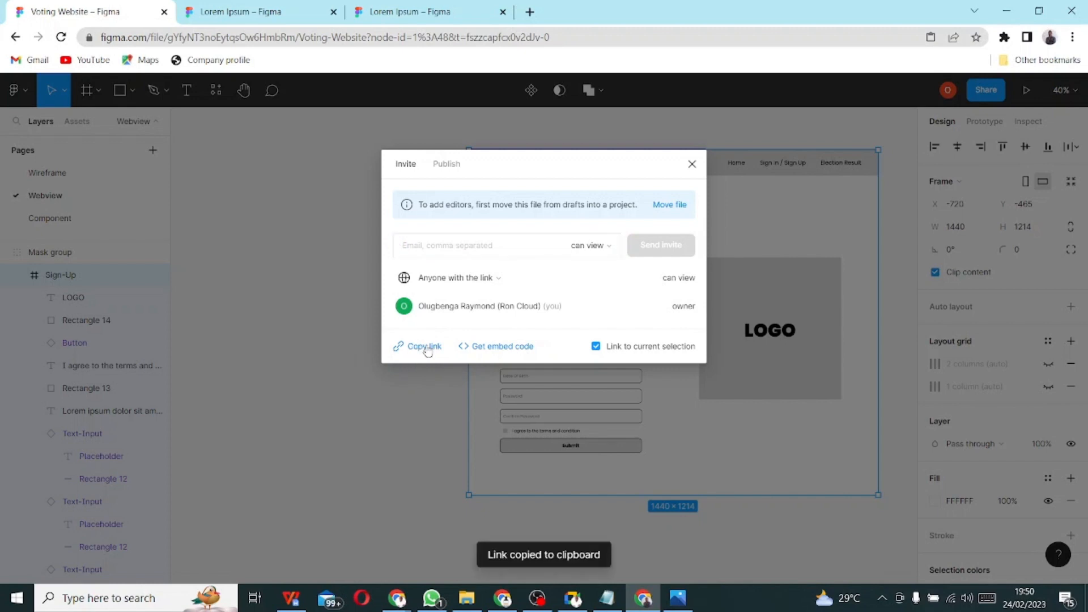
pyautogui.click(432, 598)
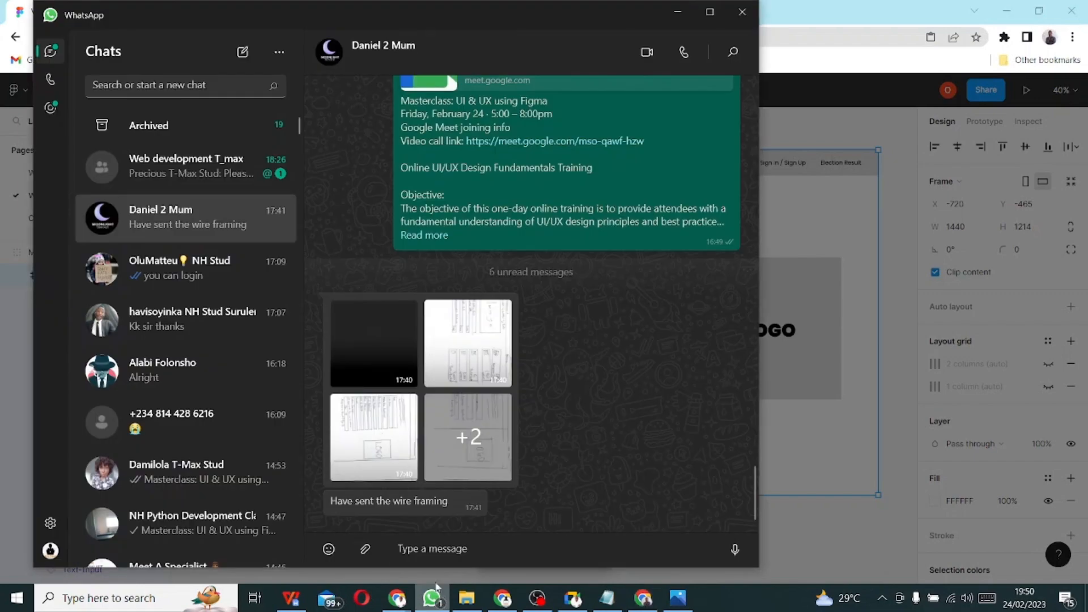
# - Send the Masterclass Meet class invite in another contact's WhatsApp chat
pyautogui.click(209, 264)
pyautogui.hotkey('ctrl', 'v')
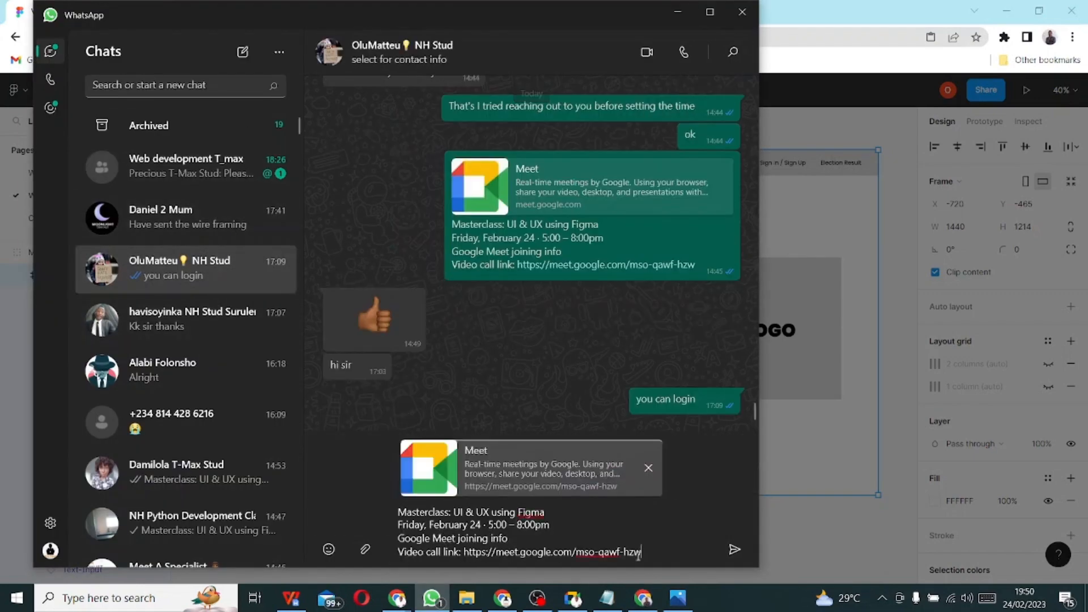
pyautogui.click(733, 551)
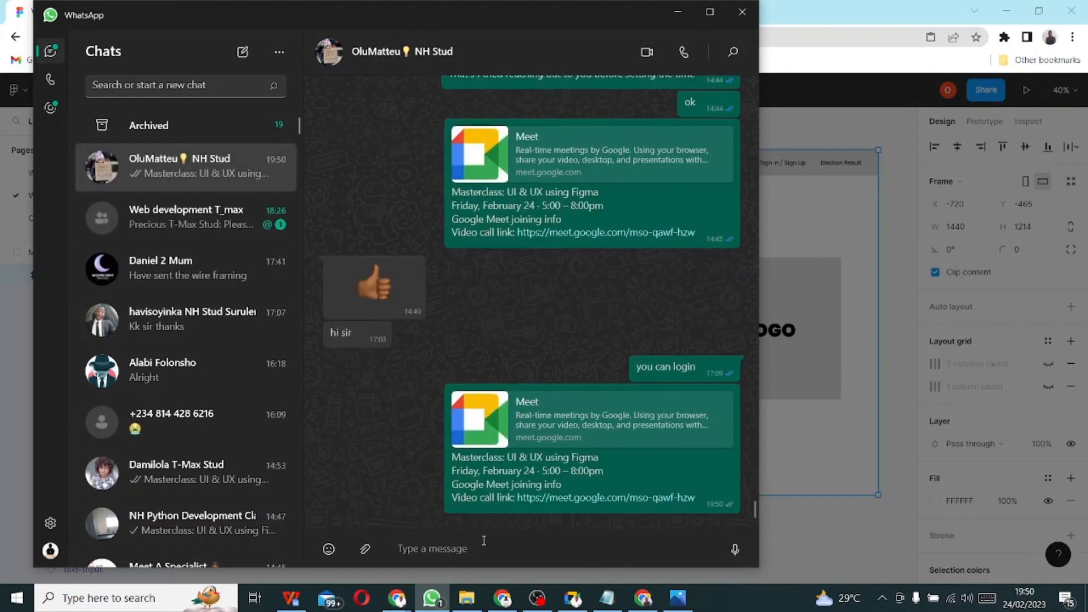
# - Send the Figma Sign-Up design link in the same chat and return to Figma
pyautogui.hotkey('ctrl', 'v')
pyautogui.click(735, 549)
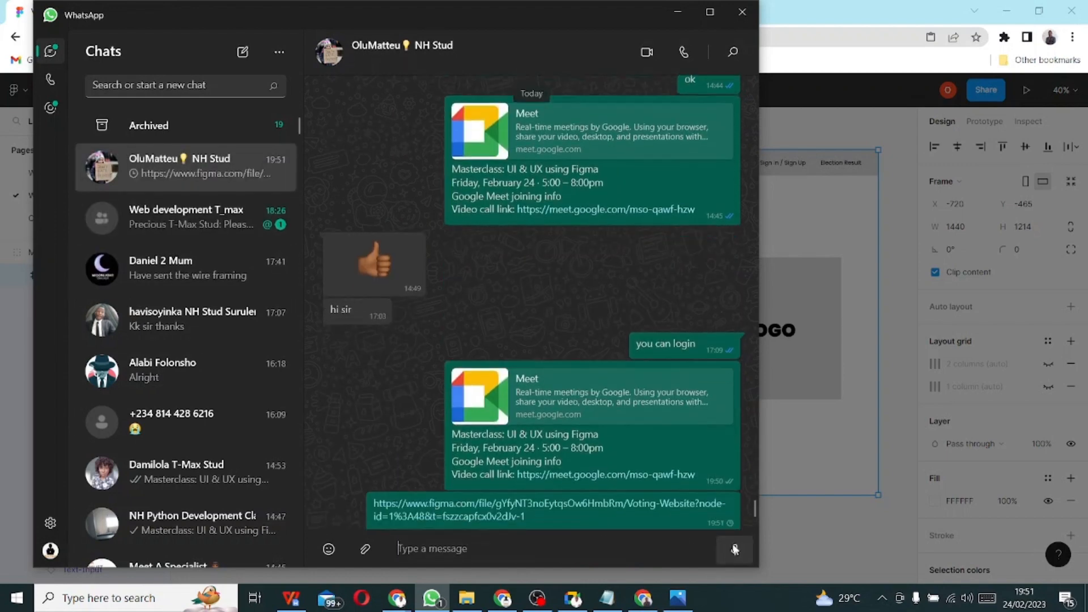
pyautogui.hotkey('alt', 'Tab')
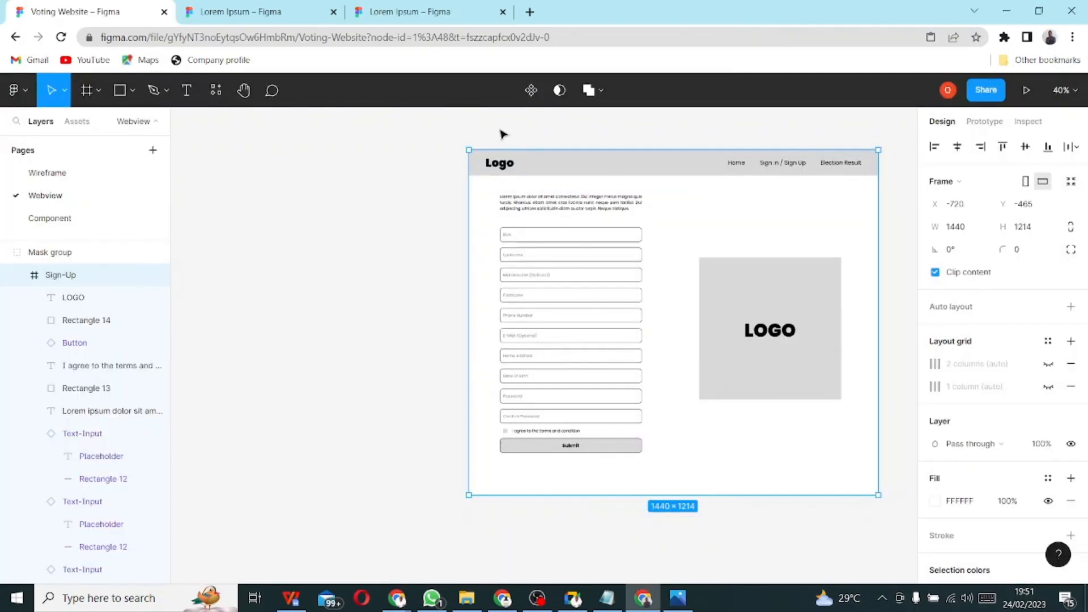
pyautogui.click(985, 89)
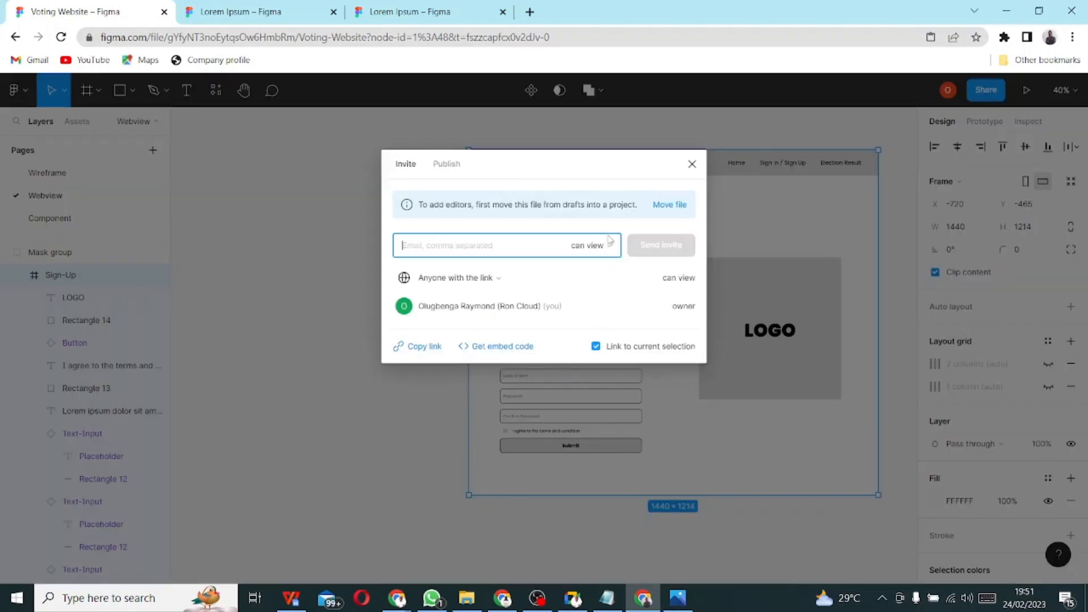
pyautogui.click(692, 164)
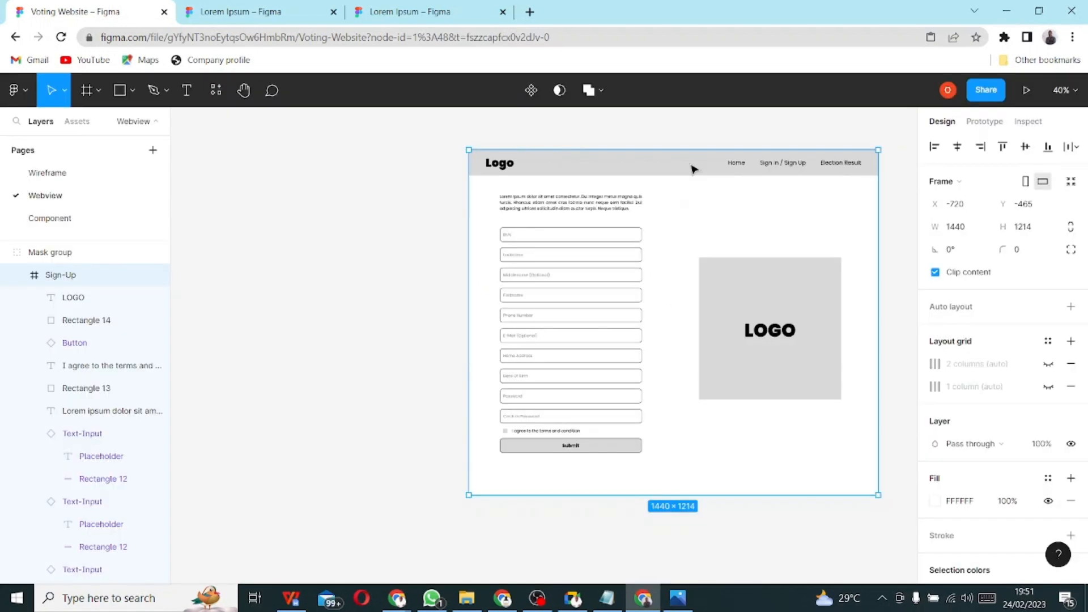